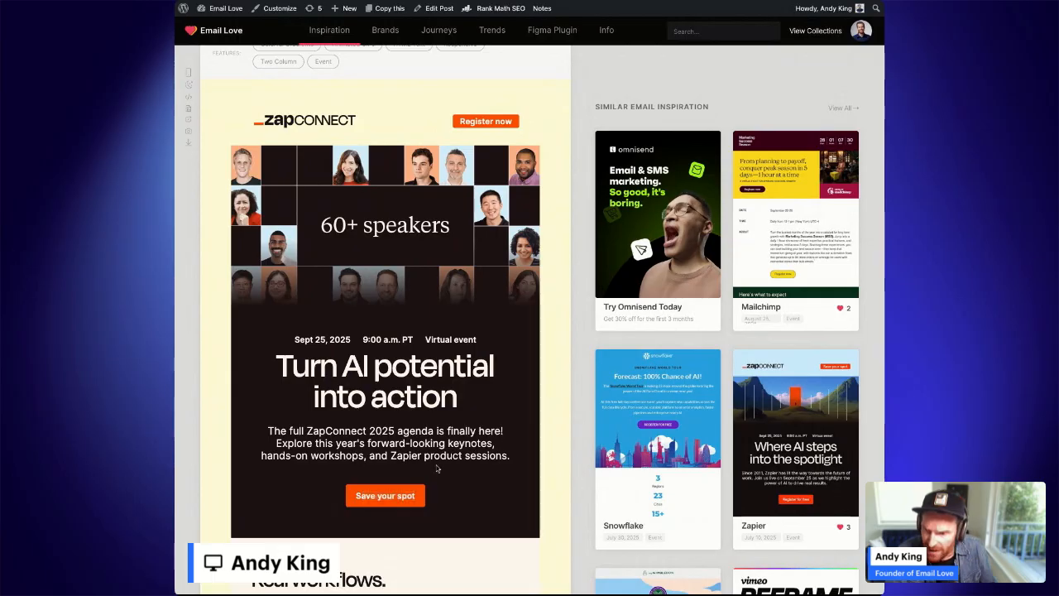
Compare the ZapConnect email preview at mobile width and at desktop width.
scroll(436, 468, "down", 5)
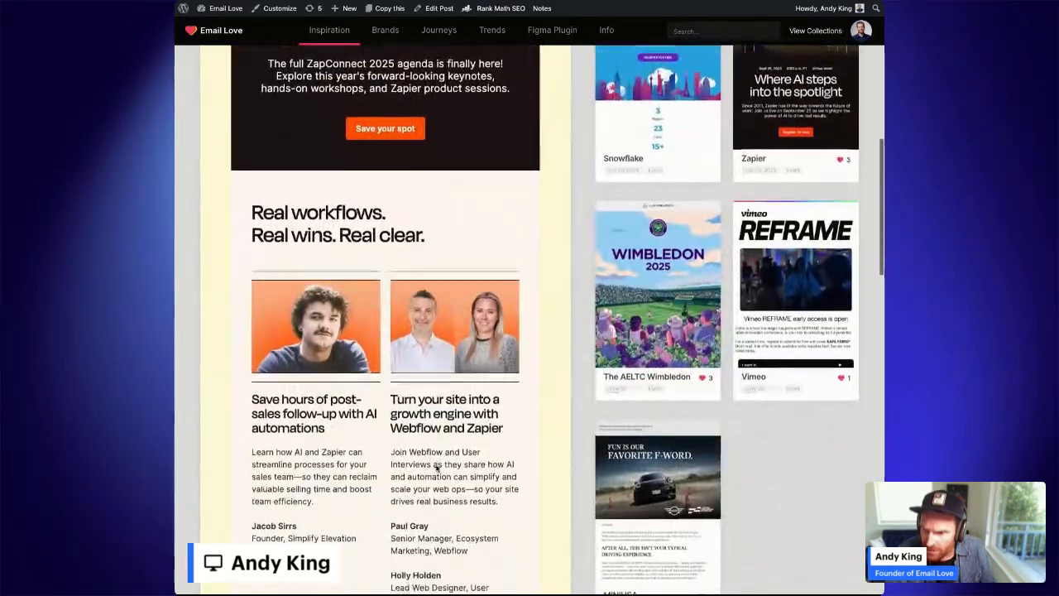
scroll(346, 163, "up", 5)
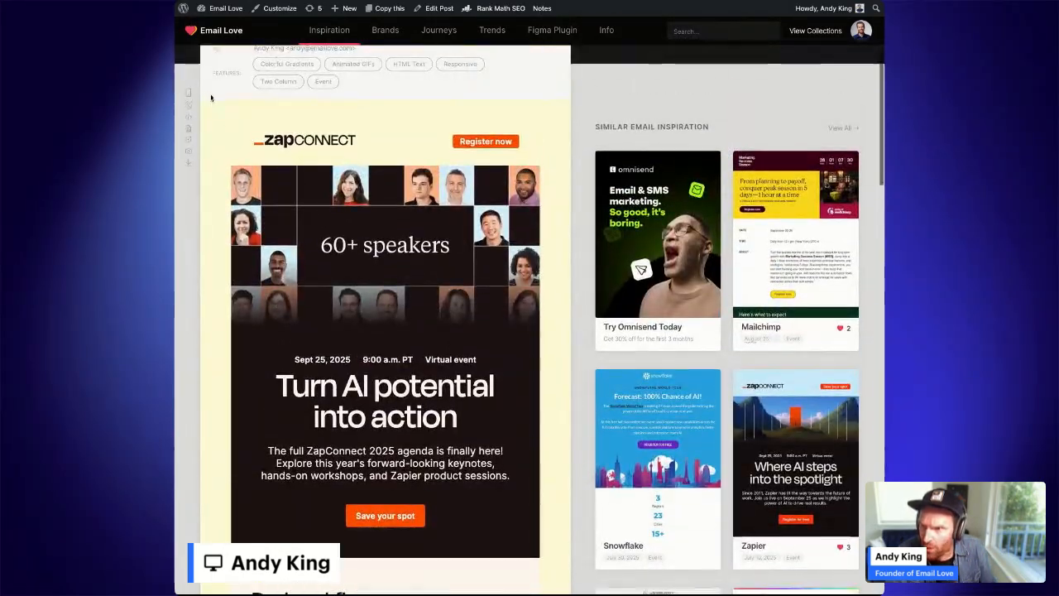
left_click(189, 95)
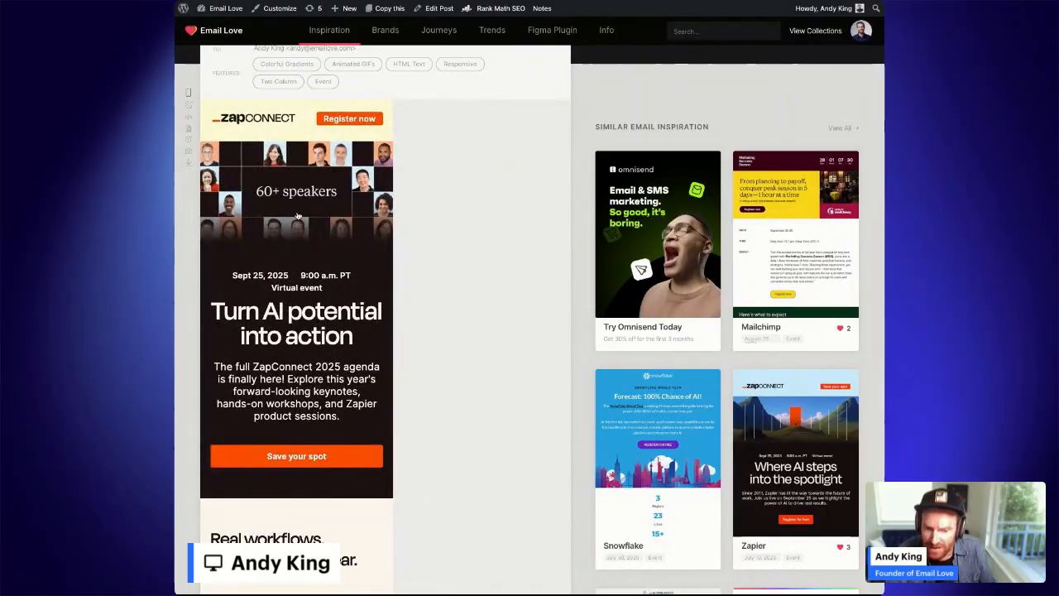
scroll(305, 229, "down", 5)
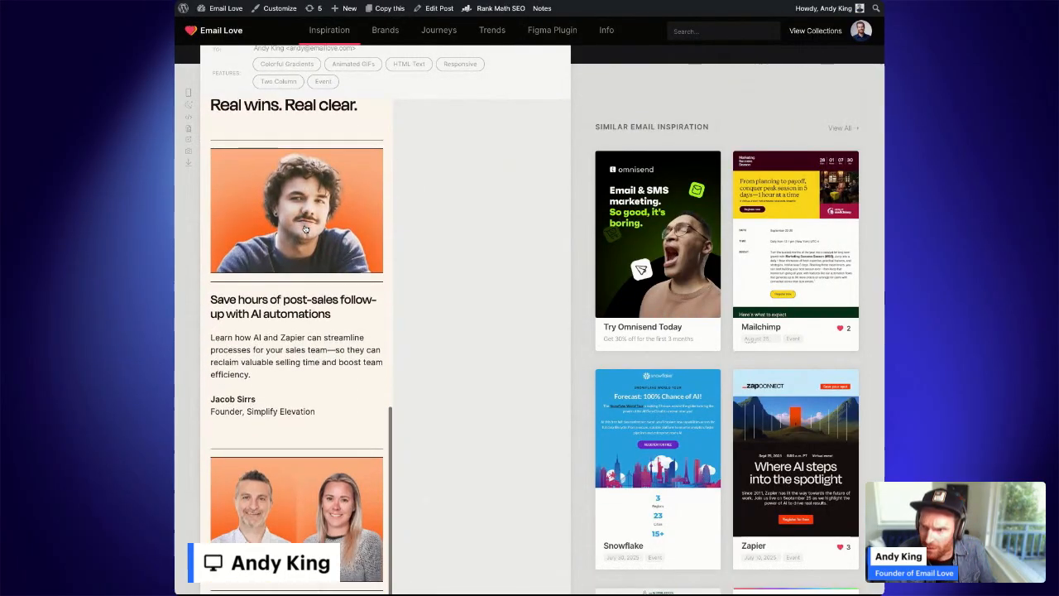
scroll(305, 229, "up", 5)
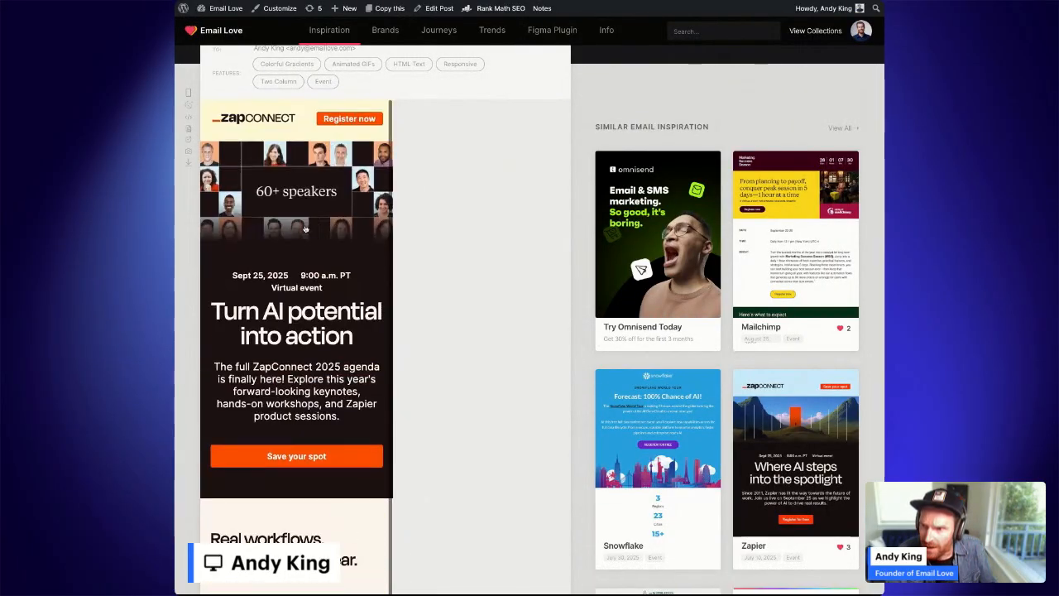
left_click(190, 106)
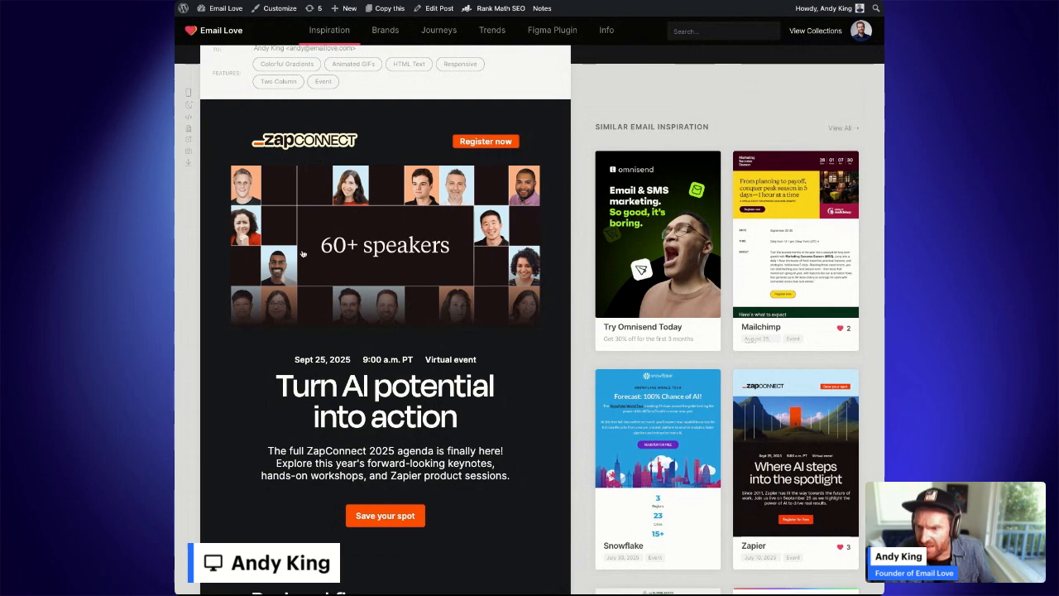
scroll(314, 250, "down", 1)
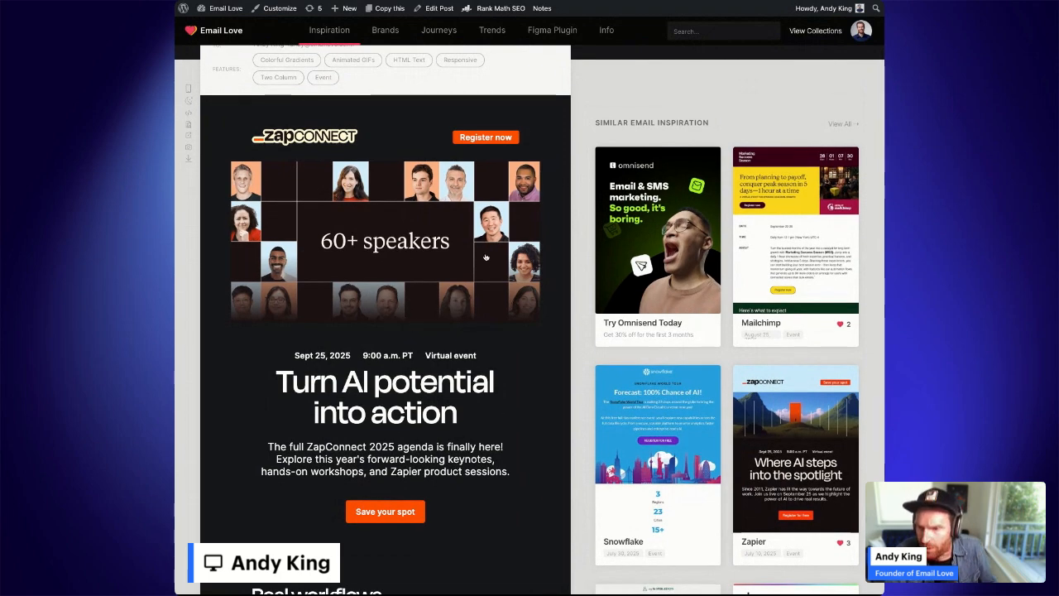
left_click(188, 88)
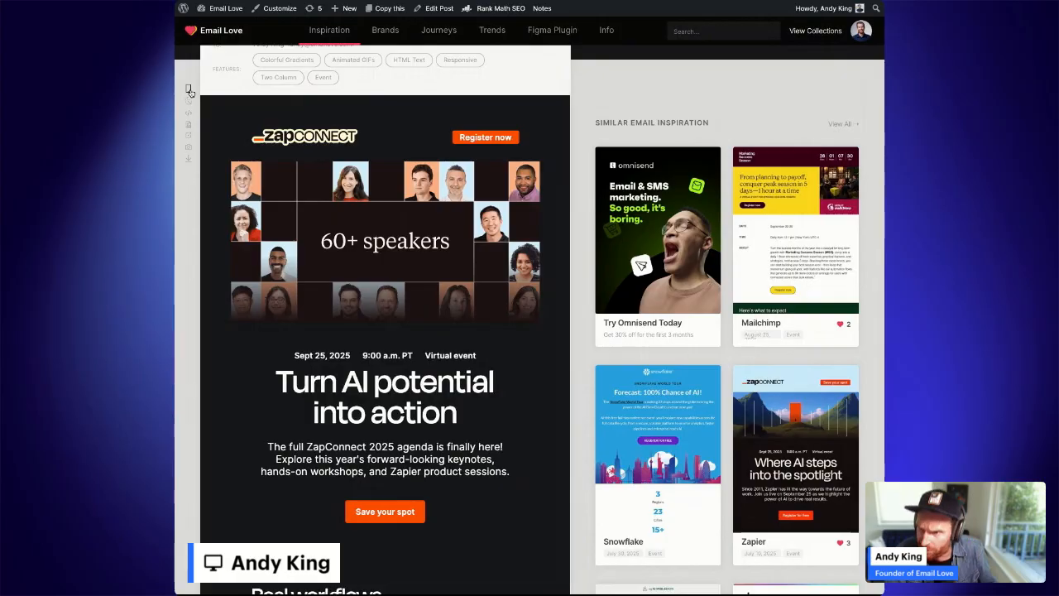
left_click(189, 101)
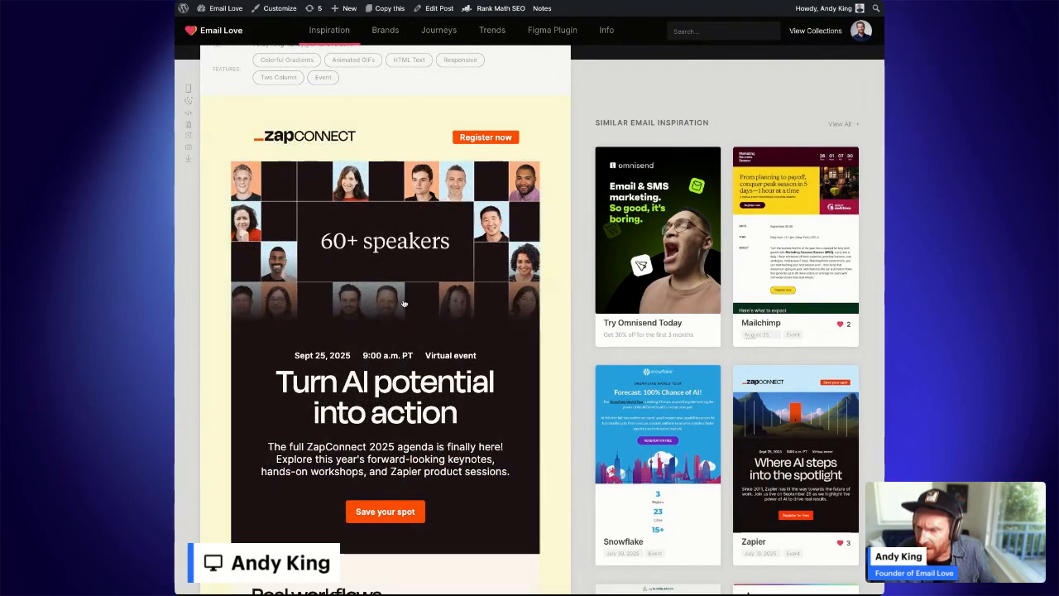
Scroll through the full-length ZapConnect email screenshot to review its sections.
scroll(454, 317, "down", 2)
scroll(454, 317, "down", 10)
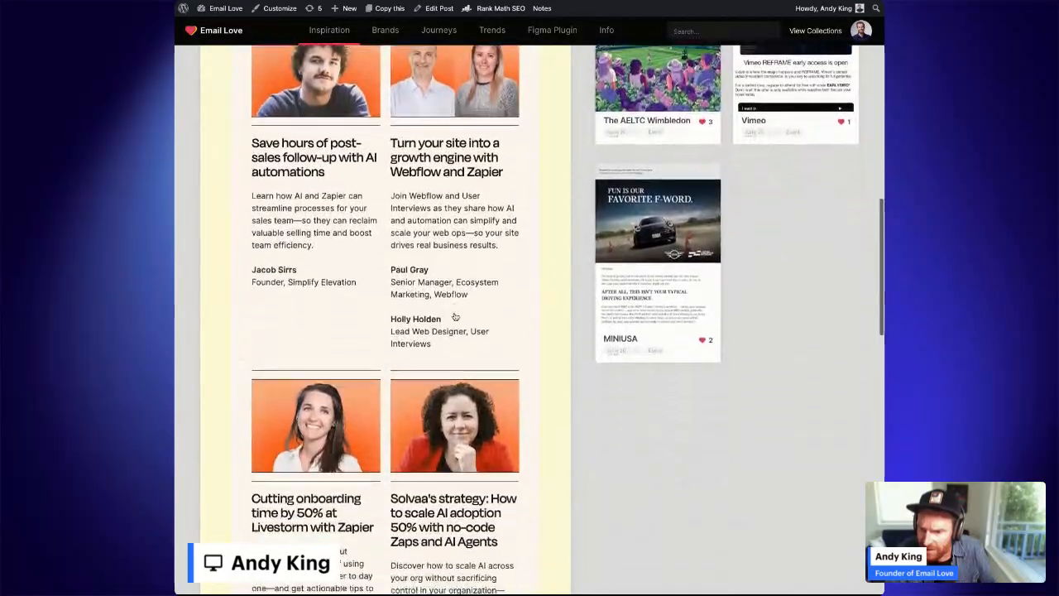
scroll(454, 317, "down", 5)
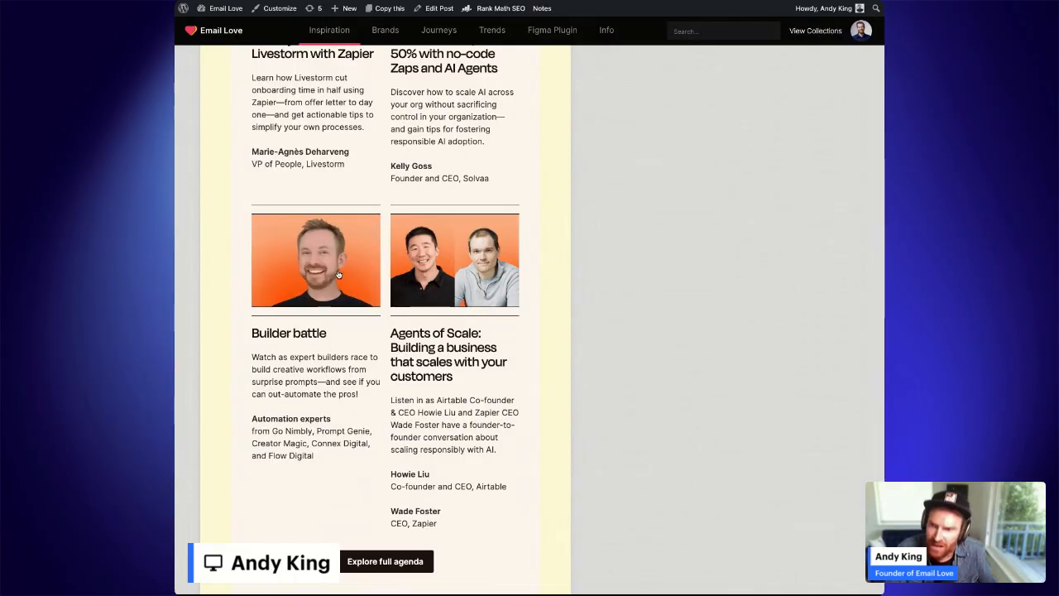
scroll(362, 327, "down", 5)
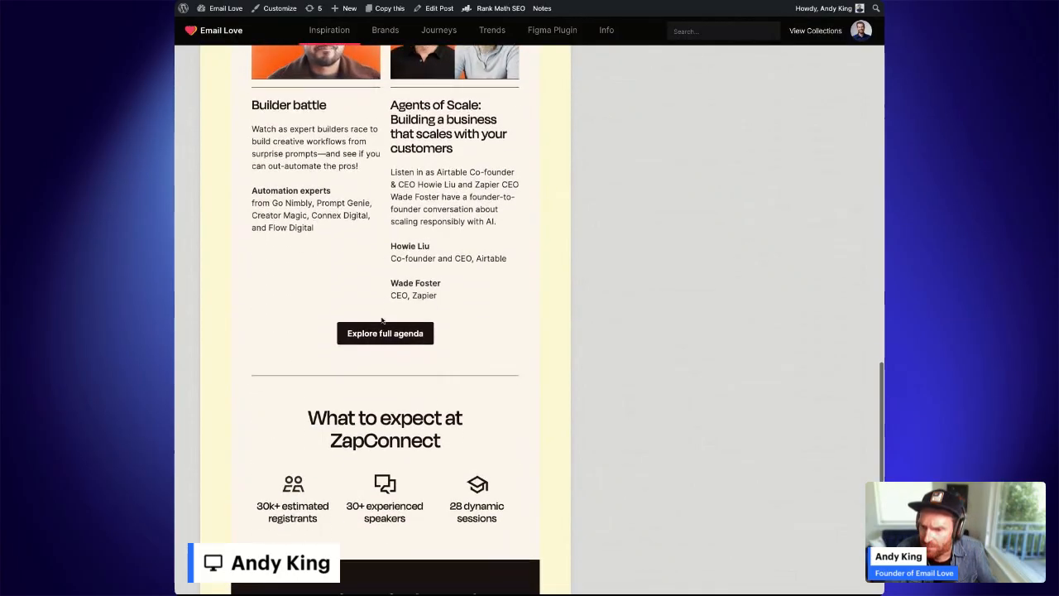
scroll(491, 392, "down", 3)
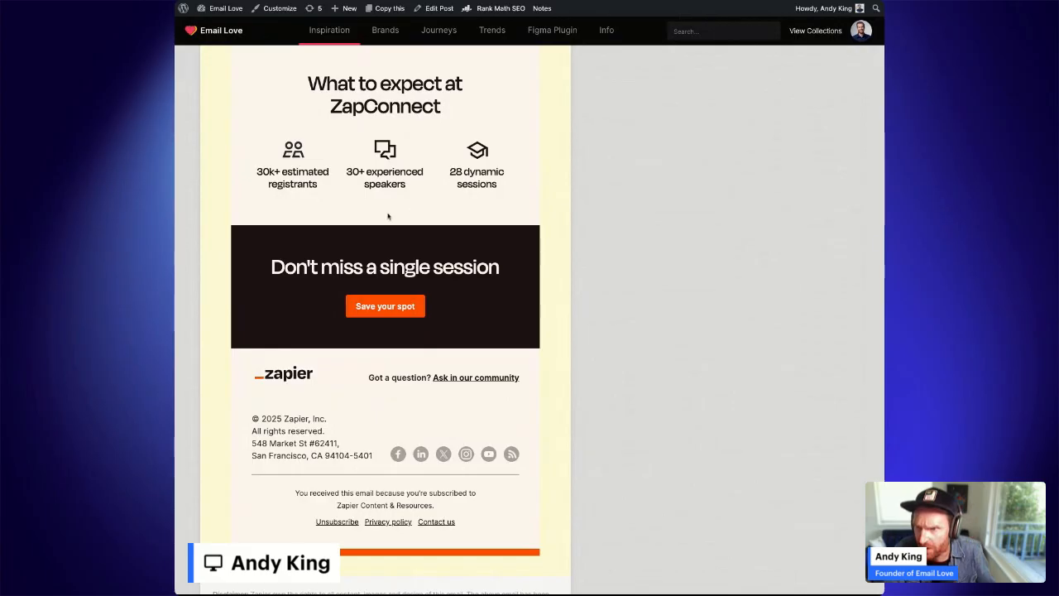
scroll(322, 204, "up", 1)
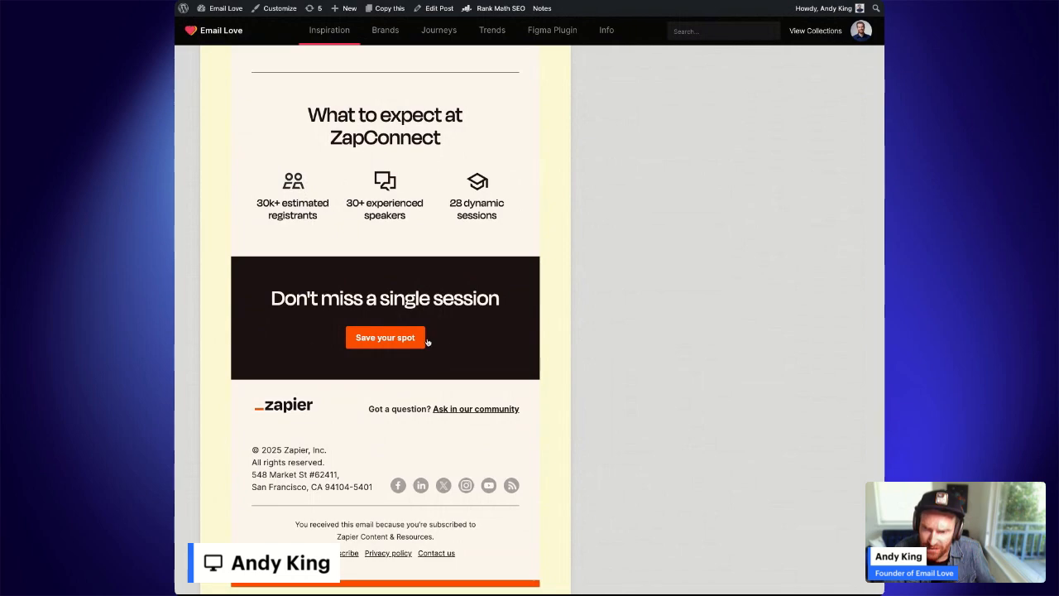
scroll(462, 310, "down", 1)
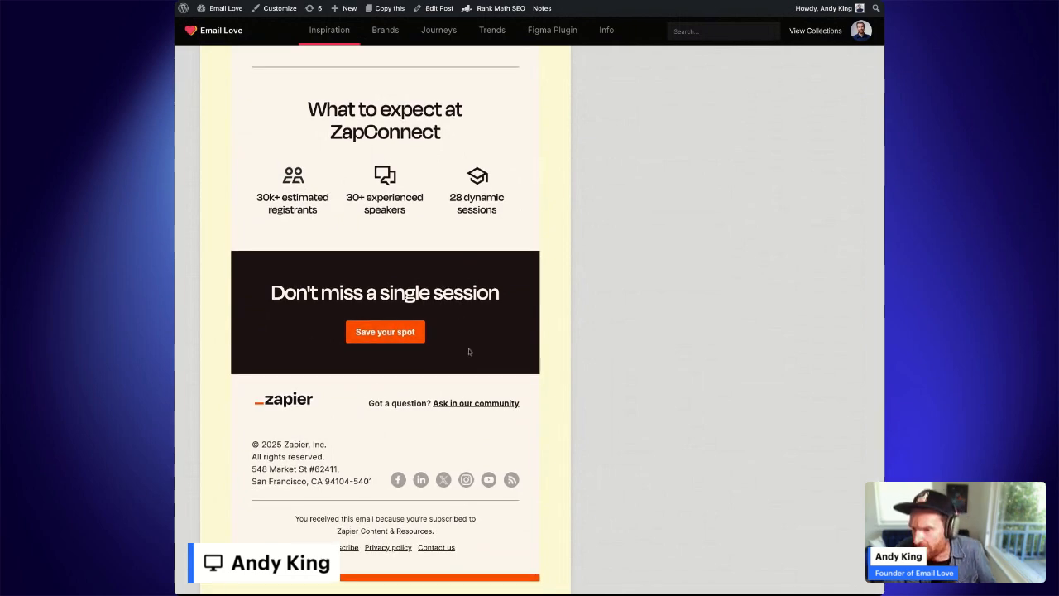
scroll(468, 351, "up", 4)
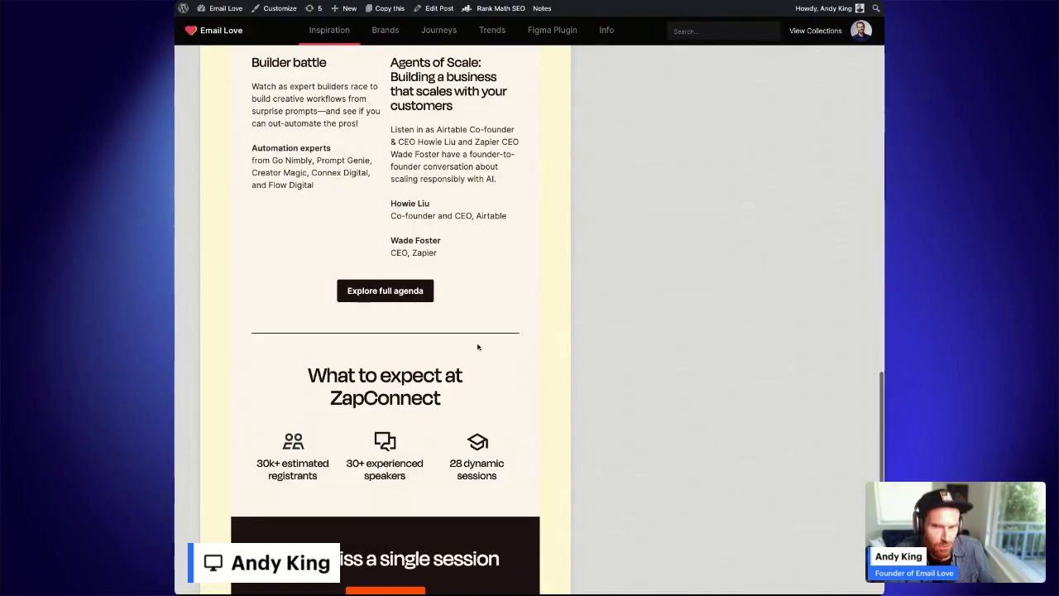
scroll(464, 332, "up", 8)
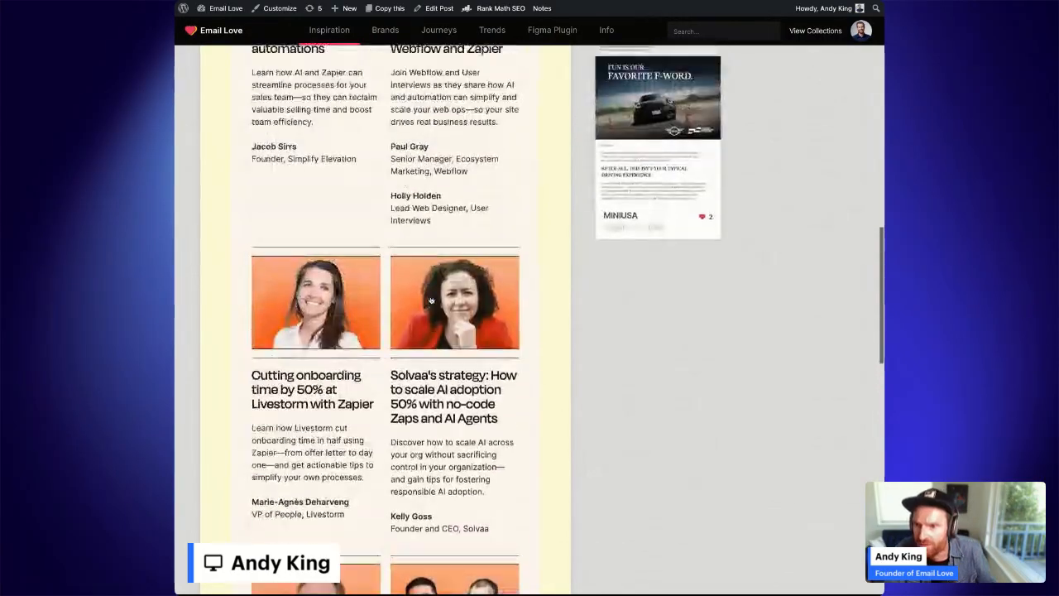
scroll(431, 300, "up", 15)
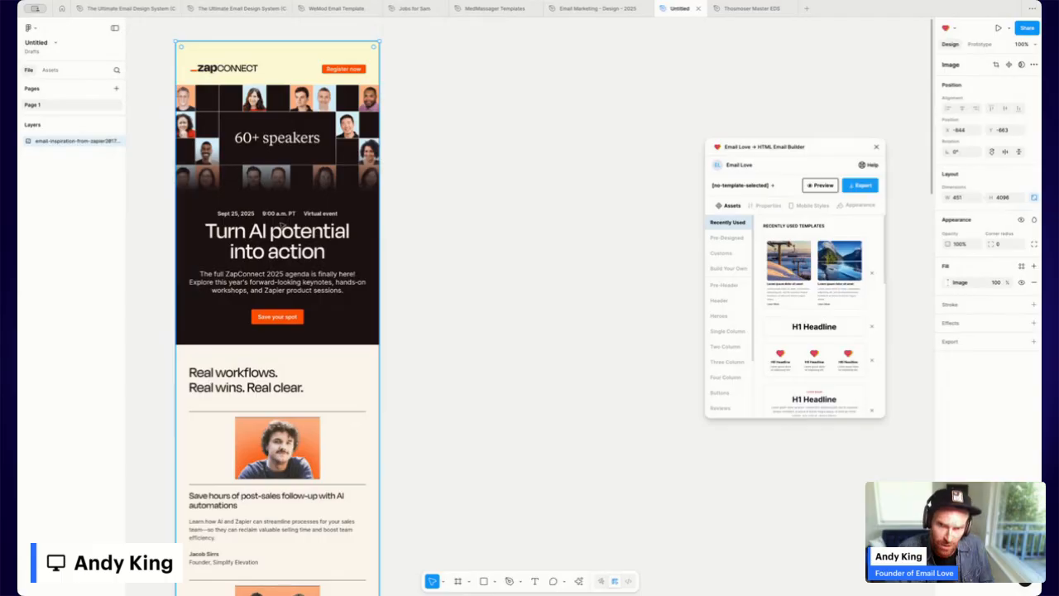
scroll(307, 214, "down", 10)
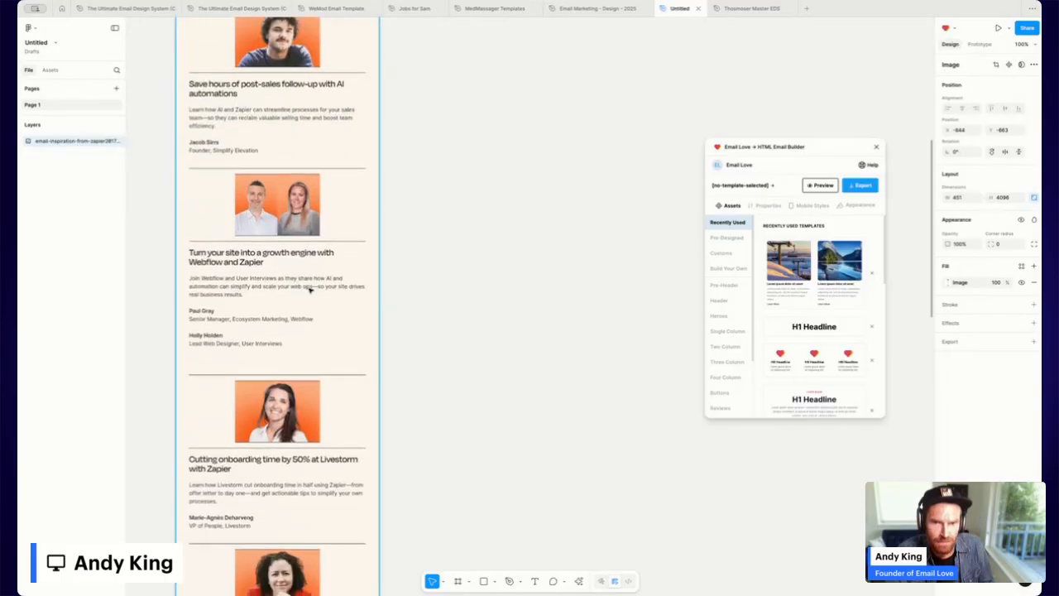
scroll(306, 281, "up", 8)
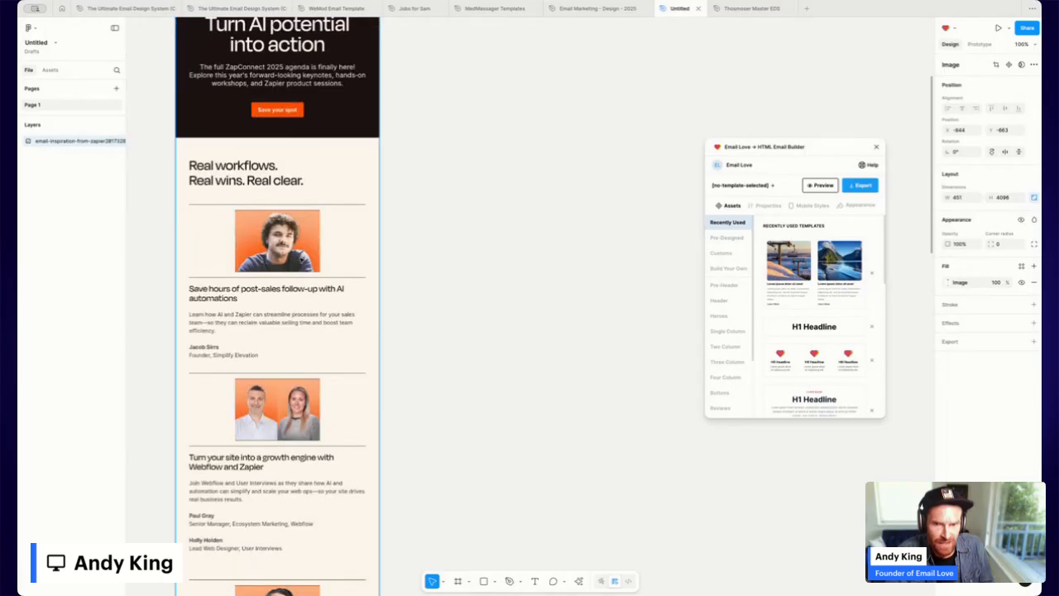
scroll(301, 260, "up", 3)
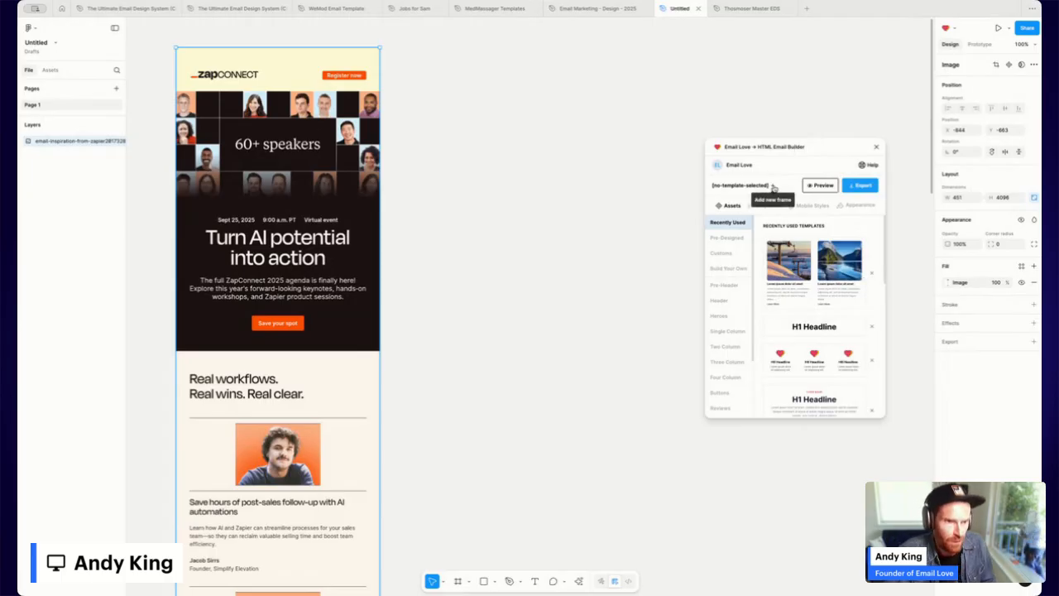
Add a new email frame beside the screenshot, named 'ZapConnect'.
left_click_drag(508, 304, 554, 252)
left_click(555, 252)
key("super+equal")
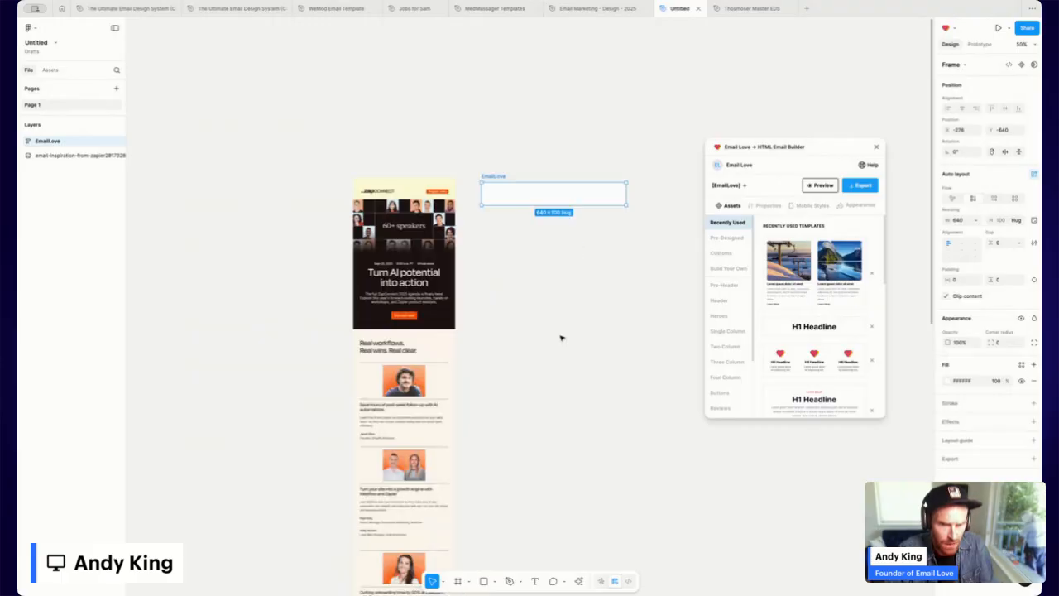
double_click(495, 176)
type("ZapConnect")
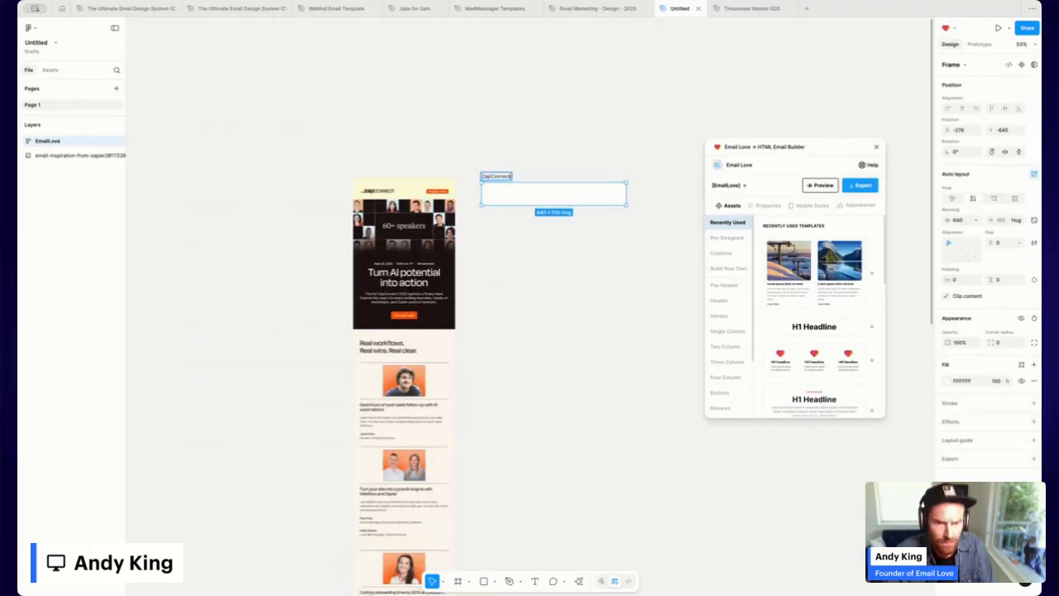
key("Return")
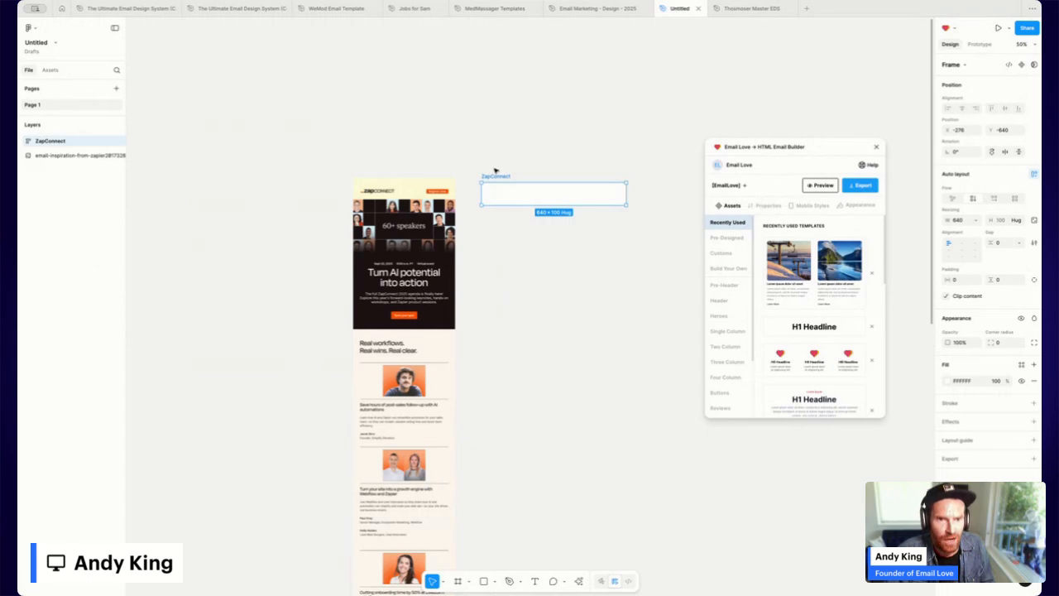
left_click_drag(495, 175, 480, 170)
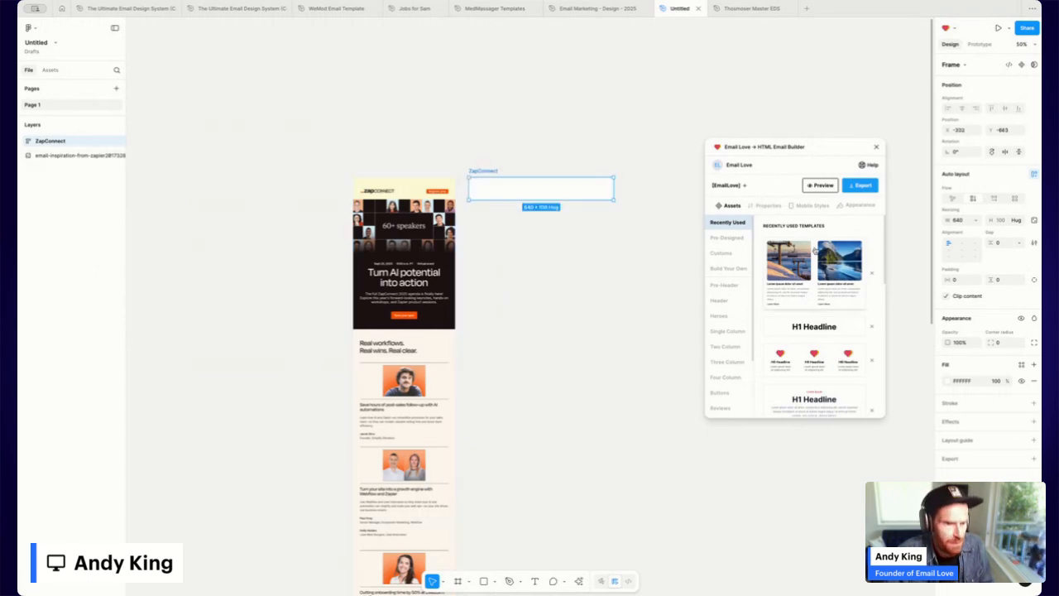
Insert the Email Love 'Curated Email Inspiration' header block into the ZapConnect frame.
scroll(828, 300, "down", 2)
scroll(828, 301, "down", 3)
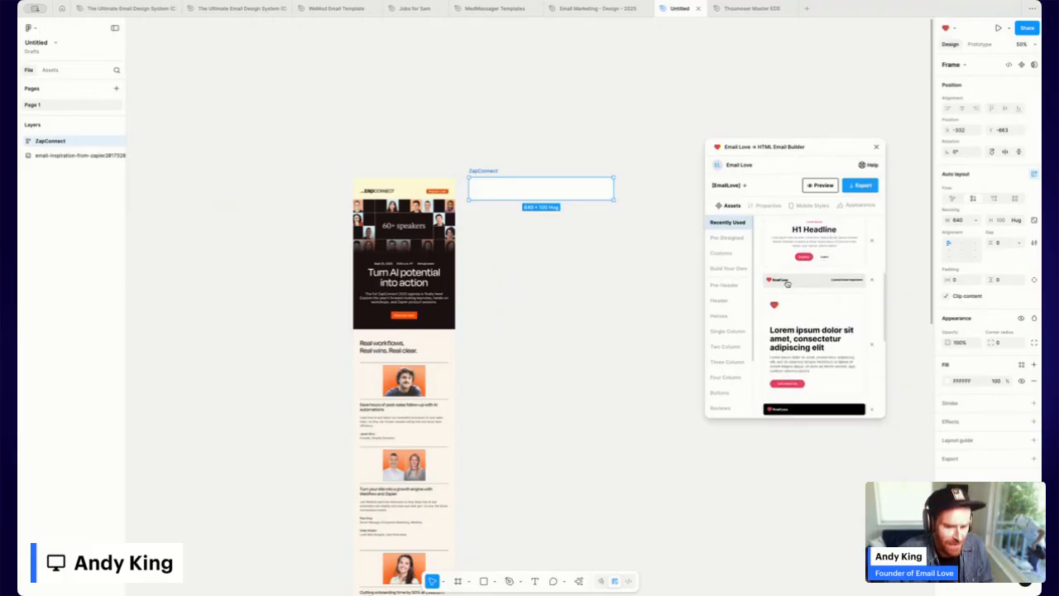
left_click(787, 284)
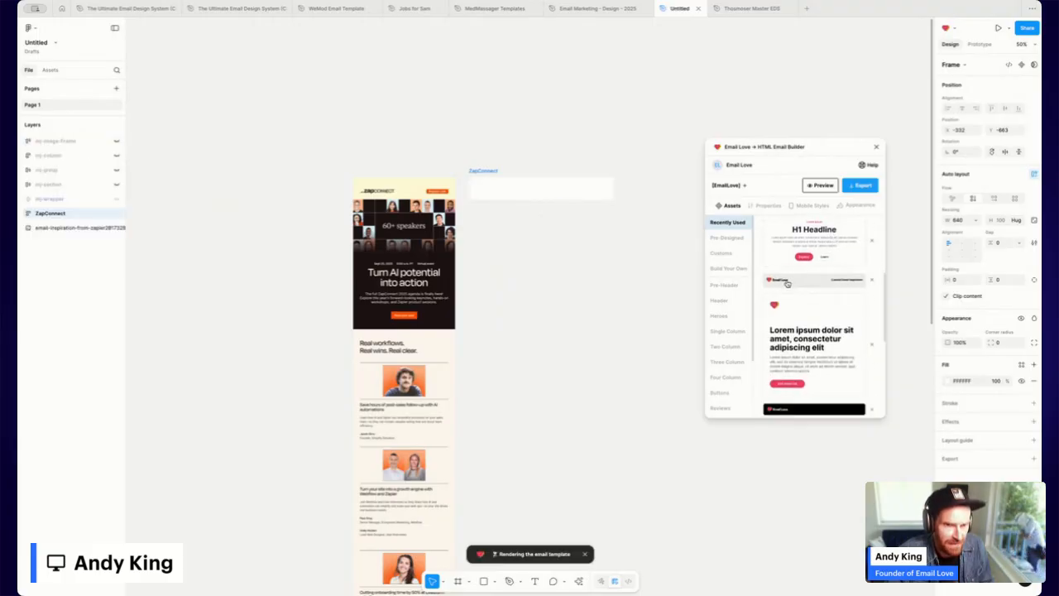
left_click(550, 278)
key("super+=")
scroll(550, 278, "up", 3)
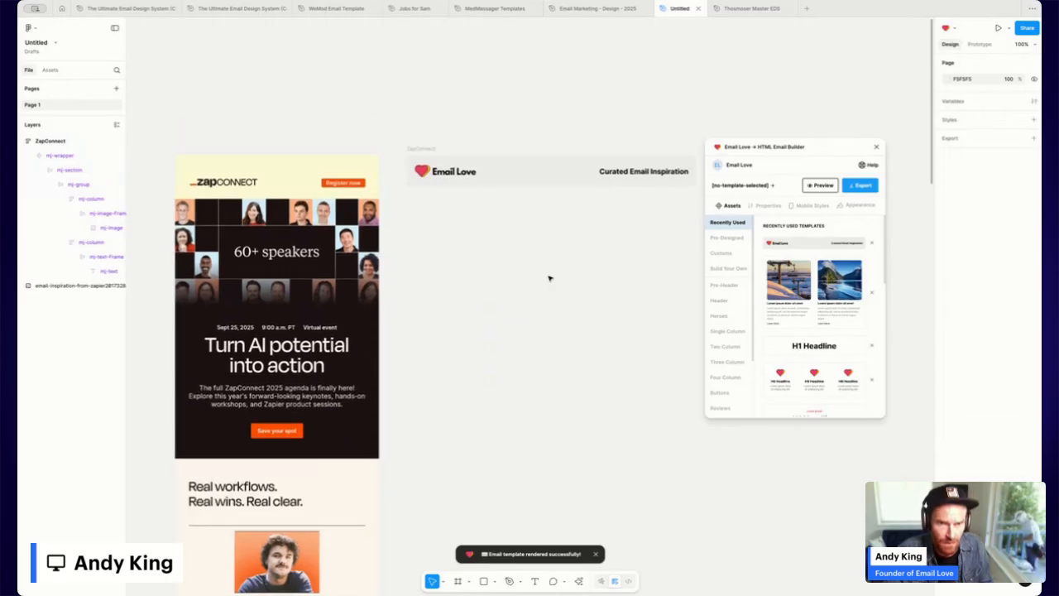
Give the header's mj-wrapper the original's pale-yellow background, sampled with the eyedropper.
left_click_drag(791, 149, 807, 149)
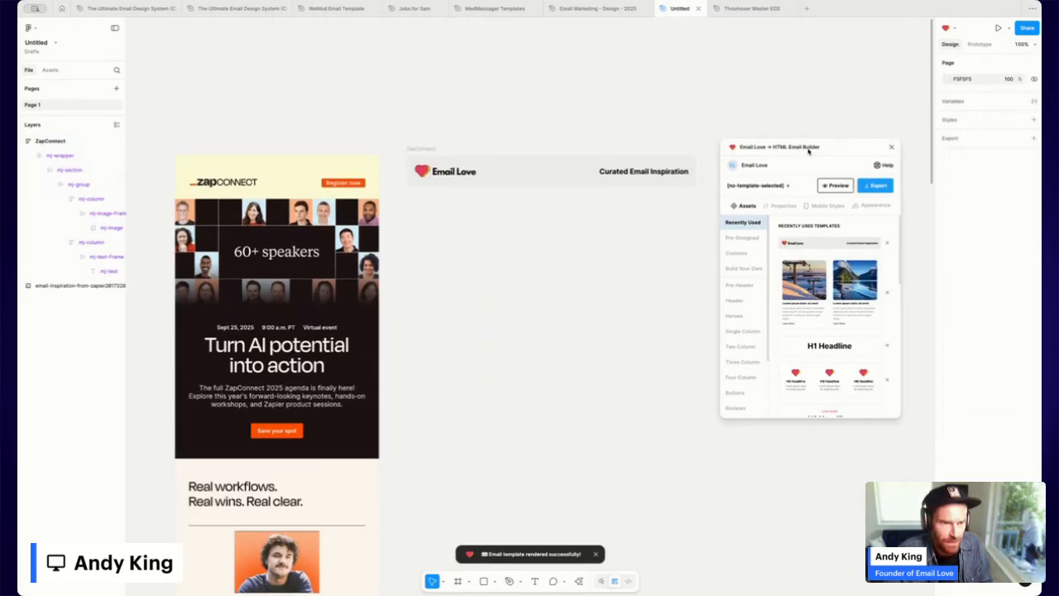
left_click(550, 174)
left_click(61, 155)
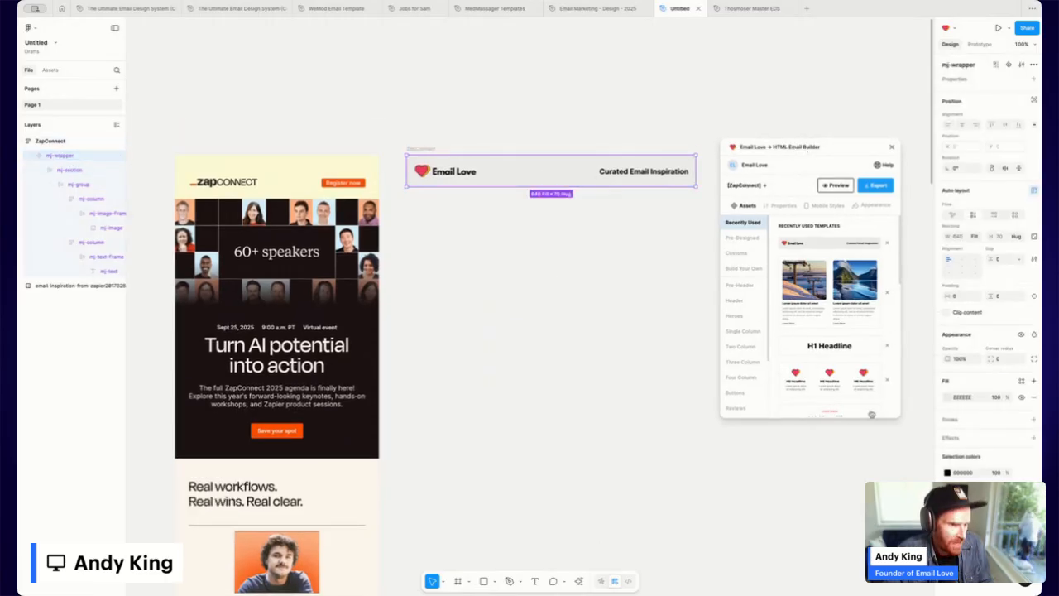
left_click(948, 398)
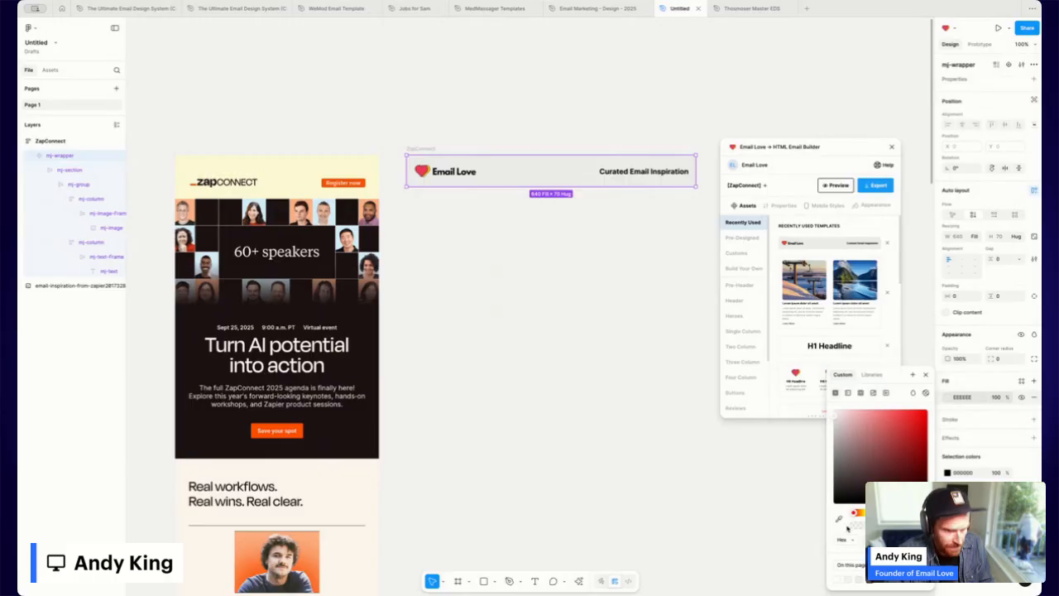
left_click(840, 519)
left_click(372, 186)
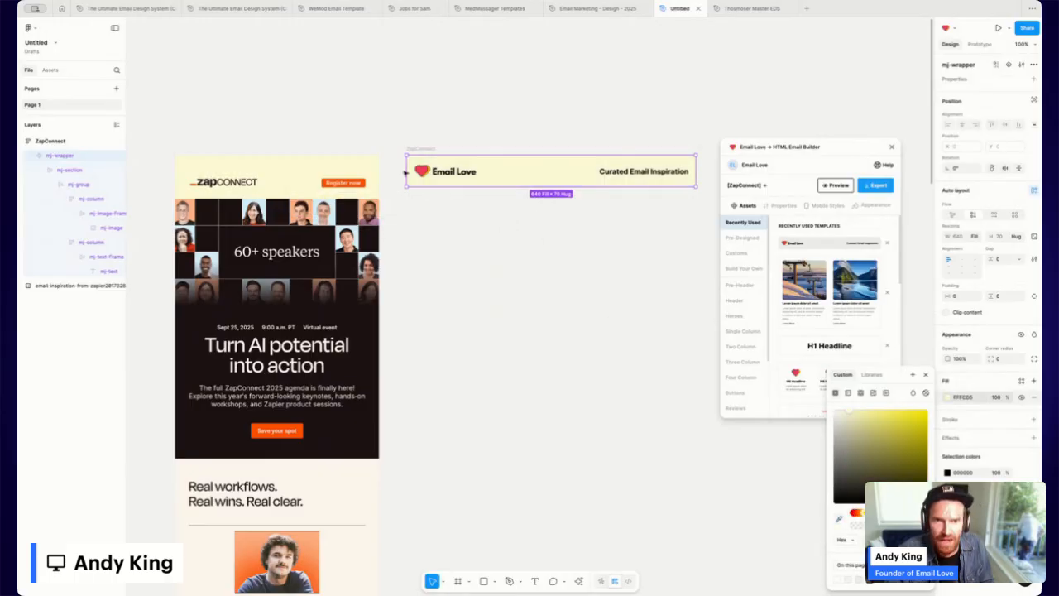
Replace the Email Love logo with the uploaded zapConnect logo, widened to 185 × 54.
double_click(443, 173)
double_click(443, 173)
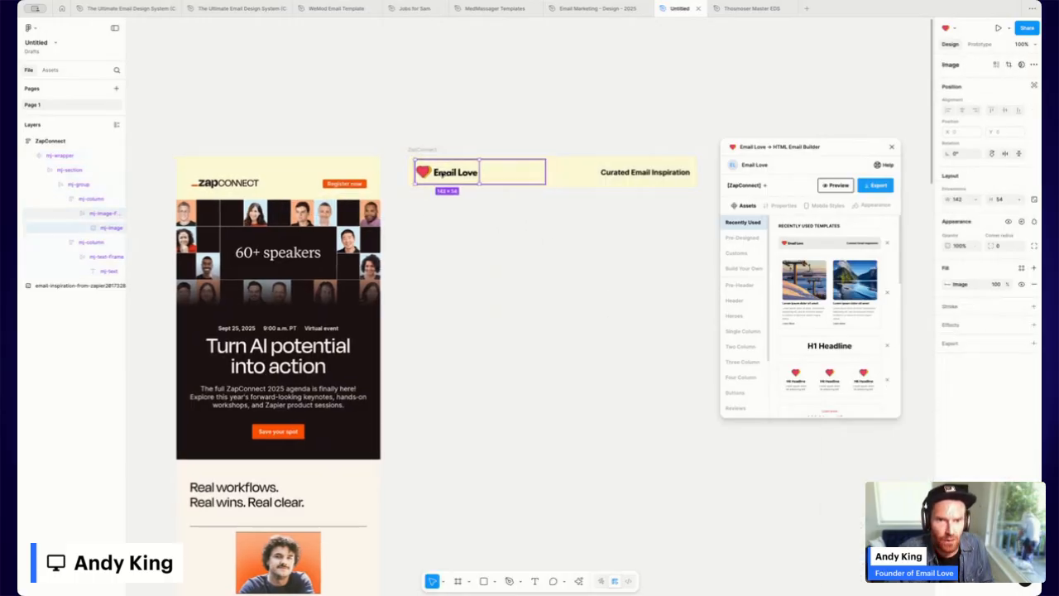
left_click(948, 284)
mouse_move(876, 387)
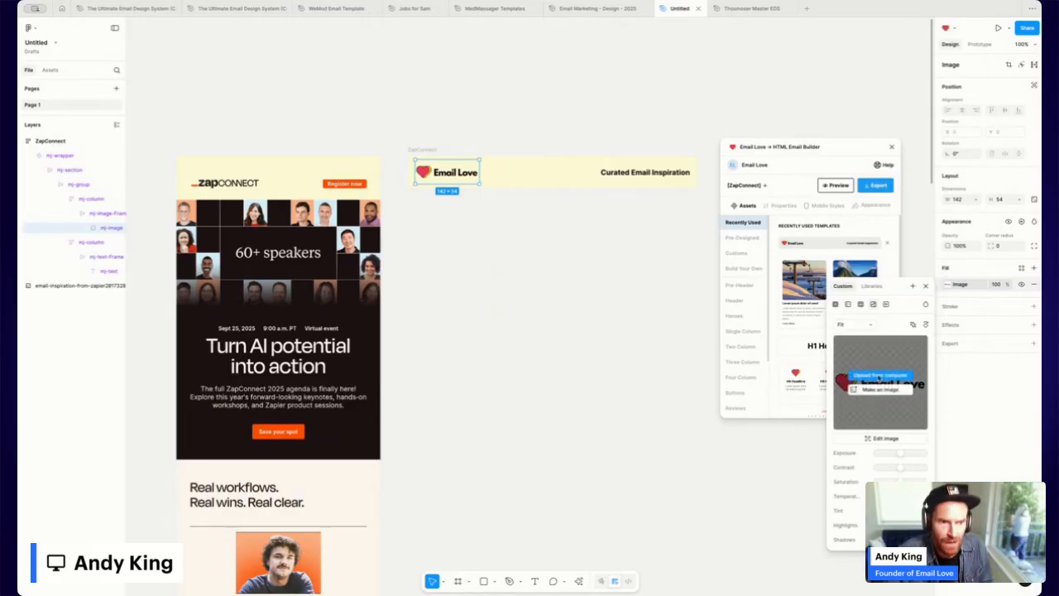
left_click(881, 377)
scroll(530, 306, "down", 3)
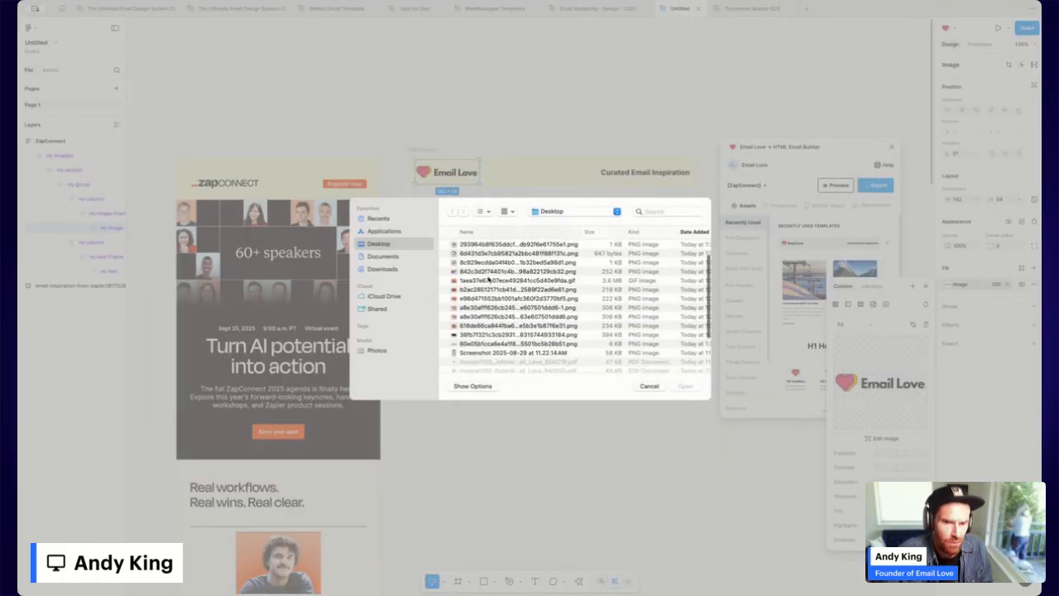
double_click(497, 323)
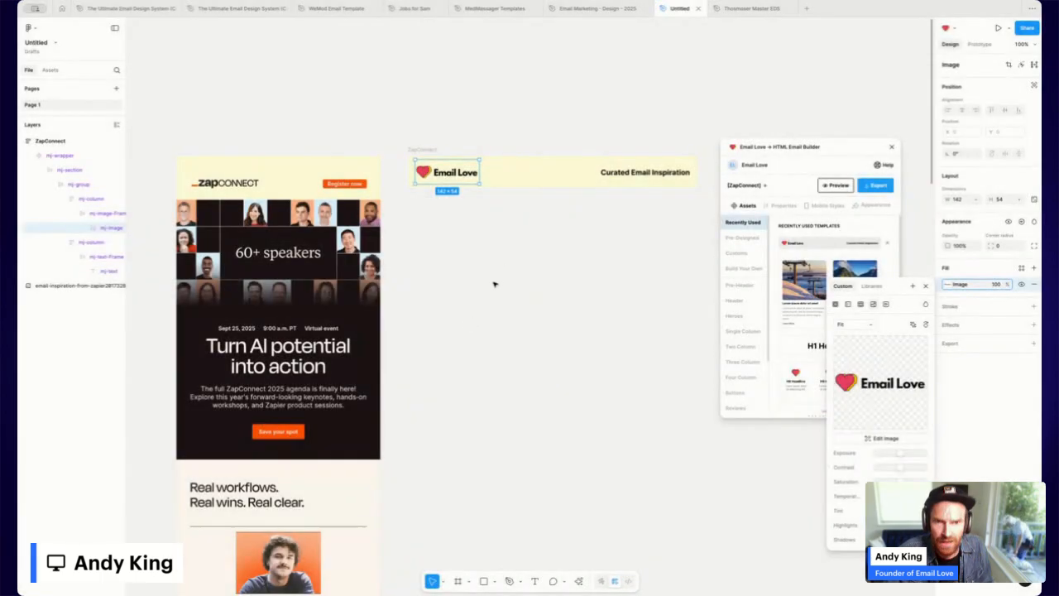
left_click_drag(481, 173, 501, 176)
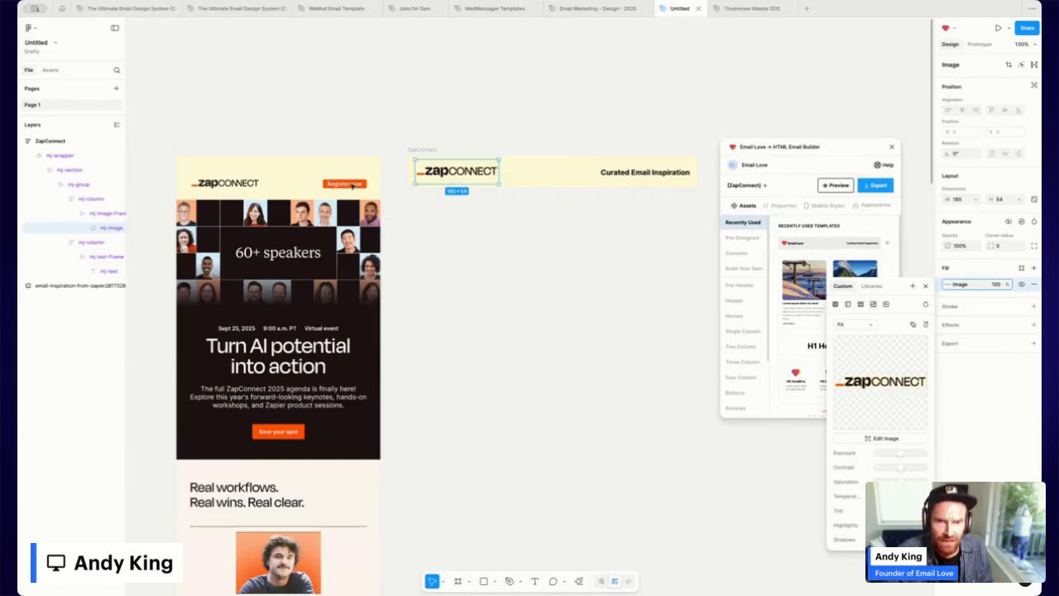
Add an 'ADD YOUR CTA' Button block from Build Your Own into the header's right column.
left_click(633, 173)
left_click(641, 173)
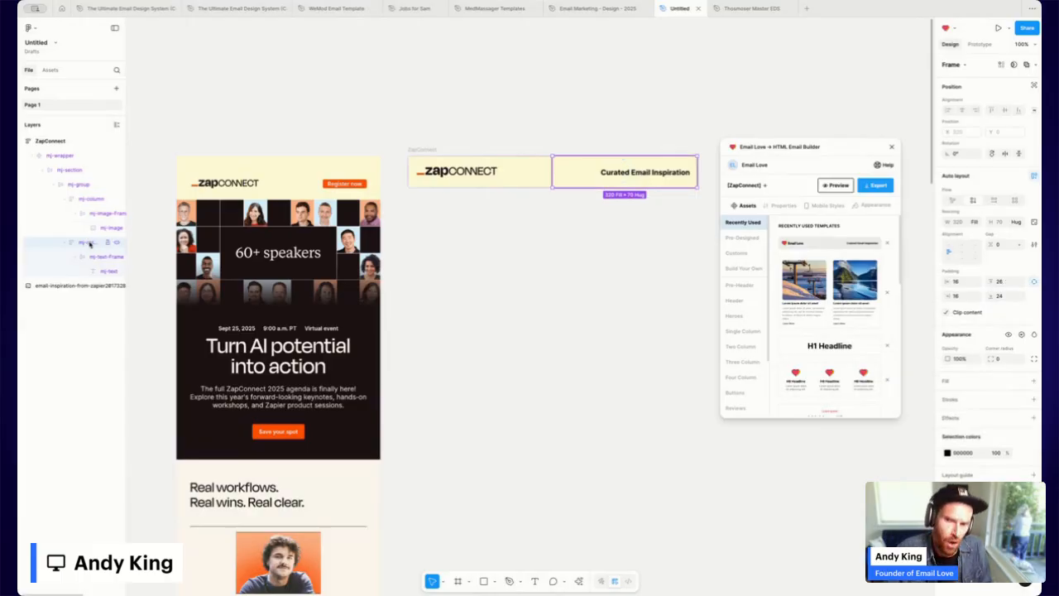
left_click_drag(125, 229, 149, 227)
key("Return")
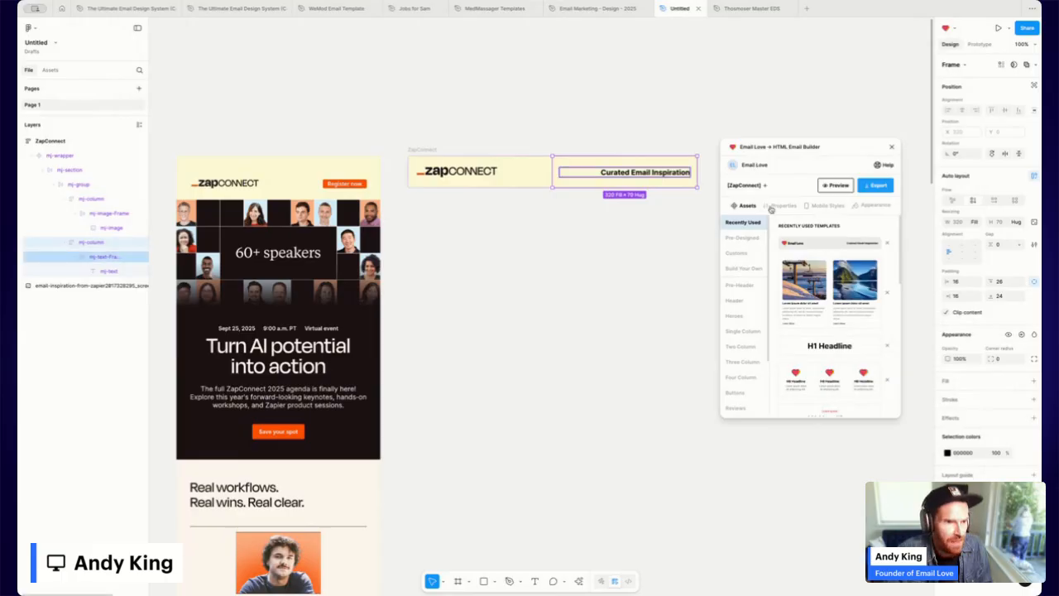
left_click(744, 269)
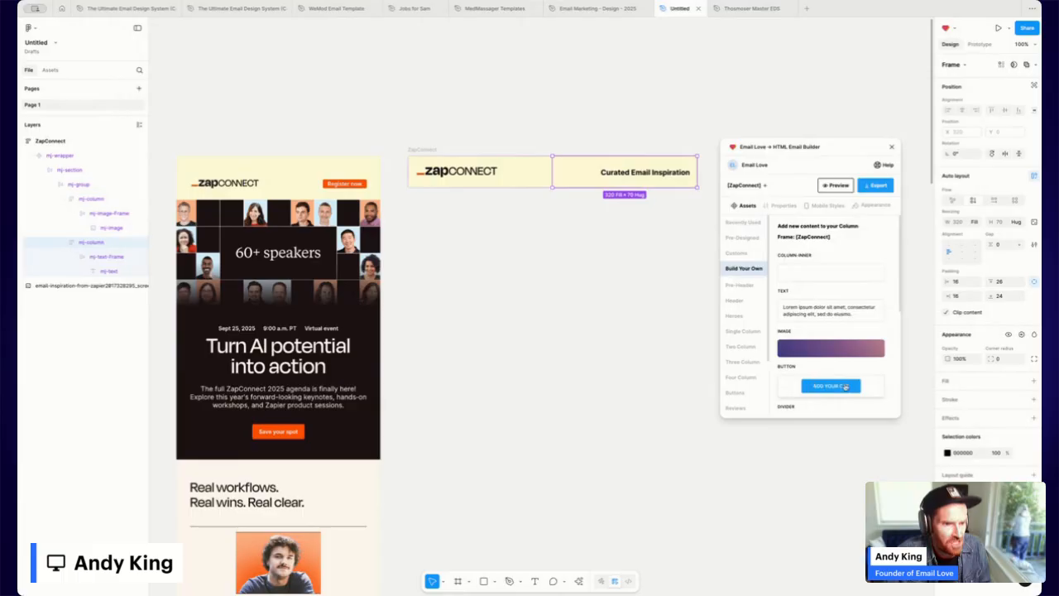
scroll(845, 387, "down", 1)
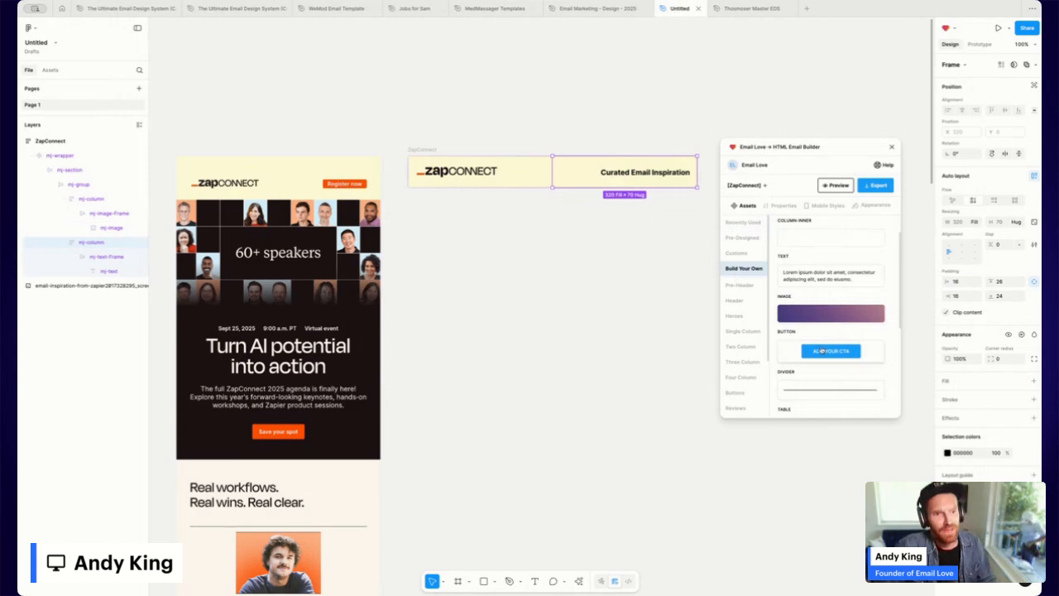
scroll(845, 352, "down", 5)
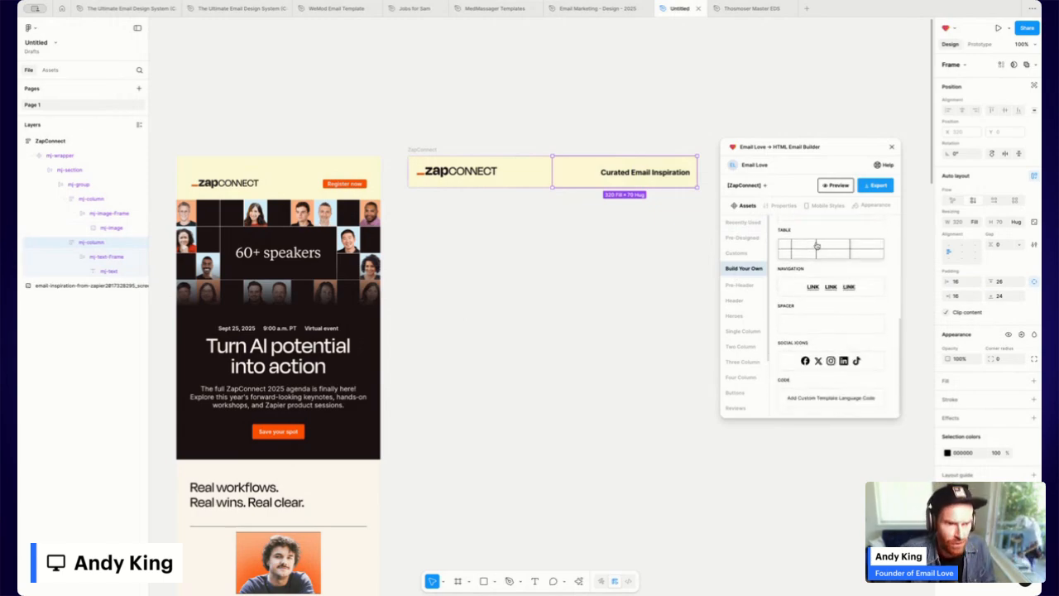
scroll(816, 239, "up", 3)
scroll(815, 240, "up", 1)
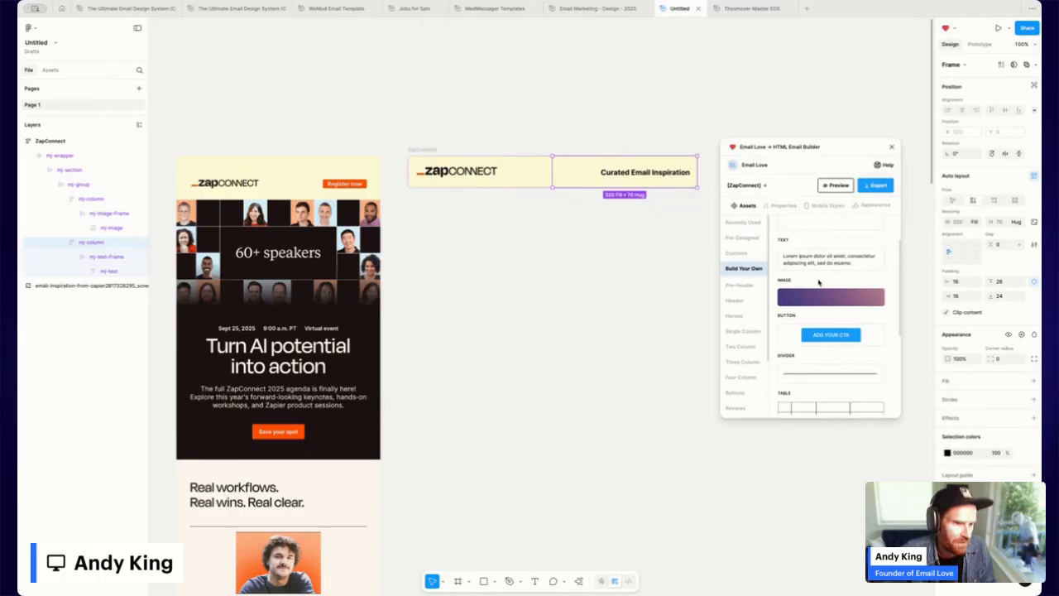
scroll(818, 284, "up", 1)
scroll(832, 364, "down", 1)
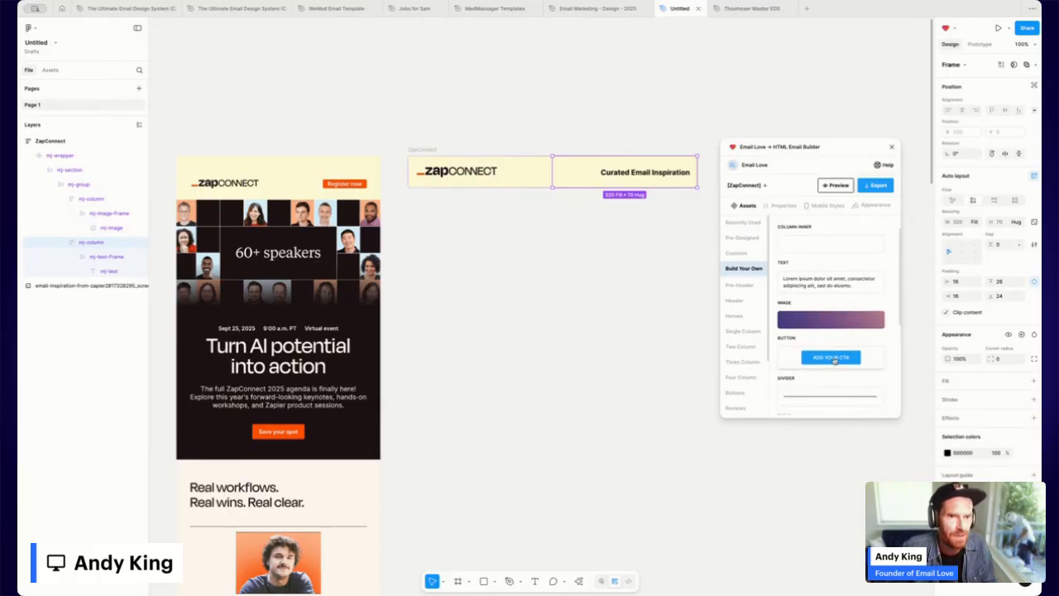
left_click(831, 358)
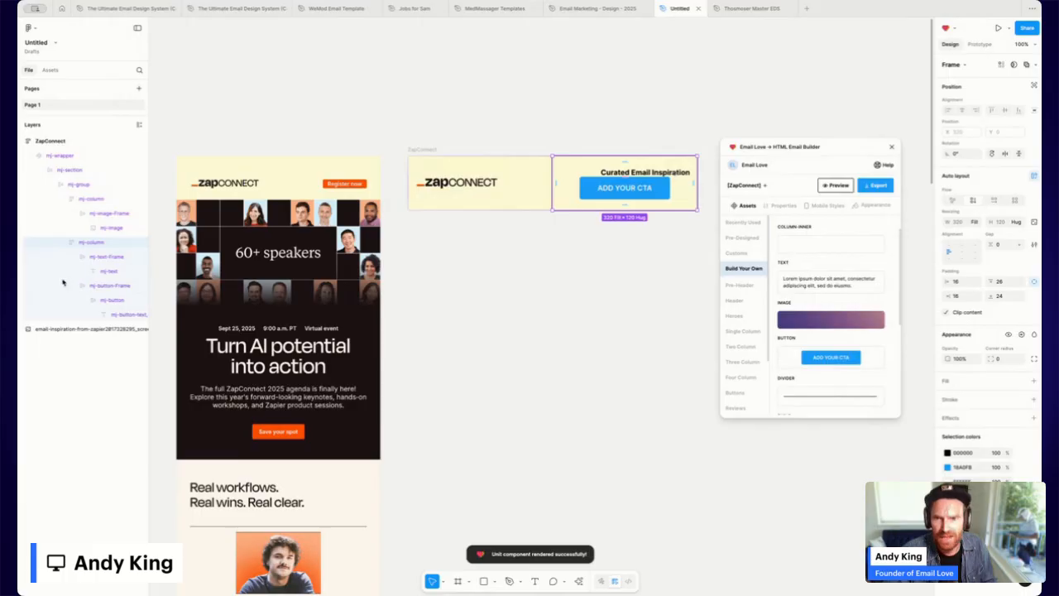
Delete the 'Curated Email Inspiration' tagline and its frame from the header.
left_click(106, 260)
left_click(109, 258)
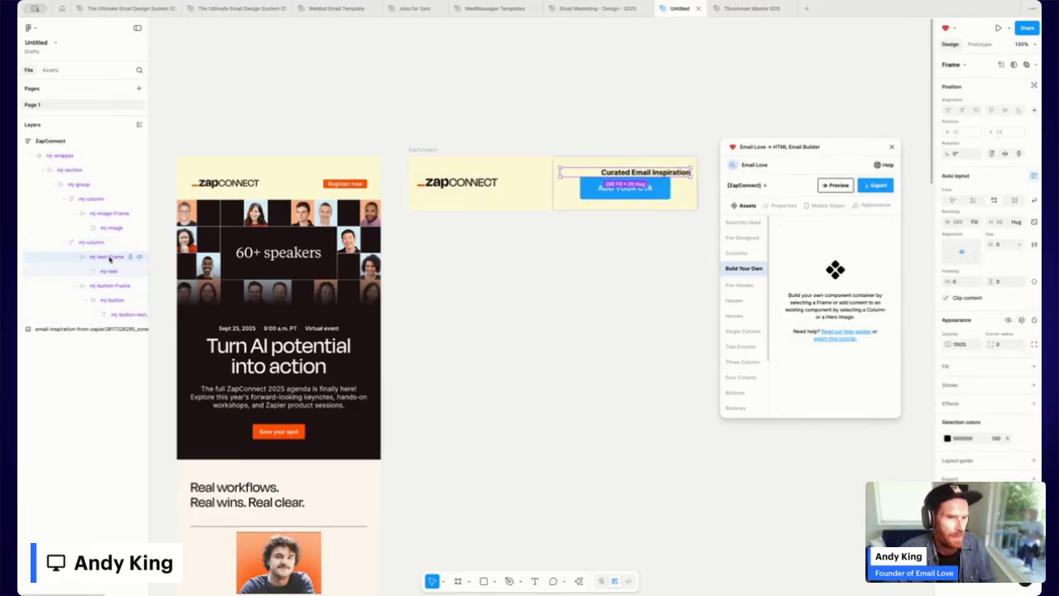
key("Delete")
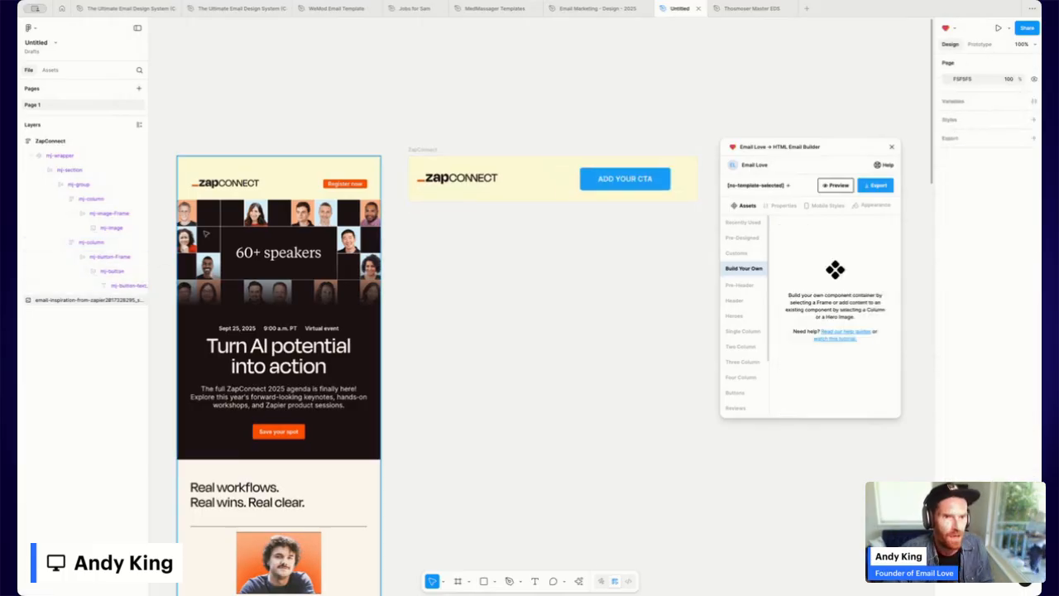
Select the ADD YOUR CTA button and open its fill colour picker.
left_click(663, 181)
left_click(663, 180)
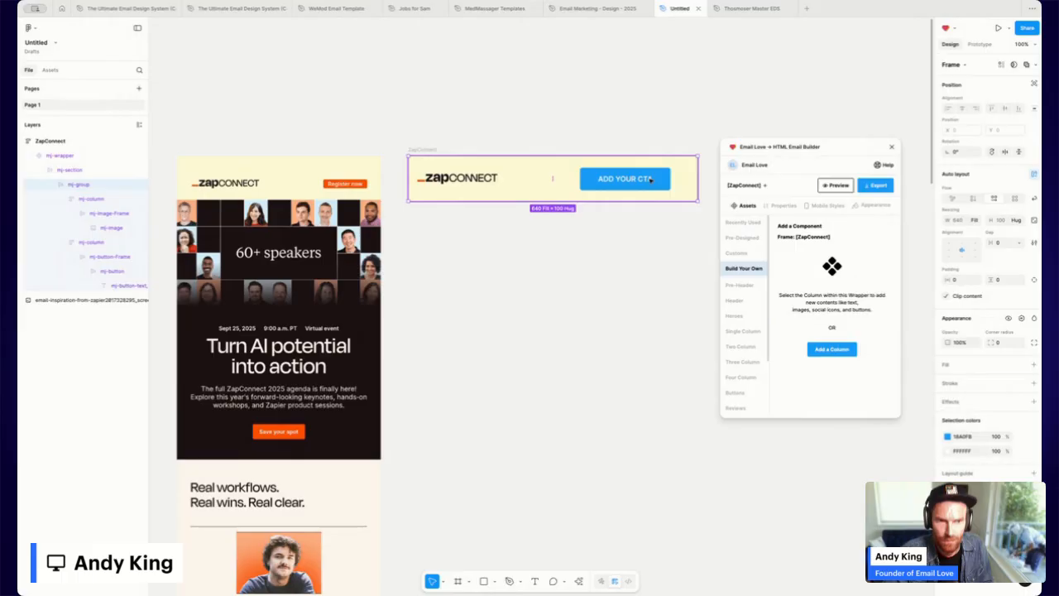
left_click(650, 180)
left_click(642, 179)
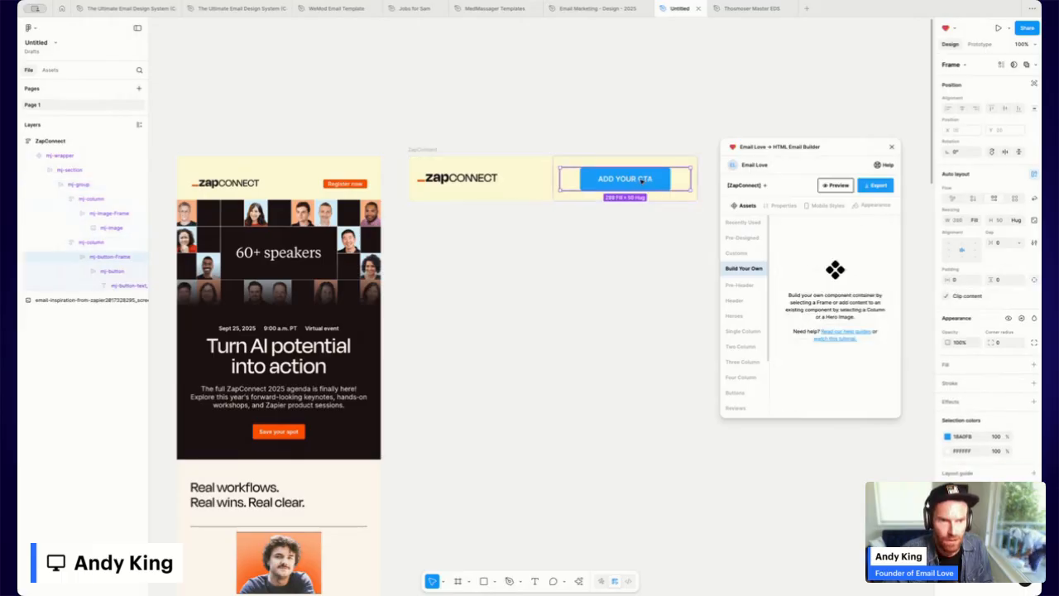
left_click(642, 179)
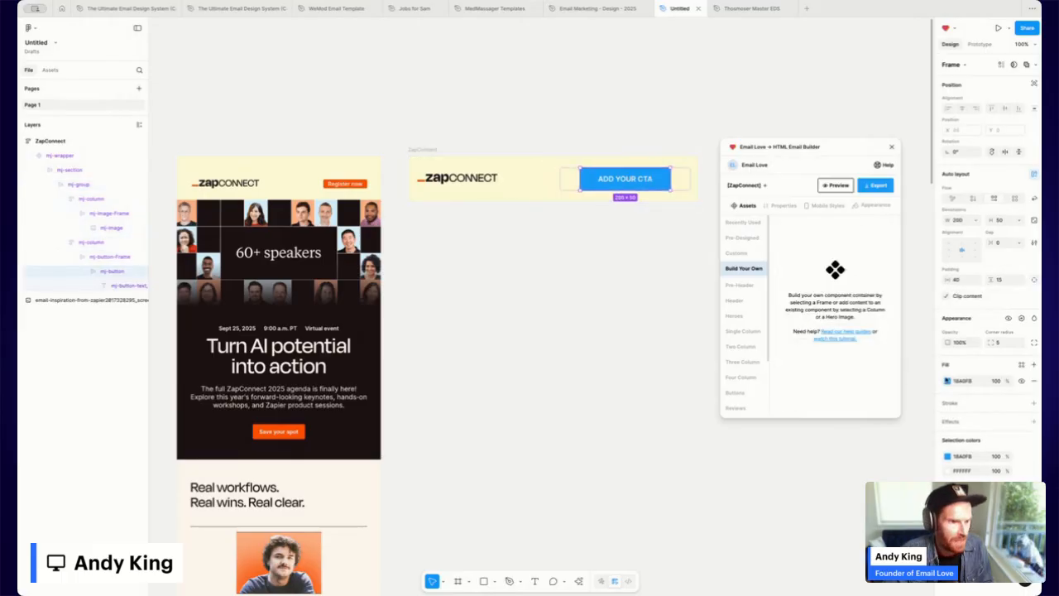
left_click(948, 381)
Fill the header button with the original's orange FF5000 and relabel it 'Register now'.
left_click(839, 519)
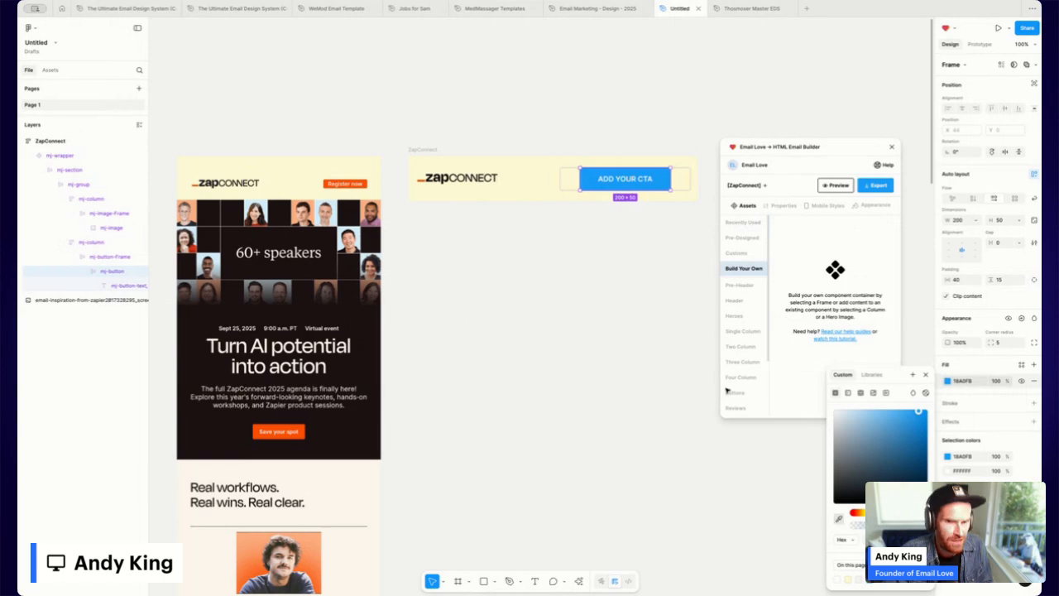
left_click(369, 178)
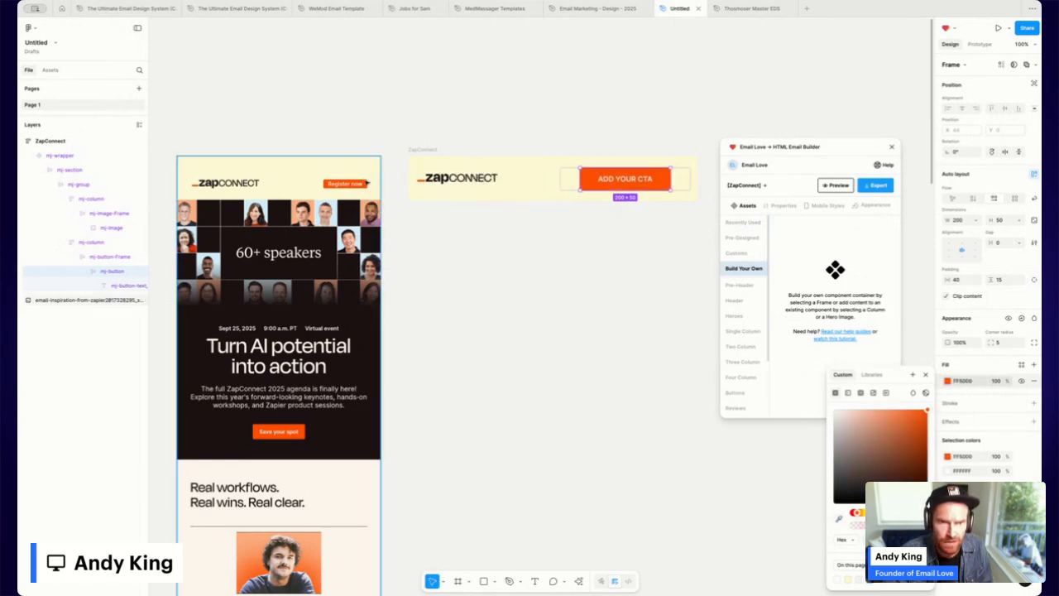
left_click(633, 179)
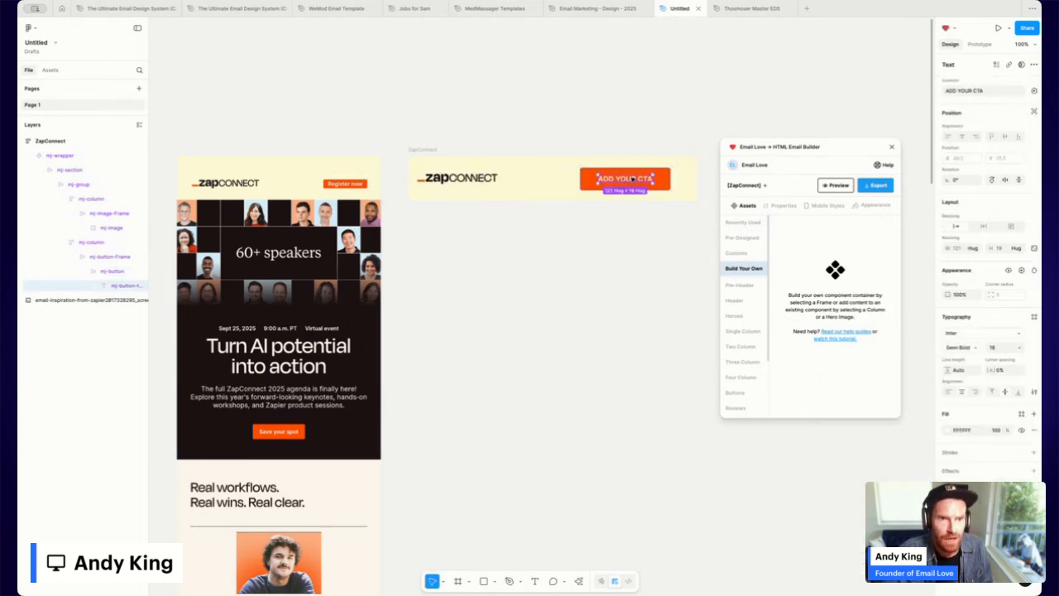
double_click(625, 179)
type("Register now")
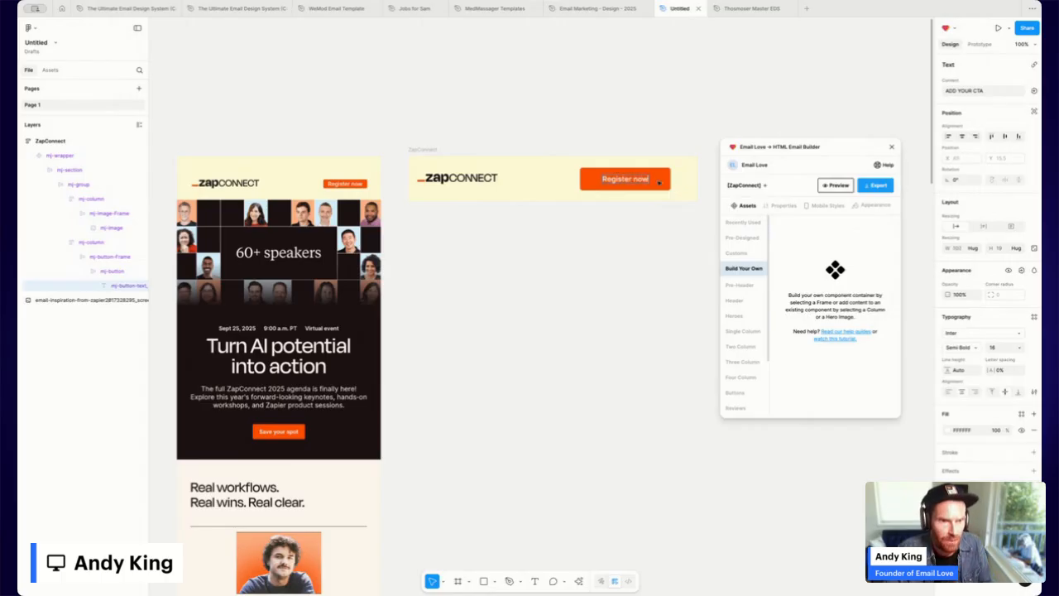
key("Escape")
key("Escape")
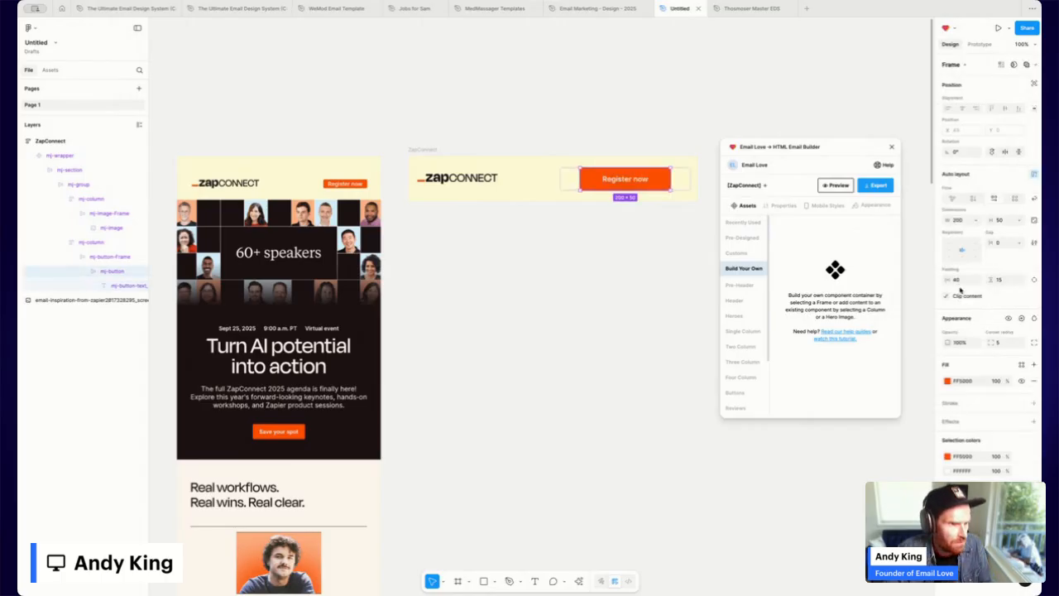
Size the Register now button with vertical padding 5, width 128 and height 25.
left_click(958, 280)
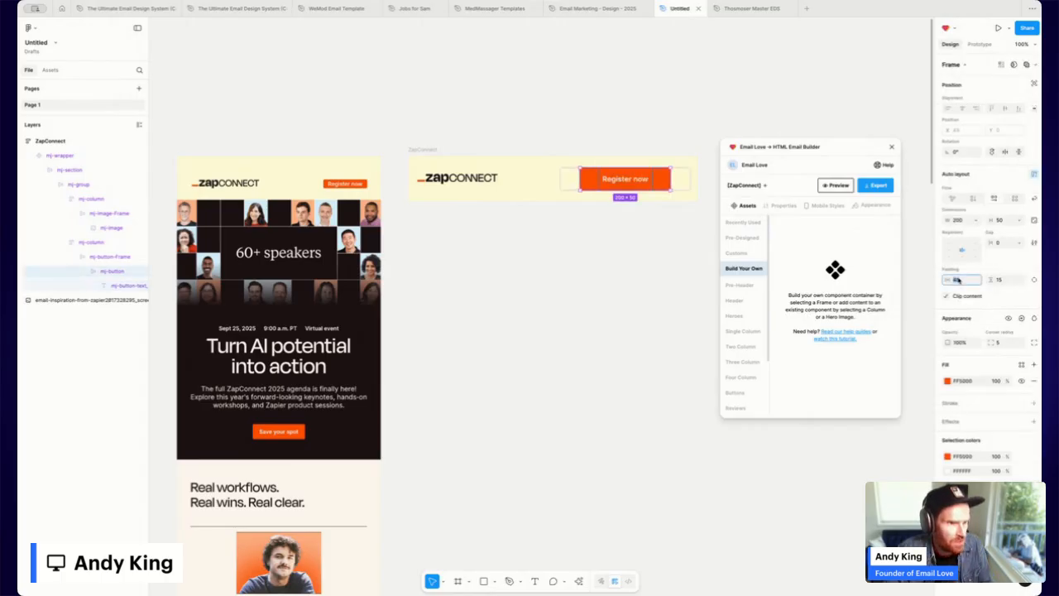
left_click(1002, 281)
type("5")
key("Return")
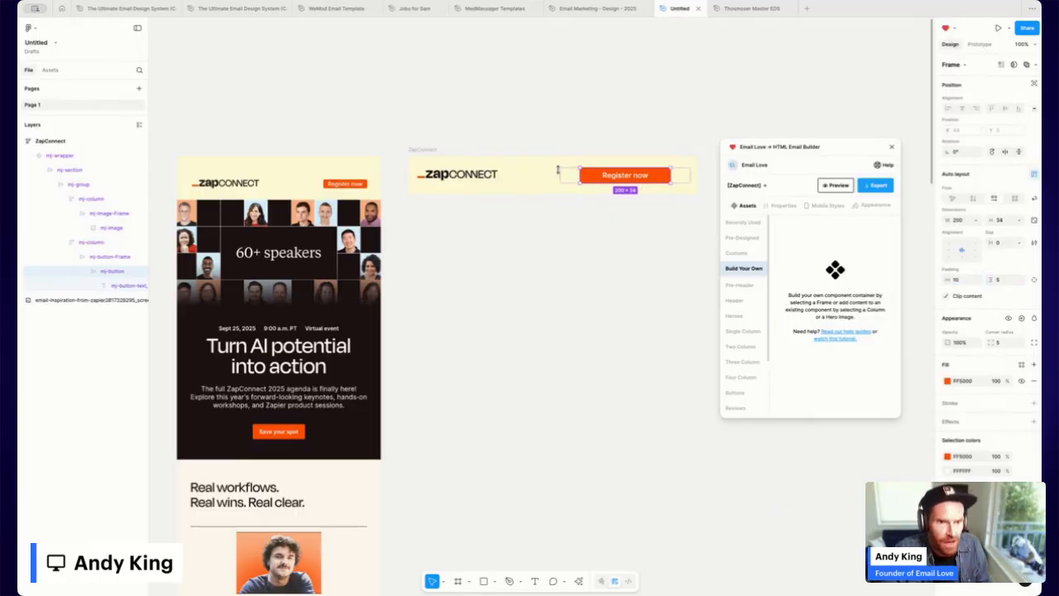
left_click_drag(581, 175, 610, 175)
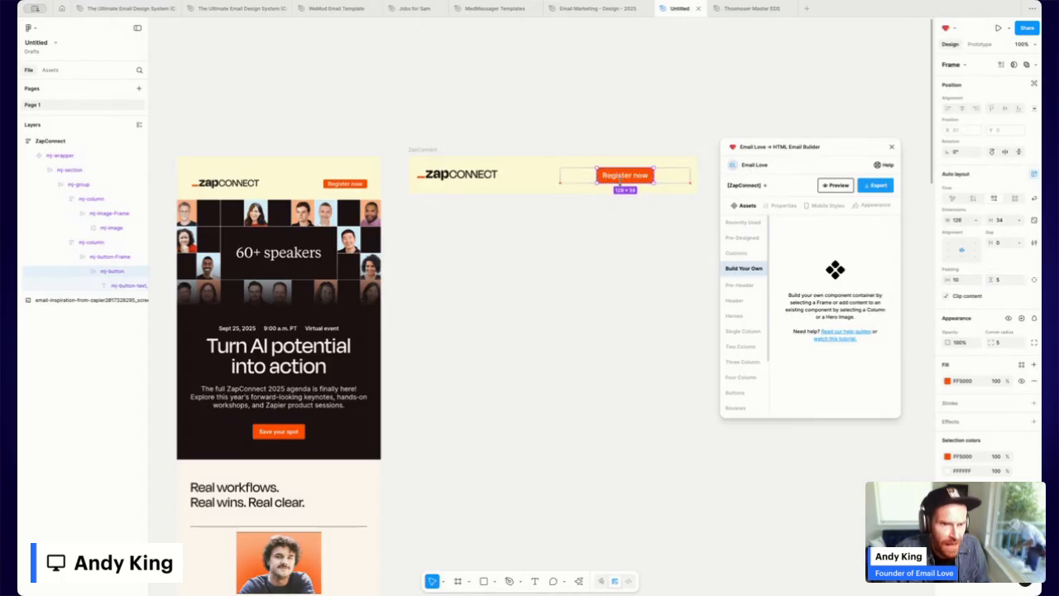
left_click(1003, 221)
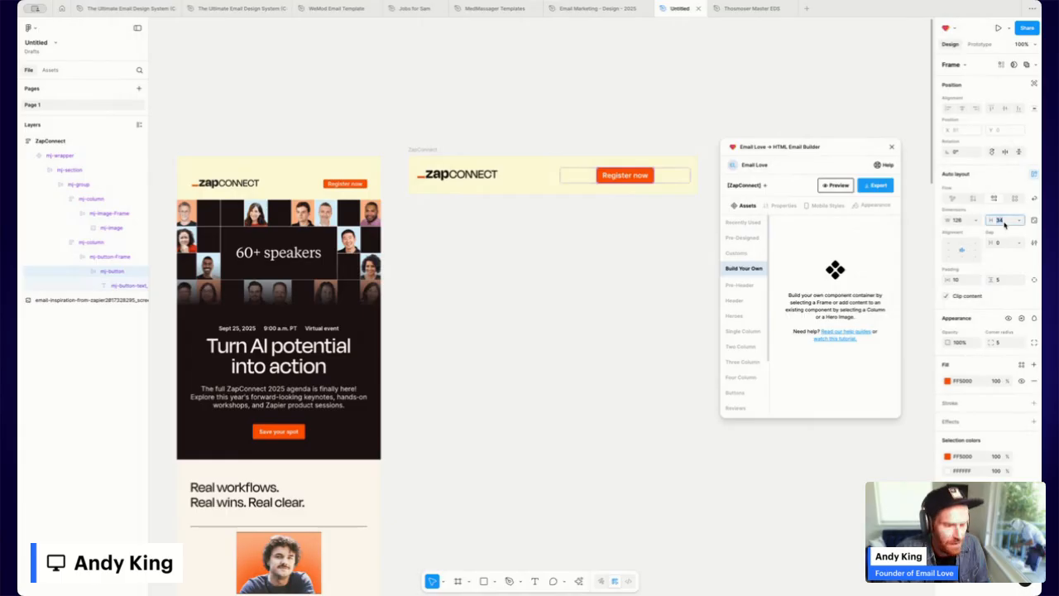
type("25")
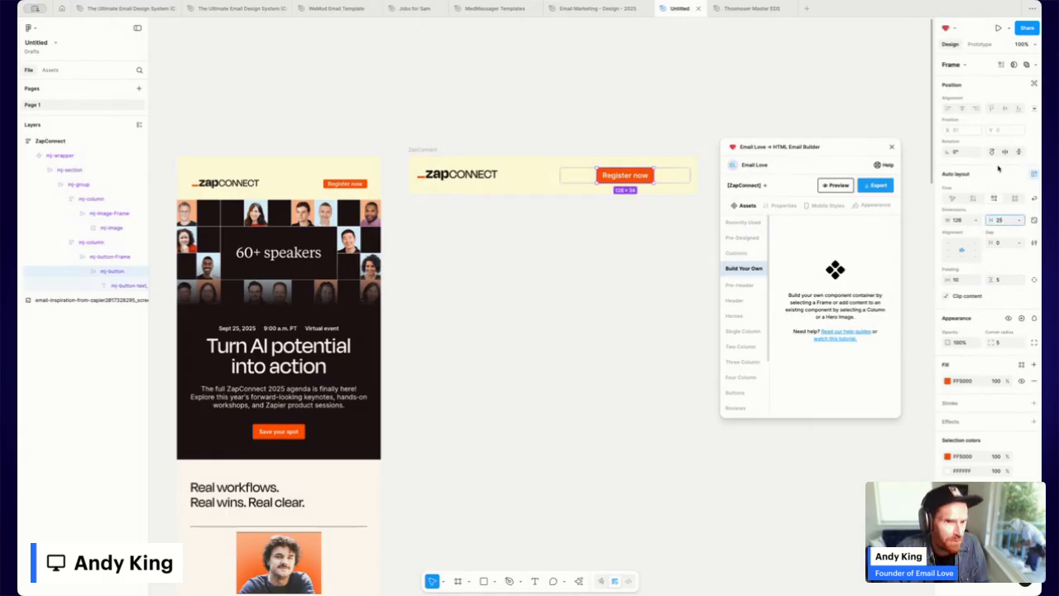
key("Return")
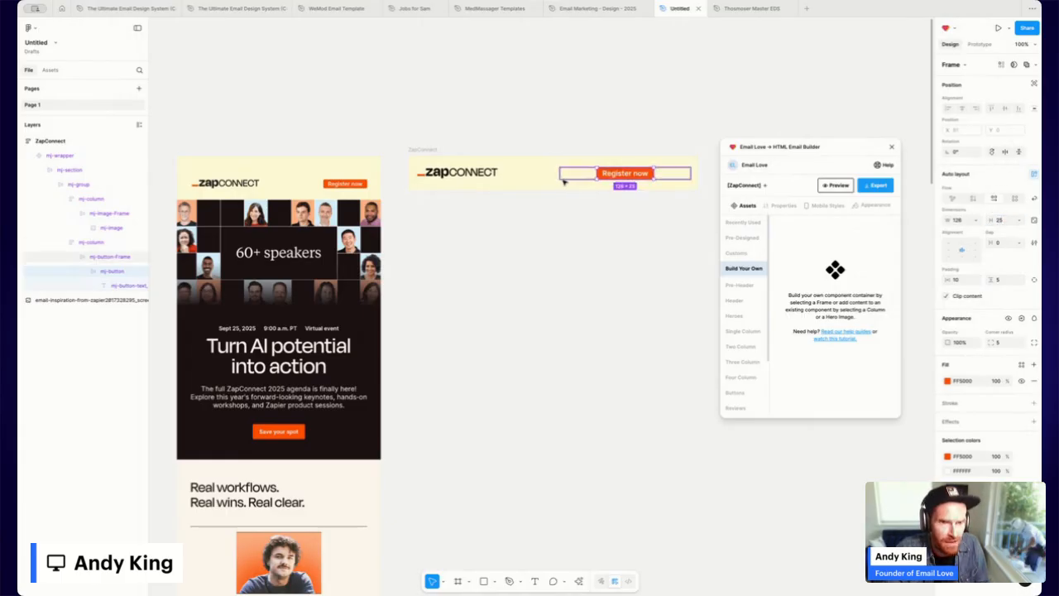
left_click(563, 181)
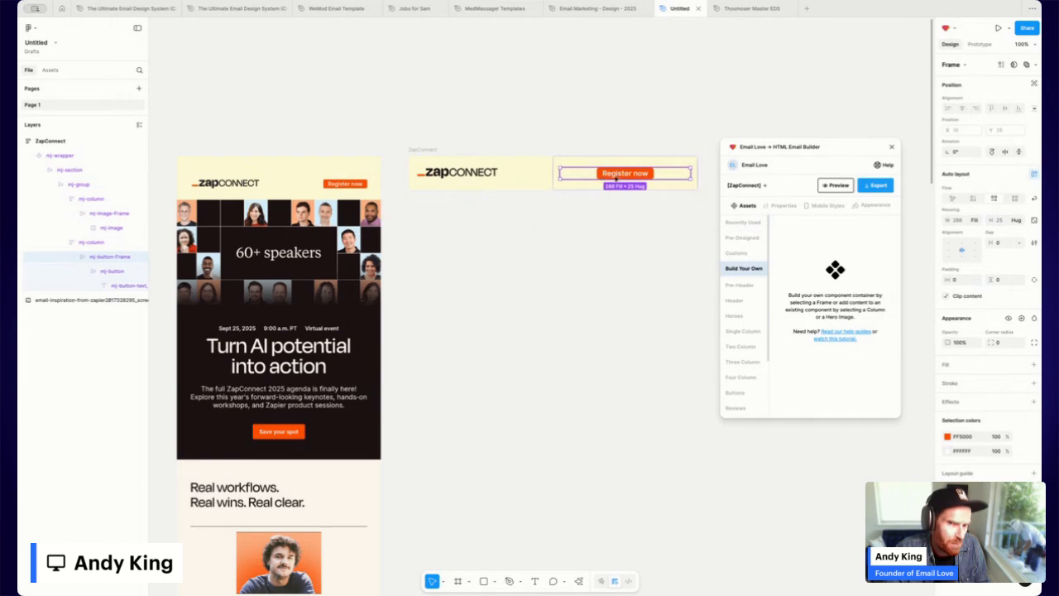
Right-align the Register now button in the 640 × 75 header via auto layout alignment.
left_click(949, 250)
left_click(964, 251)
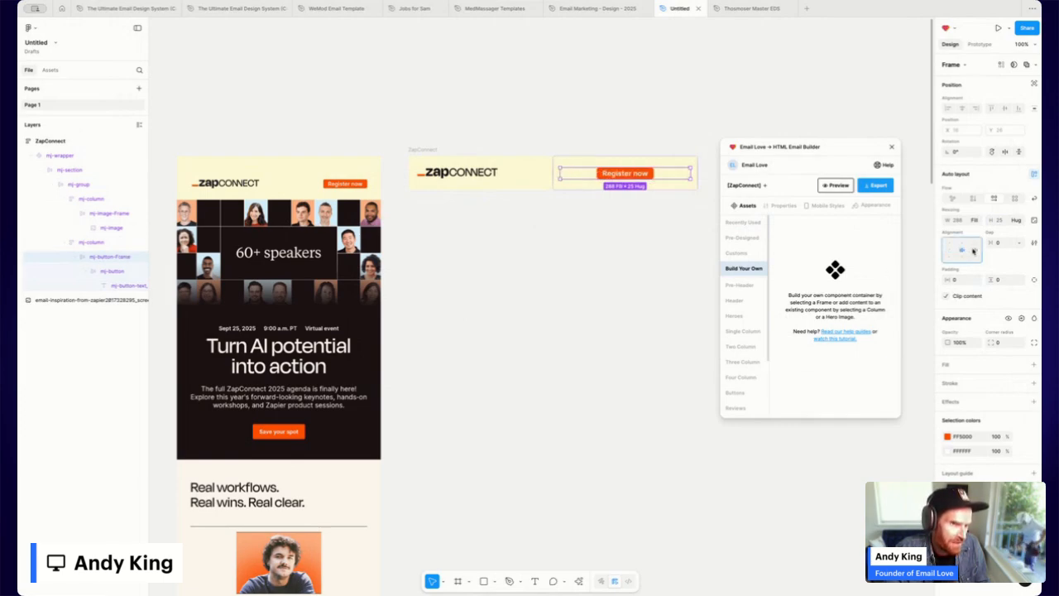
left_click(974, 251)
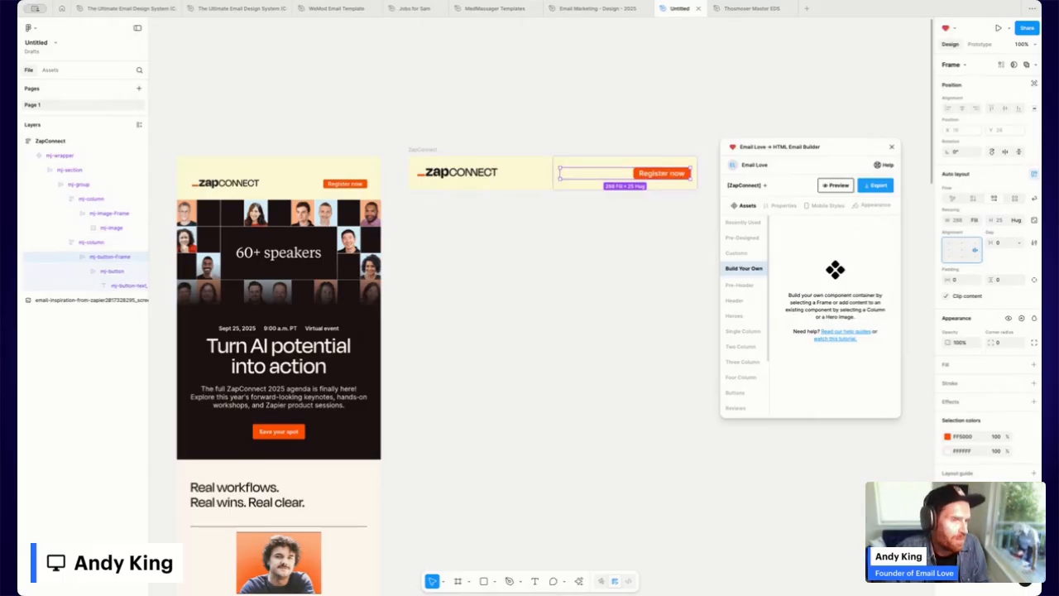
left_click(437, 161)
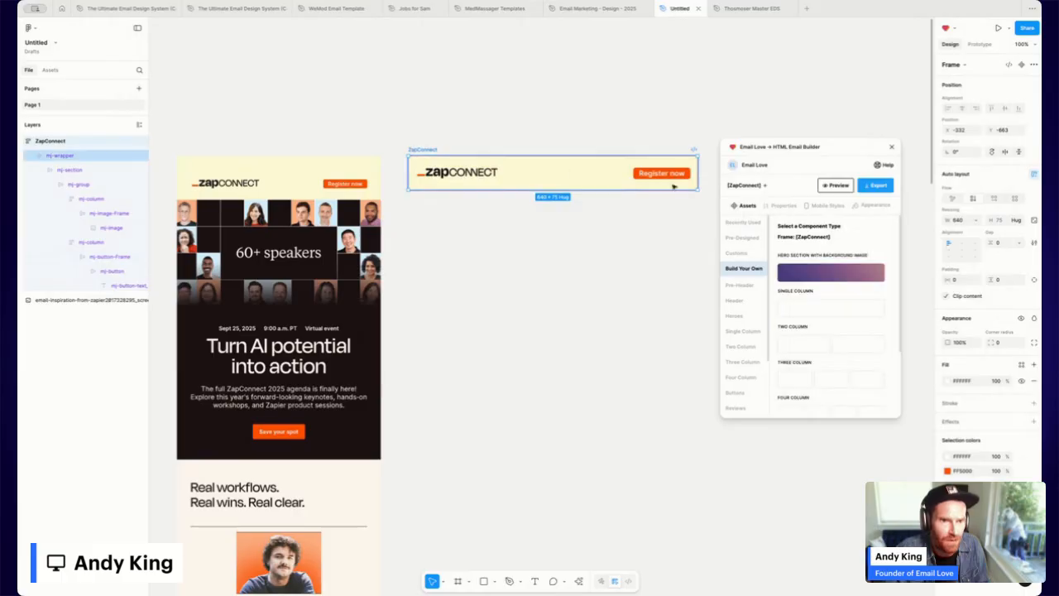
left_click(849, 186)
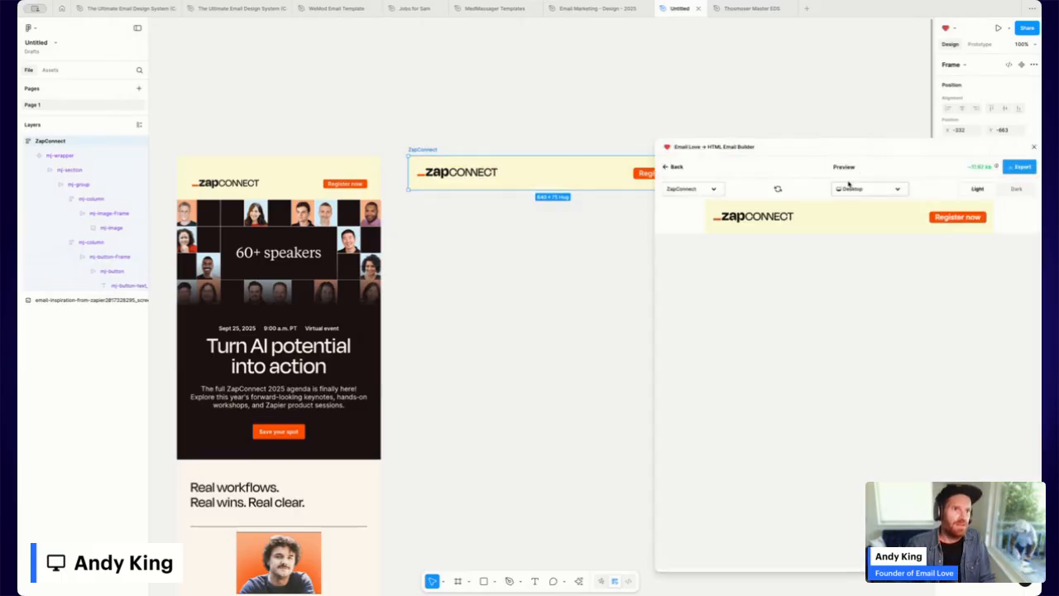
left_click(1004, 189)
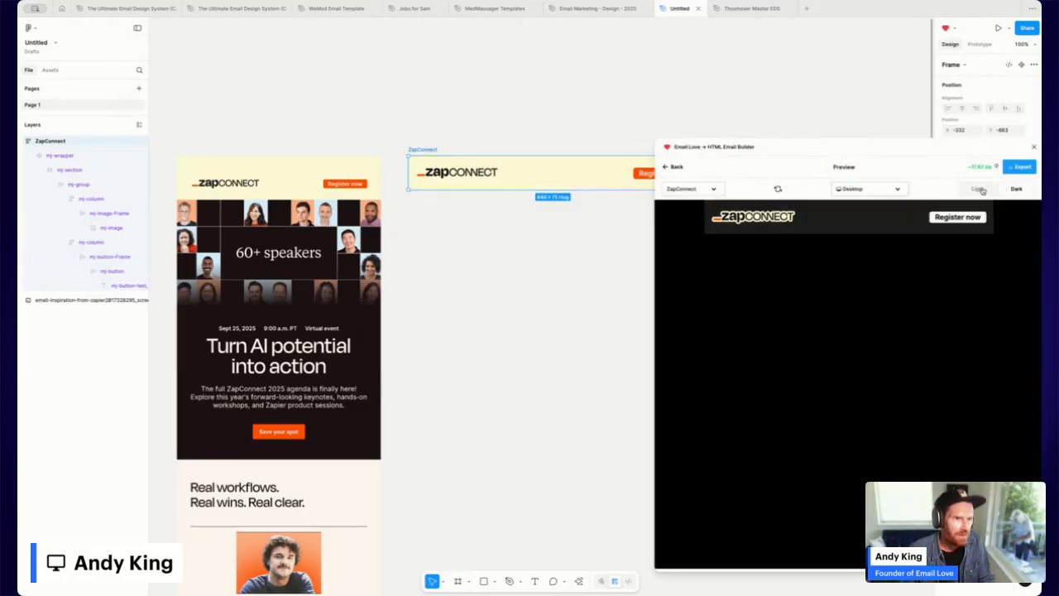
left_click(981, 191)
left_click(846, 187)
left_click(853, 223)
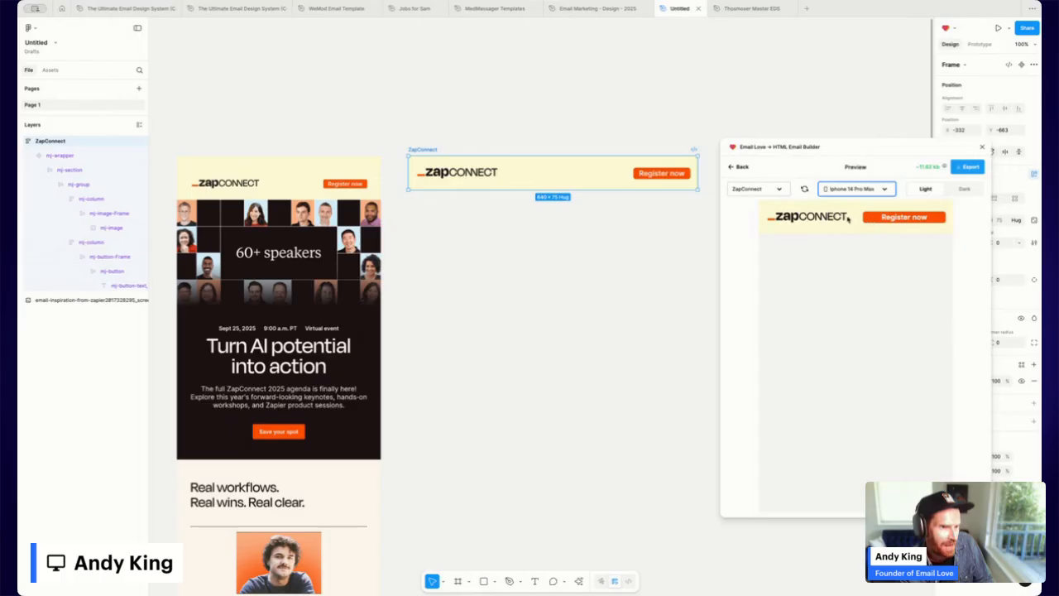
left_click(745, 170)
Turn on mobile padding for the Register now button, 10 on left and right.
left_click(596, 170)
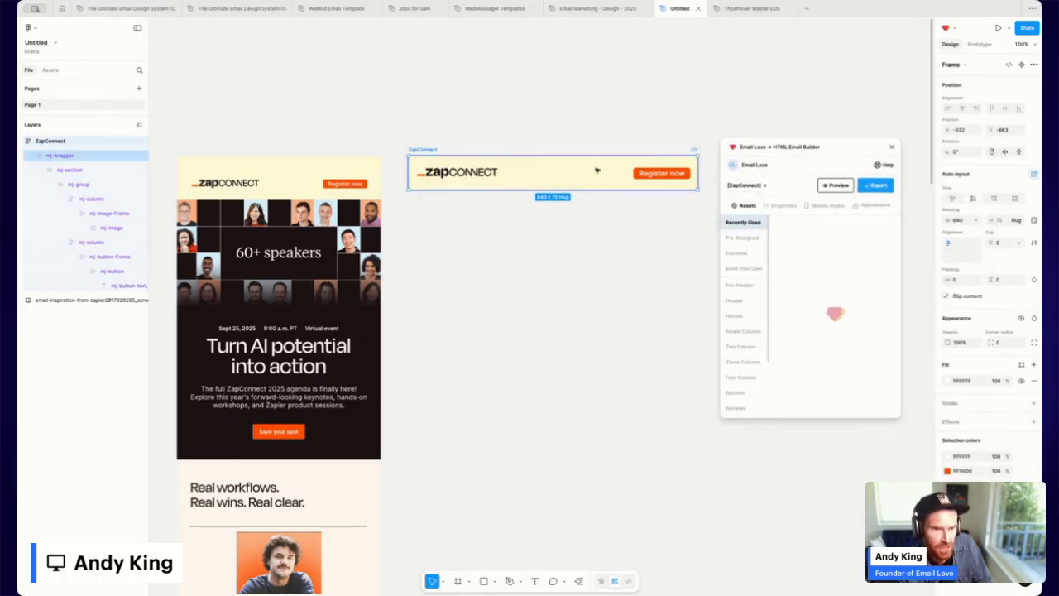
double_click(663, 175)
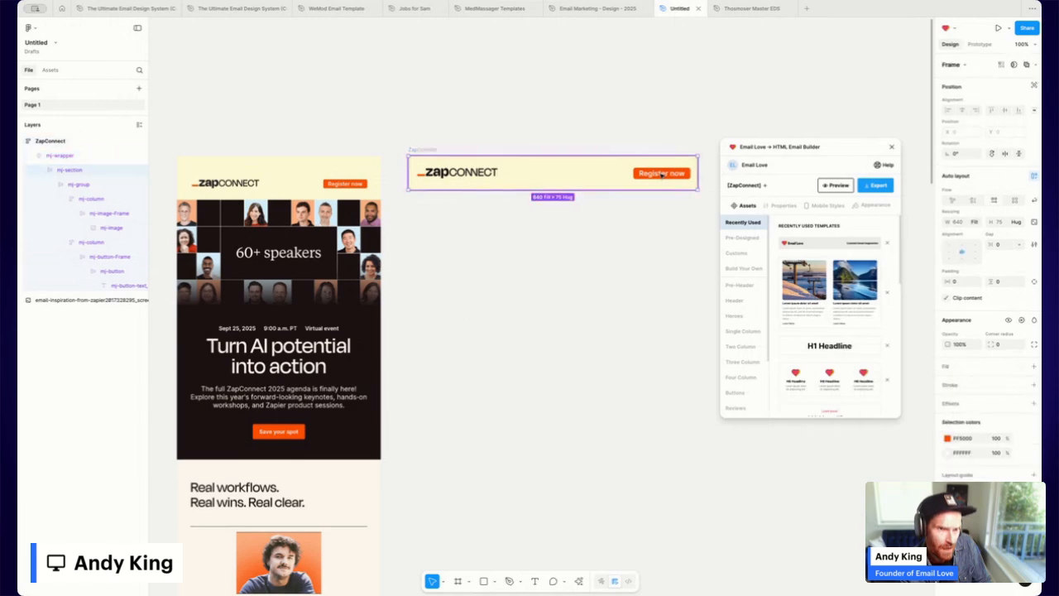
double_click(662, 175)
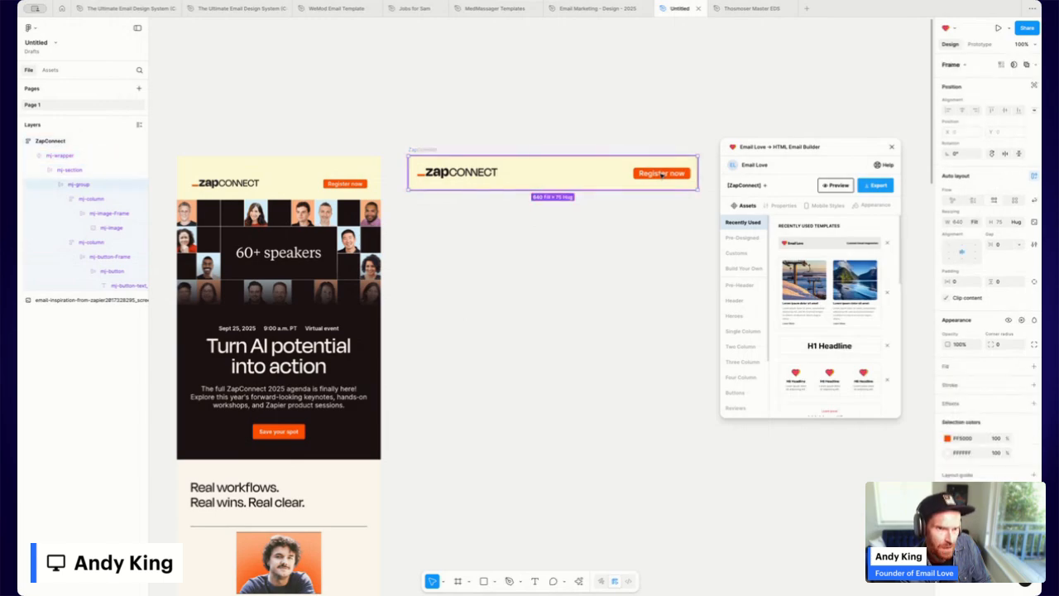
left_click(101, 258)
left_click(822, 206)
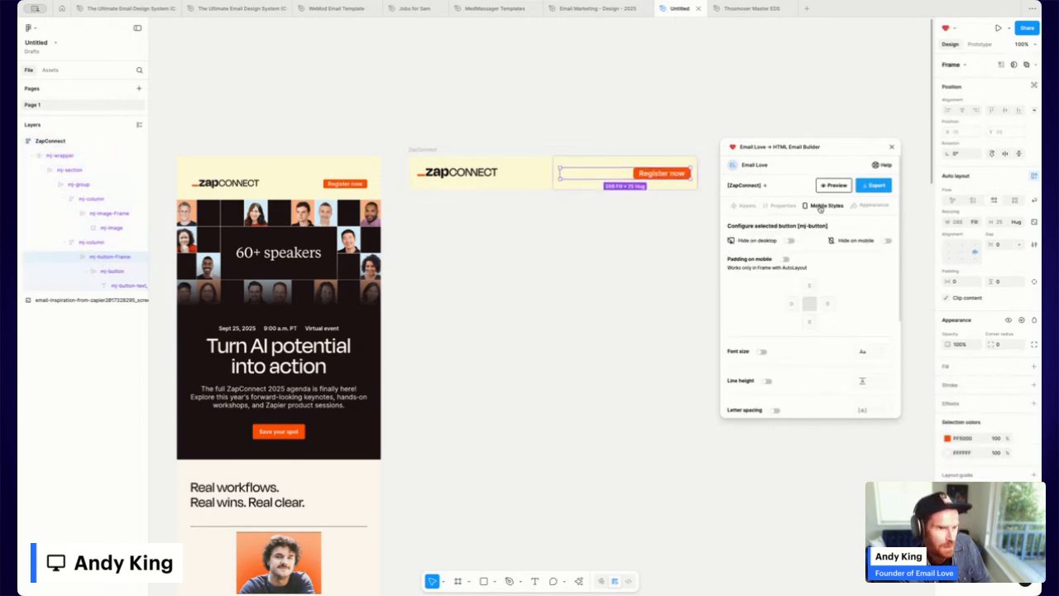
left_click(785, 260)
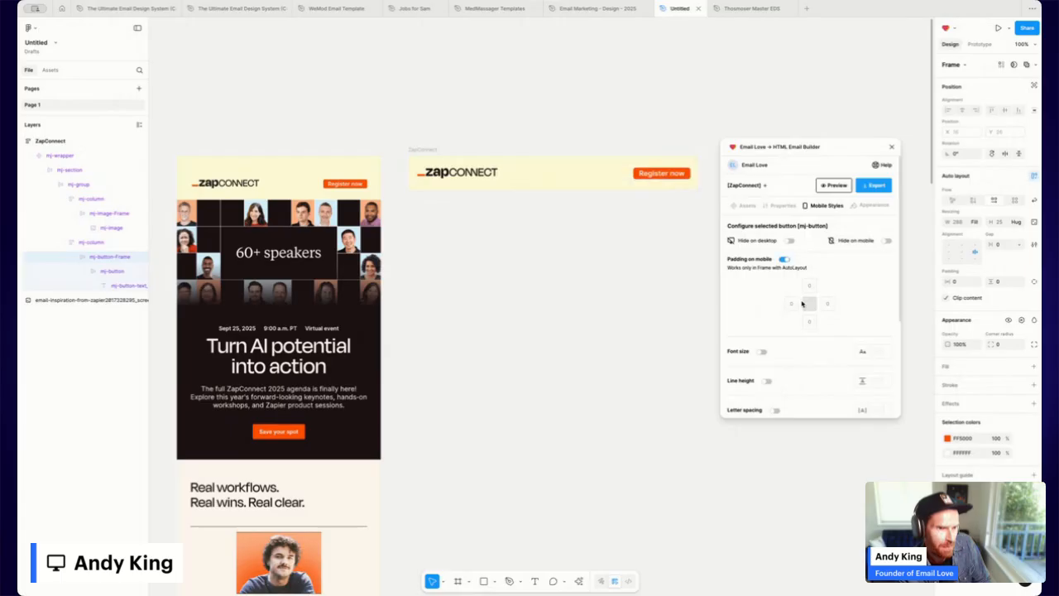
left_click(790, 304)
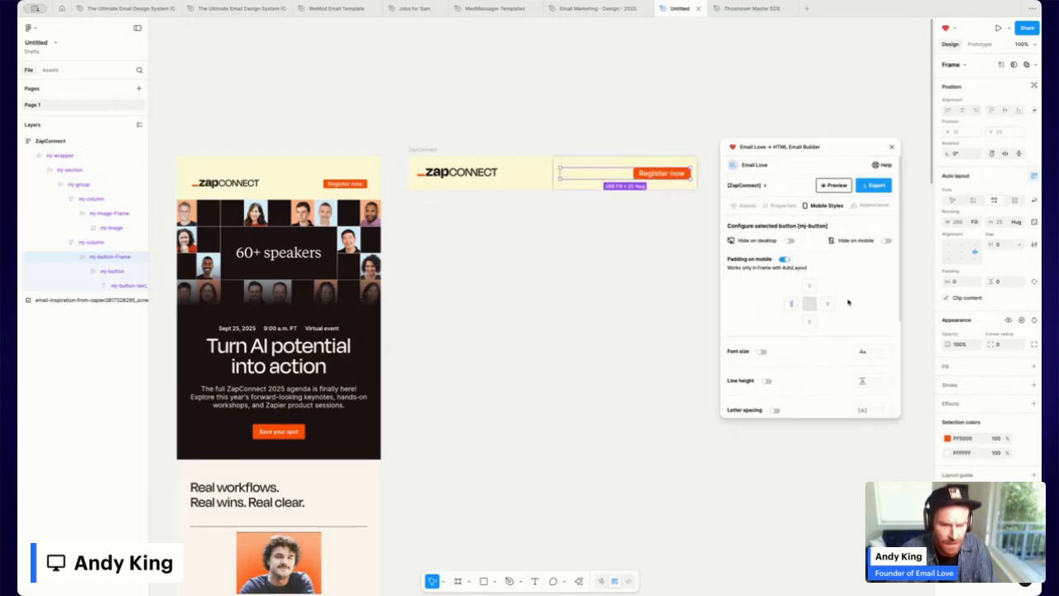
type("10")
key("Tab")
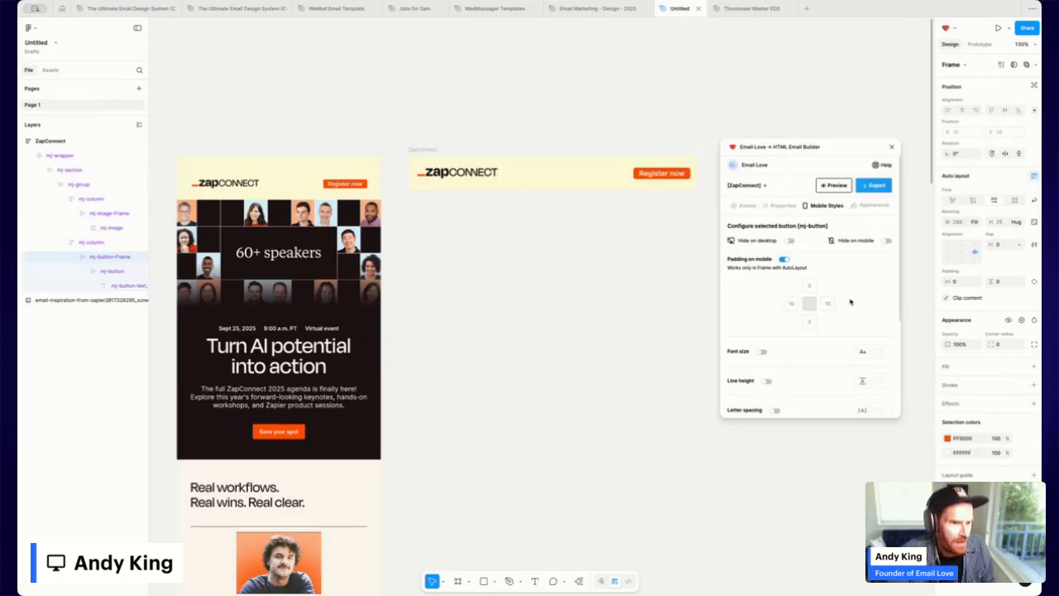
left_click(425, 150)
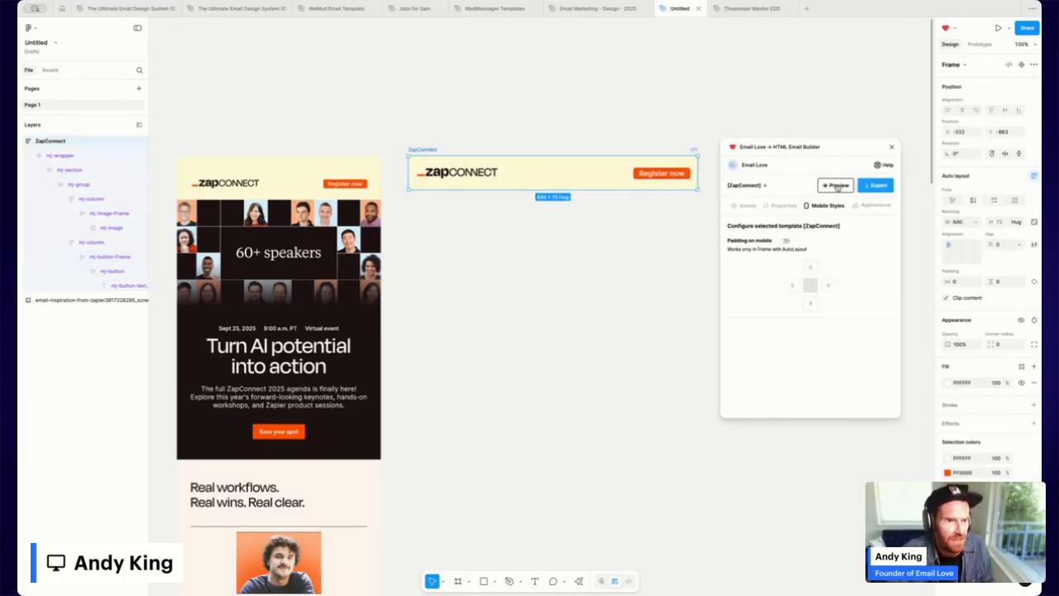
Preview the email on an iPhone 14 Pro Max, then return to the builder.
left_click(836, 186)
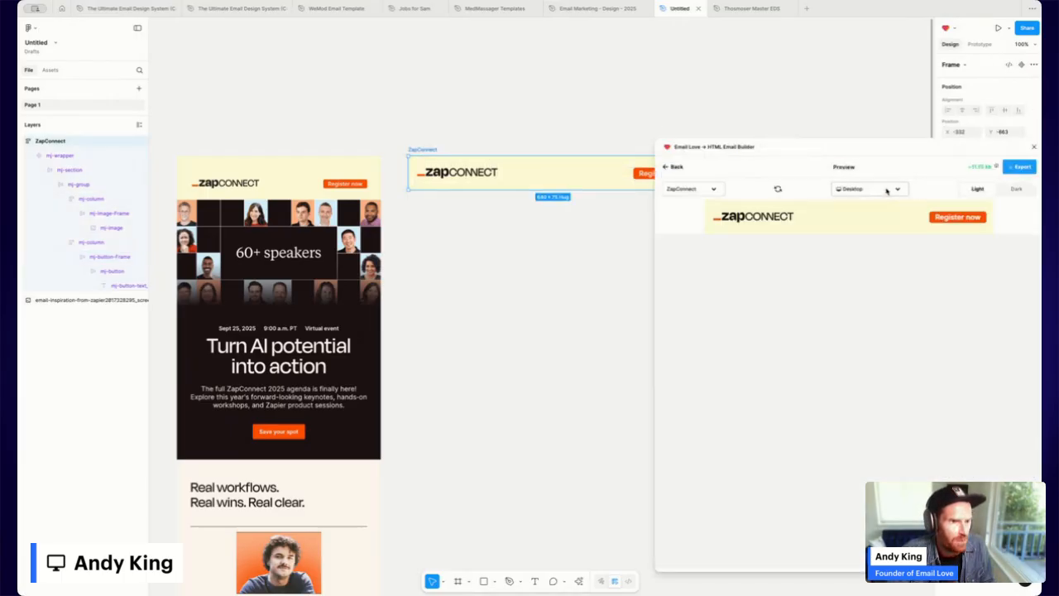
left_click(887, 191)
left_click(880, 225)
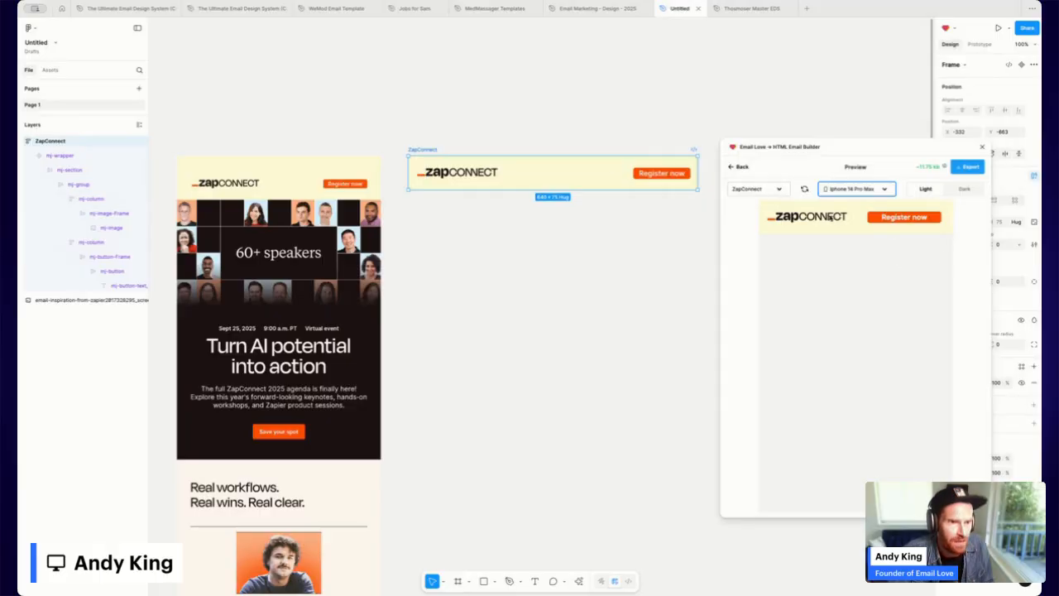
left_click(737, 167)
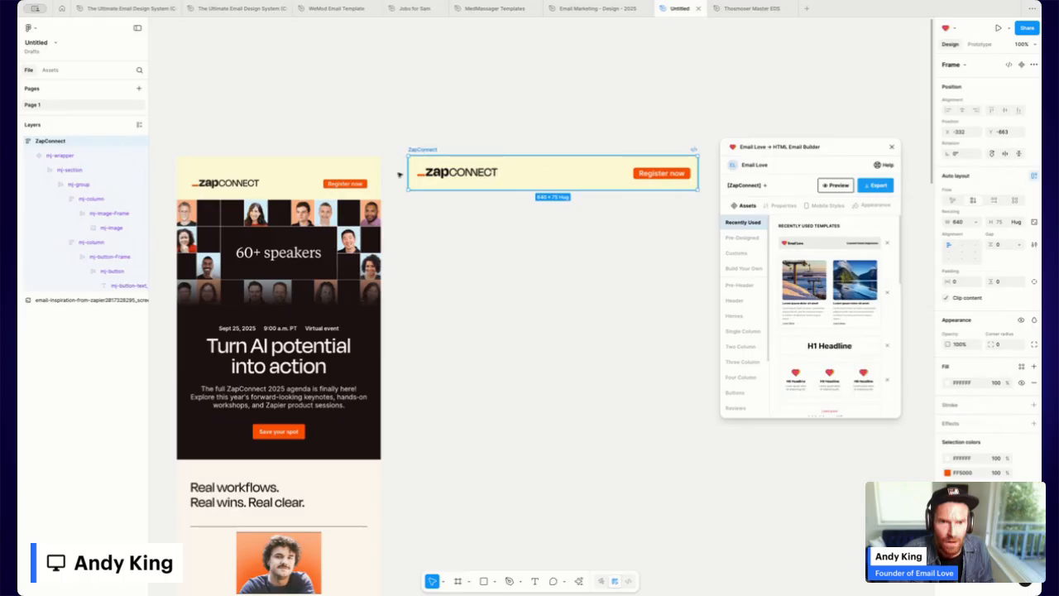
Show the Images category of section templates in the Email Love assets library.
scroll(859, 305, "down", 4)
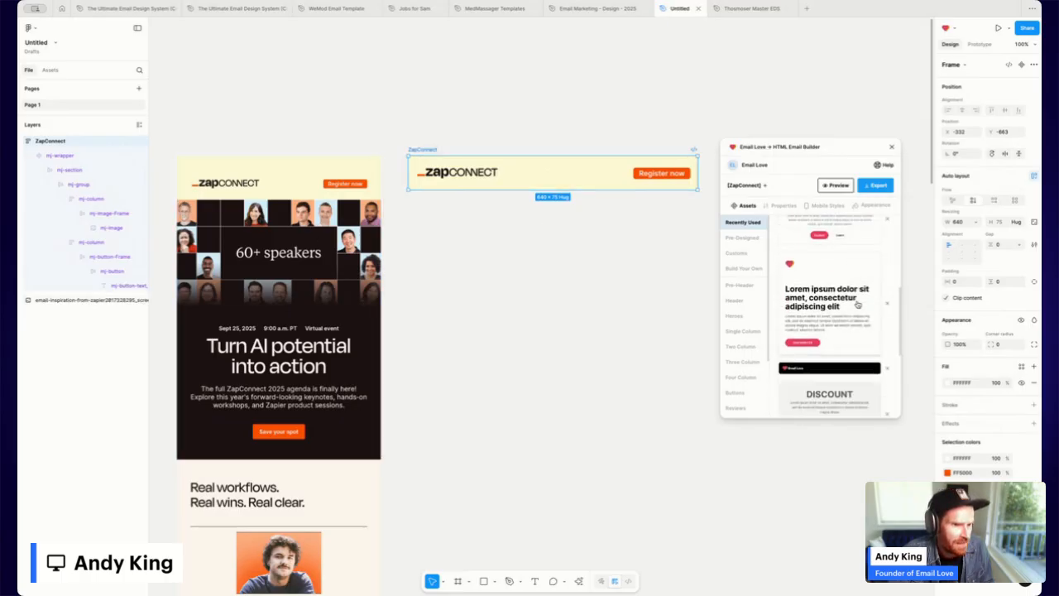
scroll(858, 305, "down", 5)
scroll(737, 341, "down", 1)
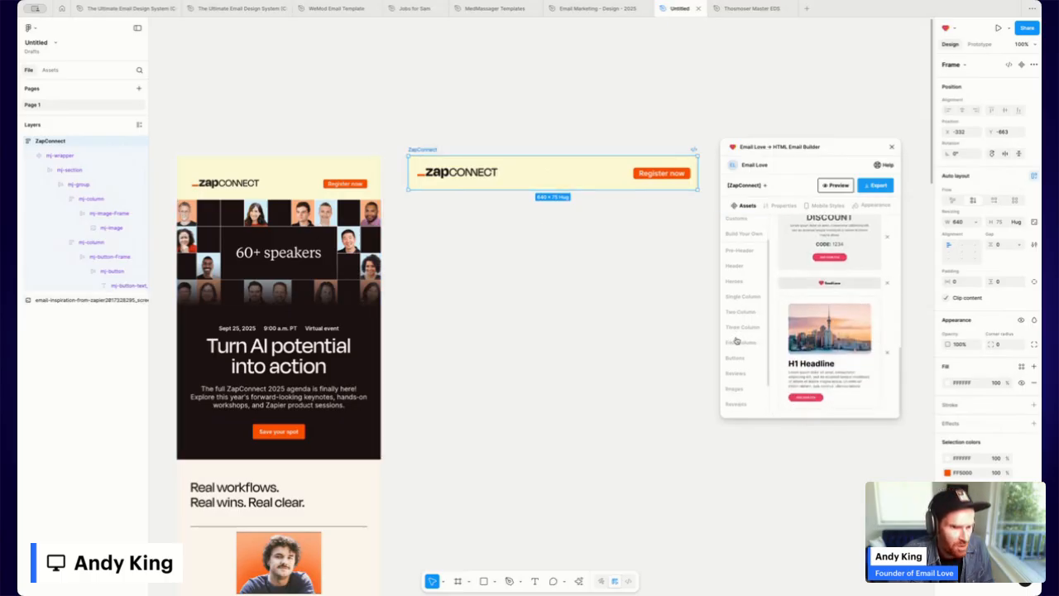
scroll(737, 341, "down", 1)
left_click(735, 362)
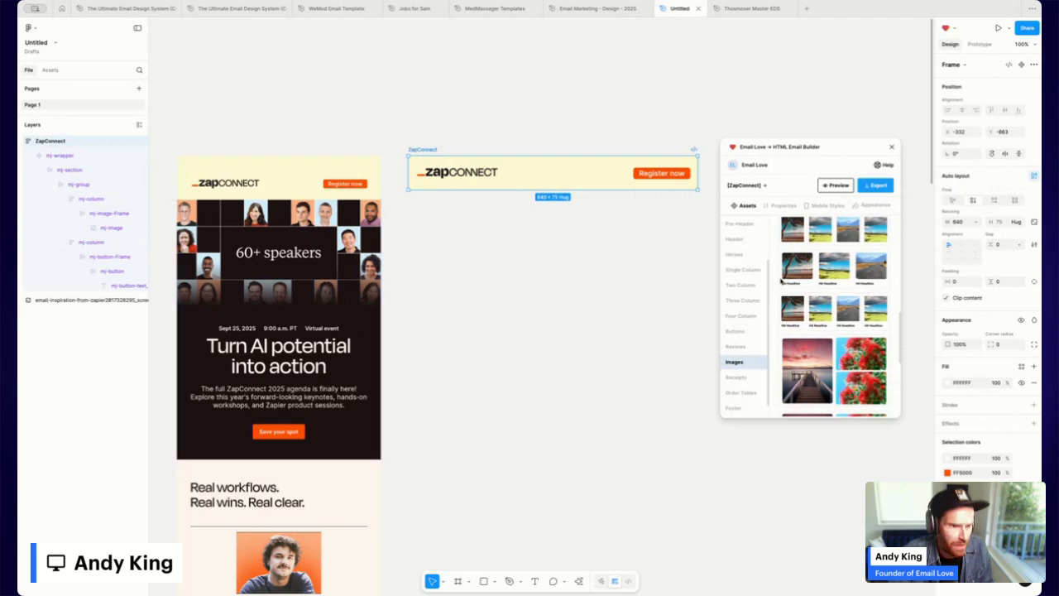
Insert the 640 × 450 starry-night image template below the header and open the mj-image fill settings.
scroll(790, 284, "down", 3)
scroll(803, 287, "up", 5)
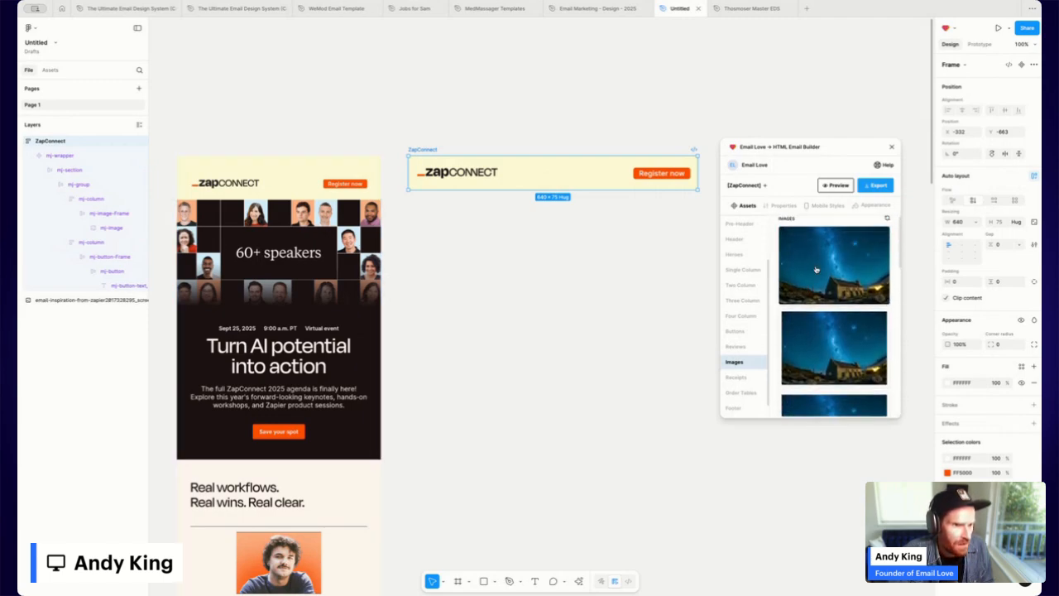
left_click(816, 270)
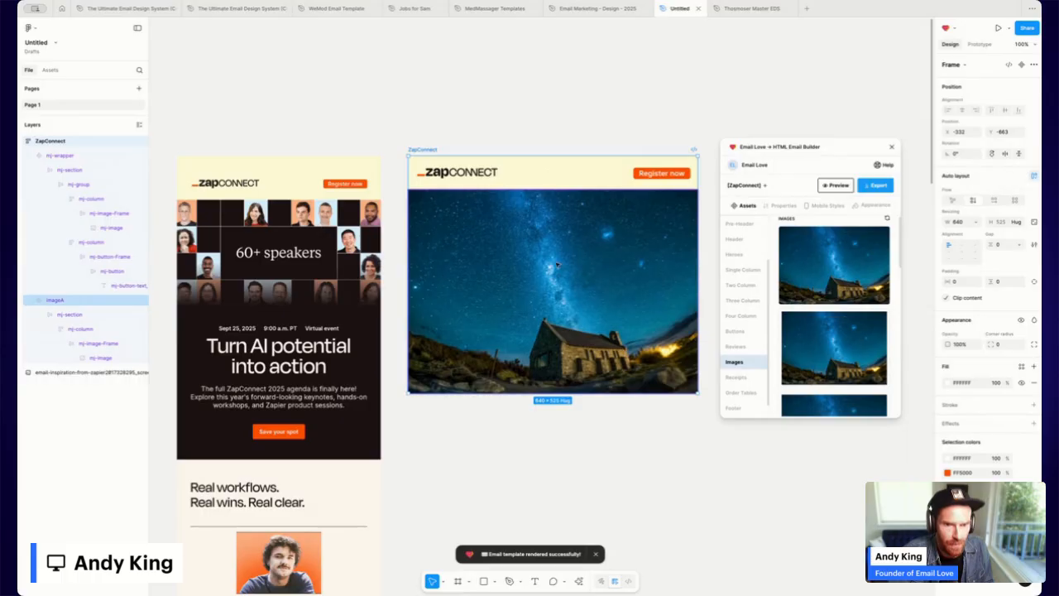
double_click(557, 265)
double_click(557, 265)
double_click(559, 265)
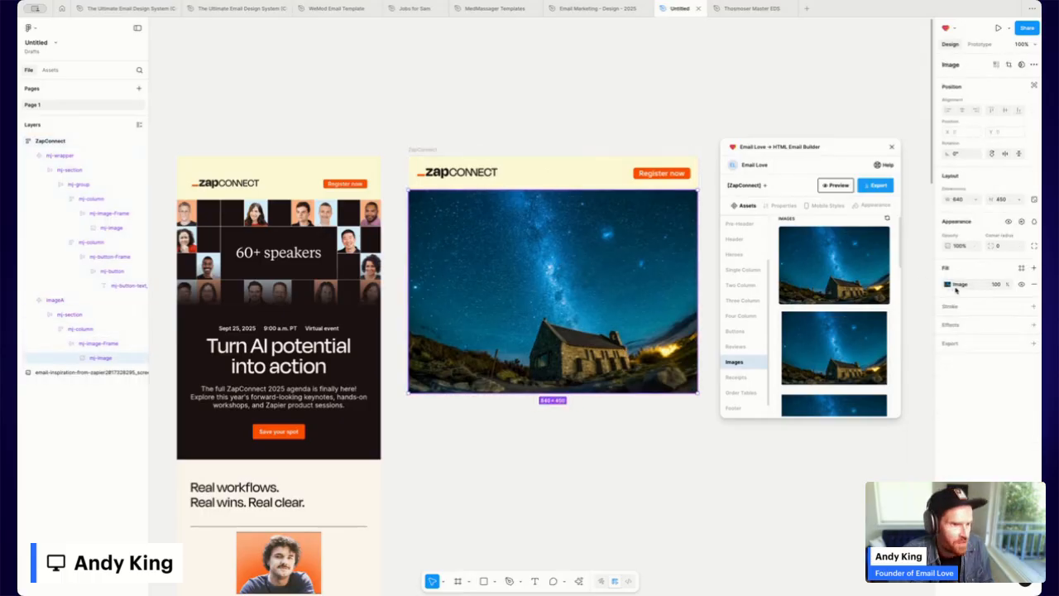
left_click(949, 284)
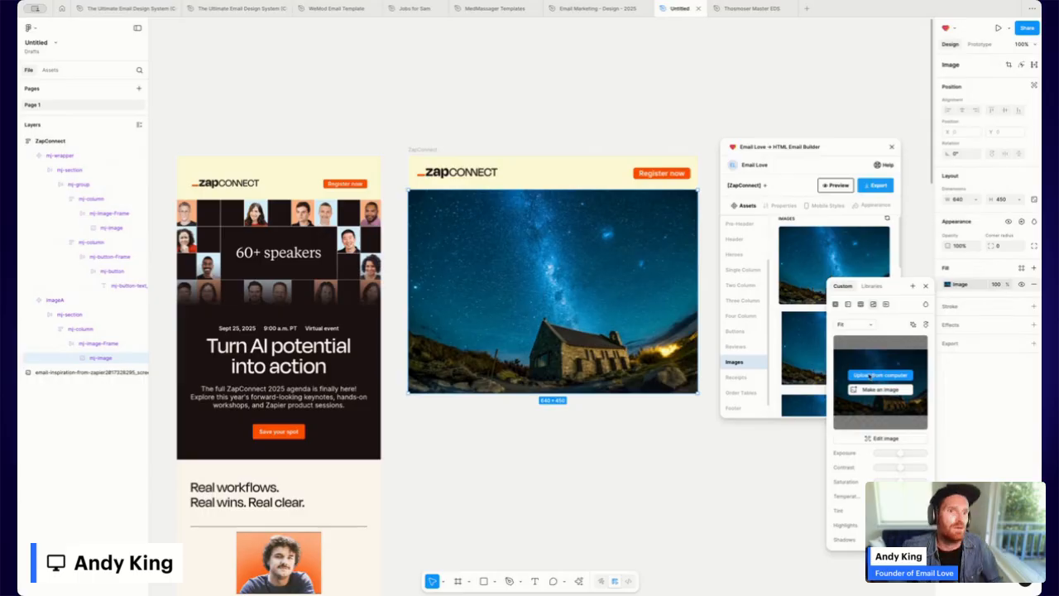
Swap the night-sky photo for the 60+ speakers grid image, resized to 640×336 with Fill scaling.
scroll(491, 320, "down", 5)
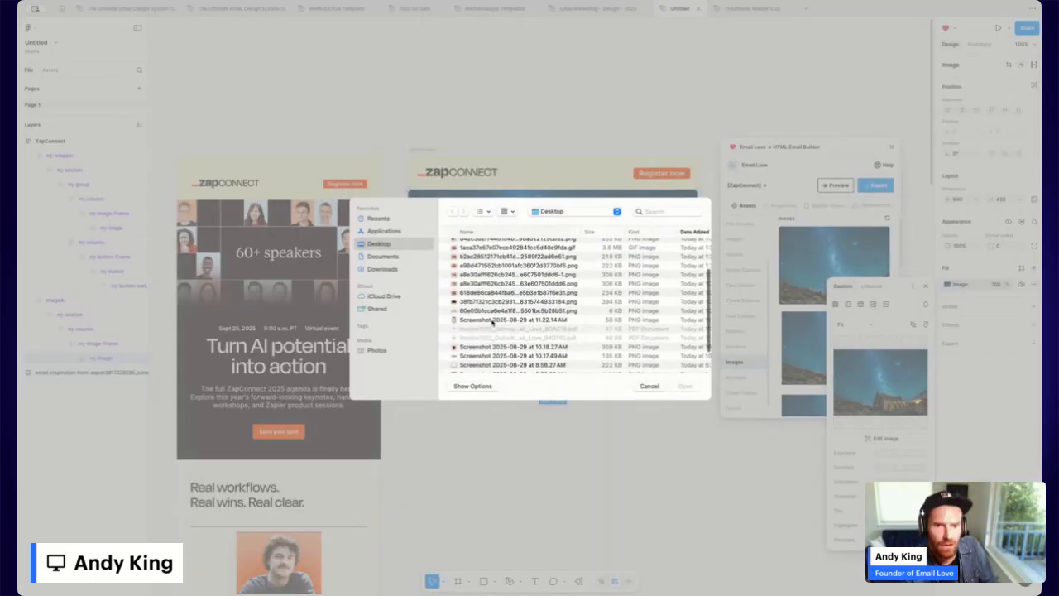
double_click(481, 302)
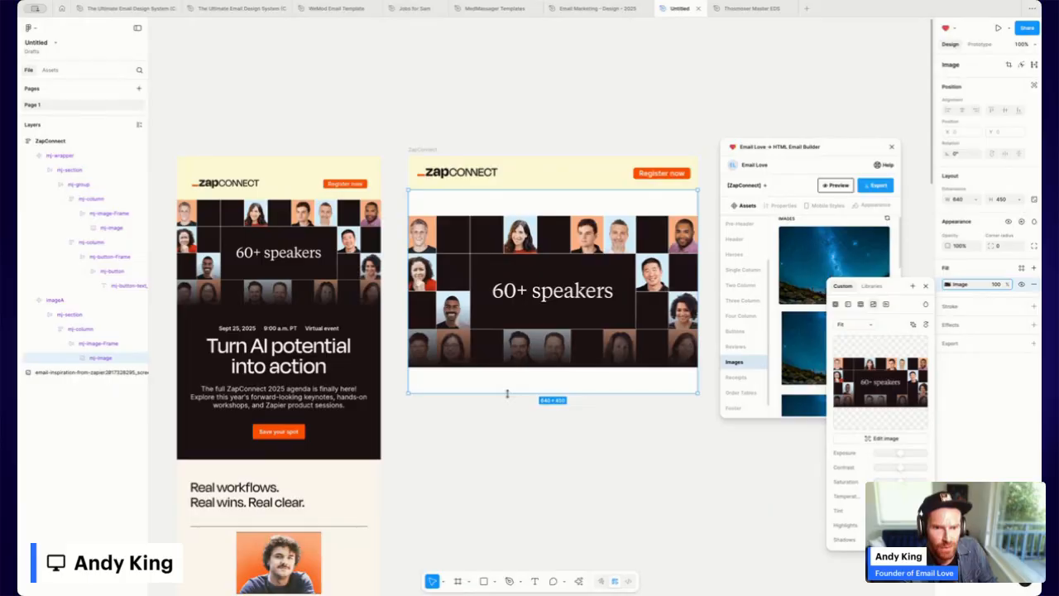
left_click_drag(508, 394, 509, 368)
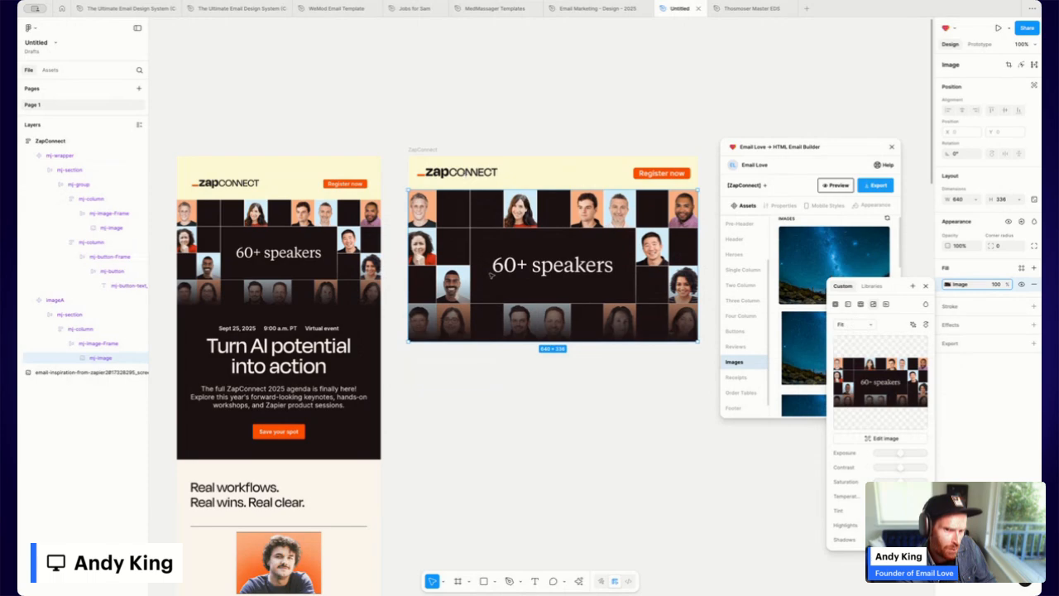
left_click(861, 327)
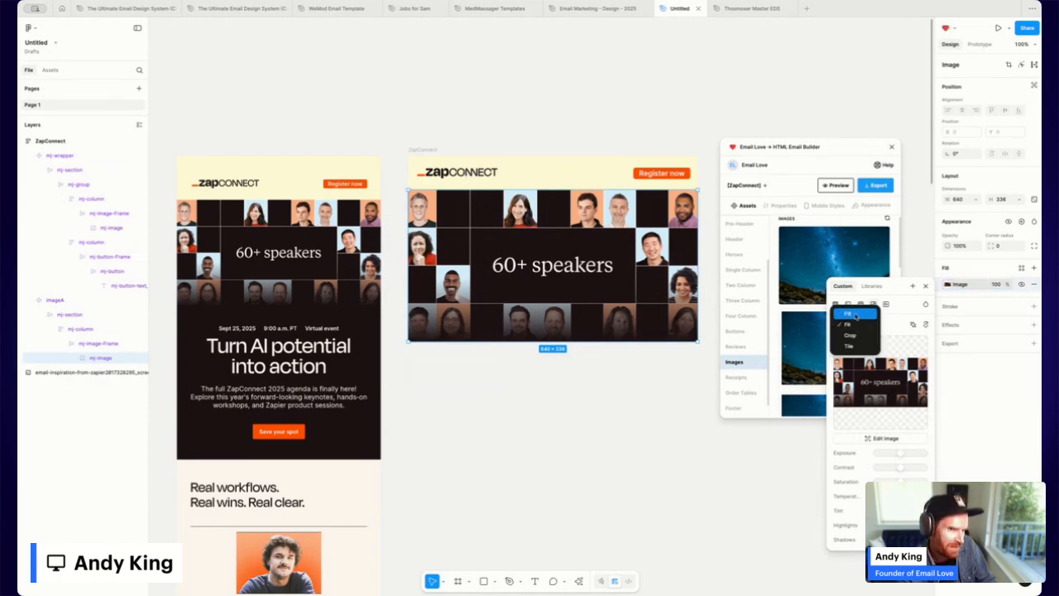
left_click(856, 316)
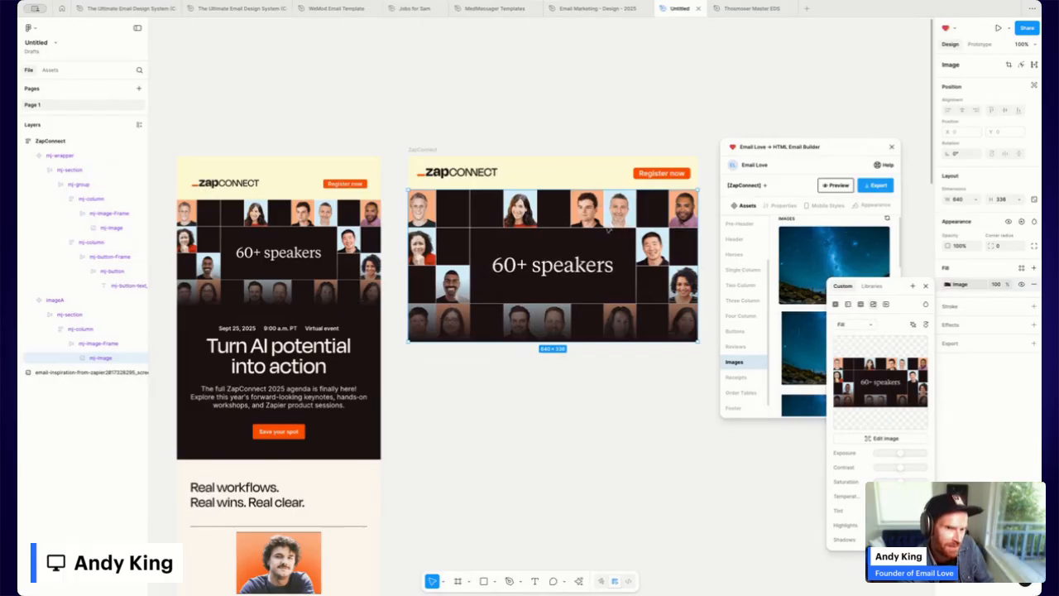
left_click(433, 151)
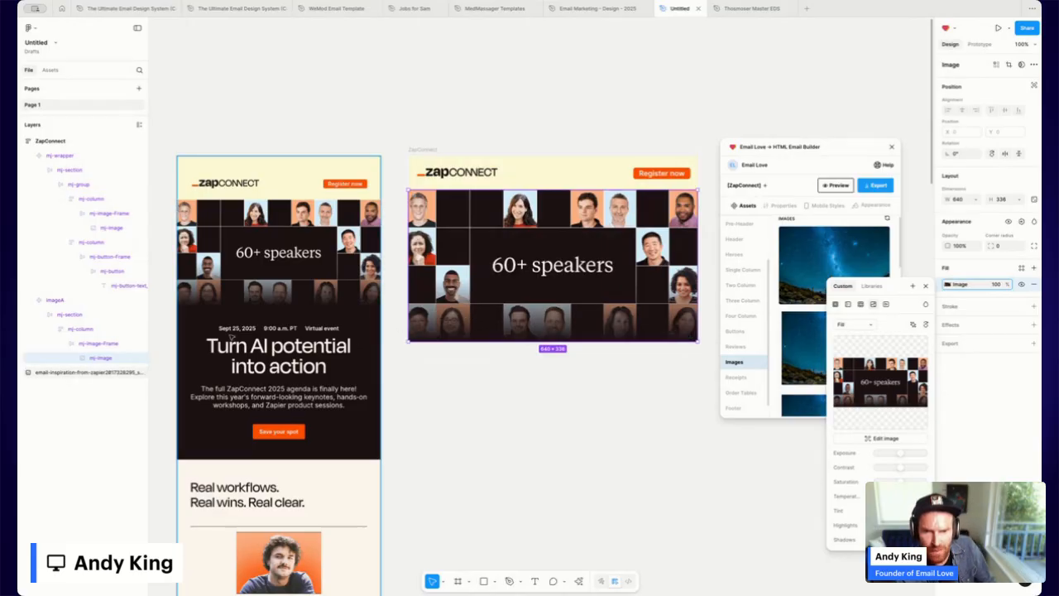
Insert Email Love's heart three-column template below the speaker hero in the ZapConnect frame.
left_click(267, 327)
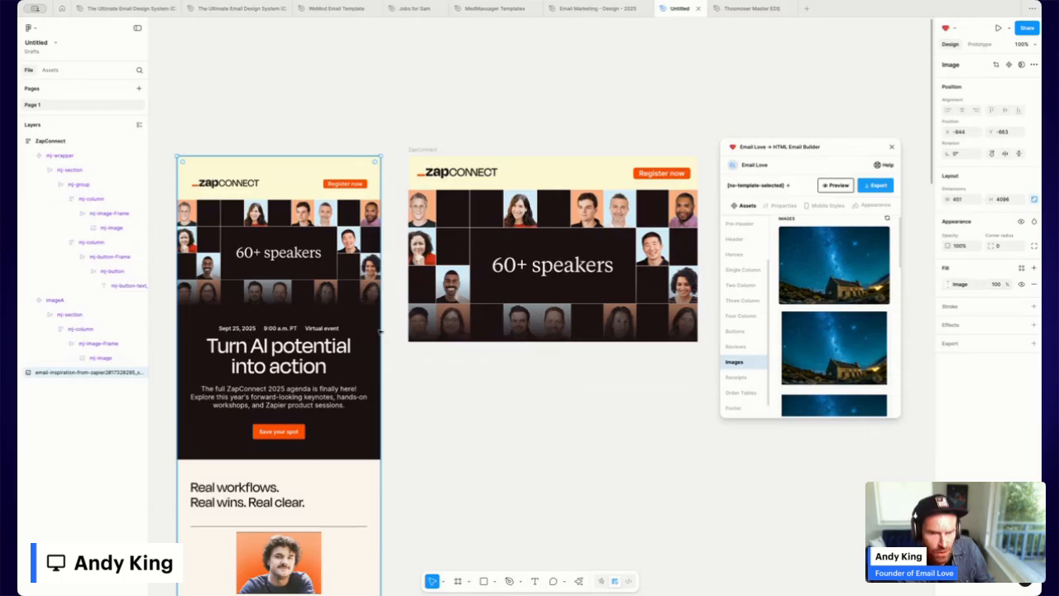
left_click(423, 150)
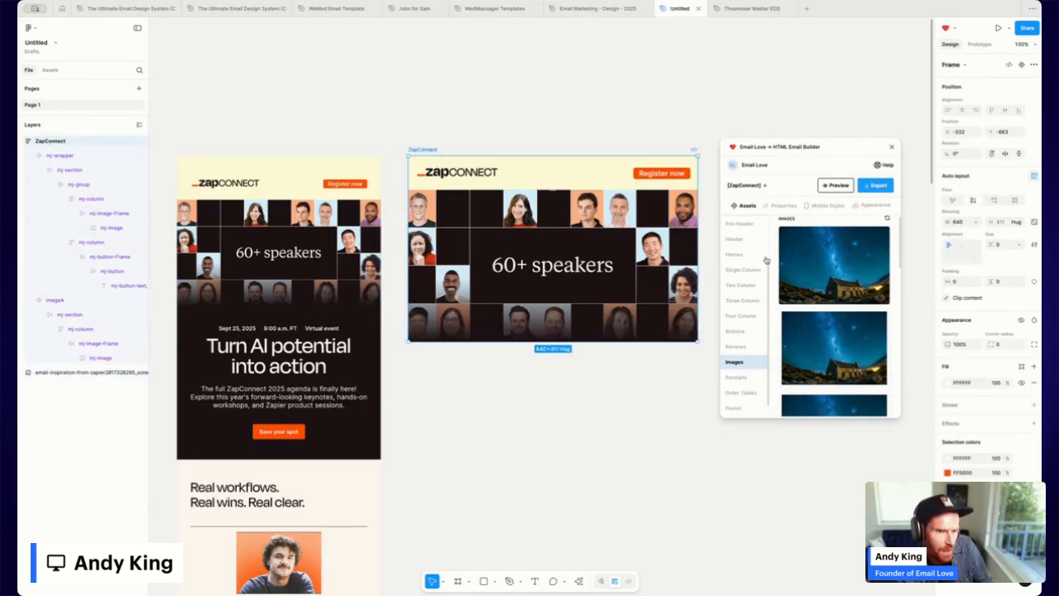
left_click(745, 304)
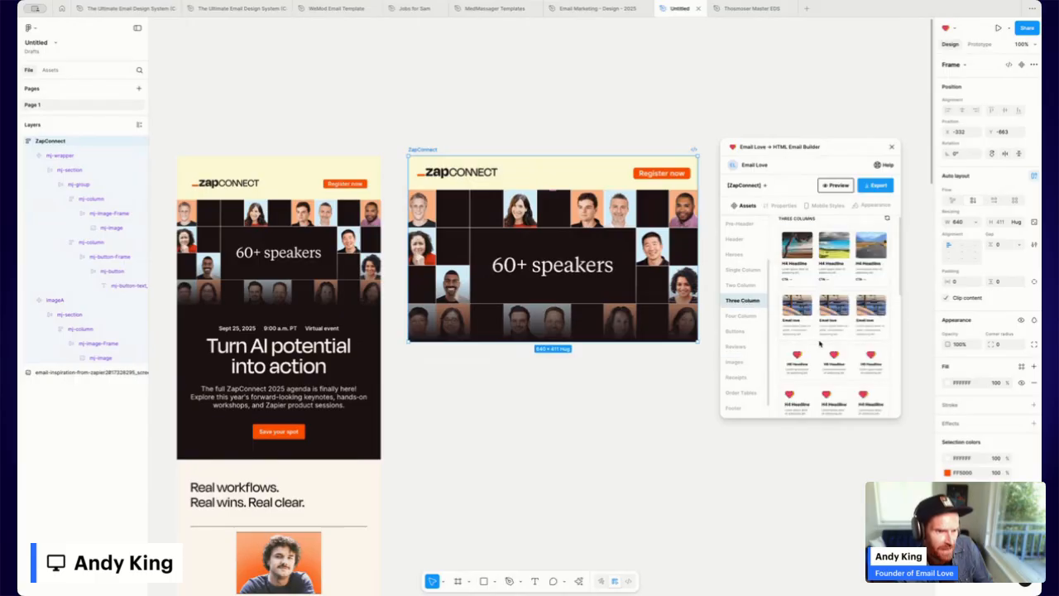
scroll(822, 360, "down", 1)
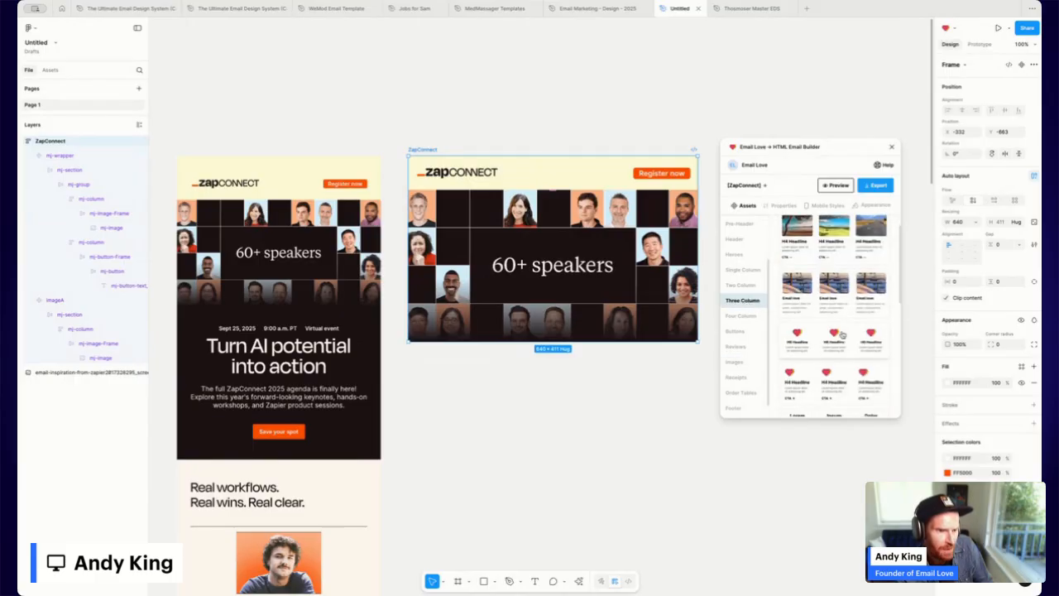
left_click(831, 334)
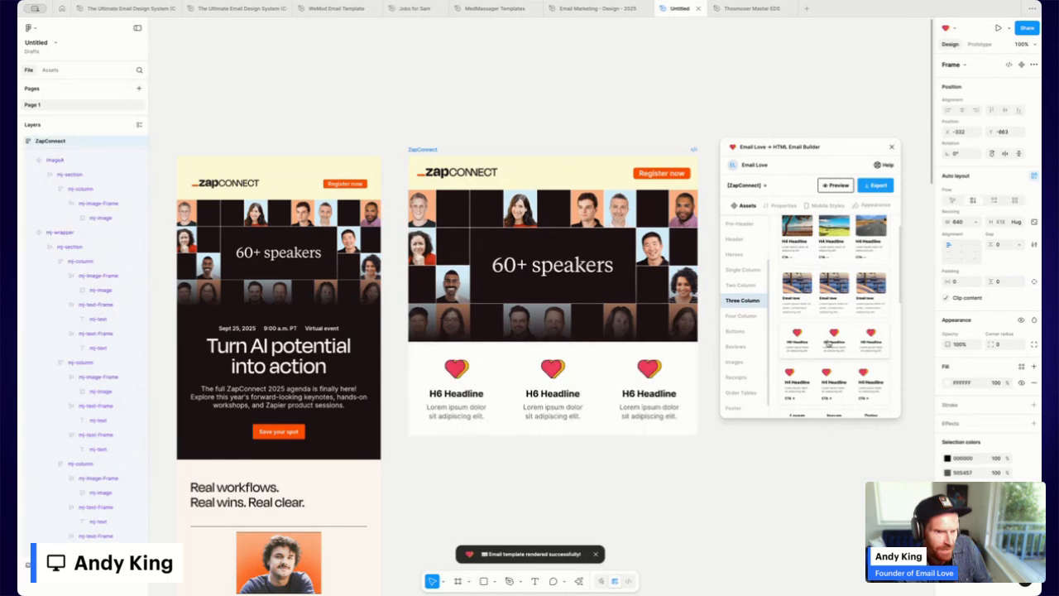
Delete the heart image and lorem ipsum text from the first column.
double_click(463, 371)
double_click(463, 371)
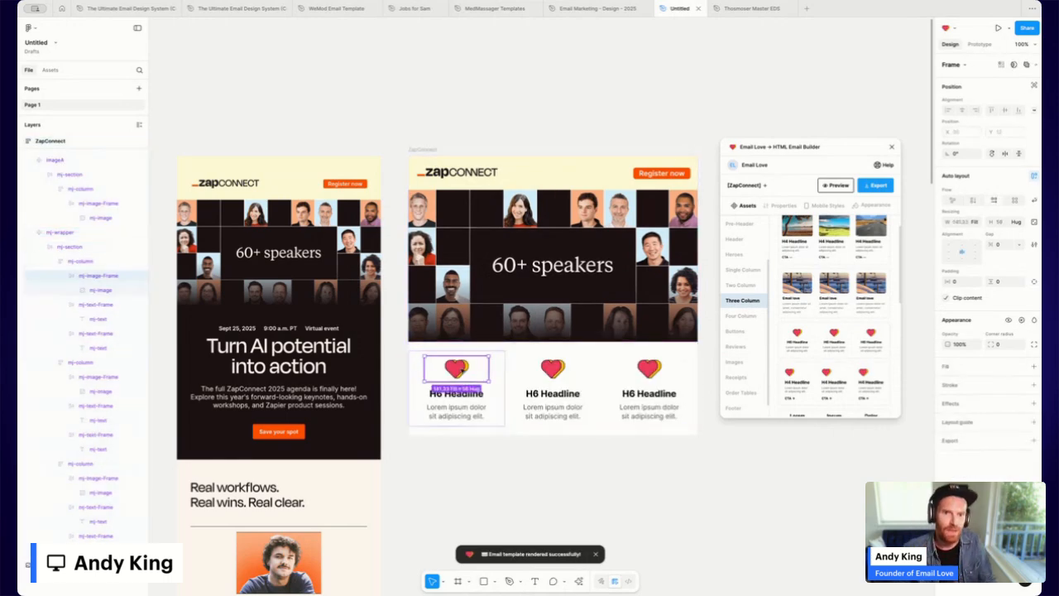
key("Delete")
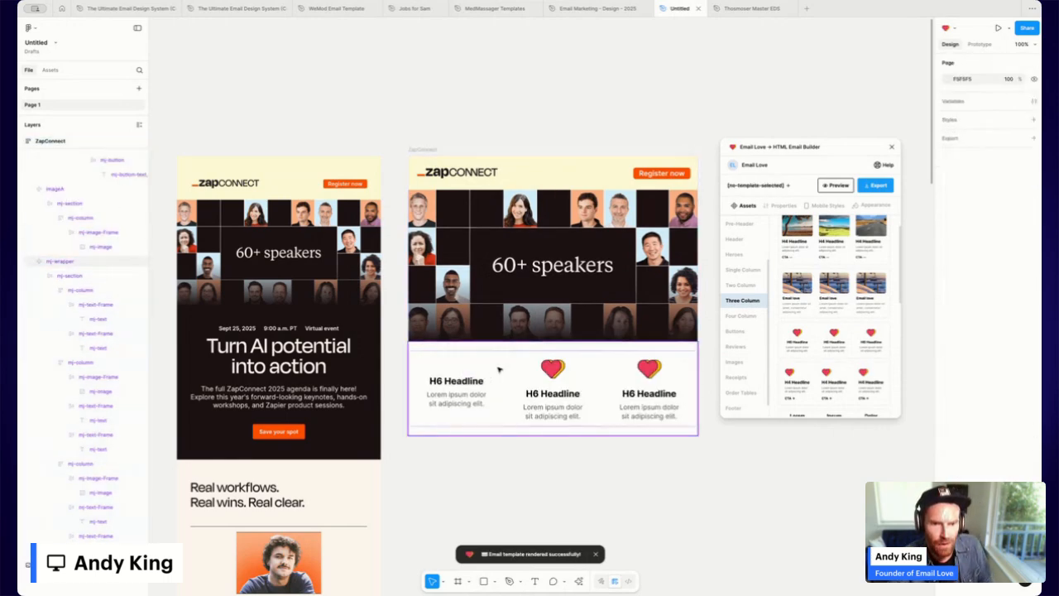
left_click(464, 396)
double_click(464, 397)
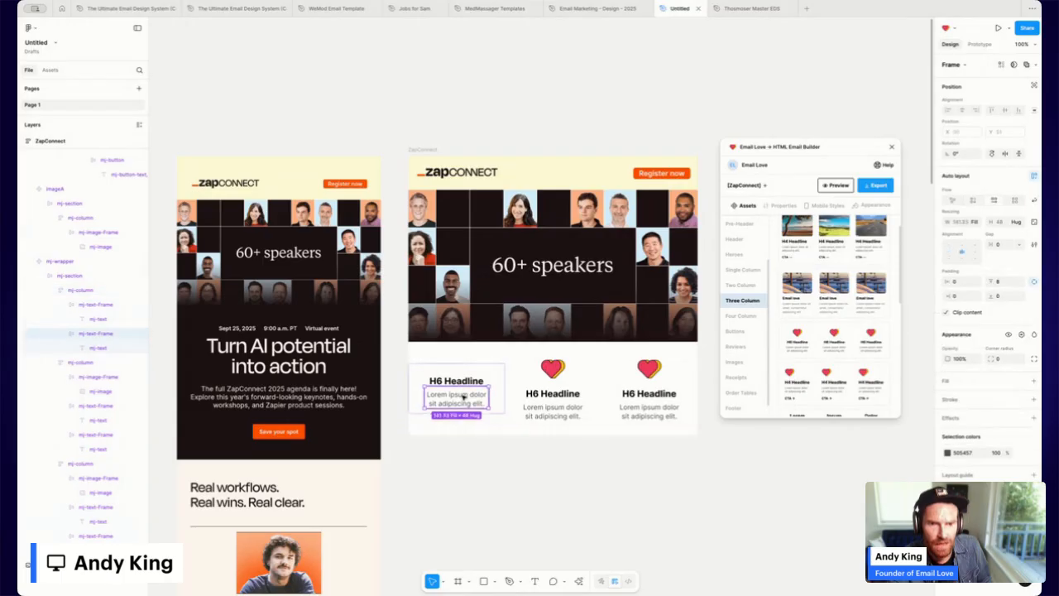
key("Delete")
Delete the heart image and lorem ipsum text from the middle column.
left_click(548, 367)
double_click(549, 367)
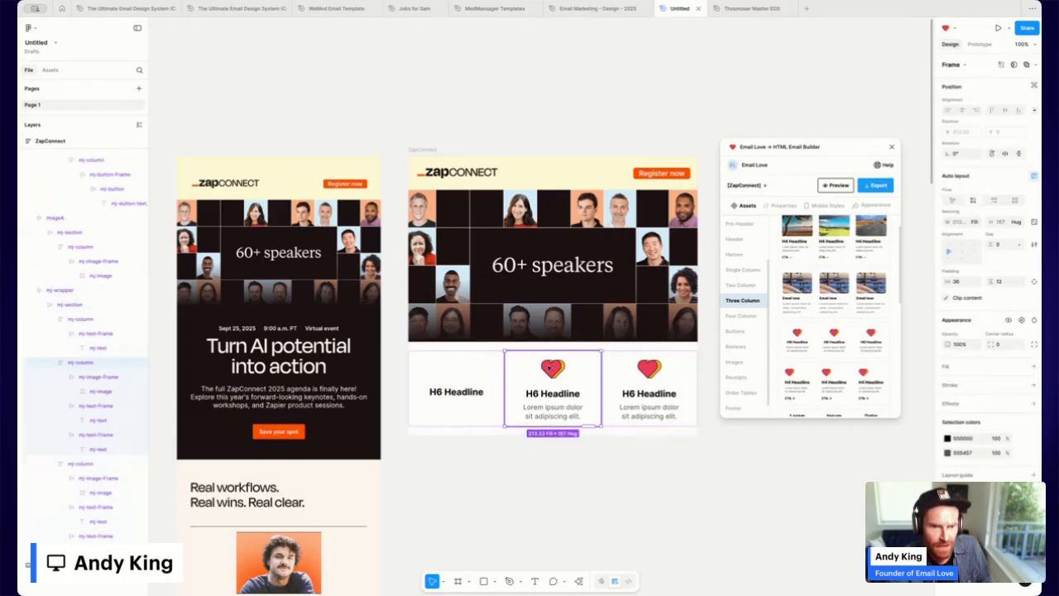
double_click(549, 367)
left_click(579, 367)
key("Delete")
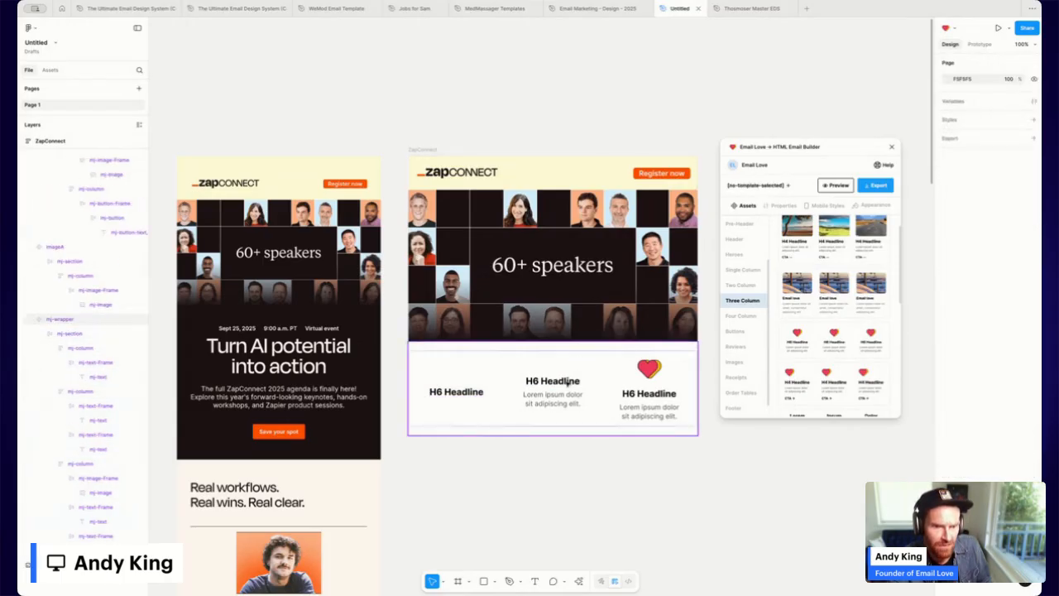
left_click(558, 401)
double_click(558, 400)
double_click(558, 401)
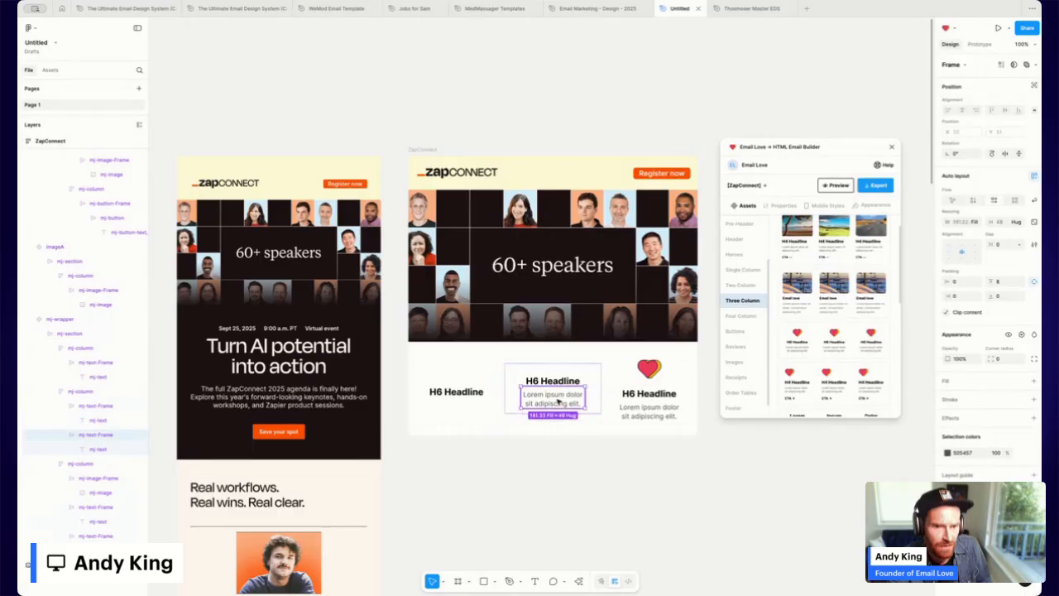
key("Delete")
Delete the heart image and lorem ipsum text from the right column.
double_click(650, 370)
double_click(649, 369)
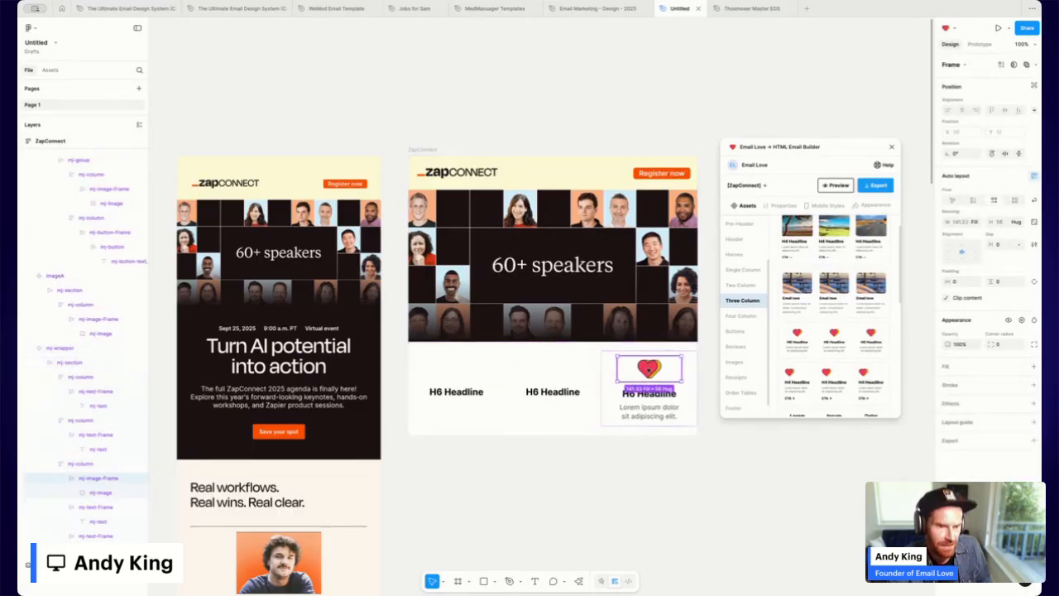
key("Delete")
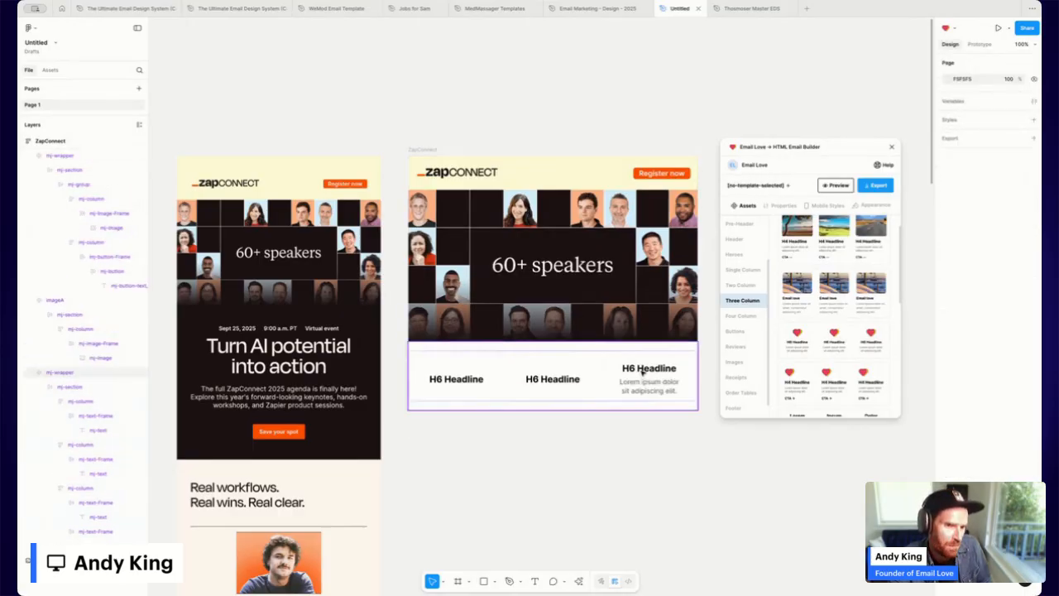
left_click(649, 386)
double_click(650, 387)
double_click(650, 386)
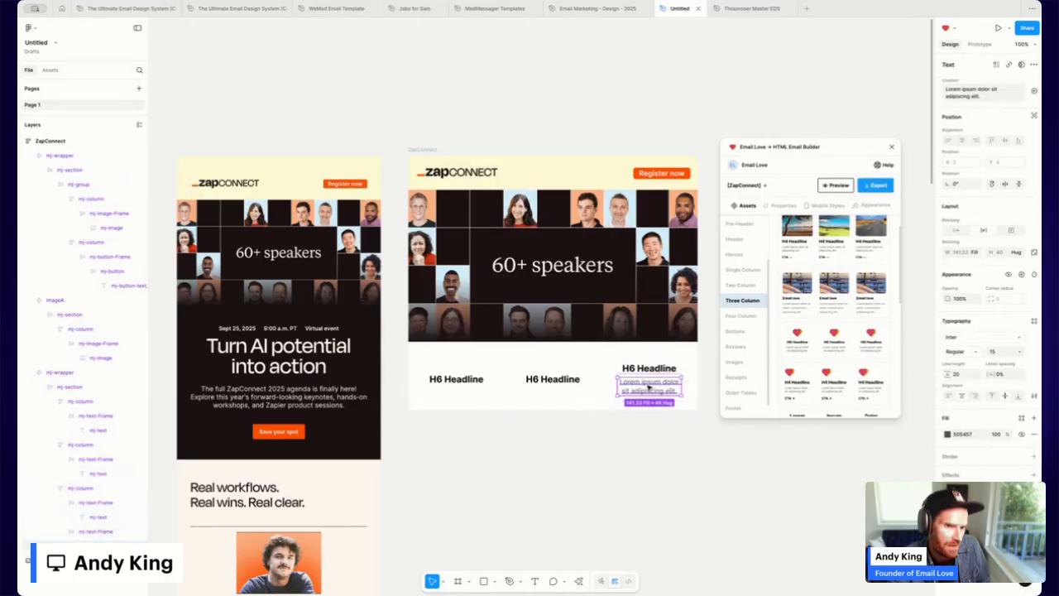
left_click(660, 374)
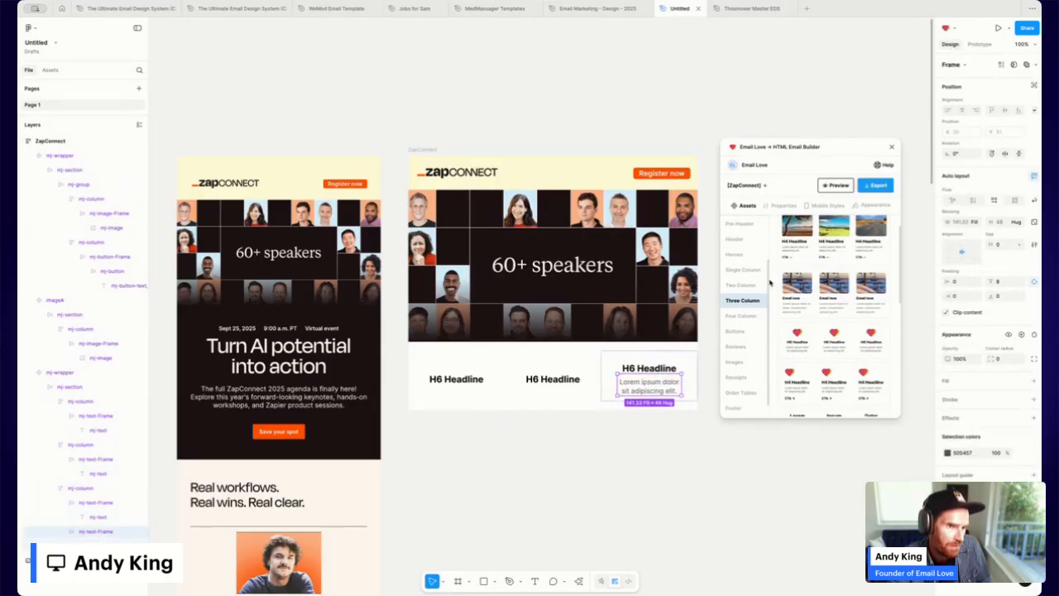
scroll(740, 273, "up", 2)
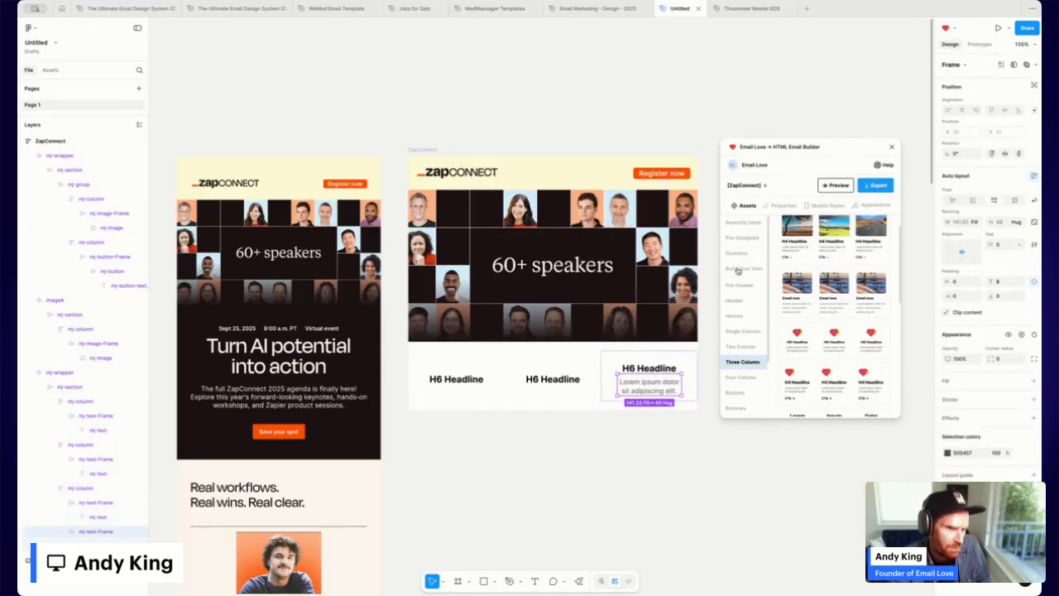
key("Delete")
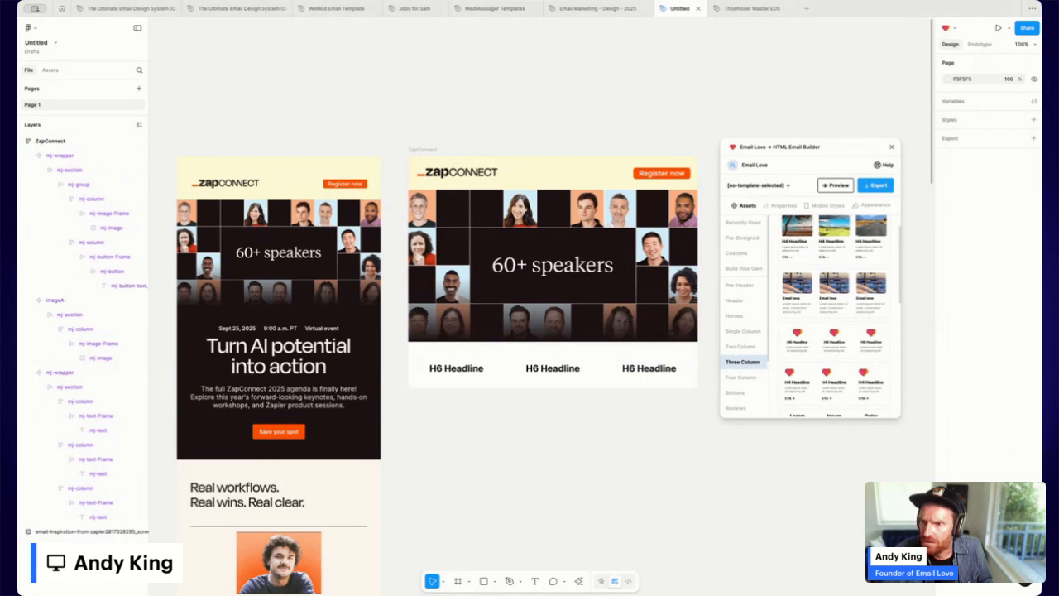
Replace the three H6 Headline labels with 'Sept 25, 2025', '9:00 a.m. PT' and 'Virtual event'.
double_click(461, 369)
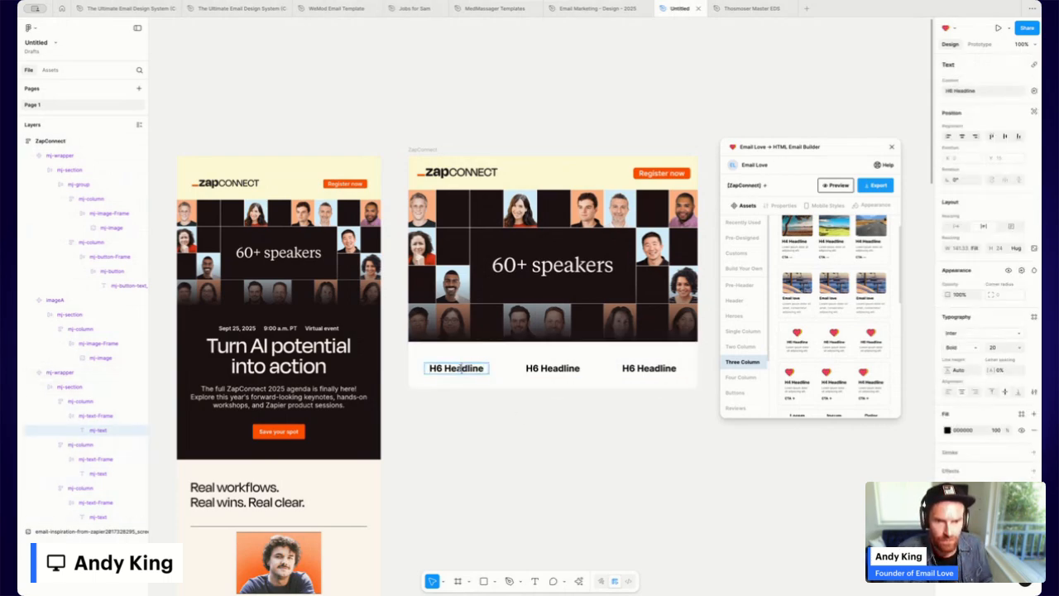
double_click(461, 368)
type("Sept 25, 2025")
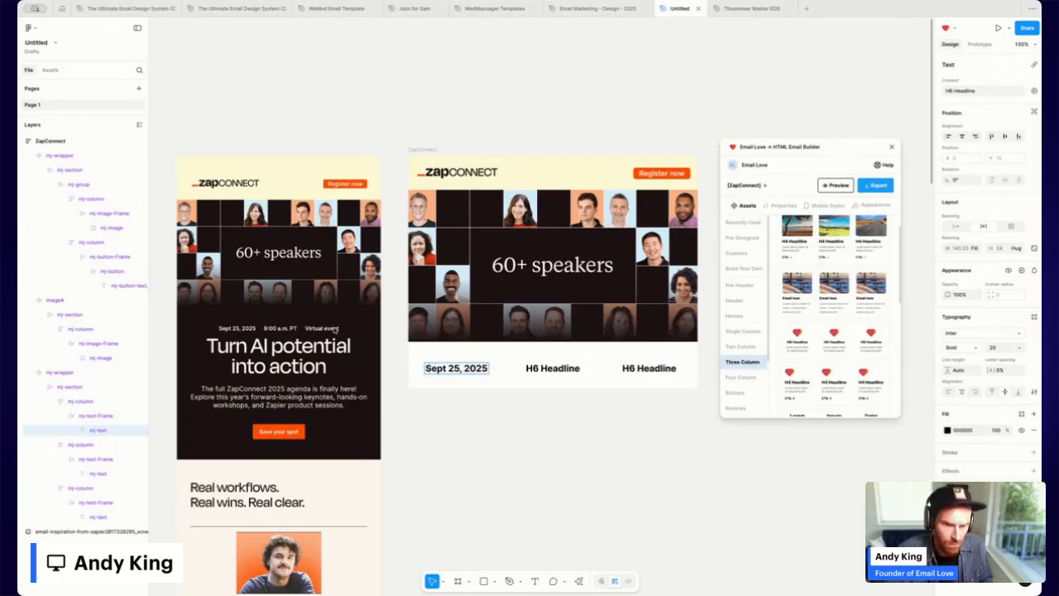
left_click(550, 368)
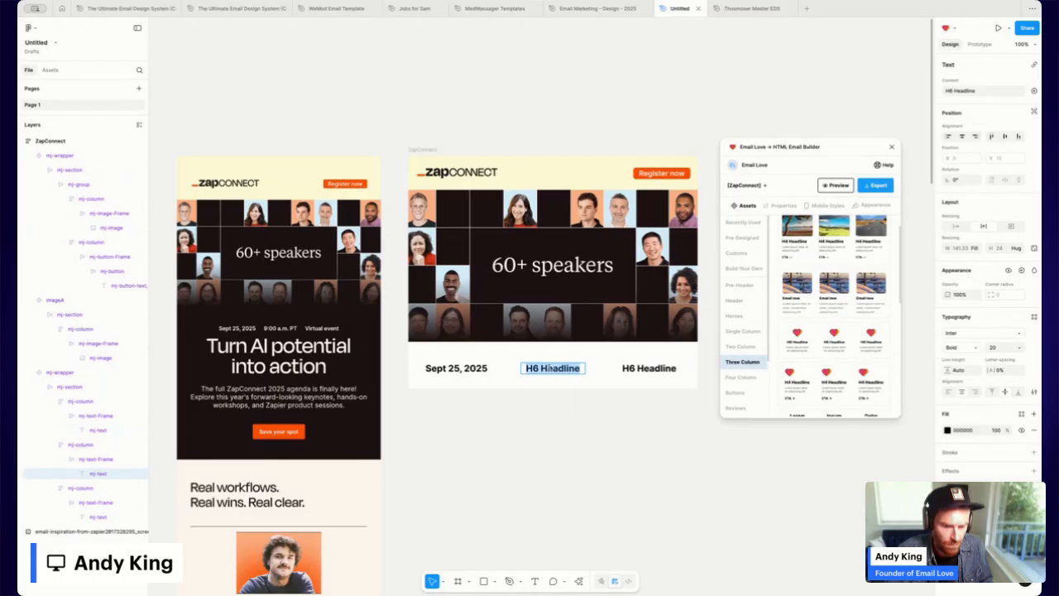
type("9:00 a.m. PT")
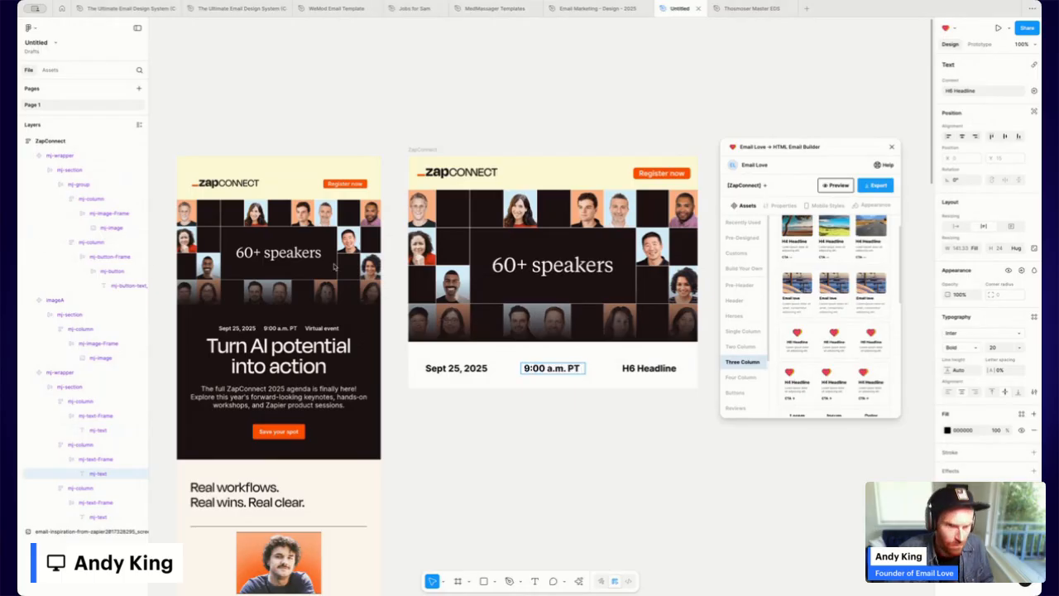
triple_click(652, 369)
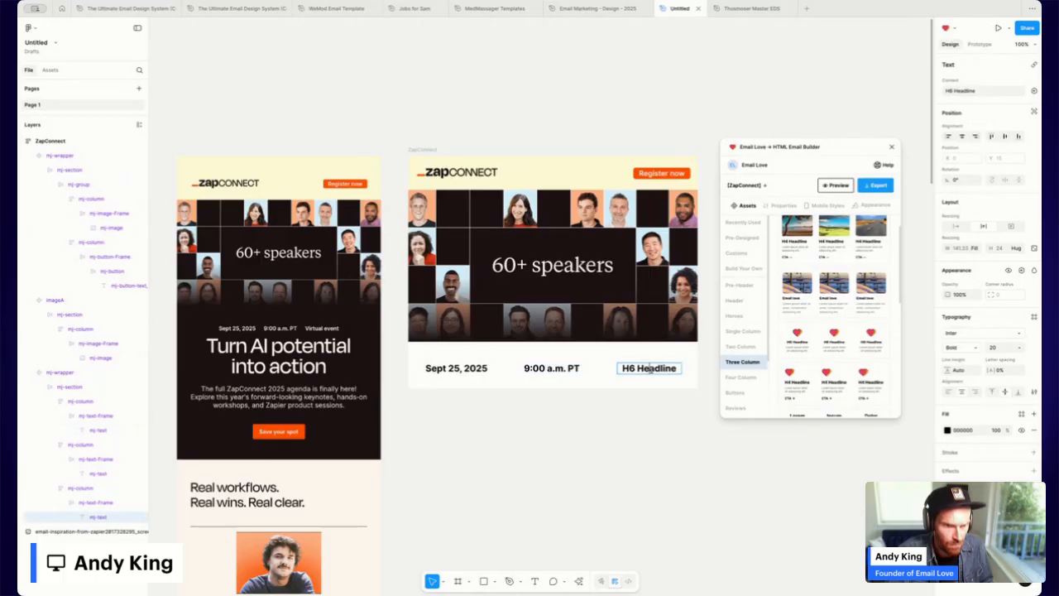
type("Virtual event")
left_click(653, 449)
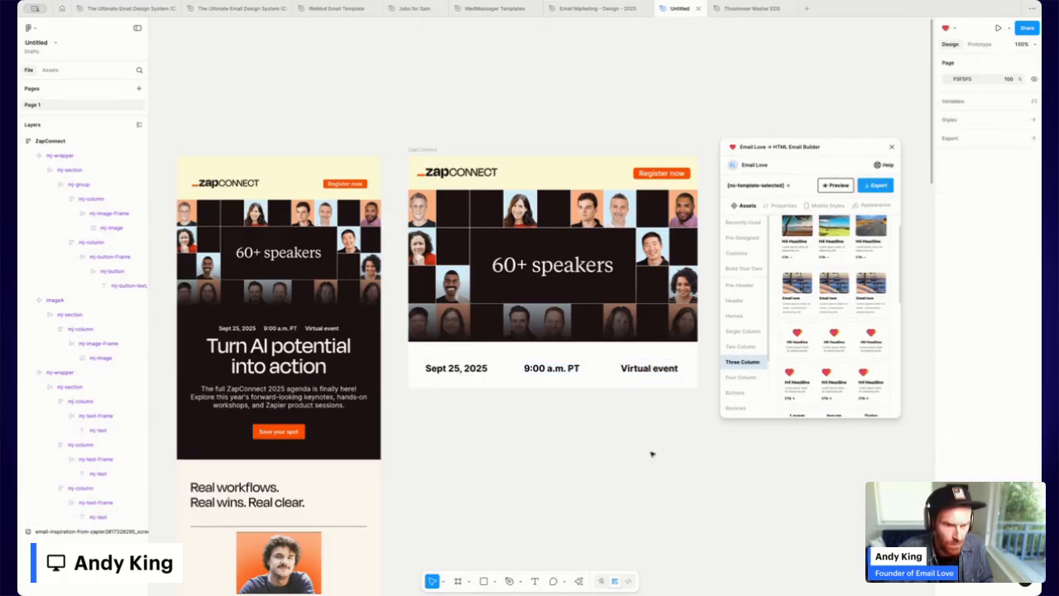
Fill the date row with the reference email's dark background colour.
left_click(671, 351)
left_click(948, 398)
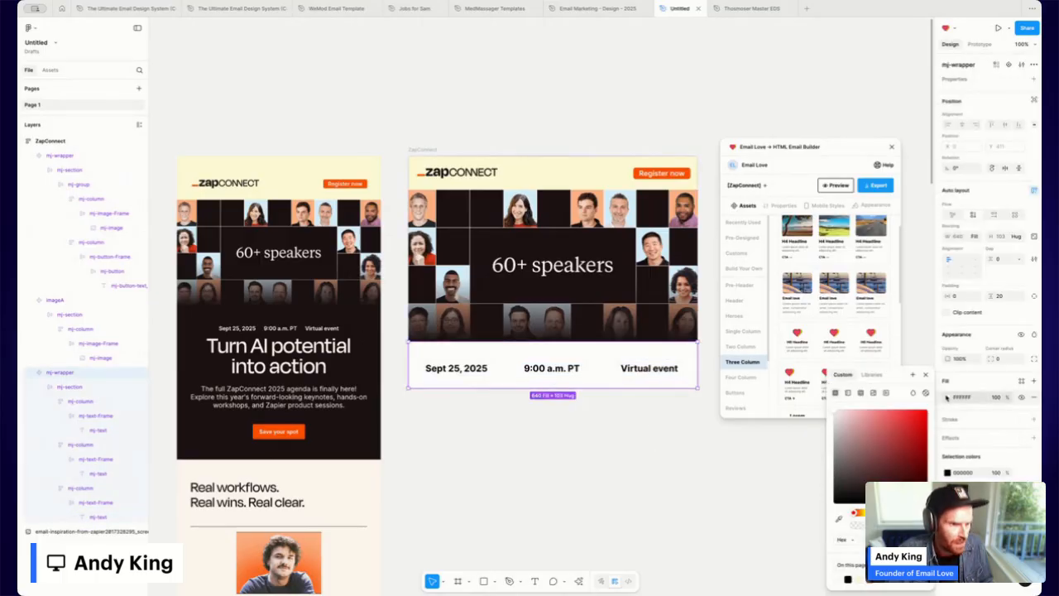
left_click(840, 519)
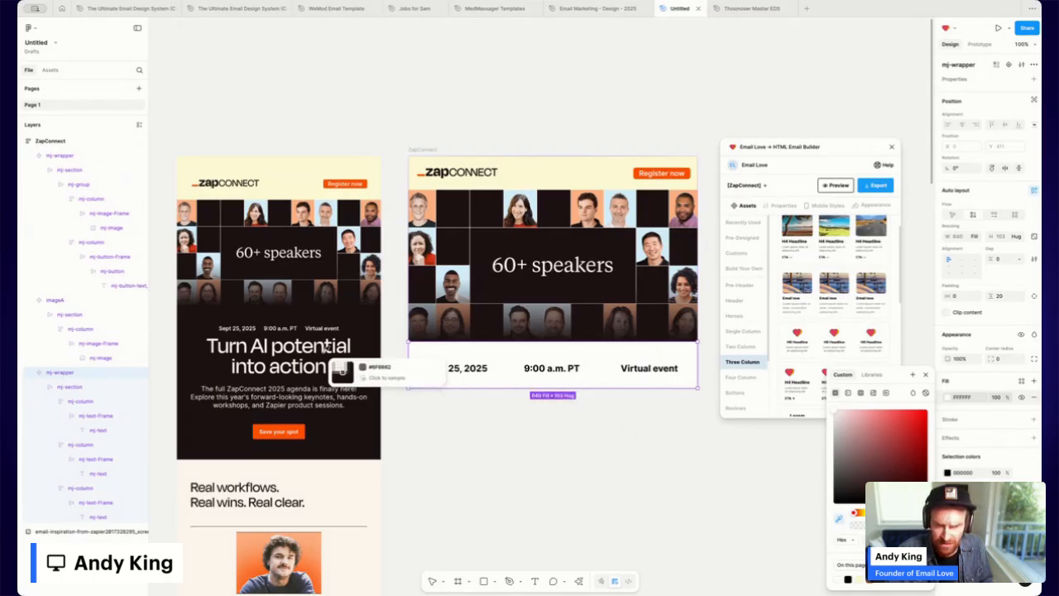
left_click(370, 360)
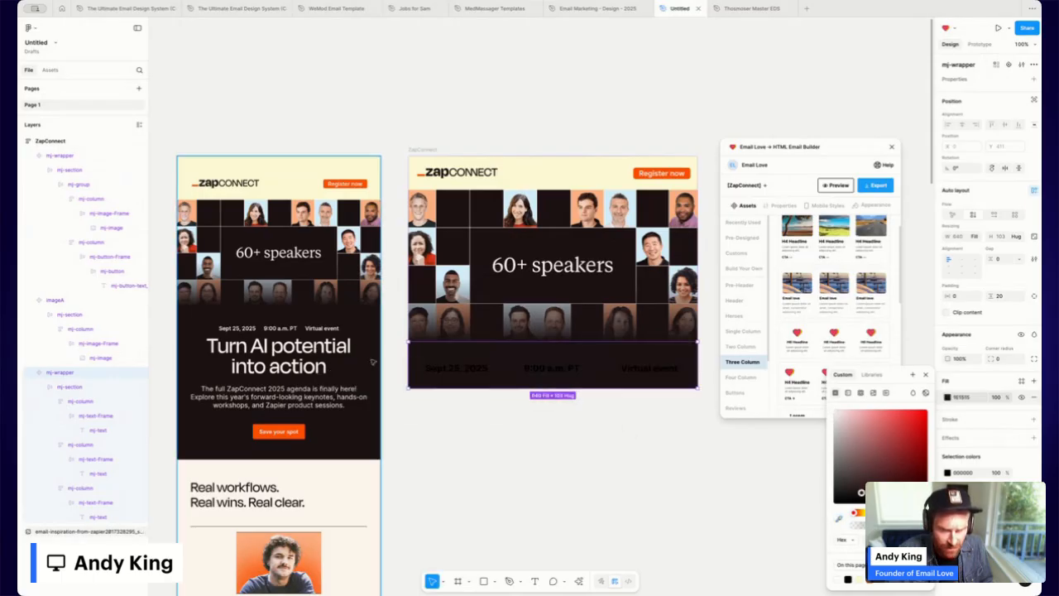
Make the Sept 25, 2025, 9:00 a.m. PT and Virtual event texts white.
double_click(463, 369)
double_click(463, 369)
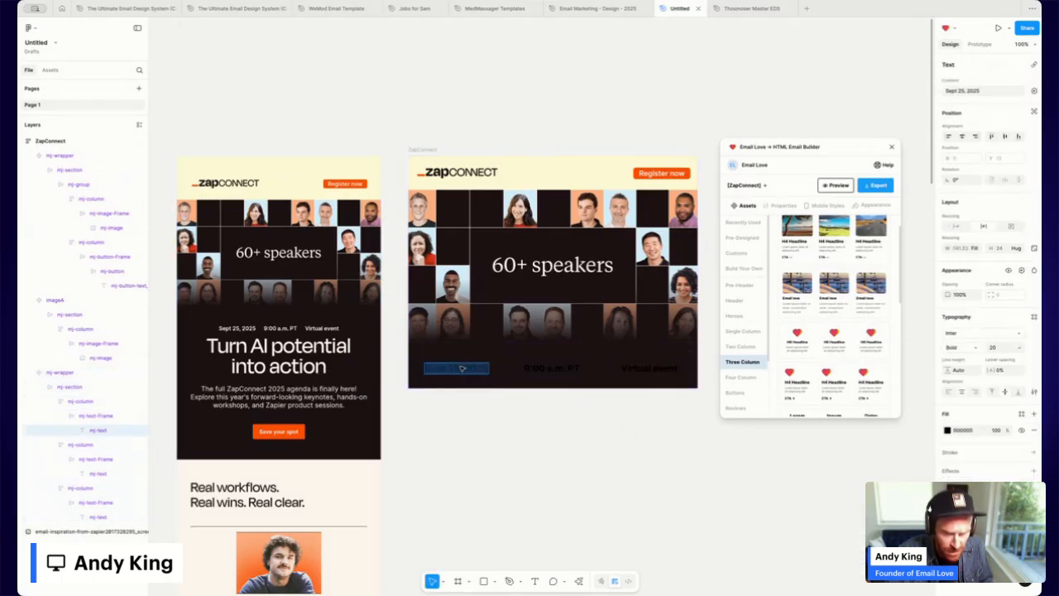
left_click(947, 430)
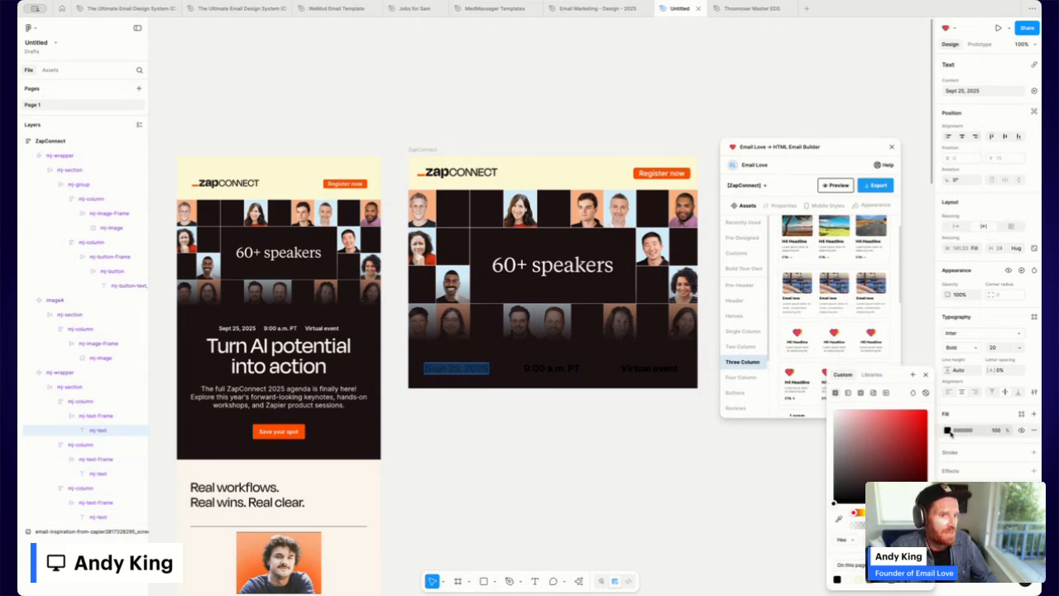
left_click_drag(897, 447, 834, 411)
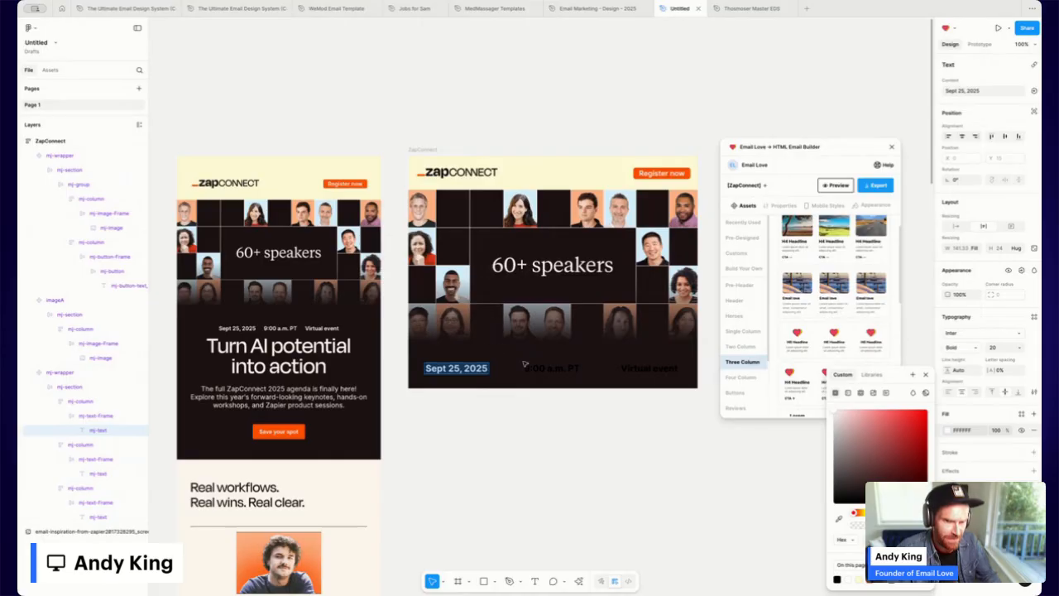
double_click(552, 366)
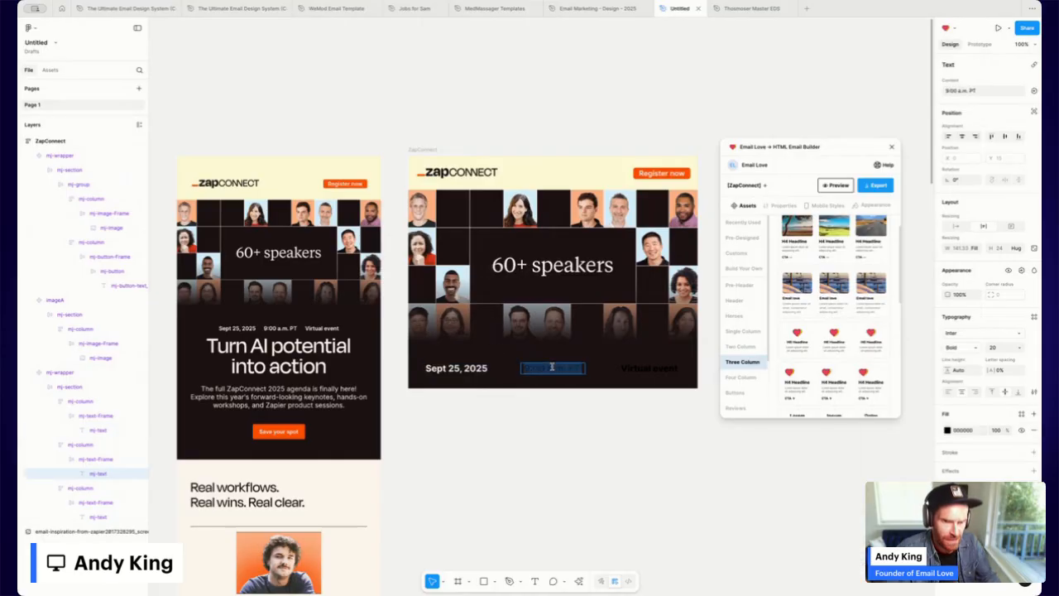
left_click(947, 430)
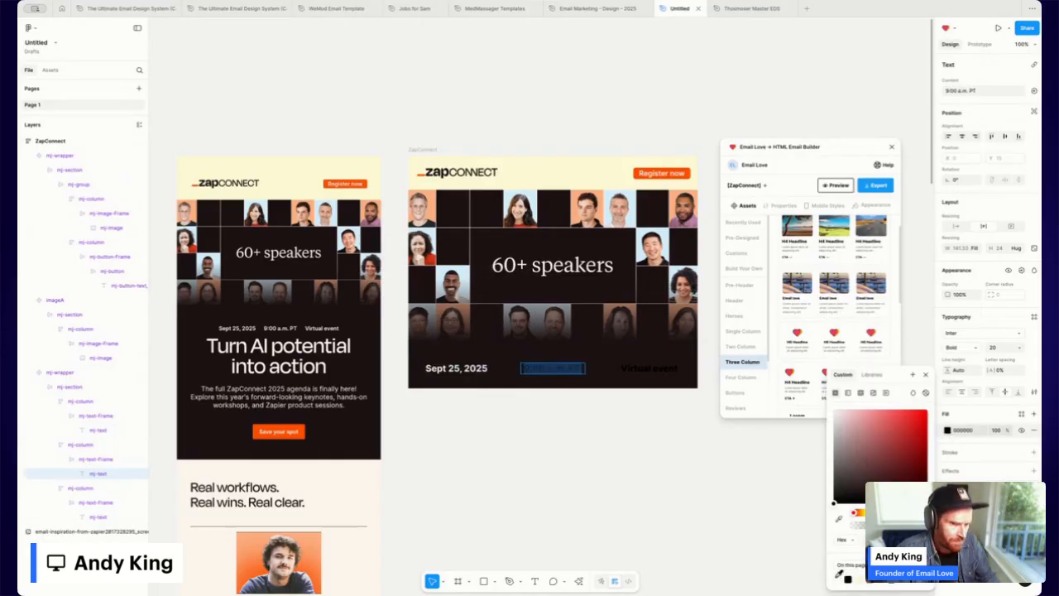
left_click(846, 577)
double_click(651, 367)
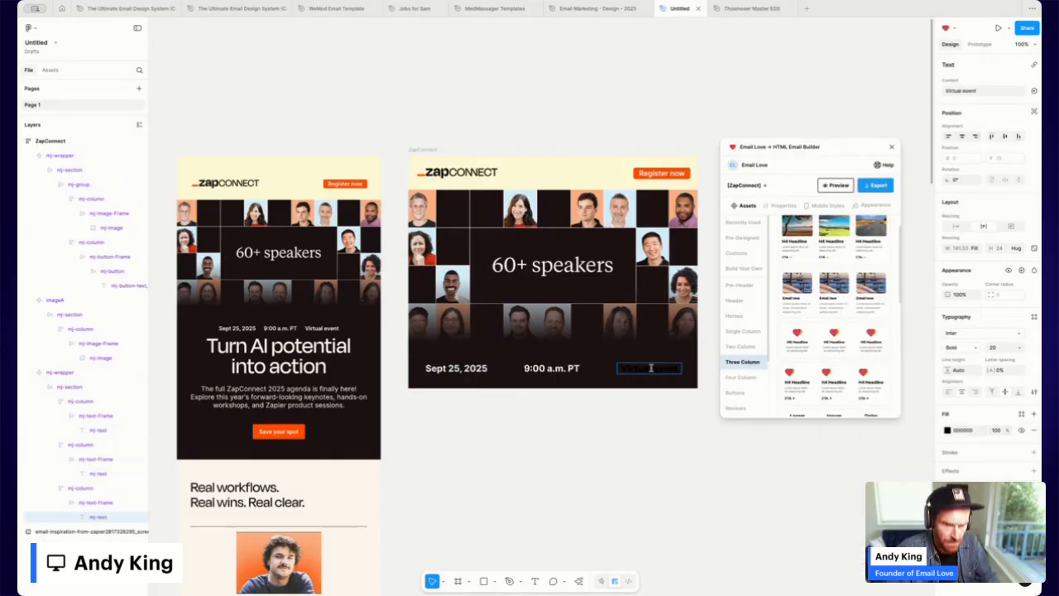
left_click(948, 431)
left_click(834, 579)
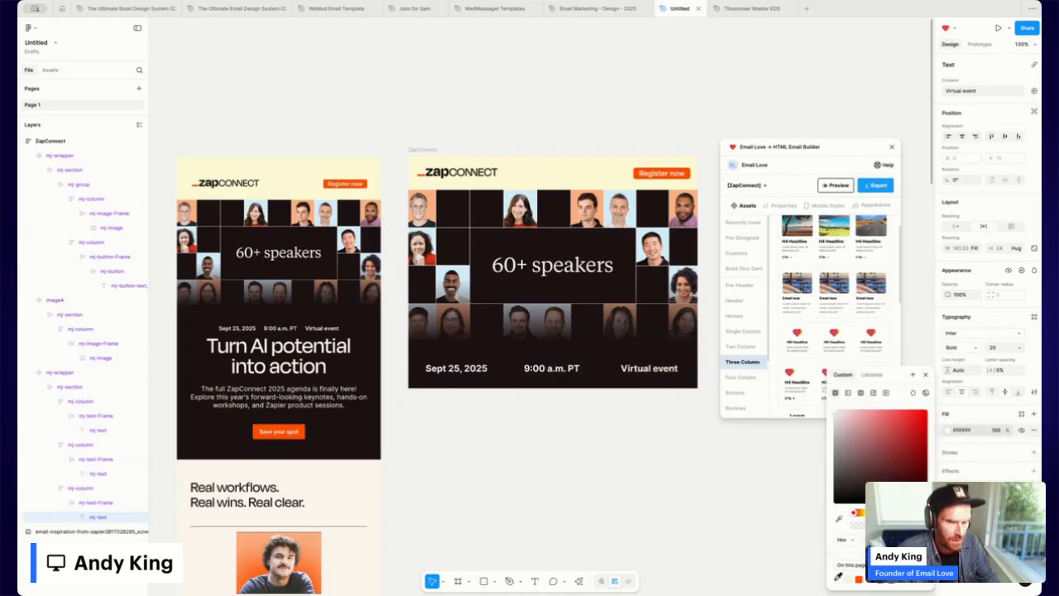
left_click(450, 367)
double_click(449, 368)
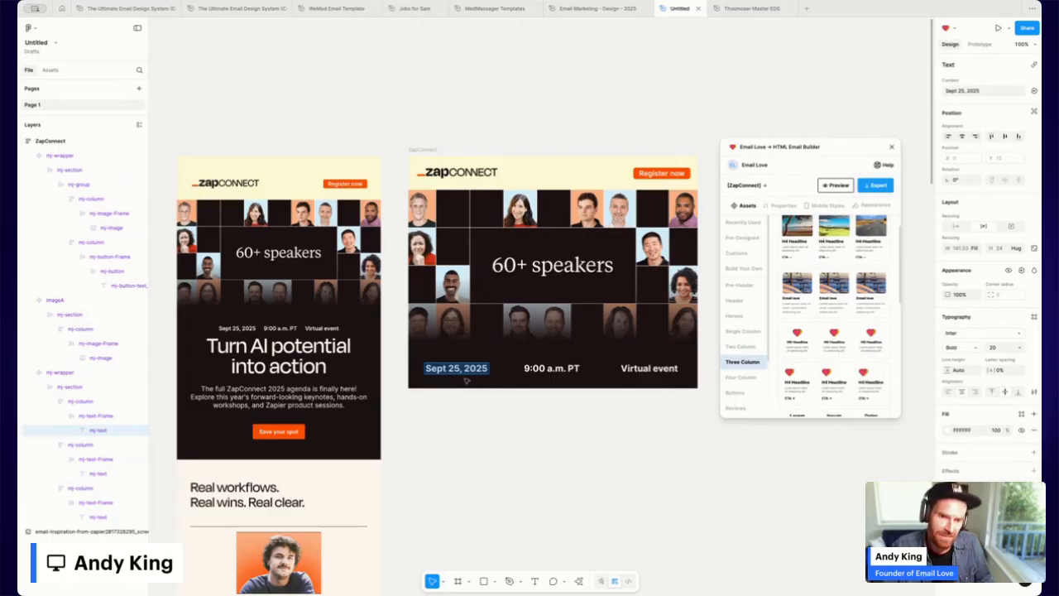
Give the Sept 25, 2025 text a mobile font size of 14 in Mobile Styles.
left_click(826, 207)
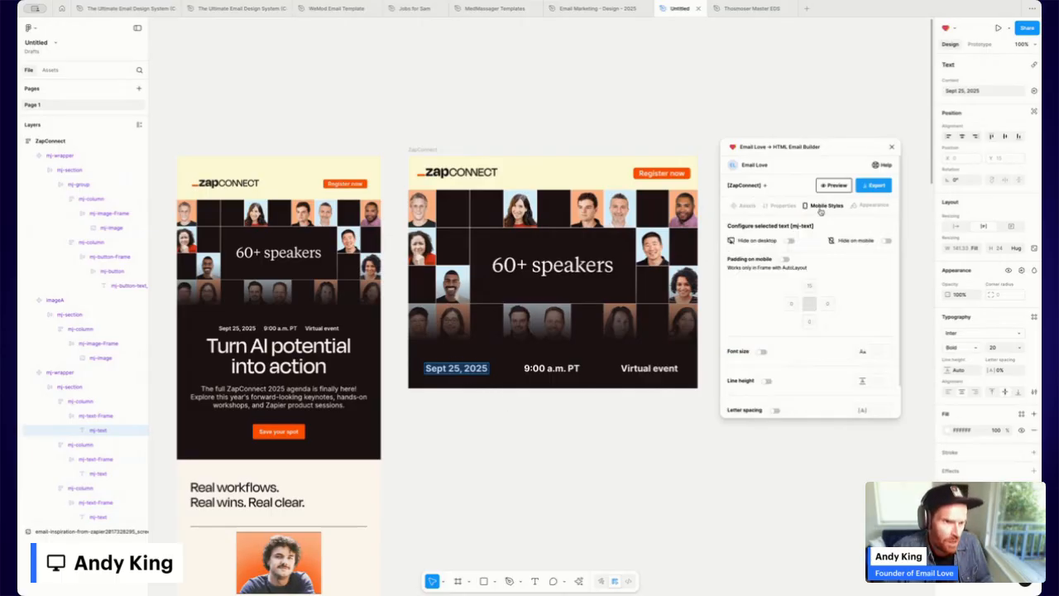
left_click(762, 353)
left_click_drag(727, 352, 743, 353)
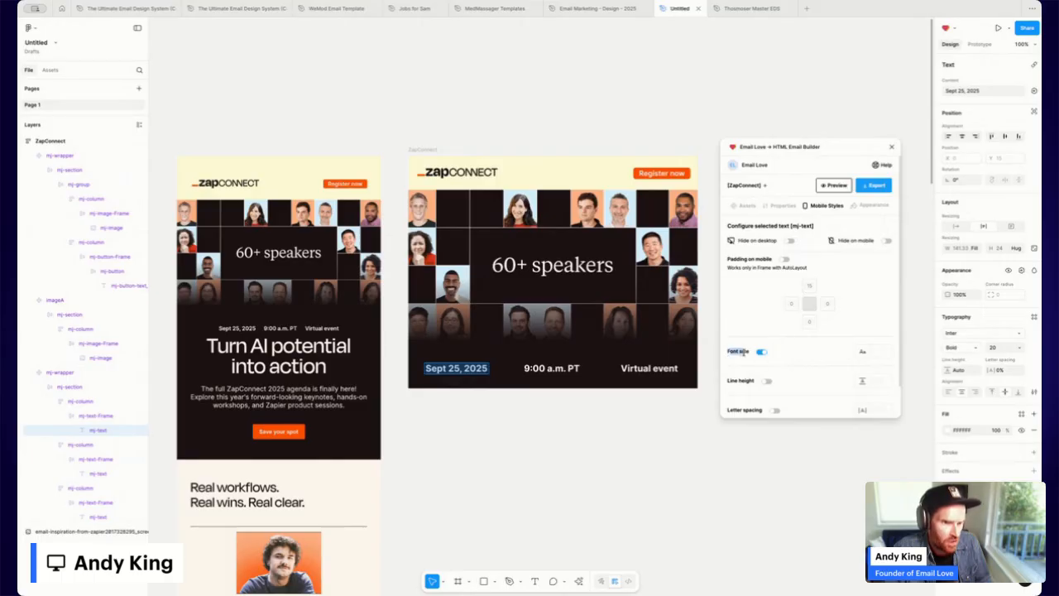
left_click(878, 351)
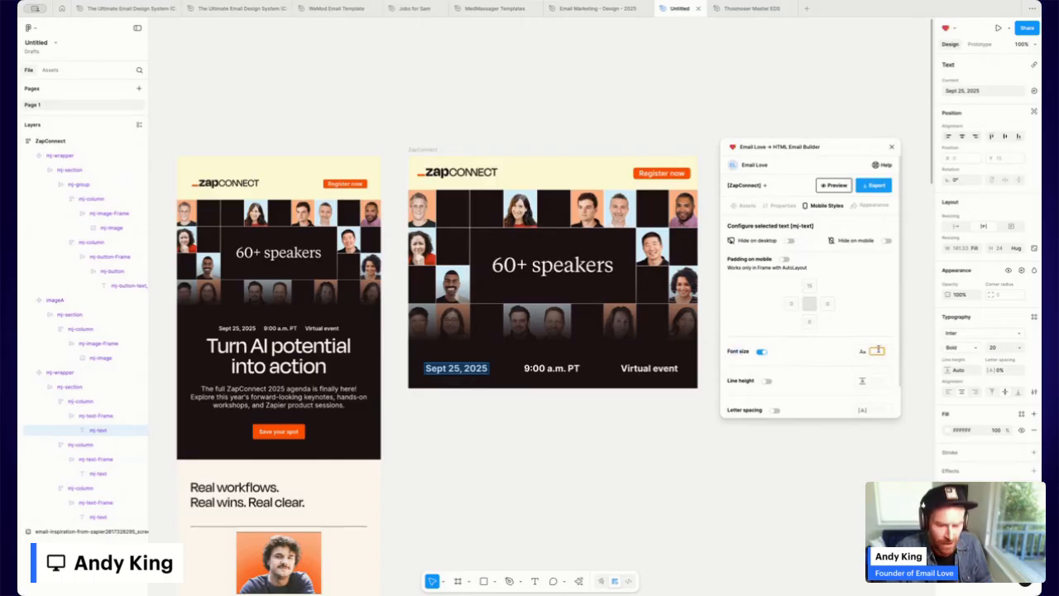
type("14")
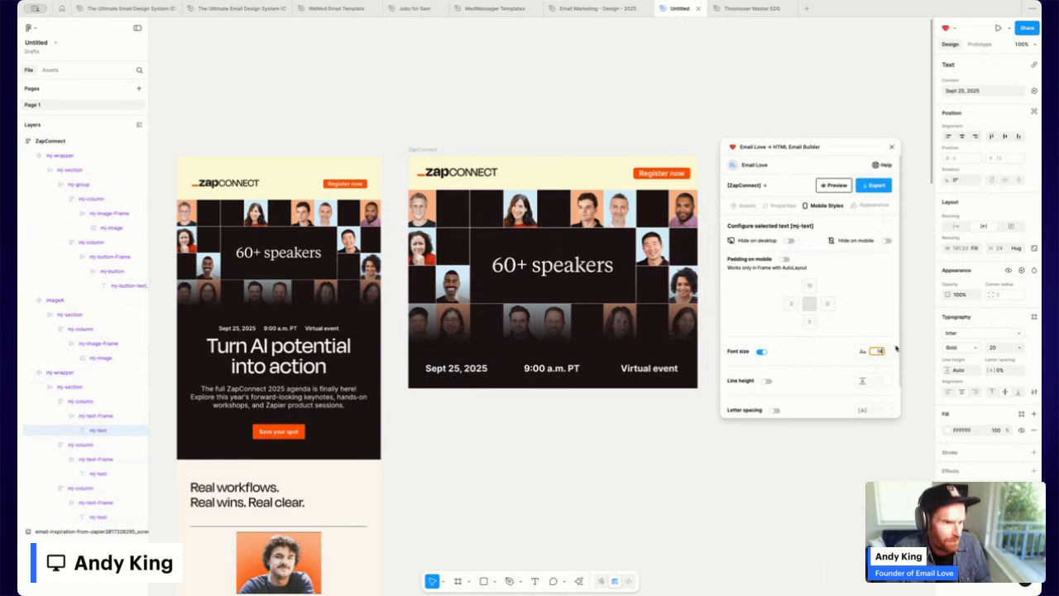
Give the 9:00 a.m. PT text a mobile font size of 14.
left_click(568, 367)
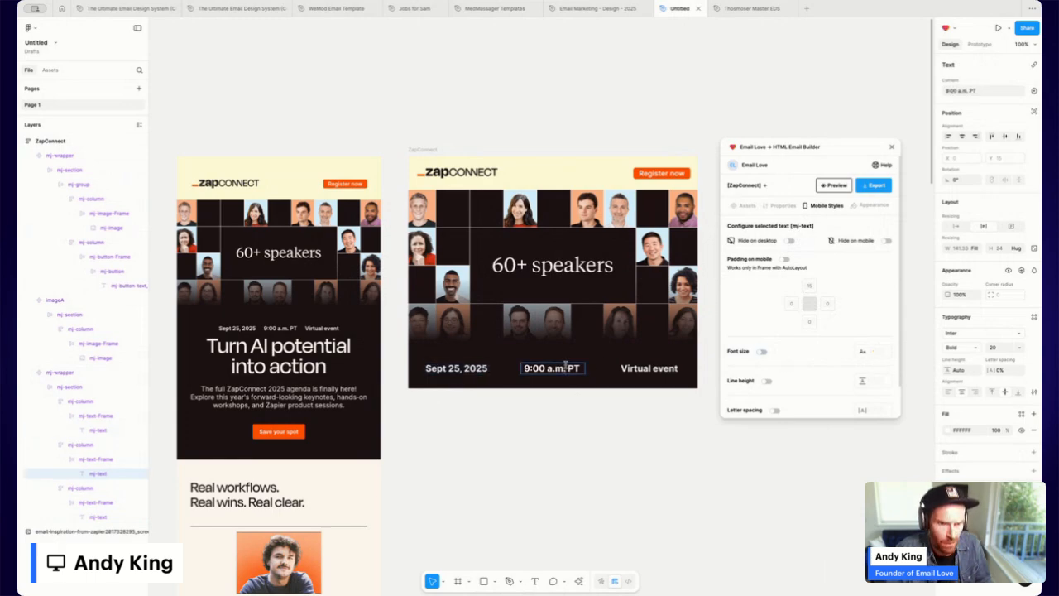
left_click(762, 352)
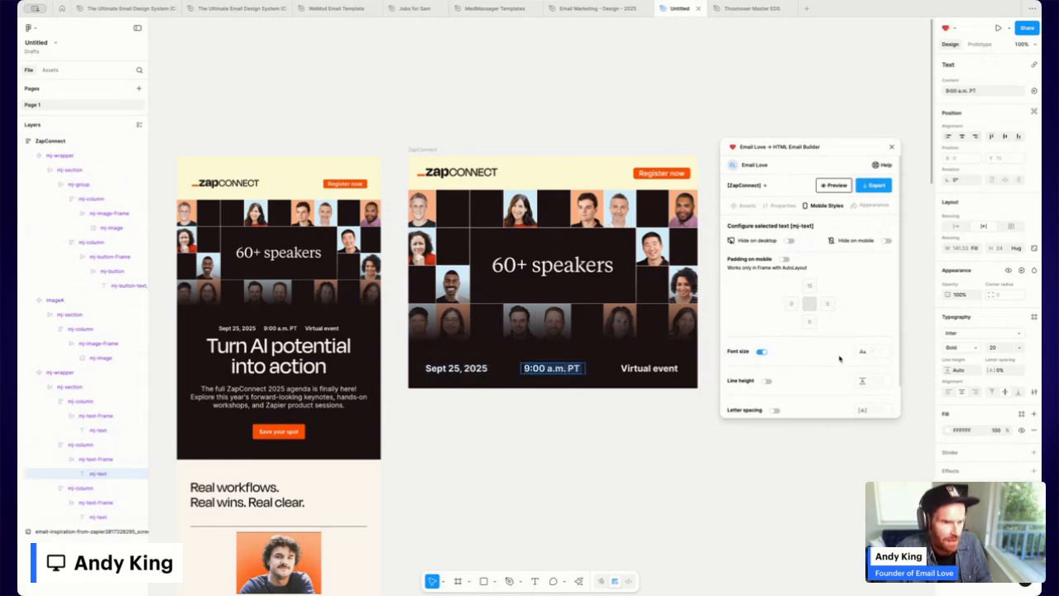
left_click(879, 352)
type("14")
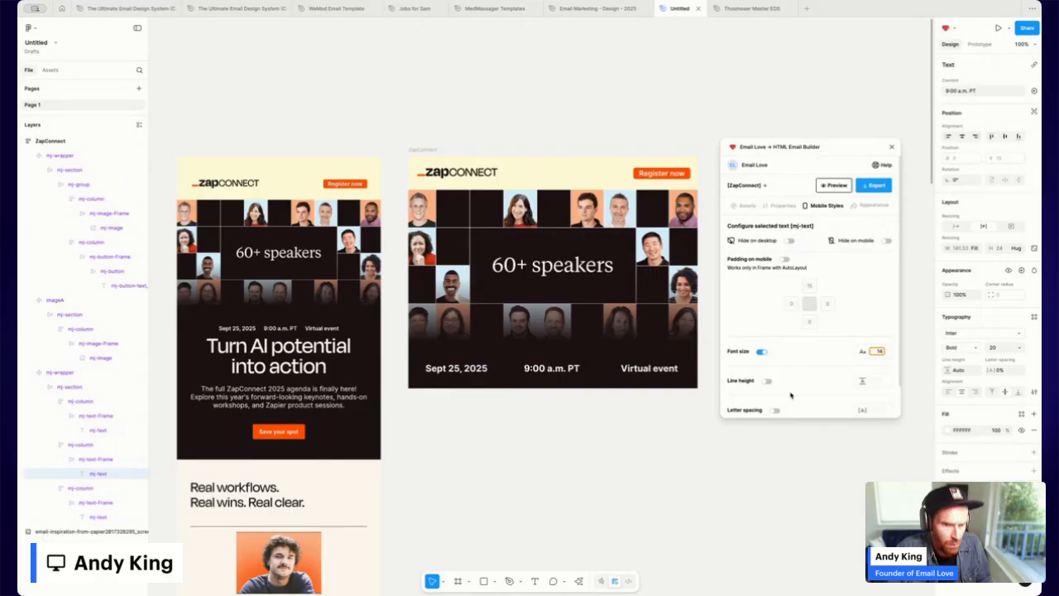
Give the Virtual event text a mobile font size of 14.
left_click(666, 372)
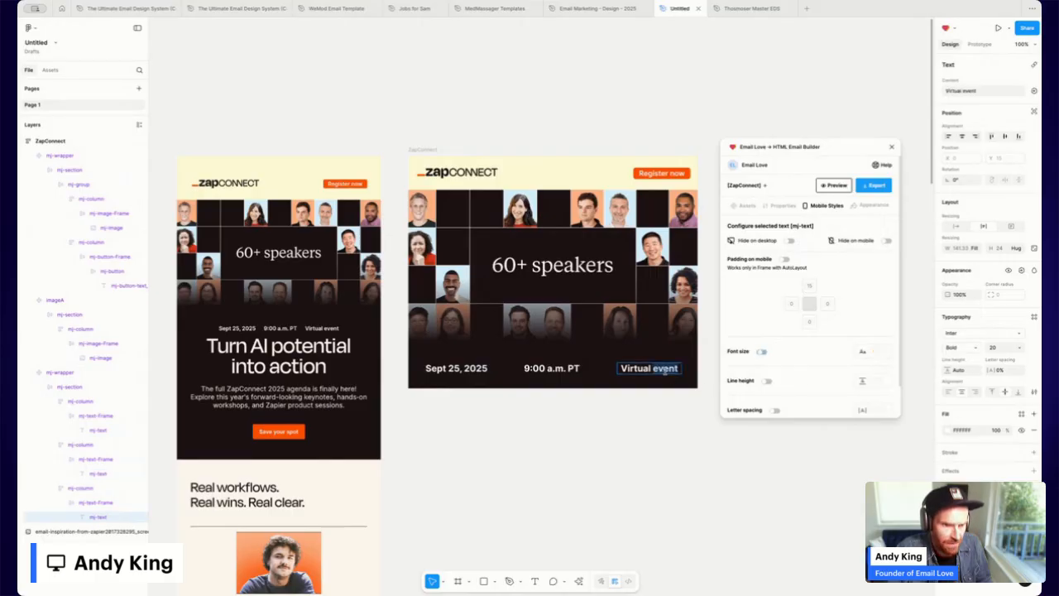
left_click(760, 352)
left_click(877, 351)
type("14")
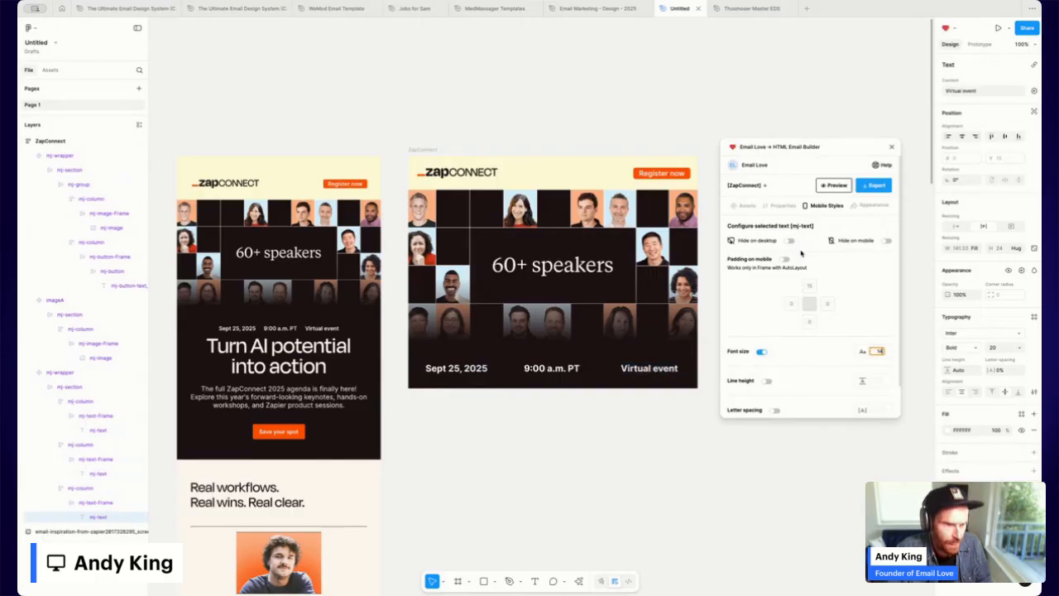
left_click(427, 151)
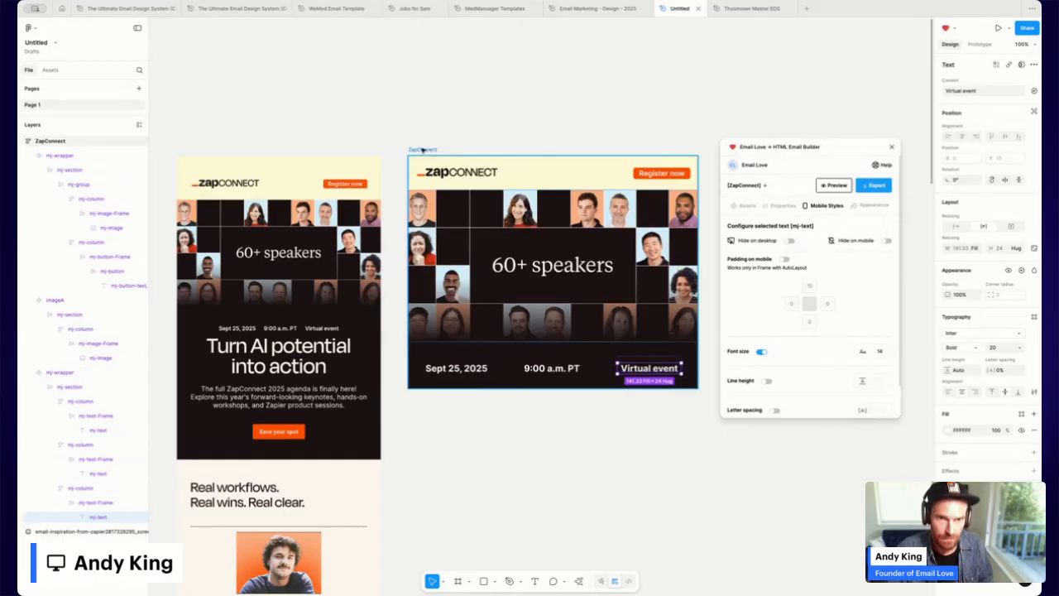
Preview the ZapConnect email on iPhone 16 Pro Max to check the stacked date row.
left_click(844, 185)
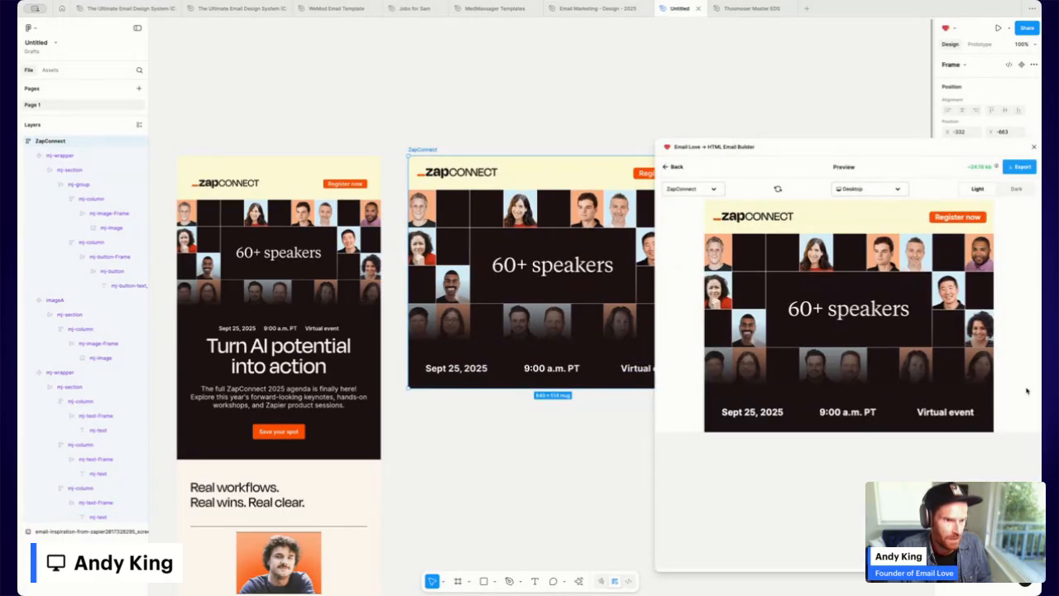
left_click(861, 188)
left_click(859, 219)
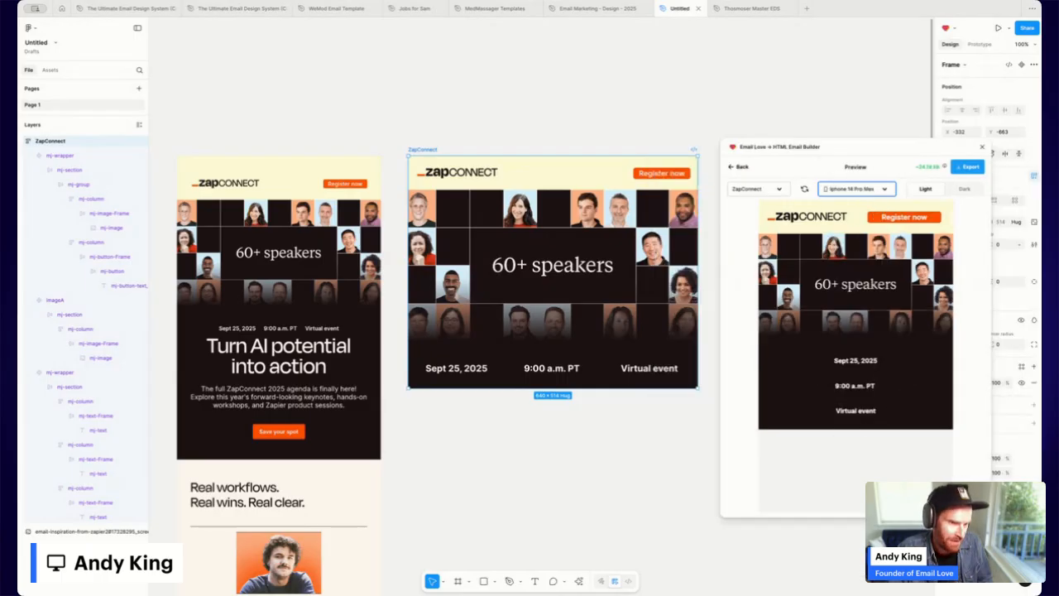
Turn off mobile Stack Columns for the date row, then reopen the email preview.
left_click(742, 168)
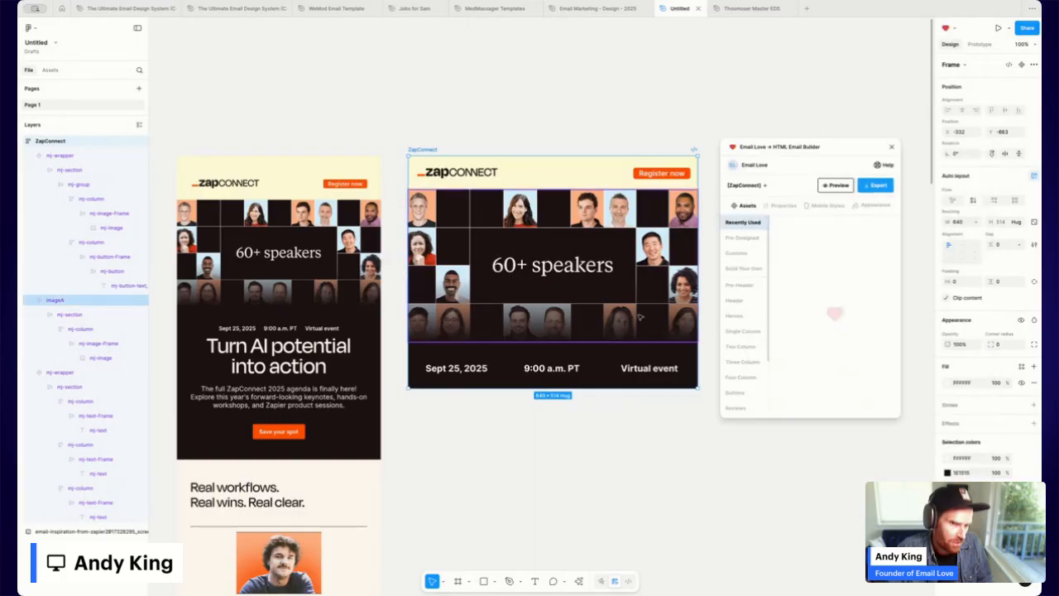
left_click(555, 357)
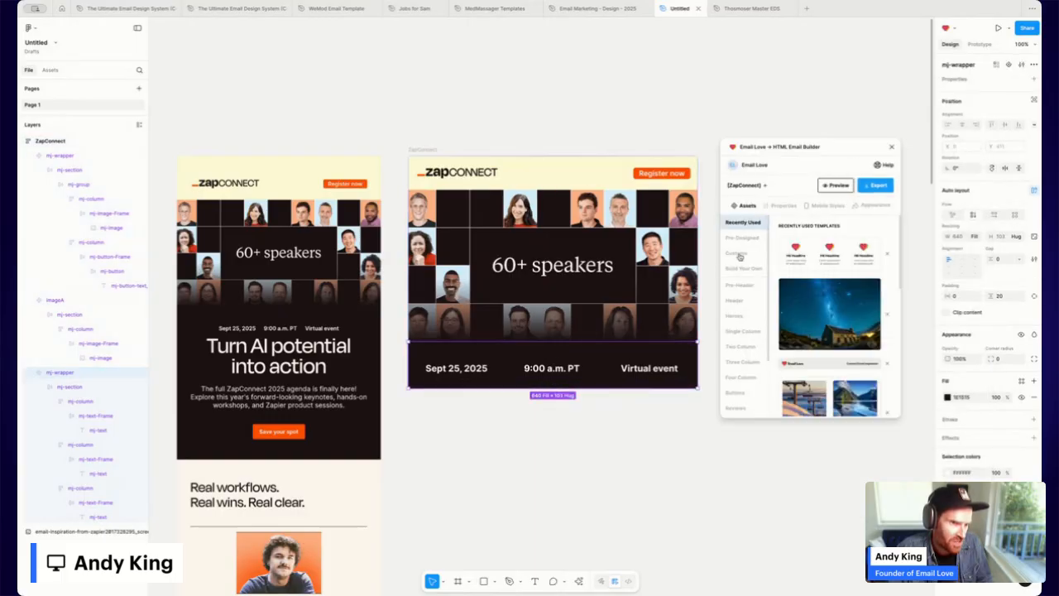
left_click(824, 206)
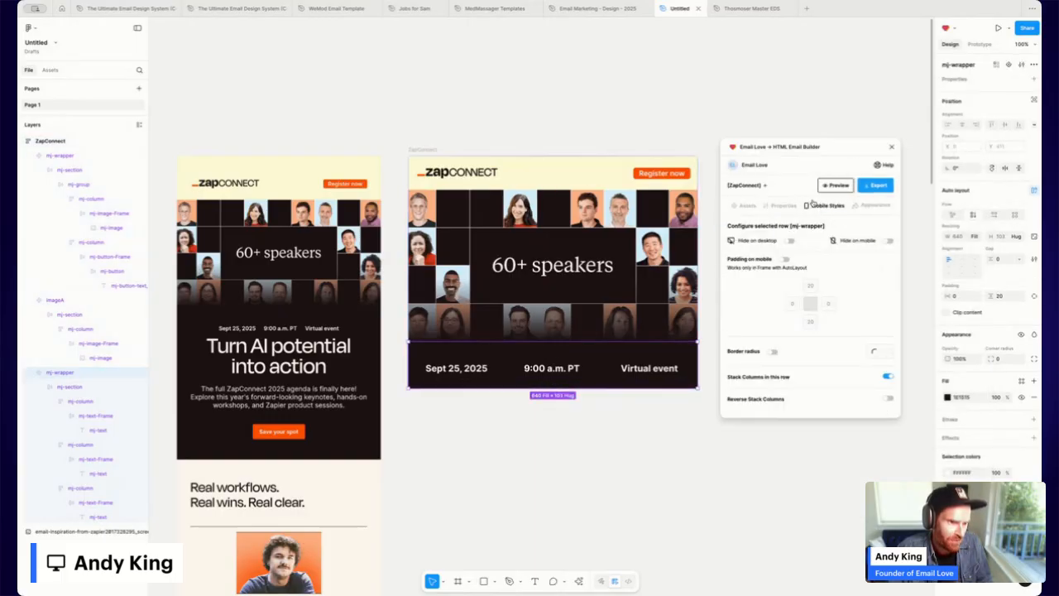
left_click_drag(728, 378, 766, 378)
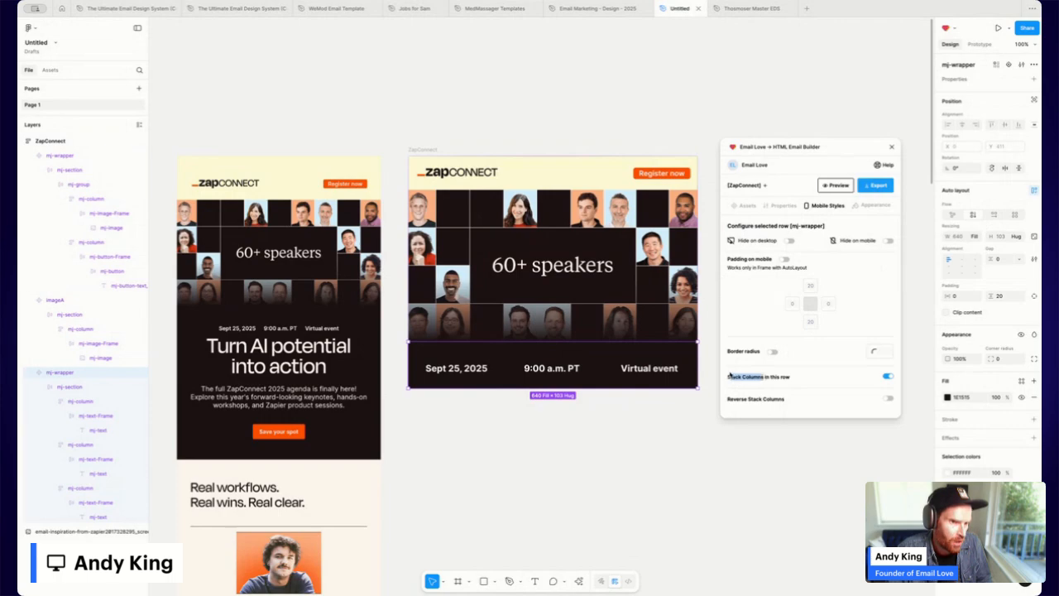
left_click(891, 378)
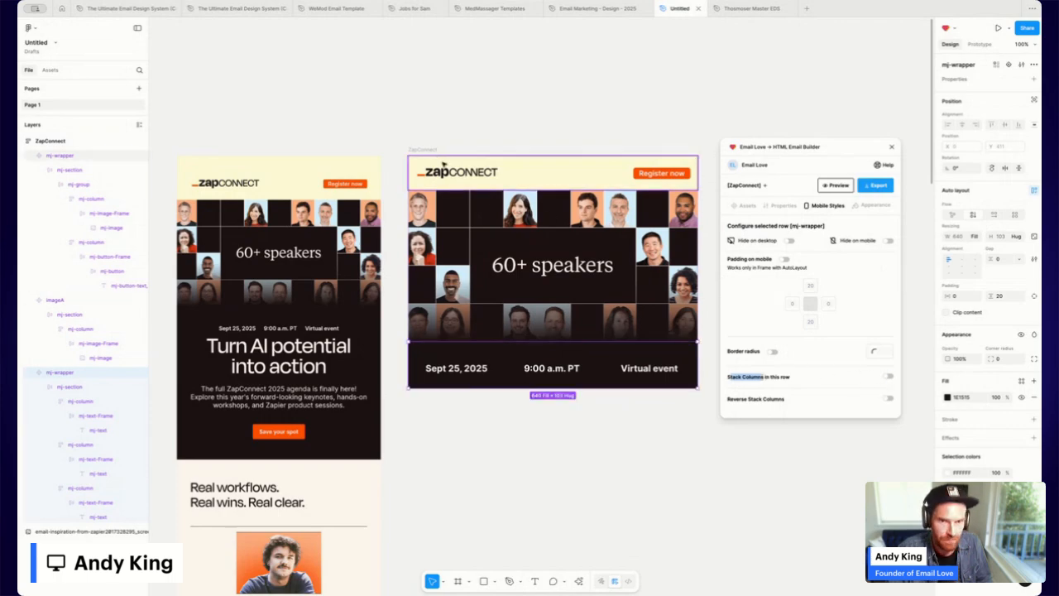
left_click(432, 151)
left_click(834, 187)
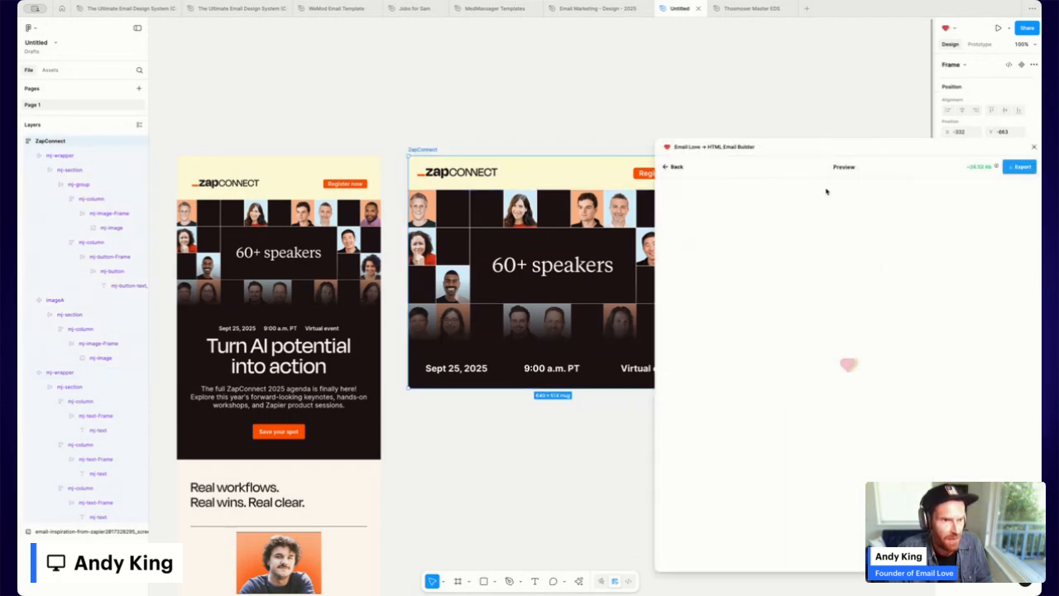
Preview at iPhone SE width, then return to the builder and select the Sept 25, 2025 column.
left_click(866, 191)
left_click(860, 239)
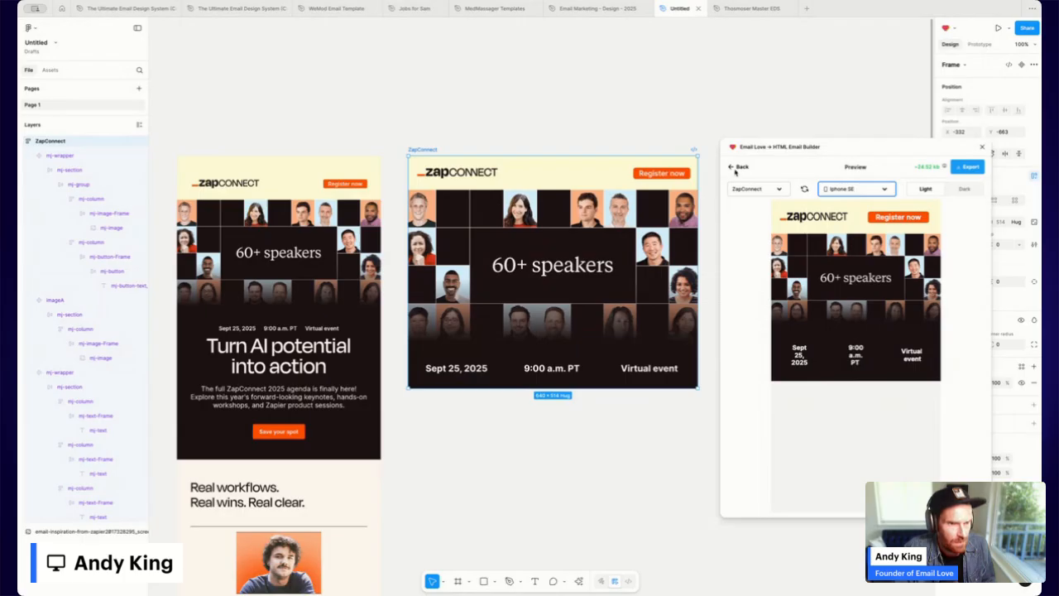
left_click(735, 168)
double_click(469, 369)
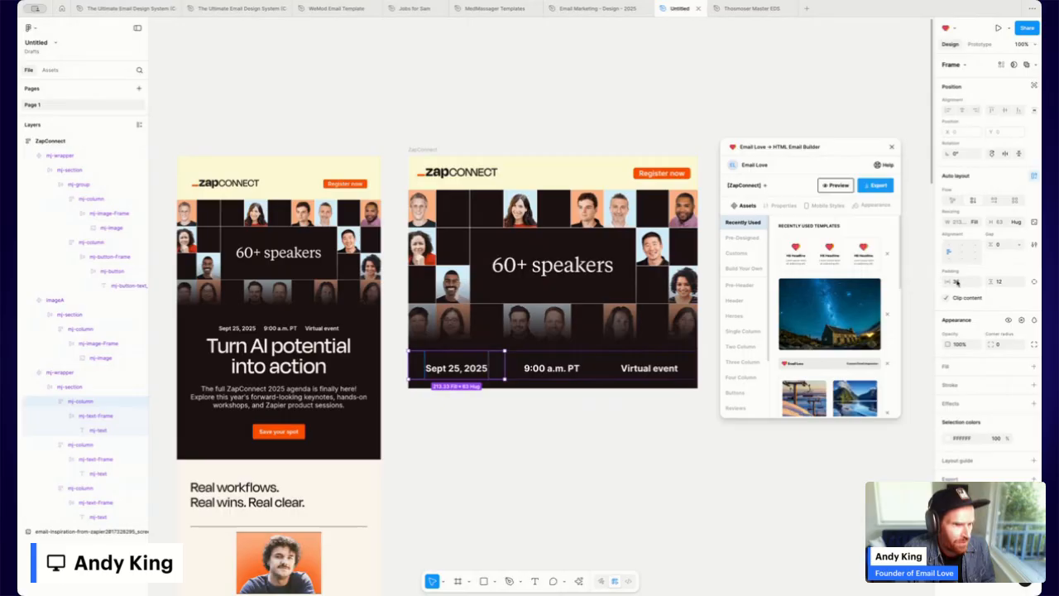
Set the Sept 25, 2025 column's horizontal padding to 36.
left_click(957, 282)
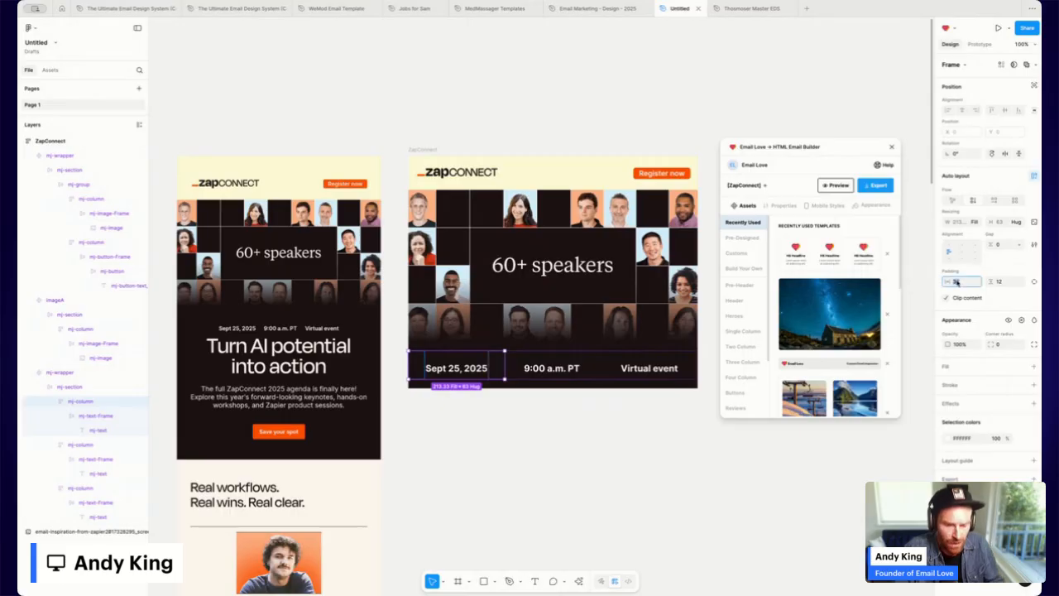
key("Return")
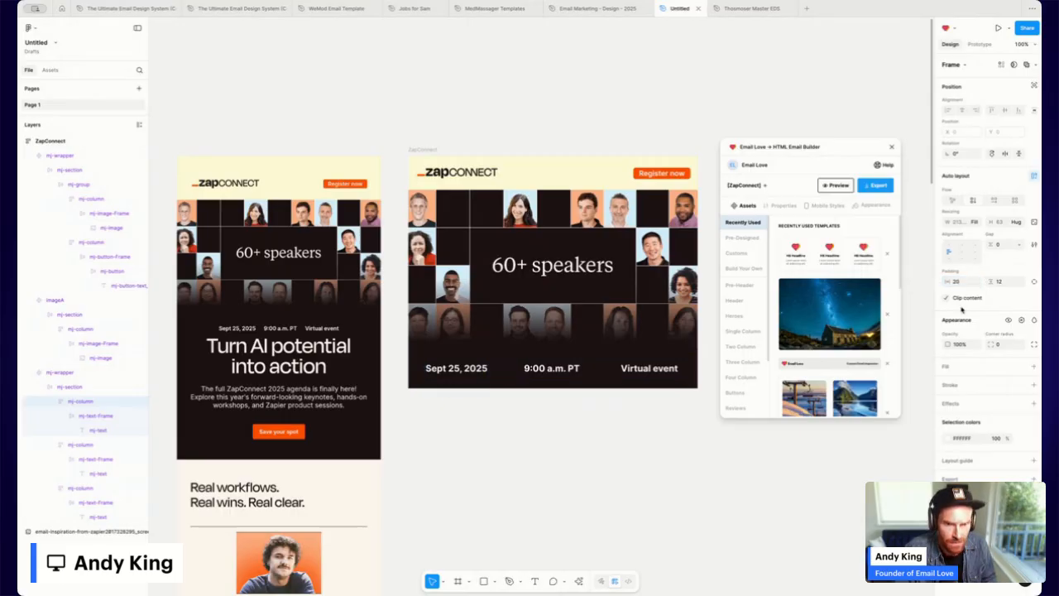
scroll(474, 367, "left", 1)
scroll(475, 368, "left", 1)
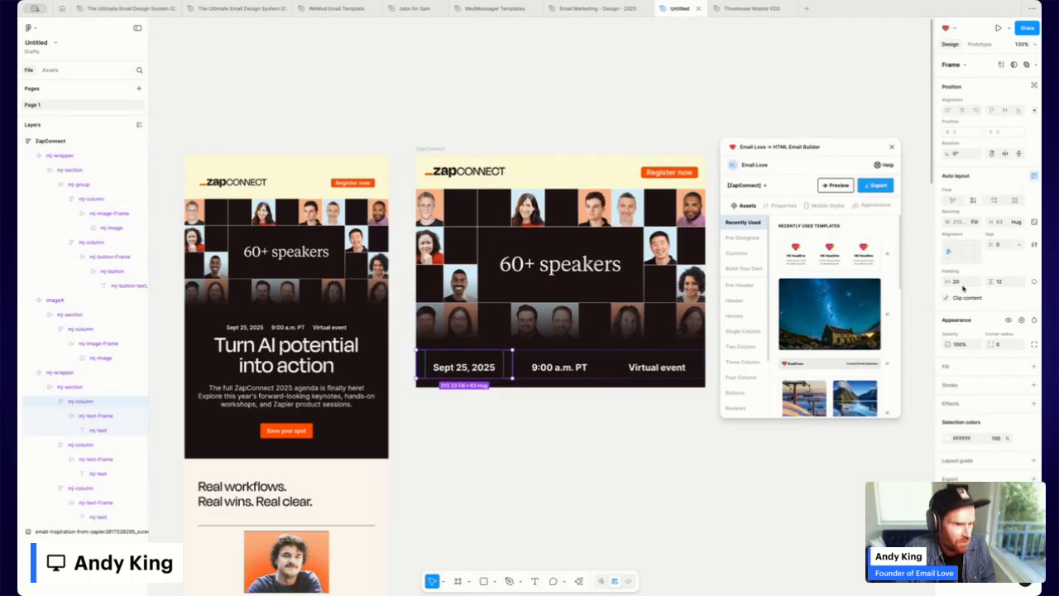
left_click(966, 284)
type("36")
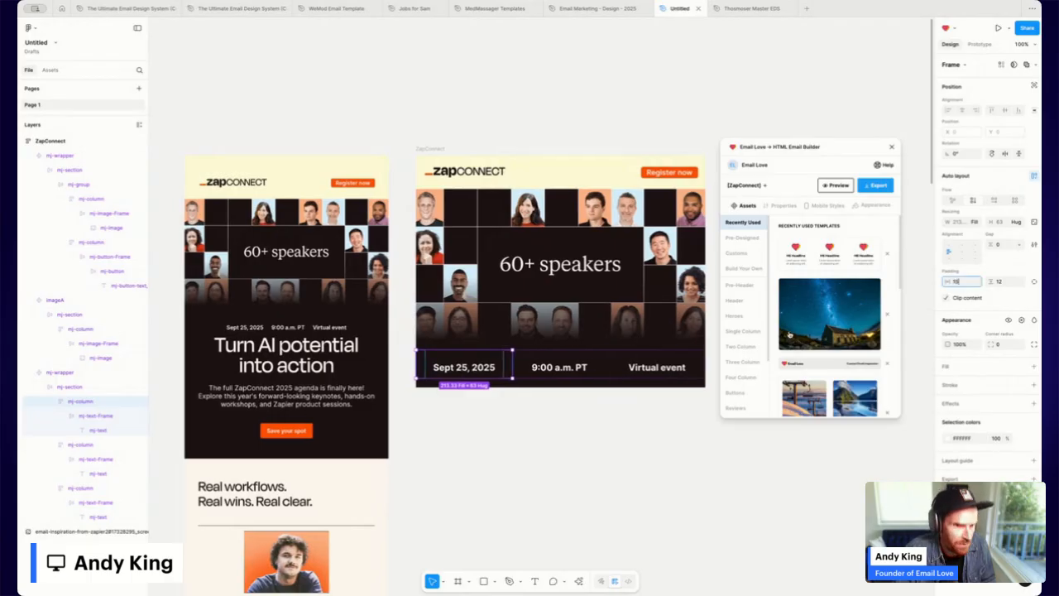
Reduce the 9:00 a.m. PT and Virtual event columns' horizontal padding, then preview.
left_click(571, 367)
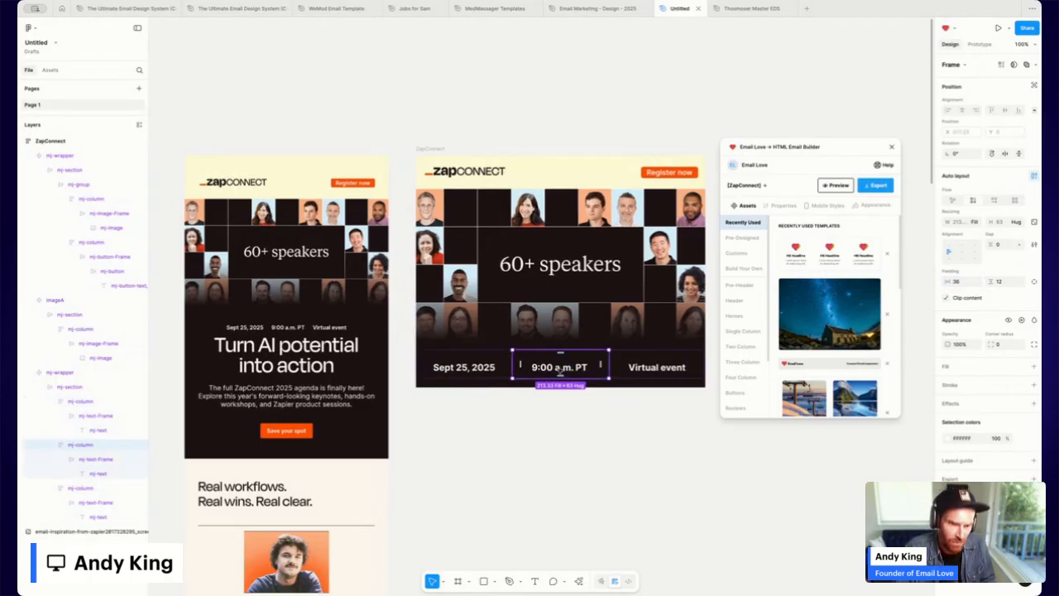
left_click(973, 284)
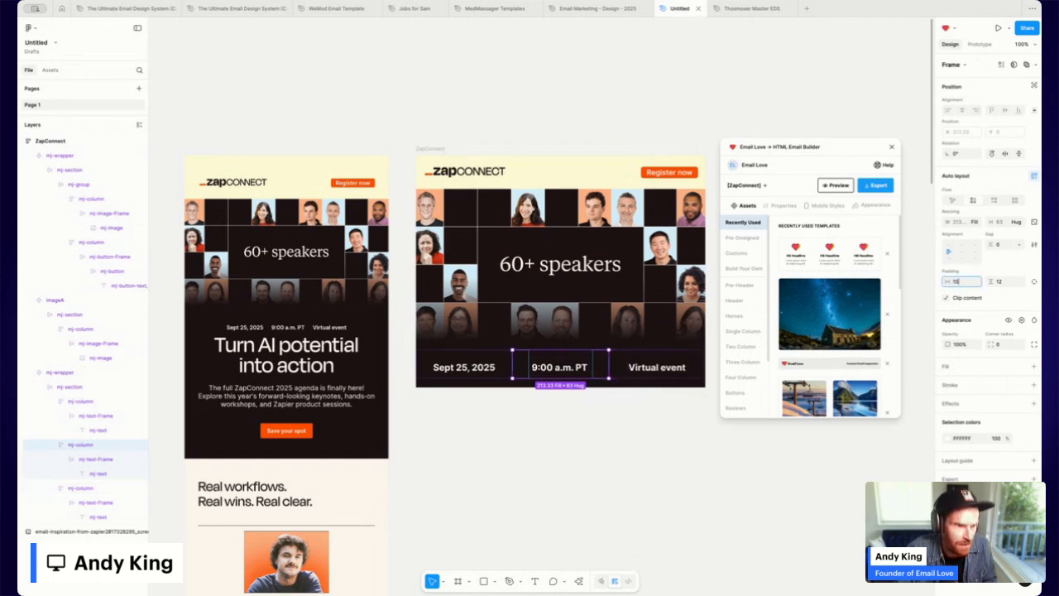
left_click(685, 373)
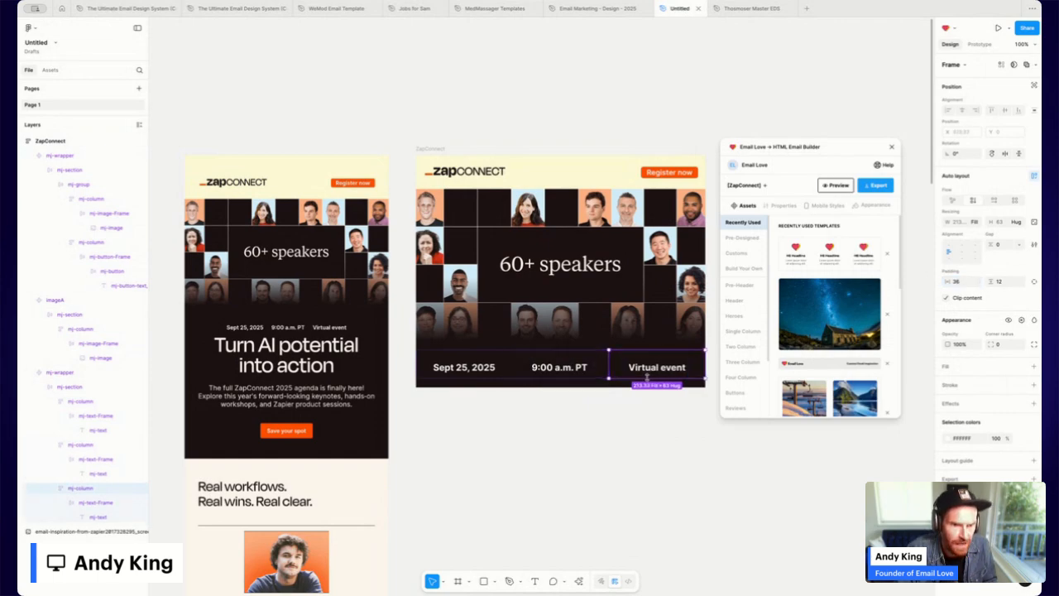
left_click(960, 282)
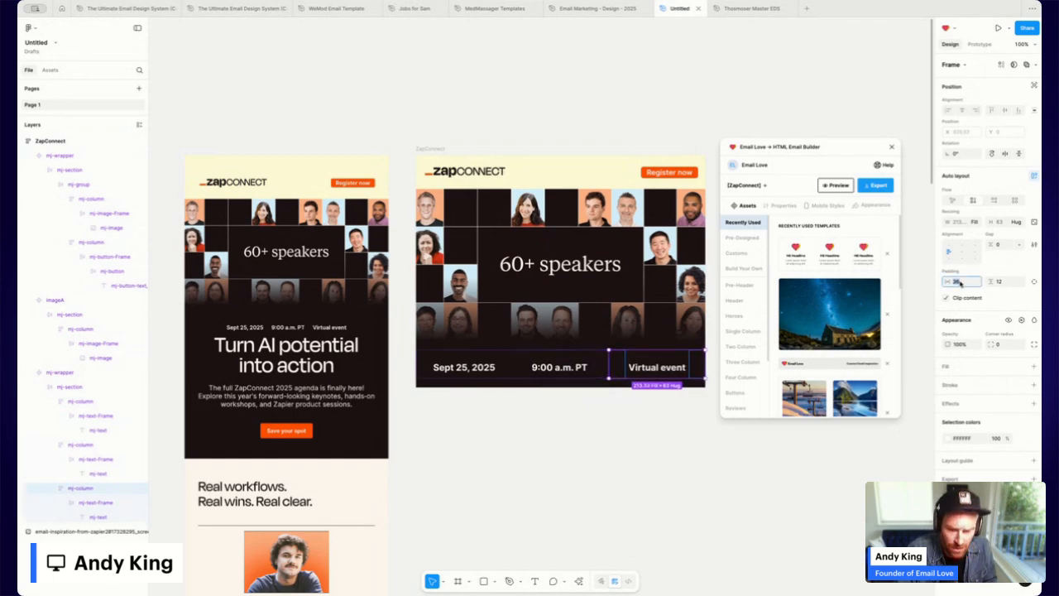
left_click(453, 147)
left_click(832, 189)
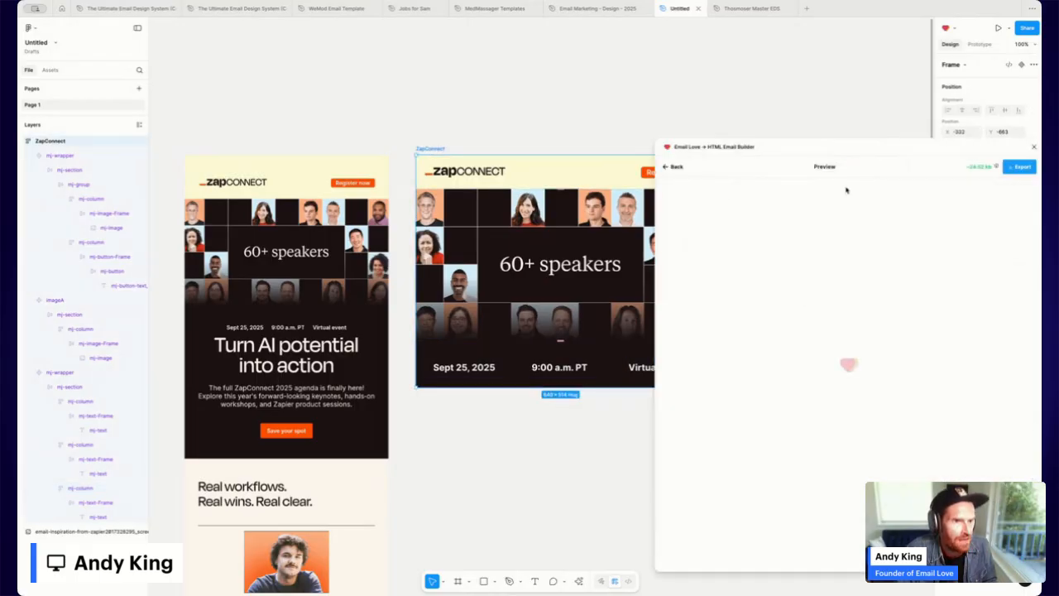
Preview the ZapConnect email on iPhone 14 Pro Max, then go back to Email Love's builder.
left_click(864, 188)
left_click(869, 220)
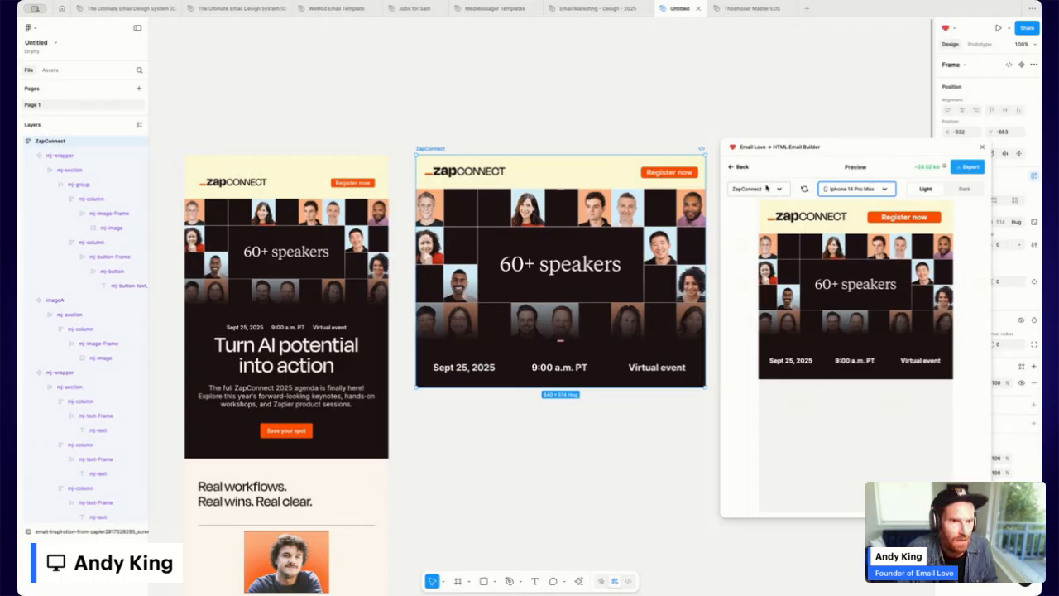
left_click(741, 169)
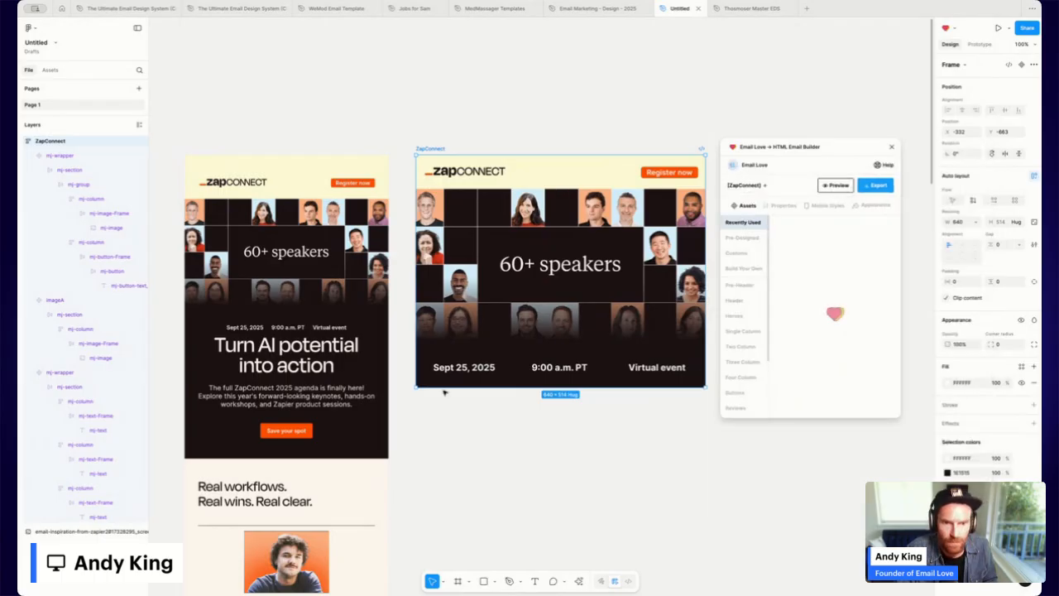
left_click(483, 367)
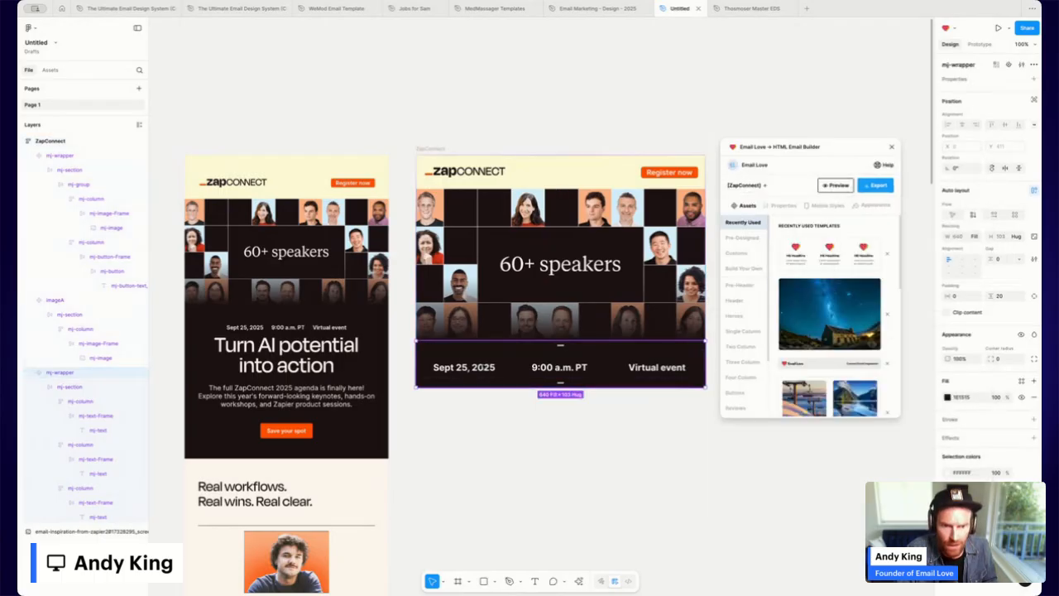
Right-align the Sept 25, 2025 date, left-align Virtual event, and preview the email at desktop width.
double_click(485, 370)
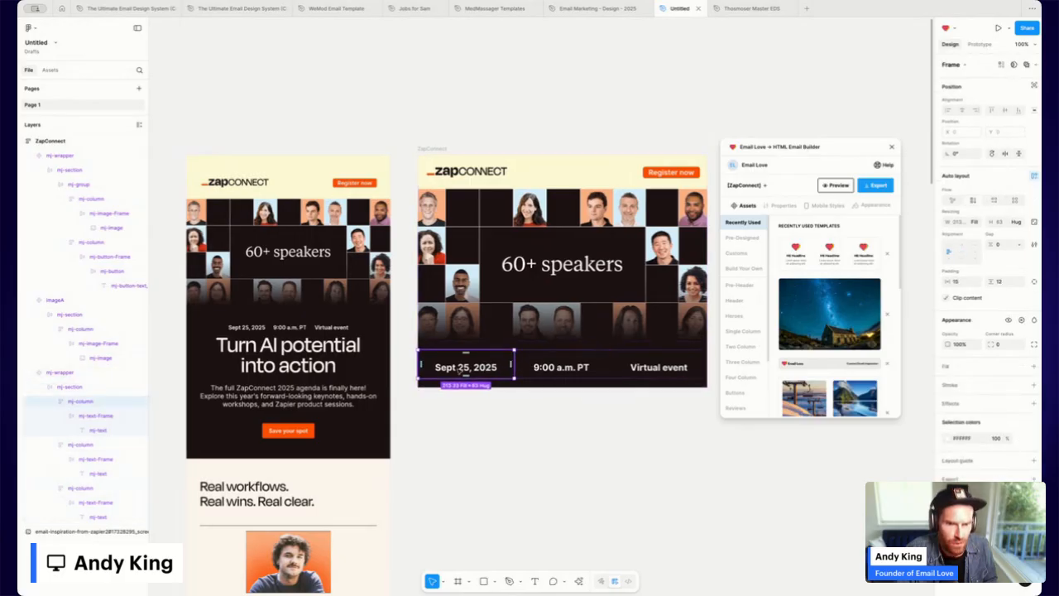
double_click(460, 370)
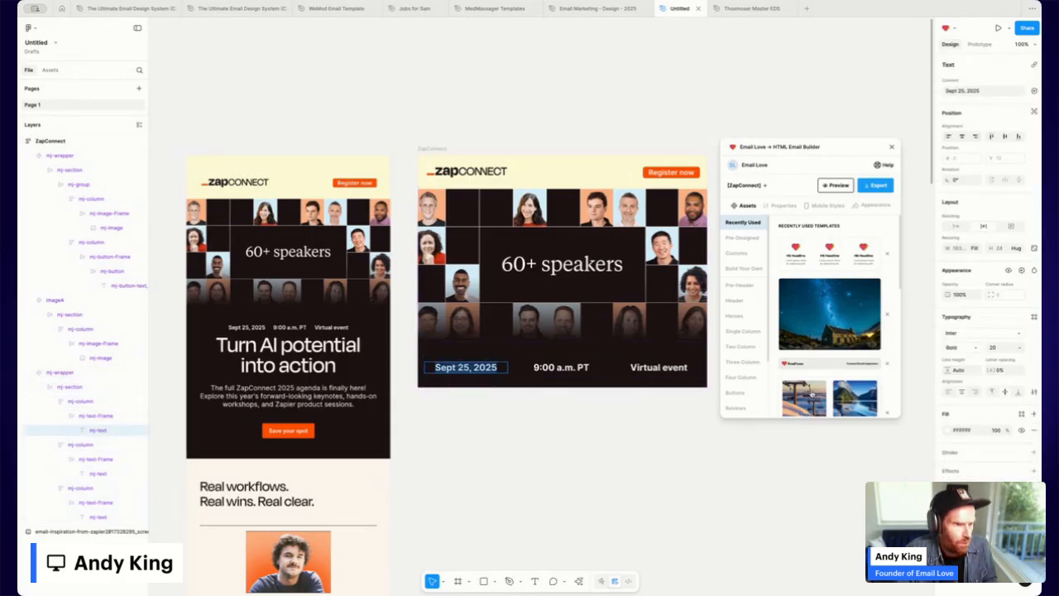
left_click(976, 393)
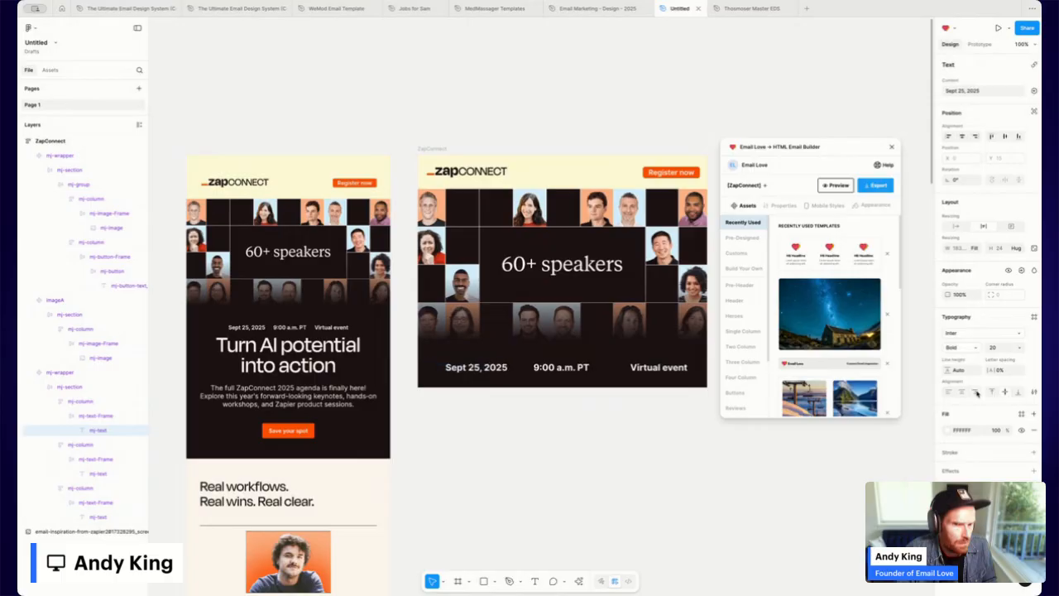
left_click(627, 369)
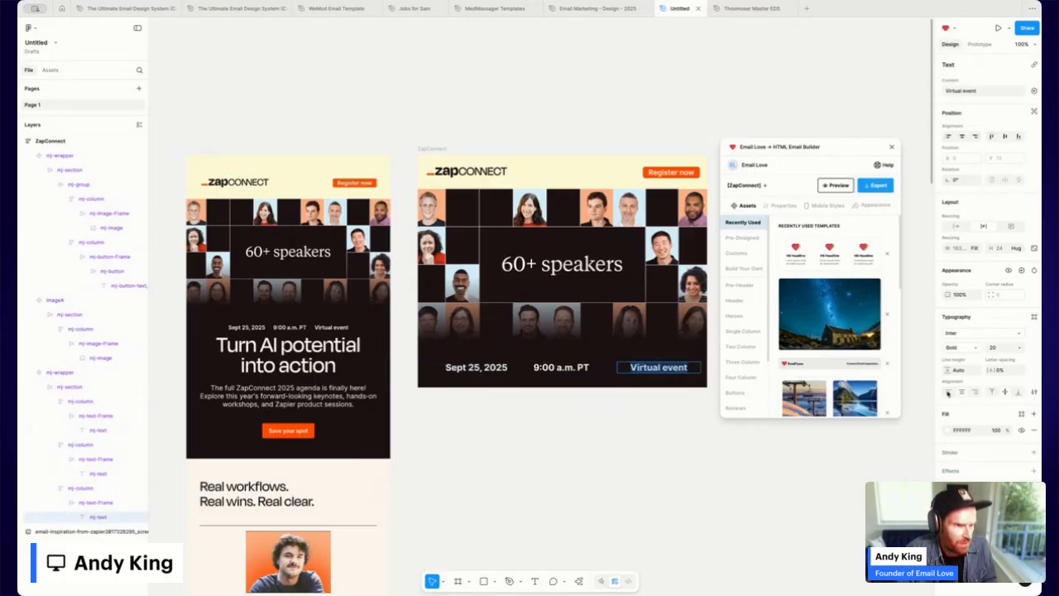
left_click(950, 393)
left_click(431, 151)
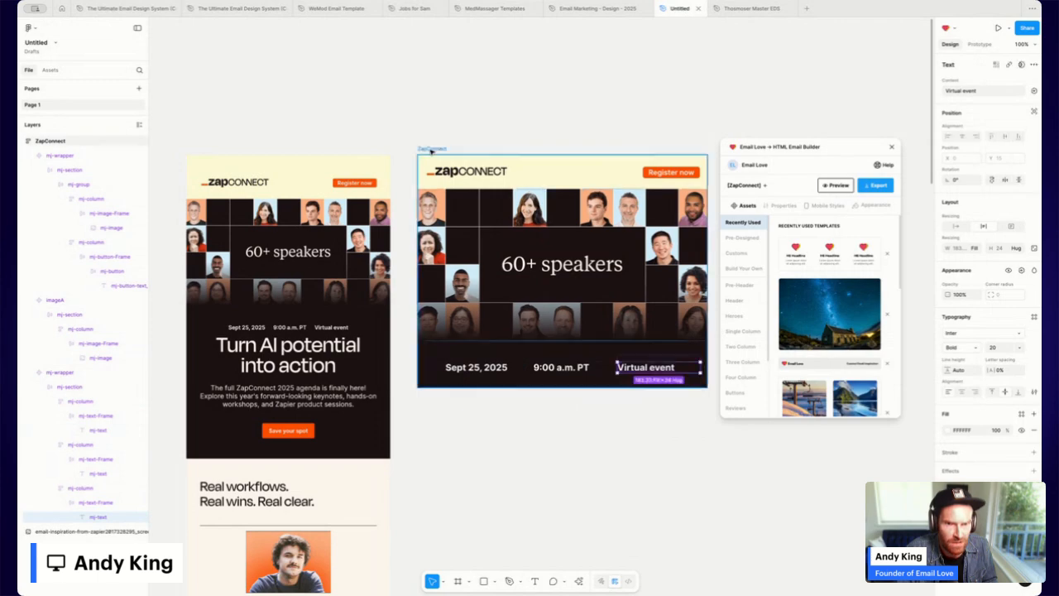
left_click(833, 185)
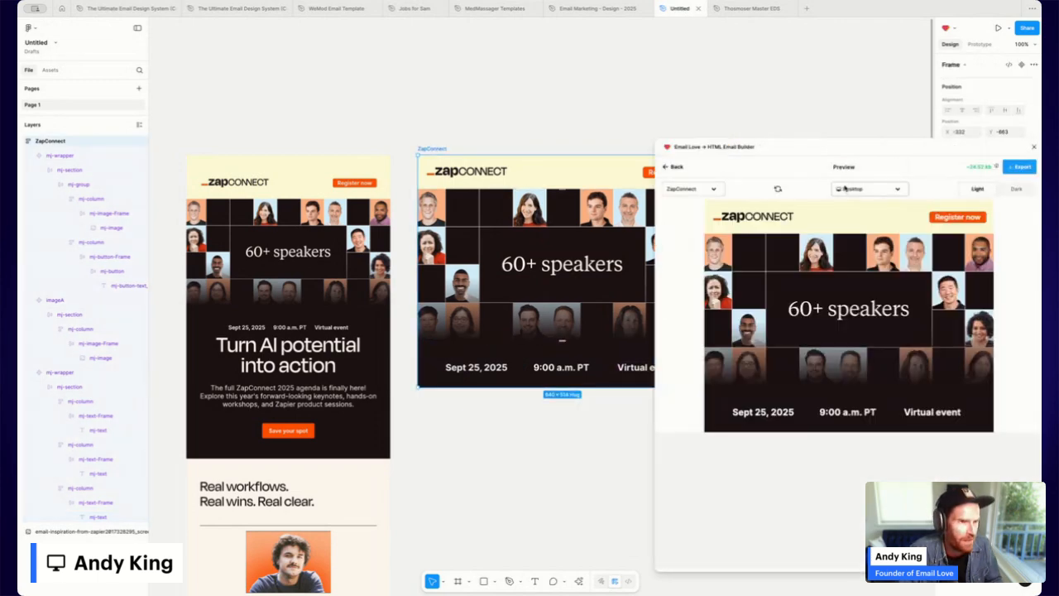
Preview the realigned email on iPhone 14 Pro Max, then return to the builder.
left_click(871, 185)
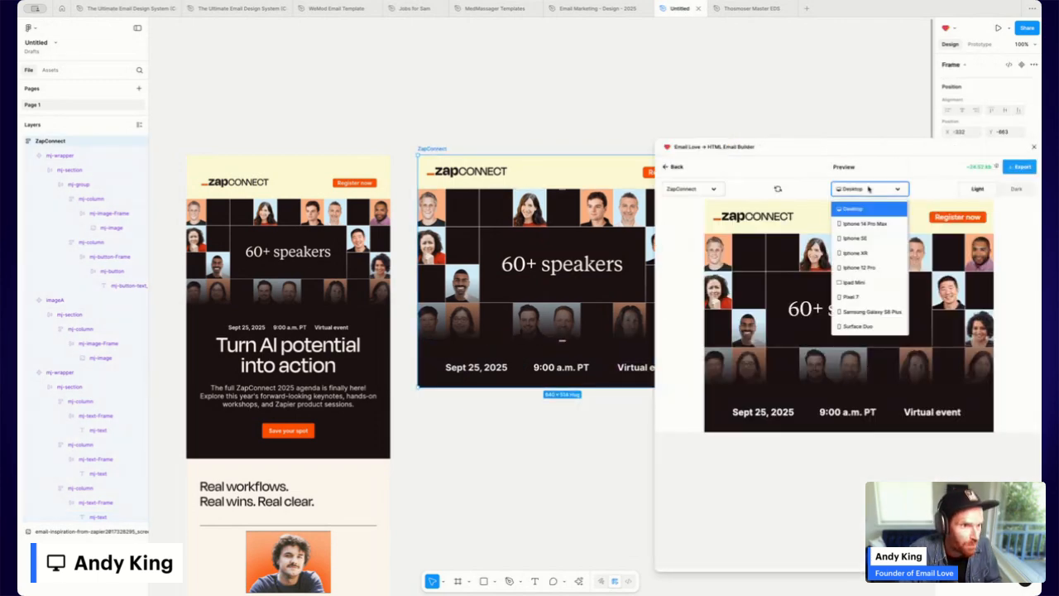
left_click(867, 219)
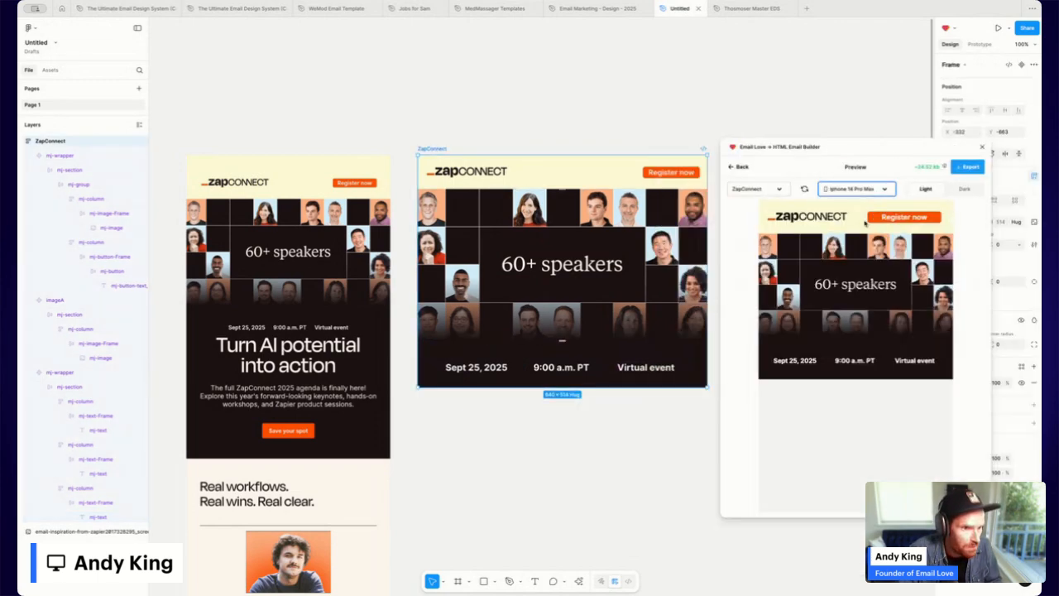
left_click(742, 168)
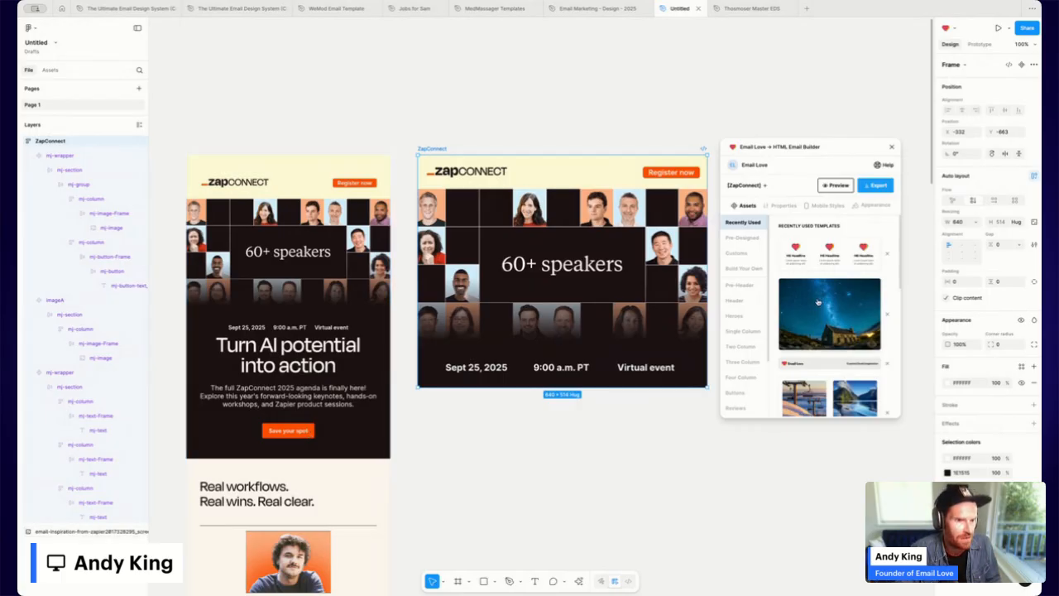
Insert Email Love's H1 Headline template and delete its Lorem ipsum eyebrow text.
scroll(817, 337, "down", 5)
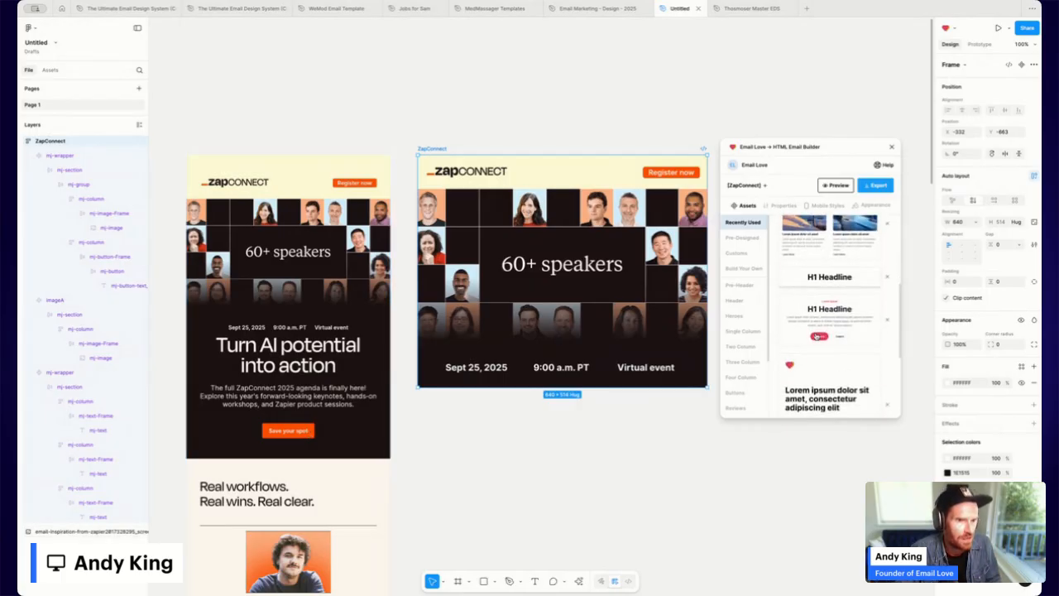
left_click(827, 320)
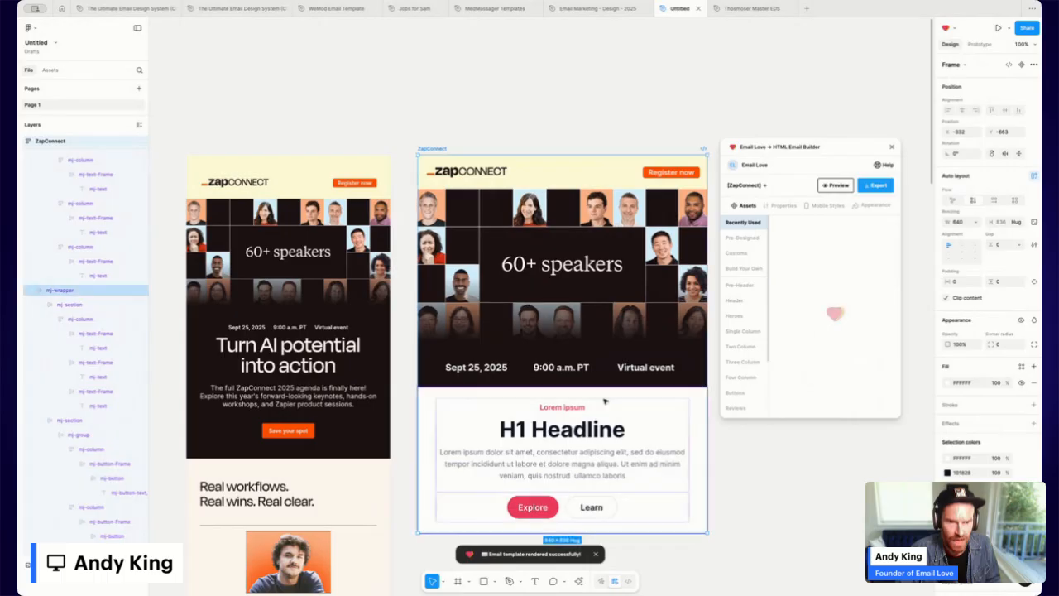
scroll(602, 400, "down", 3)
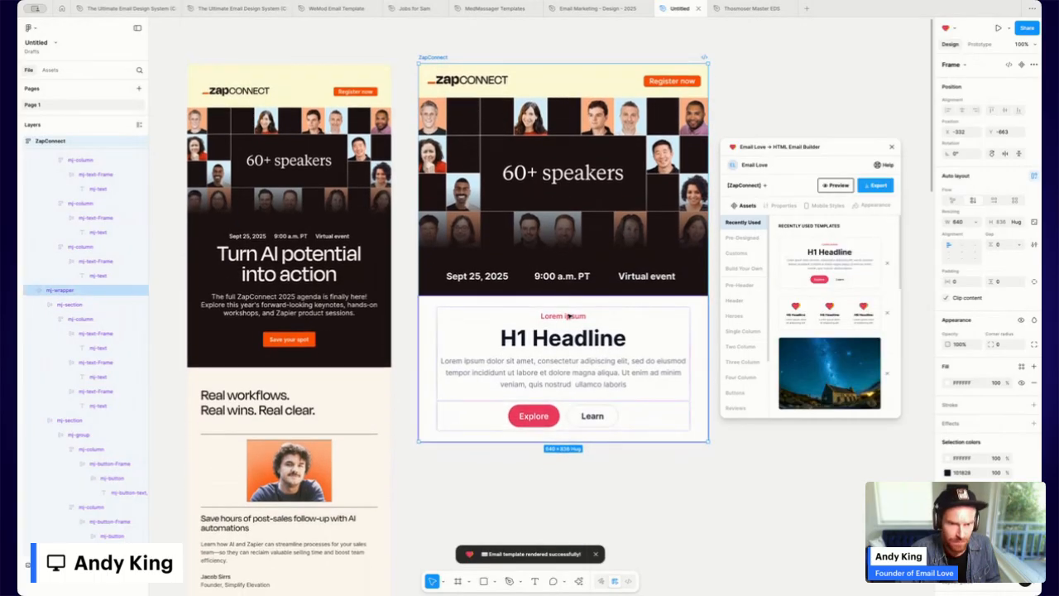
left_click(570, 316)
left_click(569, 316)
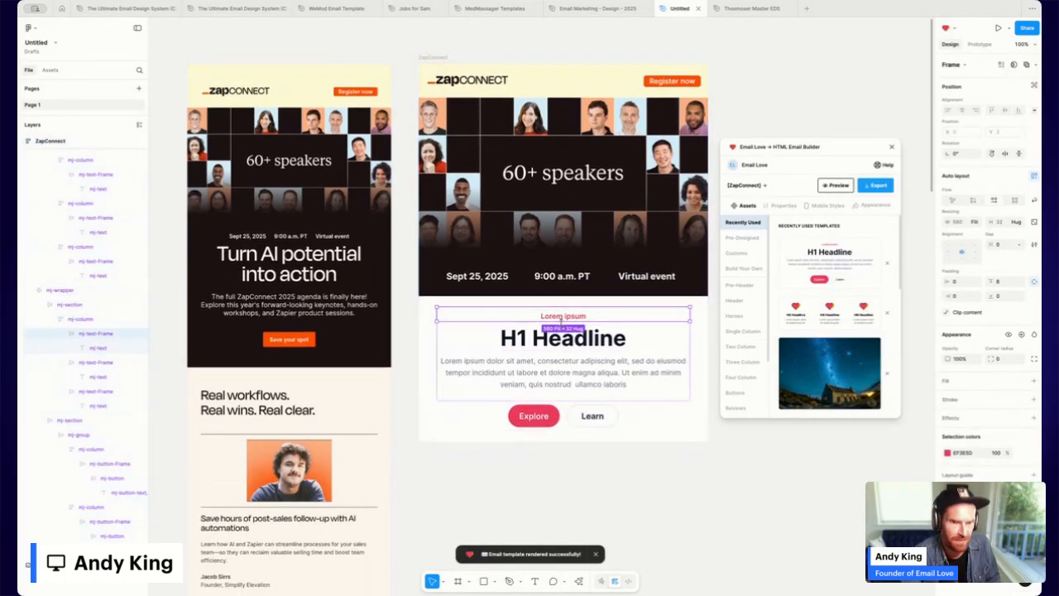
key("Delete")
Delete the Learn button, centre the Explore button, and set its column padding to 0.
left_click(600, 402)
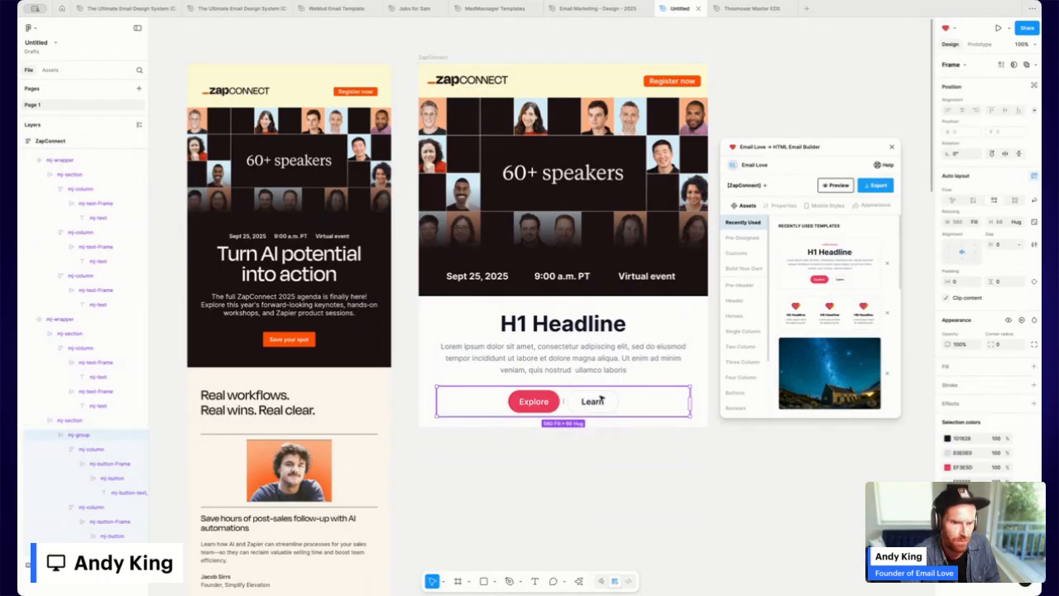
left_click(600, 403)
key("Delete")
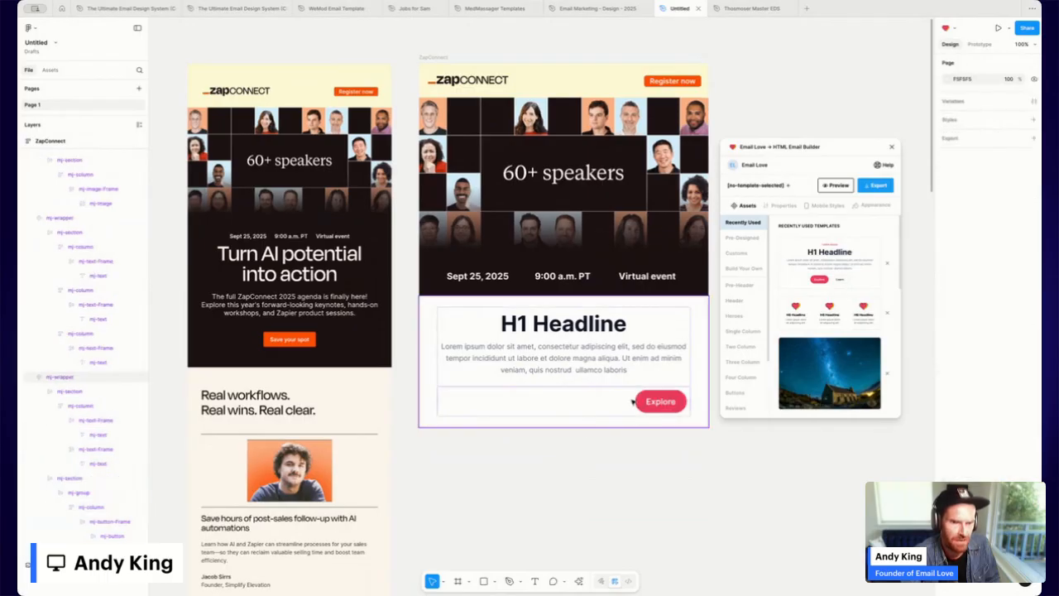
left_click(629, 404)
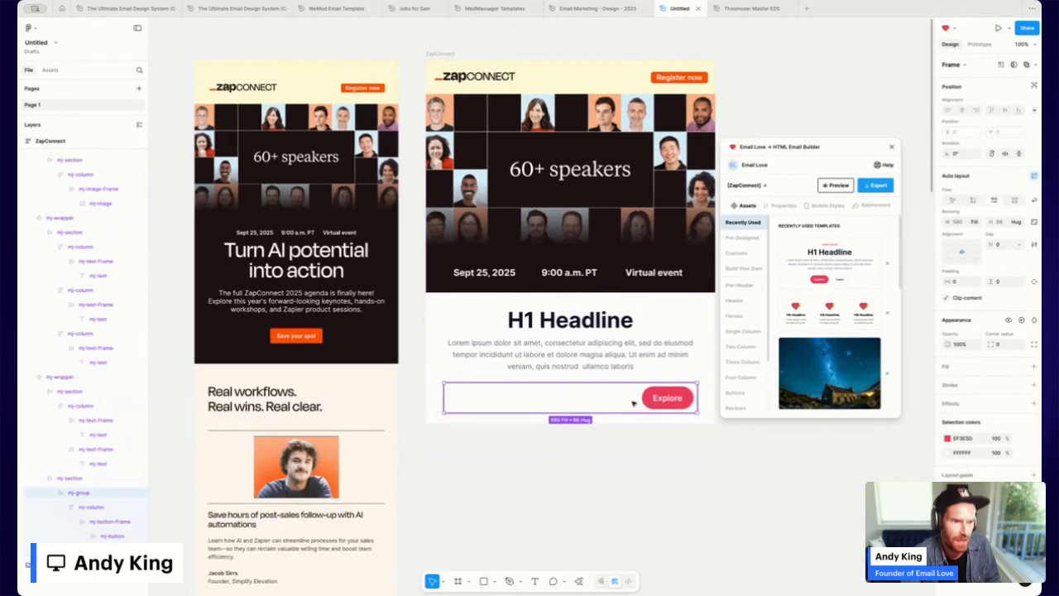
left_click(653, 399)
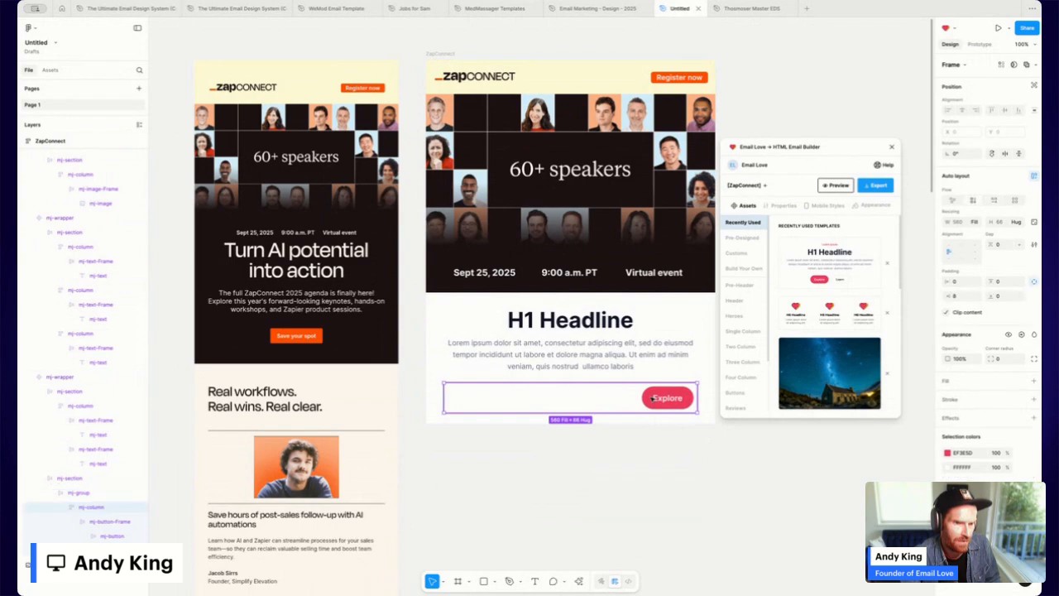
left_click(529, 405)
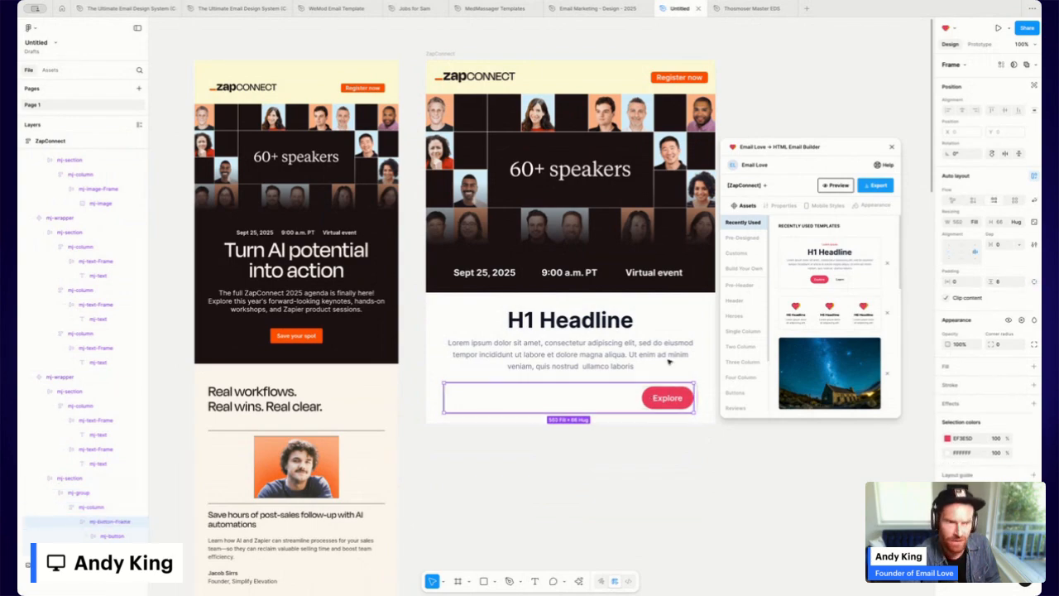
left_click(962, 252)
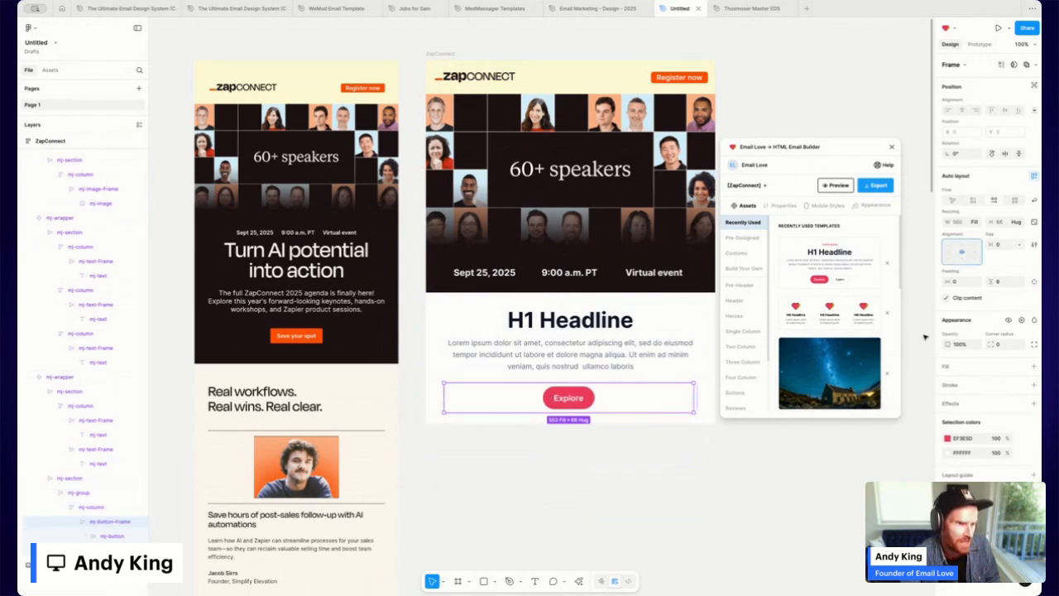
left_click(92, 506)
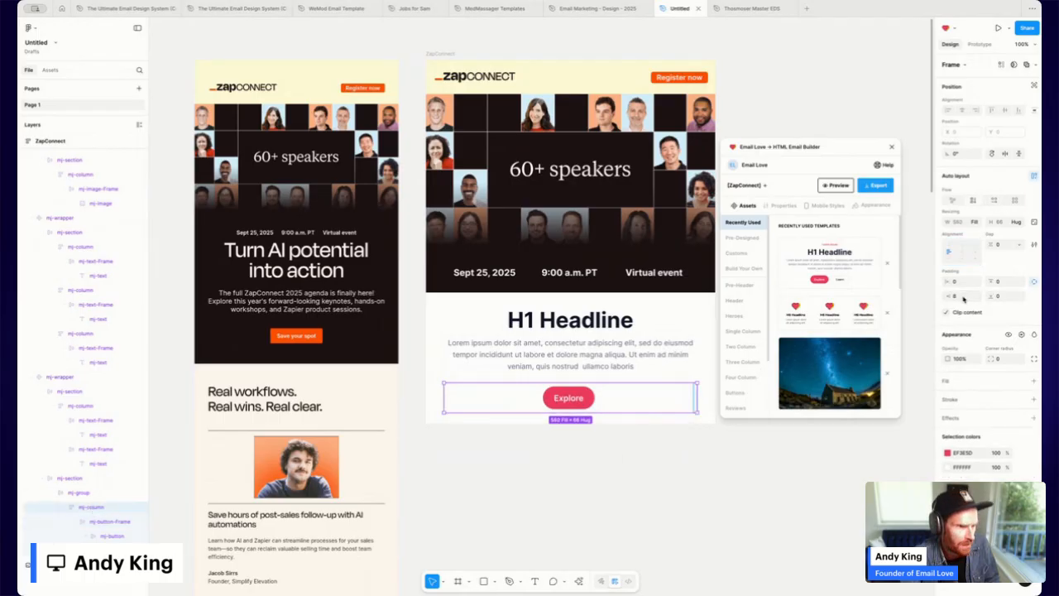
key("Return")
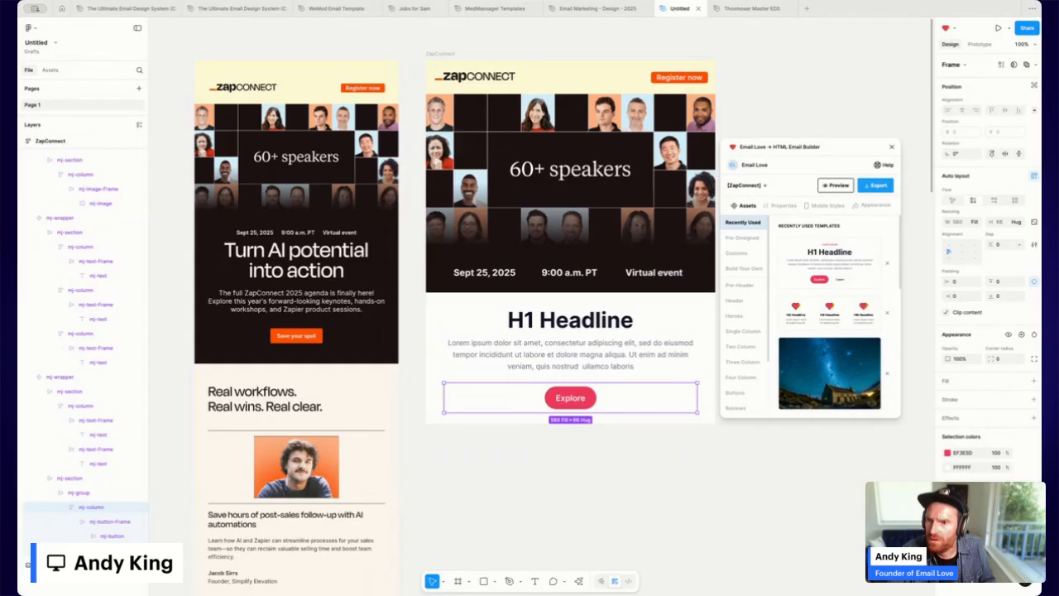
Replace the placeholder headline with 'Turn AI potential into action' and the paragraph with the ZapConnect agenda.
double_click(565, 326)
double_click(565, 324)
double_click(564, 323)
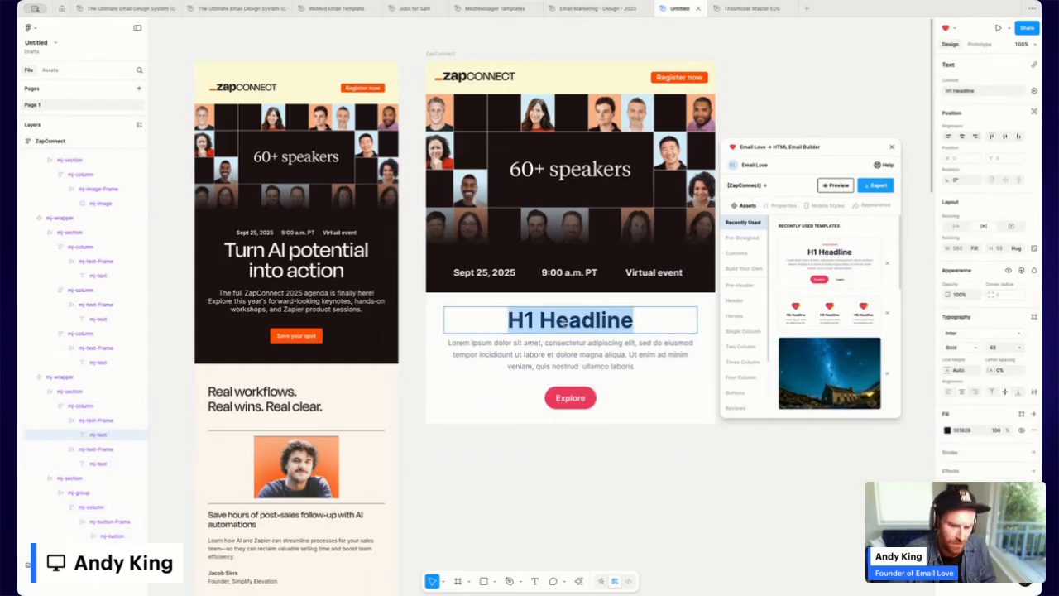
type("Turn AI potential into action")
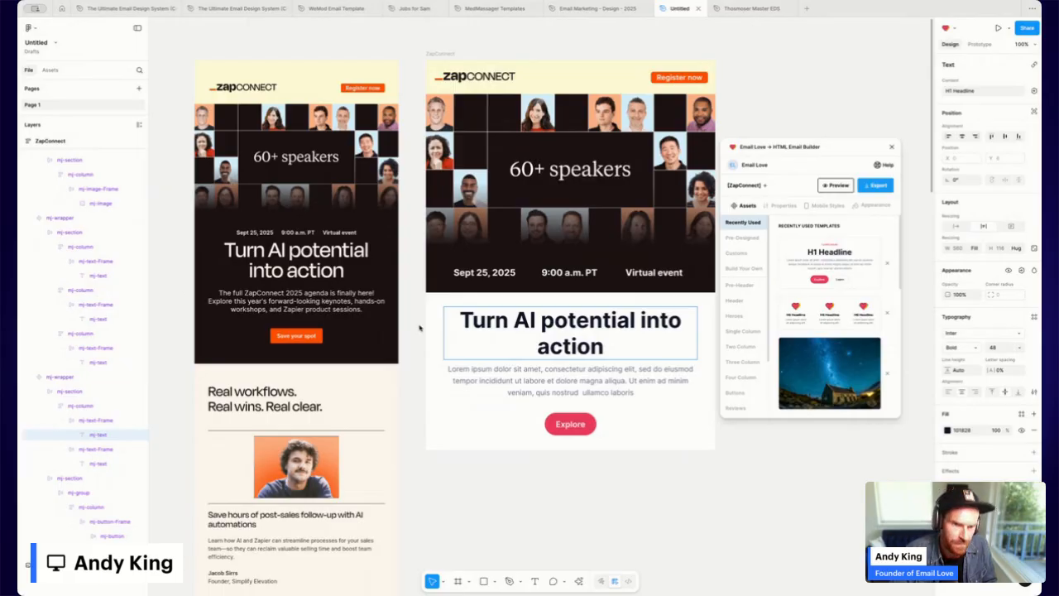
double_click(607, 381)
left_click(604, 381)
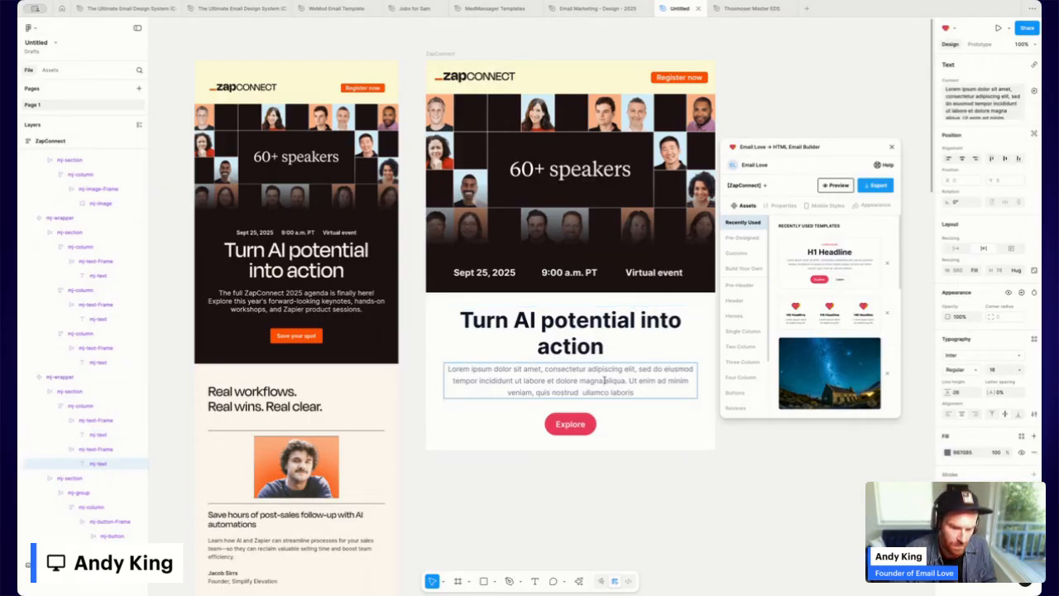
key("ctrl+a")
type("The full ZapConnect 2025 agenda is finally here! Explore this year's forward-looking keynotes, hands-on workshops, and Zapier product sessions.")
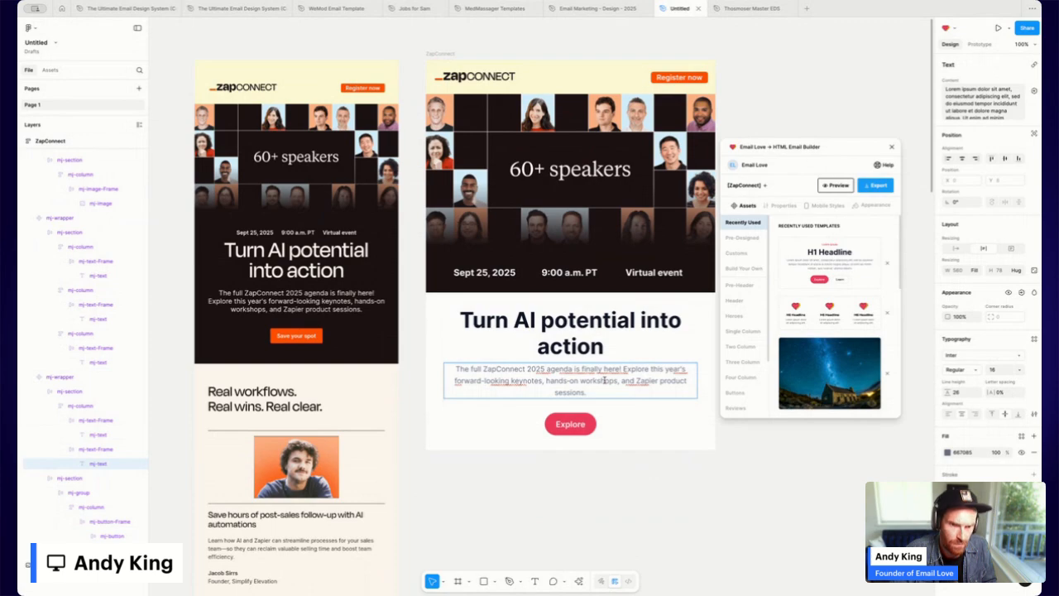
Widen the Explore button to about 212 and relabel it 'Save your spot'.
left_click(585, 424)
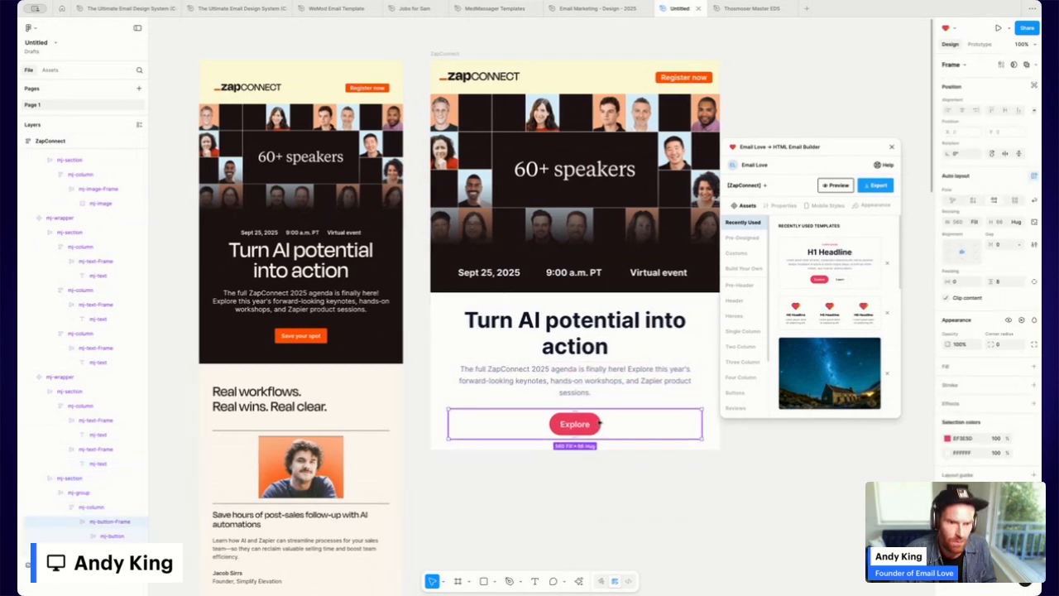
left_click(596, 423)
left_click_drag(601, 423, 626, 424)
double_click(572, 423)
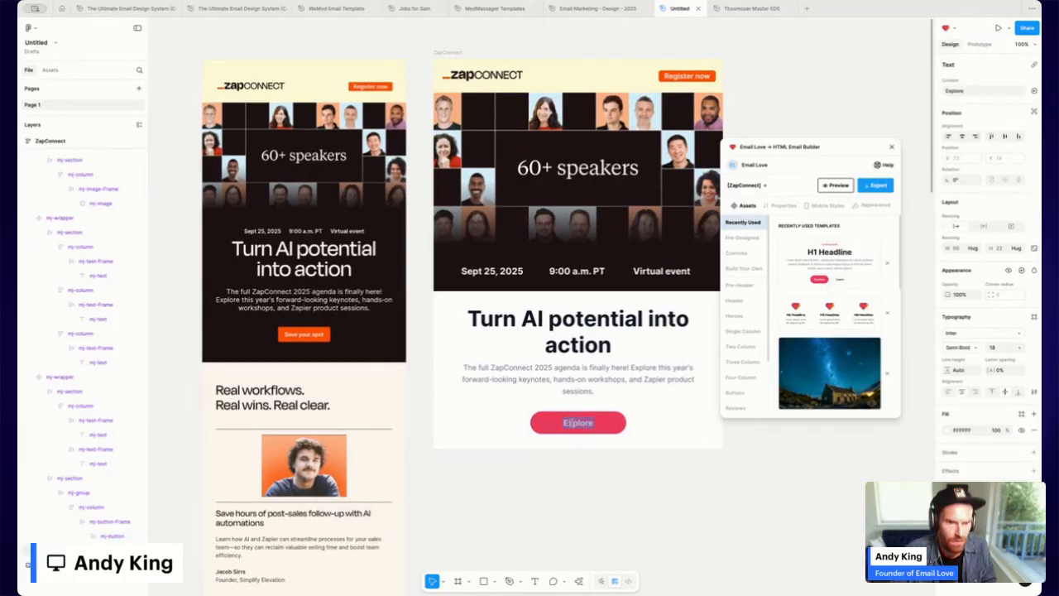
type("Save your spot")
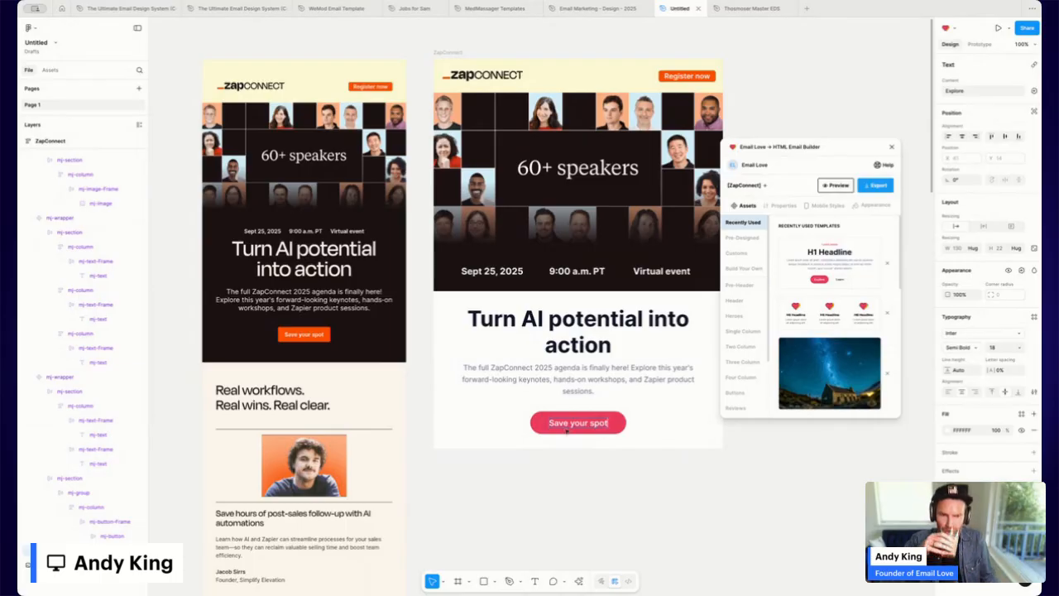
Fill the Save your spot button with orange FF5000 and set its corner radius to 5.
left_click(621, 423)
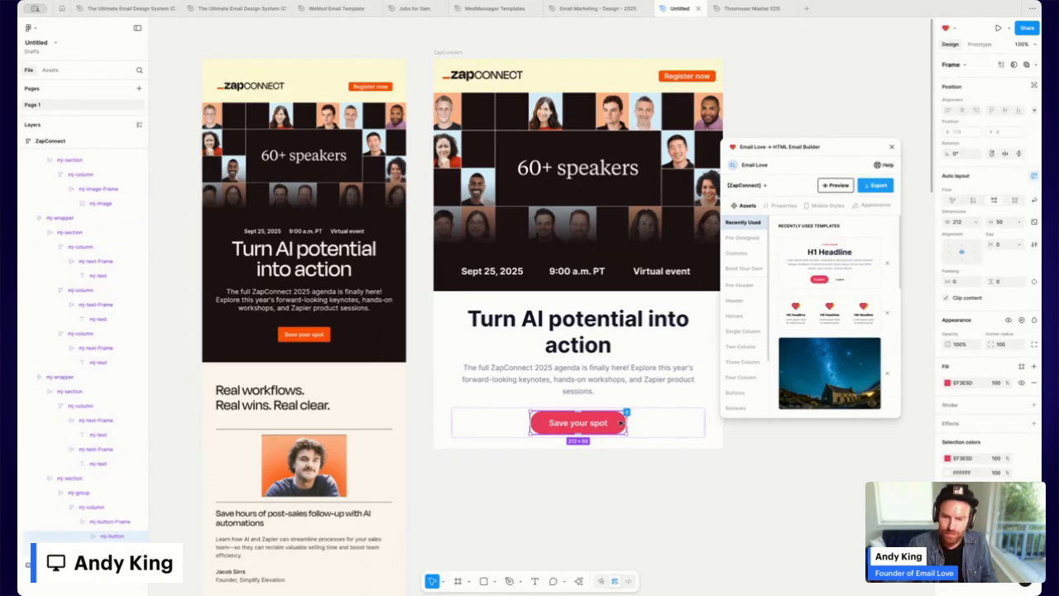
left_click(947, 383)
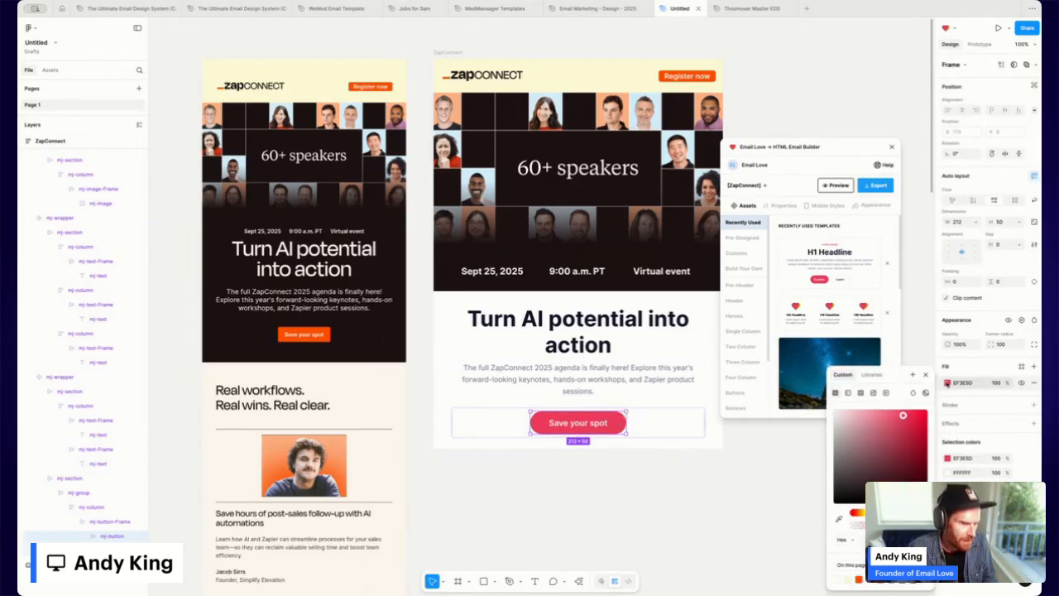
left_click(860, 578)
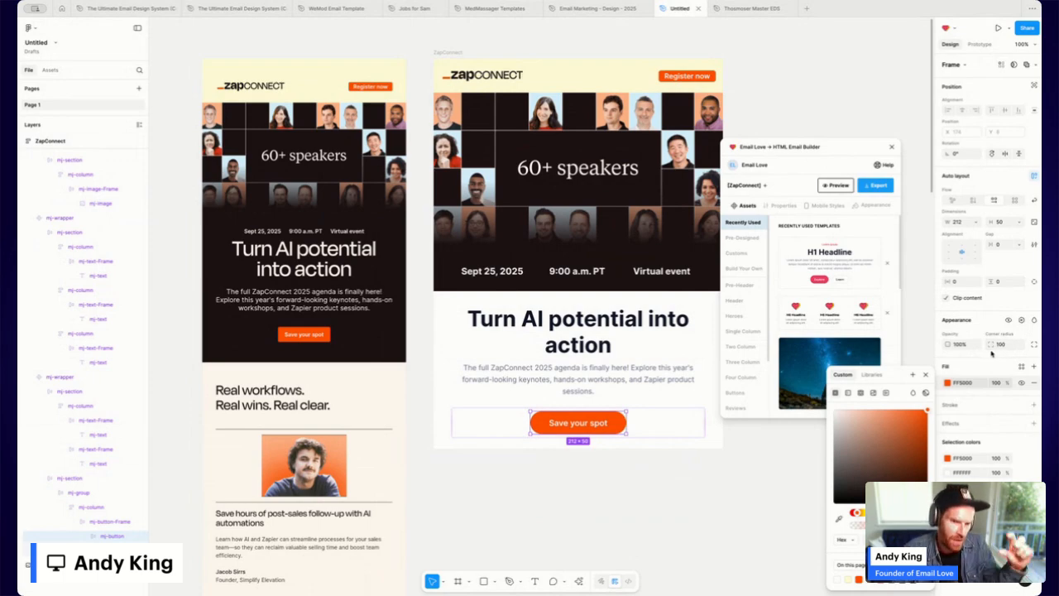
left_click(1007, 347)
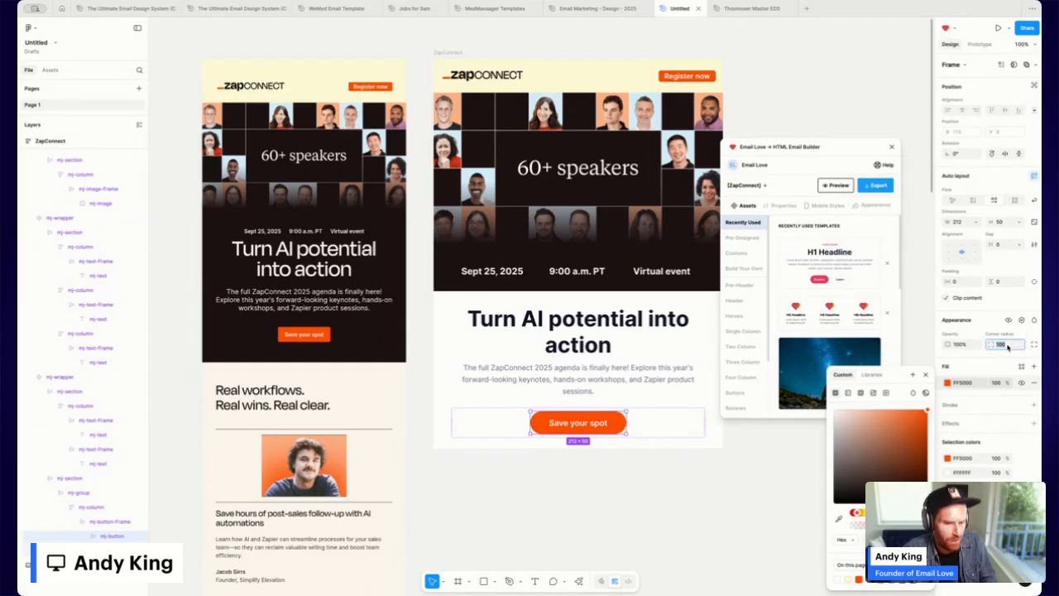
type("5")
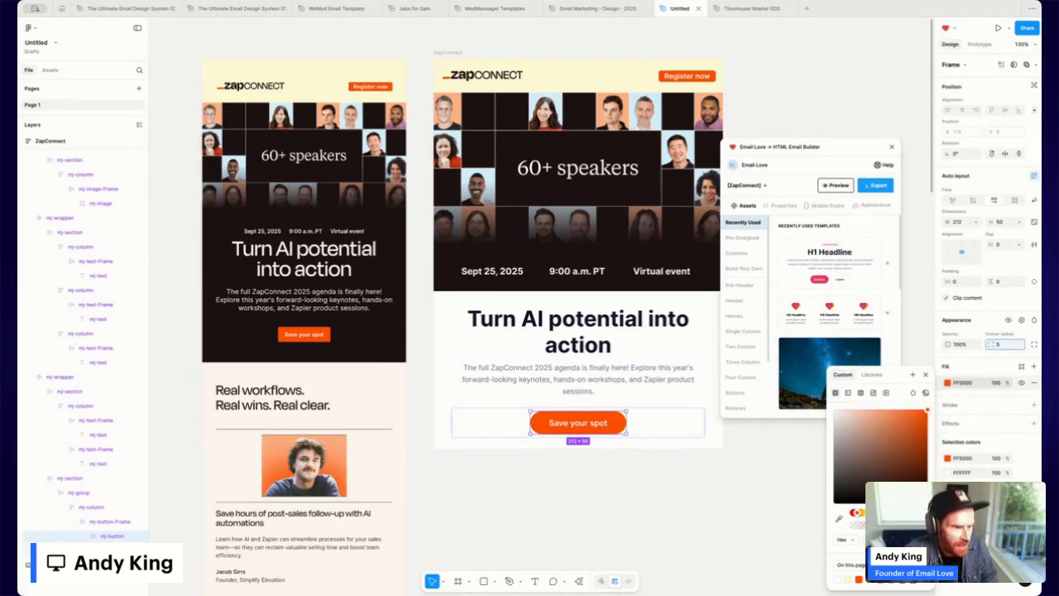
key("Return")
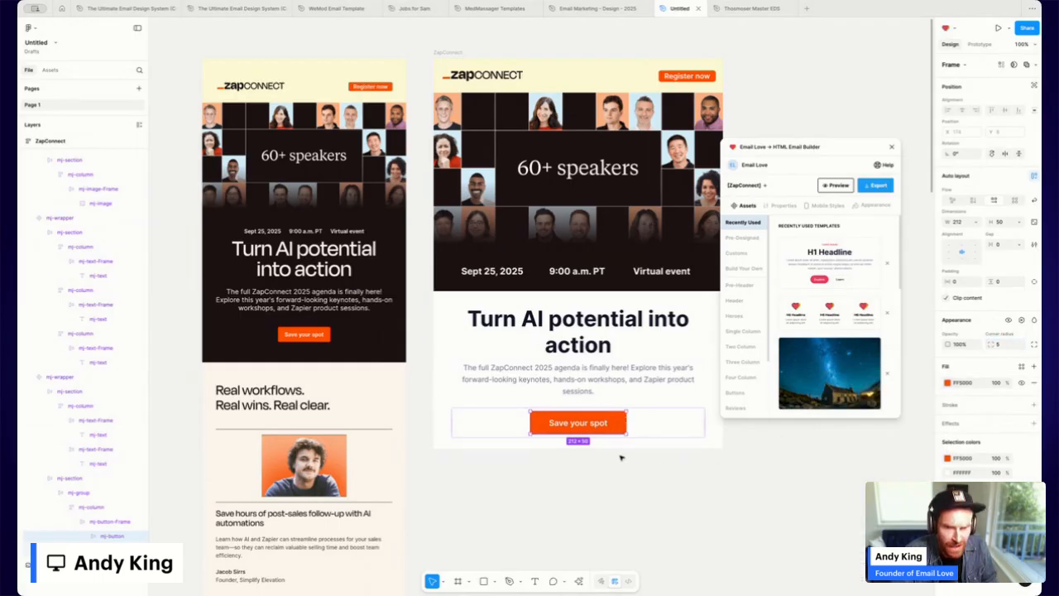
left_click(605, 468)
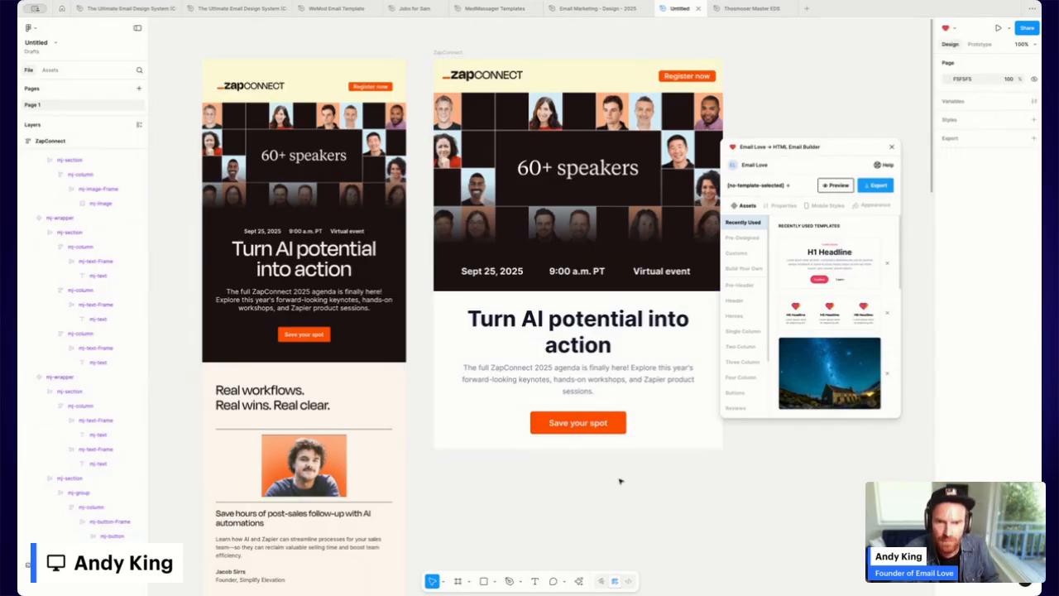
Give the headline section a dark 161515 background and turn the headline and paragraph text white.
left_click(663, 428)
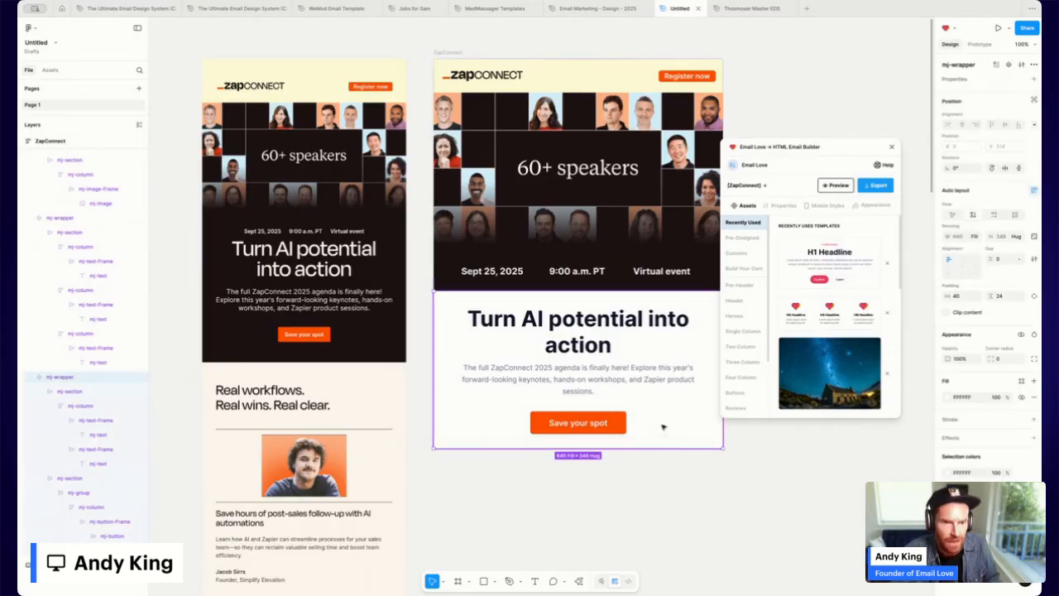
left_click(948, 398)
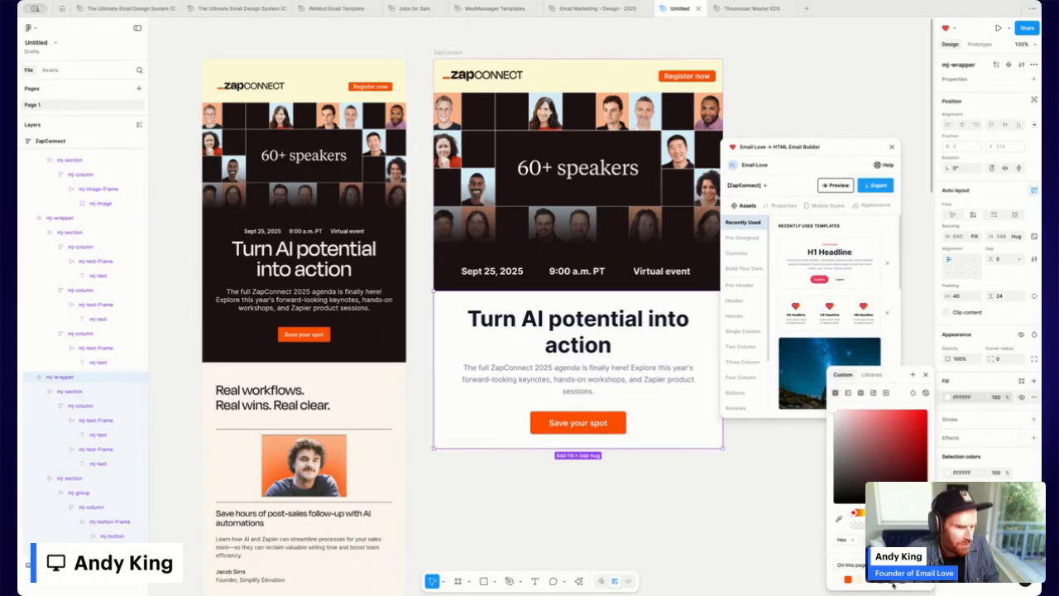
left_click(893, 583)
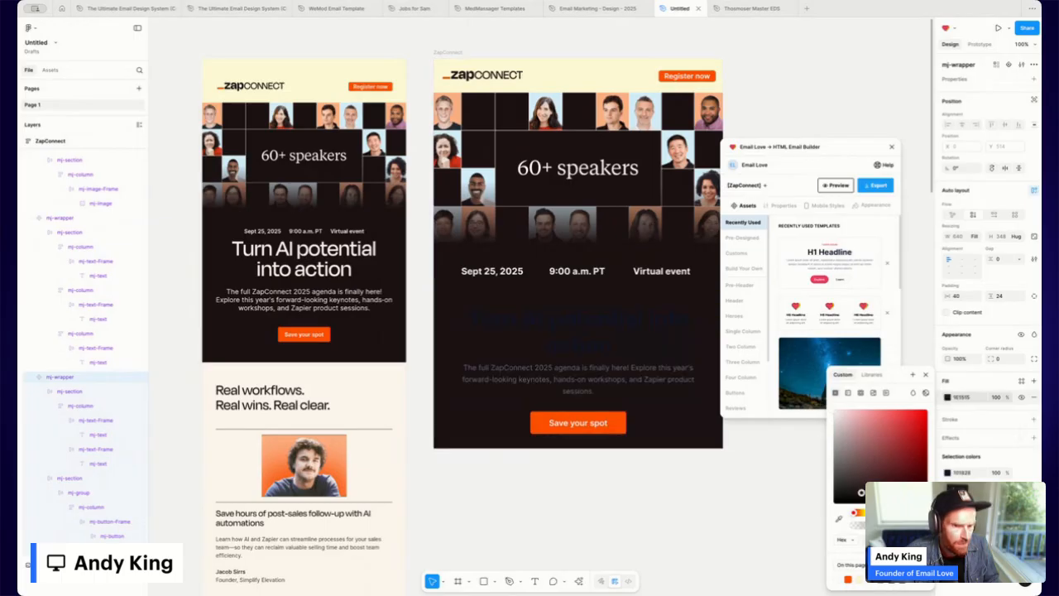
left_click(578, 331)
double_click(575, 330)
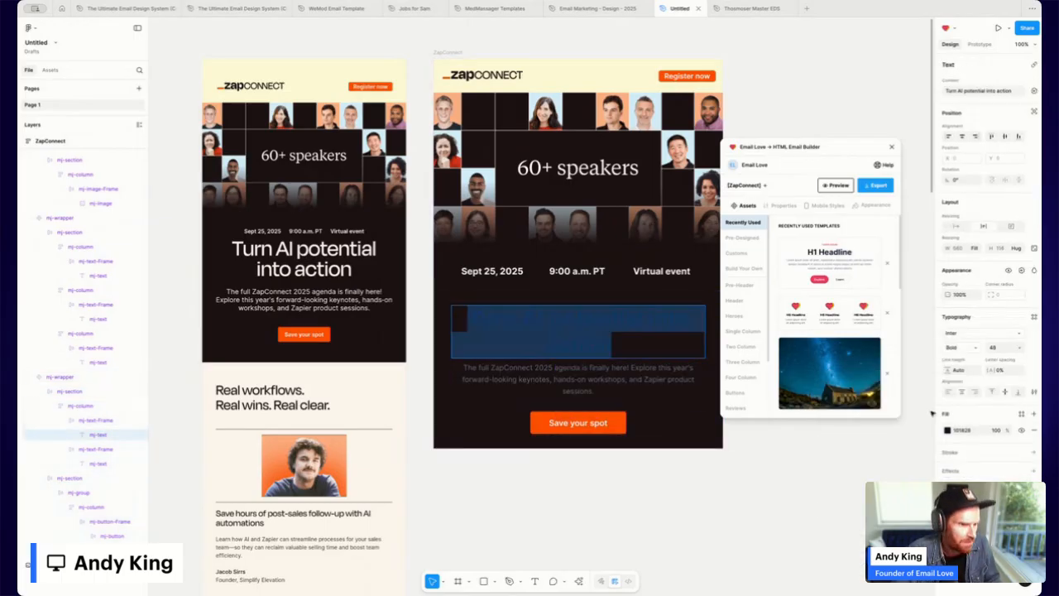
left_click(948, 431)
left_click_drag(881, 467, 829, 396)
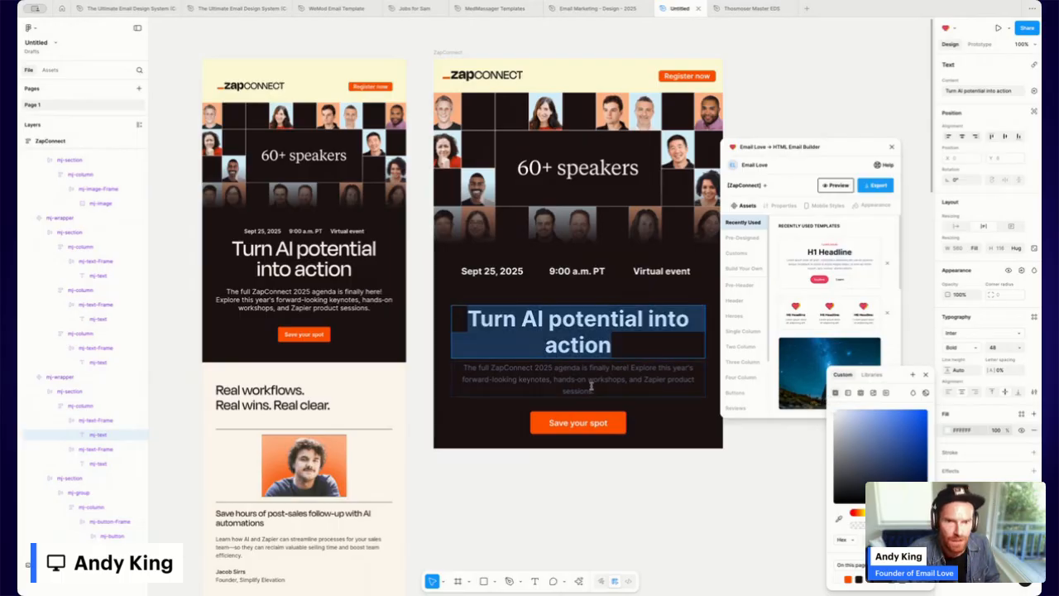
double_click(634, 378)
left_click(950, 453)
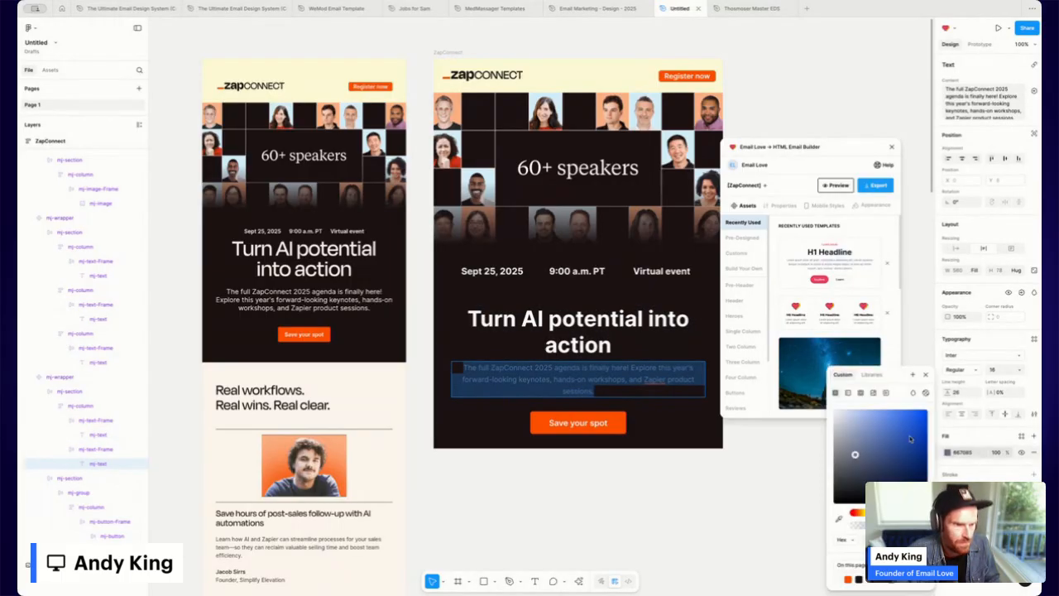
left_click_drag(909, 437, 814, 408)
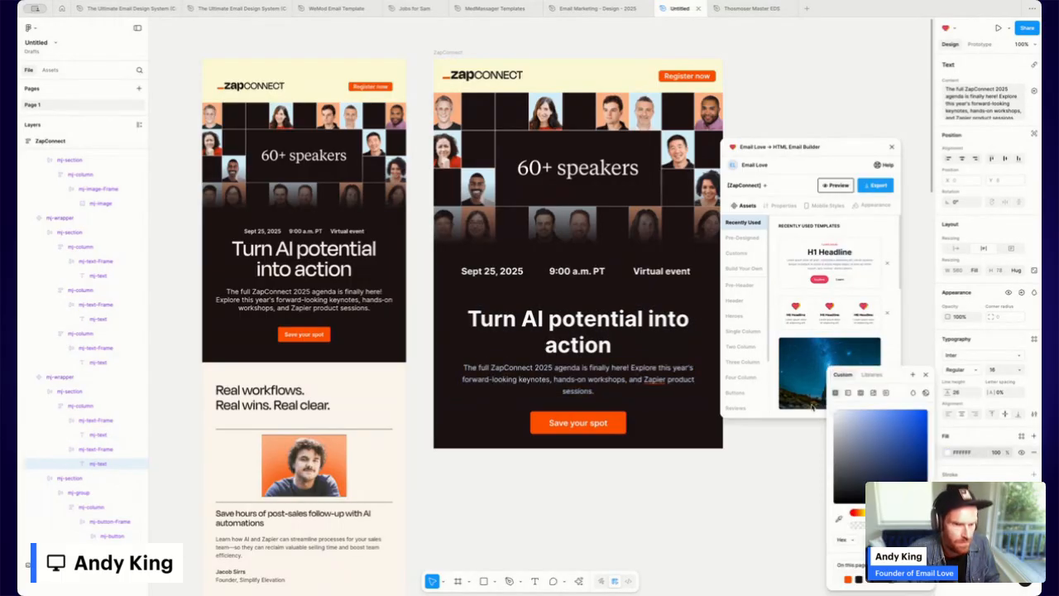
left_click(724, 492)
Try 55 horizontal padding on the section and set the paragraph font size to 20.
left_click(653, 363)
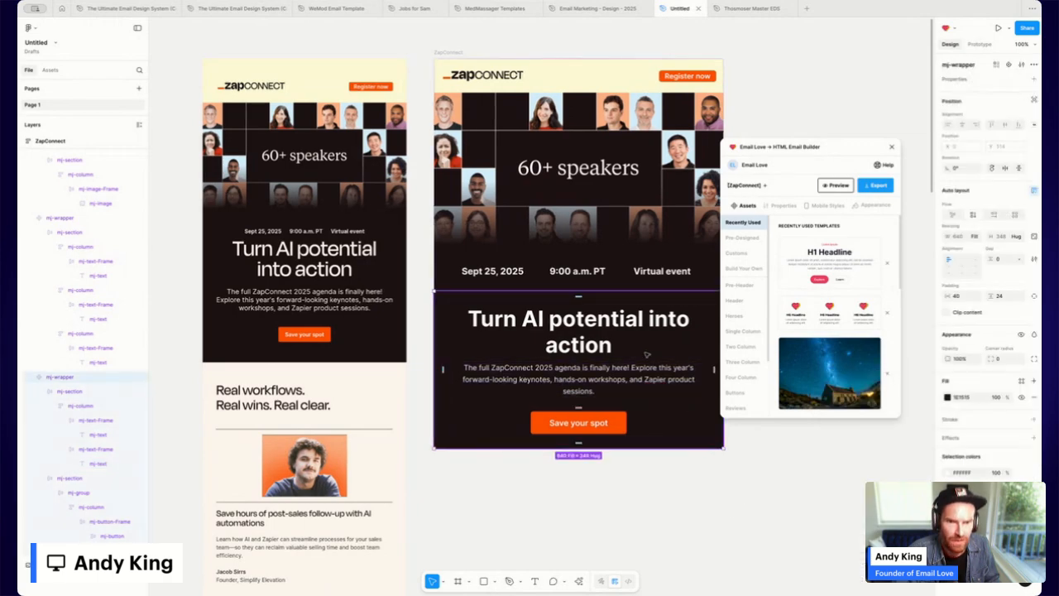
scroll(579, 331, "right", 2)
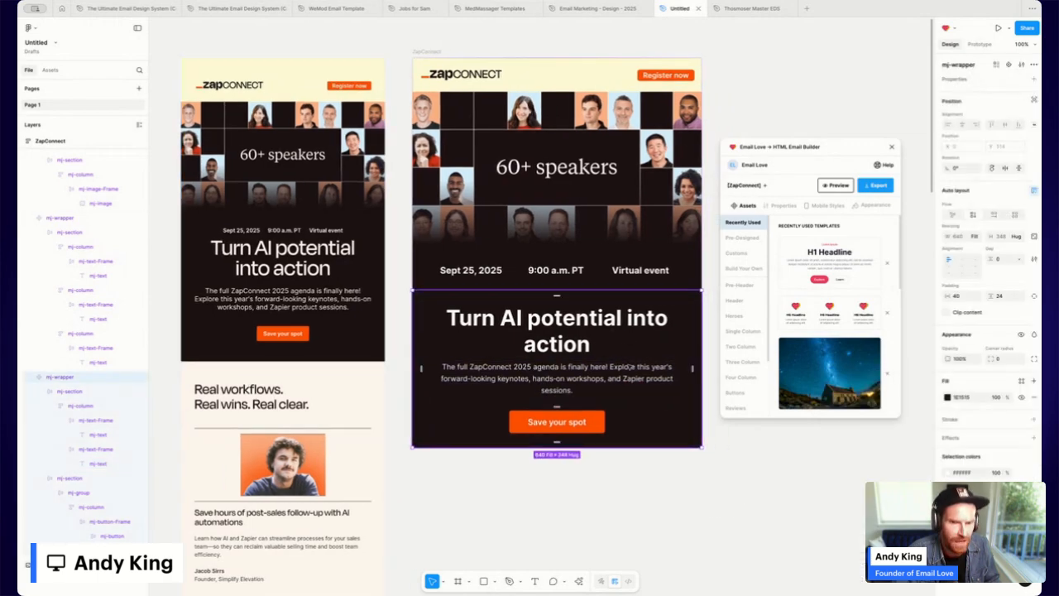
left_click(962, 297)
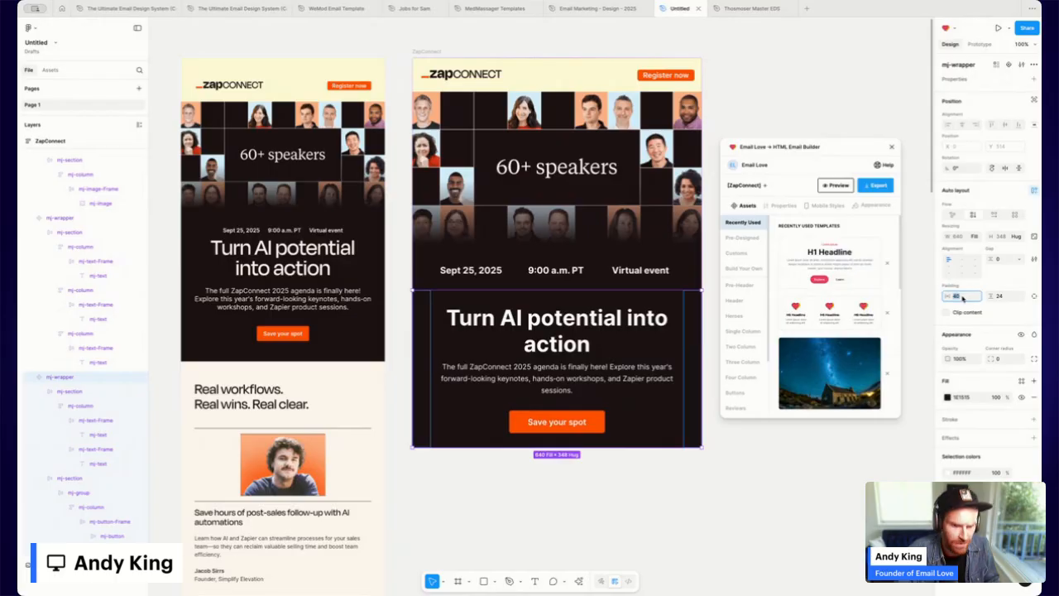
key("Return")
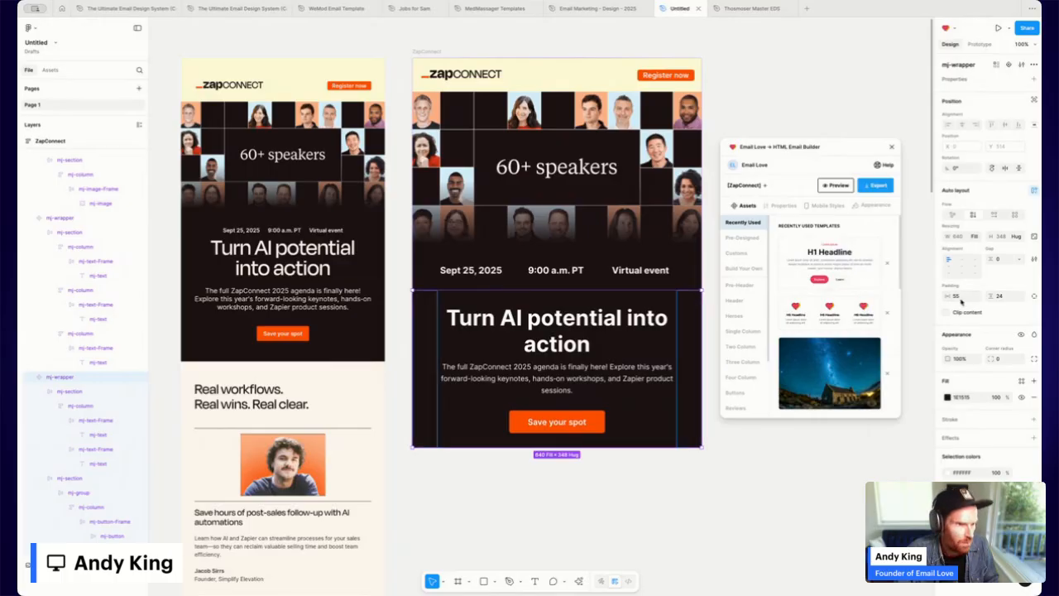
left_click(960, 295)
double_click(596, 374)
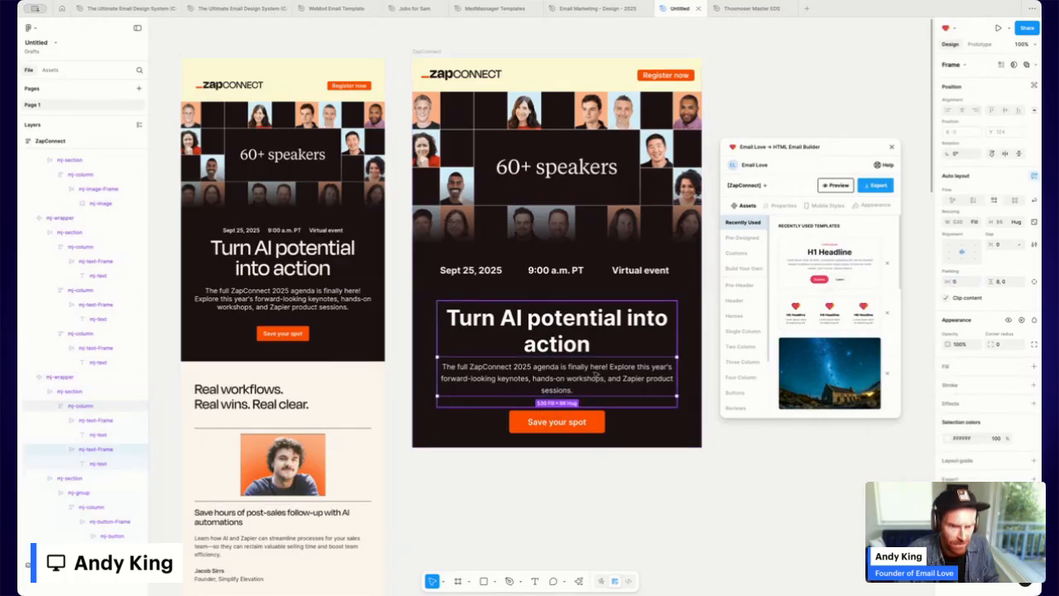
double_click(596, 374)
left_click(1008, 370)
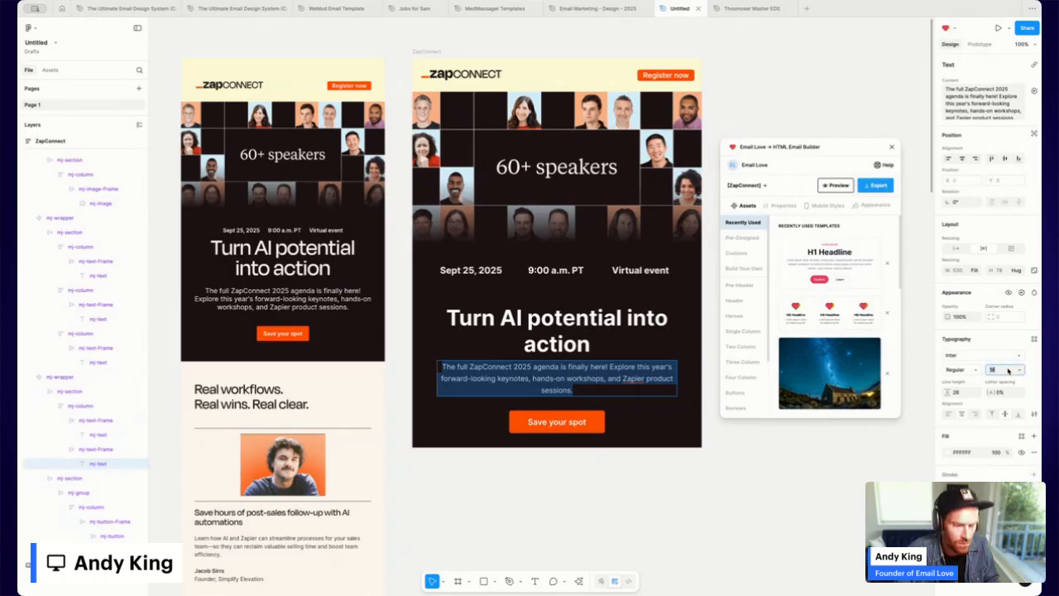
type("20")
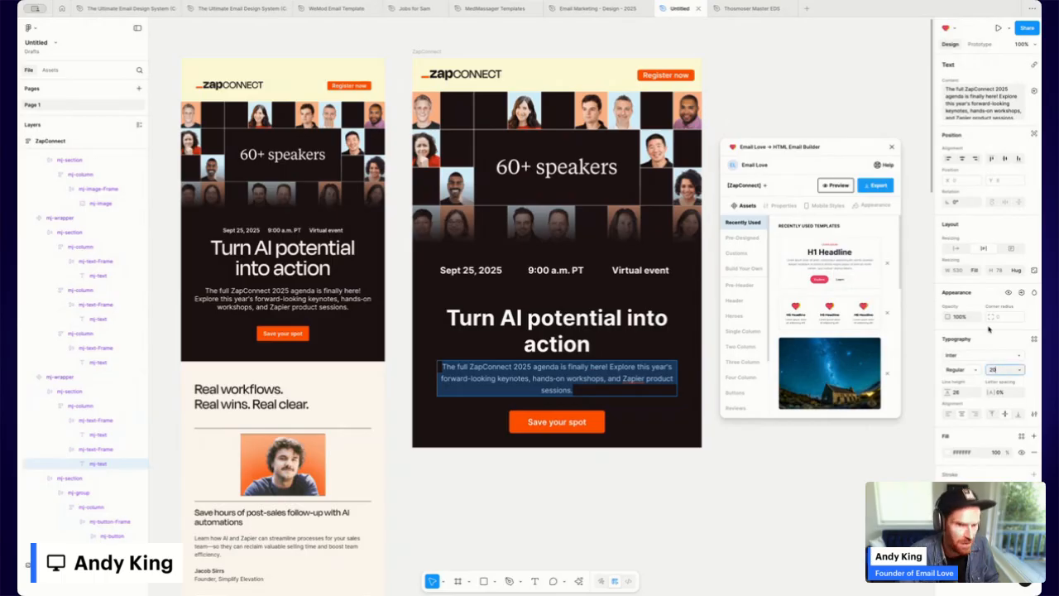
key("Return")
Set the dark section's horizontal padding to 60, undoing an accidental 65 right padding.
double_click(547, 343)
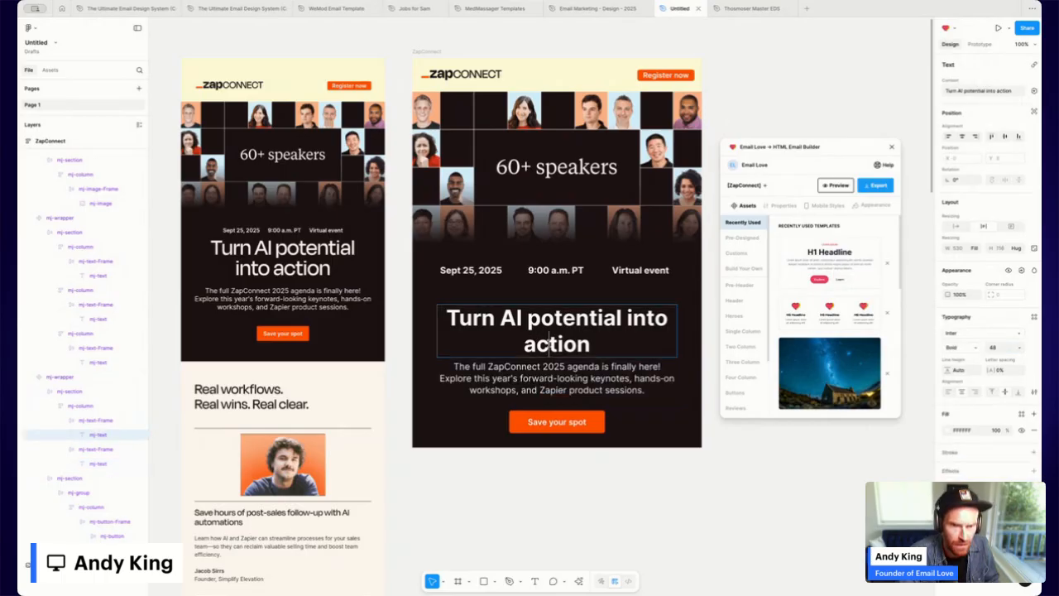
left_click(689, 396)
left_click(961, 295)
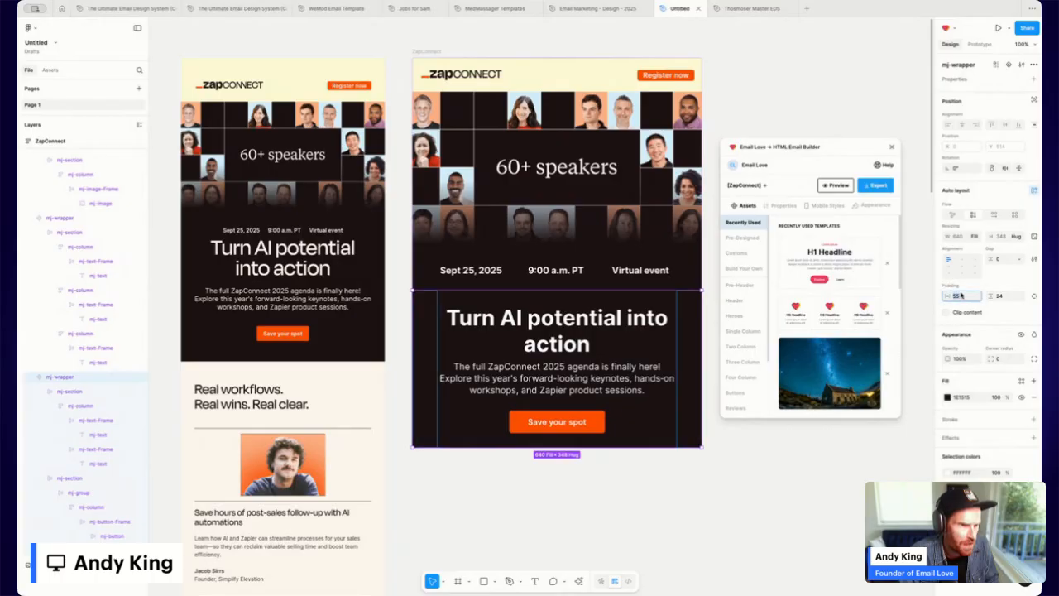
type("60")
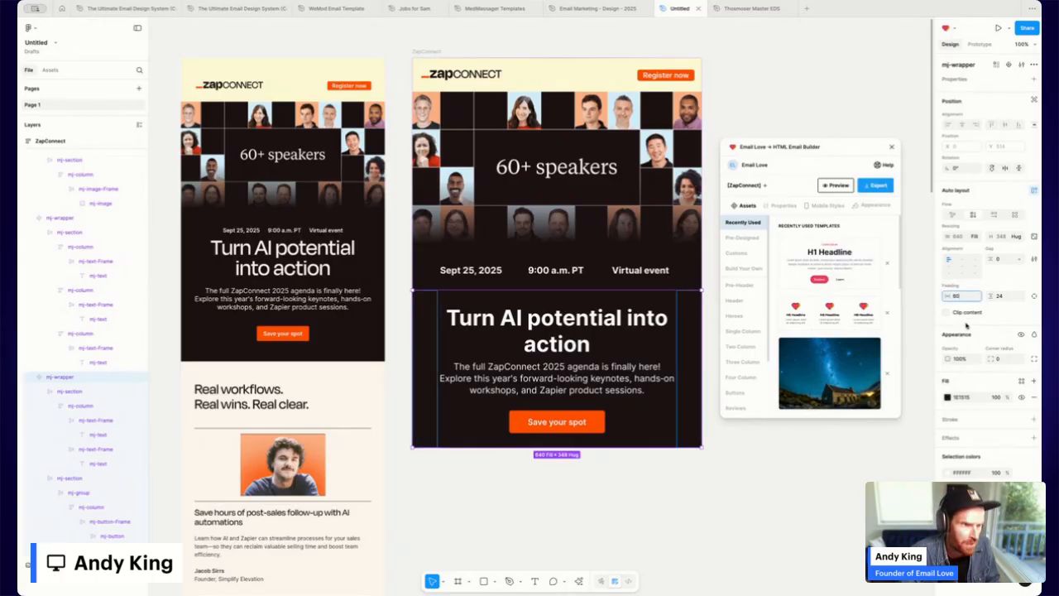
key("Return")
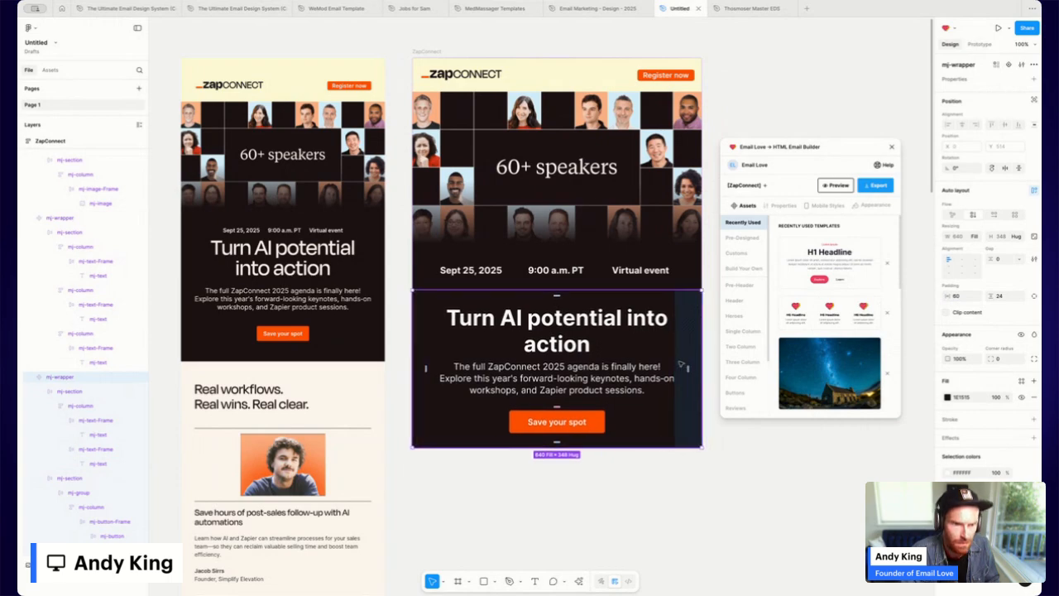
left_click_drag(687, 366, 685, 366)
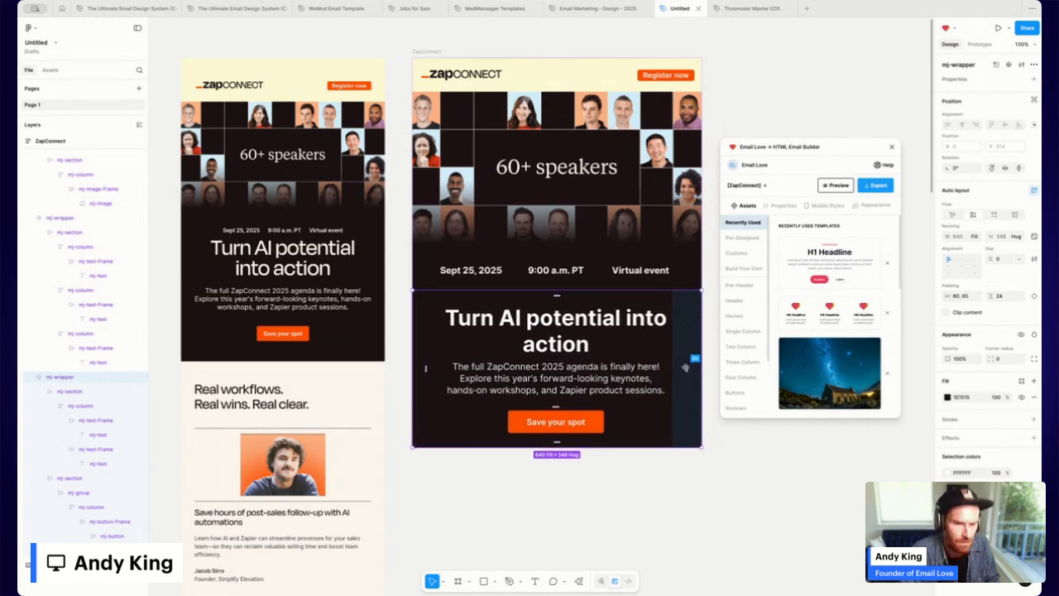
key("super+z")
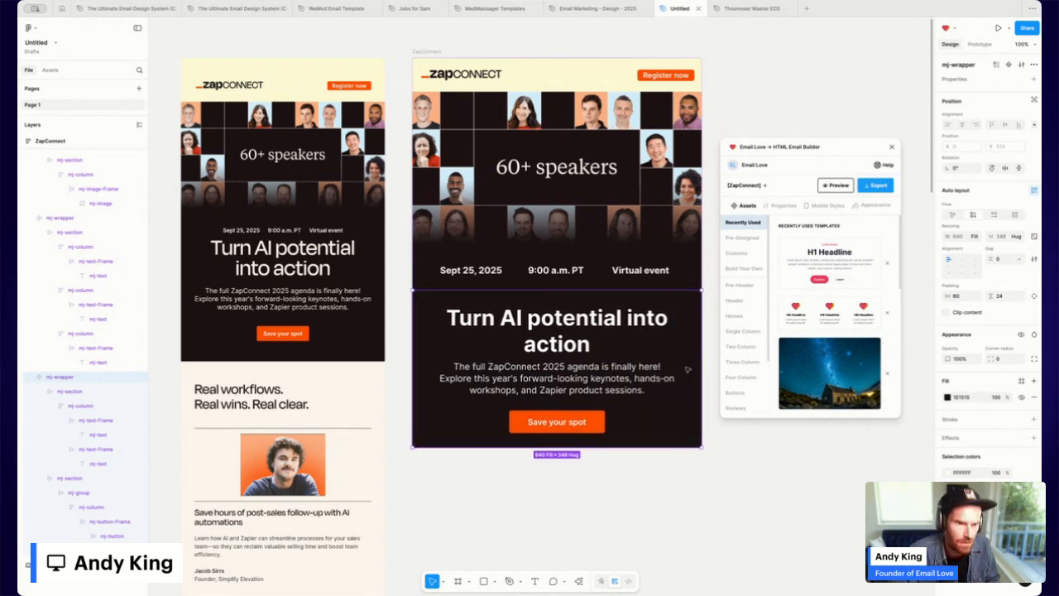
left_click(964, 299)
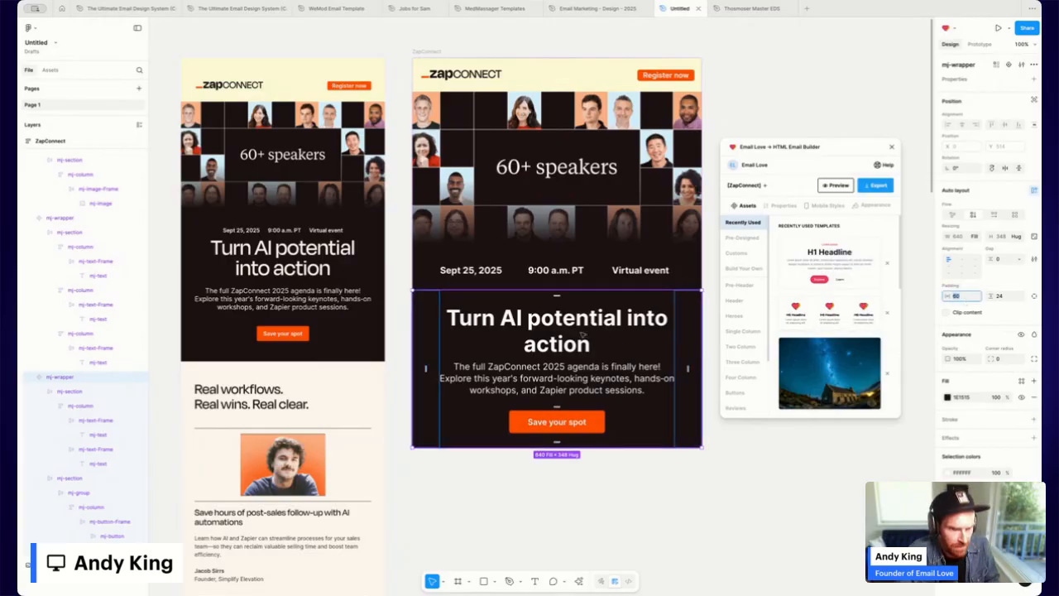
left_click(629, 317)
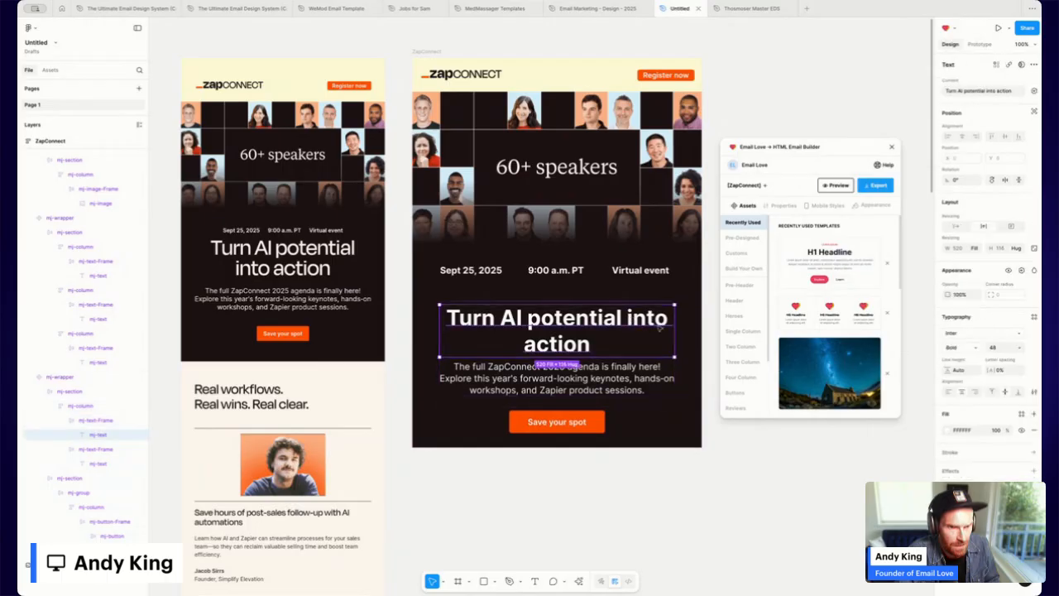
left_click(698, 335)
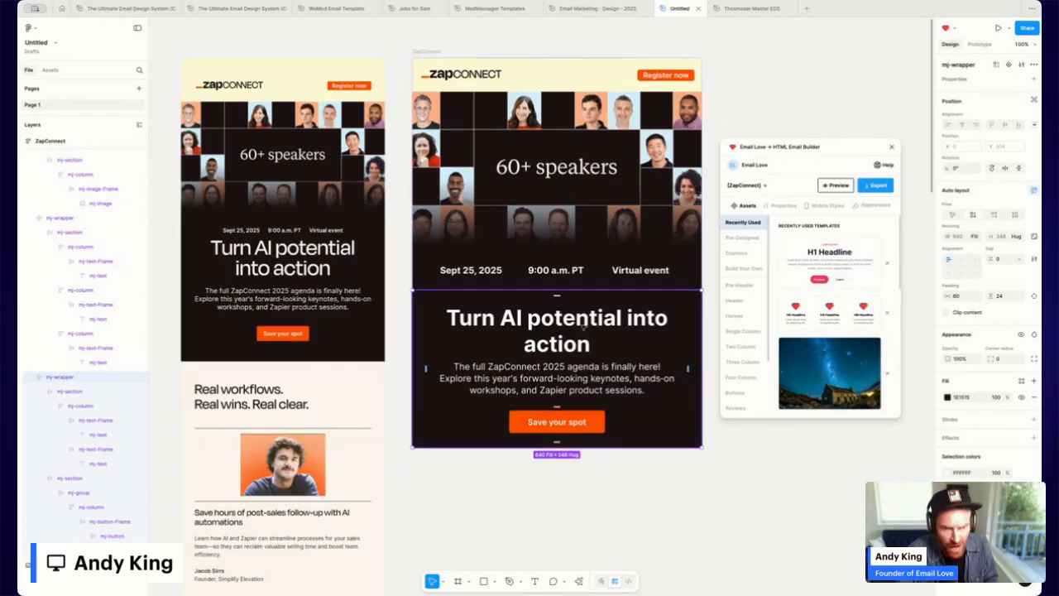
Try a line break in the headline, then set the section's horizontal padding to 70.
double_click(630, 318)
double_click(627, 317)
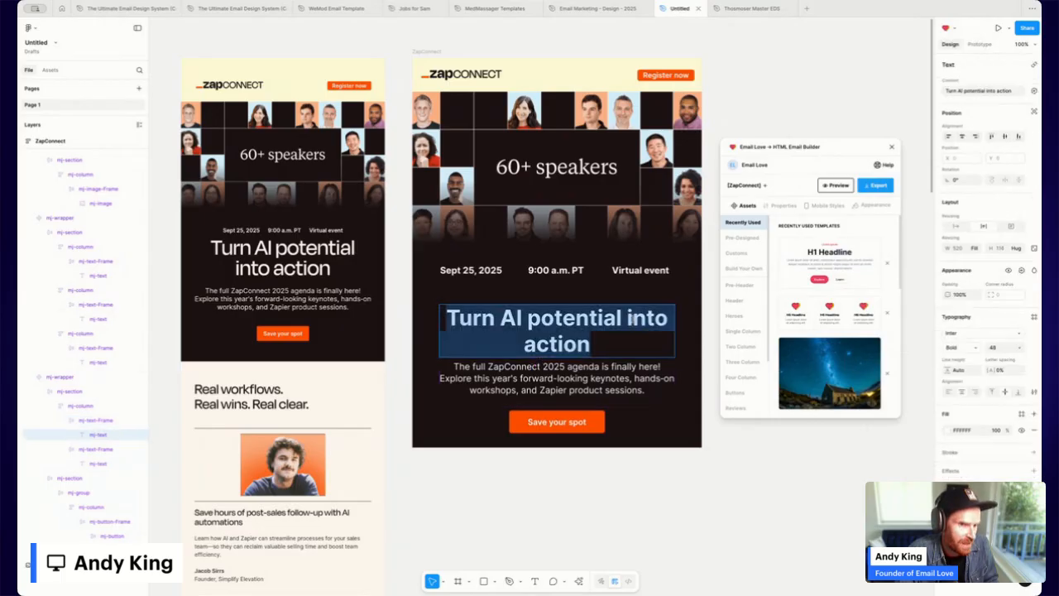
key("Escape")
key("Return")
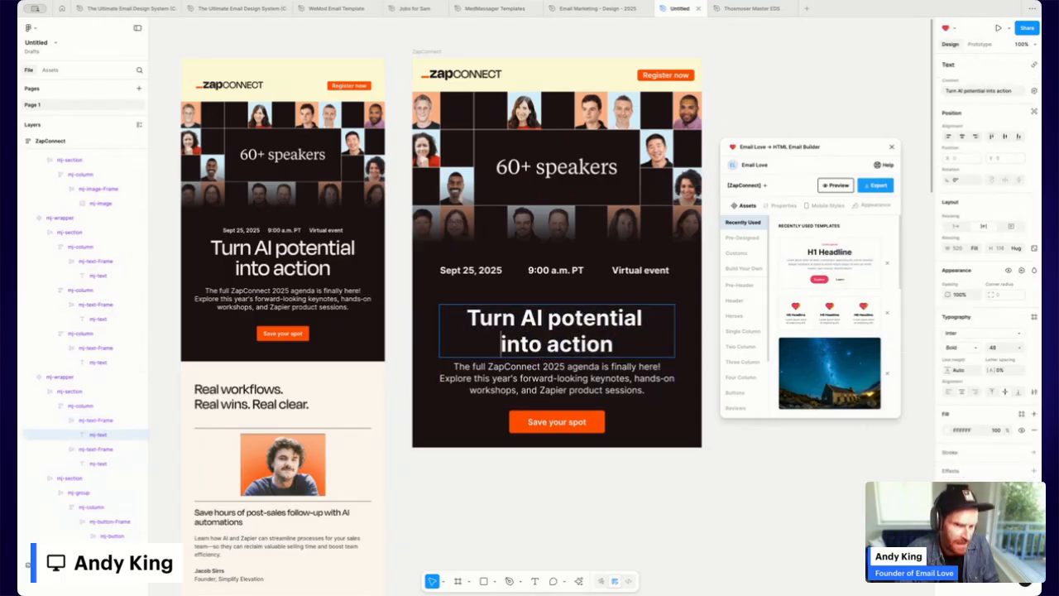
key("BackSpace")
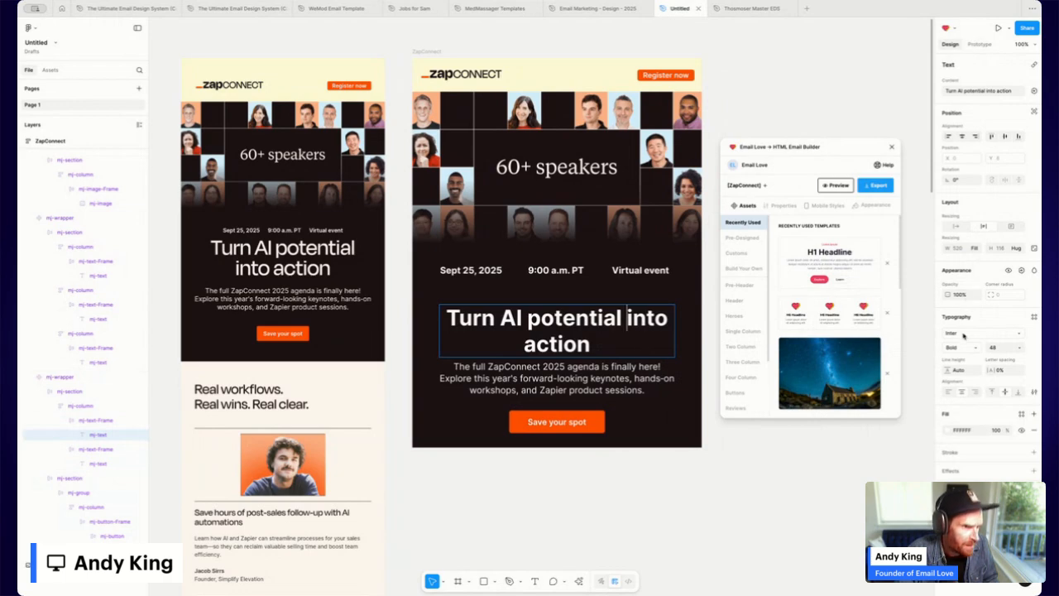
key("Escape")
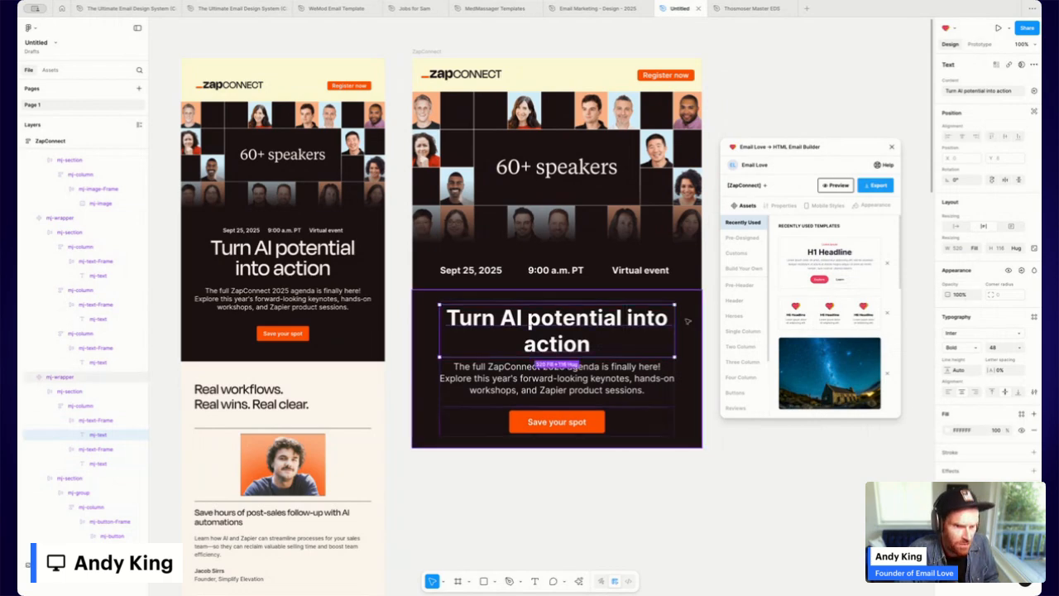
left_click(687, 321)
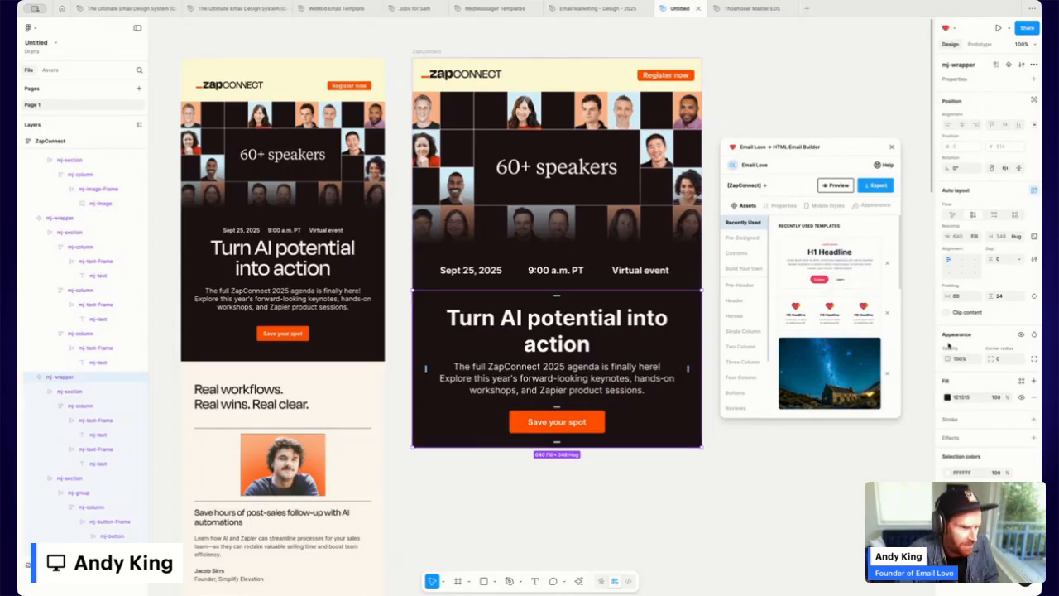
left_click(957, 296)
type("6")
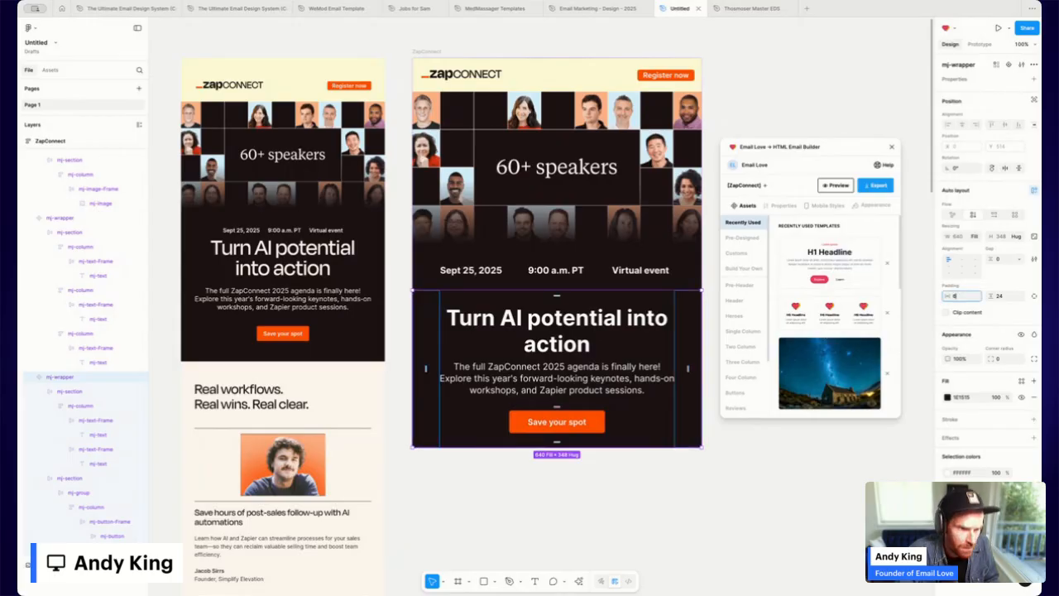
type("5")
key("Return")
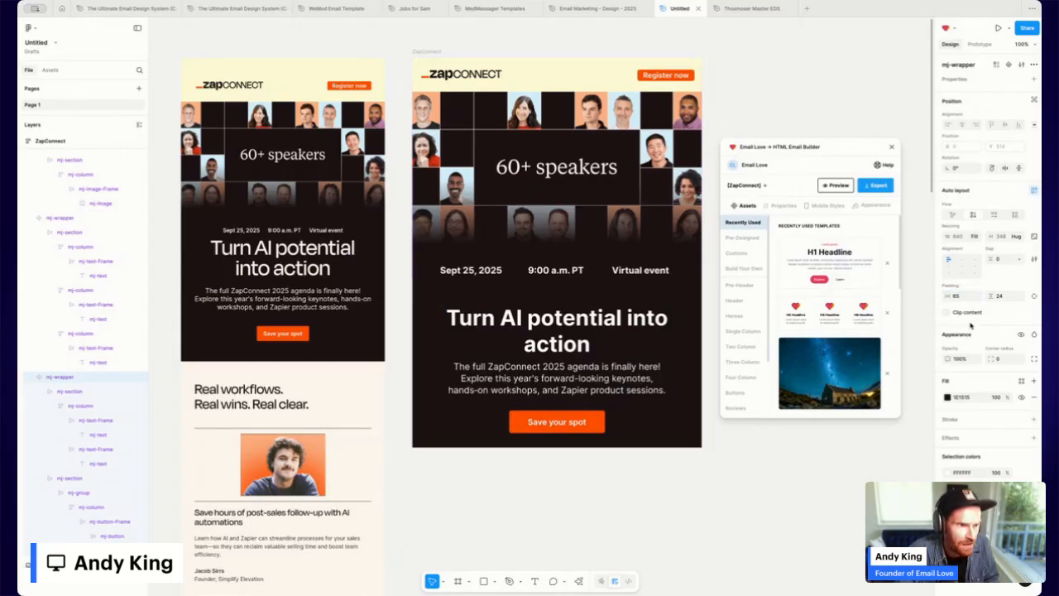
left_click(959, 296)
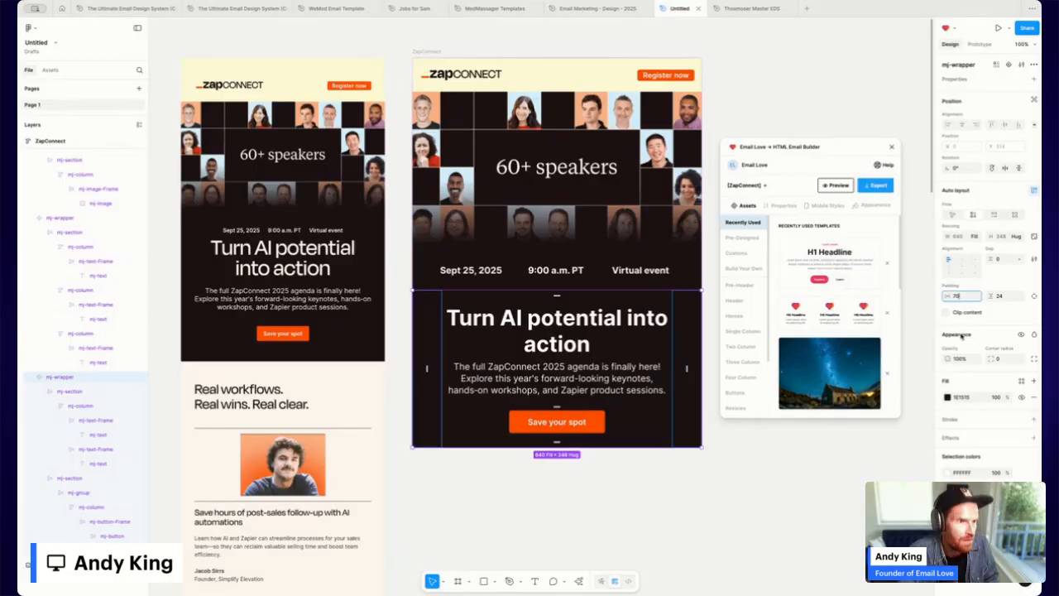
key("Return")
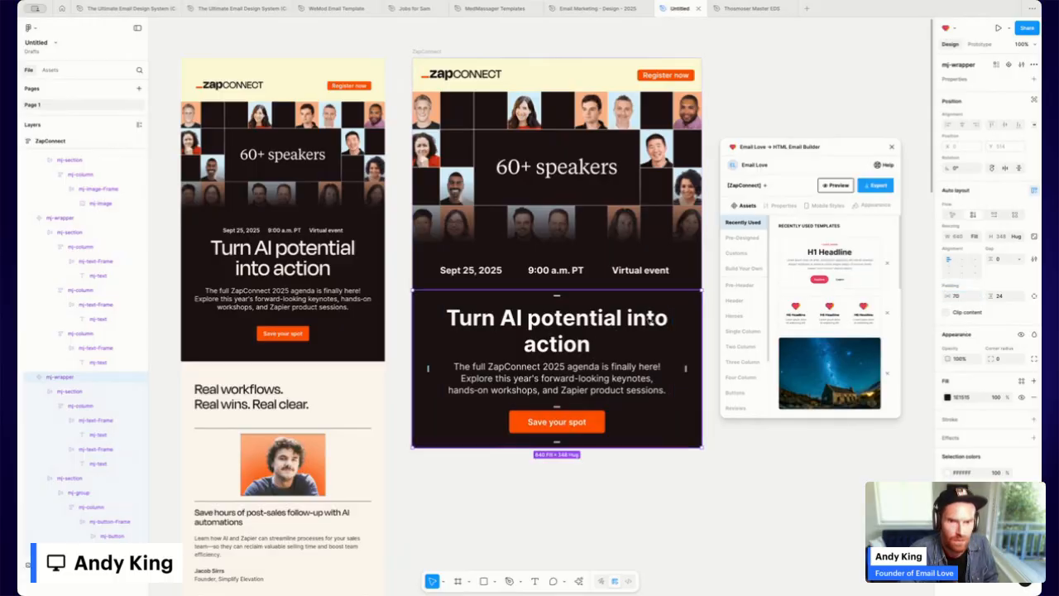
Enlarge the headline text to font size 55.
left_click(479, 324)
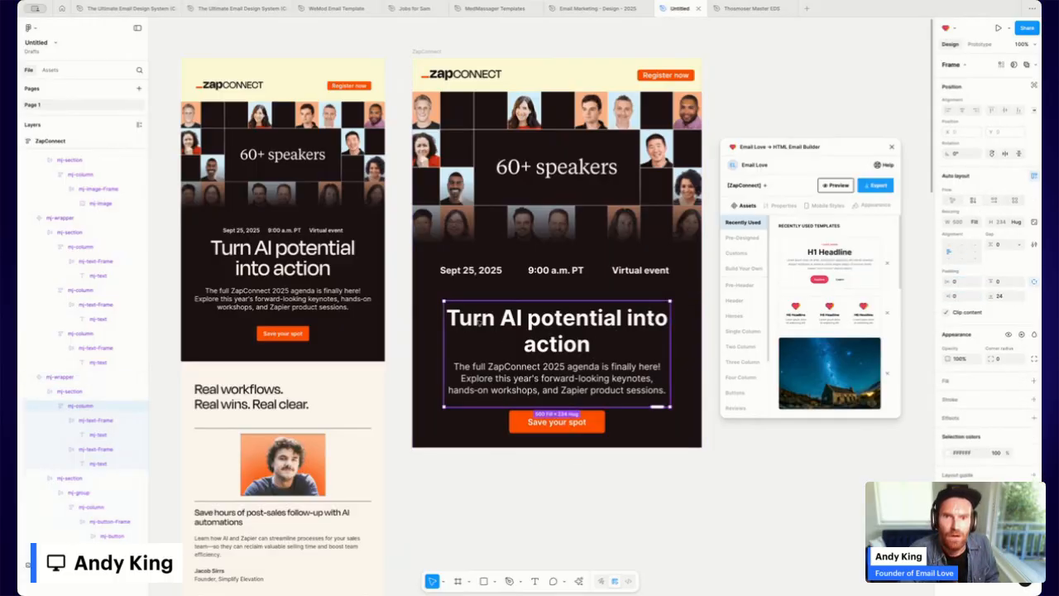
double_click(479, 324)
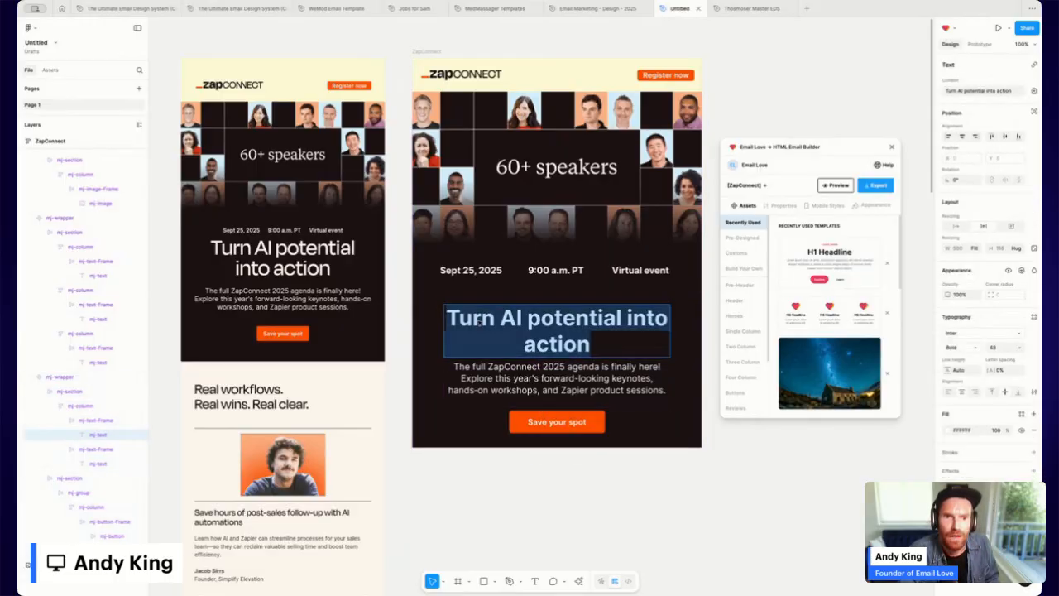
left_click(997, 350)
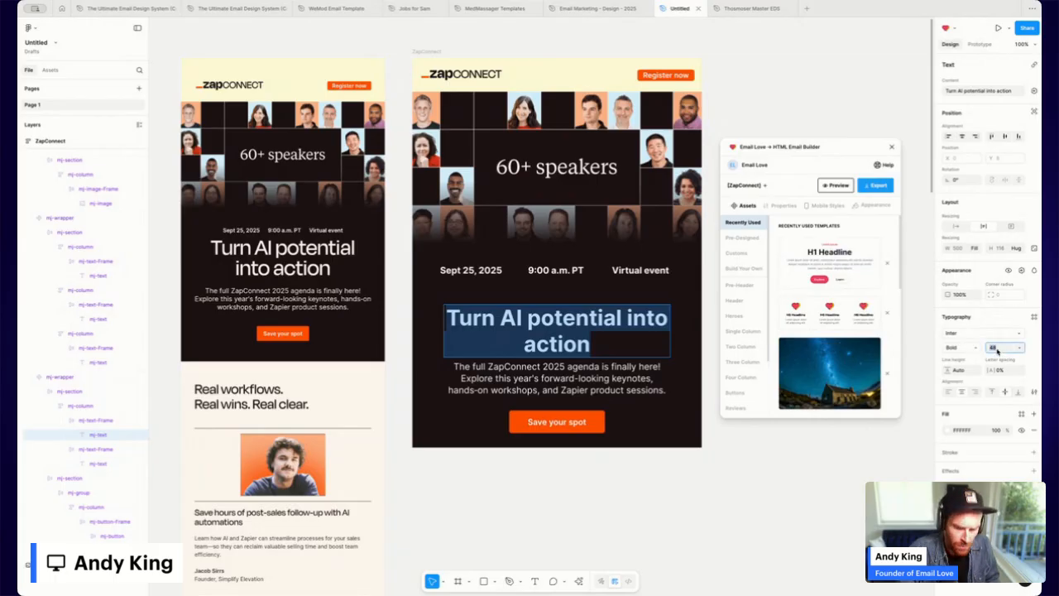
type("55")
key("Return")
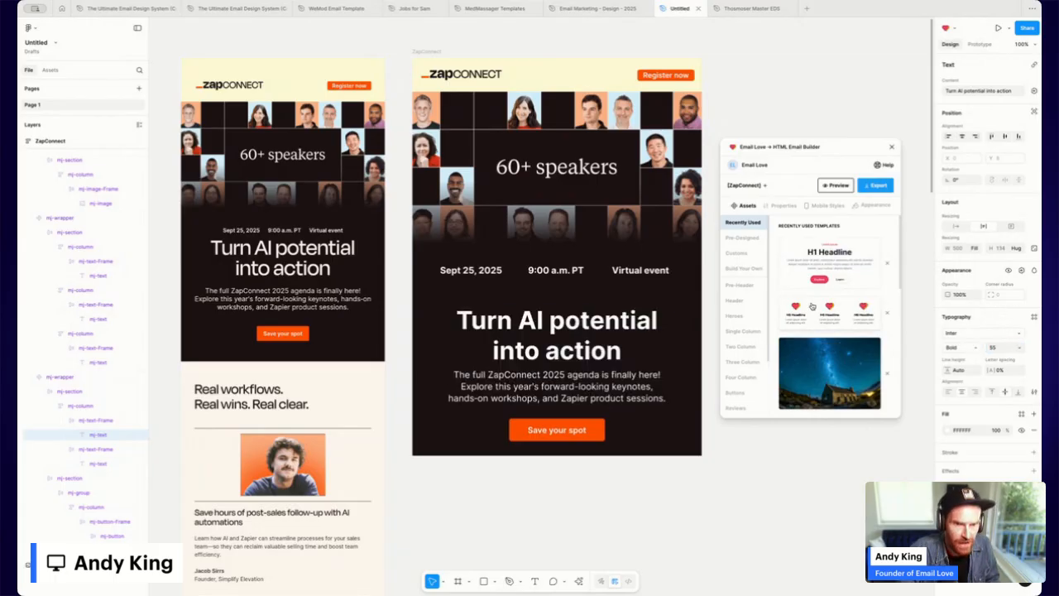
left_click(585, 295)
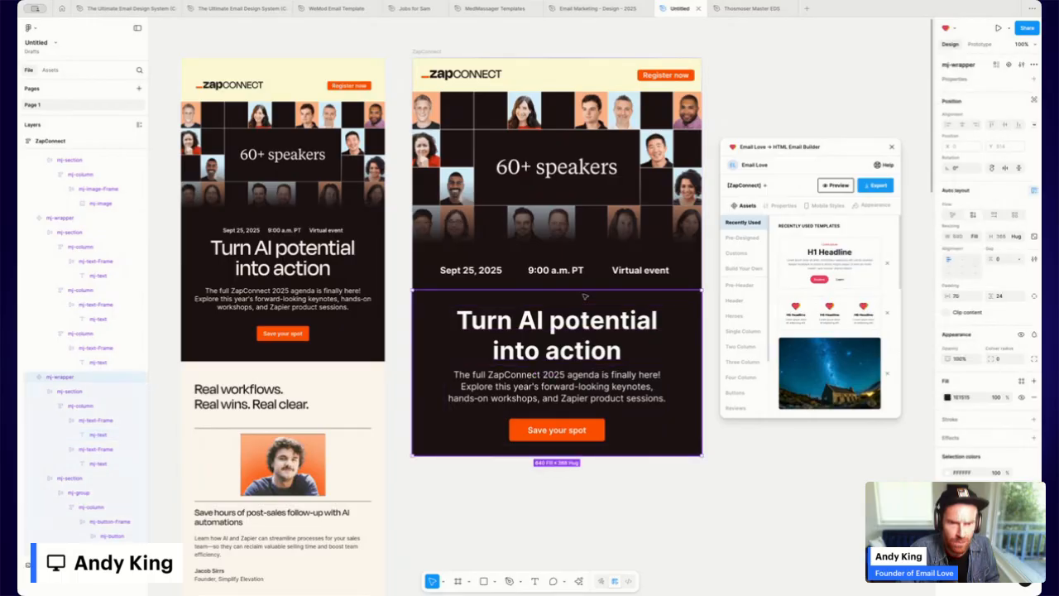
Set the headline section's top padding and the date row's bottom padding to 0.
left_click(1034, 295)
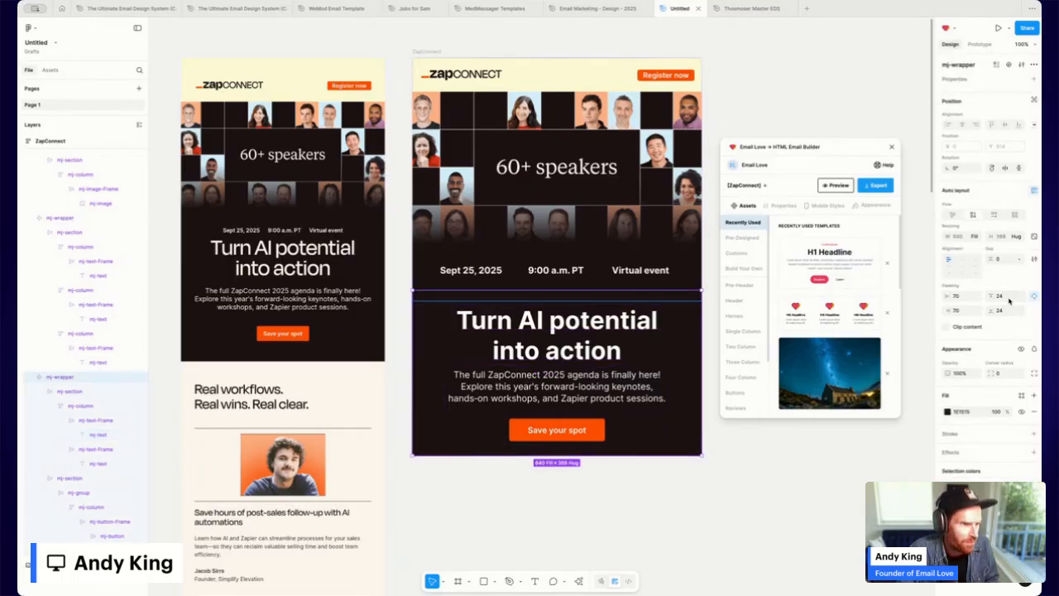
left_click(1006, 296)
type("0")
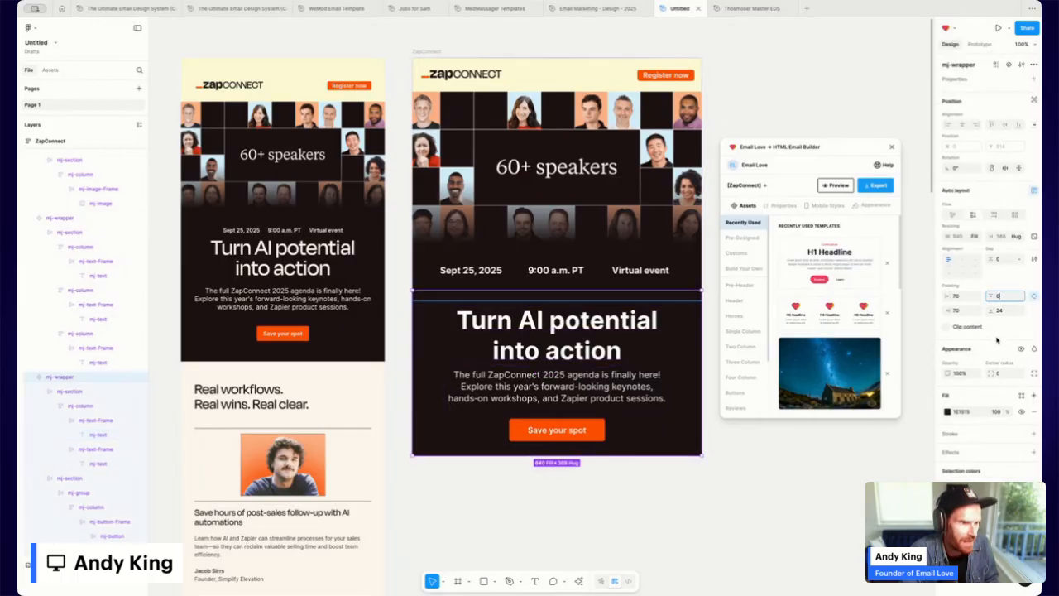
key("Return")
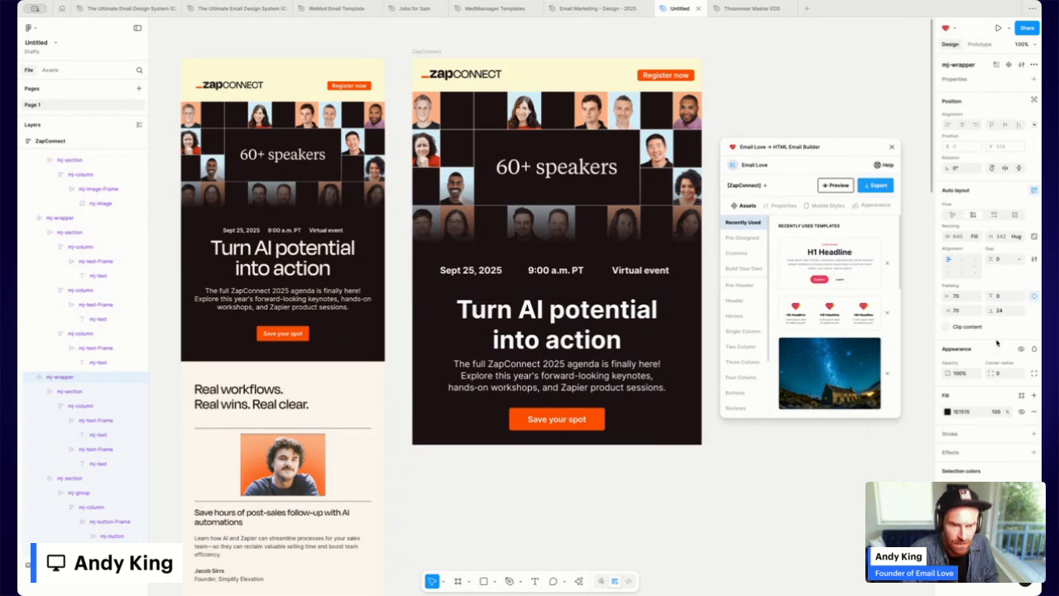
left_click(610, 284)
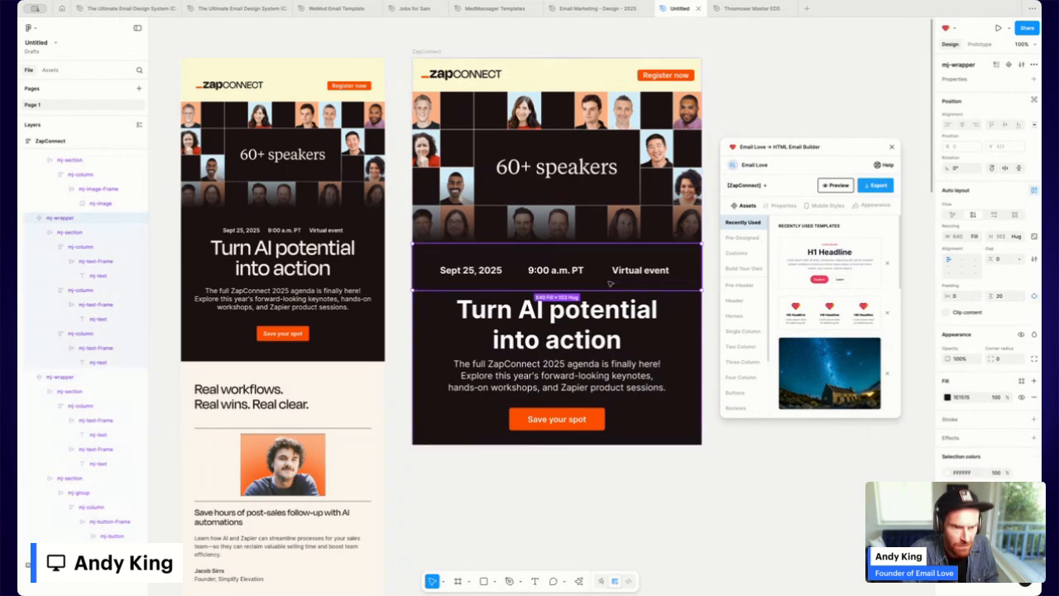
left_click(1034, 296)
left_click(1002, 310)
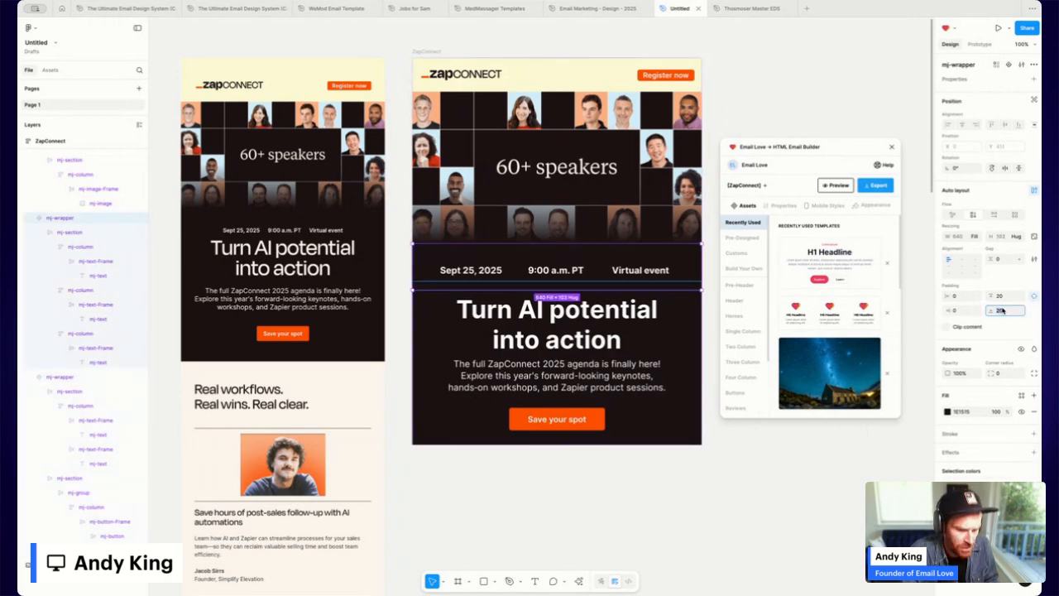
type("0")
key("Return")
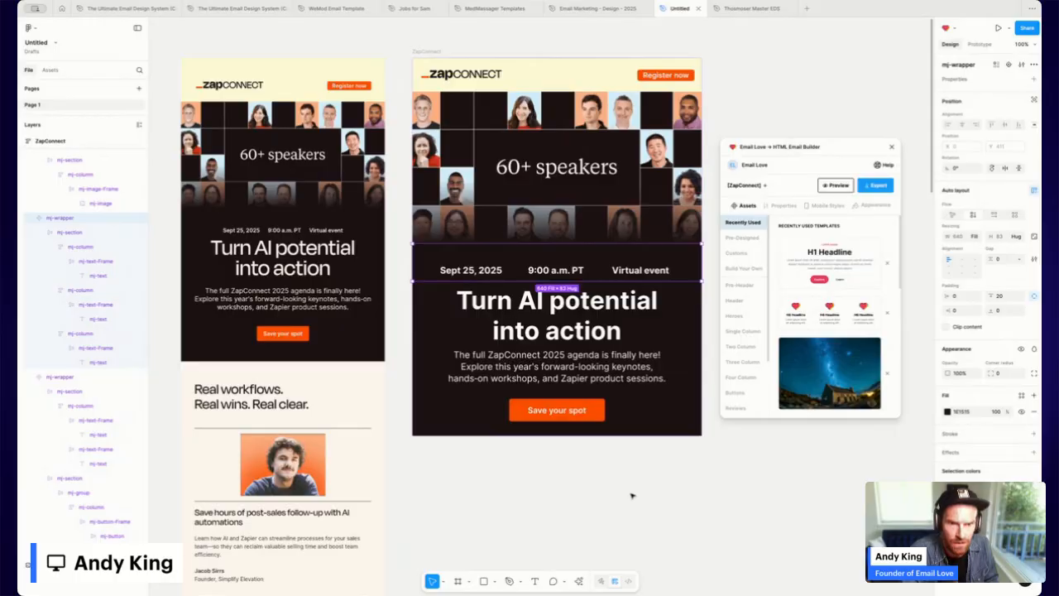
left_click(652, 435)
Give the headline section 45 bottom padding and set the headline text frame's padding to 0.
left_click(653, 431)
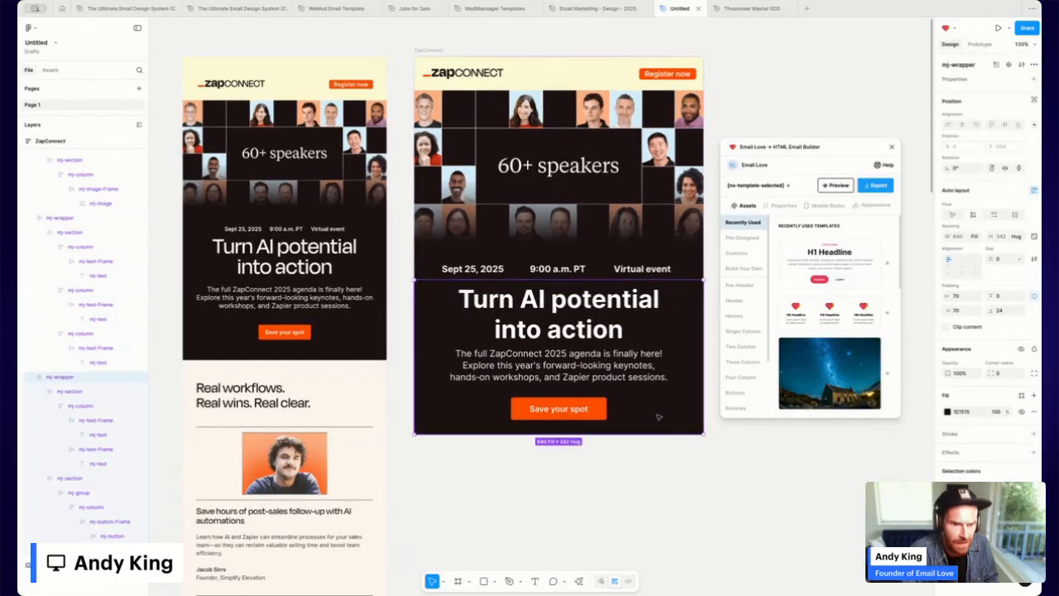
left_click(1007, 312)
type("45")
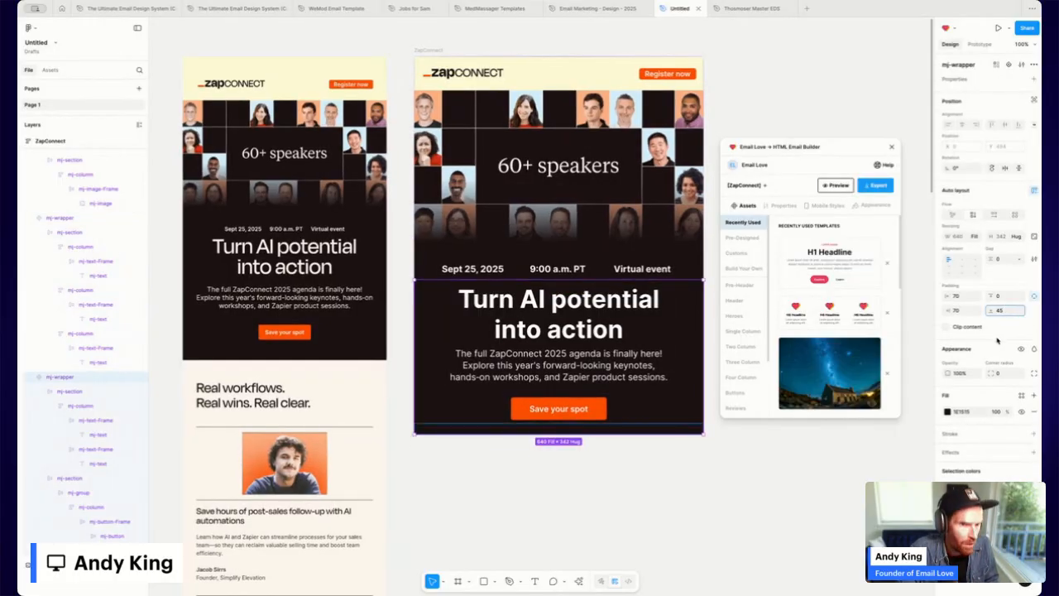
key("Return")
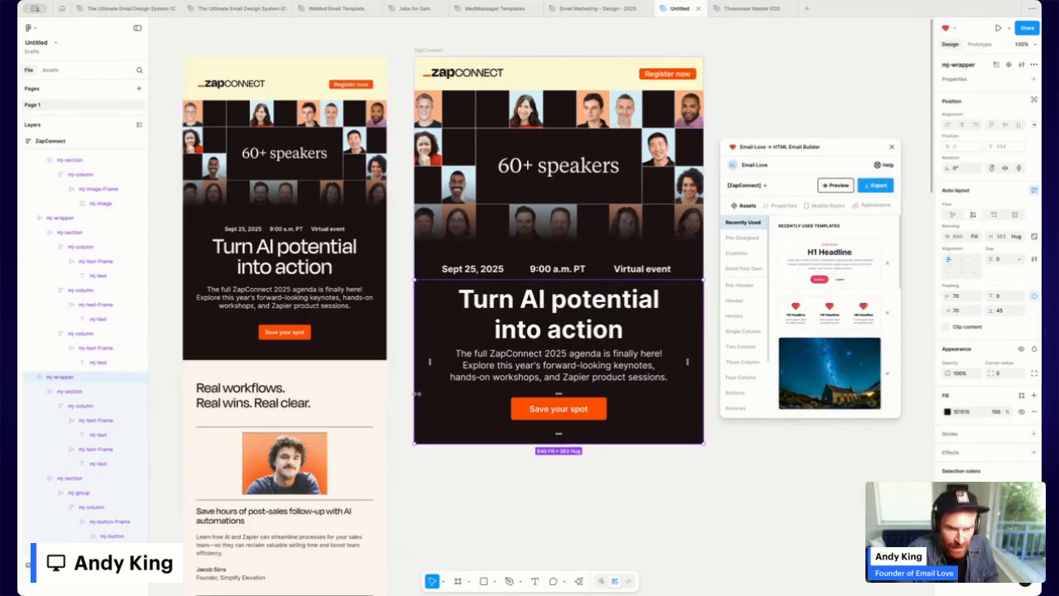
left_click(584, 307)
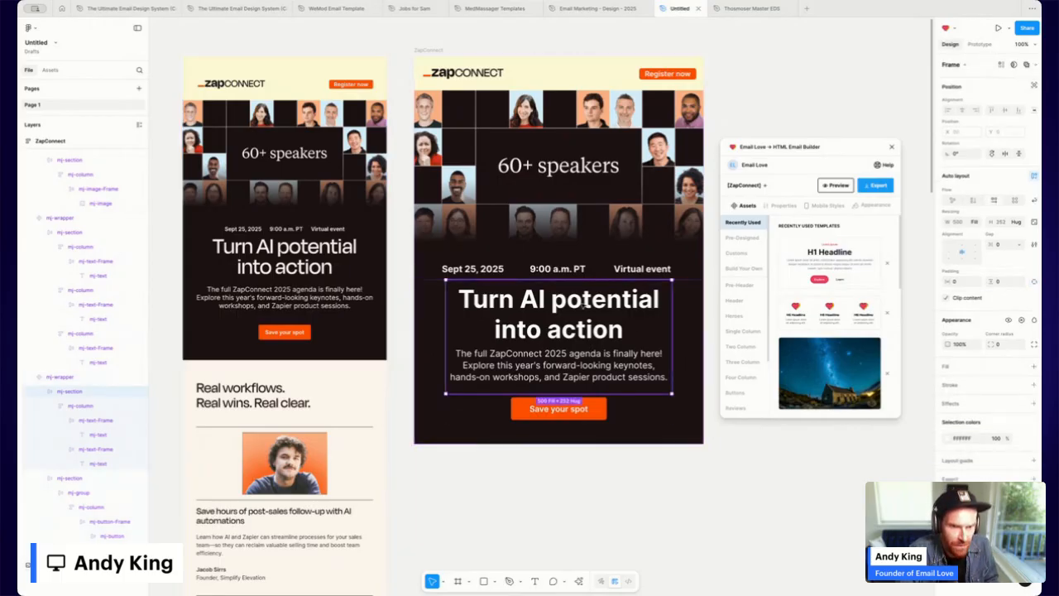
left_click(583, 306)
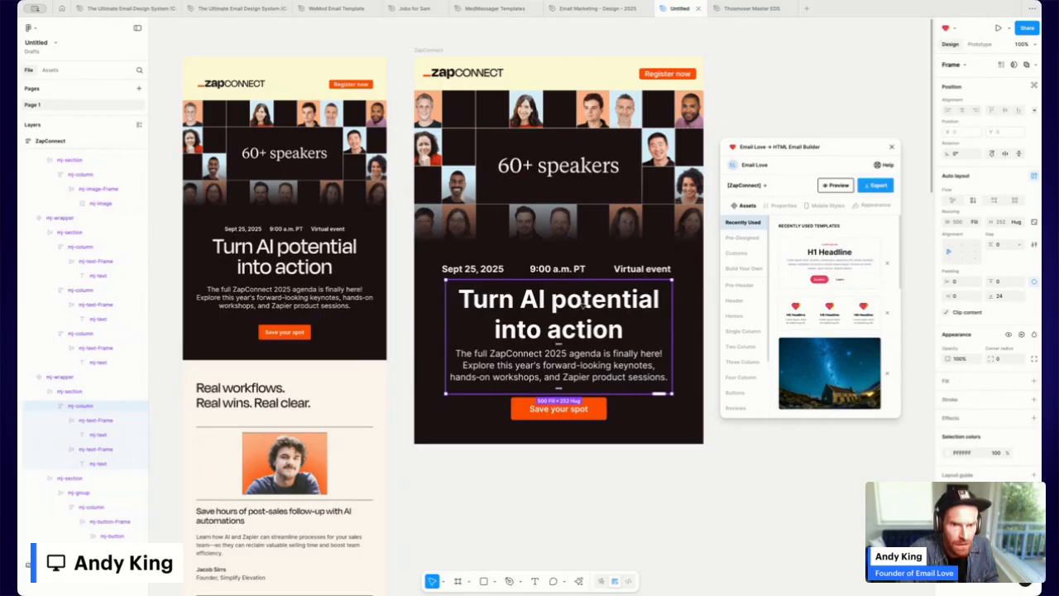
left_click(583, 306)
left_click(1008, 282)
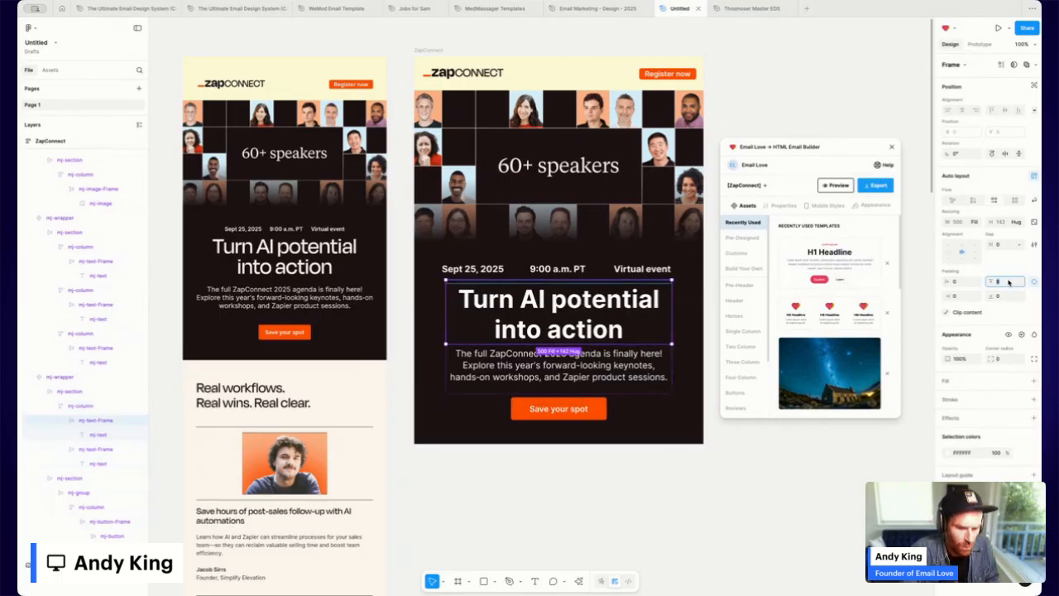
type("0")
key("Return")
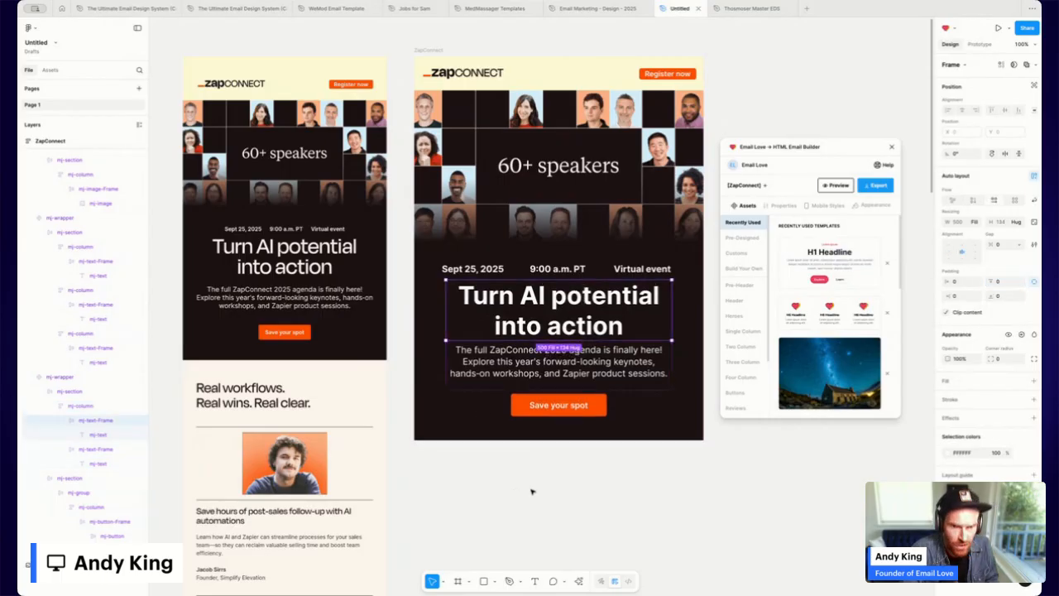
left_click(531, 491)
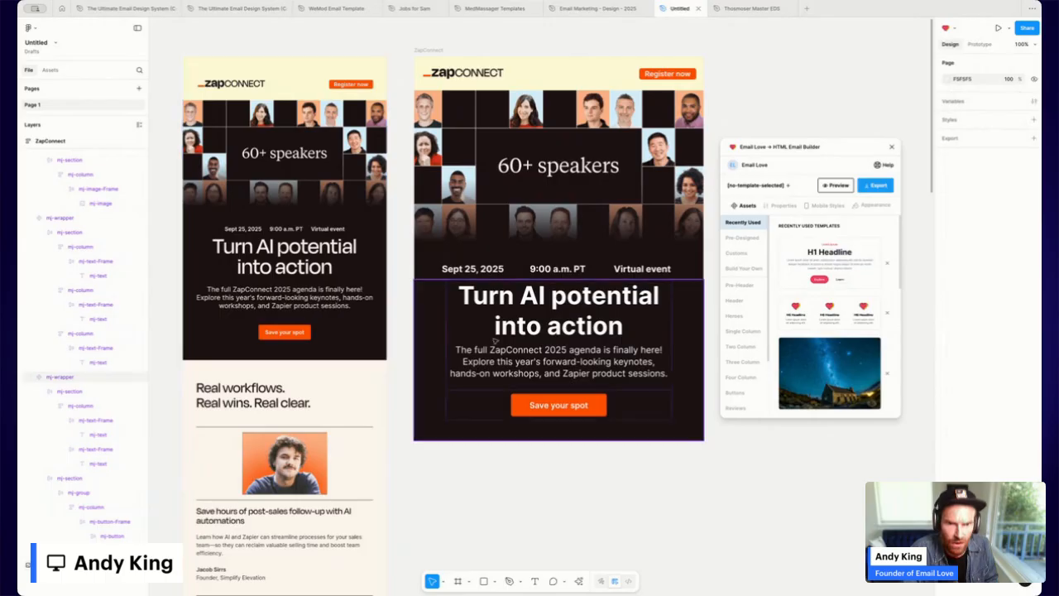
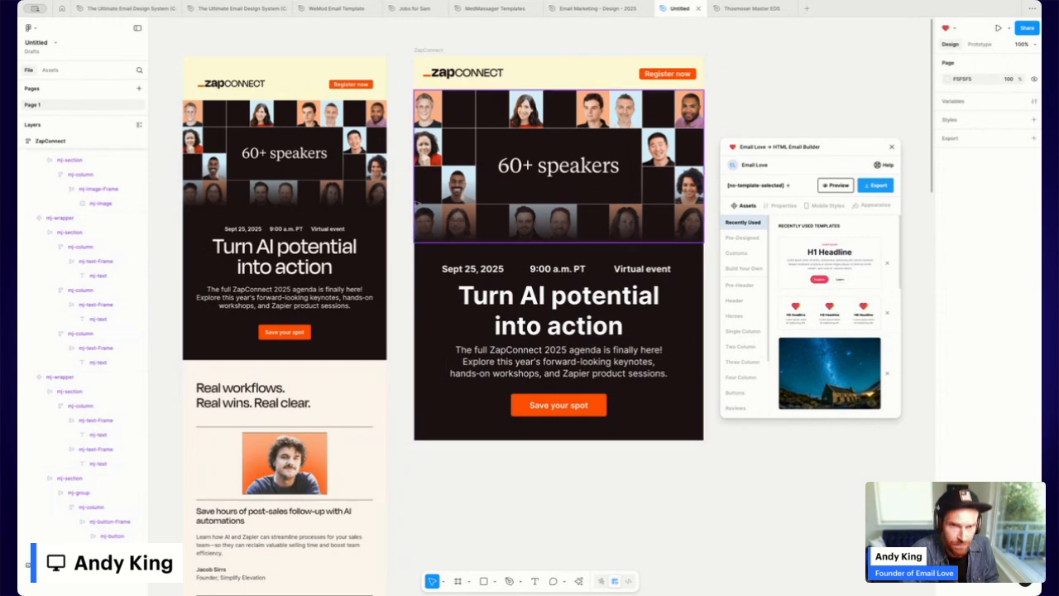
Preview the ZapConnect email in Email Love at iPhone SE width and scroll through it.
left_click(527, 69)
left_click(836, 185)
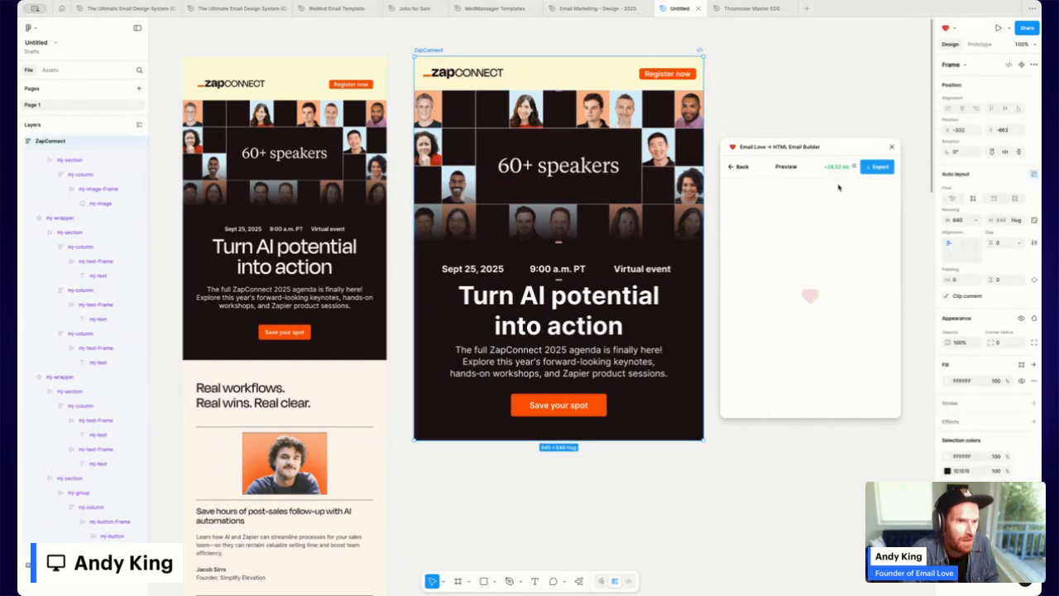
left_click_drag(858, 136, 836, 82)
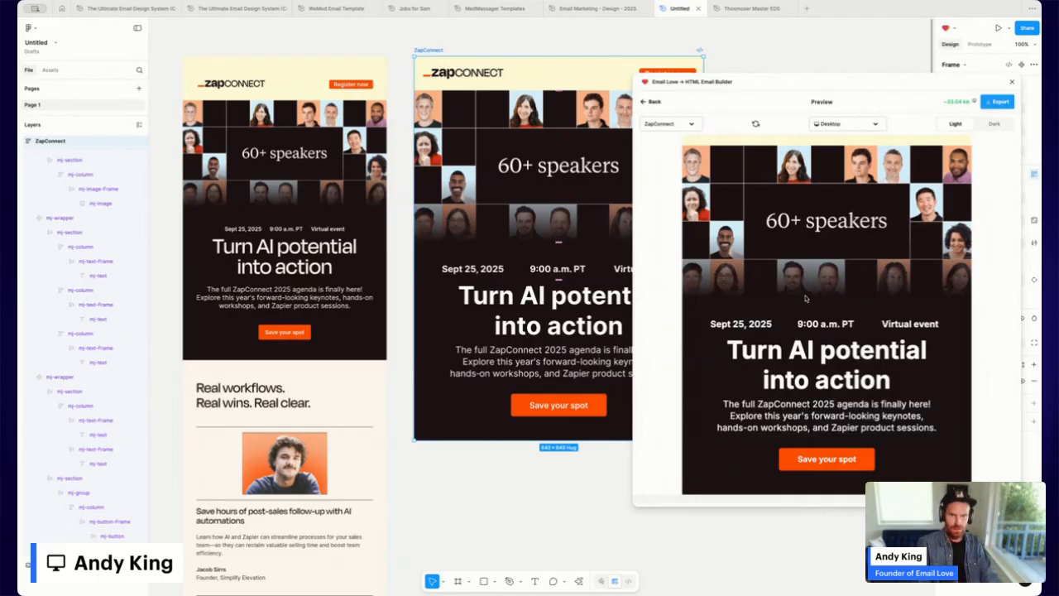
left_click(850, 124)
left_click(846, 174)
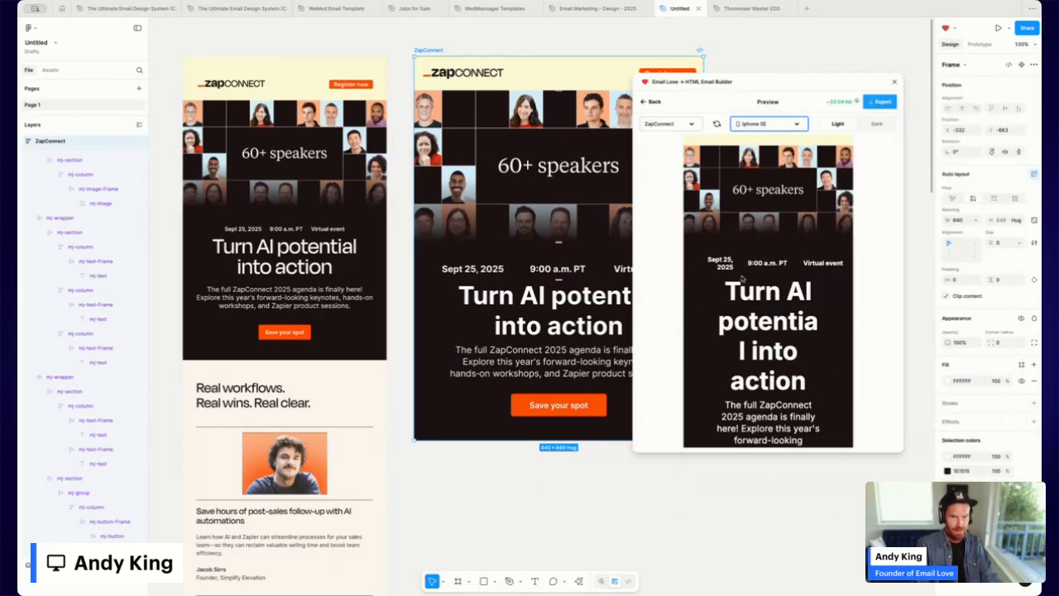
scroll(743, 279, "down", 3)
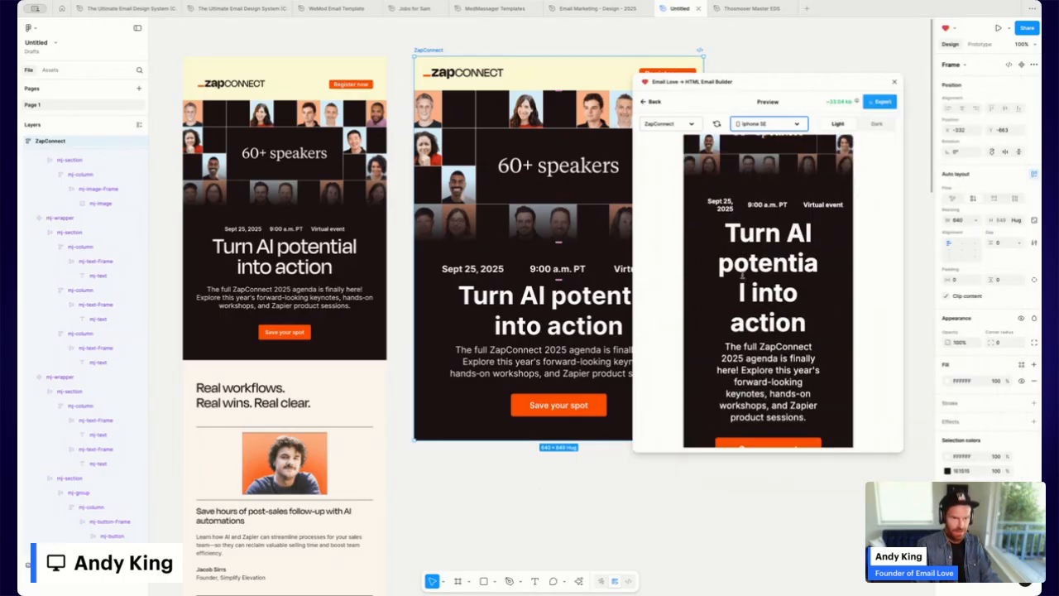
scroll(742, 276, "down", 2)
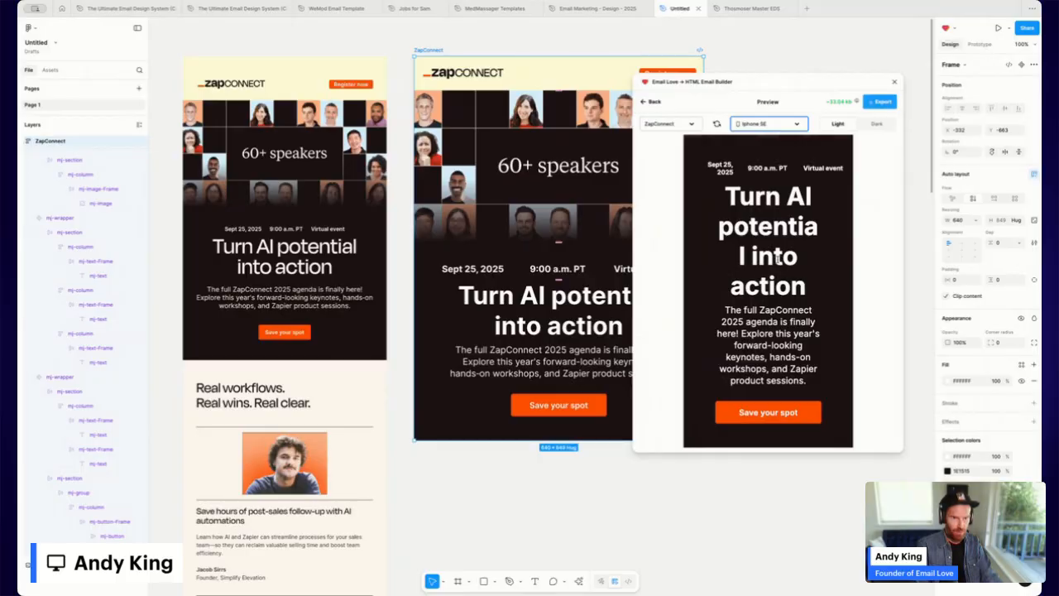
Give the headline row a mobile side padding of 35.
left_click(654, 102)
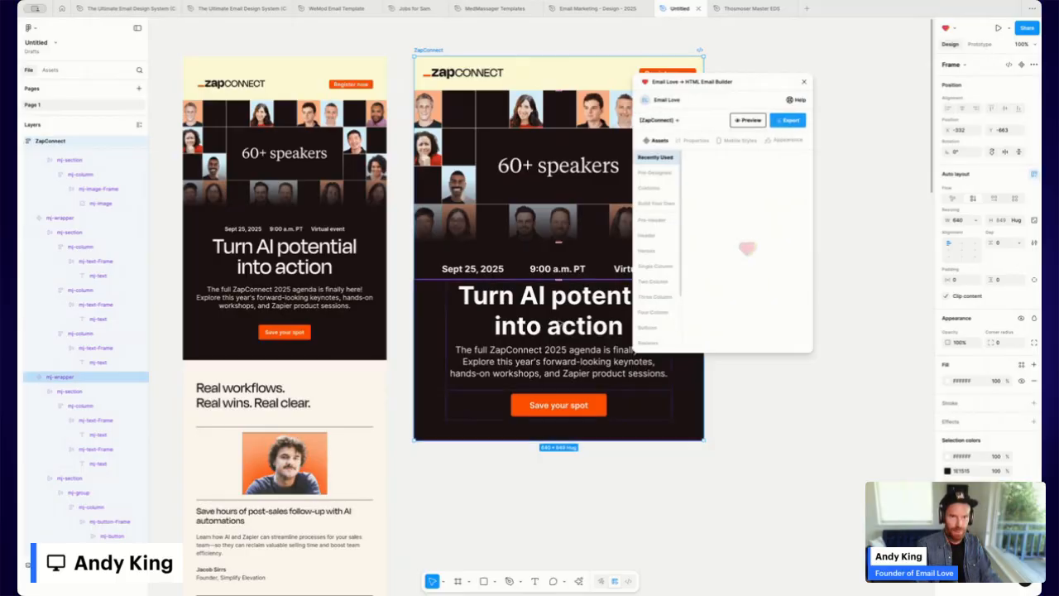
double_click(563, 301)
double_click(563, 300)
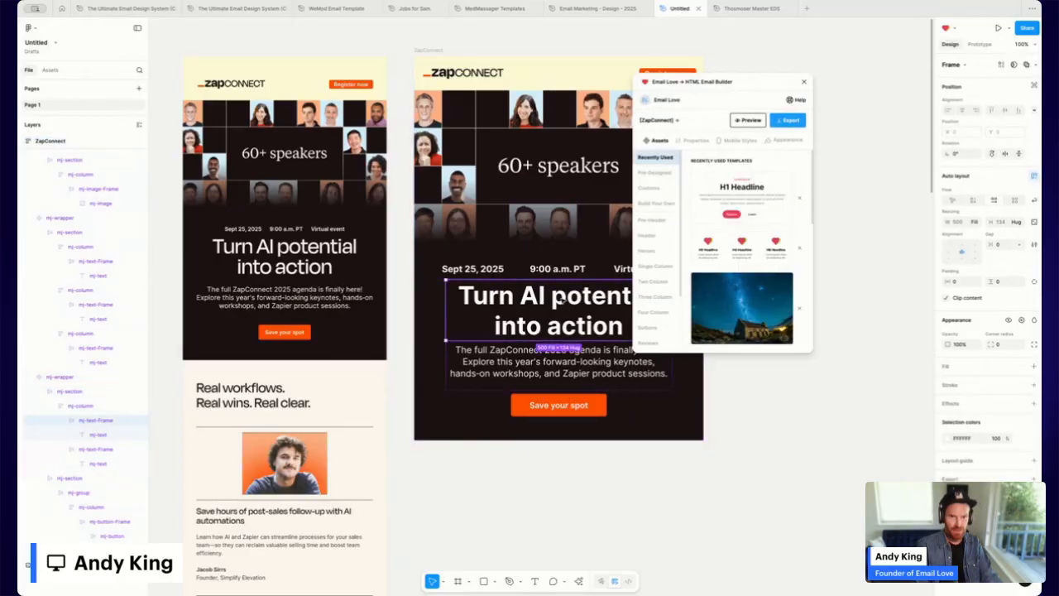
left_click(423, 322)
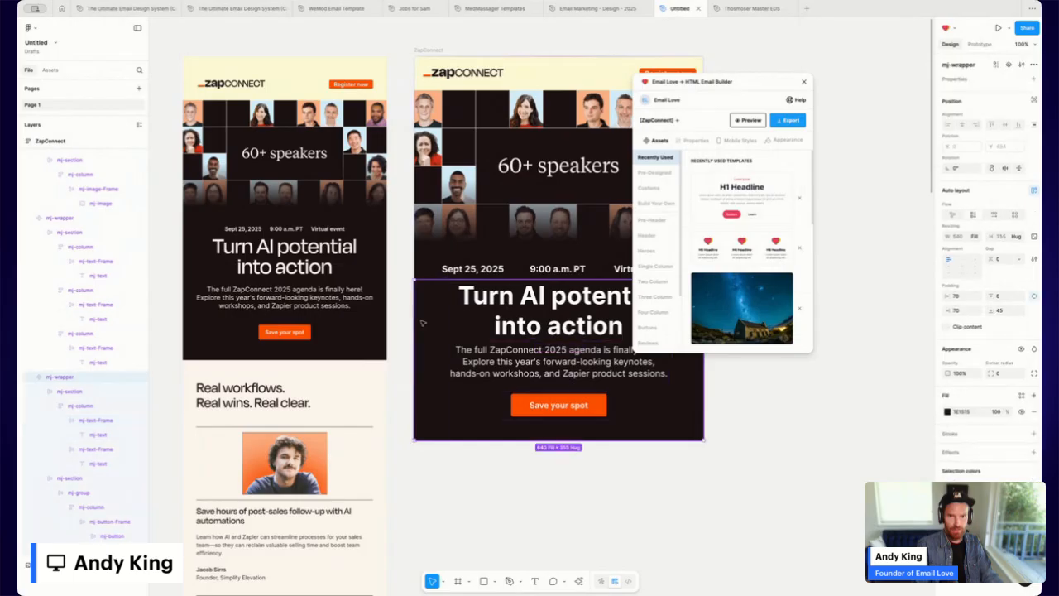
left_click(731, 141)
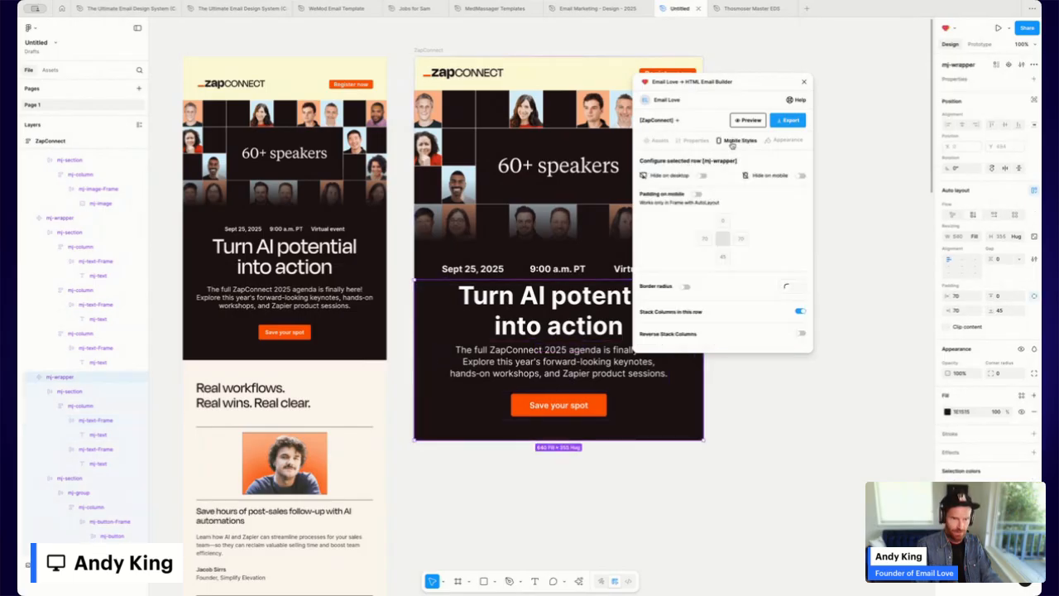
left_click(697, 194)
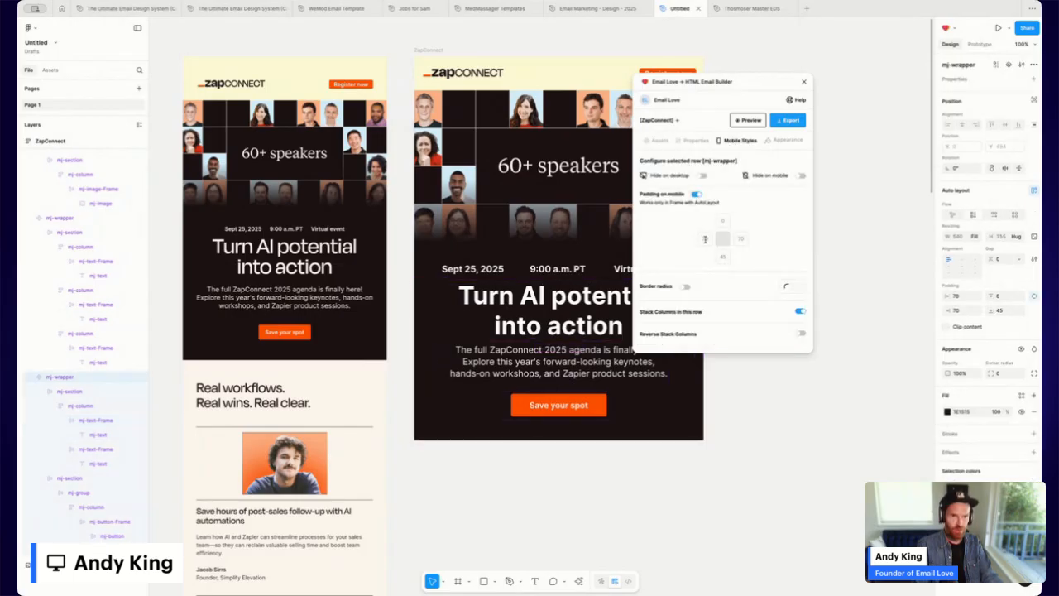
type("3")
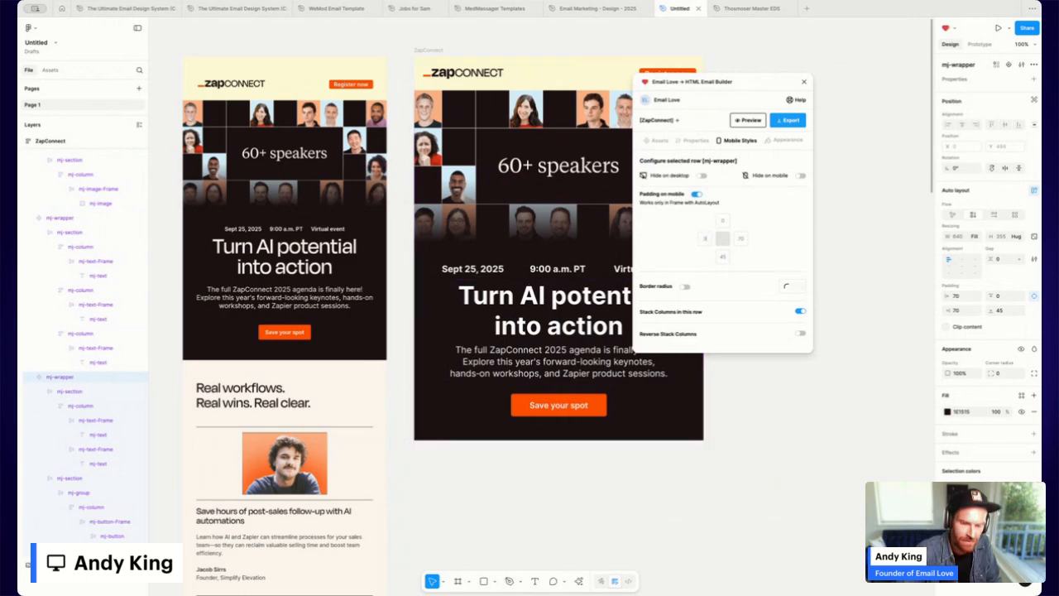
type("5")
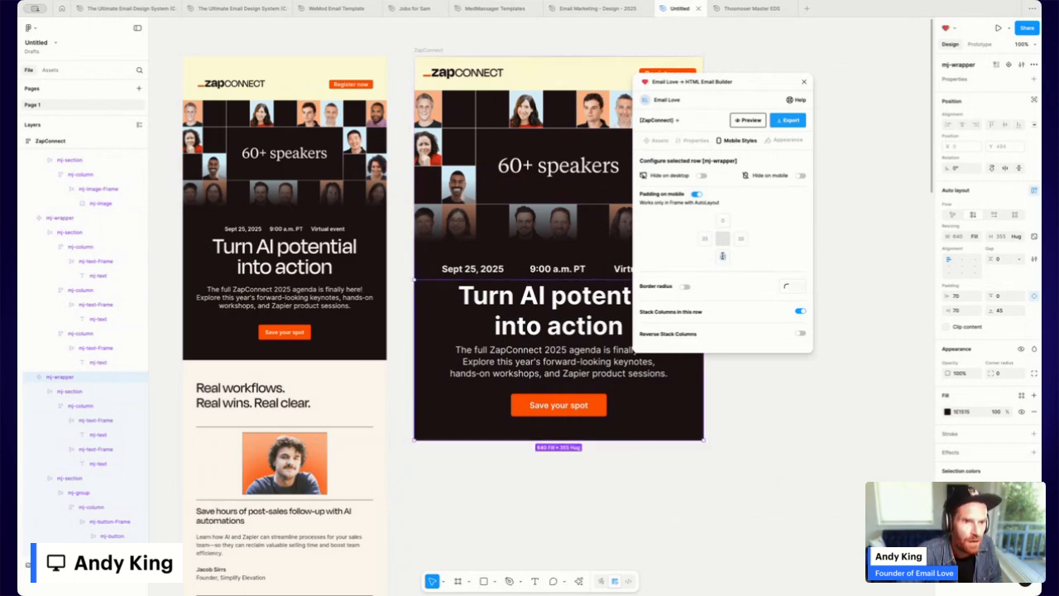
Set the headline's mobile font size to 40 and reopen the email preview.
left_click(561, 306)
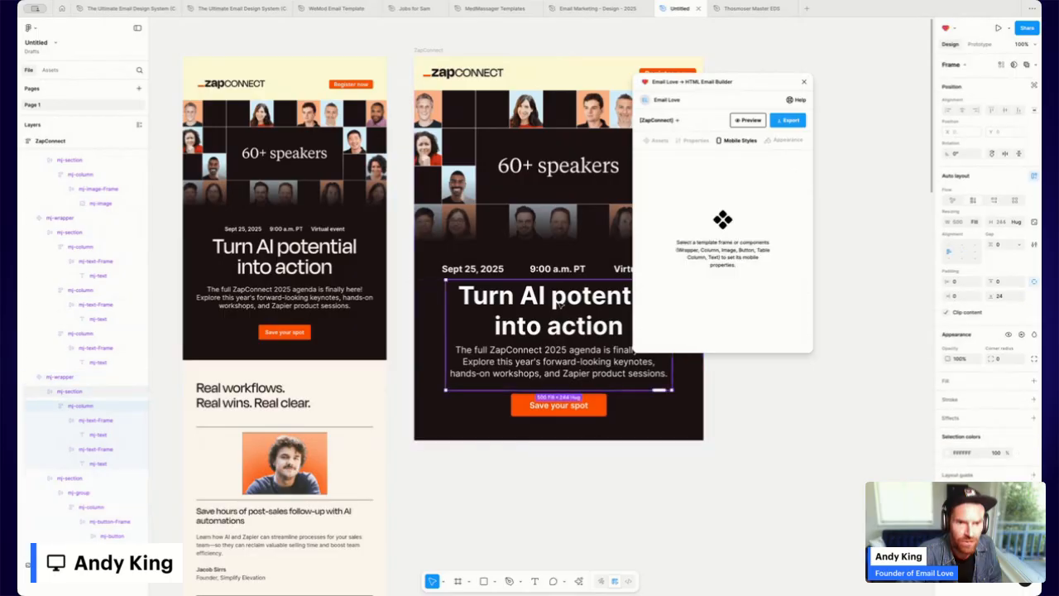
double_click(566, 305)
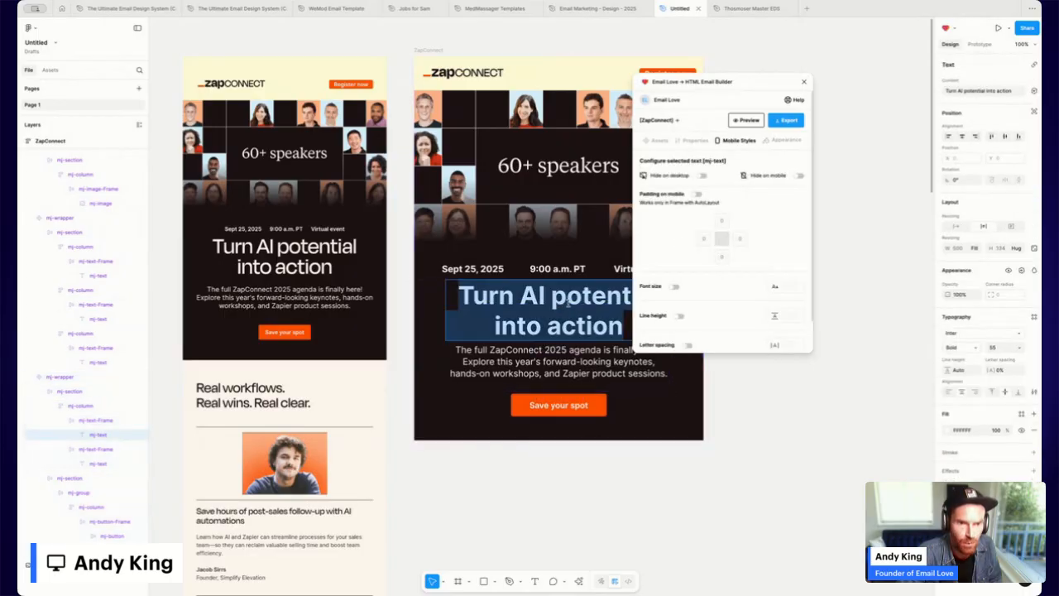
left_click(675, 288)
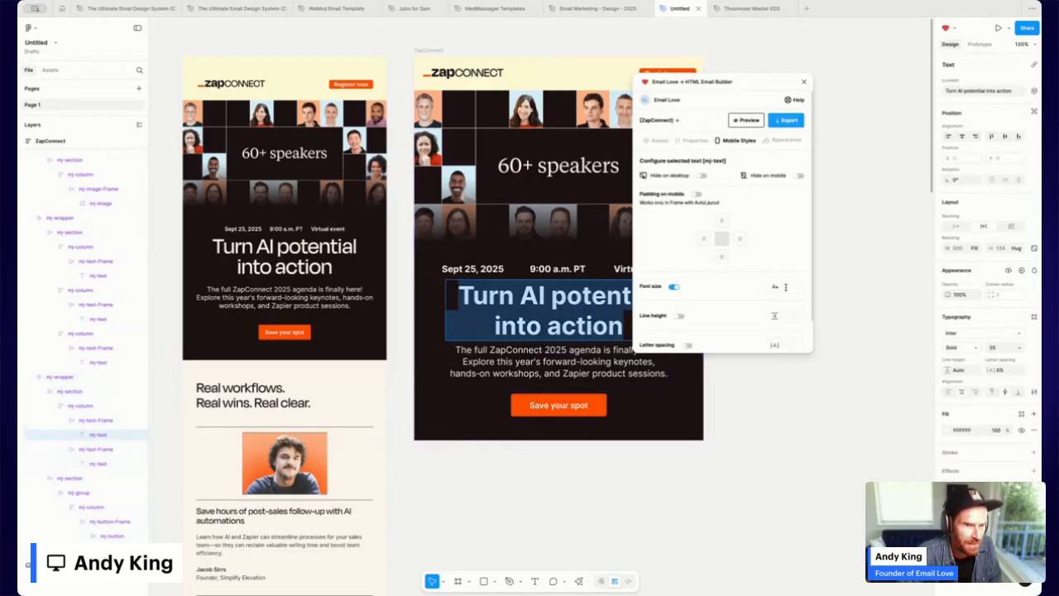
type("40")
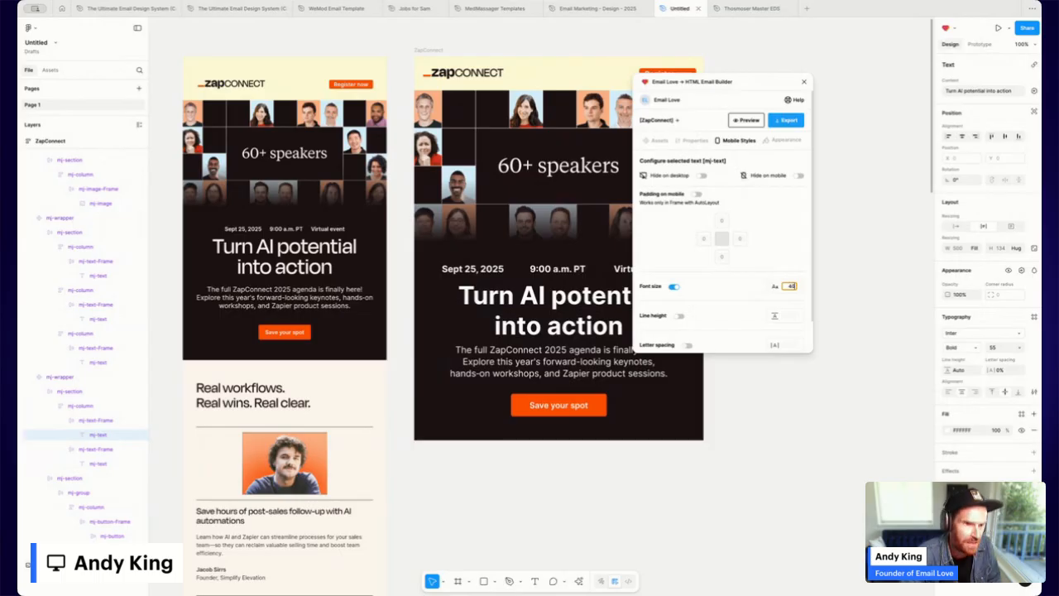
left_click(453, 61)
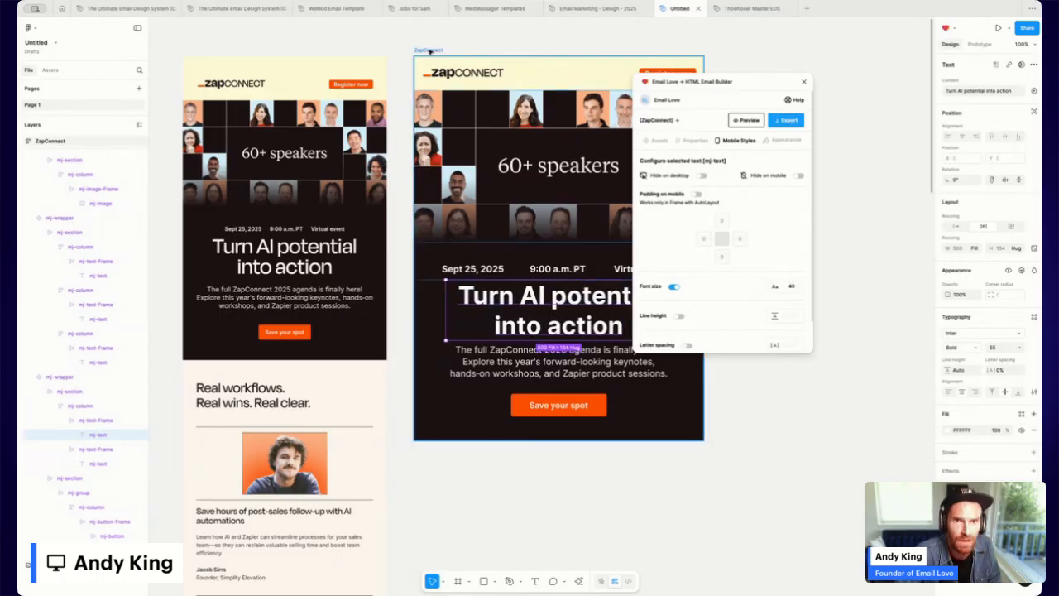
left_click(743, 123)
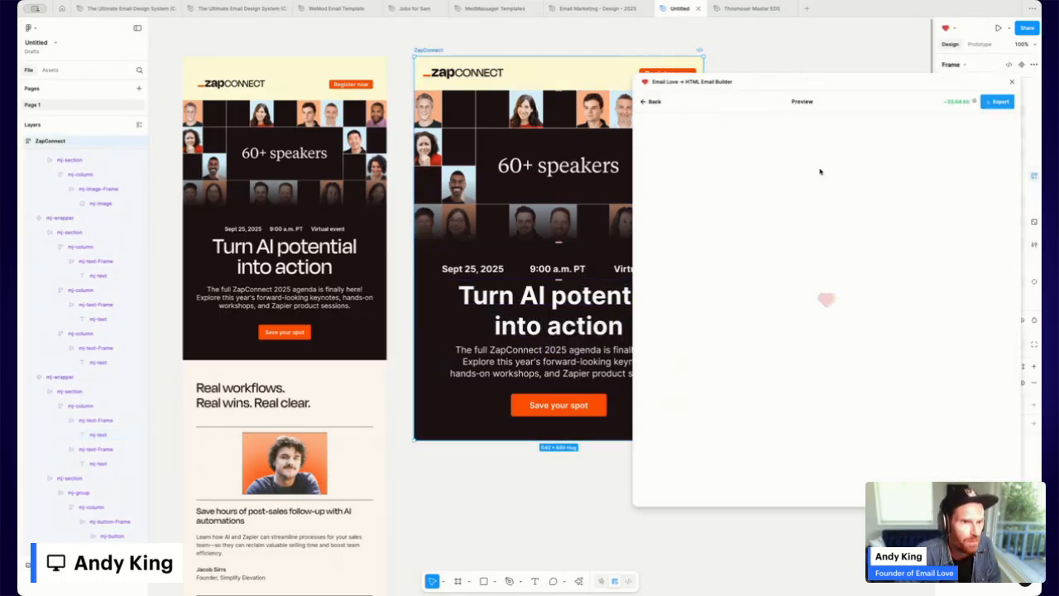
View the updated email at iPhone SE width, with the headline now on three lines.
left_click(876, 124)
left_click(846, 178)
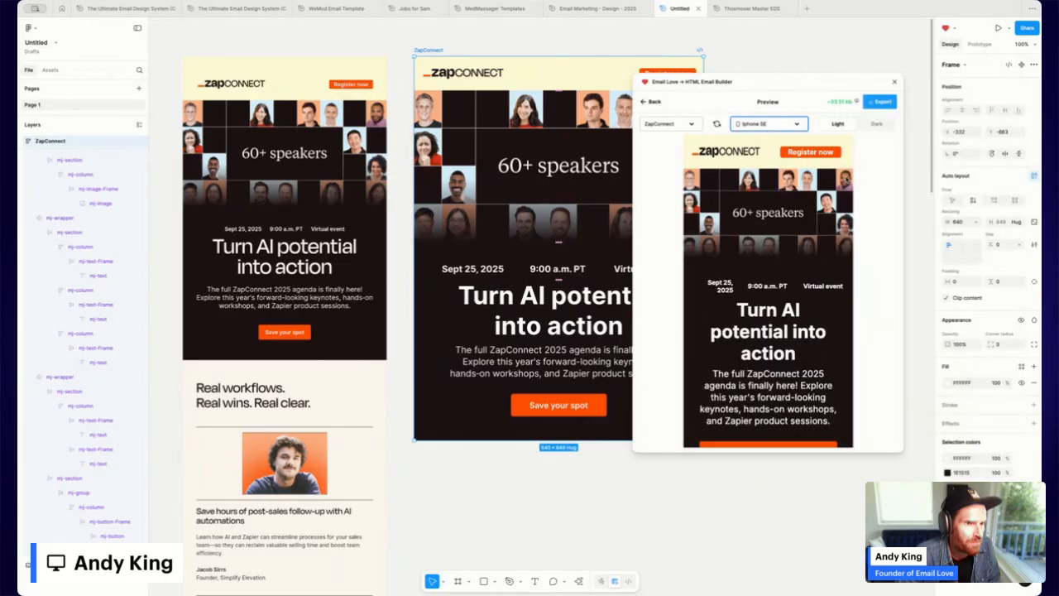
scroll(758, 307, "down", 1)
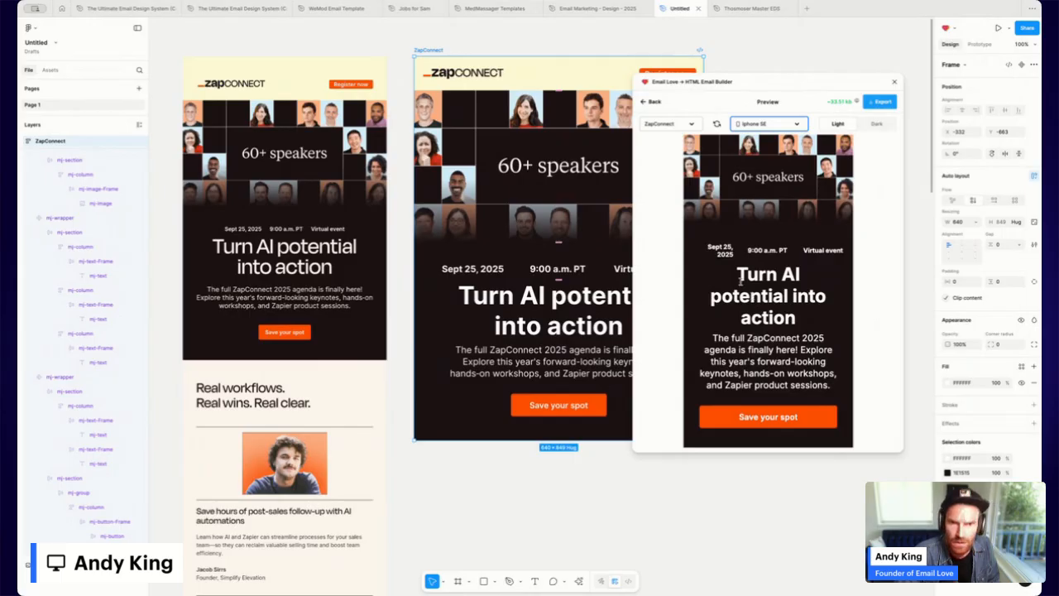
scroll(740, 281, "up", 1)
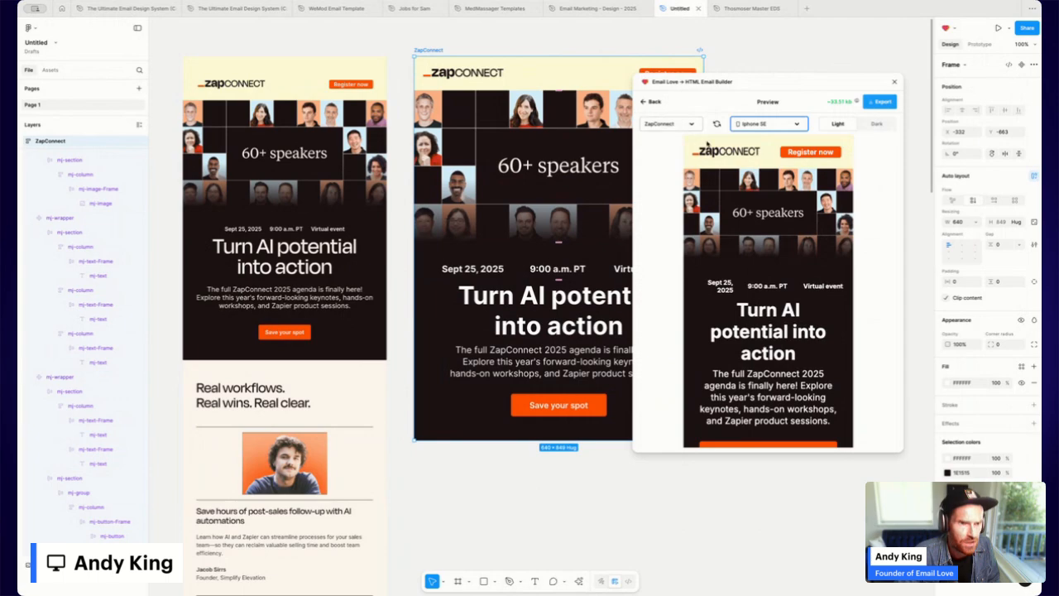
Set the header logo image's width to Fill and narrow the logo's frame.
left_click(656, 101)
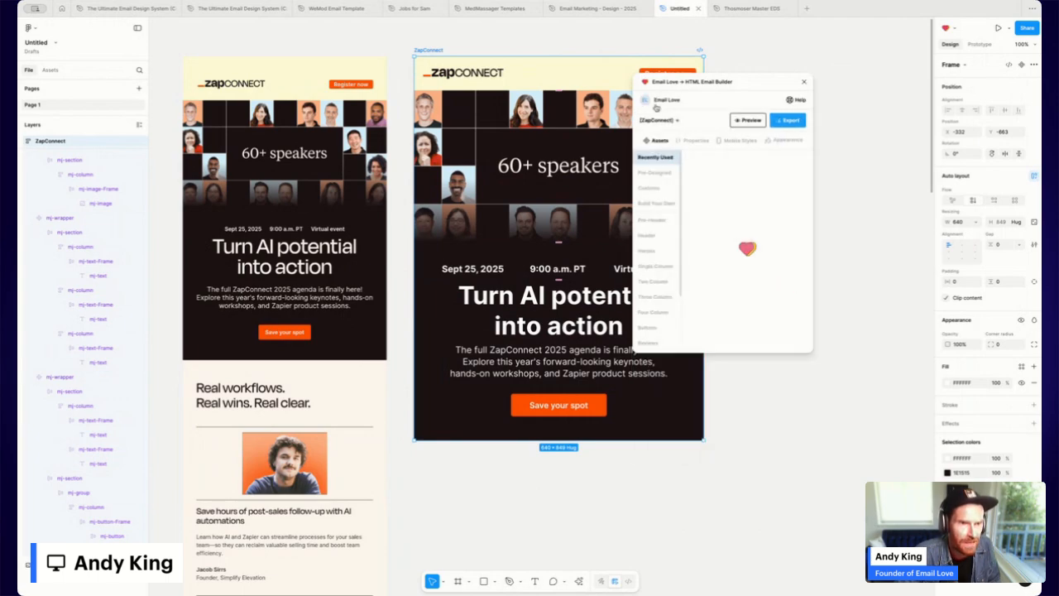
double_click(467, 72)
double_click(468, 72)
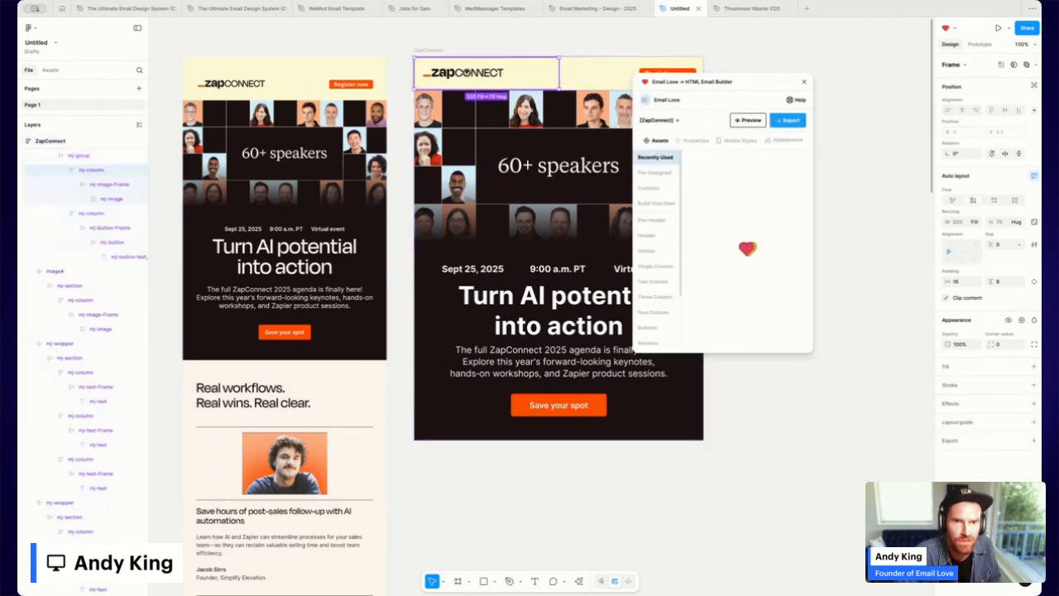
double_click(468, 72)
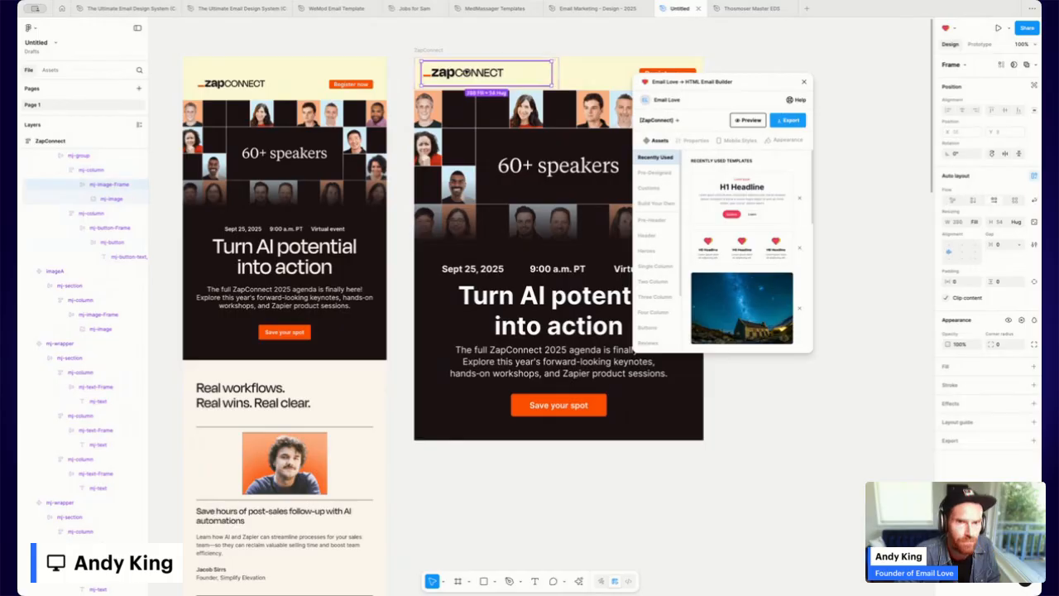
double_click(468, 72)
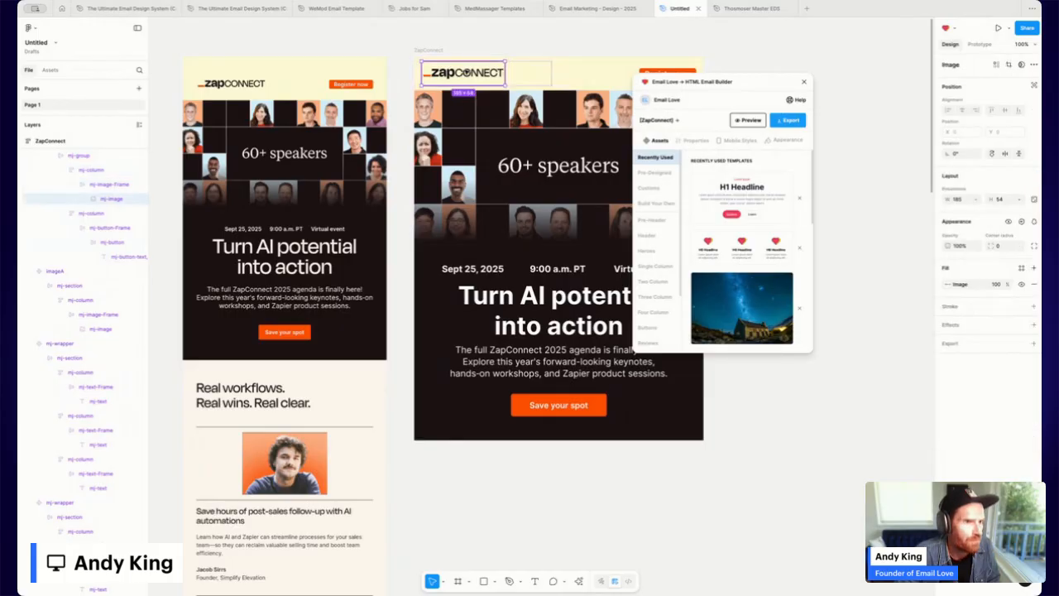
left_click(966, 199)
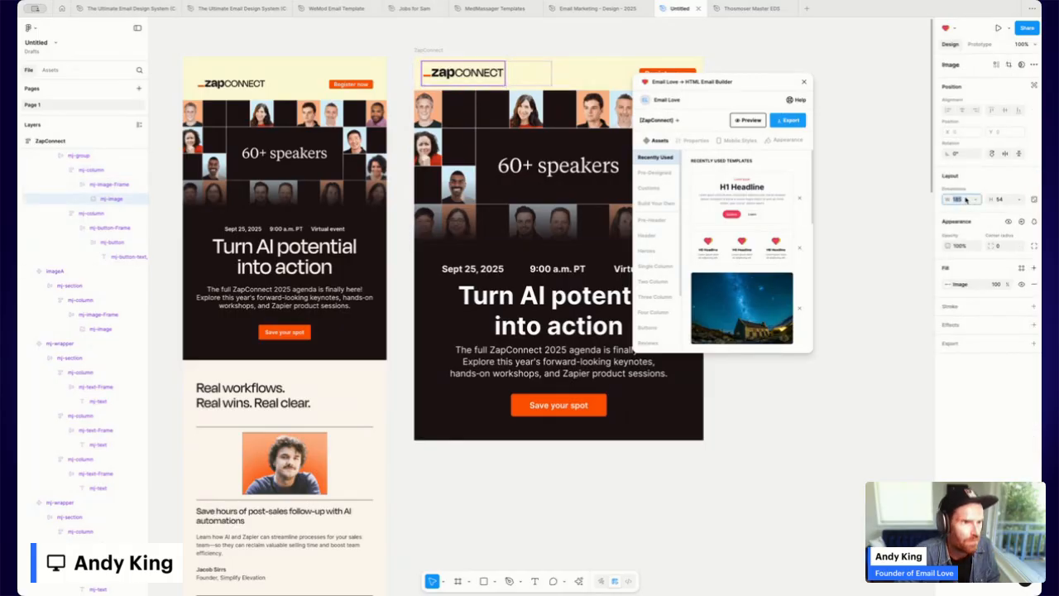
left_click(975, 200)
left_click(974, 209)
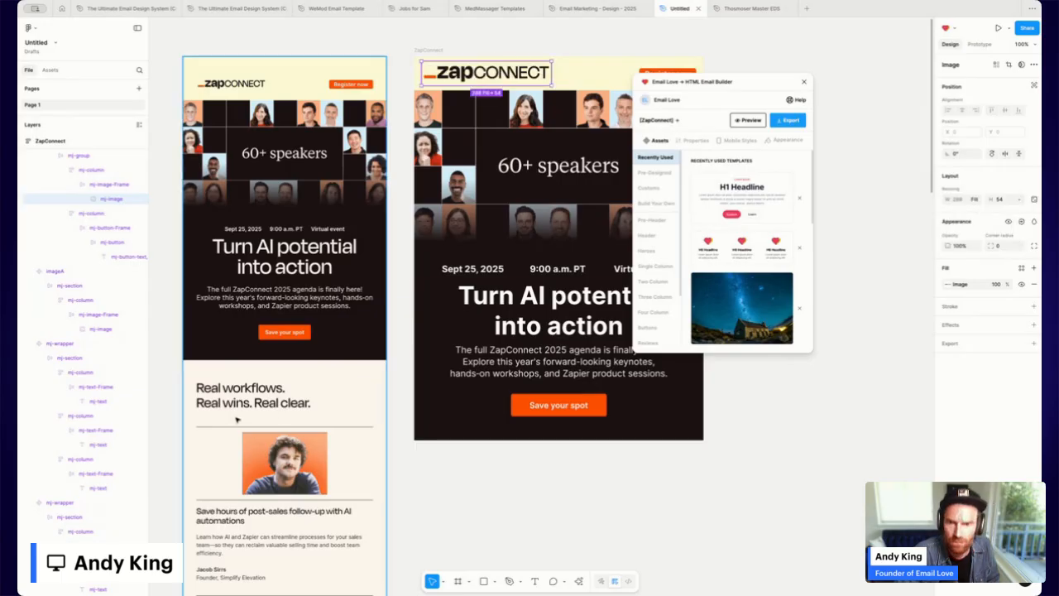
left_click(109, 186)
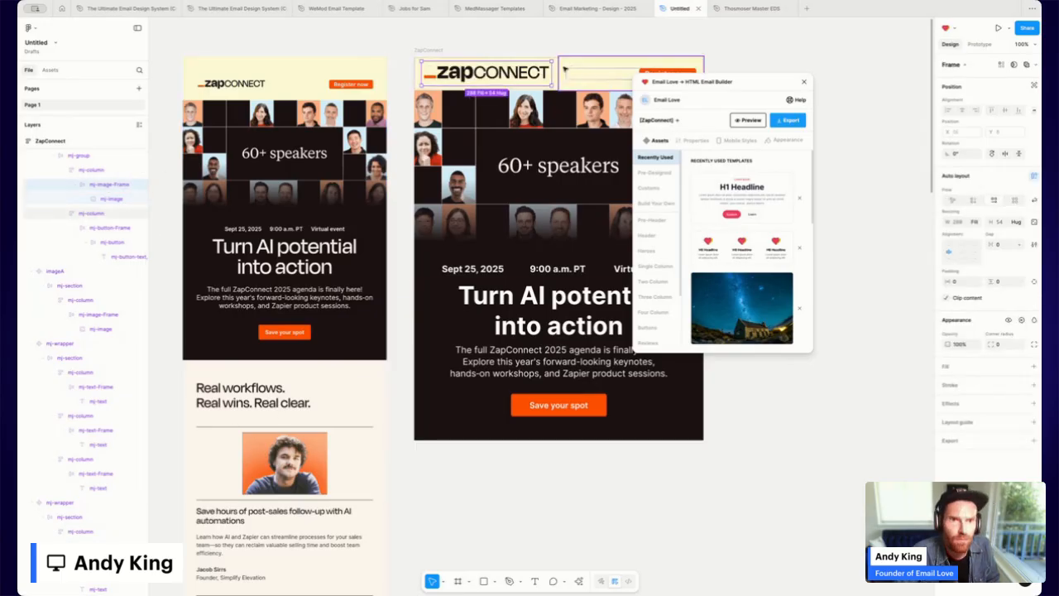
left_click_drag(553, 73, 519, 72)
Check the email at iPhone 14 Pro Max width, then reopen the Desktop preview.
left_click(428, 50)
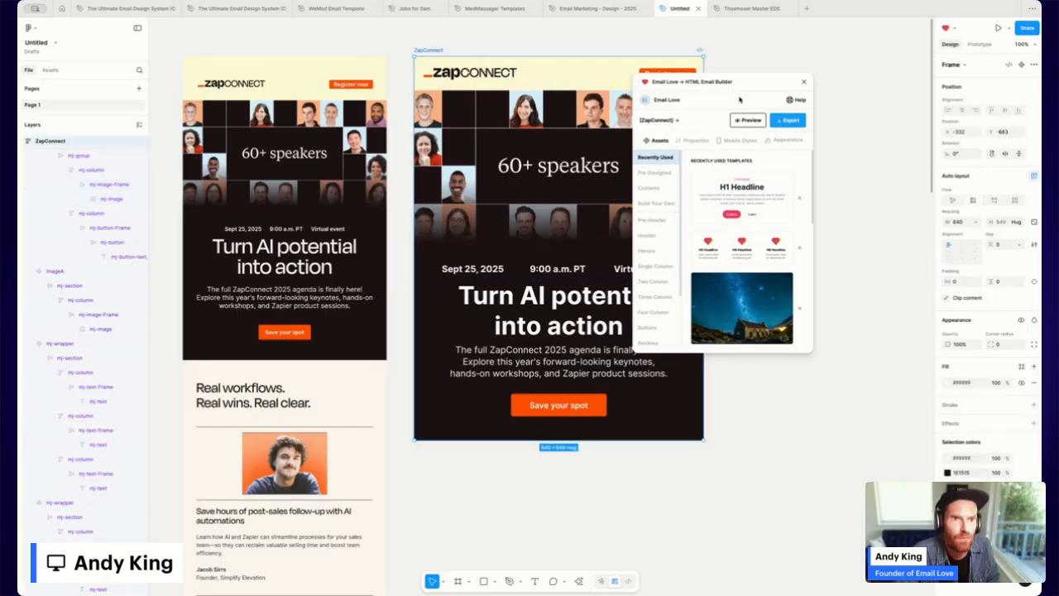
left_click(749, 121)
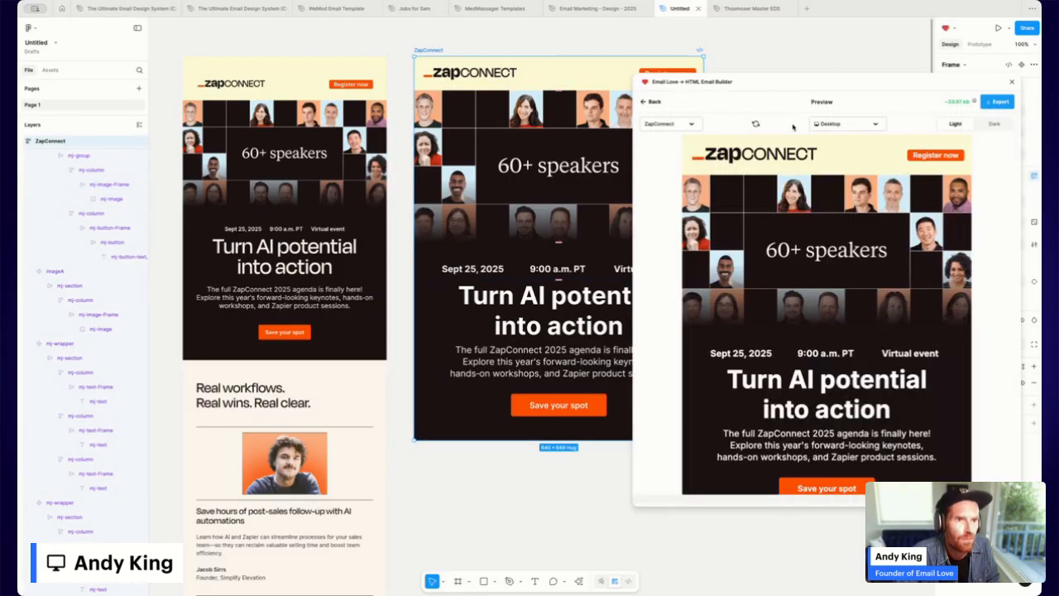
left_click(855, 125)
left_click(842, 156)
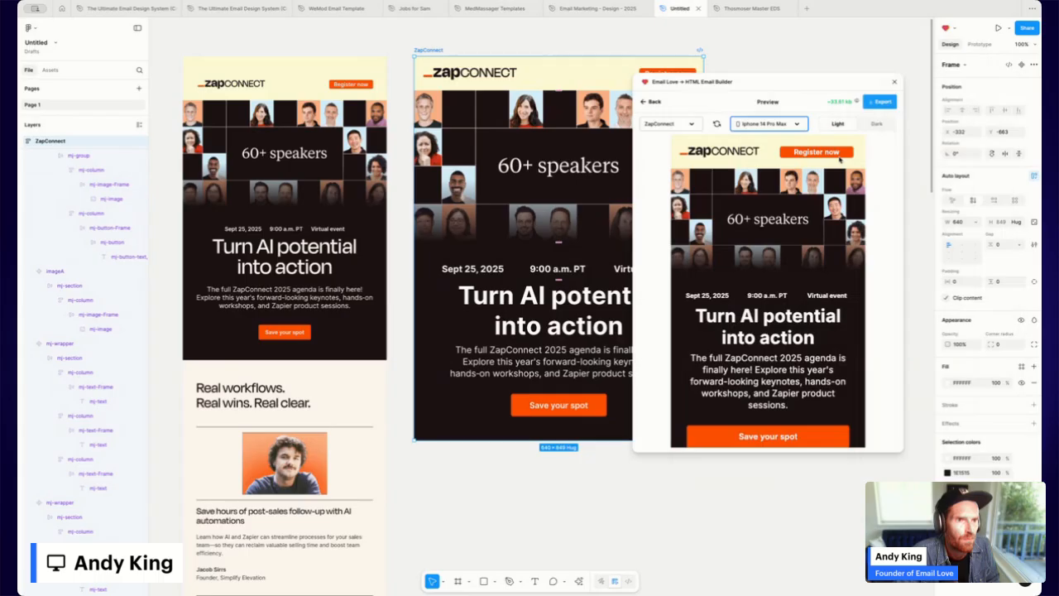
left_click(654, 101)
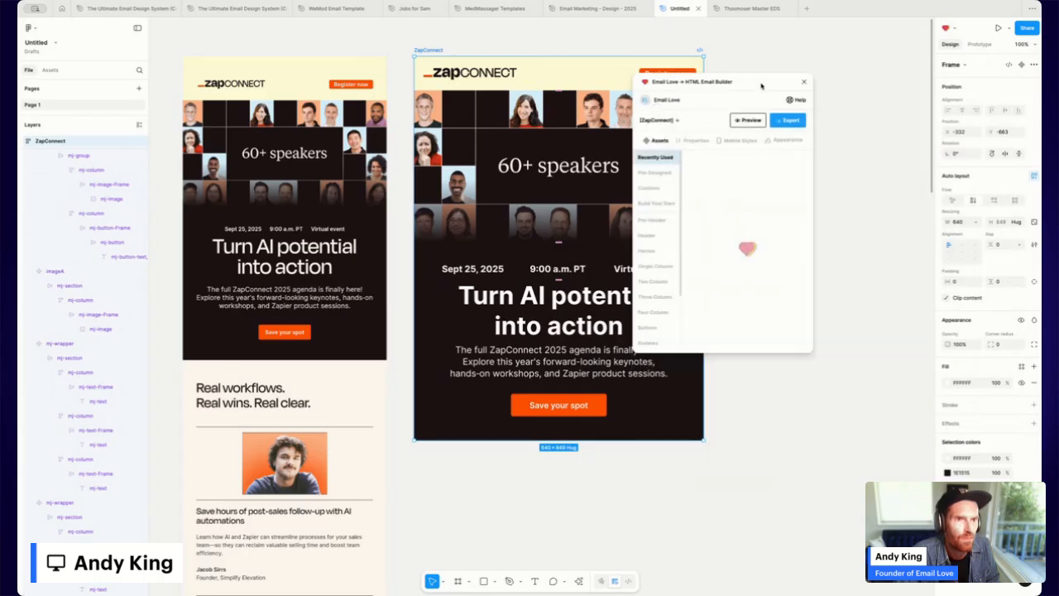
left_click(749, 121)
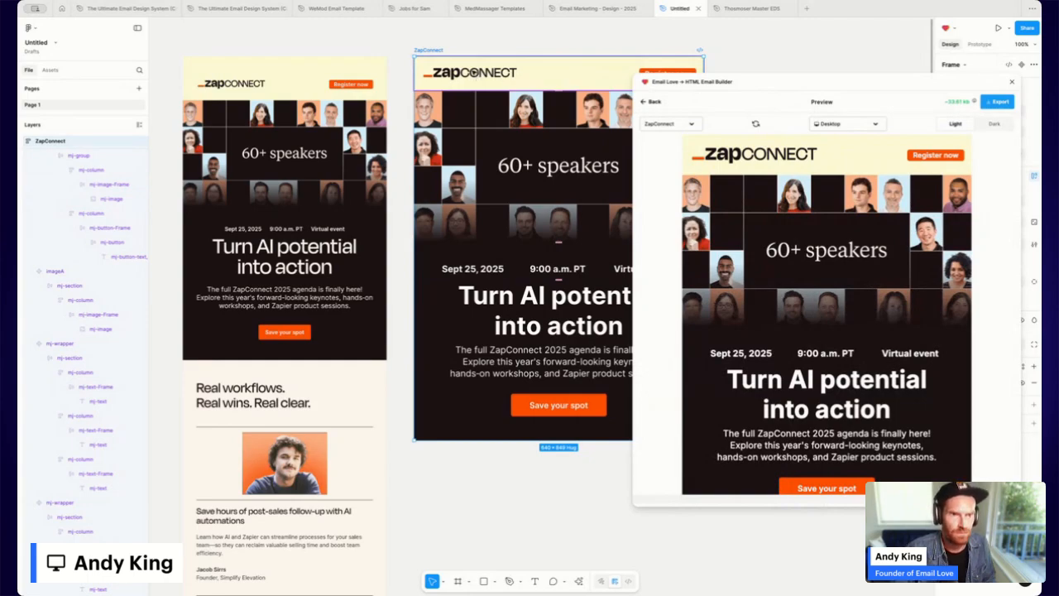
Change one side of the logo column's padding from 16 to 55 and preview the whole email.
double_click(475, 73)
double_click(476, 72)
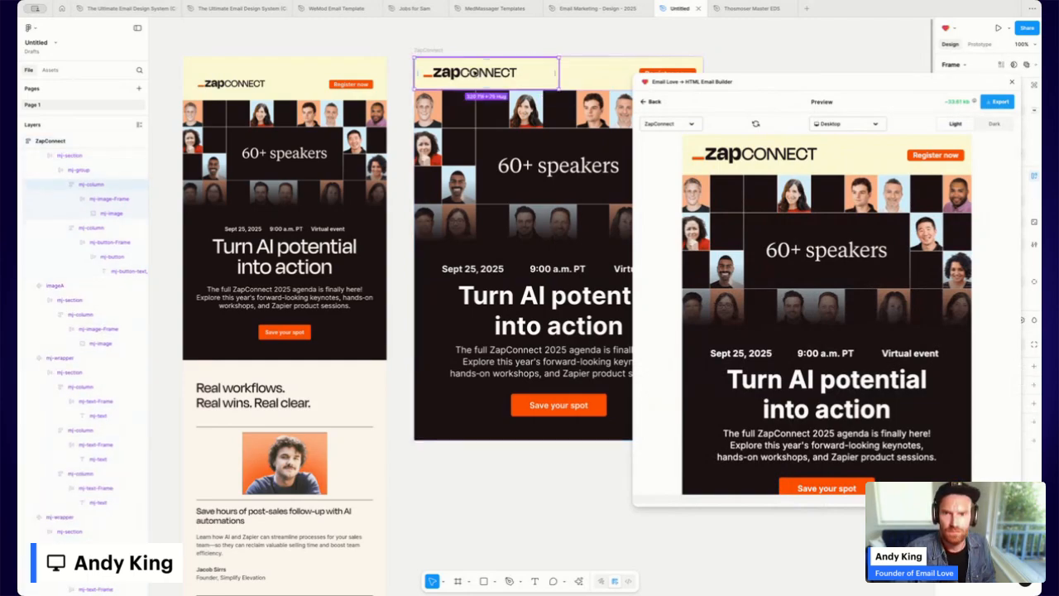
double_click(475, 73)
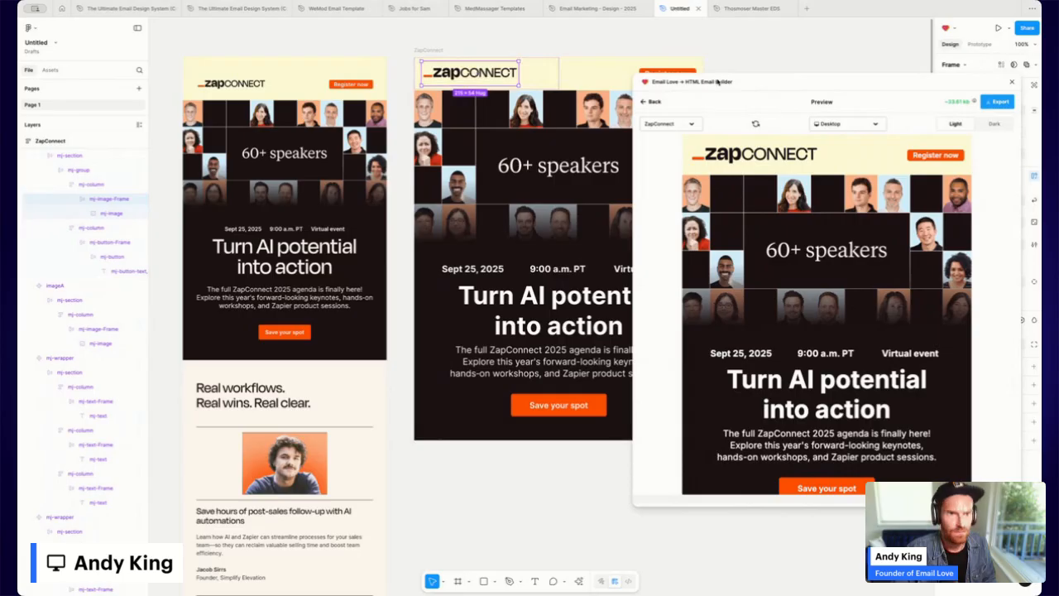
left_click(655, 102)
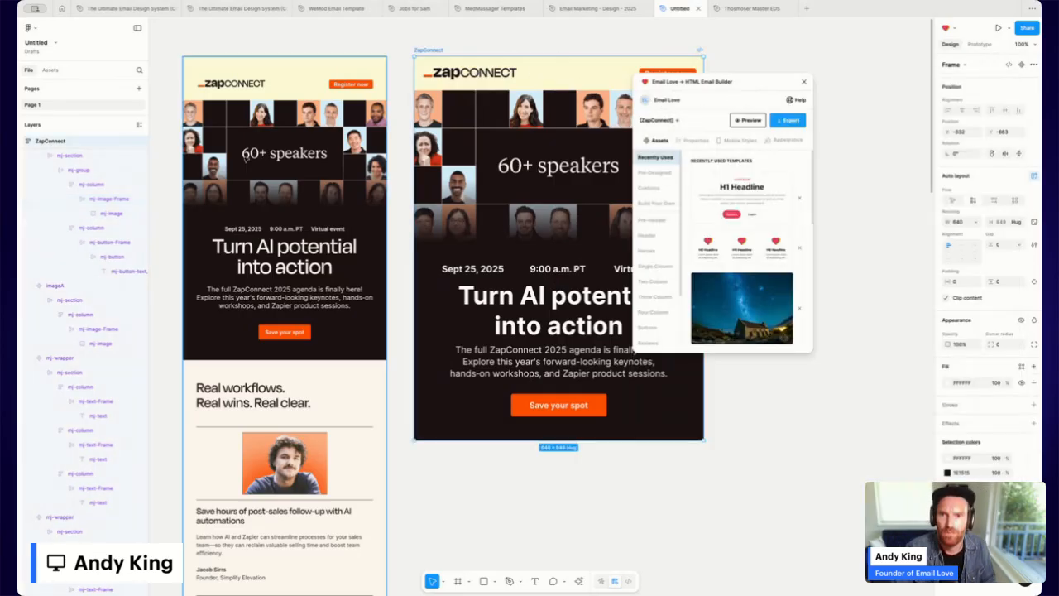
double_click(489, 73)
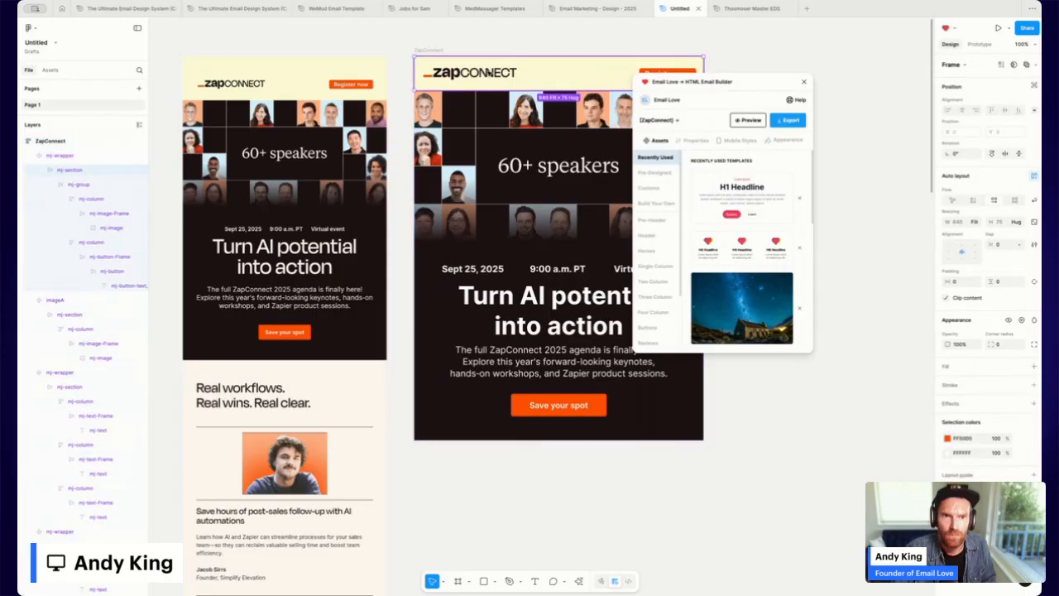
double_click(489, 73)
left_click(489, 73)
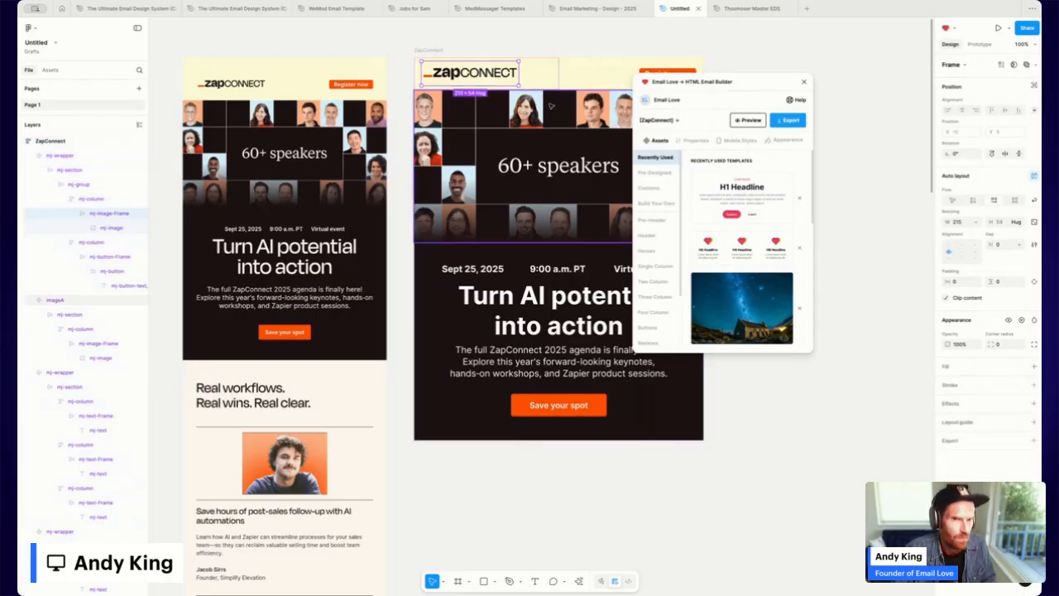
left_click(88, 200)
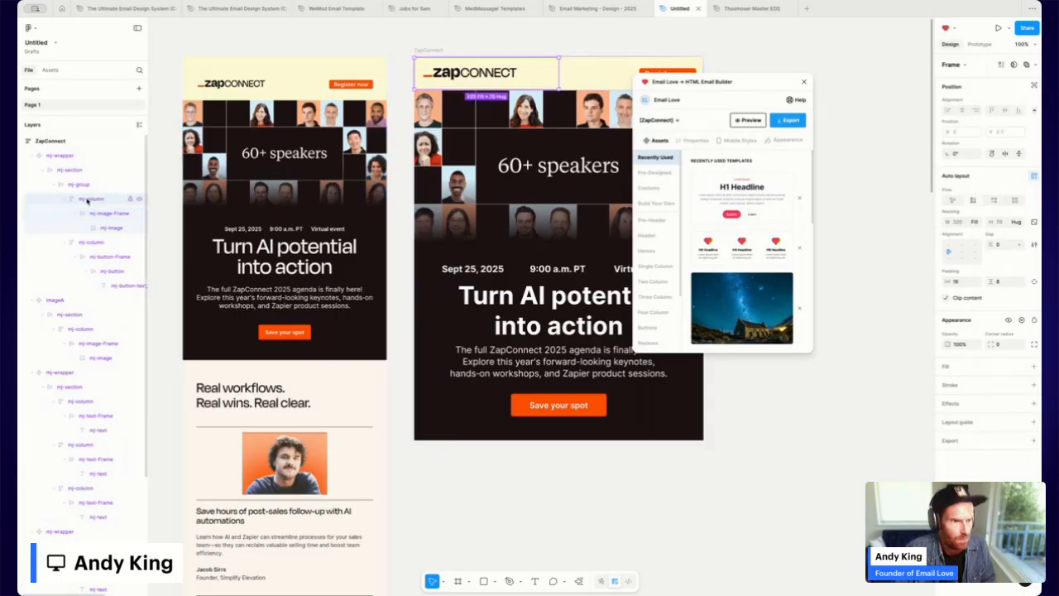
left_click(1034, 282)
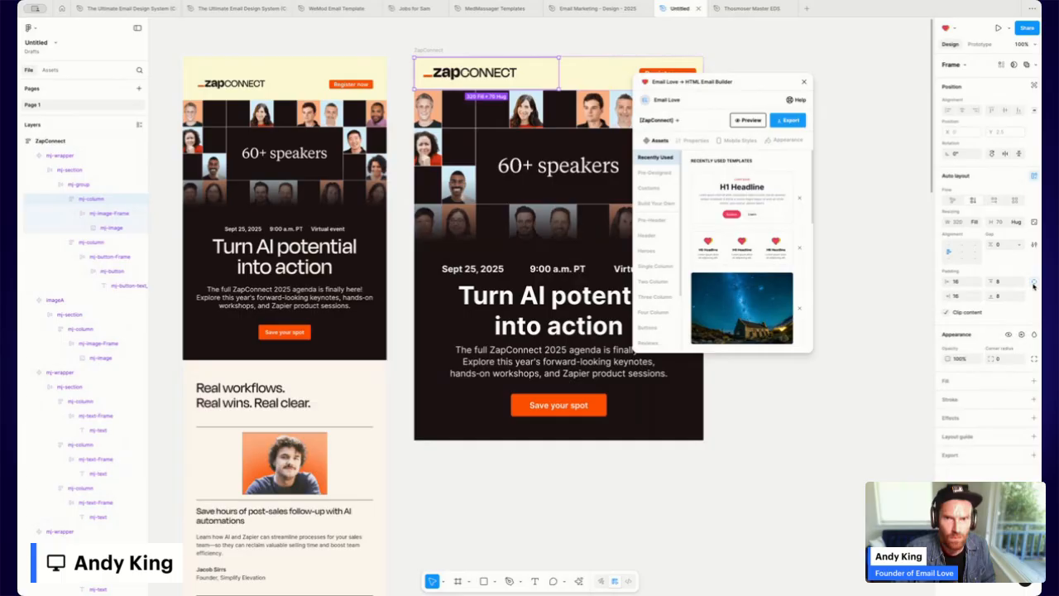
left_click(962, 298)
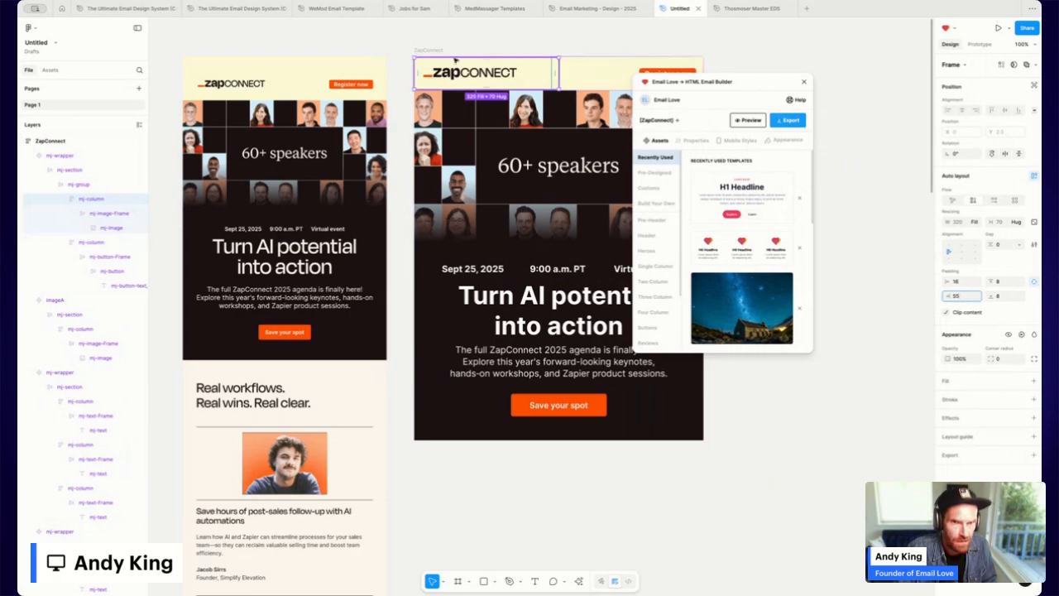
left_click(426, 50)
left_click(745, 121)
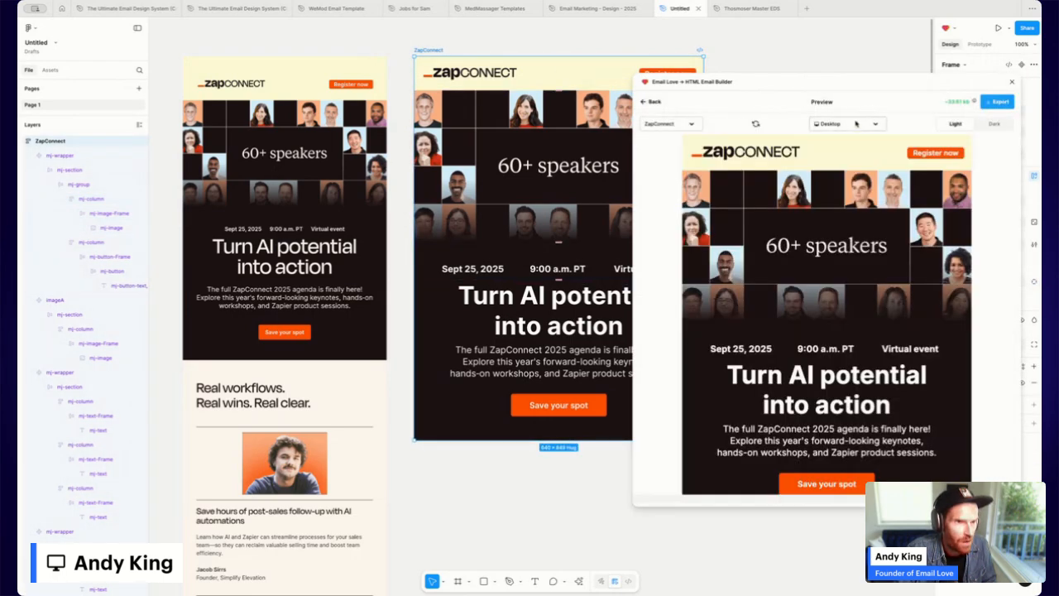
Check the iPhone 14 Pro Max preview, then bring up mobile styles for the header logo column.
left_click(854, 125)
left_click(847, 159)
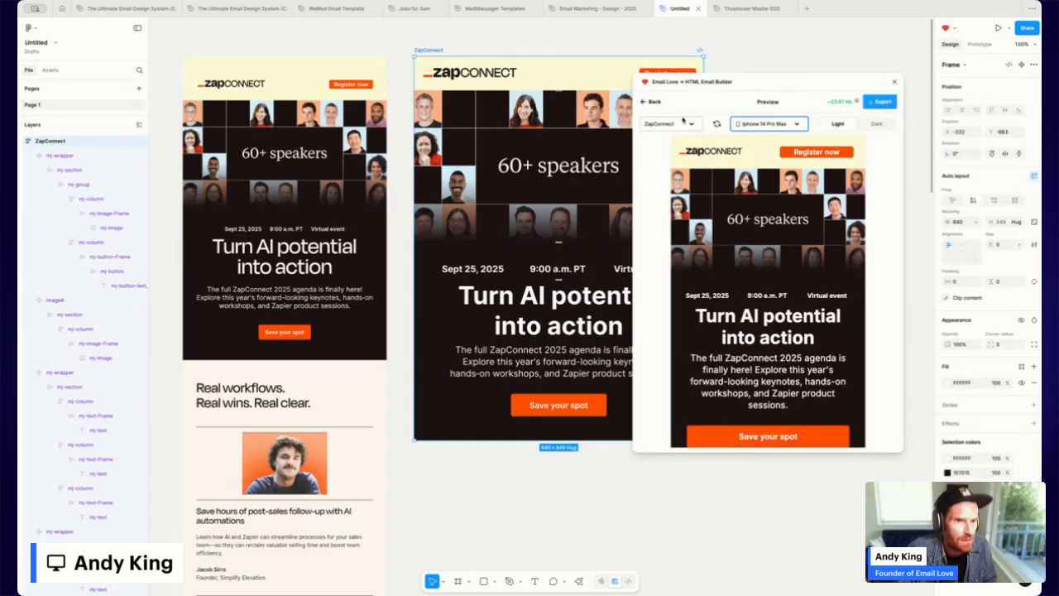
left_click(655, 101)
double_click(501, 73)
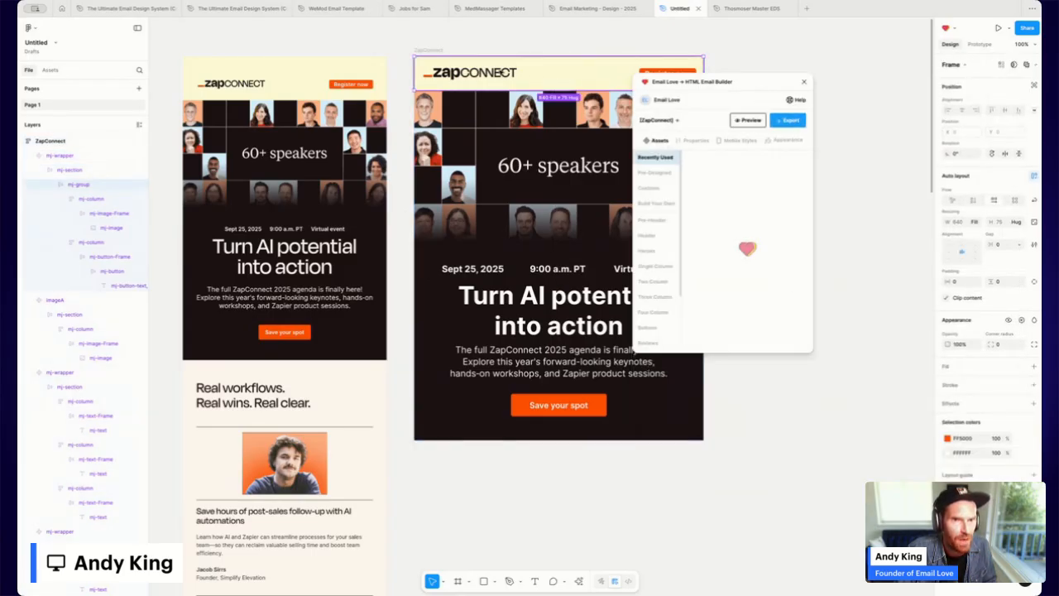
double_click(501, 73)
left_click(538, 78)
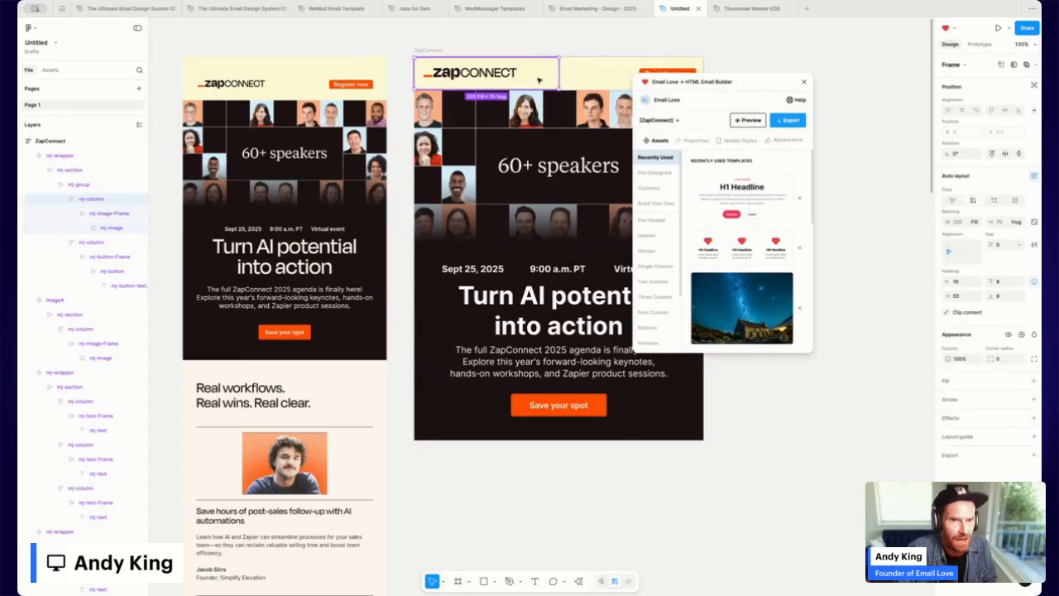
left_click(741, 141)
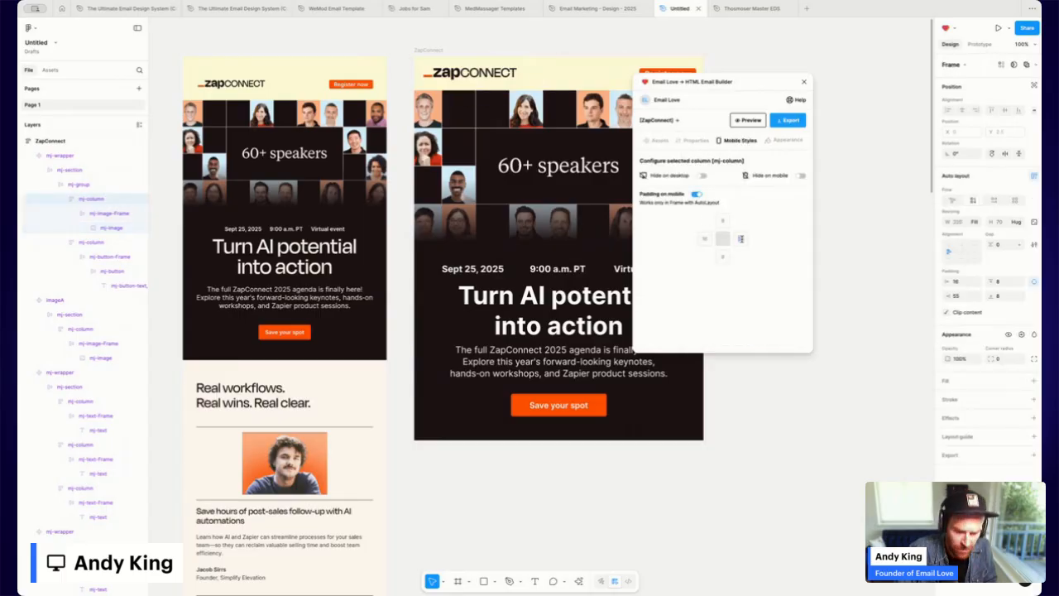
Enter 2 for the logo column's mobile padding and check it at iPhone 14 Pro Max width.
type("20")
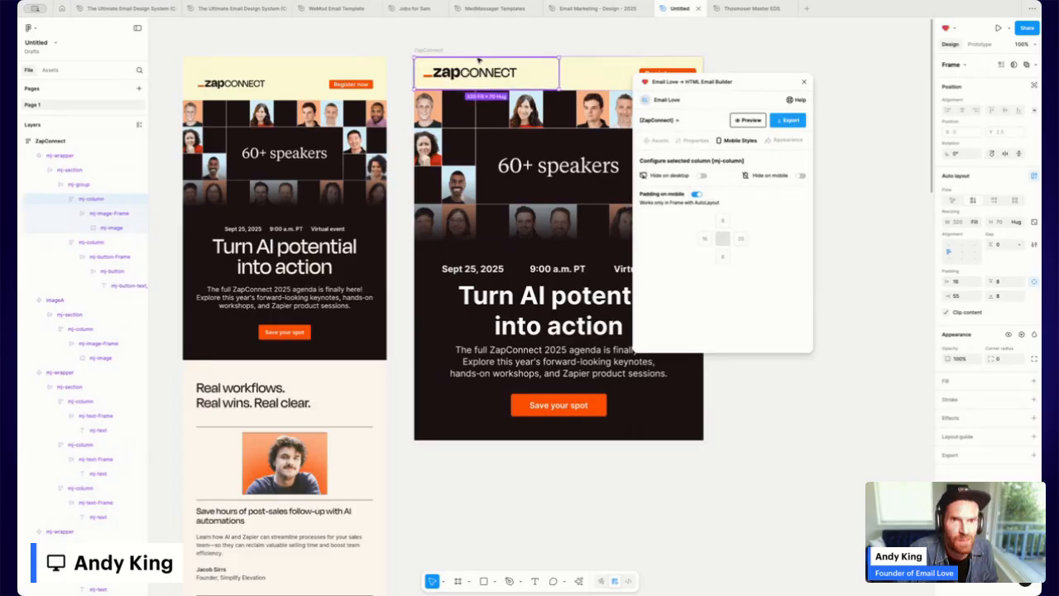
left_click(429, 51)
left_click(747, 120)
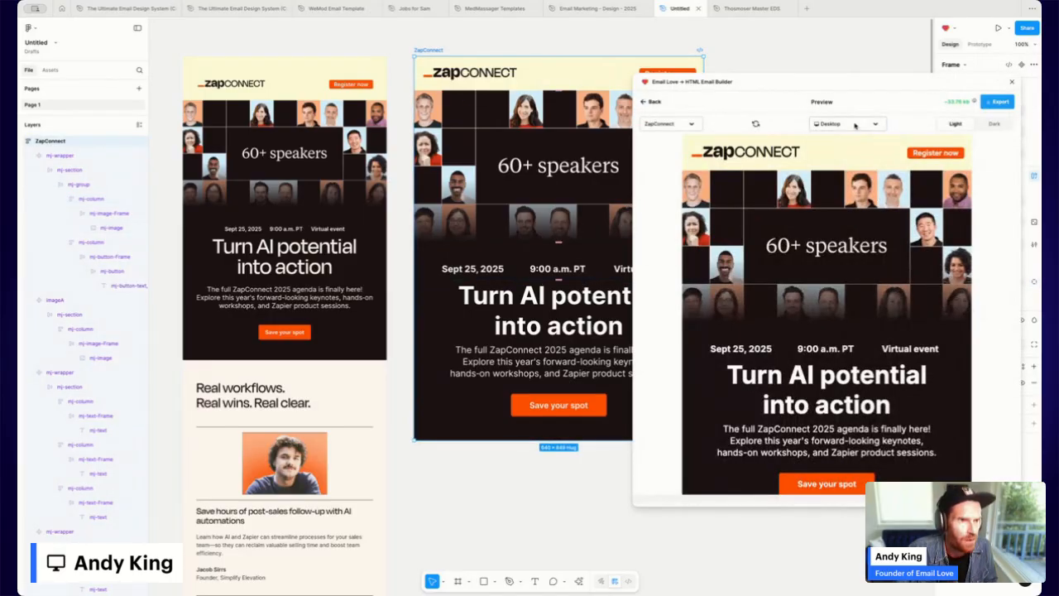
left_click(855, 125)
left_click(846, 161)
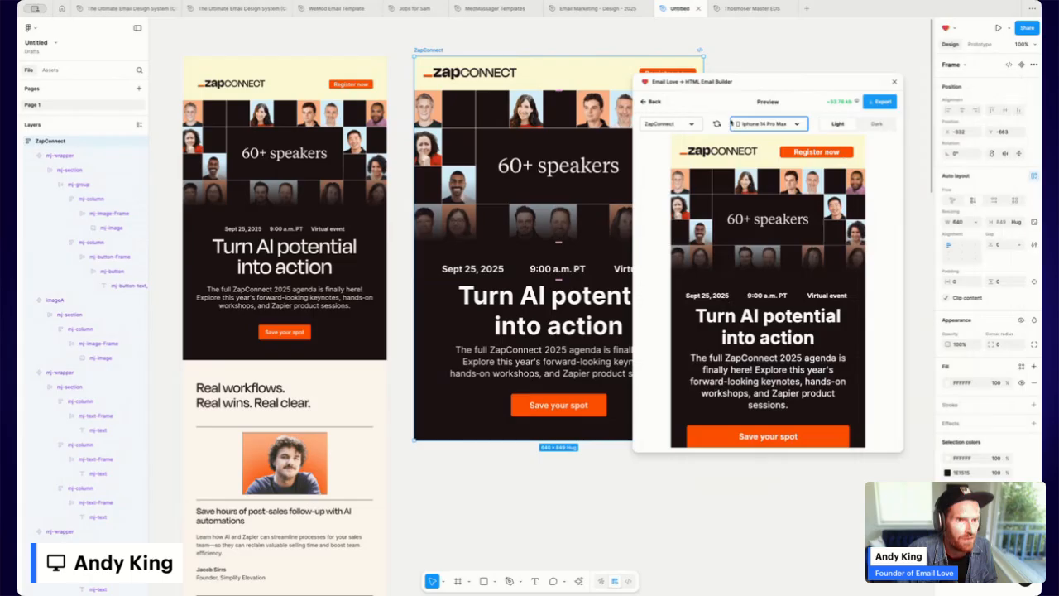
left_click(648, 105)
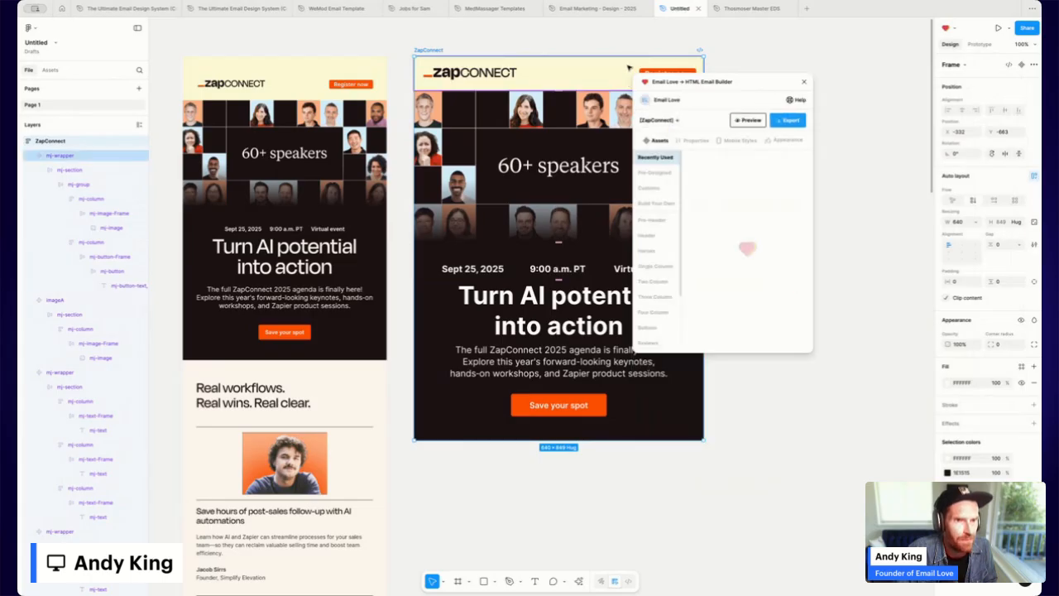
Turn on separate mobile padding for the header's right-hand Register now column.
scroll(629, 68, "right", 1)
double_click(612, 76)
double_click(612, 77)
double_click(612, 76)
scroll(612, 76, "left", 1)
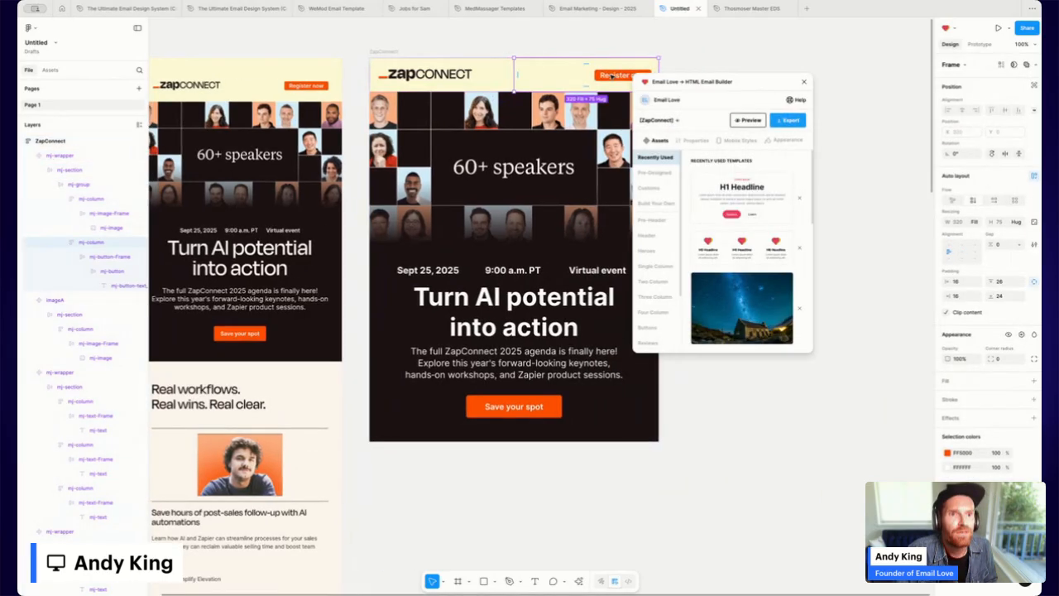
left_click(736, 143)
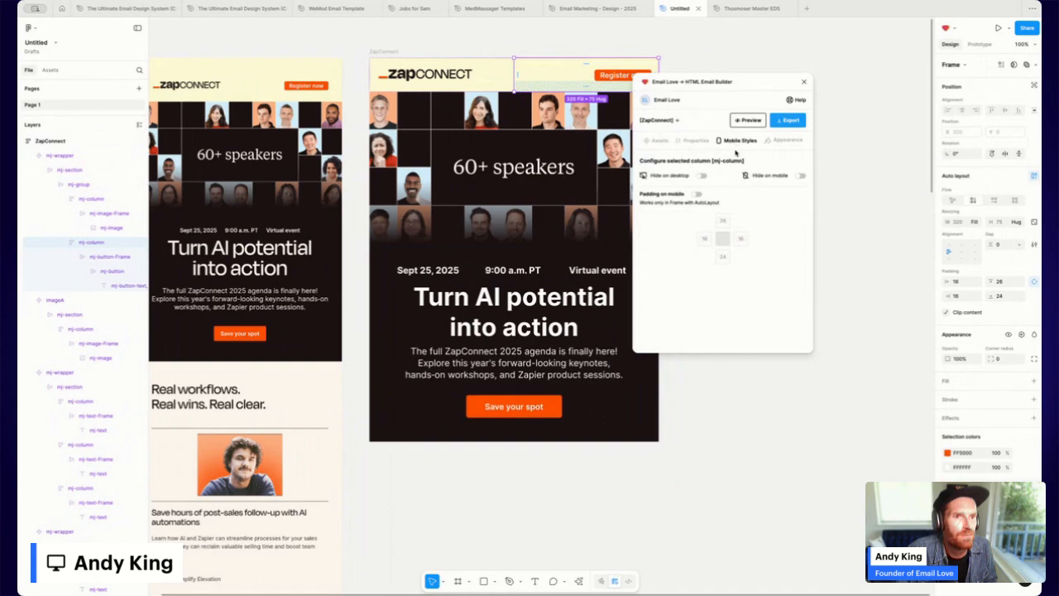
double_click(559, 75)
scroll(562, 75, "left", 1)
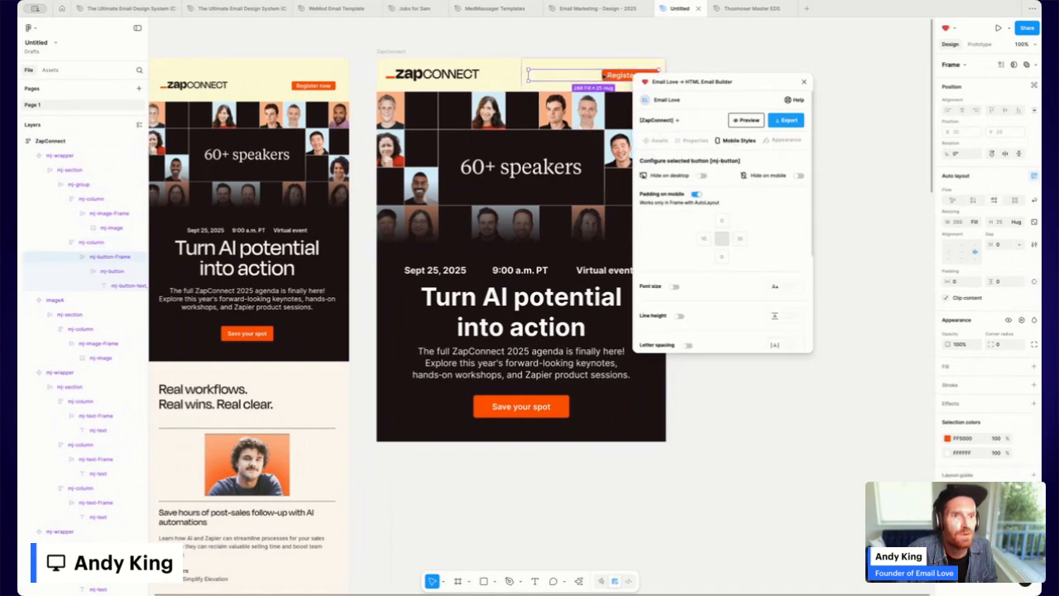
key("Escape")
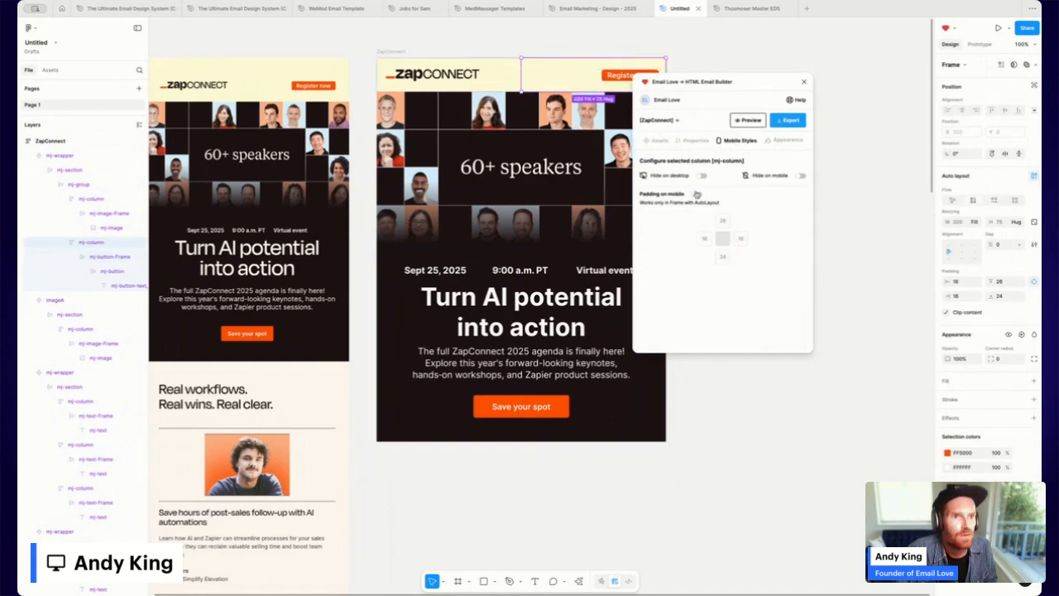
left_click(697, 195)
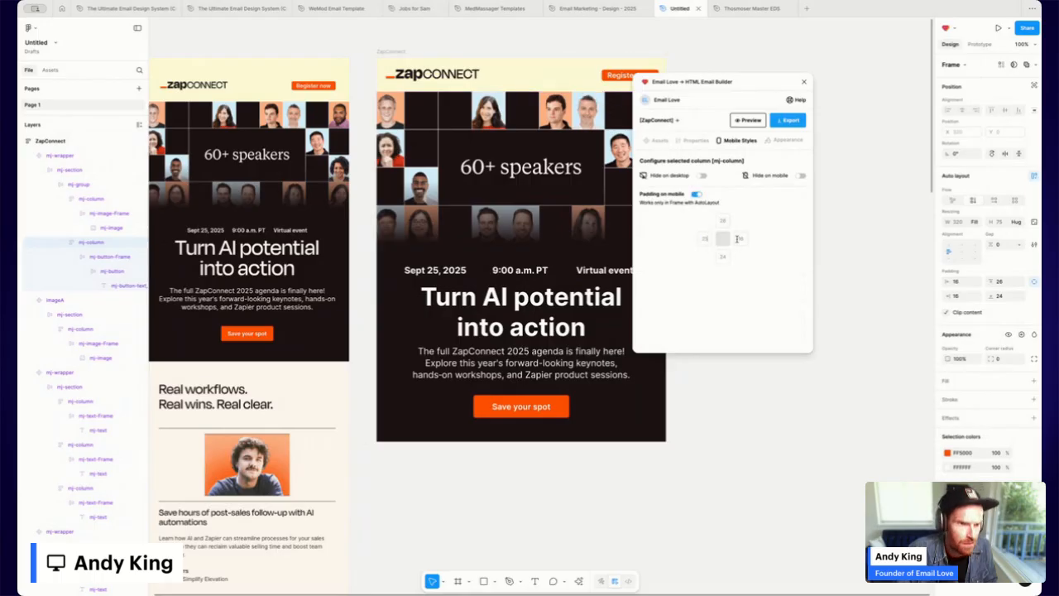
Review the whole email in the iPhone 14 Pro Max preview, then close it.
left_click(392, 52)
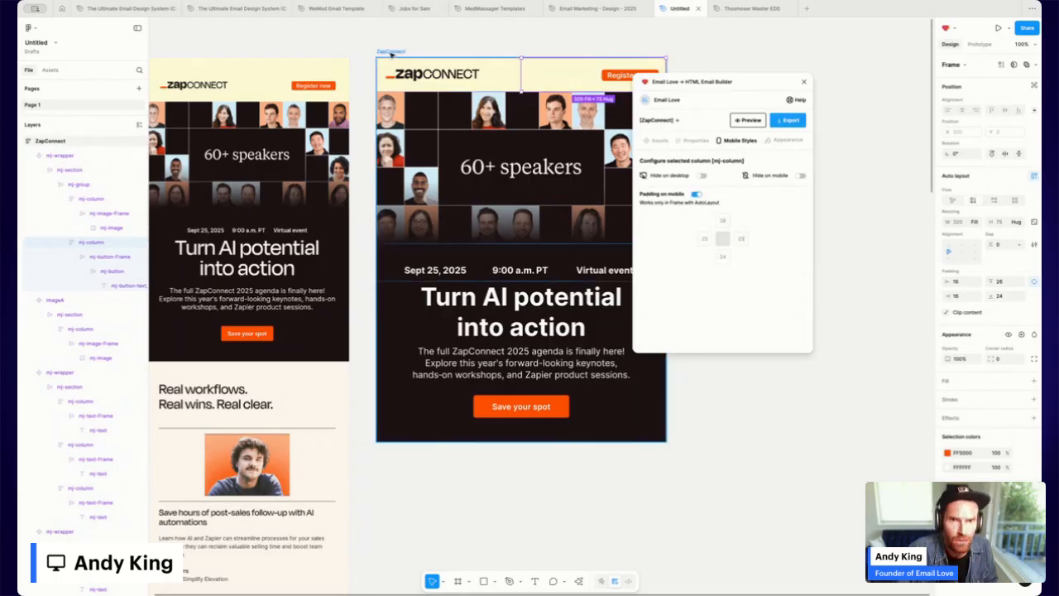
left_click(745, 121)
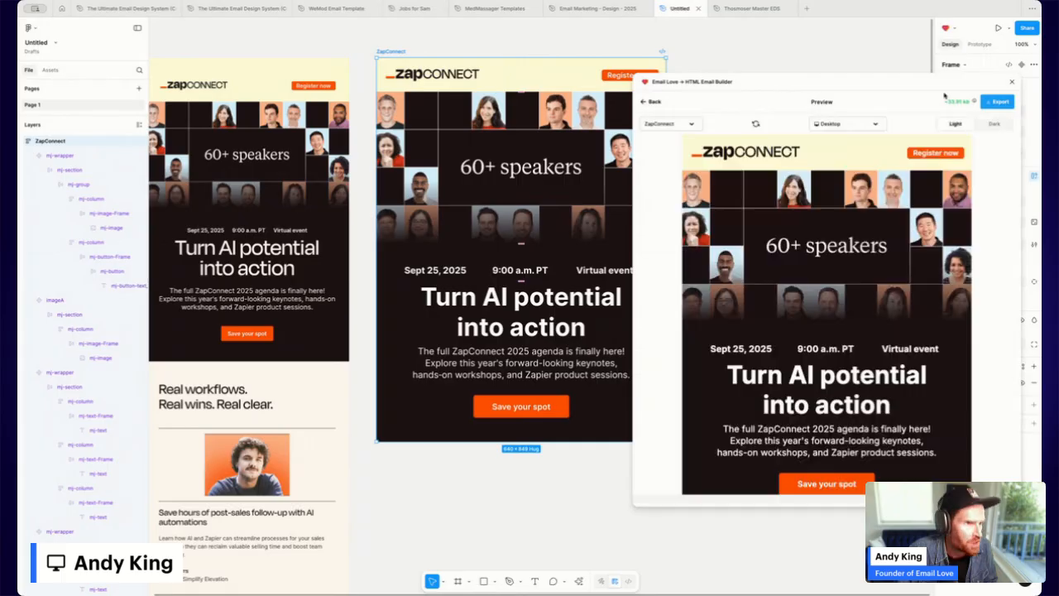
left_click(877, 126)
left_click(861, 157)
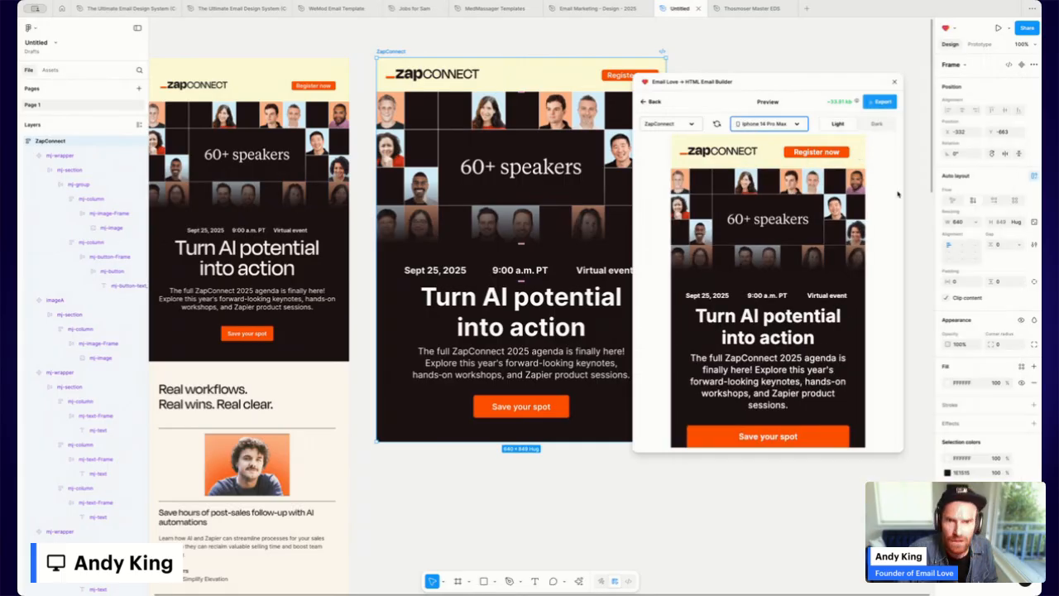
scroll(817, 204, "down", 1)
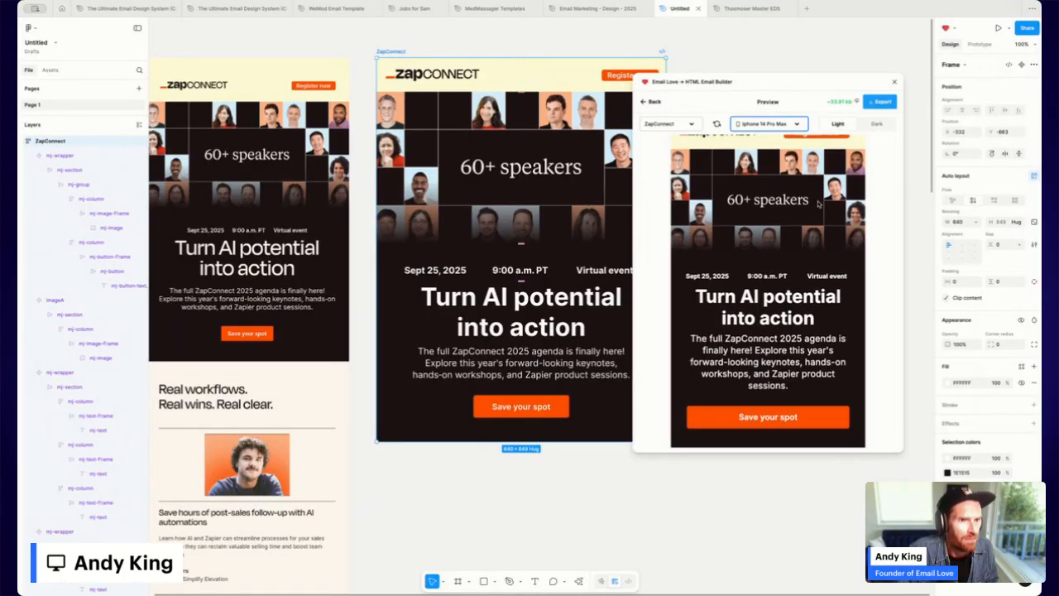
scroll(818, 204, "up", 1)
left_click(653, 103)
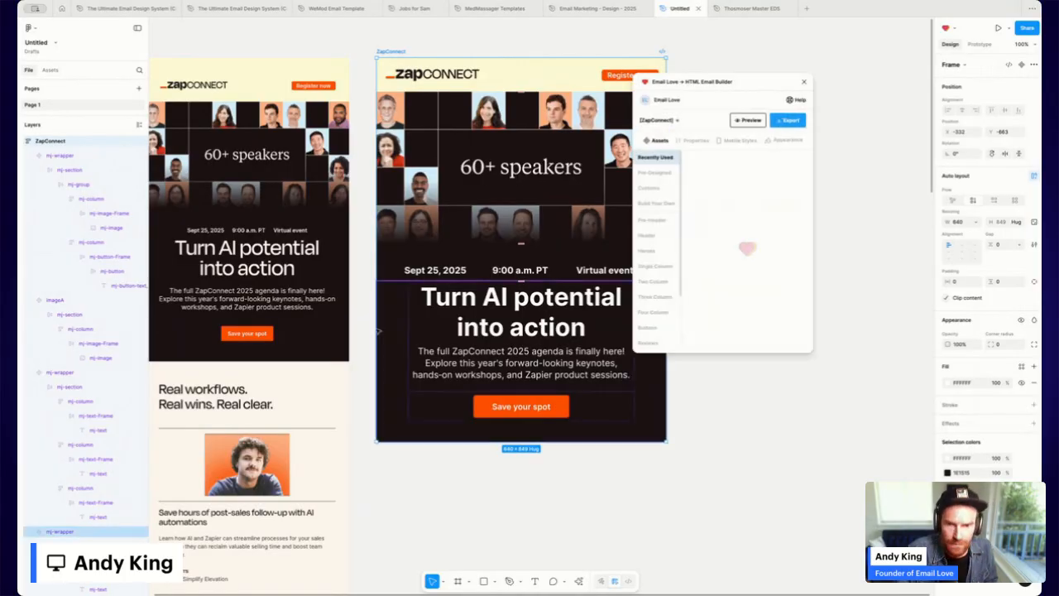
Insert an H1 Headline block, paste 'Real workflows. Real wins. Real clear.' and left-align it.
scroll(464, 99, "down", 2)
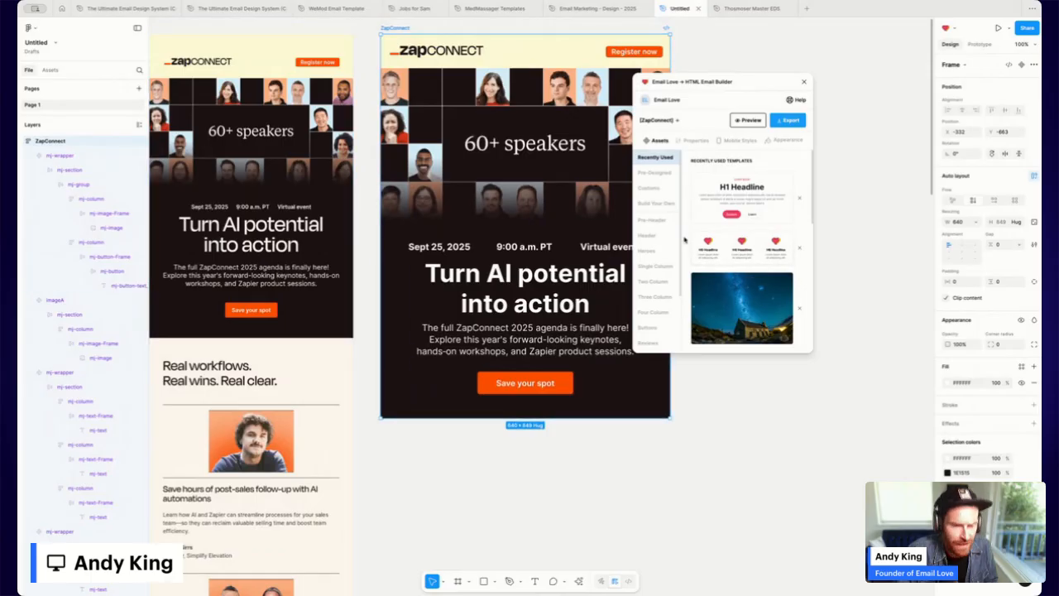
scroll(725, 283, "down", 4)
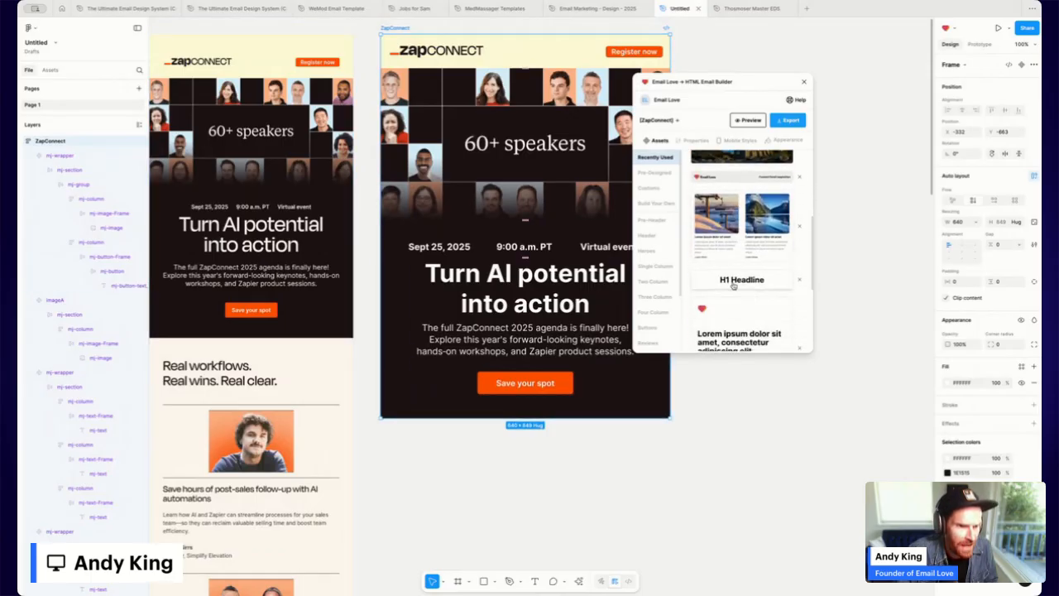
left_click(725, 284)
scroll(577, 424, "down", 2)
scroll(576, 424, "down", 1)
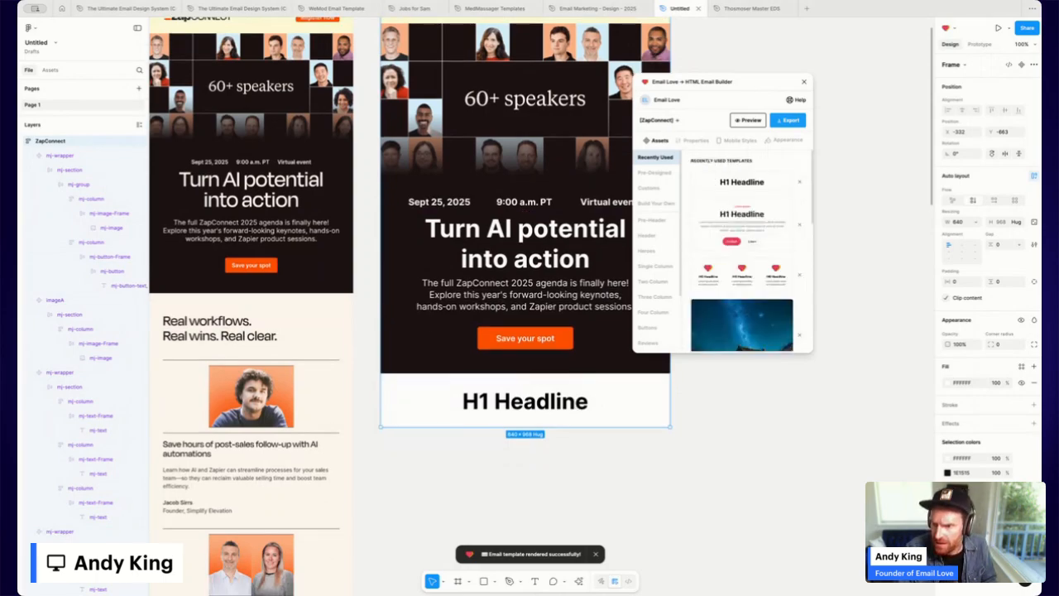
double_click(536, 402)
double_click(535, 402)
double_click(534, 402)
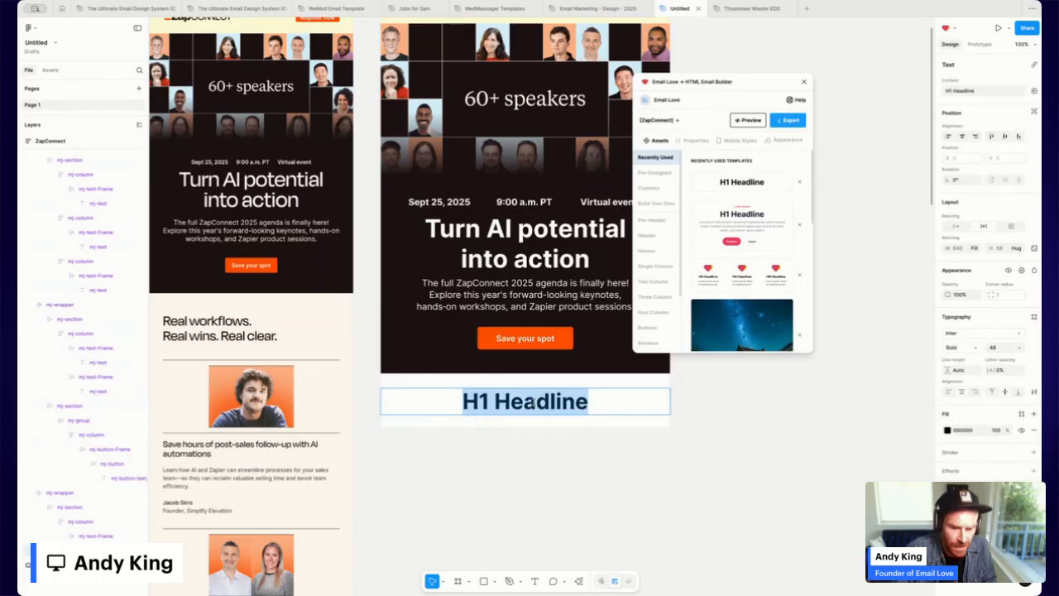
type("Real workflows. Real wins. Real clear.")
key("ctrl+a")
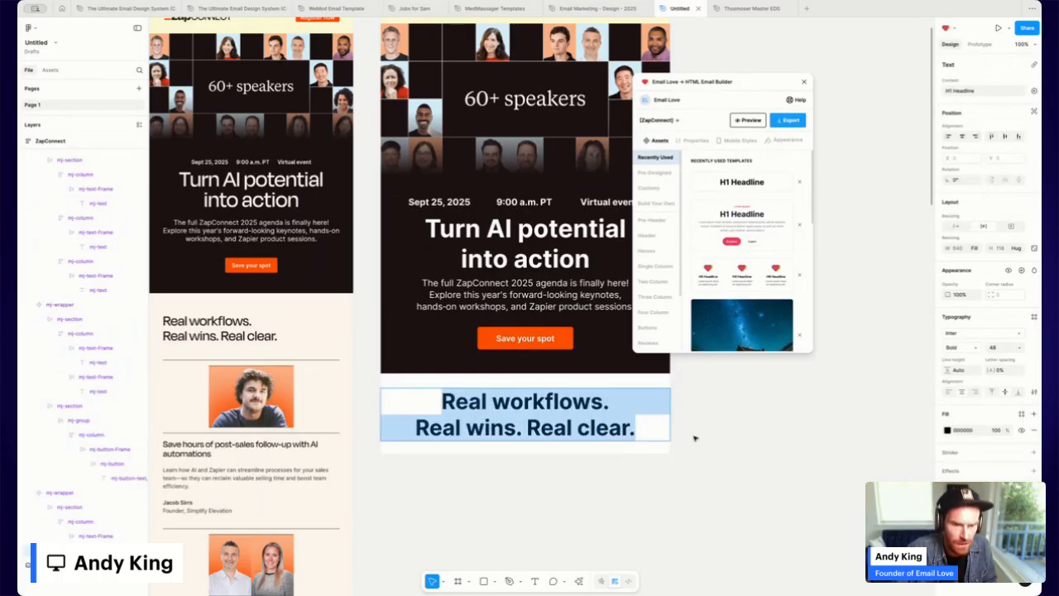
left_click(951, 393)
Give the headline section 55 horizontal padding.
left_click(724, 406)
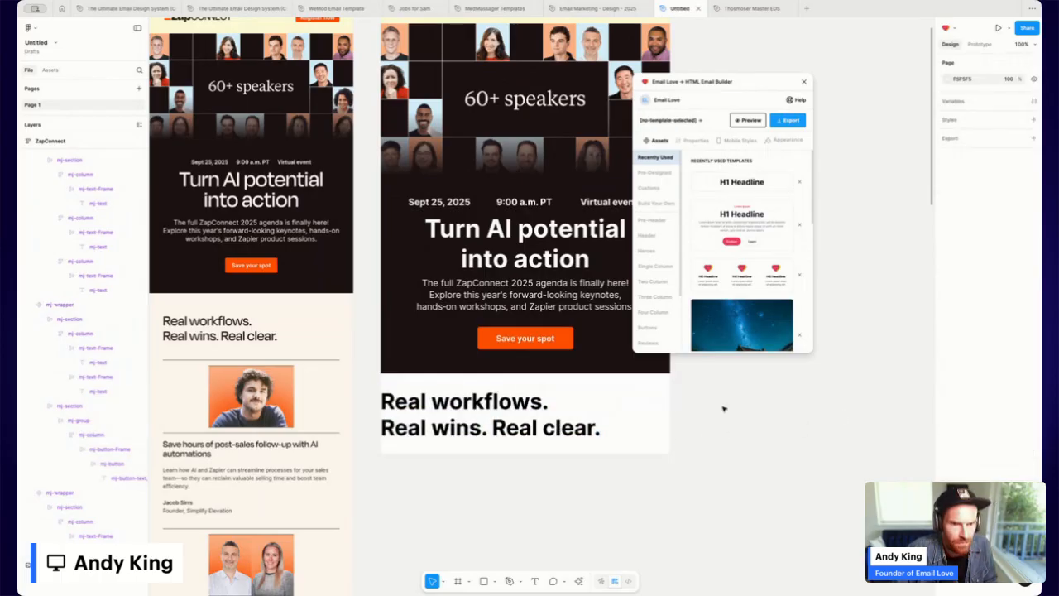
left_click(601, 398)
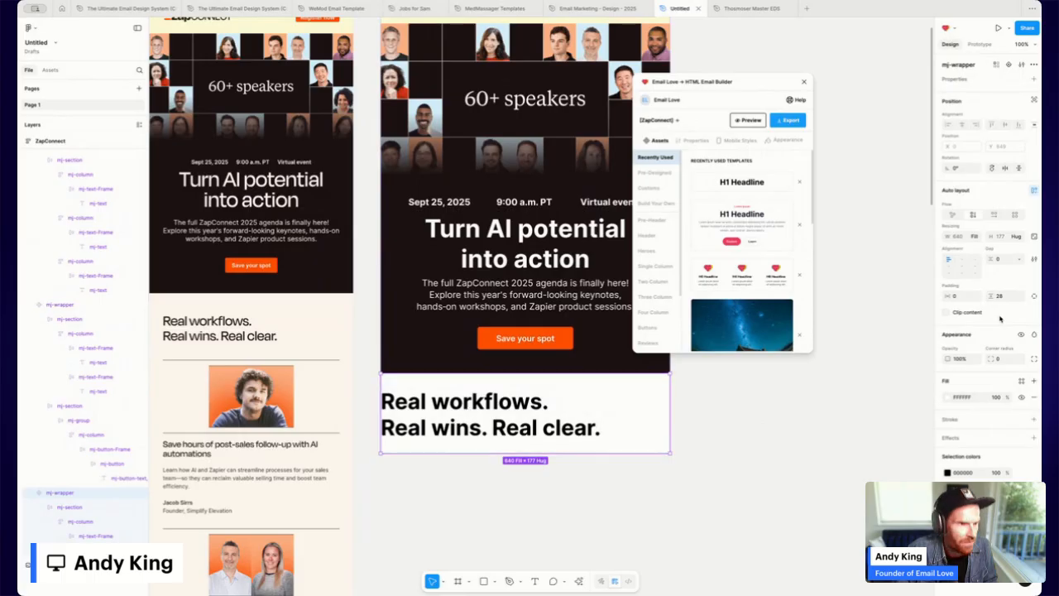
left_click(962, 296)
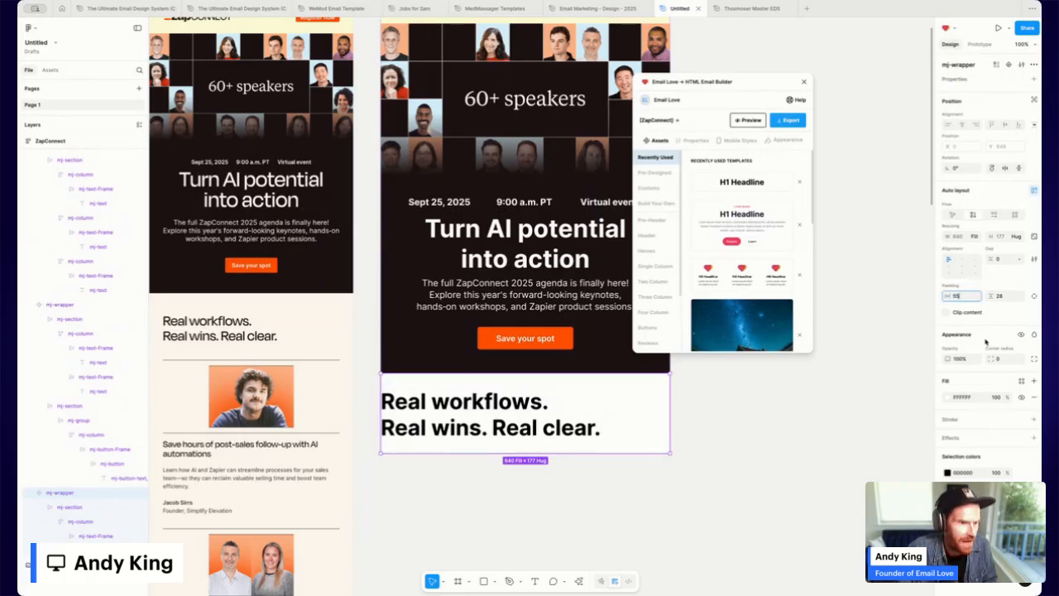
type("55")
key("Return")
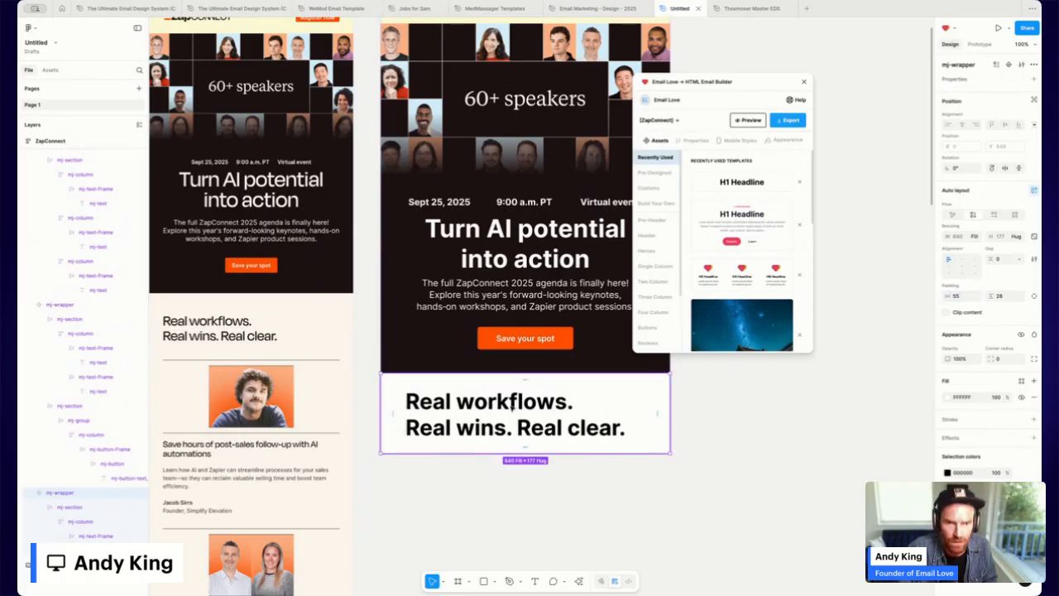
Make the headline text Semi Bold.
double_click(511, 403)
double_click(514, 403)
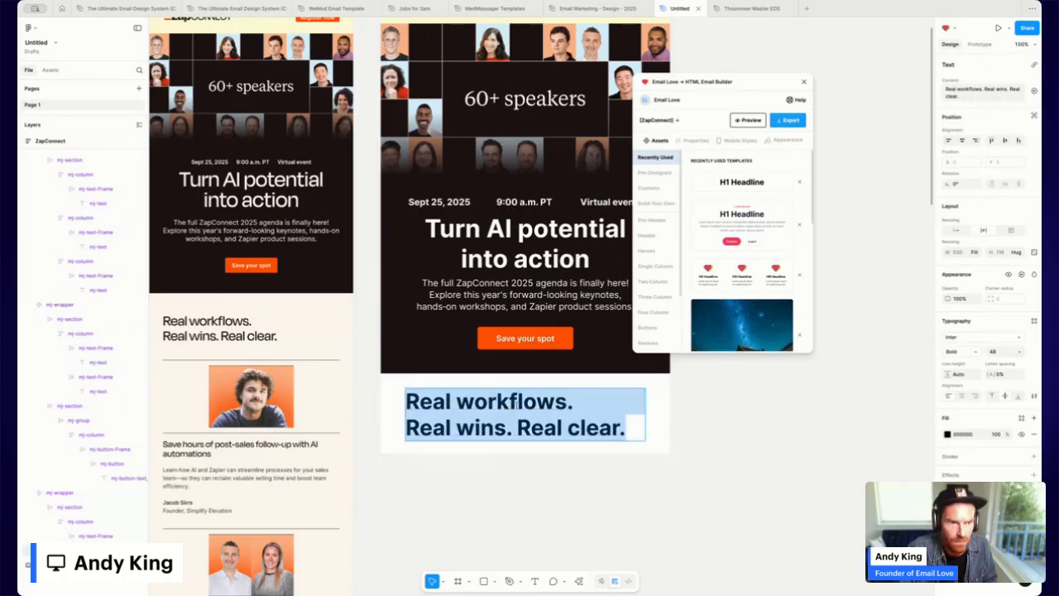
left_click(981, 352)
left_click(970, 346)
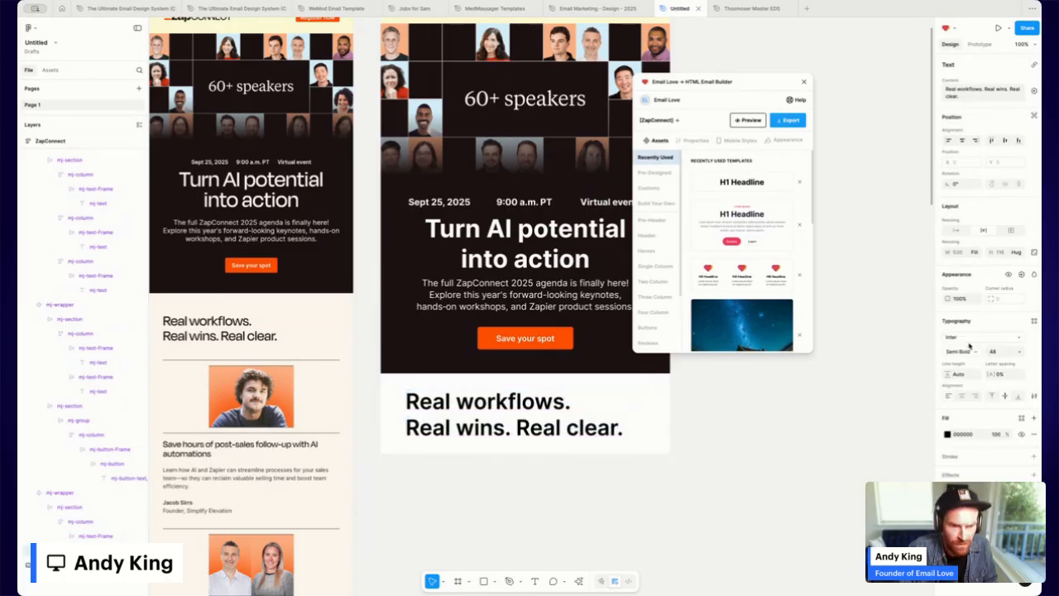
left_click(727, 433)
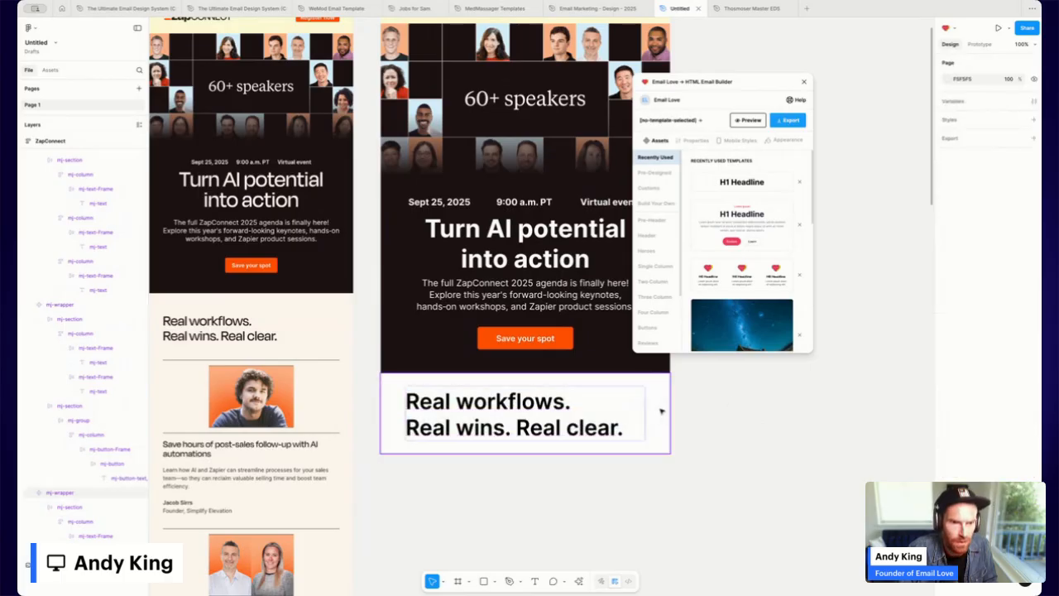
Fill the headline section with the original email's cream background colour, sampled by eyedropper.
left_click(662, 410)
left_click(949, 397)
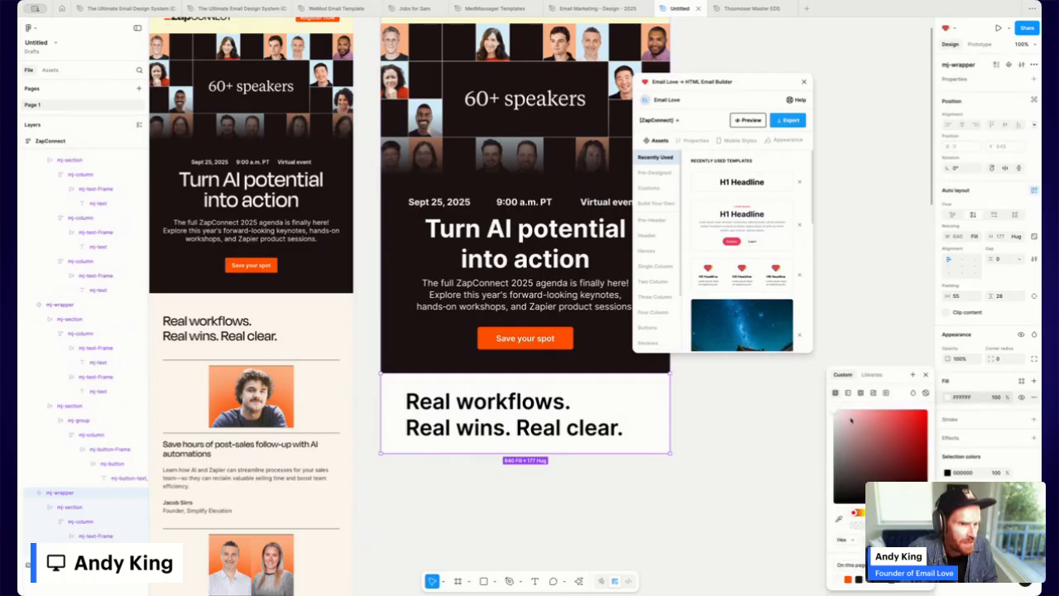
left_click(839, 519)
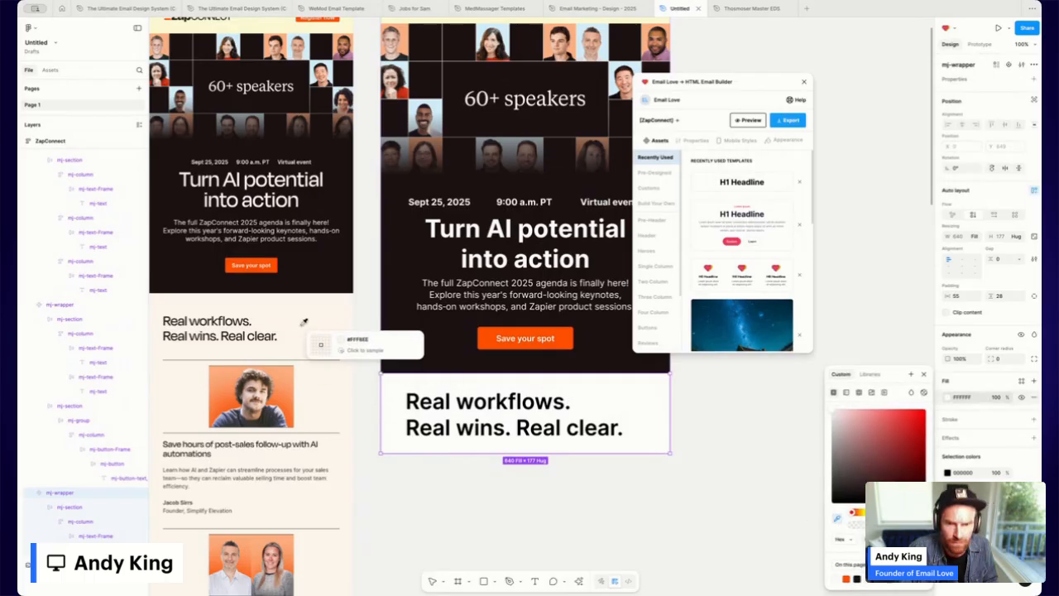
left_click(322, 343)
key("Escape")
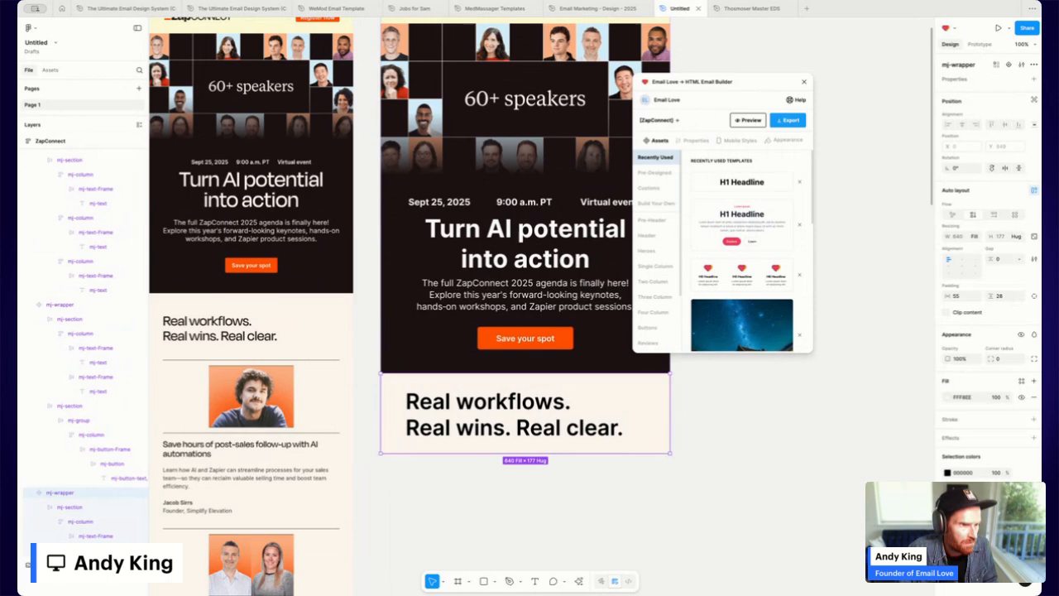
Split the section's padding into sides and set the top padding to 45.
left_click(1034, 296)
left_click(998, 297)
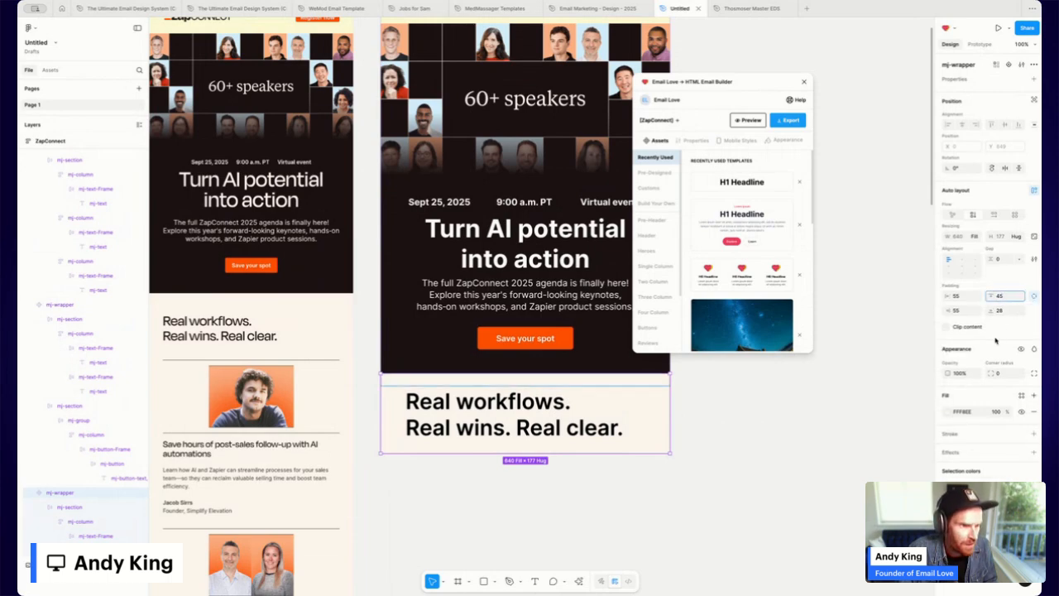
type("45")
key("Return")
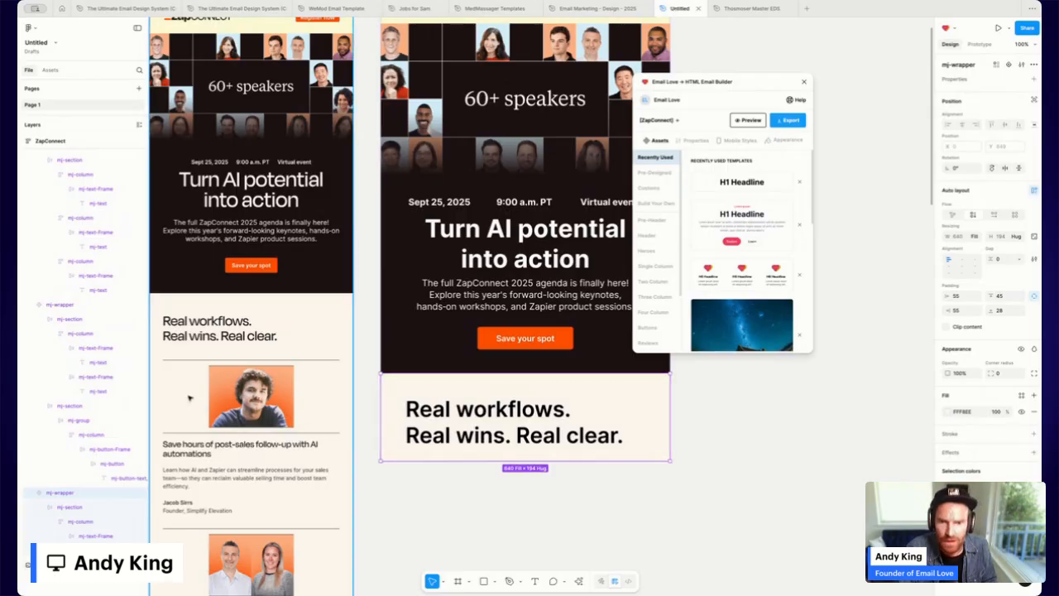
scroll(272, 418, "down", 2)
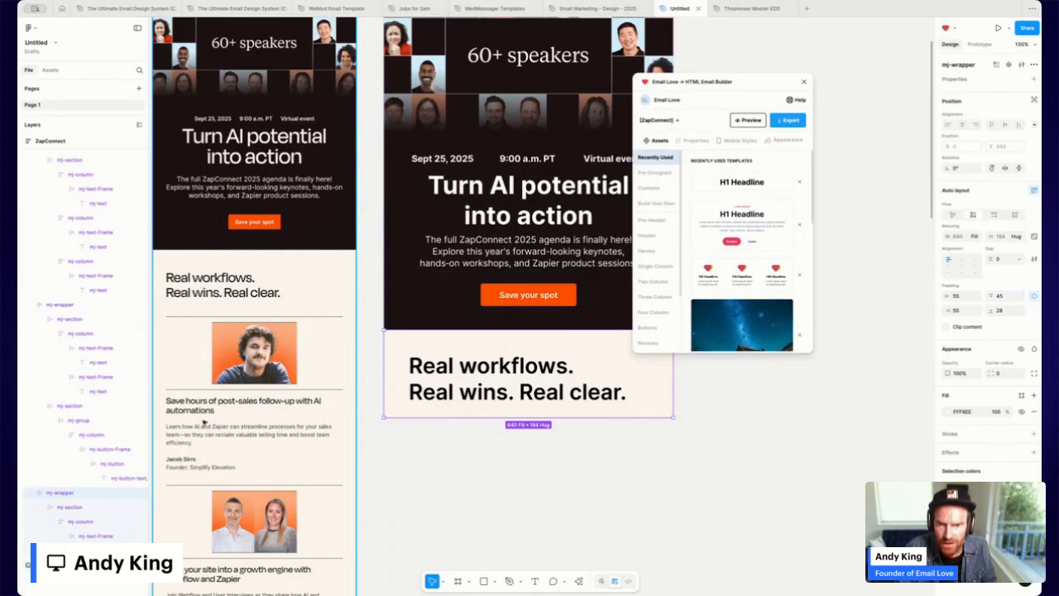
scroll(204, 423, "down", 2)
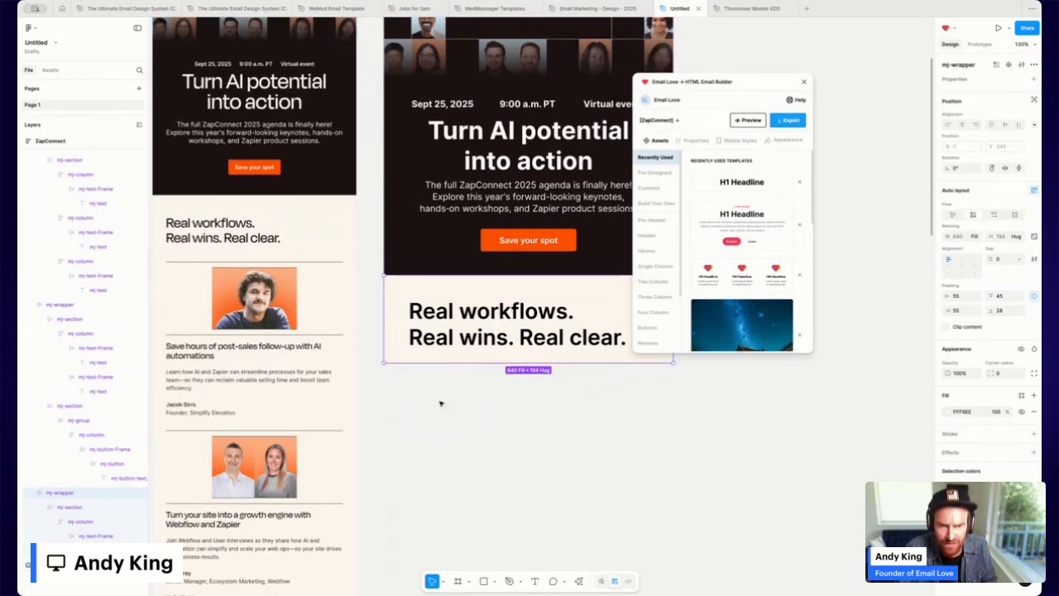
scroll(545, 175, "up", 5)
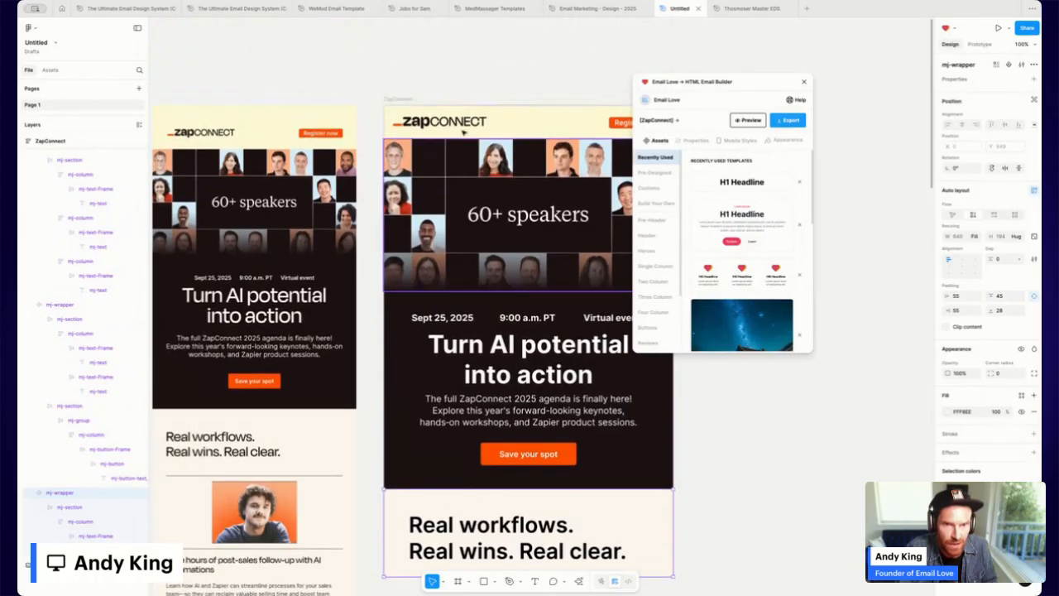
key("Escape")
scroll(521, 305, "down", 4)
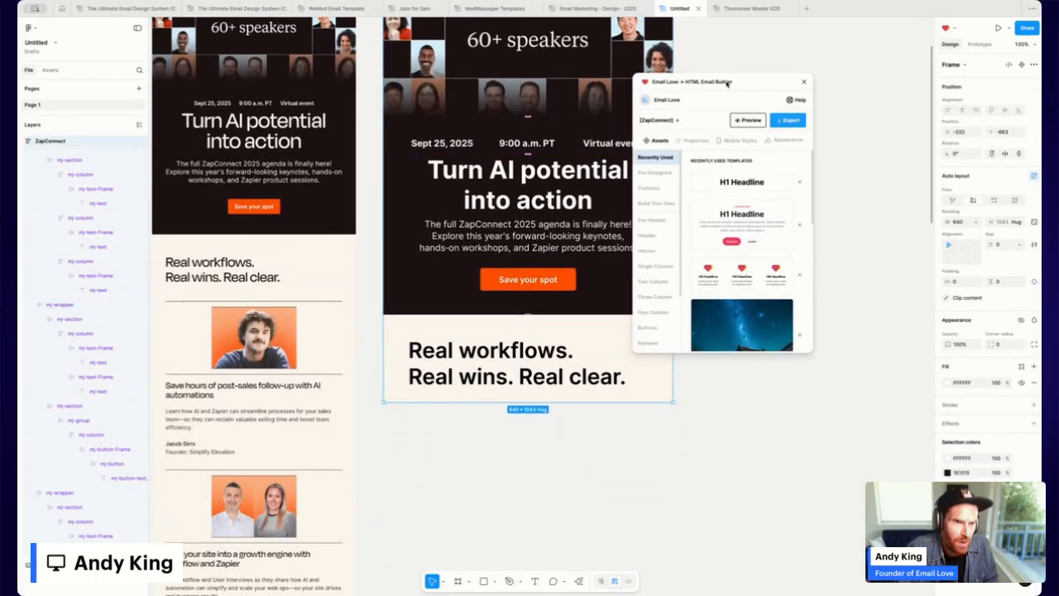
Insert the two-image card template below the headline with 55 side padding.
left_click_drag(727, 83, 814, 68)
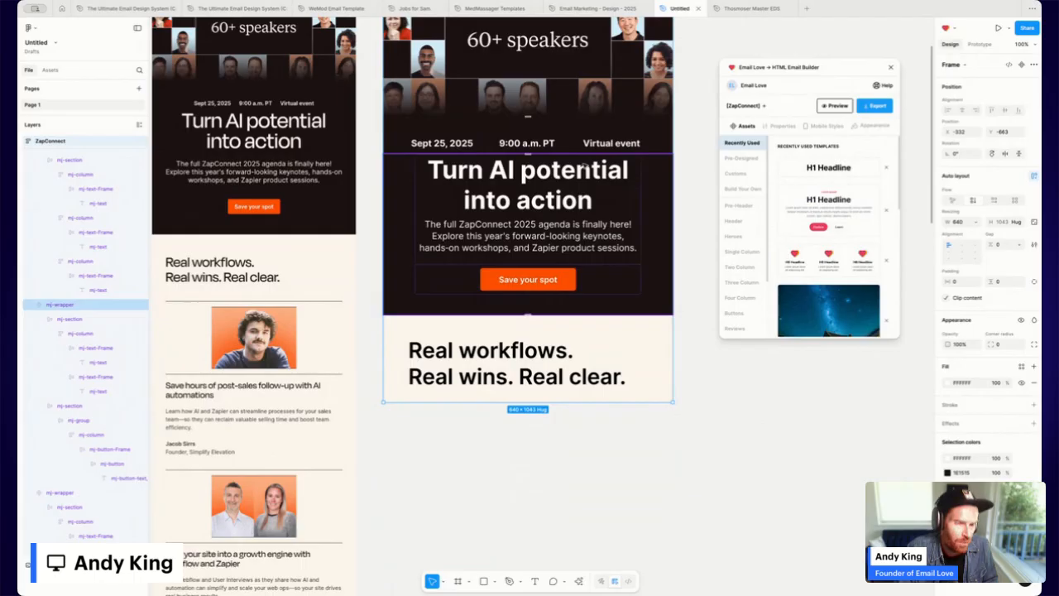
scroll(810, 231, "down", 3)
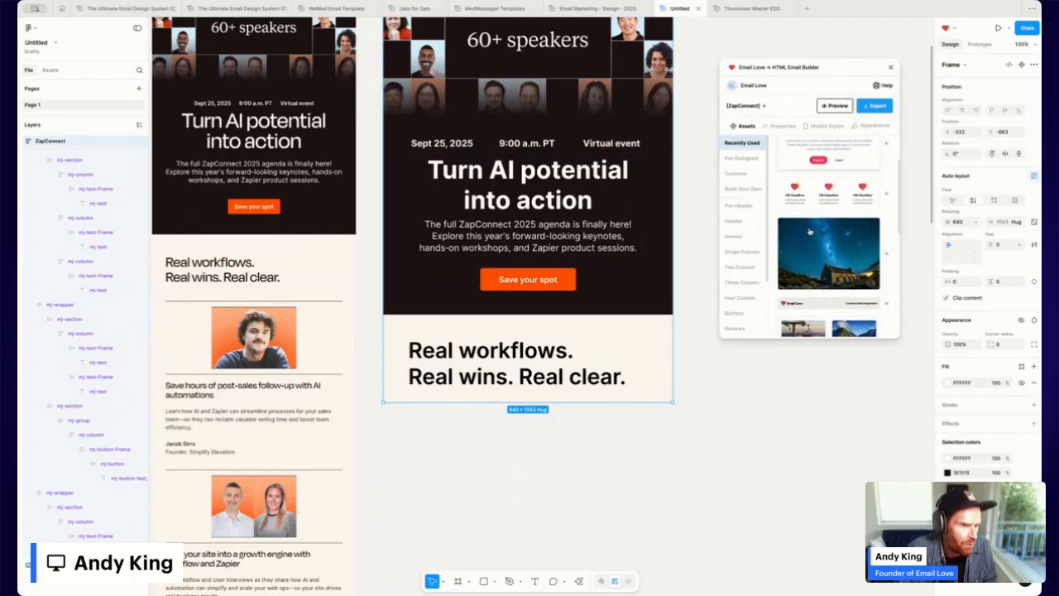
scroll(810, 232, "down", 3)
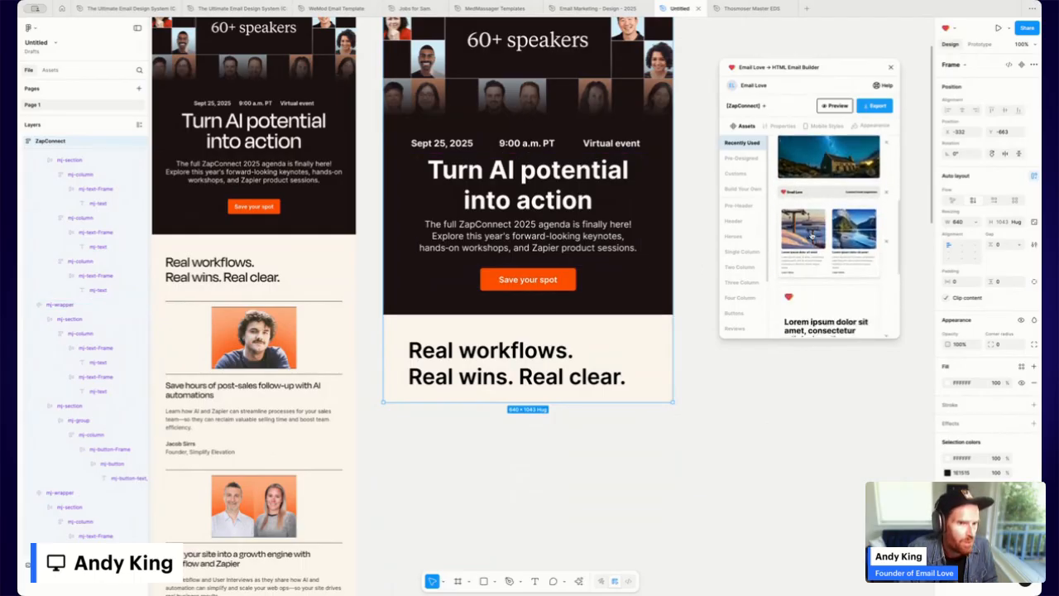
left_click(811, 236)
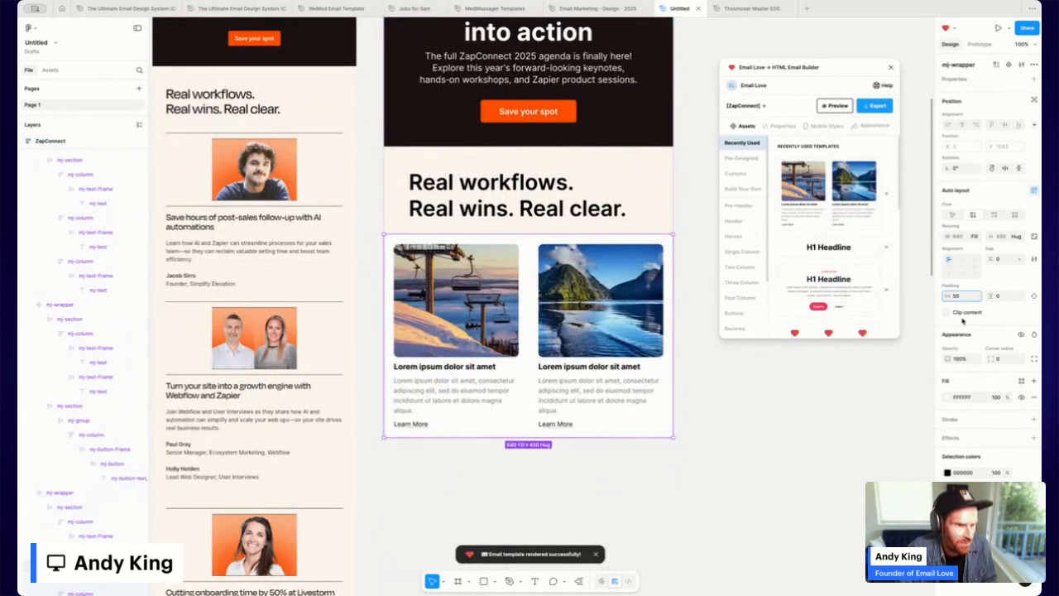
key("Return")
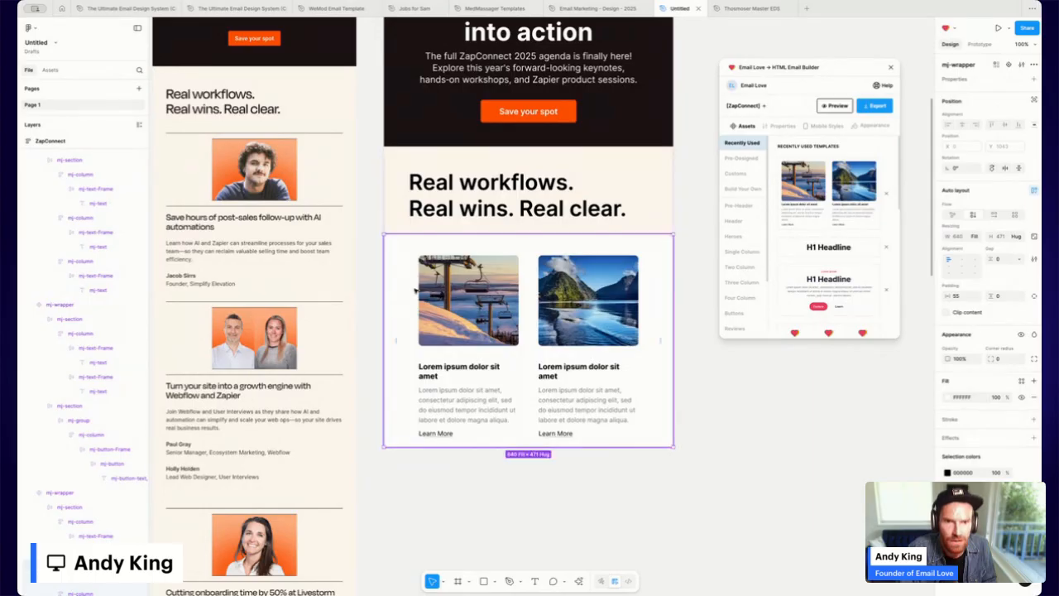
Set the left column's left padding and the right column's right padding to 0.
double_click(416, 292)
double_click(416, 292)
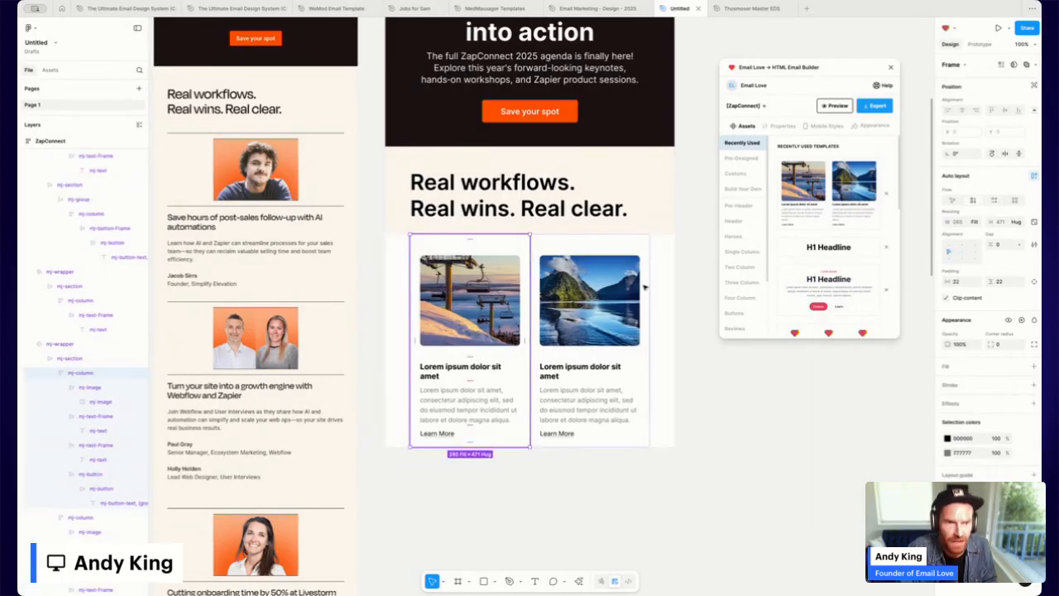
left_click(1033, 282)
left_click(960, 283)
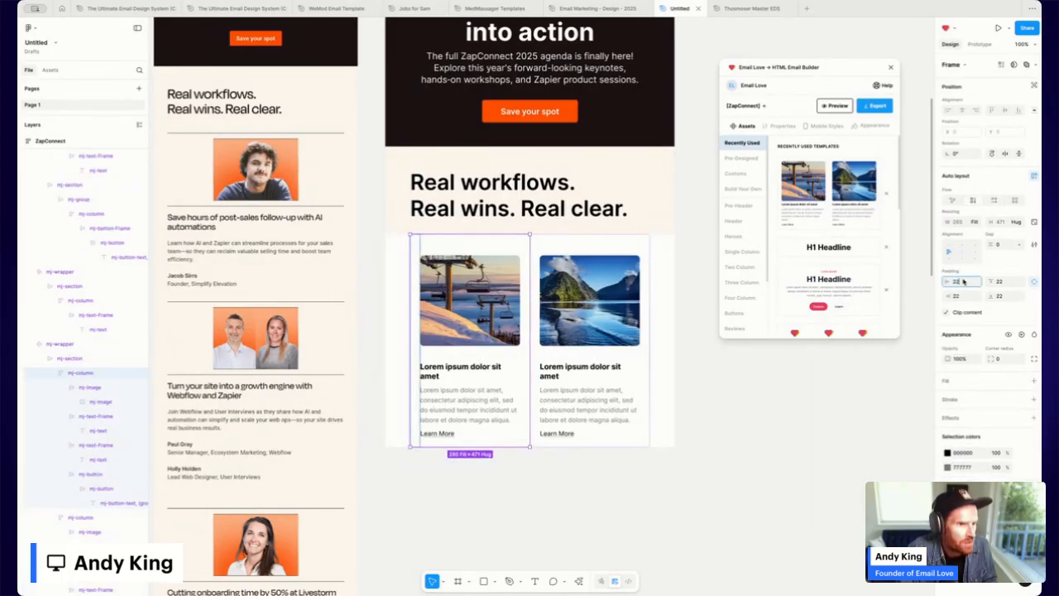
left_click(603, 321)
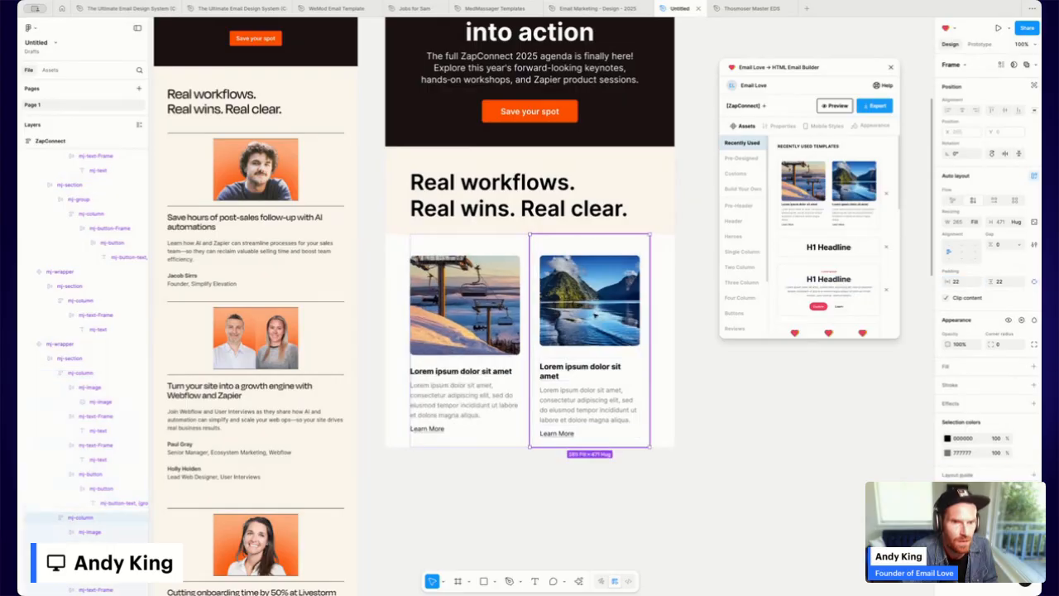
left_click(1033, 282)
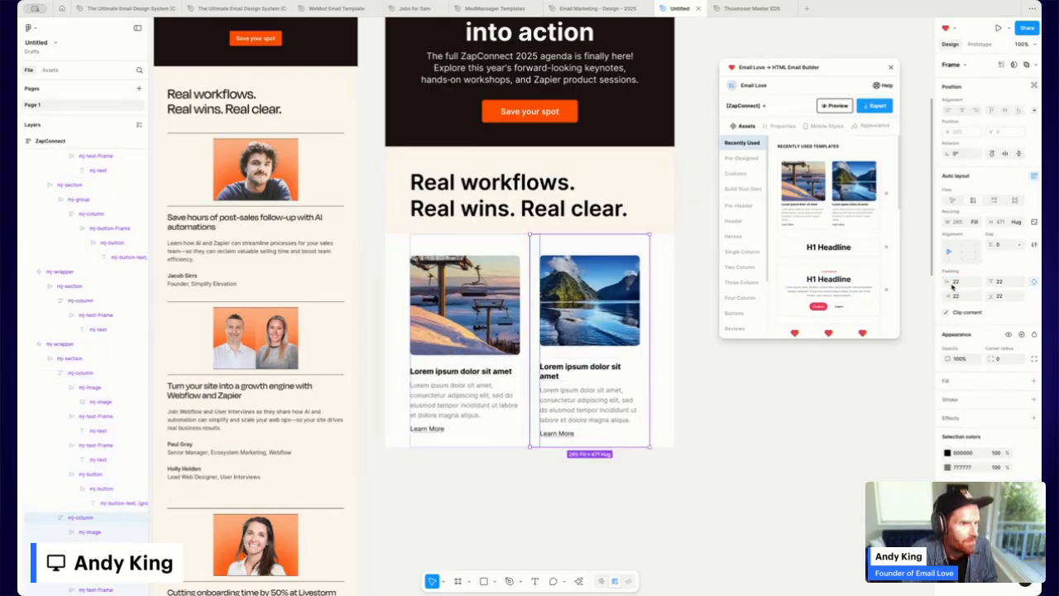
left_click(958, 296)
type("0")
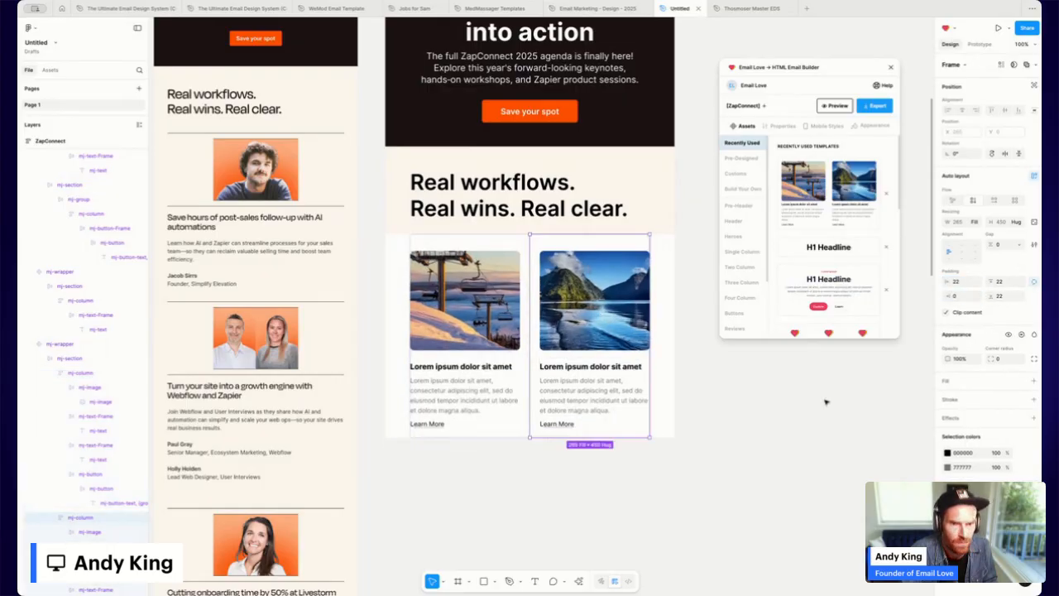
left_click(757, 386)
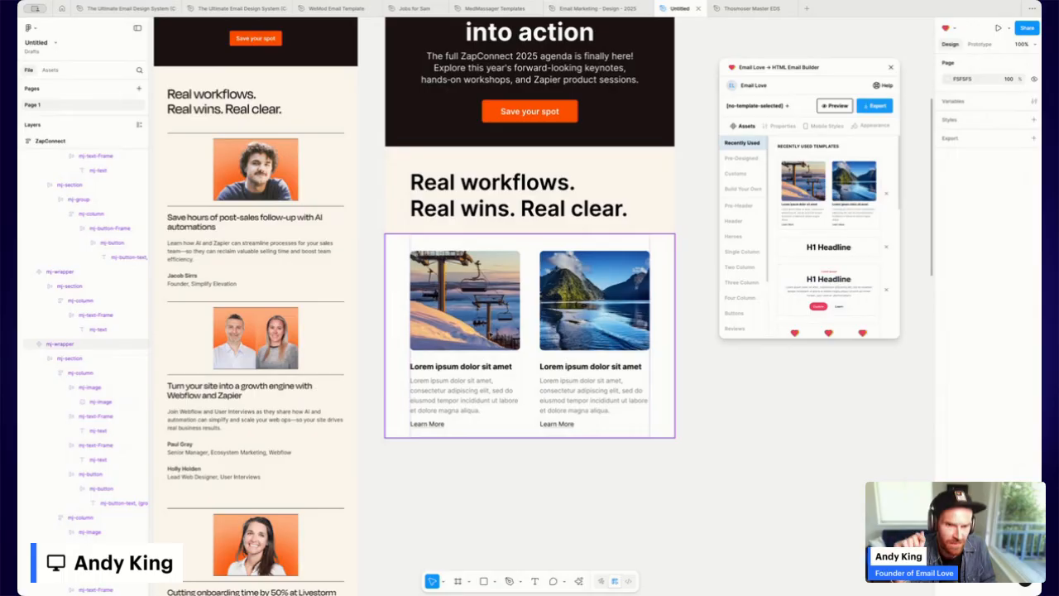
Swap the ski-lift photo for the uploaded orange portrait PNG, 174 high, scaled to Fill.
left_click(490, 334)
double_click(457, 306)
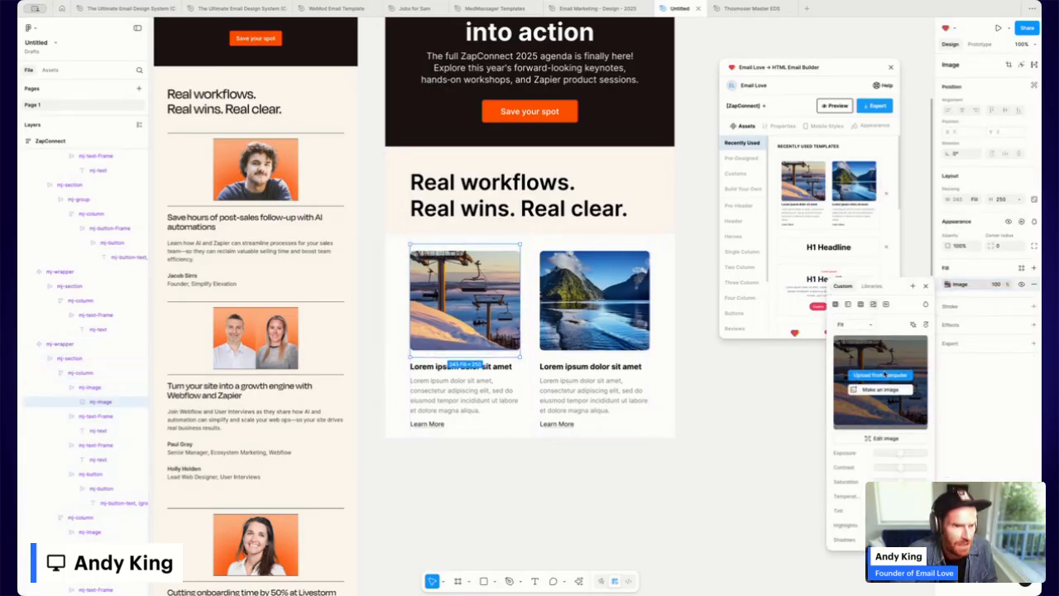
left_click(897, 377)
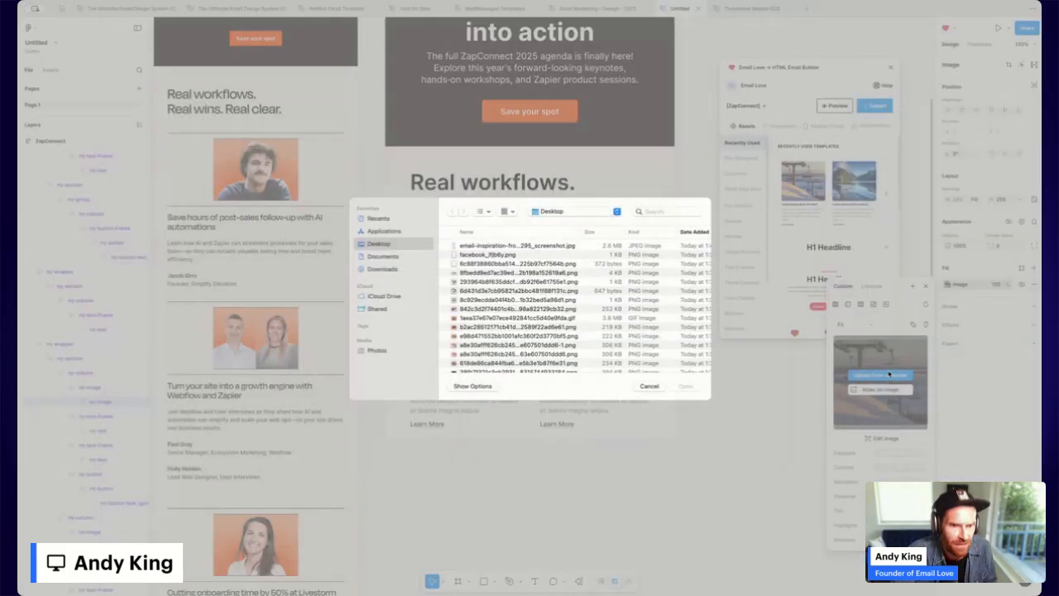
double_click(473, 365)
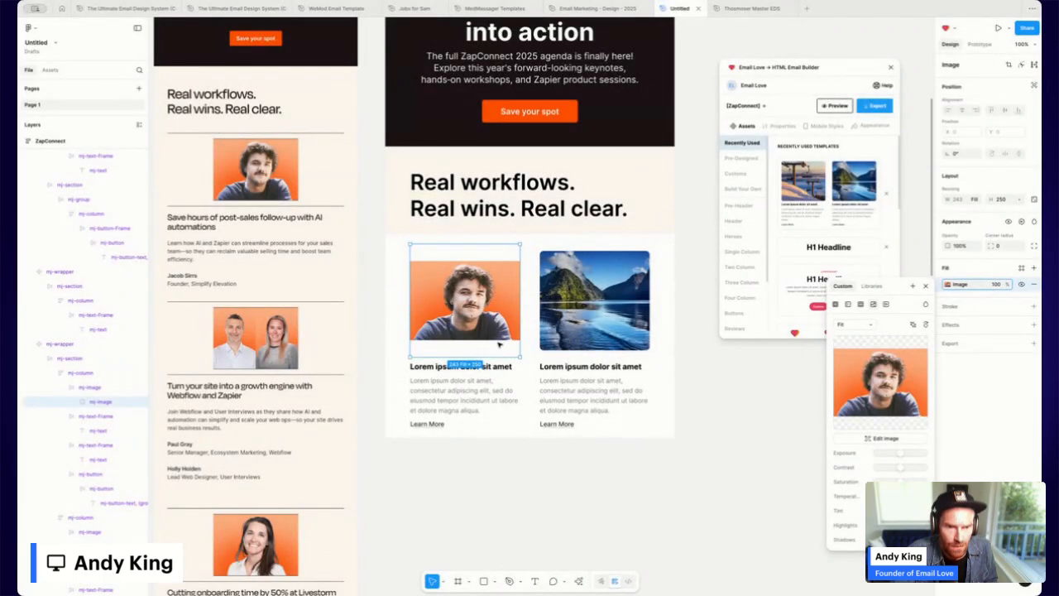
left_click_drag(483, 357, 483, 340)
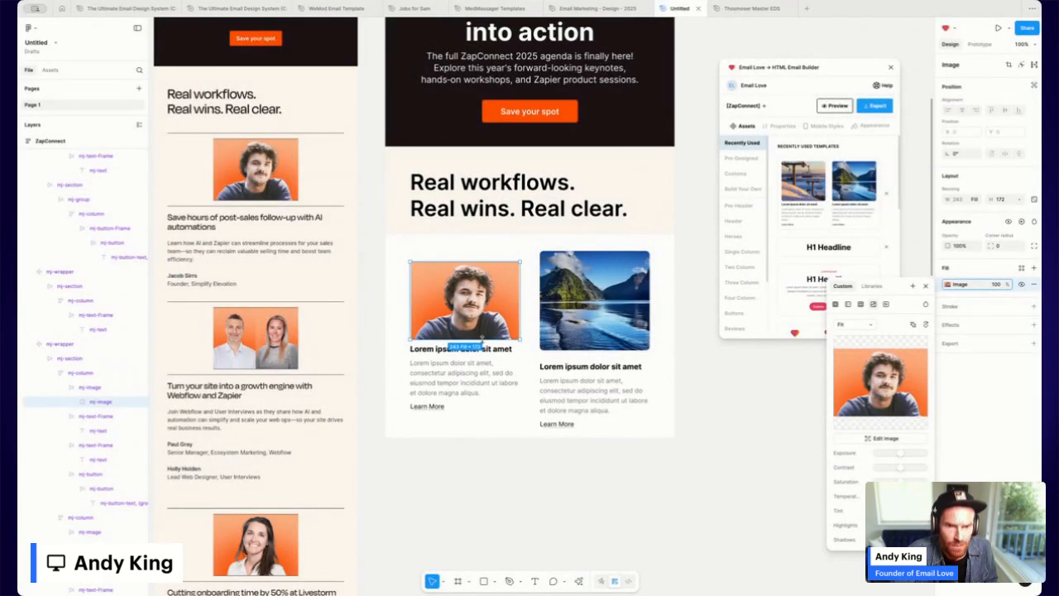
left_click(863, 324)
left_click(850, 316)
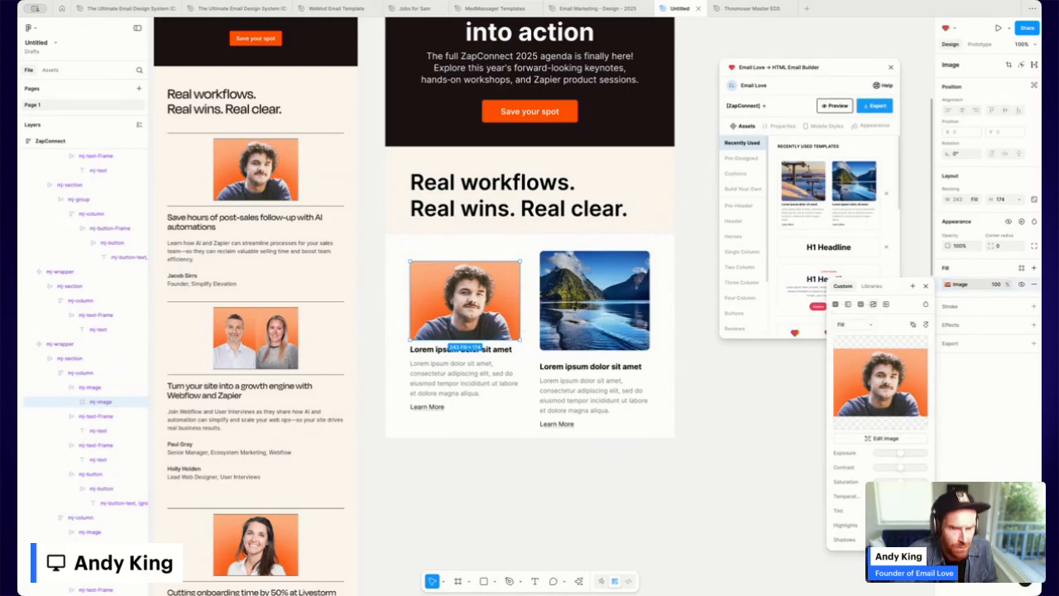
left_click(572, 307)
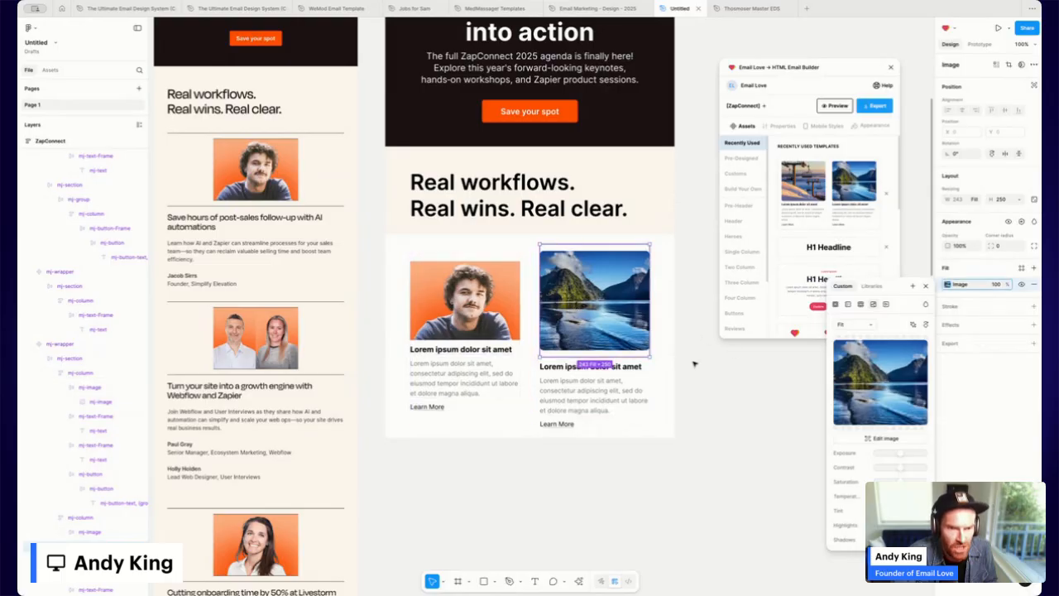
left_click(692, 361)
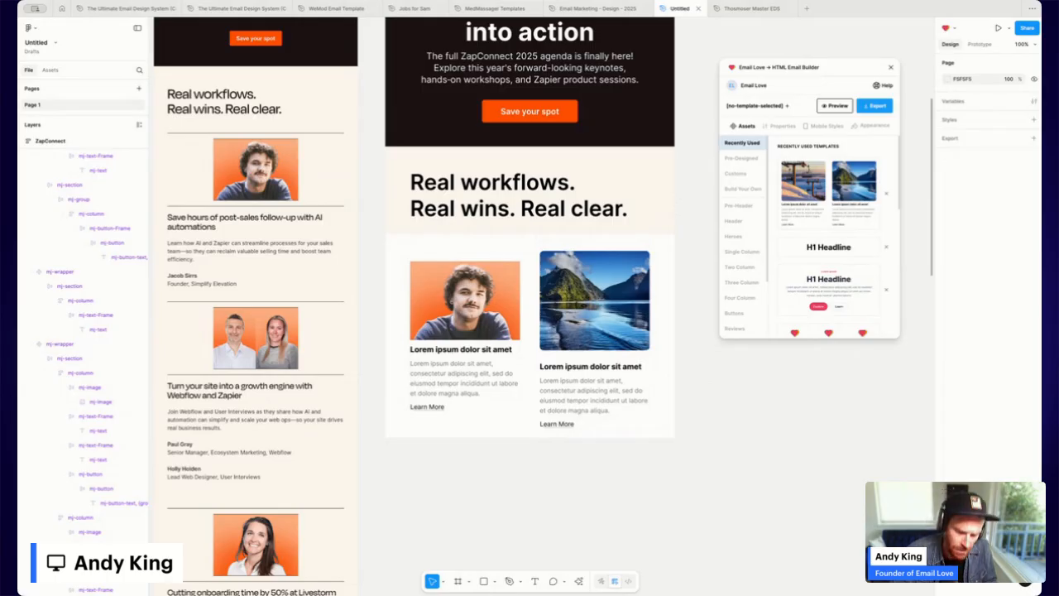
Paste the post-sales follow-up heading and Zapier testimonial into the left card and delete its Learn More link.
left_click(441, 352)
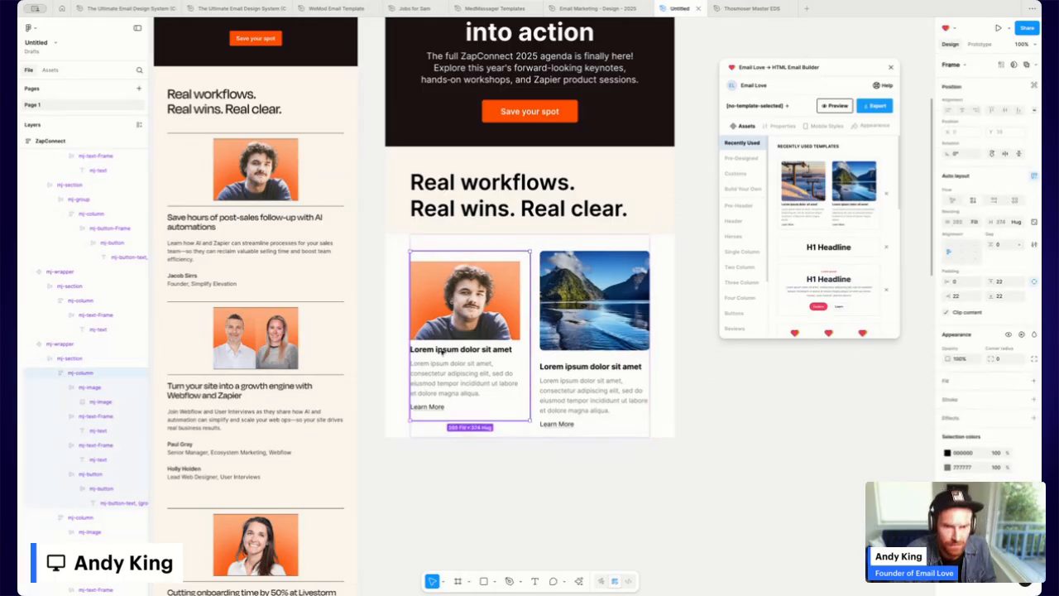
double_click(442, 352)
type("Save hours of post-sales follow-up with AI automations")
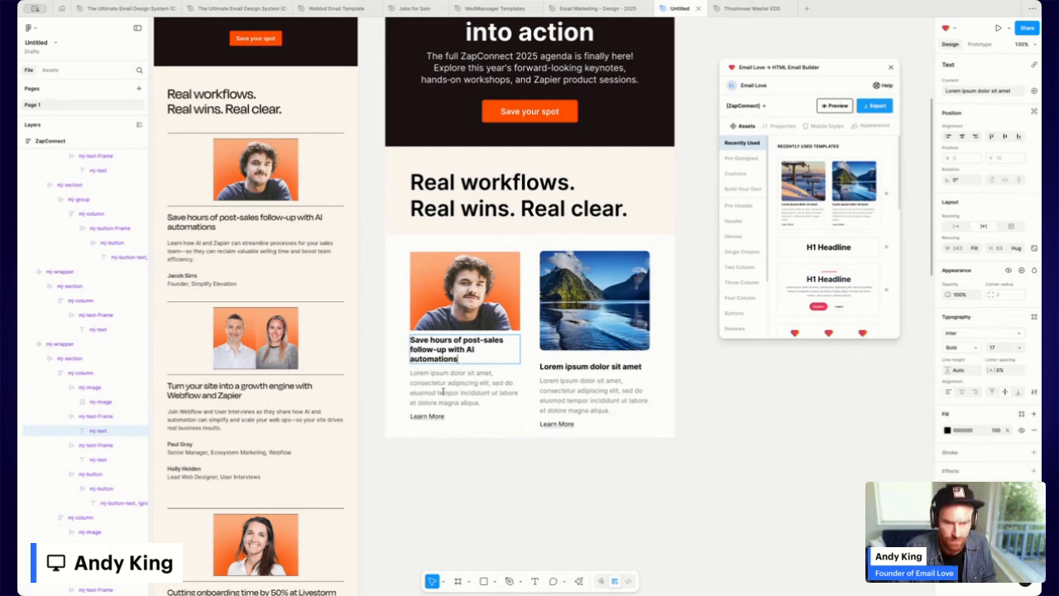
double_click(444, 394)
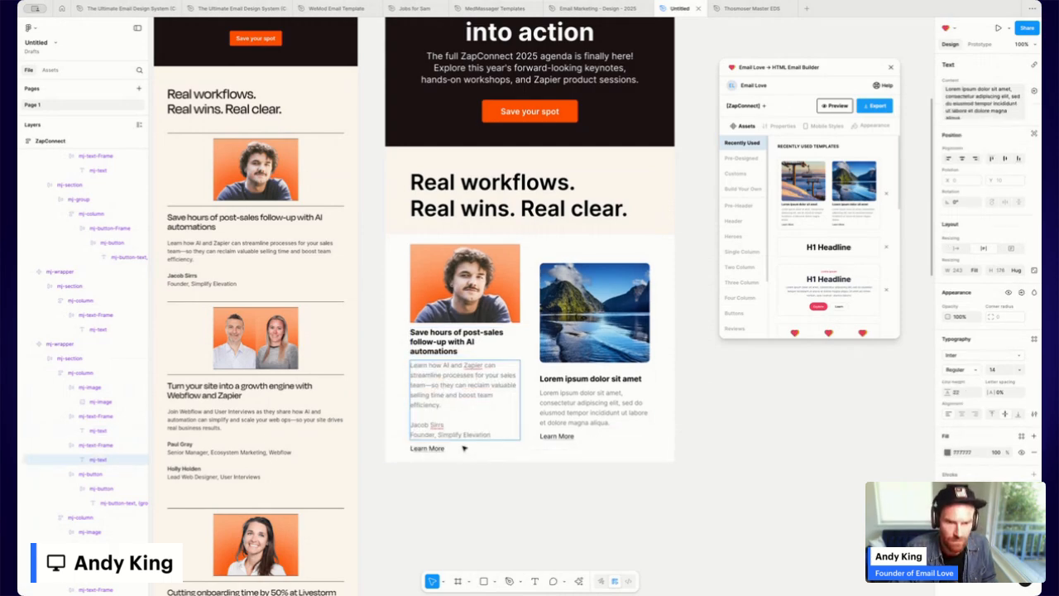
key("Escape")
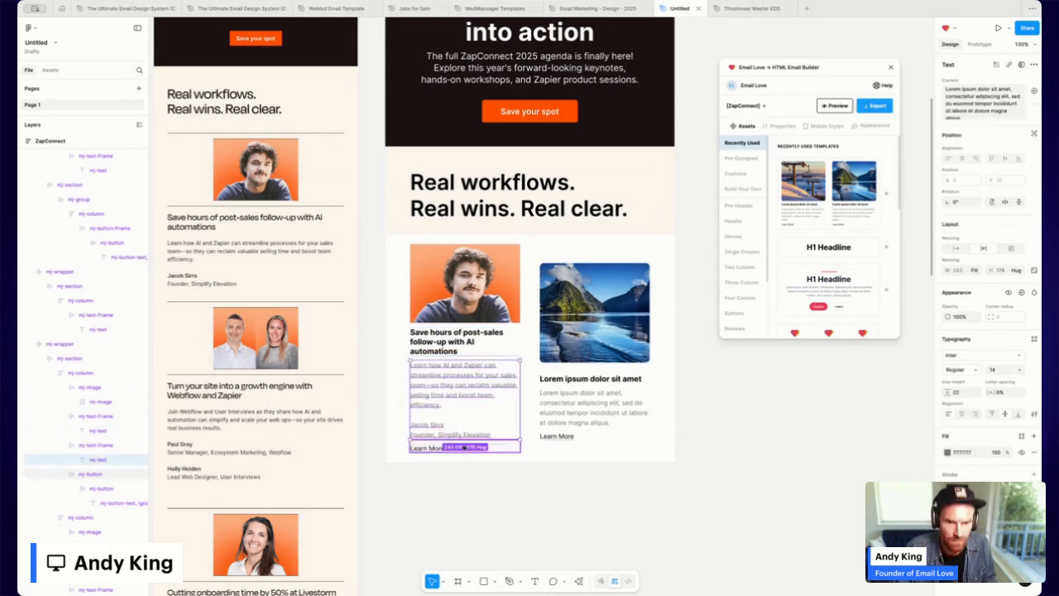
left_click(513, 448)
key("Delete")
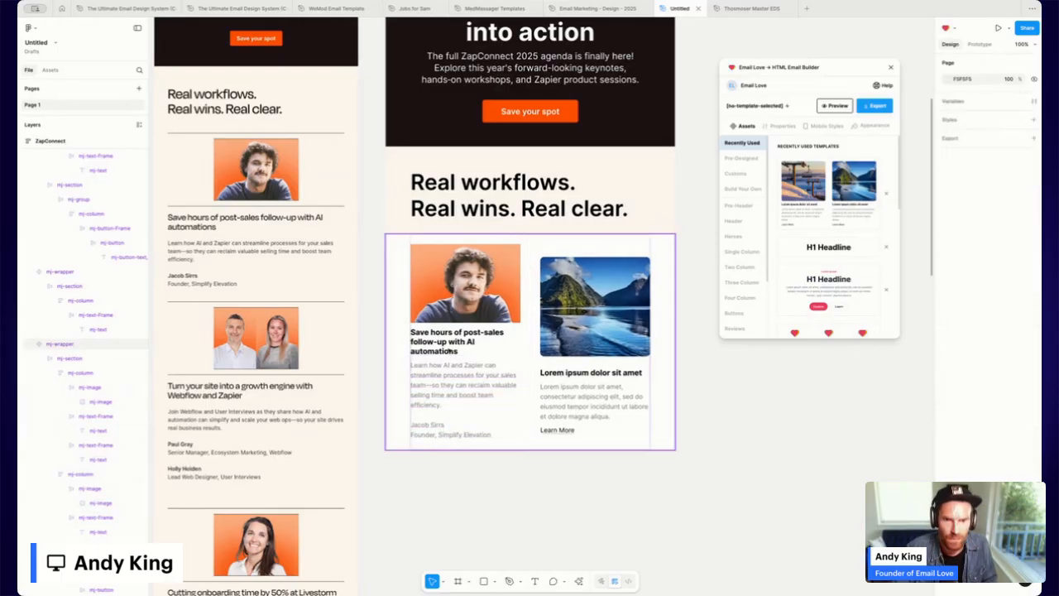
Make the left card's headline Semi Bold at size 25.
left_click(445, 343)
double_click(445, 344)
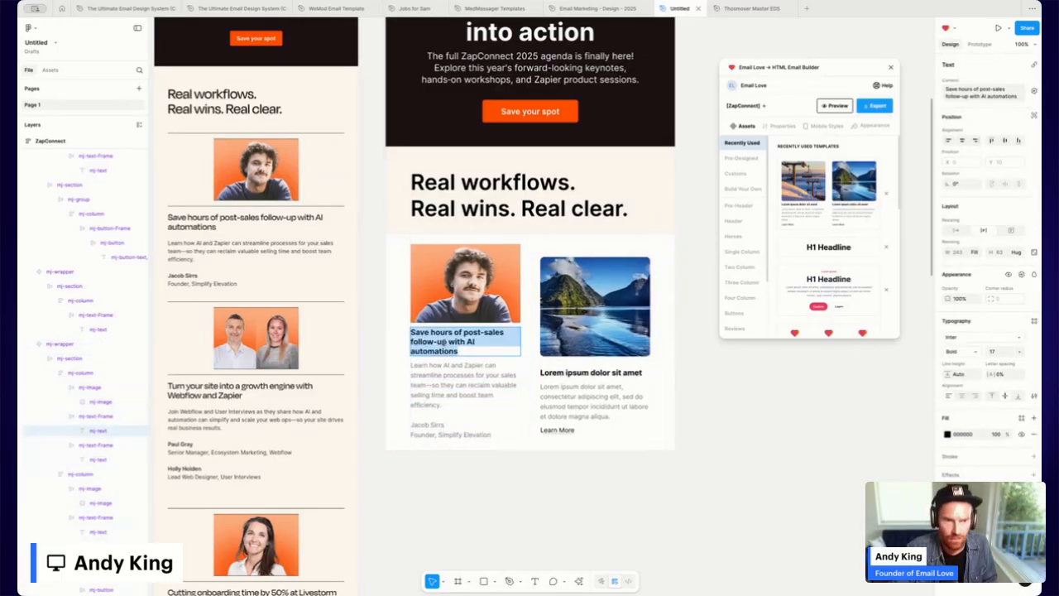
left_click(970, 354)
left_click(973, 340)
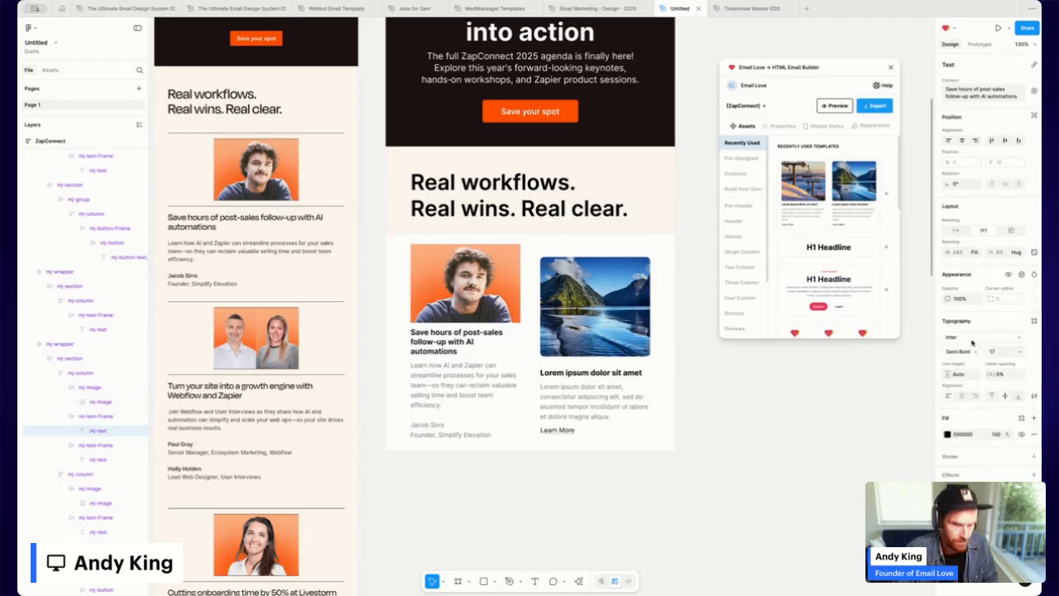
left_click(1005, 353)
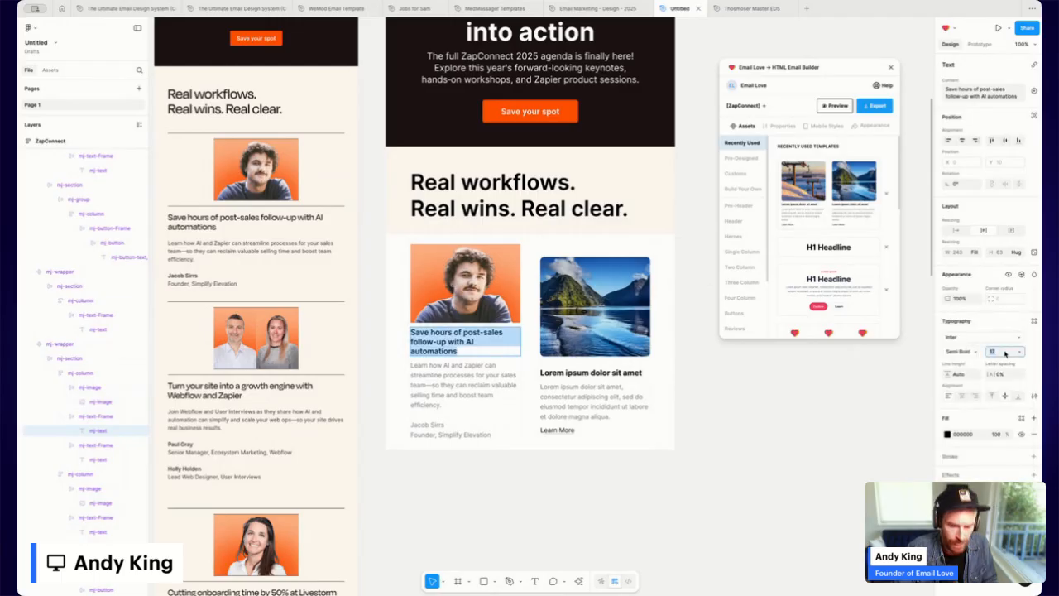
type("15")
key("Return")
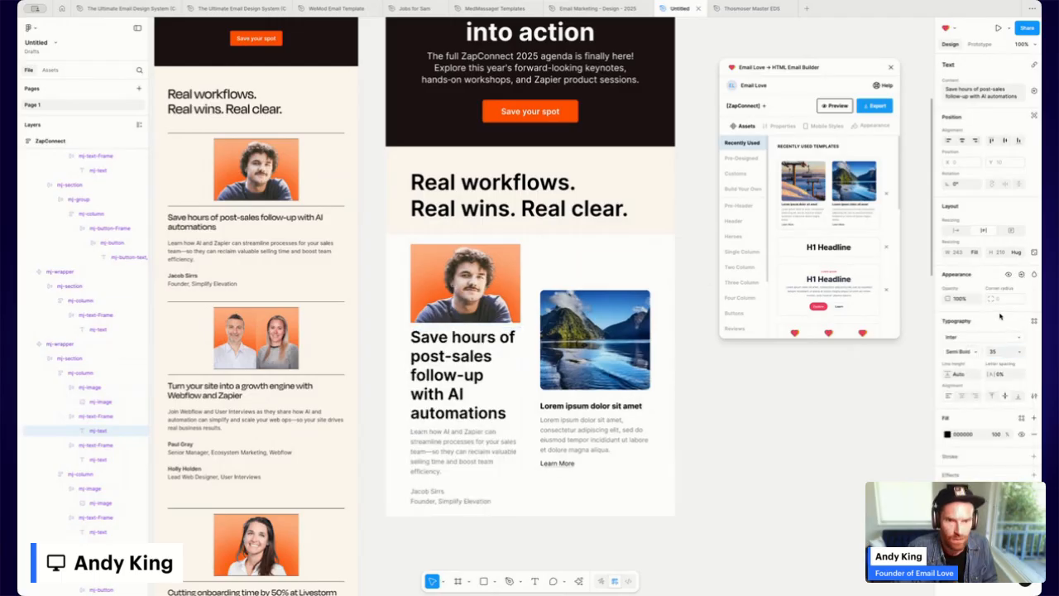
left_click(1000, 354)
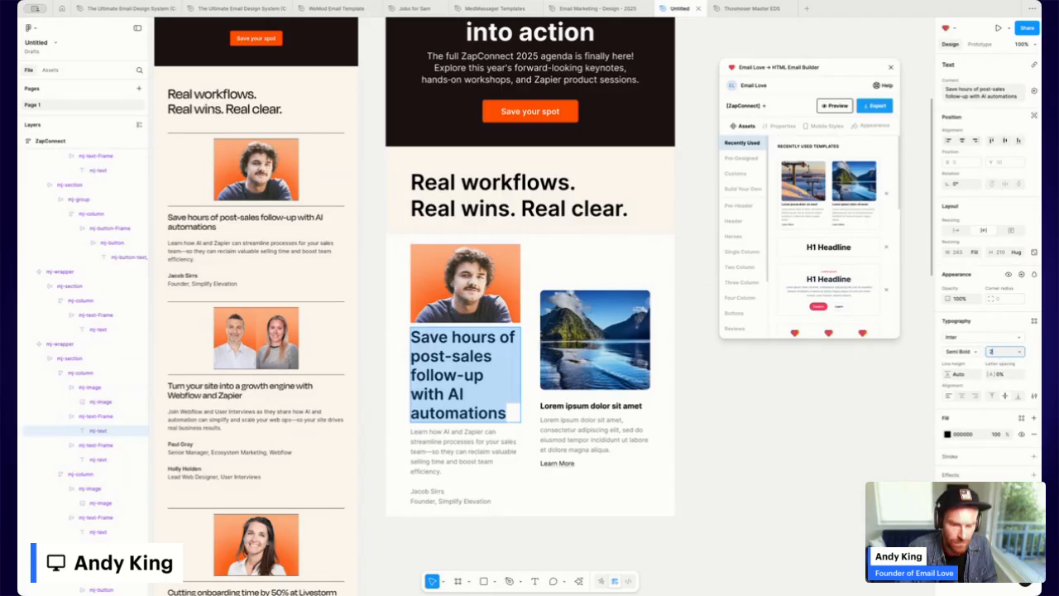
type("25")
key("Return")
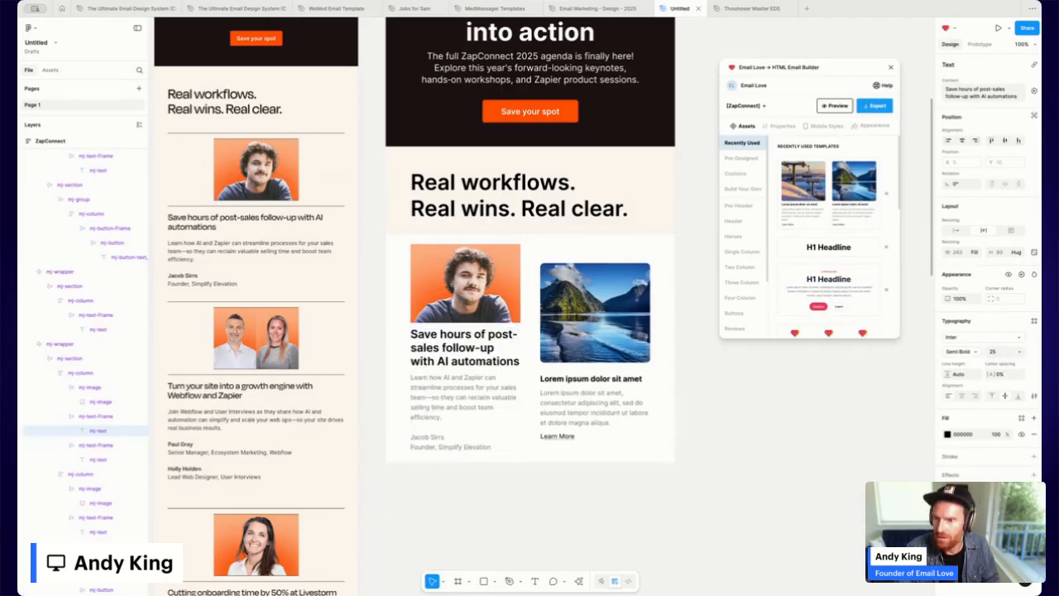
Set the left card's body text to black, size 16, with a 28 line height.
double_click(478, 389)
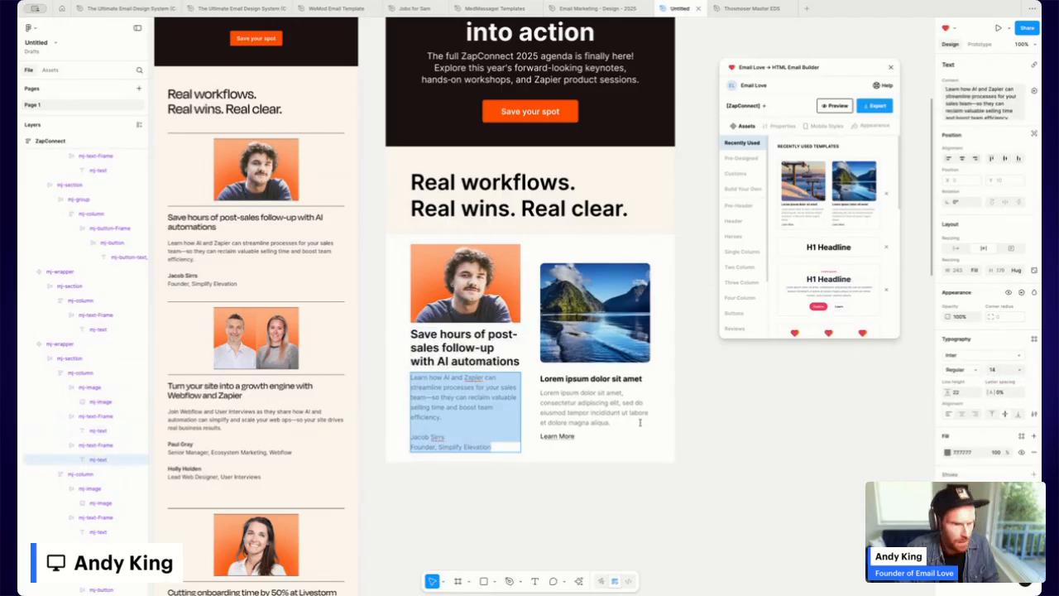
left_click(948, 452)
left_click_drag(886, 445, 821, 519)
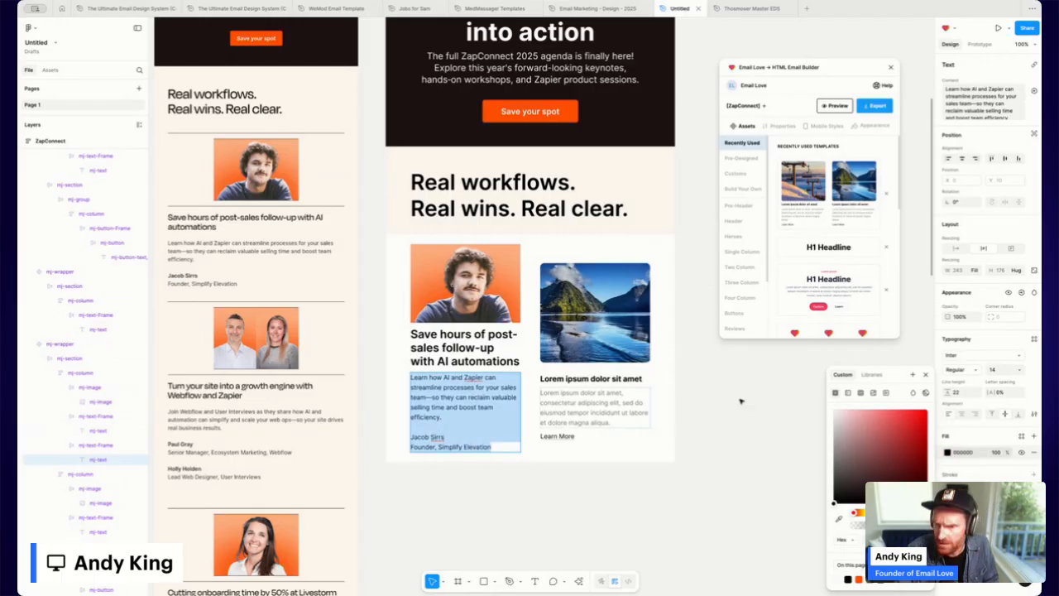
left_click(1007, 370)
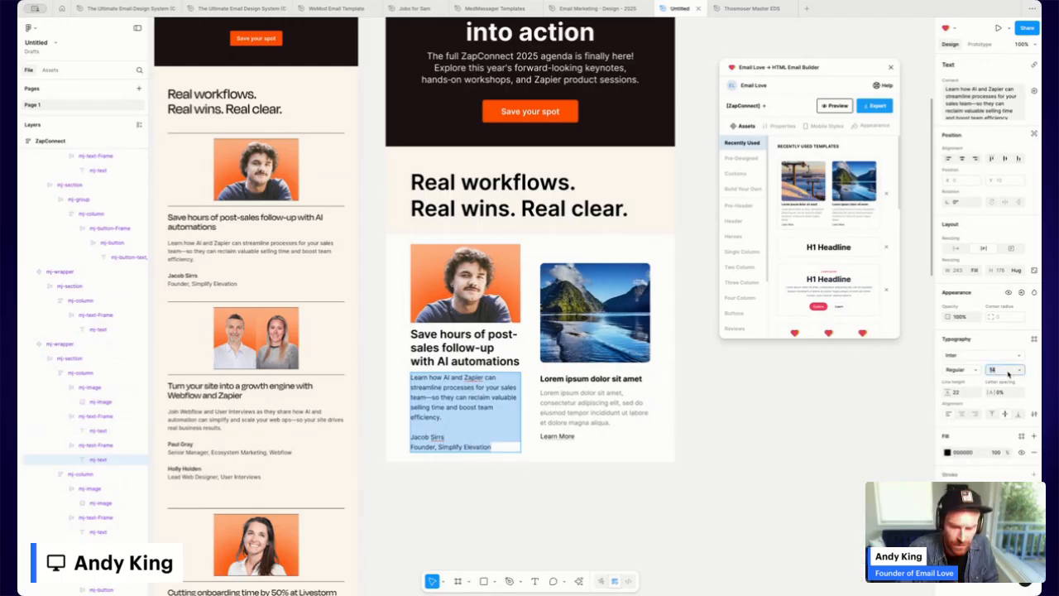
type("1")
key("Return")
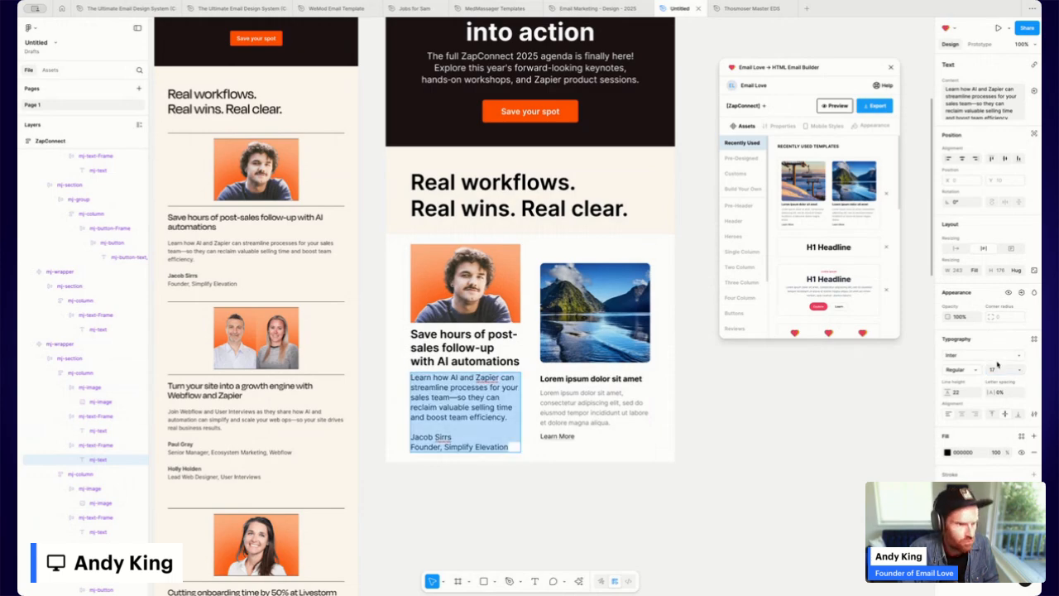
left_click(996, 371)
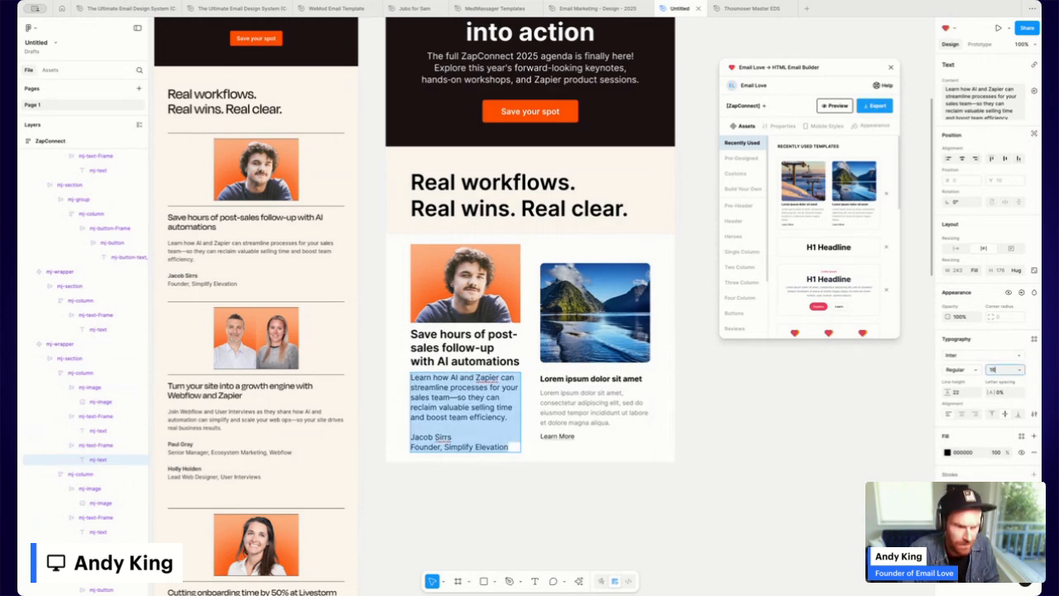
left_click(962, 395)
type("28")
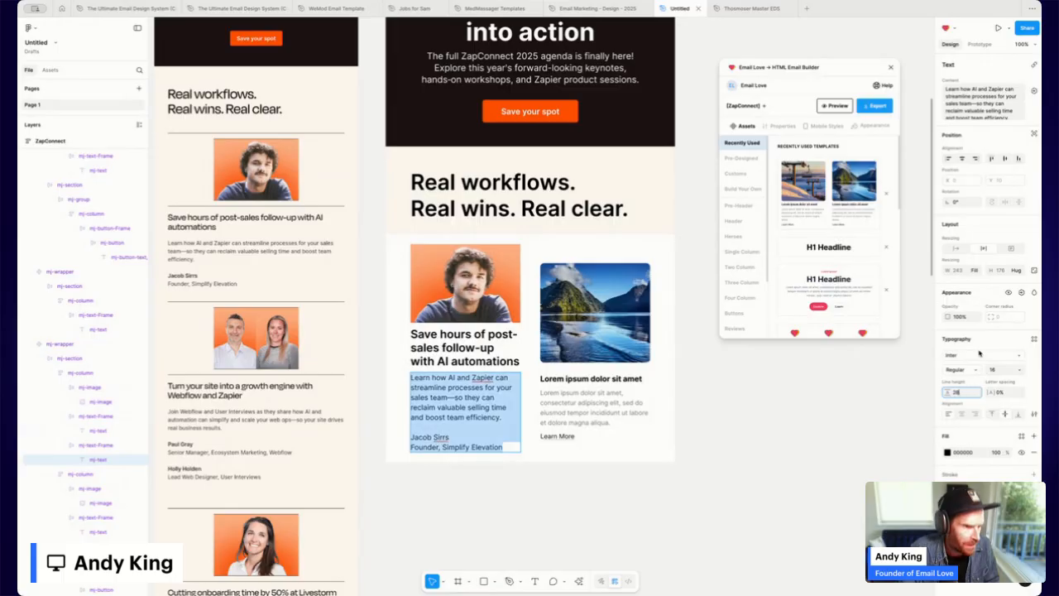
key("Return")
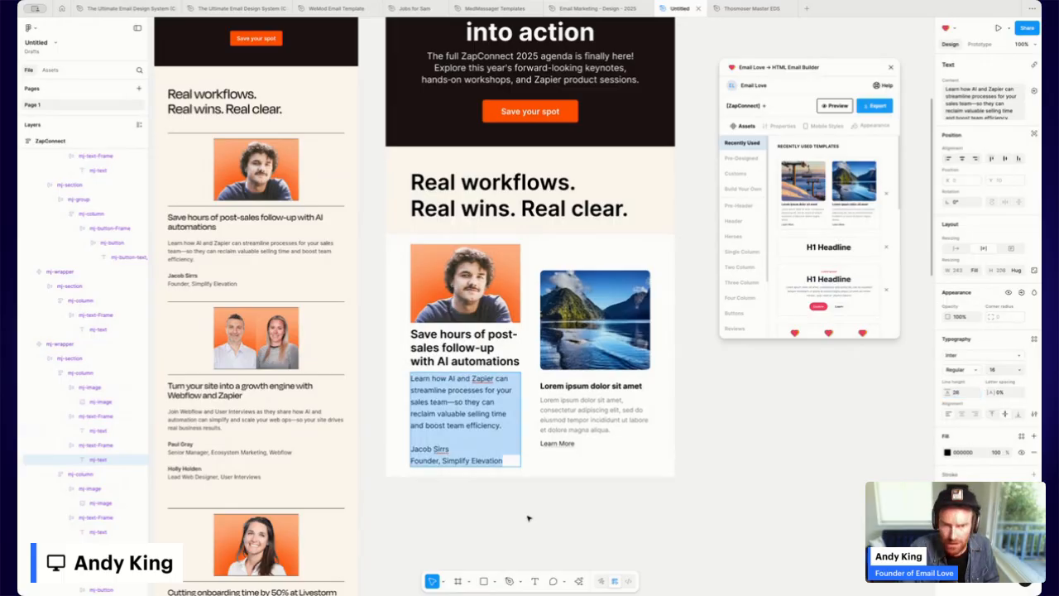
left_click(529, 519)
Give the speaker row wrapper an FFFBEE fill, then select the left speaker column.
left_click(546, 426)
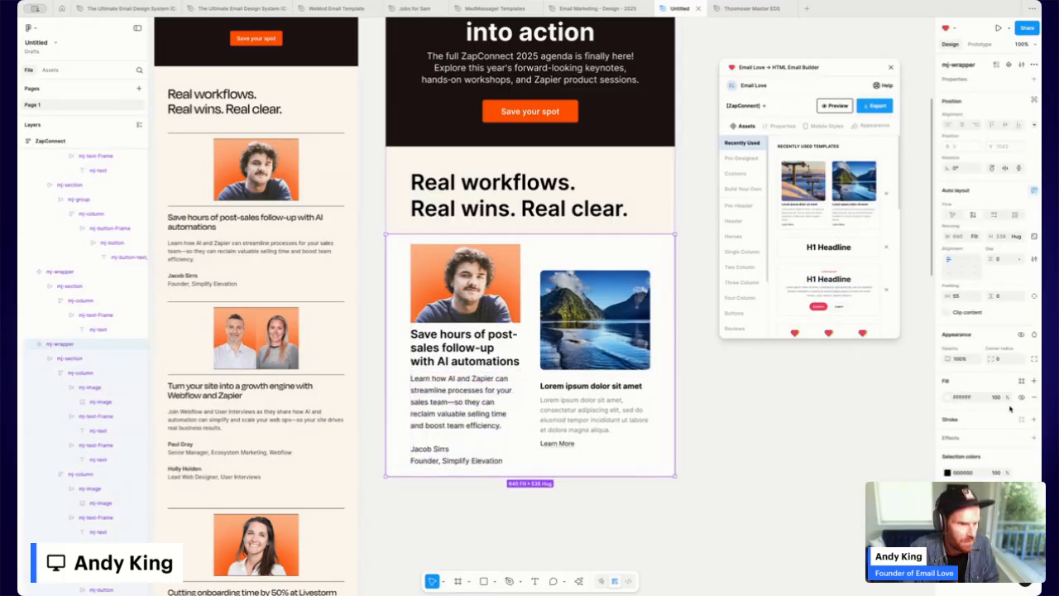
left_click(948, 399)
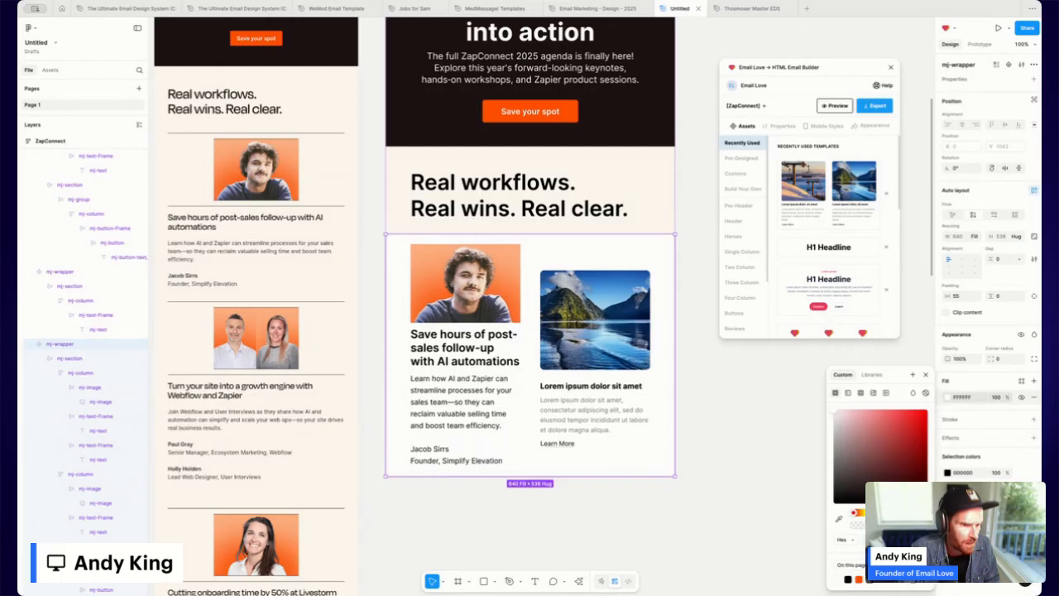
left_click(754, 421)
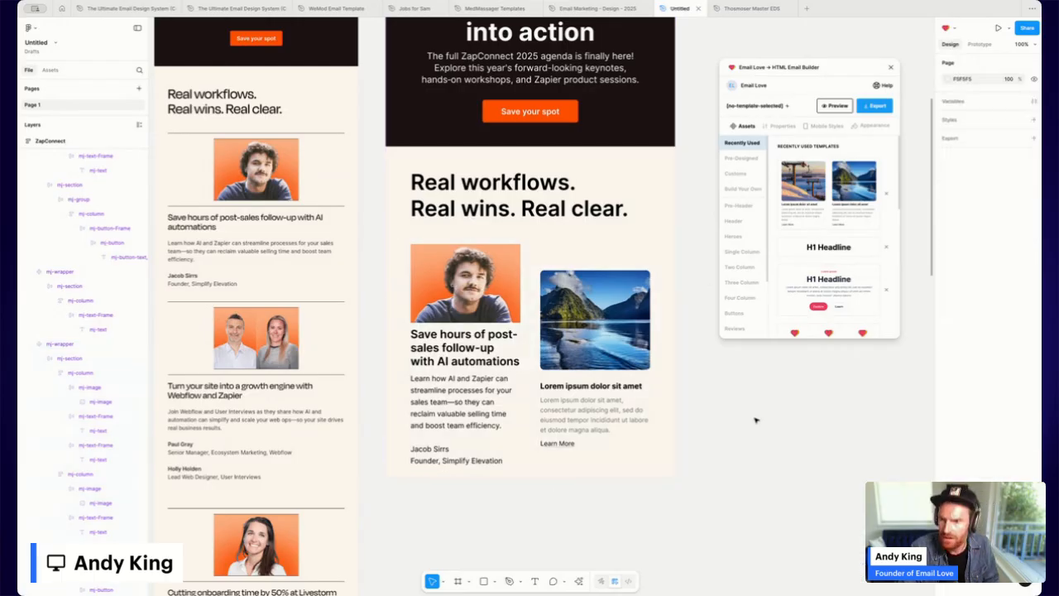
left_click(467, 275)
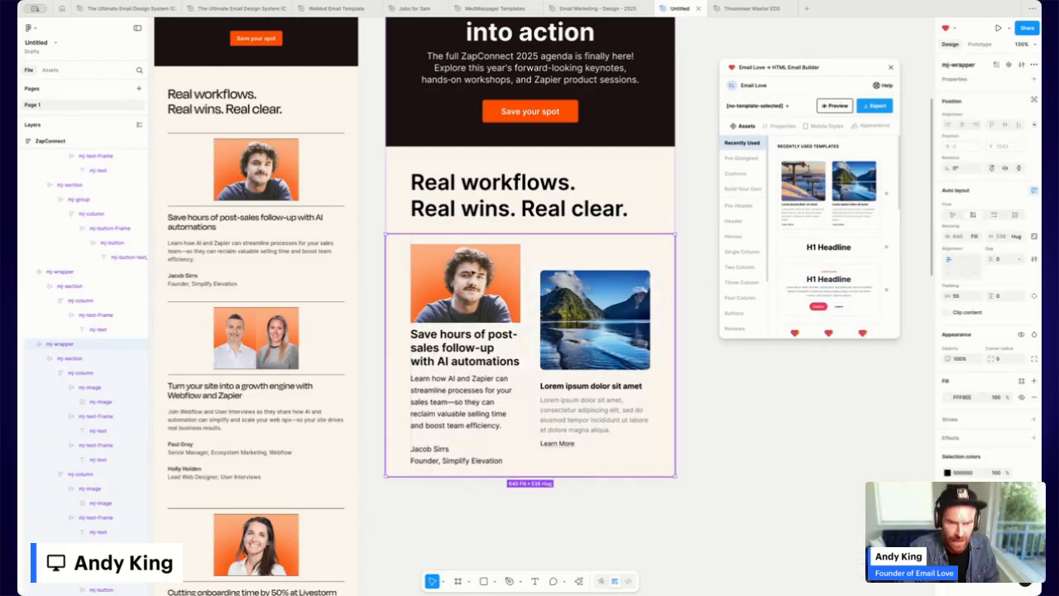
left_click(81, 374)
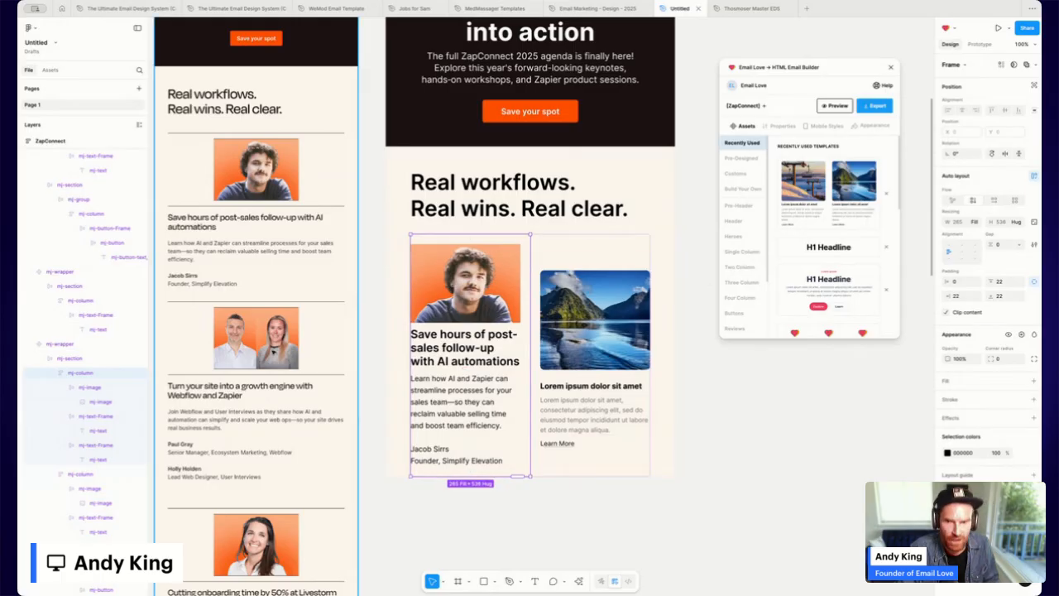
Add Build Your Own dividers around the portrait and tint the divider fill FFFBEE.
left_click(741, 190)
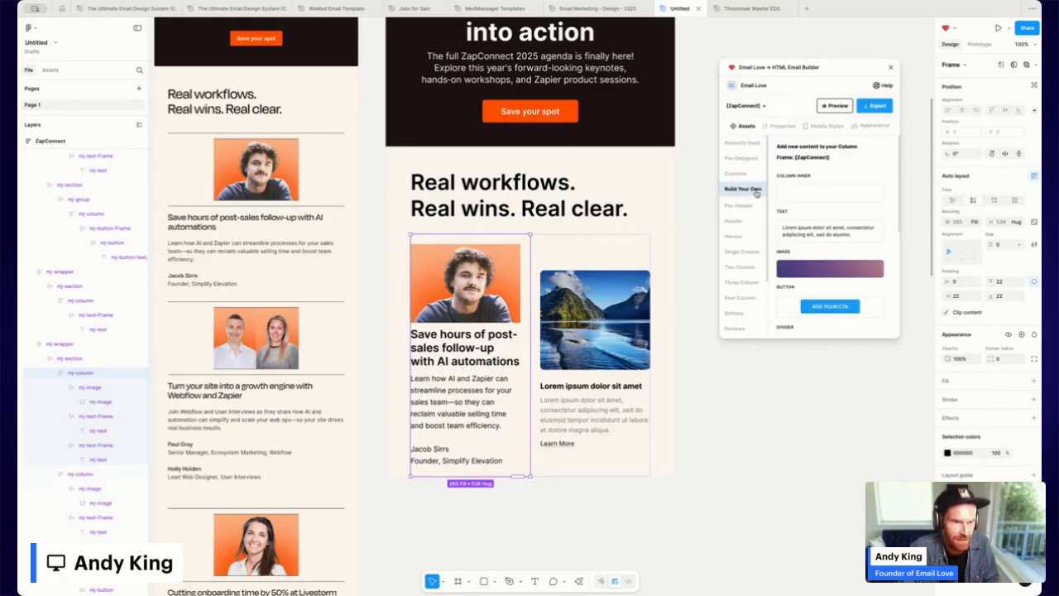
left_click(830, 241)
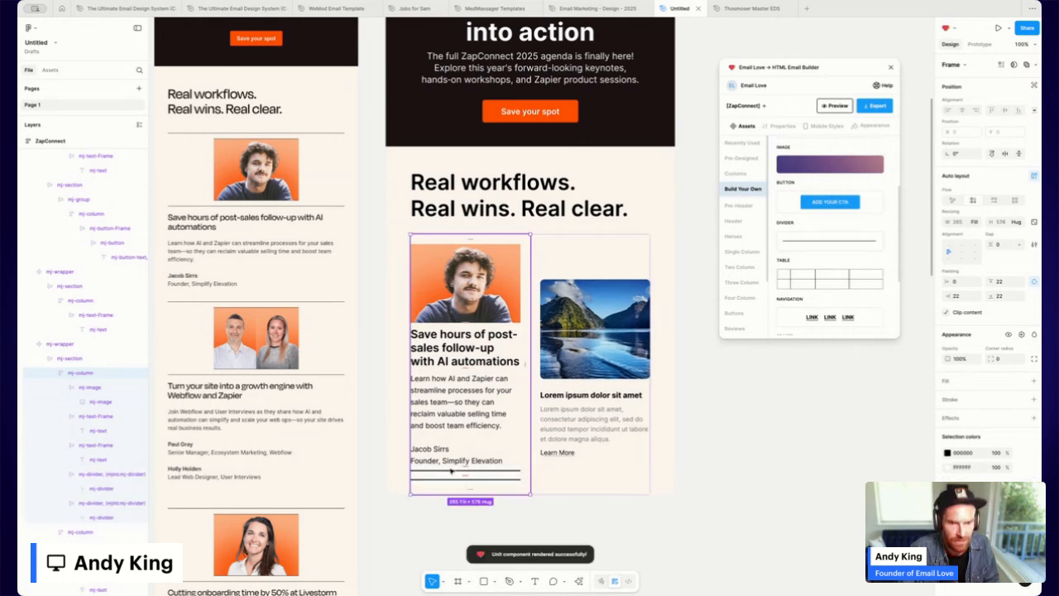
left_click_drag(451, 471, 451, 281)
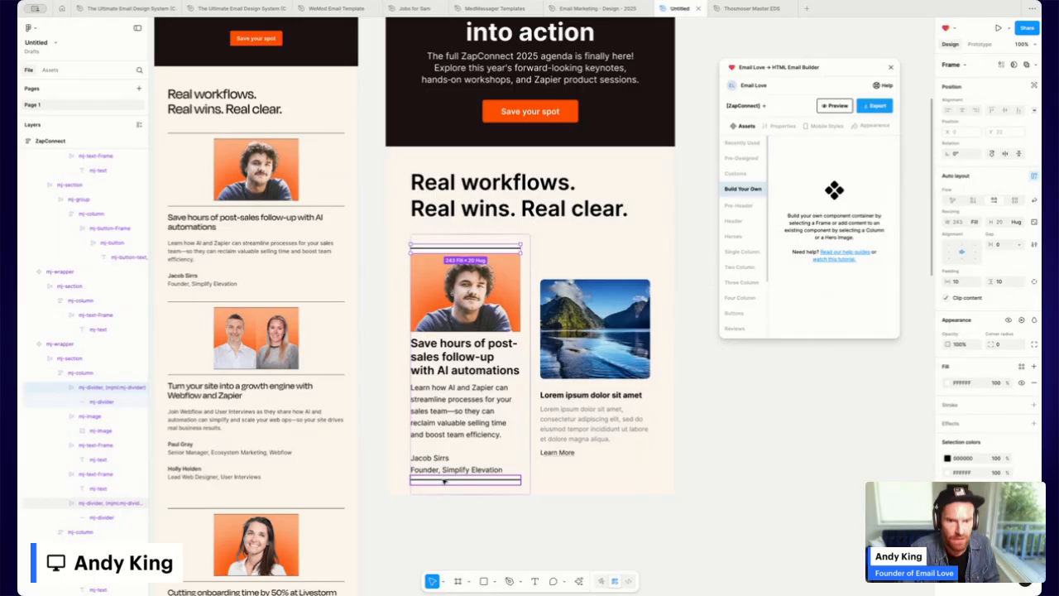
left_click_drag(444, 480, 452, 337)
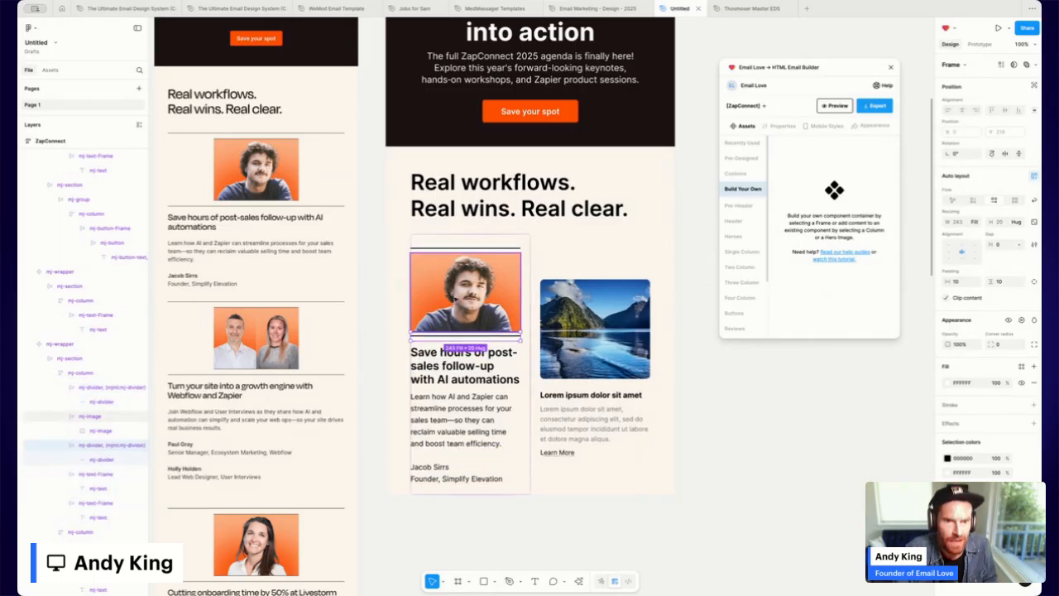
left_click(459, 247)
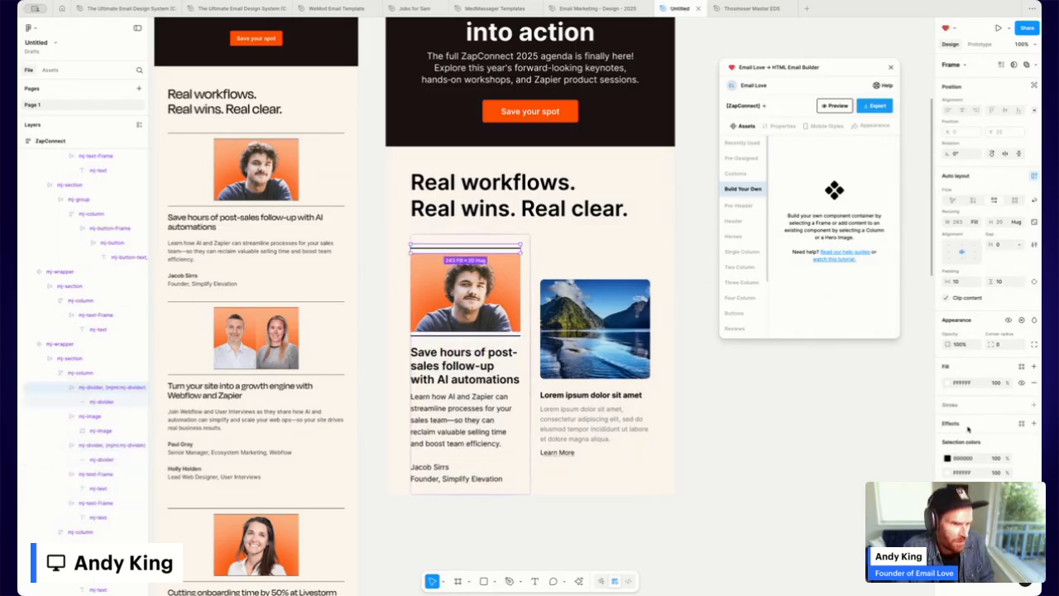
left_click(949, 384)
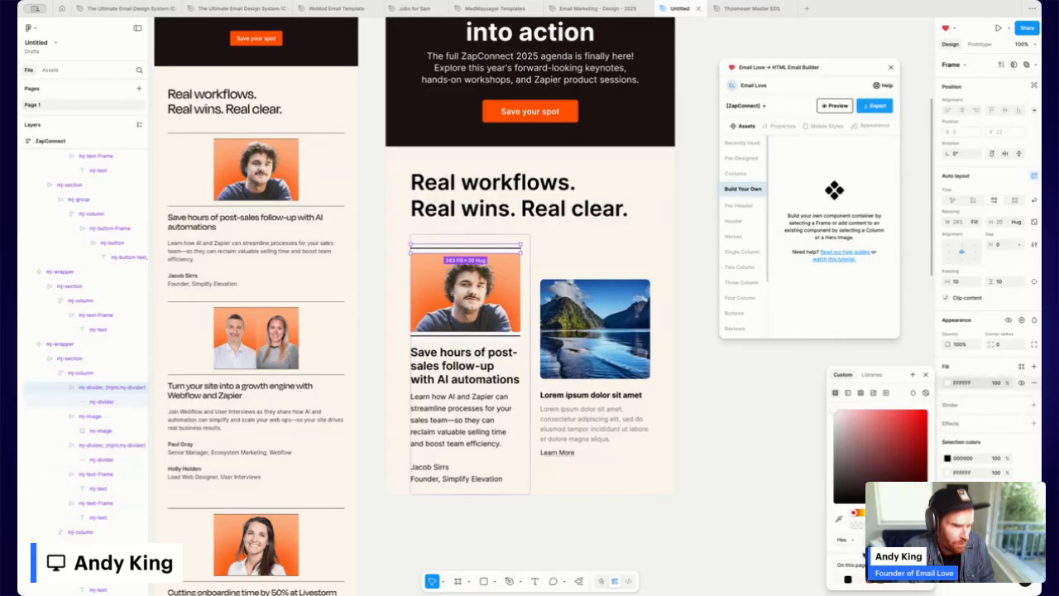
left_click(862, 579)
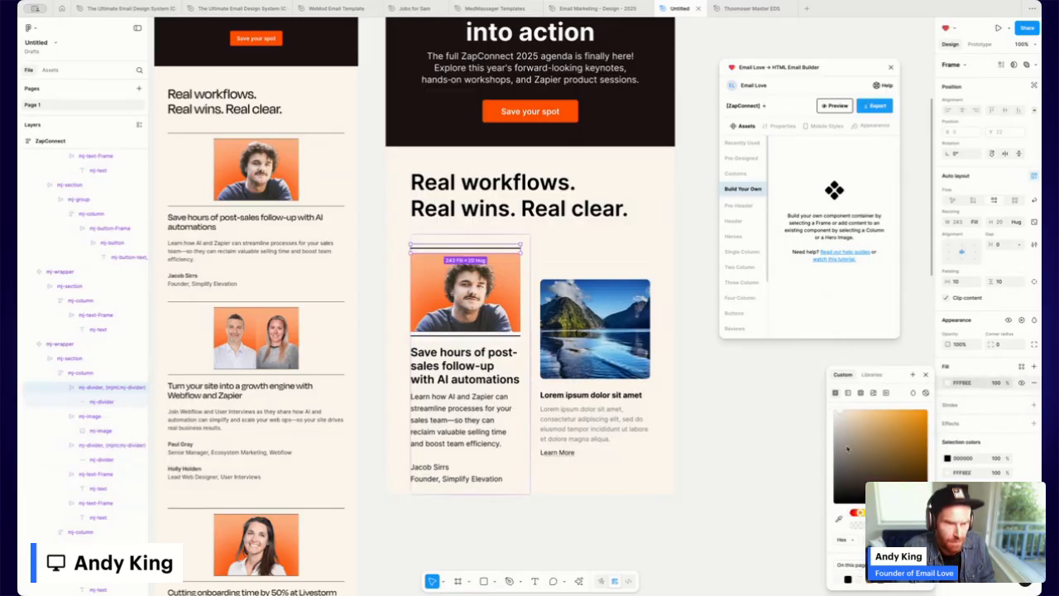
Make the divider line fill container width, 1 stroke weight, 0 horizontal padding; duplicate it below the portrait.
left_click(99, 403)
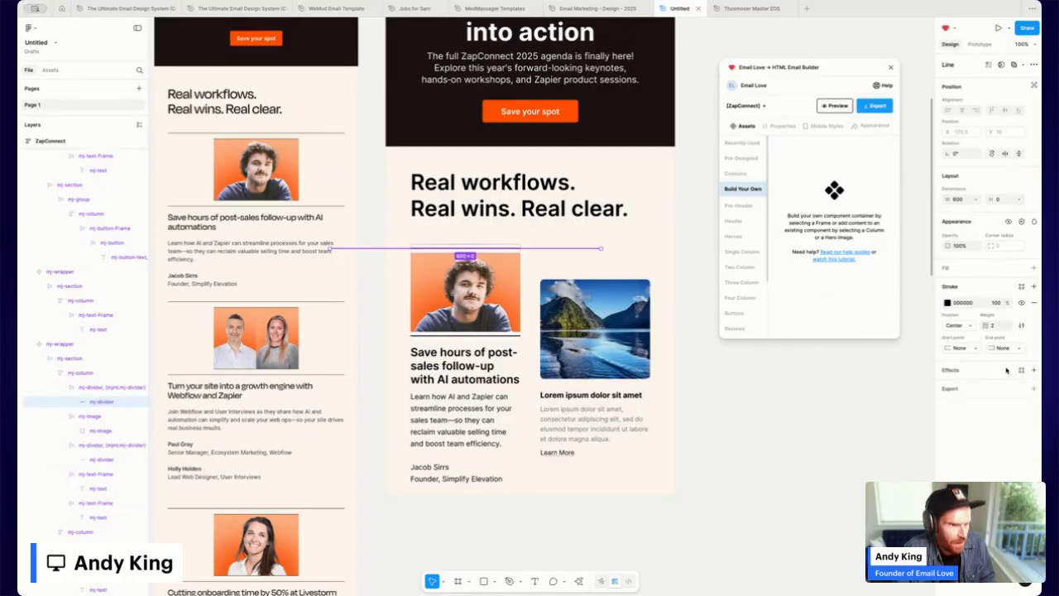
left_click(979, 200)
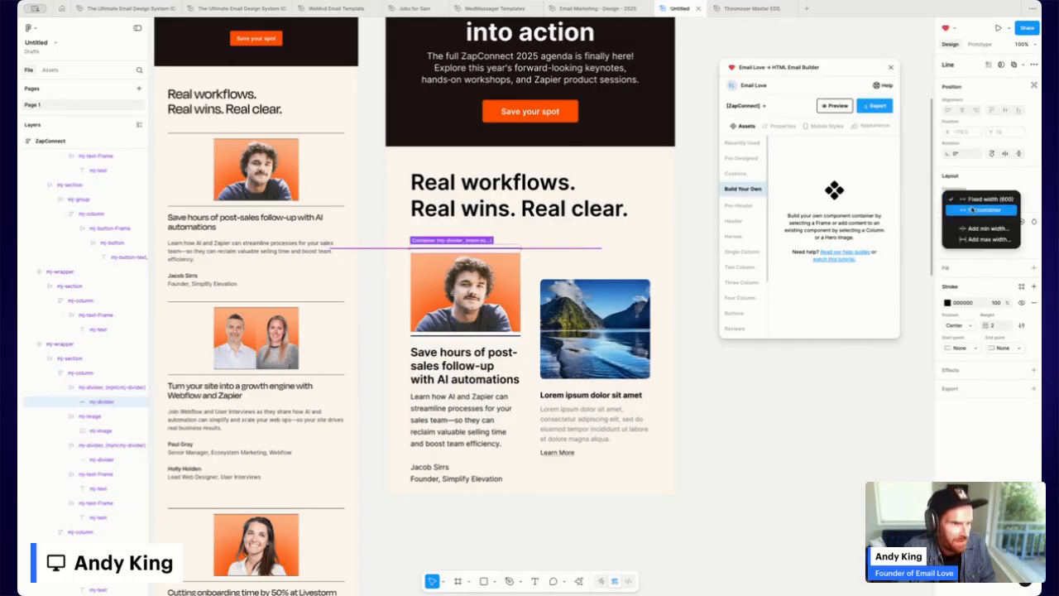
left_click(974, 211)
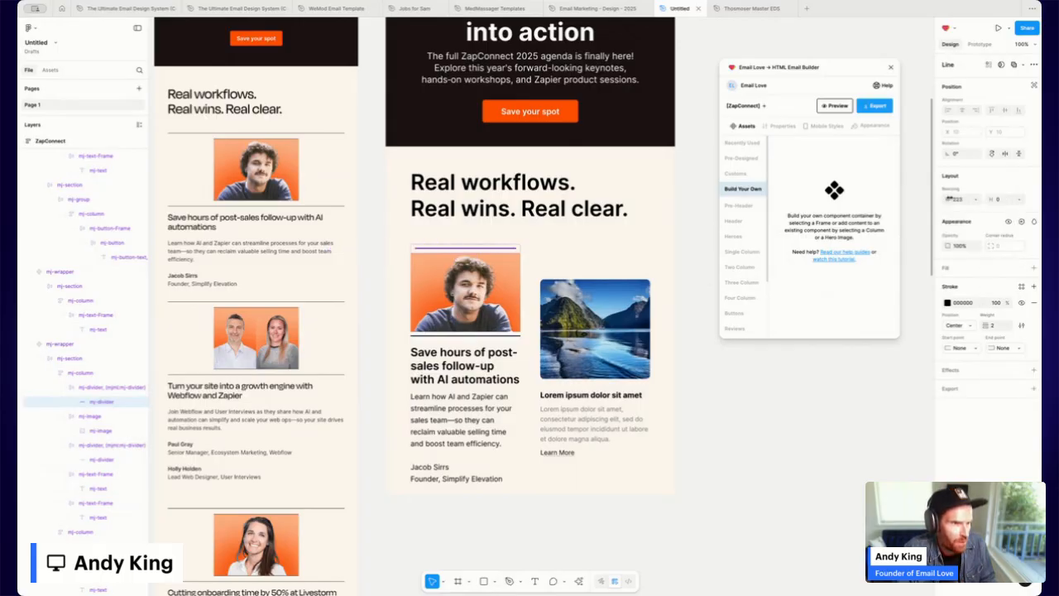
left_click(997, 326)
type("1")
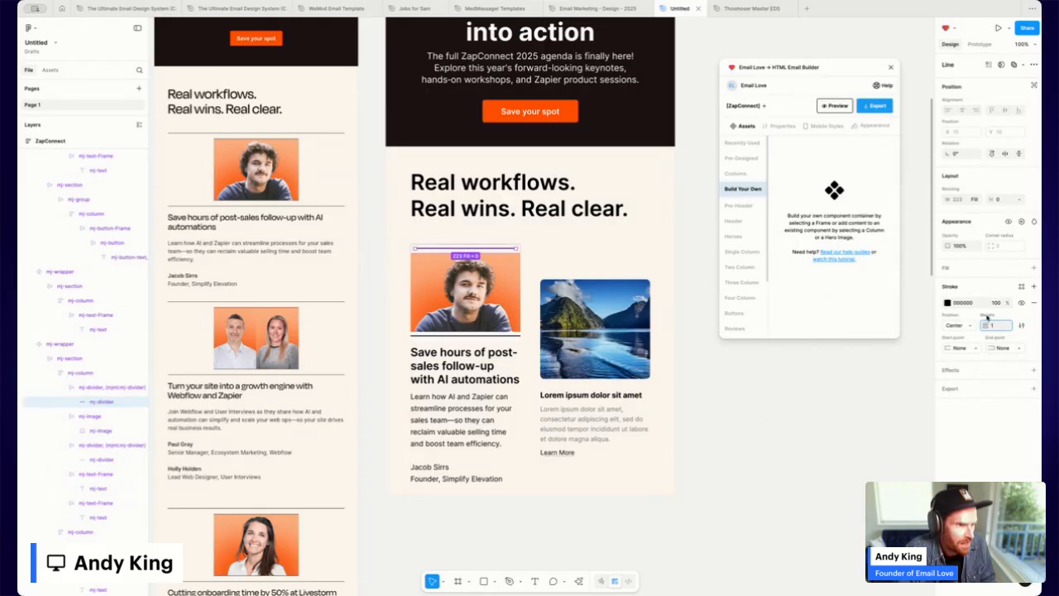
key("Return")
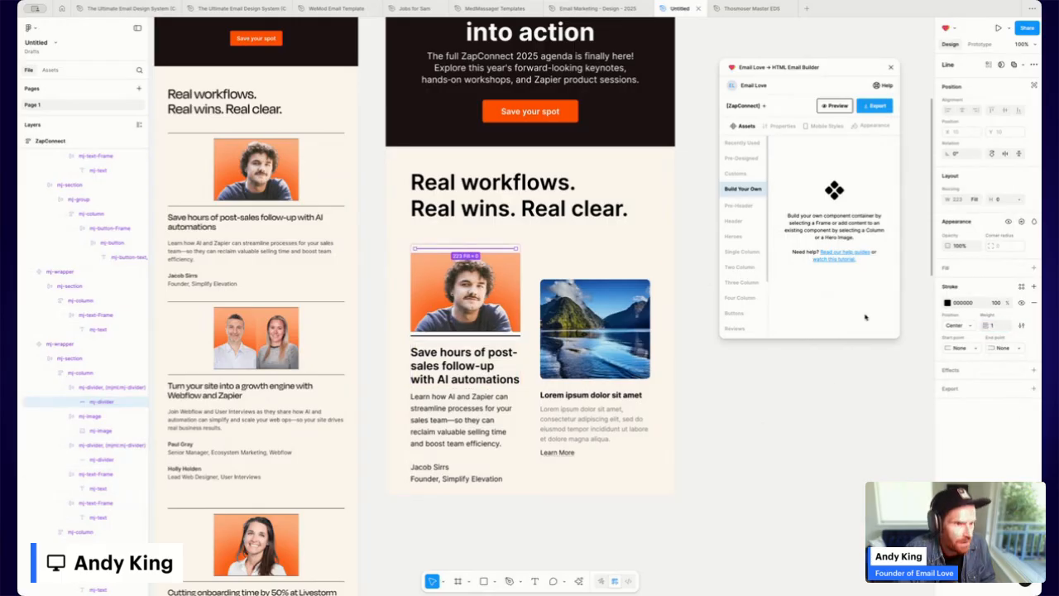
left_click(514, 250)
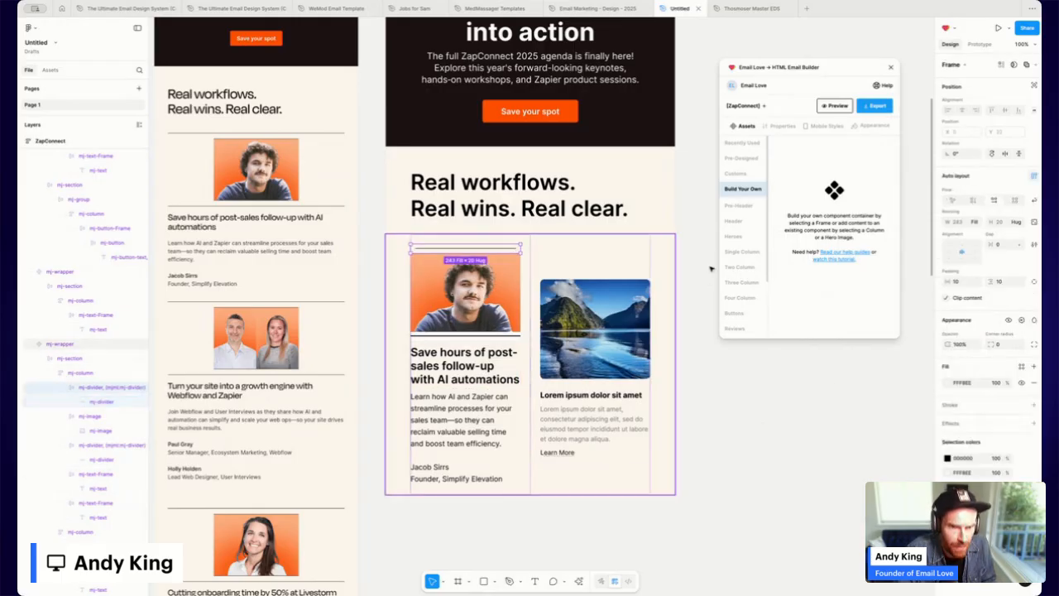
left_click(964, 282)
type("0")
key("Return")
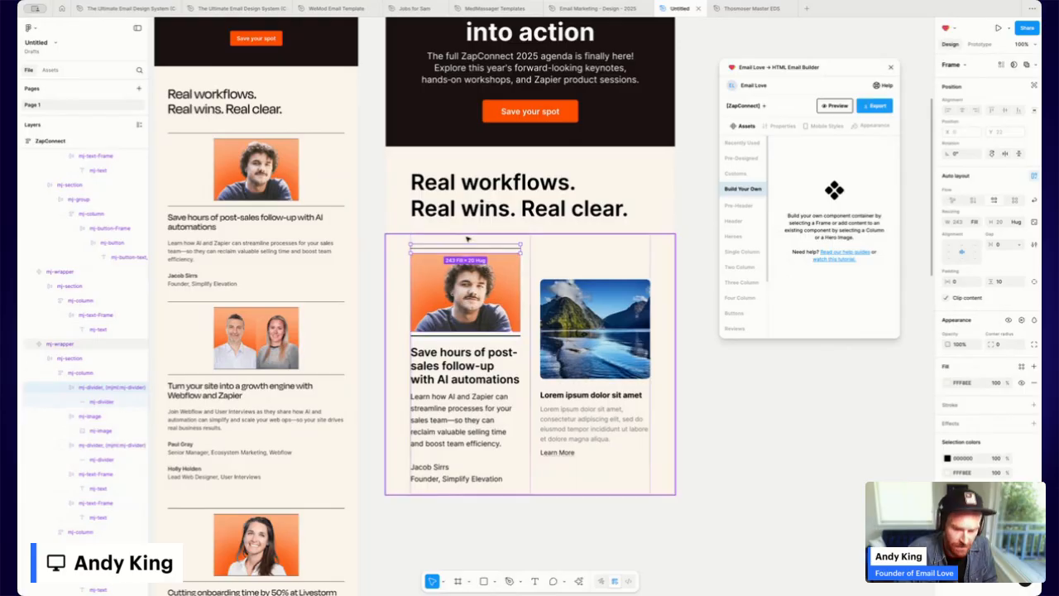
key("ctrl+d")
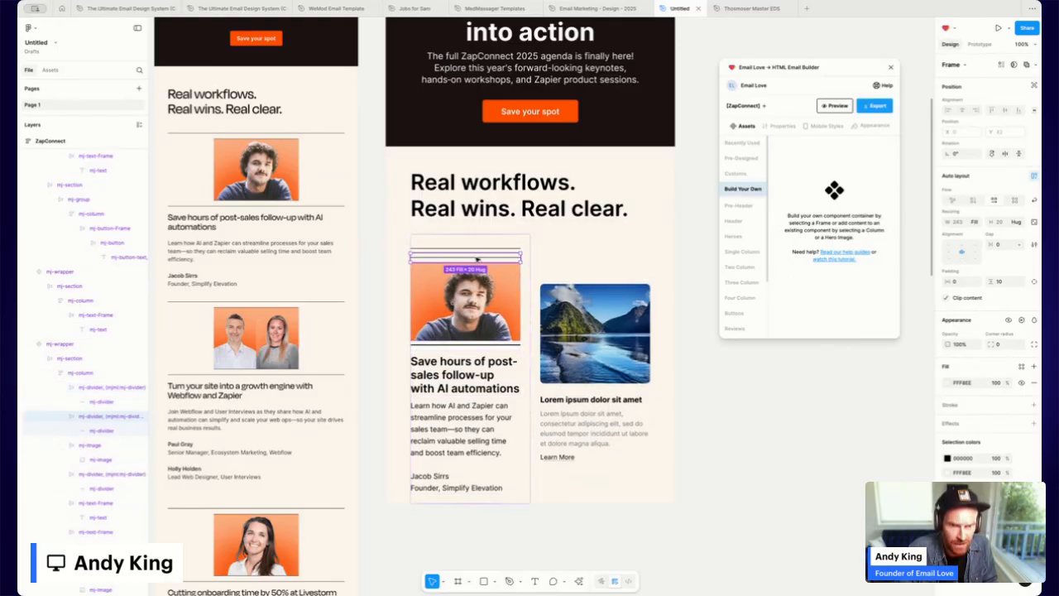
left_click_drag(479, 269, 434, 348)
Delete the extra divider and give the top divider a bottom padding of 15.
left_click(433, 347)
key("Delete")
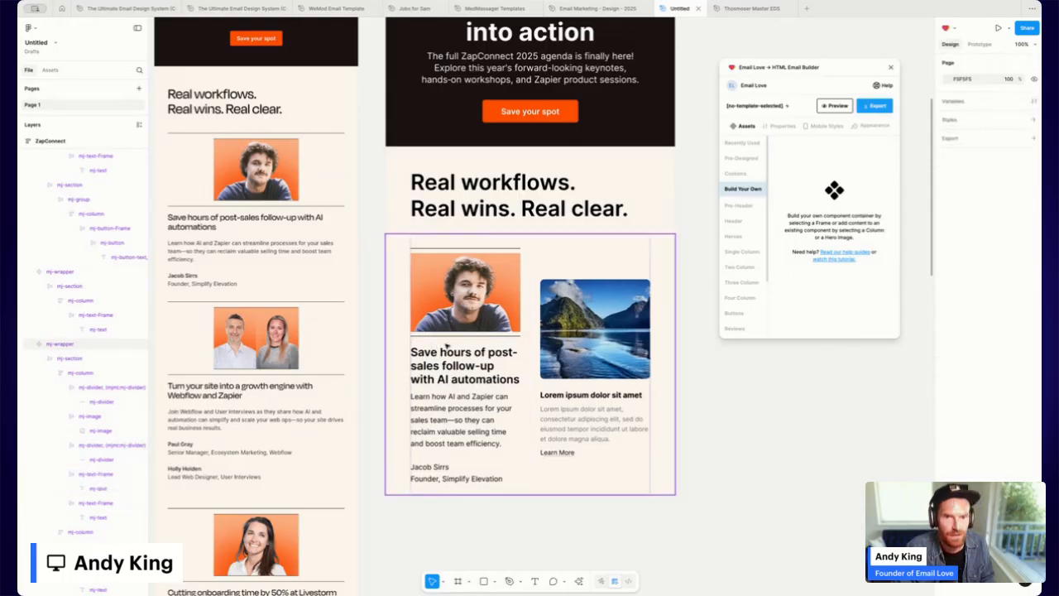
left_click(472, 248)
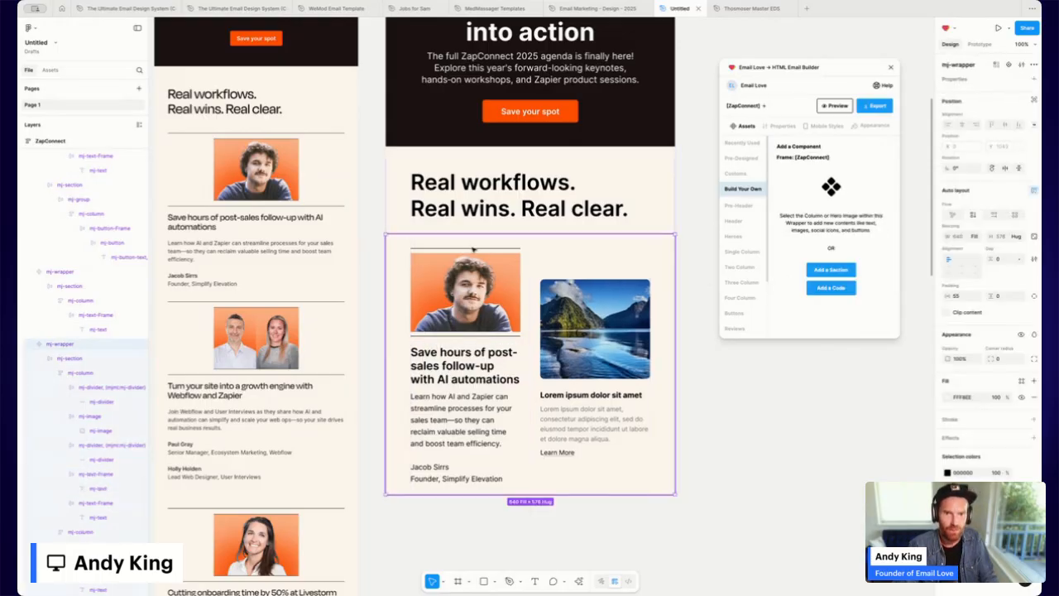
double_click(480, 250)
double_click(483, 250)
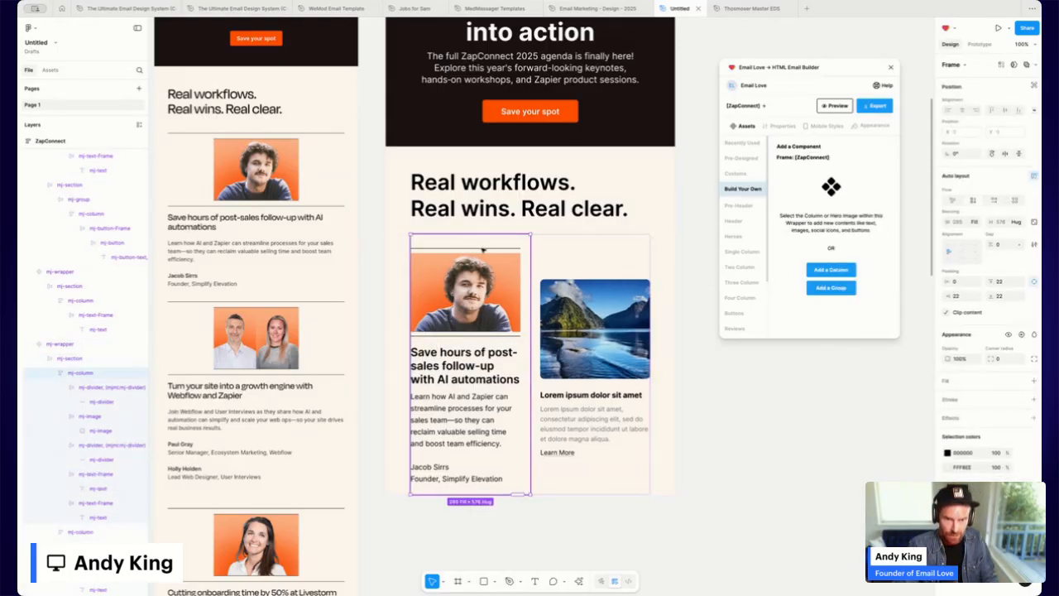
double_click(484, 248)
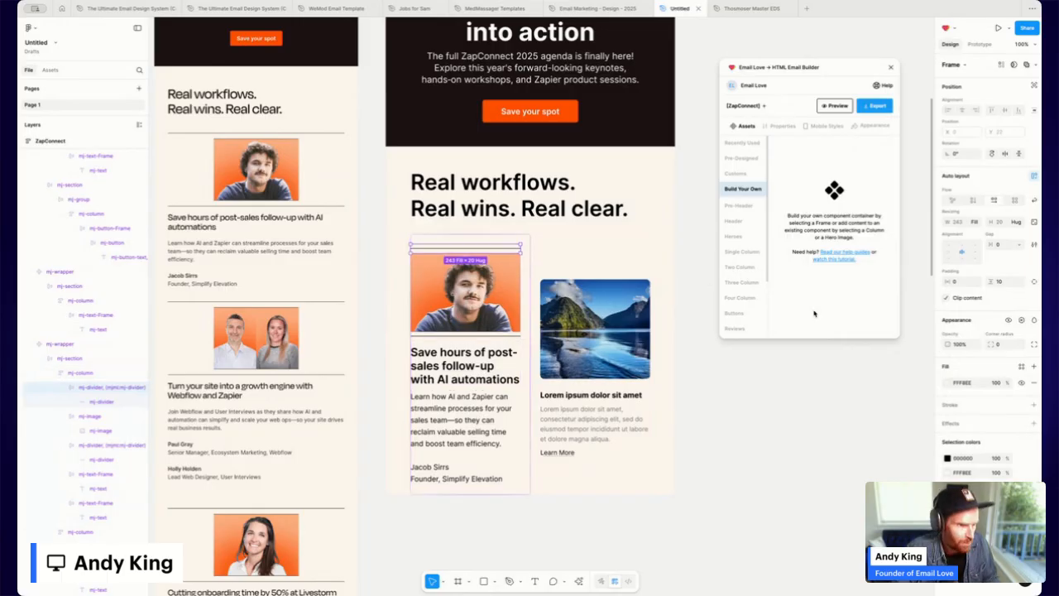
left_click(1034, 281)
left_click(1005, 296)
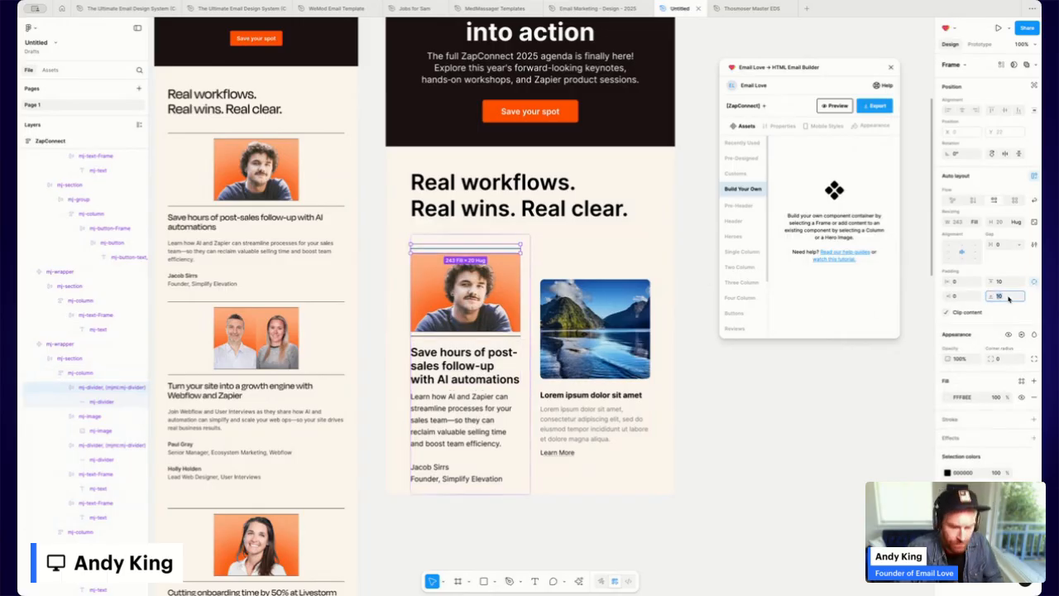
key("Return")
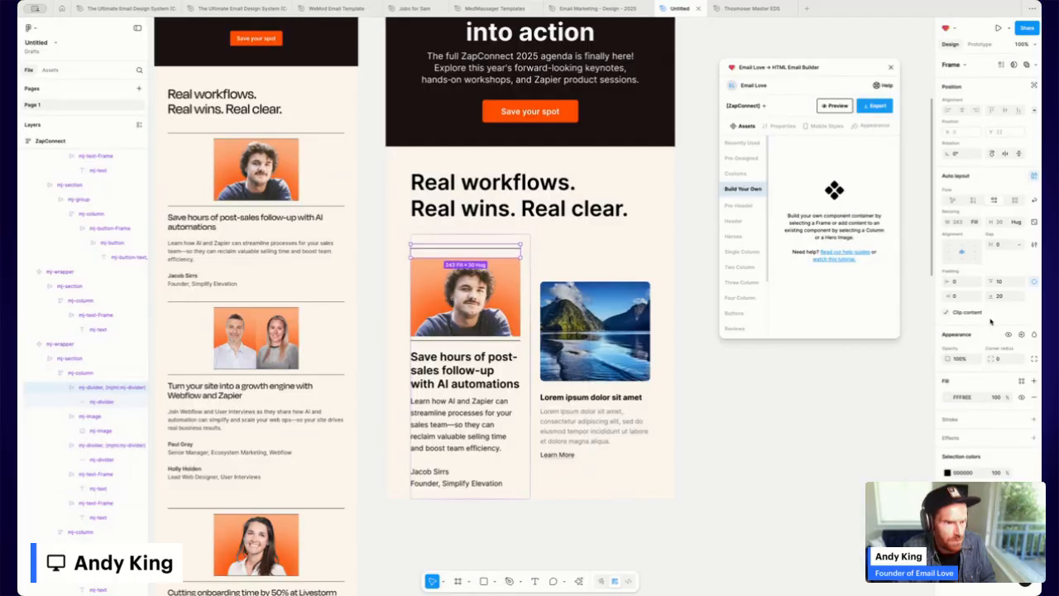
left_click(1005, 298)
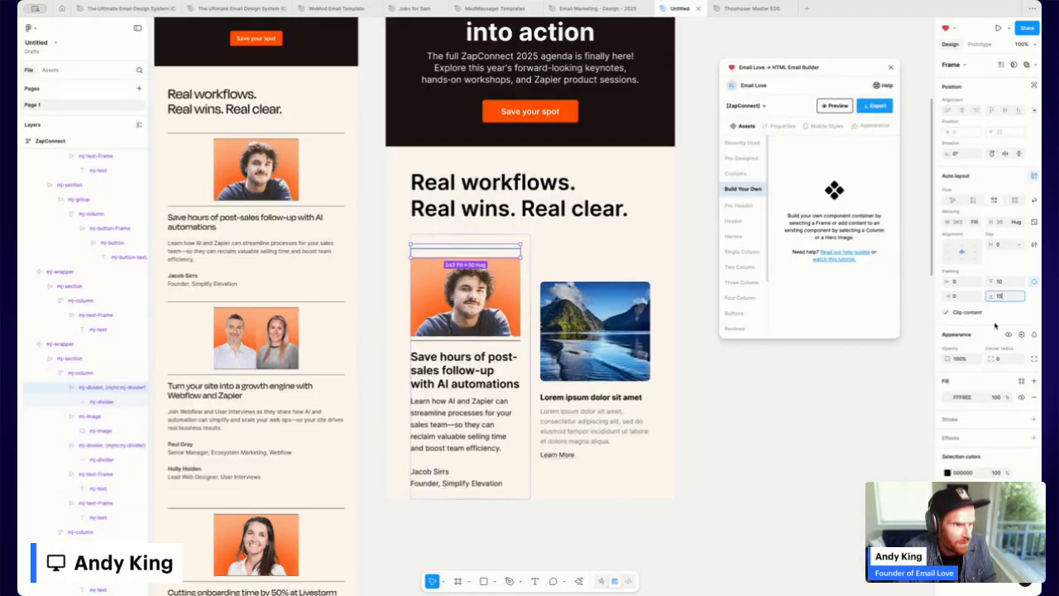
type("15")
key("Return")
Give the divider below the speaker photo a top padding of 15.
left_click(468, 340)
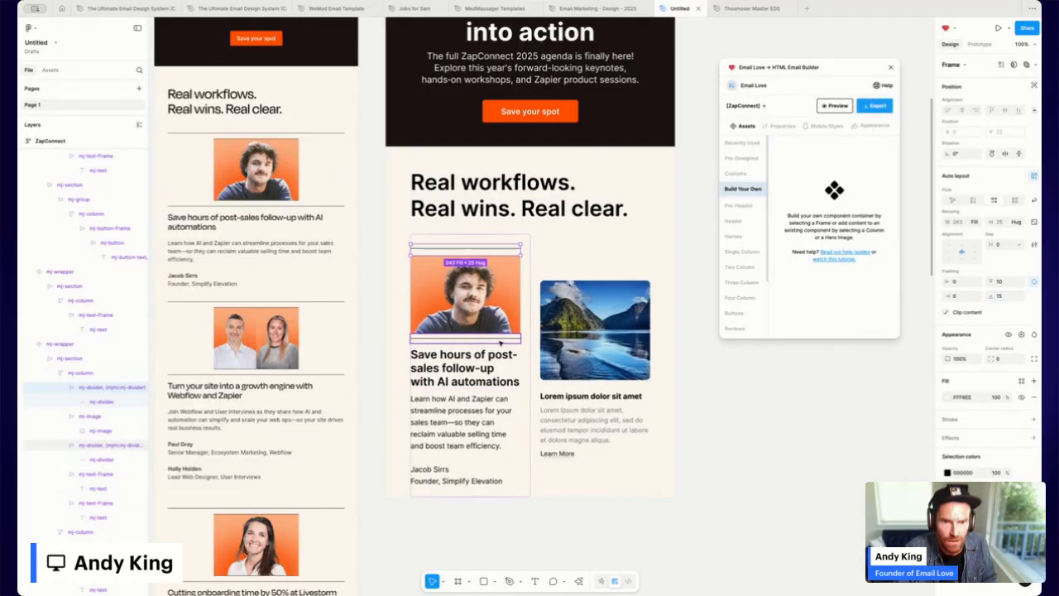
left_click(1035, 281)
left_click(1016, 283)
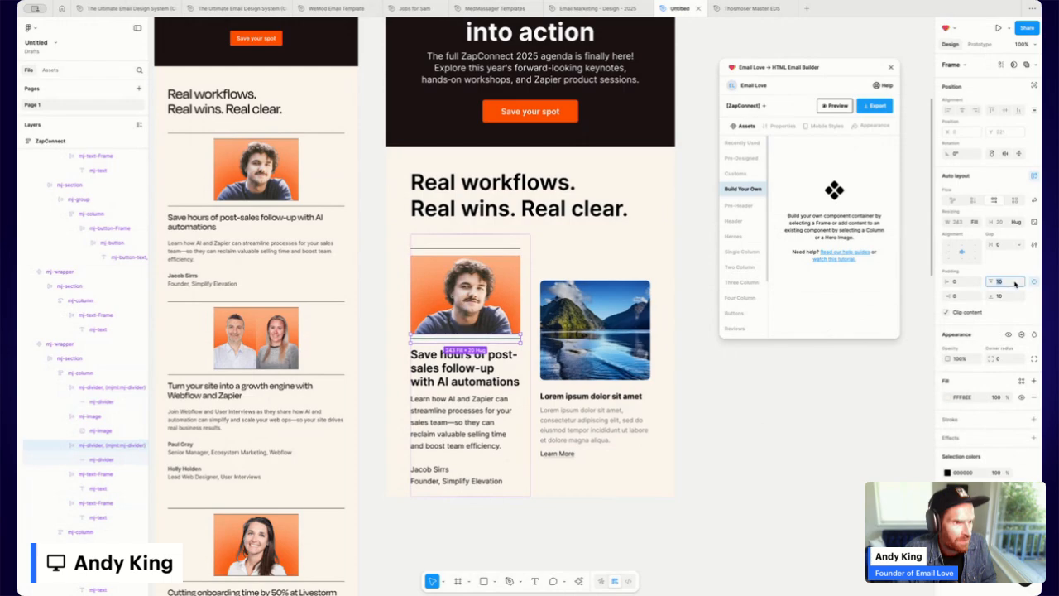
type("15")
key("Return")
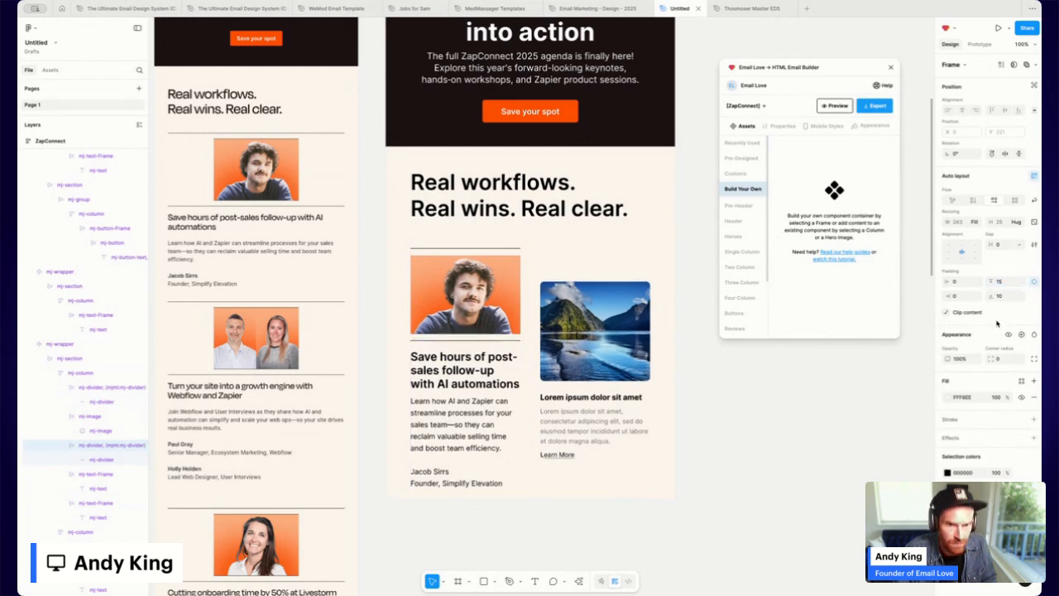
left_click(751, 491)
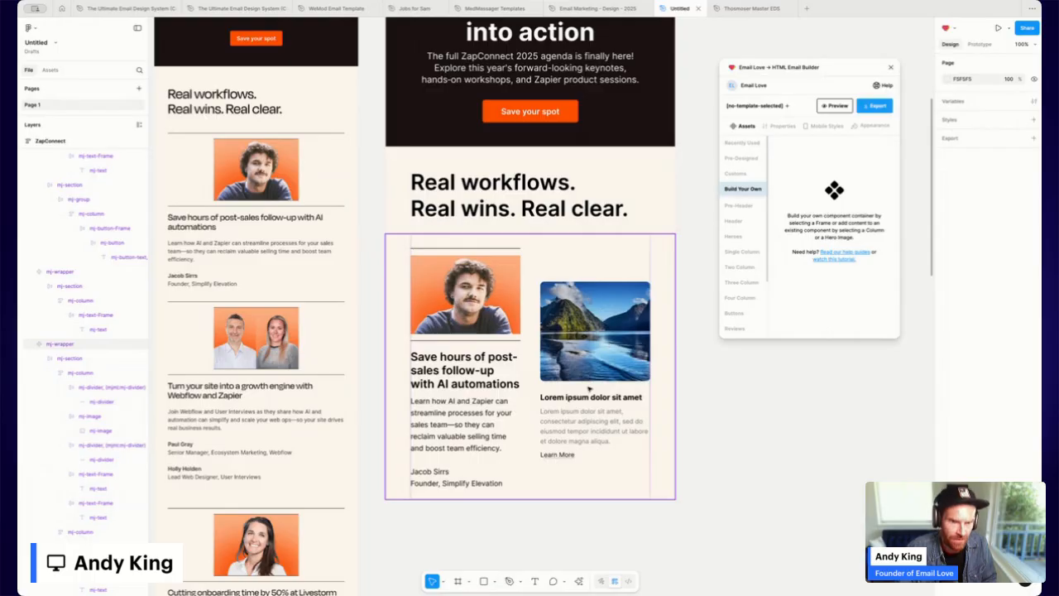
Set the speaker row section's alignment to top-center so both columns start level.
left_click(543, 313)
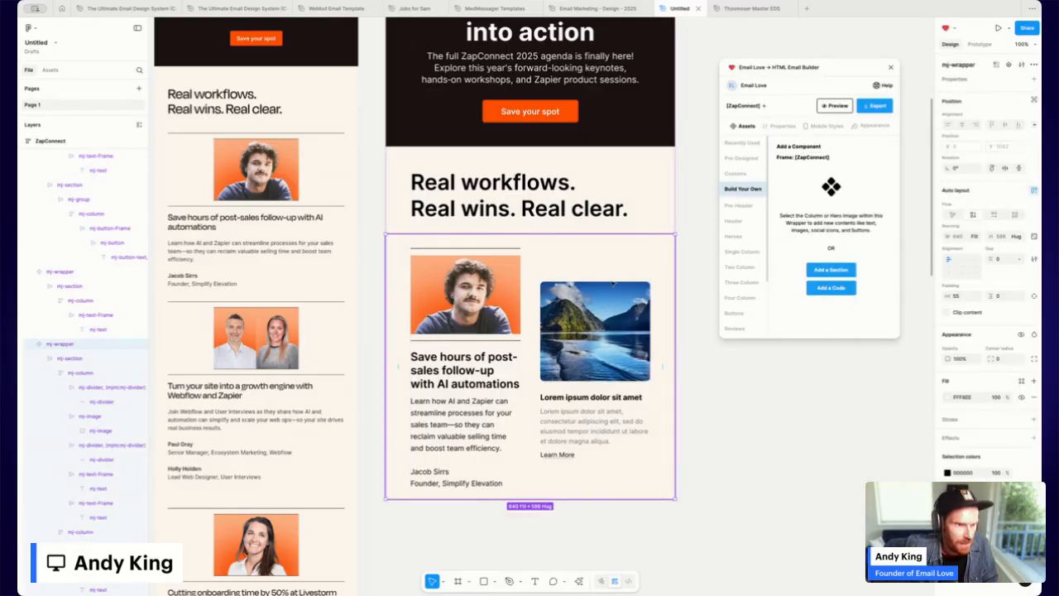
left_click(66, 359)
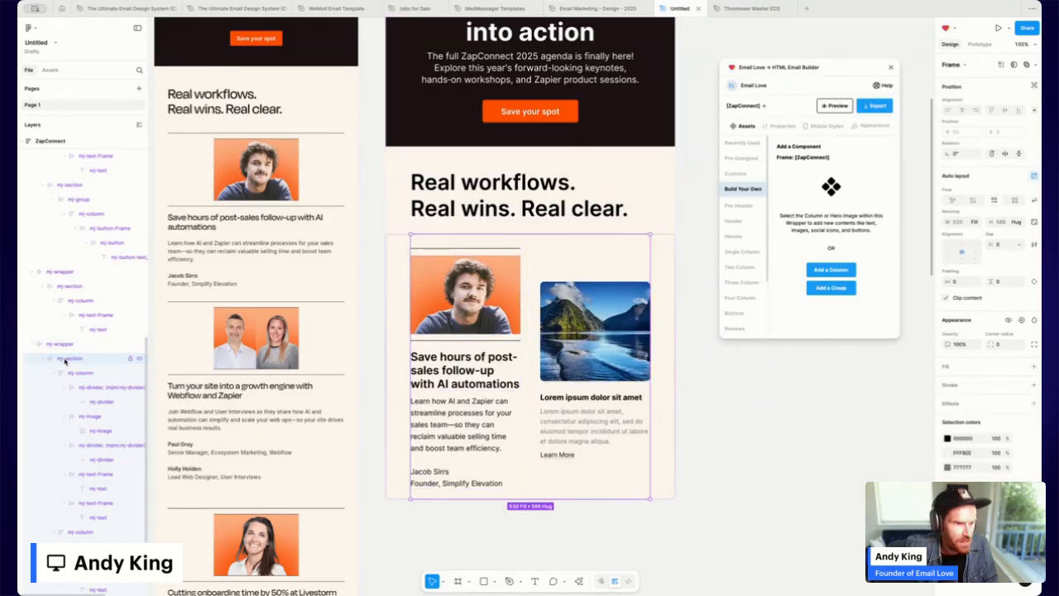
left_click(961, 245)
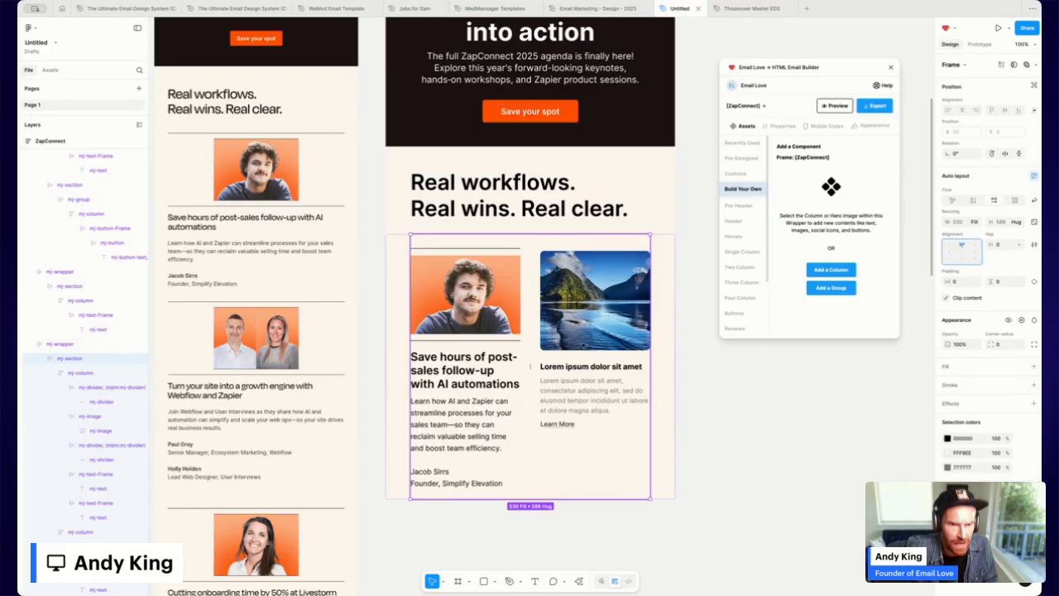
left_click(710, 433)
scroll(546, 392, "up", 5)
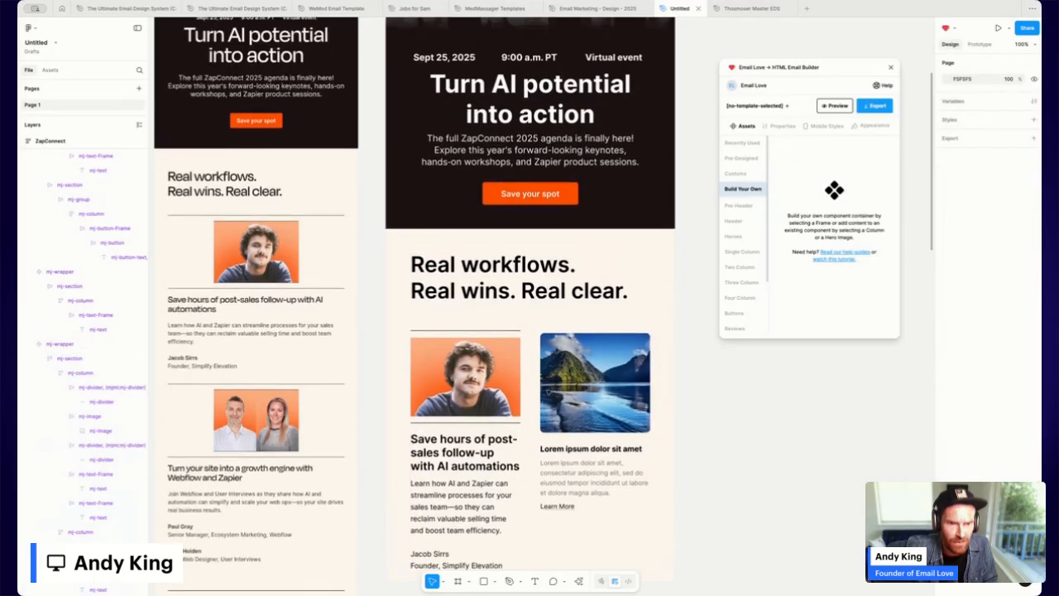
scroll(546, 393, "up", 2)
left_click(404, 186)
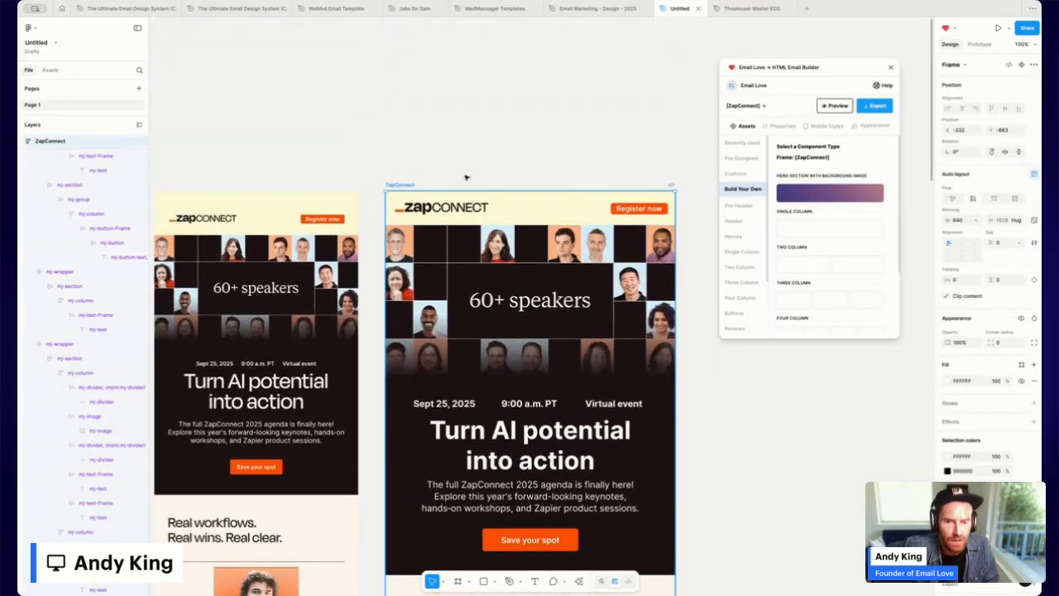
left_click(831, 105)
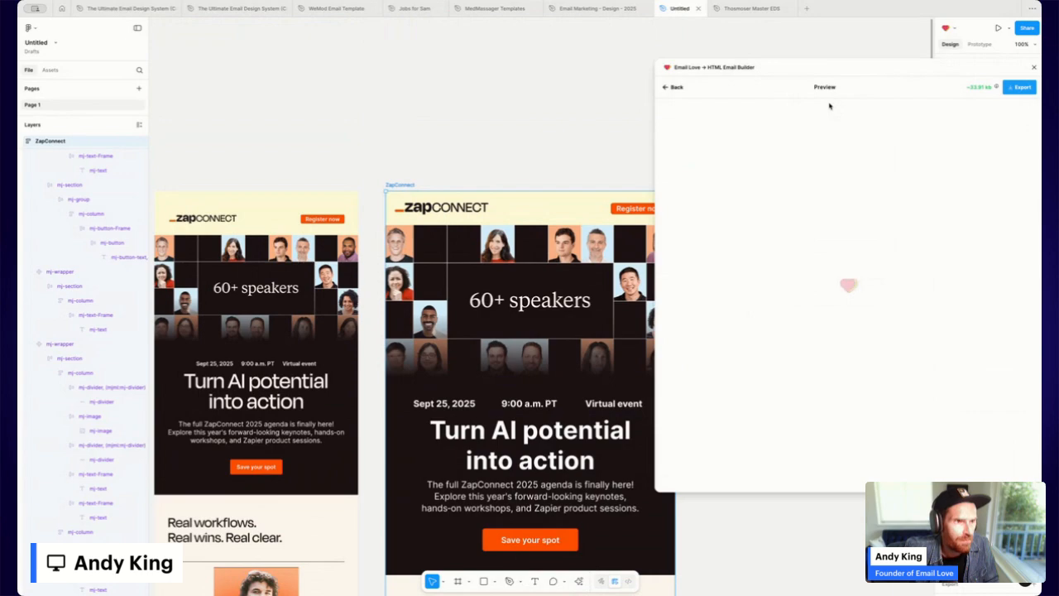
scroll(774, 249, "down", 5)
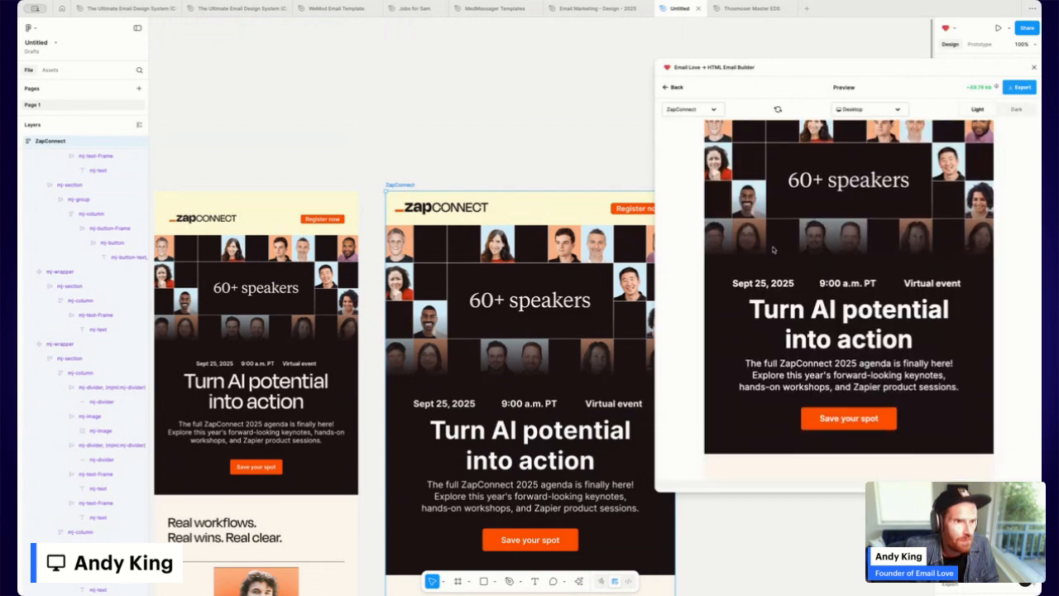
scroll(774, 249, "down", 3)
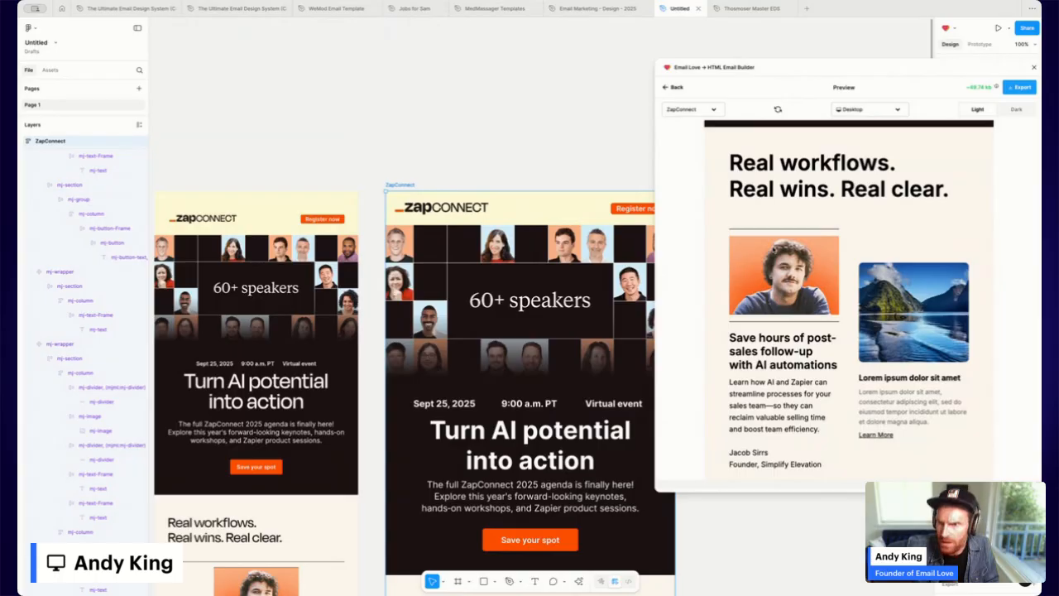
left_click(672, 87)
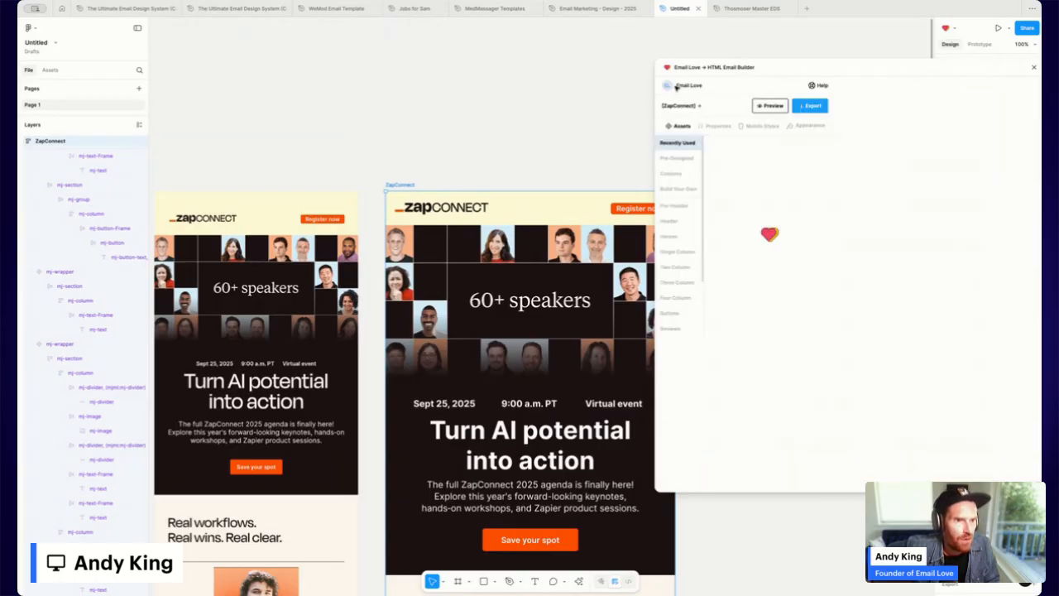
scroll(525, 350, "down", 5)
scroll(526, 349, "up", 4)
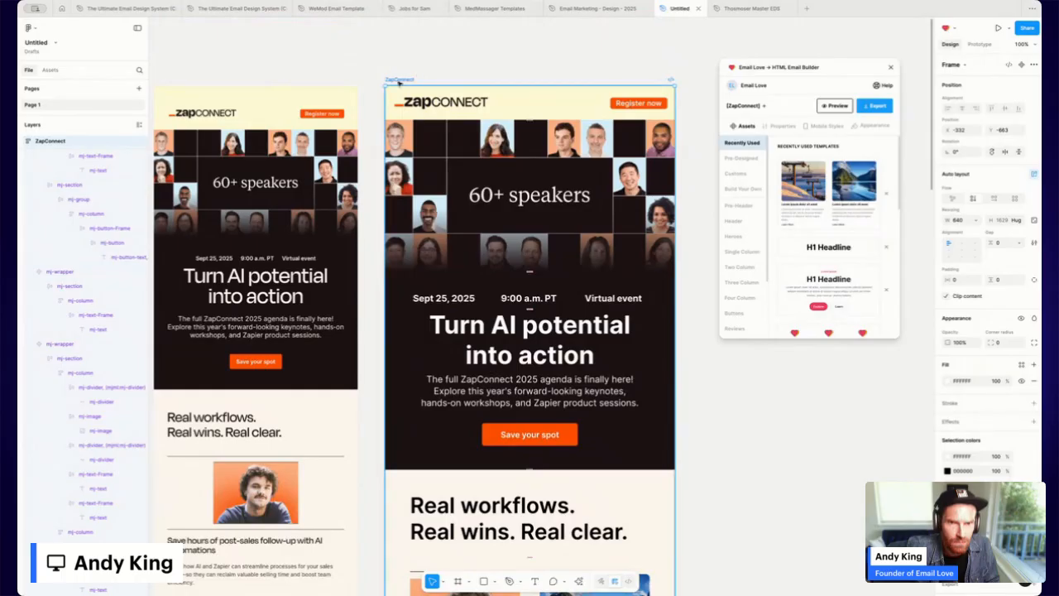
left_click(846, 105)
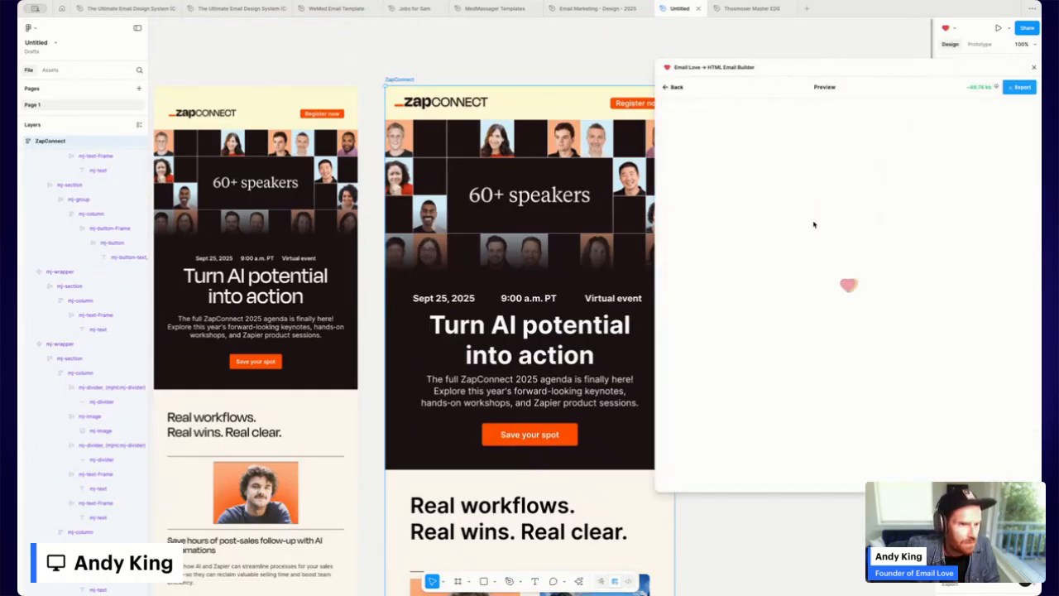
scroll(815, 221, "down", 5)
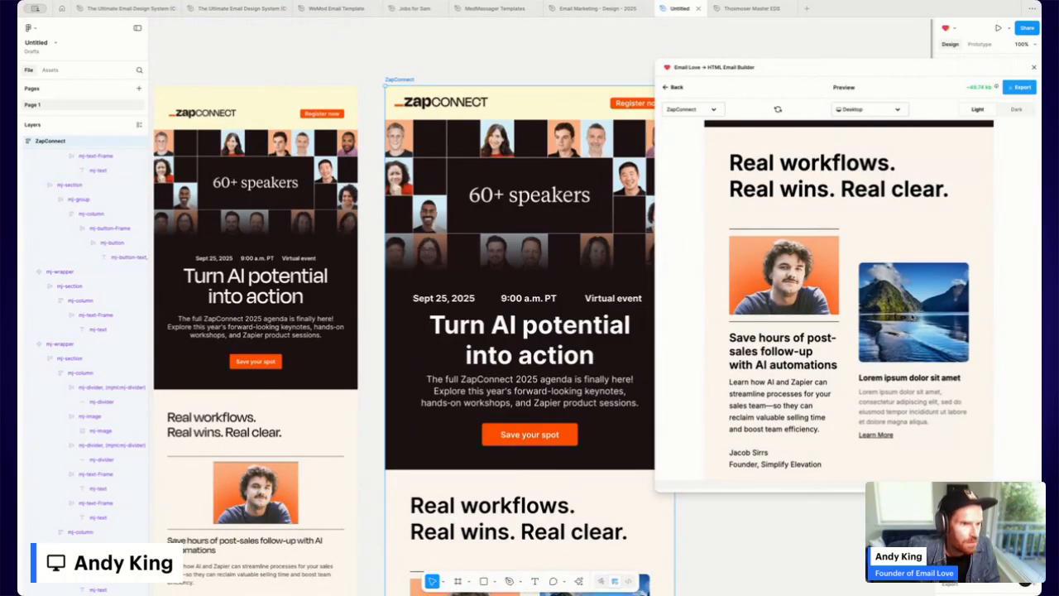
scroll(469, 374, "down", 4)
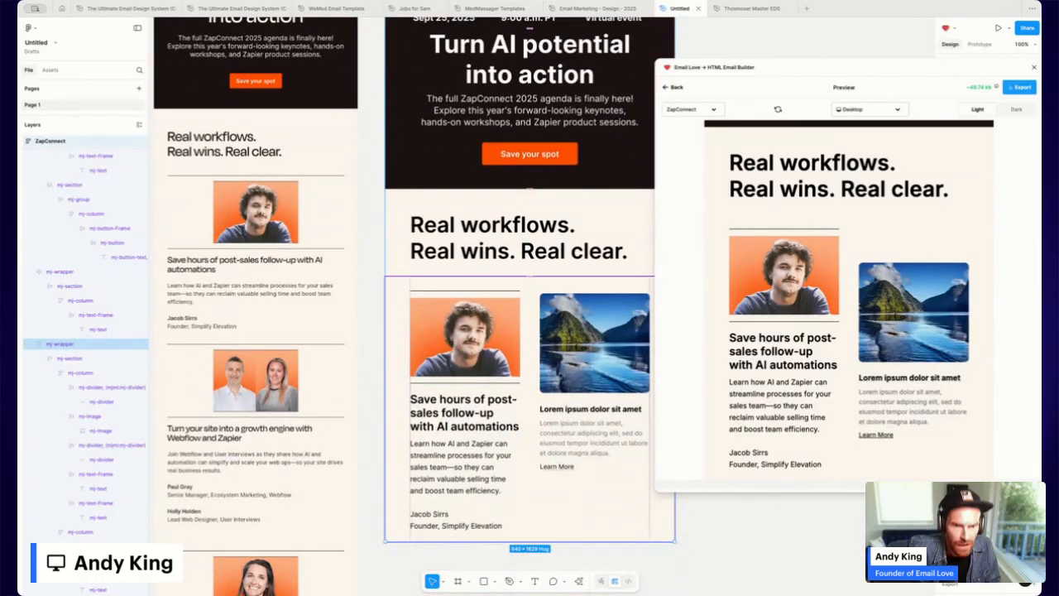
left_click(565, 376)
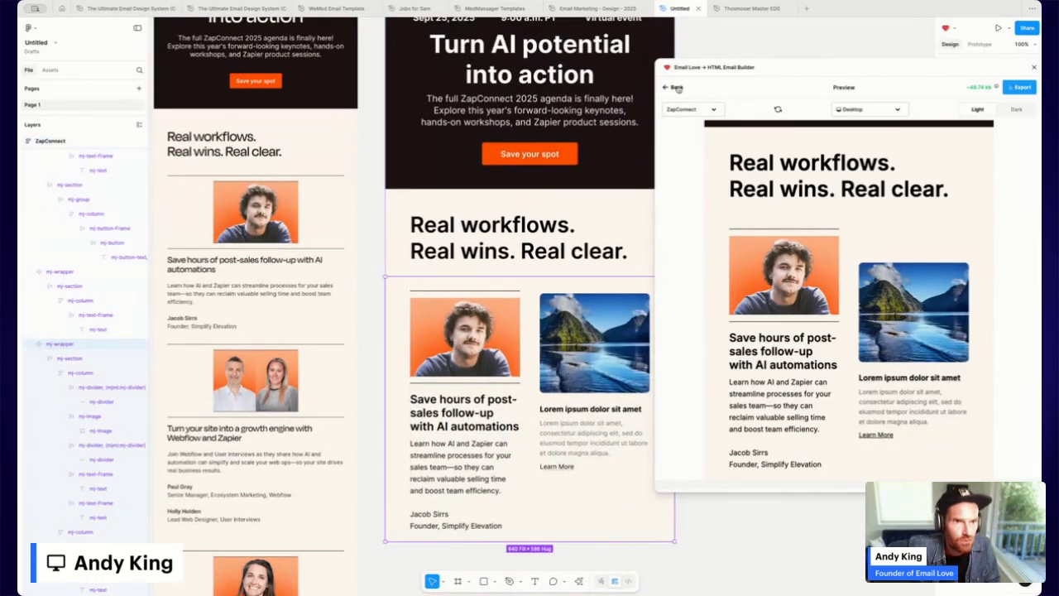
left_click(672, 87)
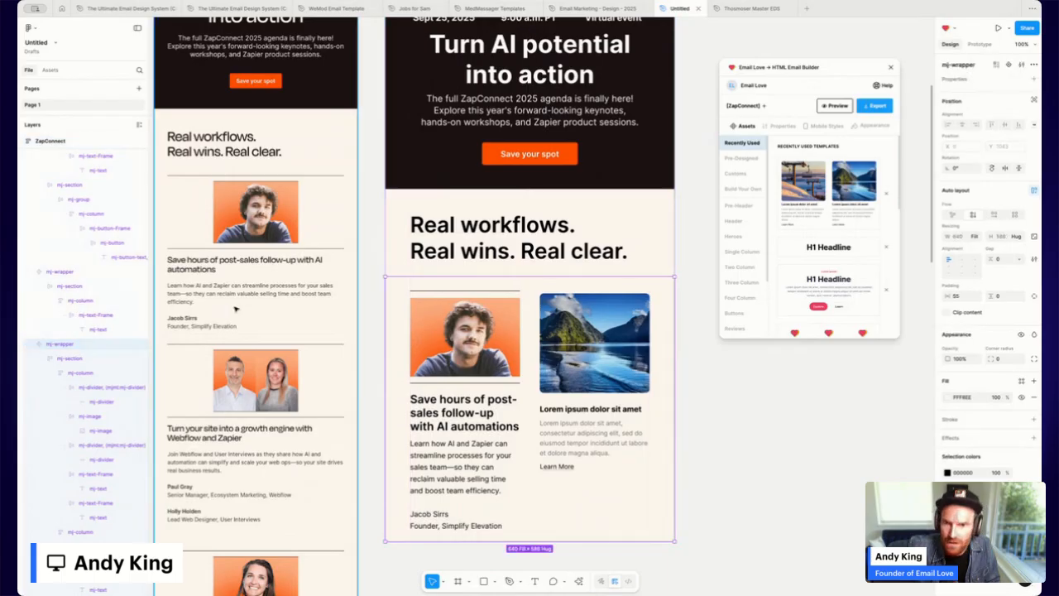
Select the speaker row section and its left and right columns in Layers.
left_click(61, 361)
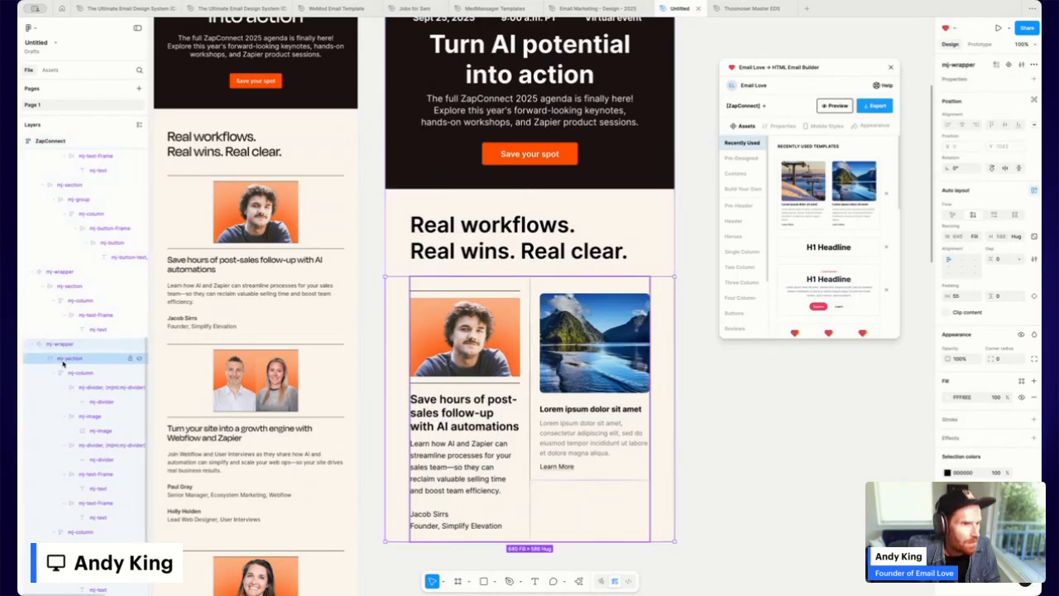
left_click(62, 362)
left_click(73, 372)
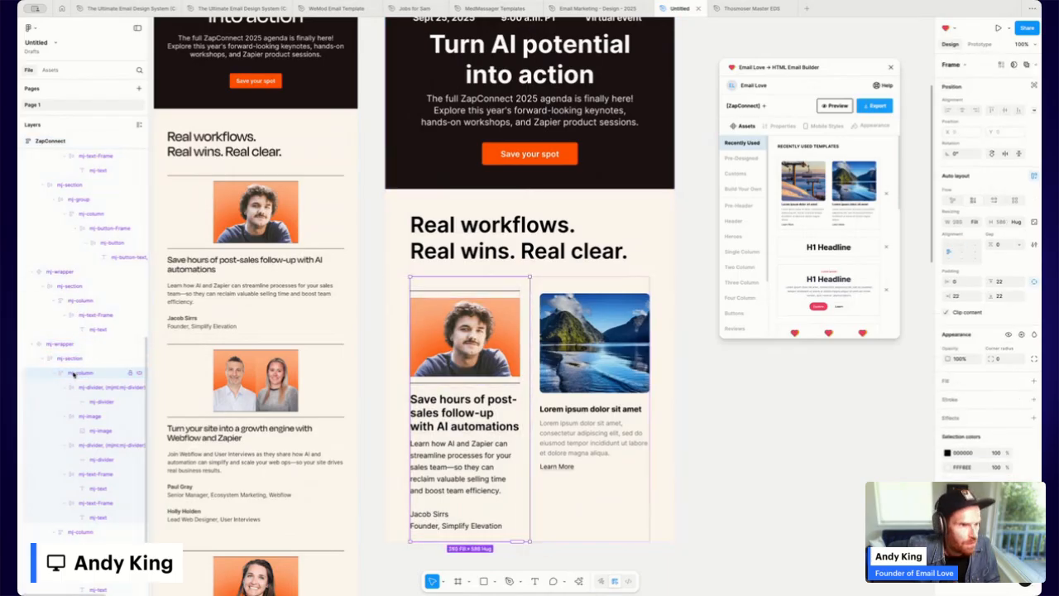
left_click(80, 531)
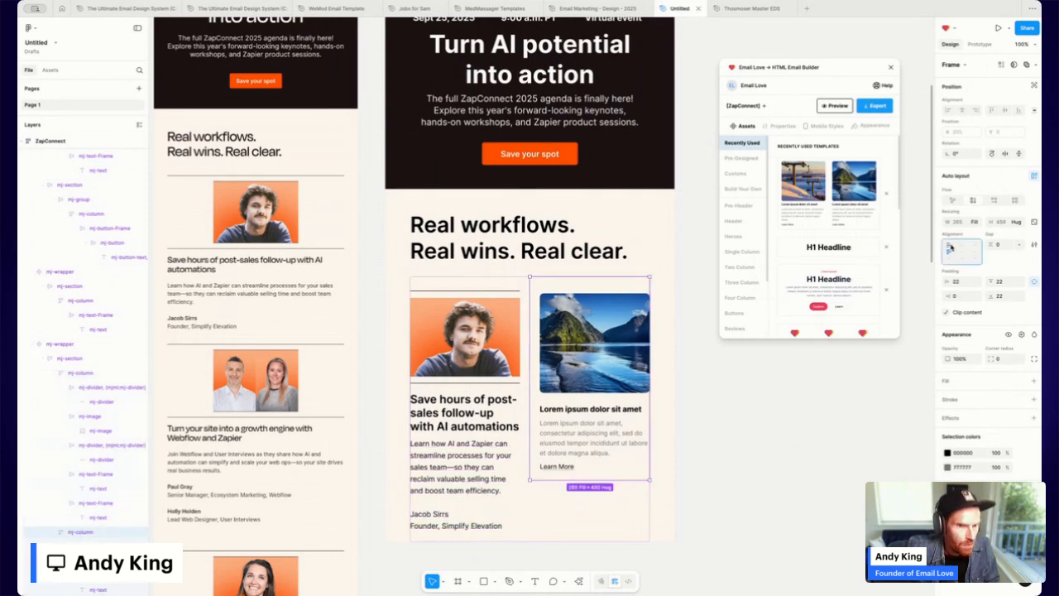
left_click(76, 373)
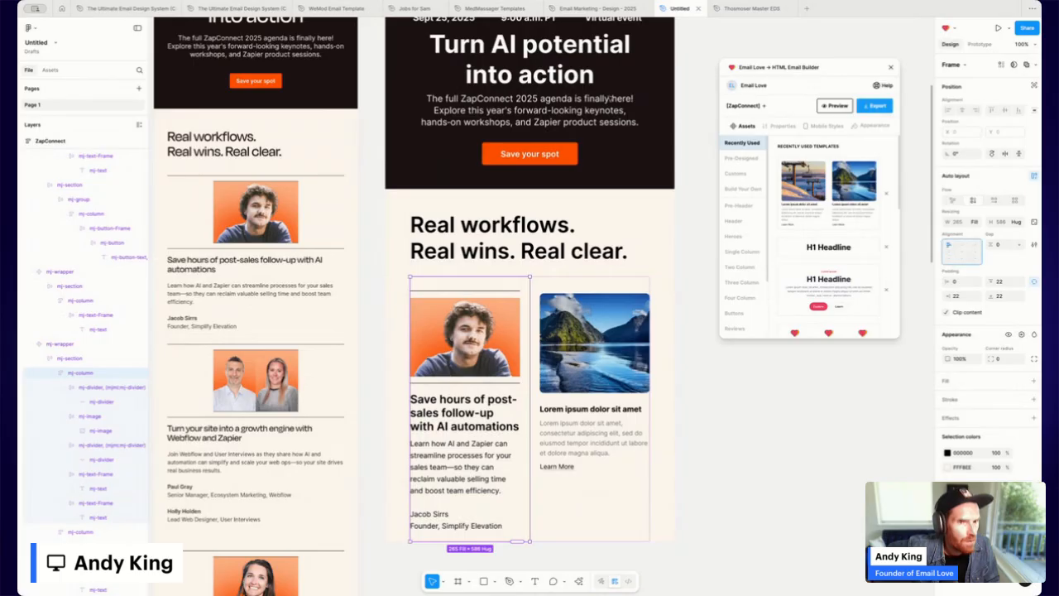
Preview the whole ZapConnect email in Email Love, then close the preview.
scroll(408, 52, "up", 5)
left_click(408, 52)
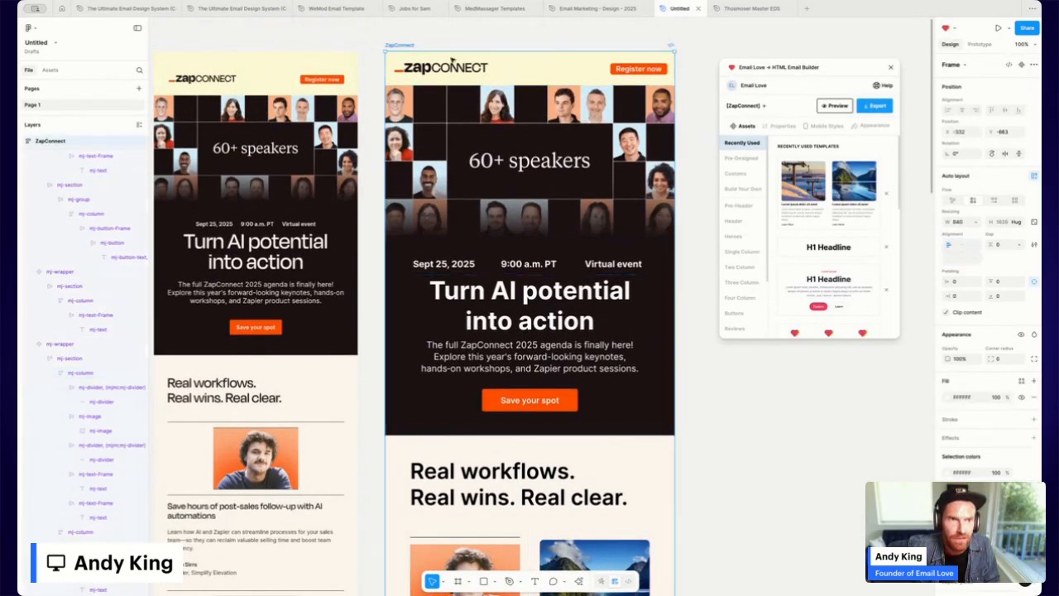
left_click(828, 107)
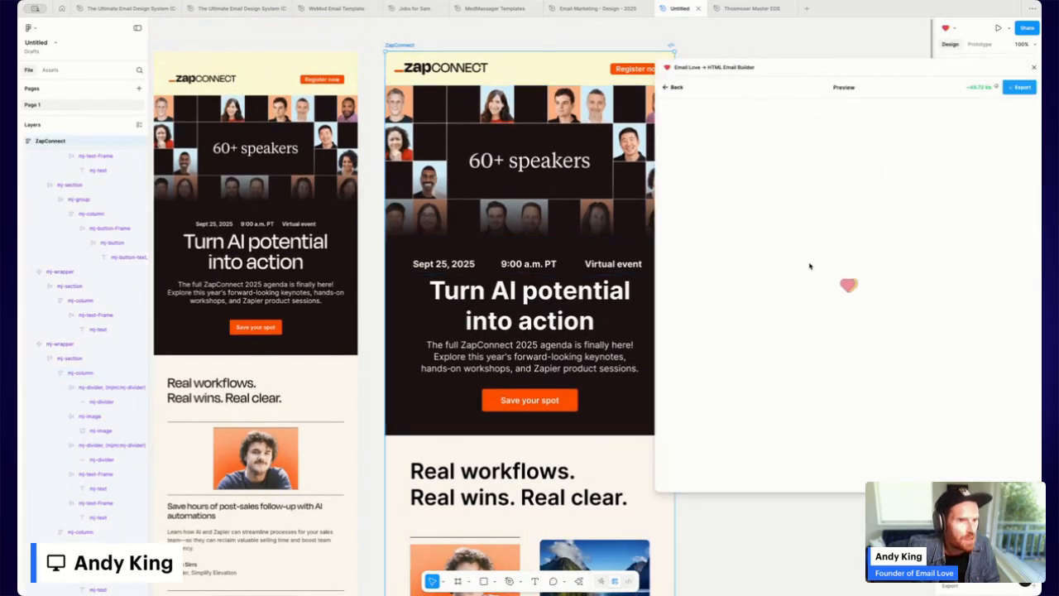
scroll(812, 265, "down", 5)
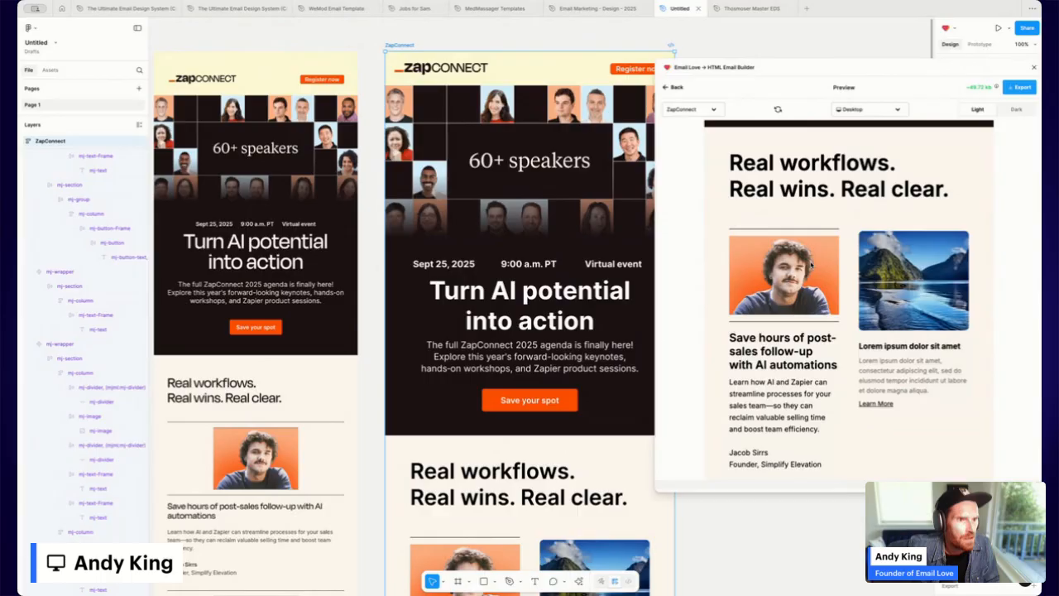
left_click(675, 86)
scroll(468, 389, "down", 5)
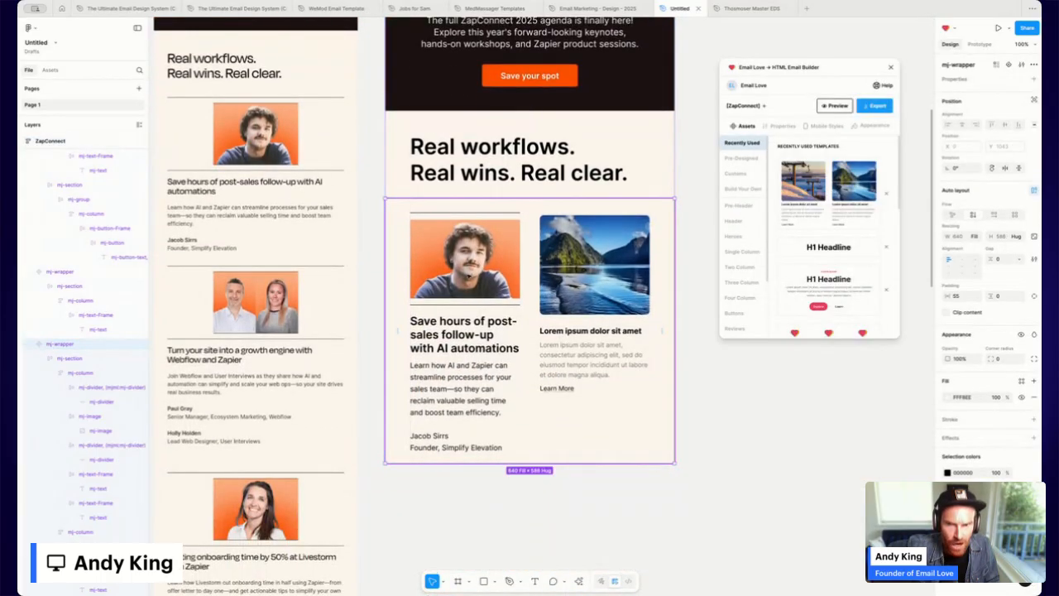
Align the left speaker column's content to the top left.
left_click(61, 359)
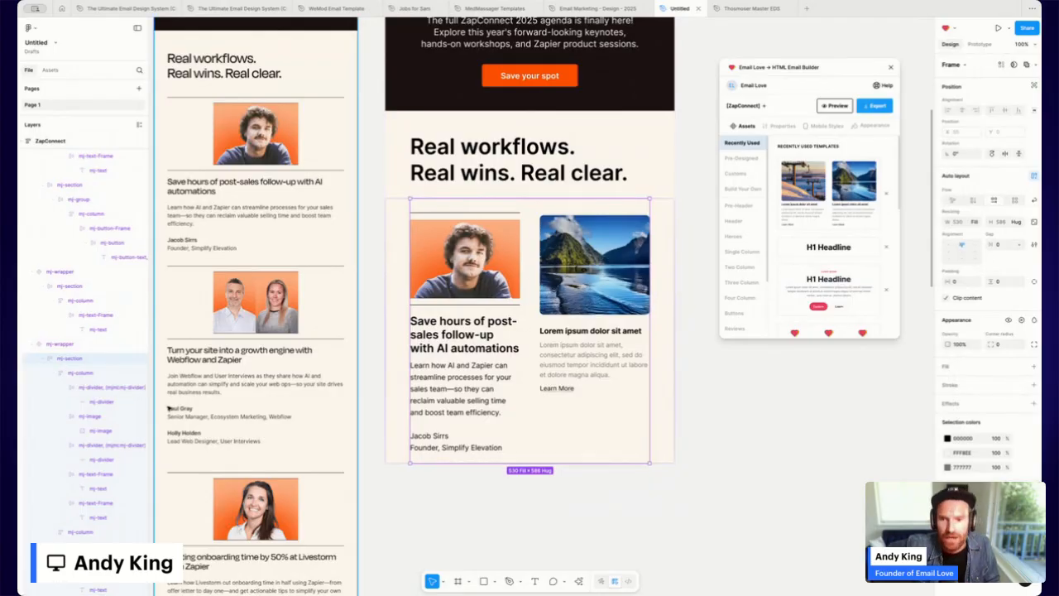
left_click(80, 374)
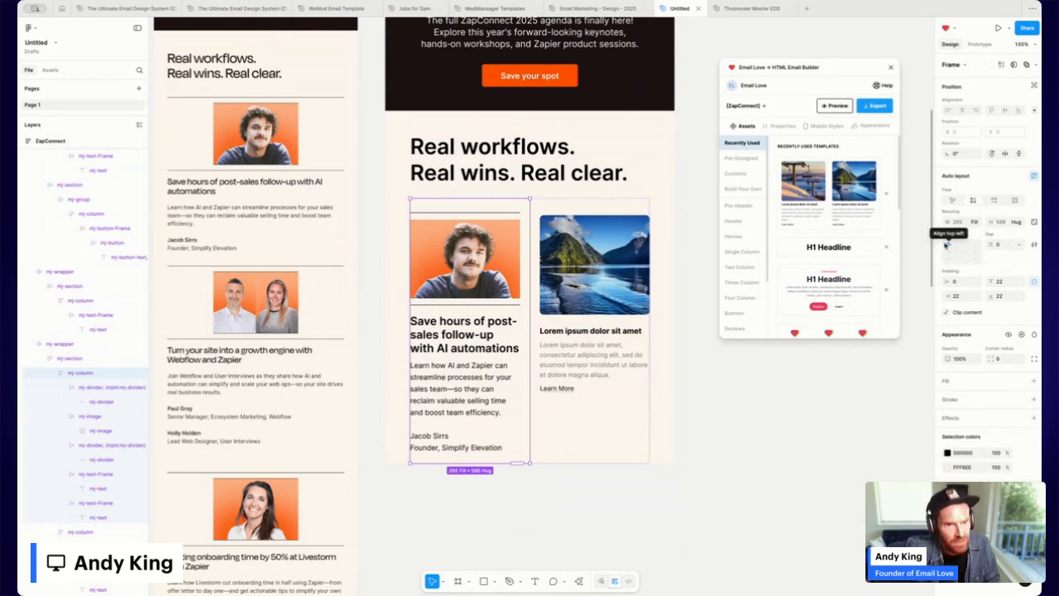
left_click(948, 243)
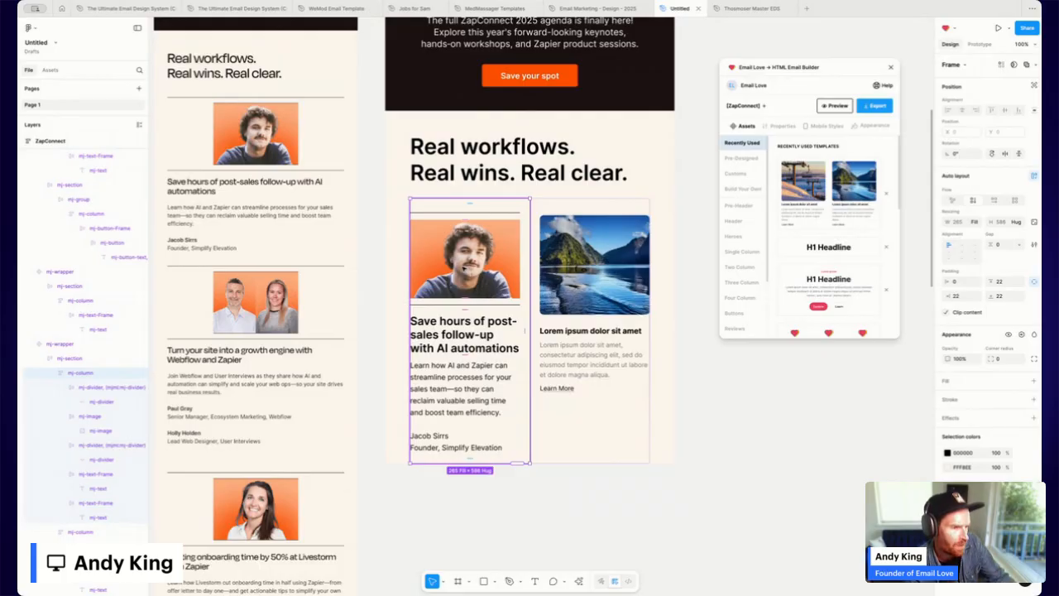
Duplicate the speaker card column and delete the Lorem ipsum placeholder column.
key("ctrl+d")
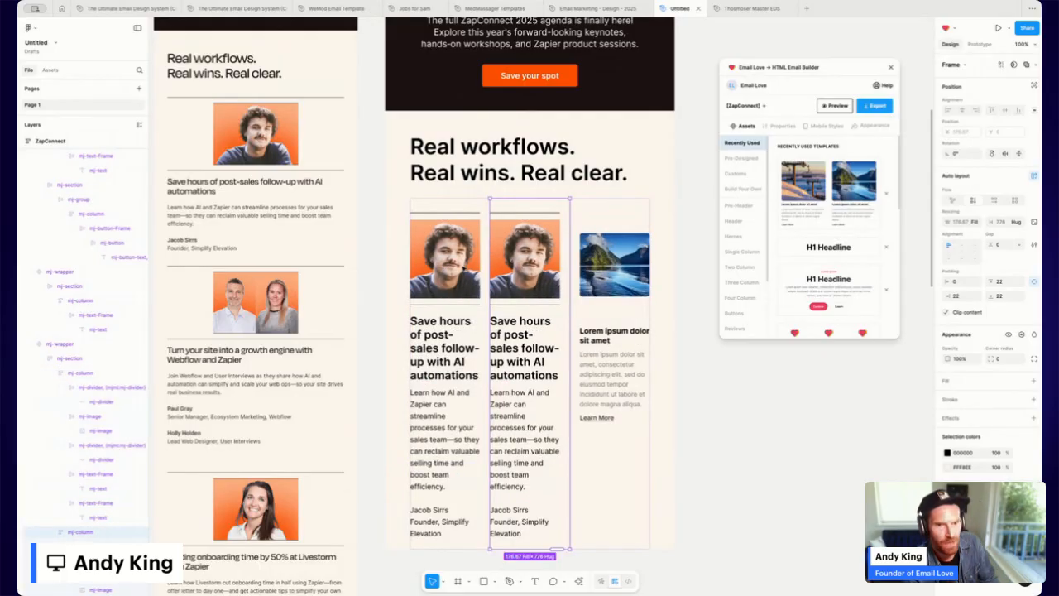
left_click(613, 260)
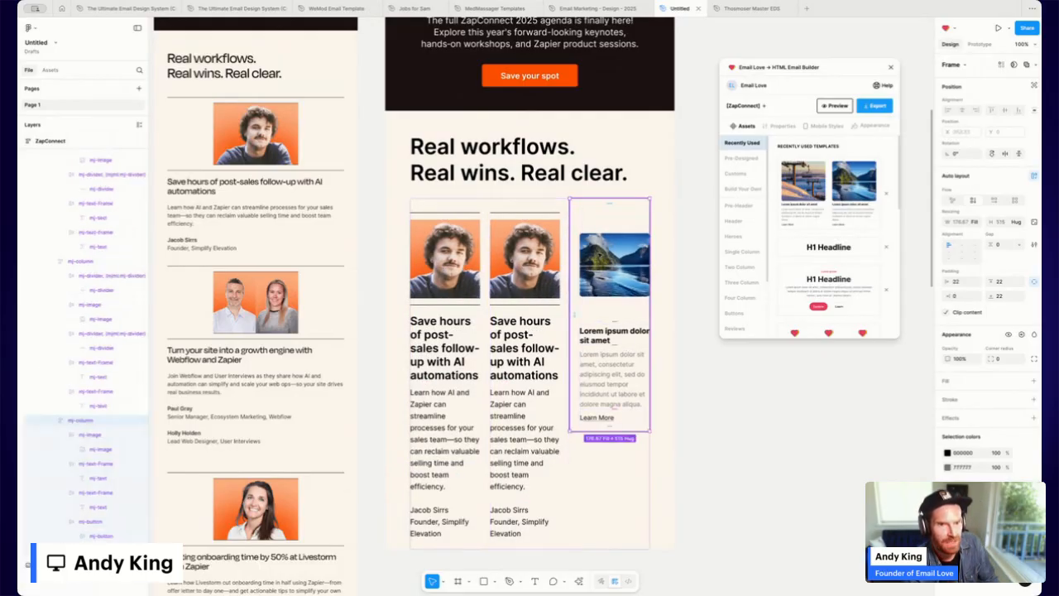
key("Delete")
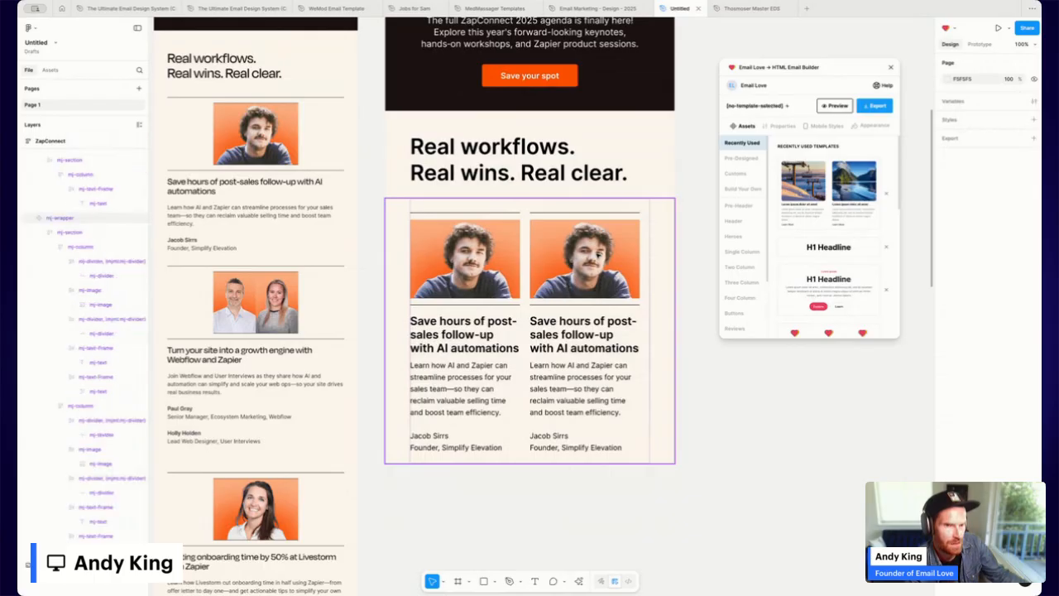
Give the right speaker column 22 horizontal padding and 0 vertical padding.
left_click(595, 262)
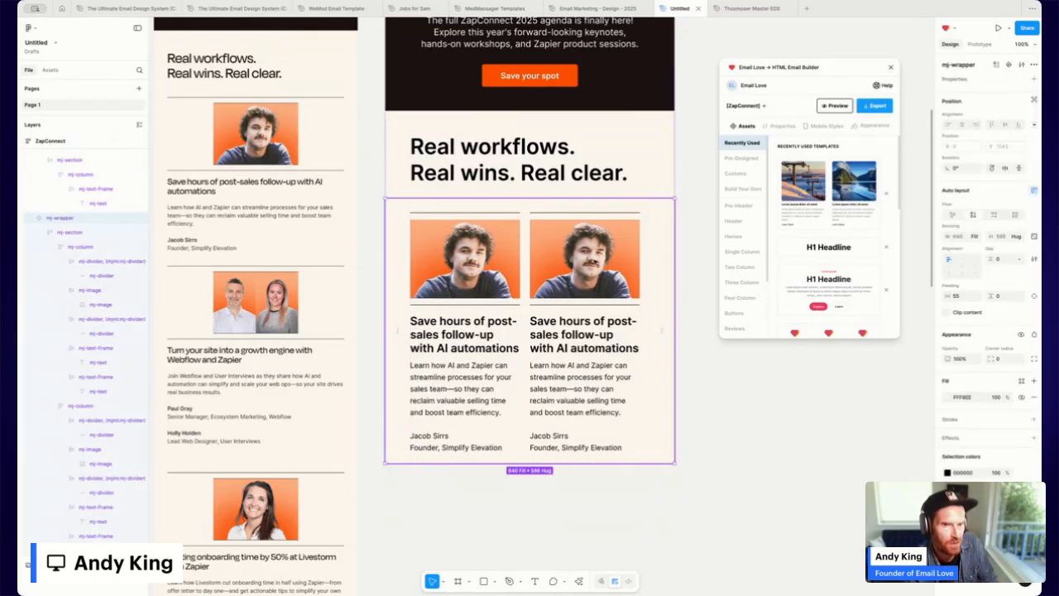
double_click(597, 229)
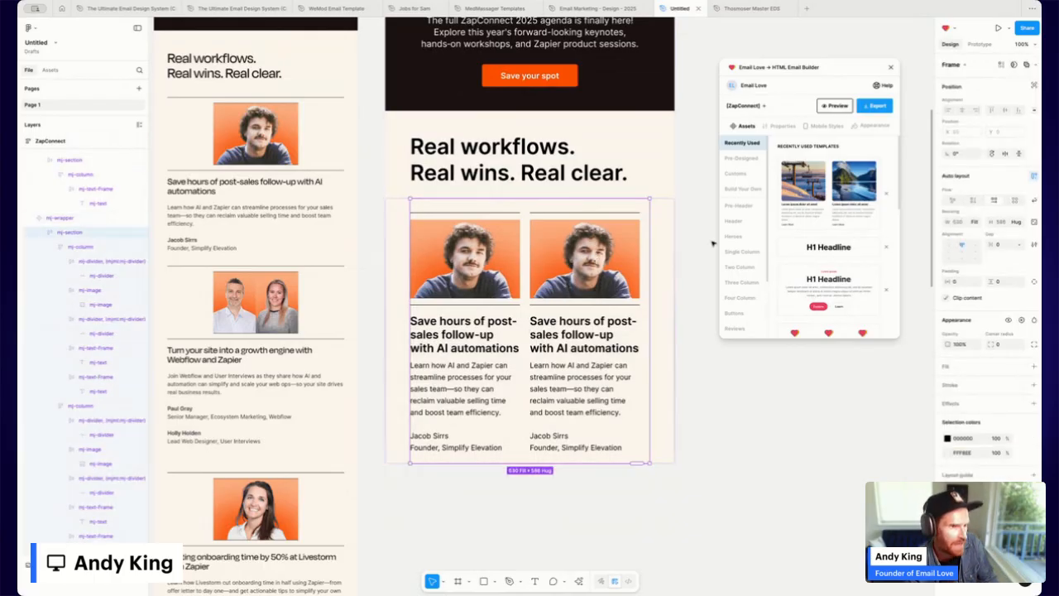
left_click(77, 408)
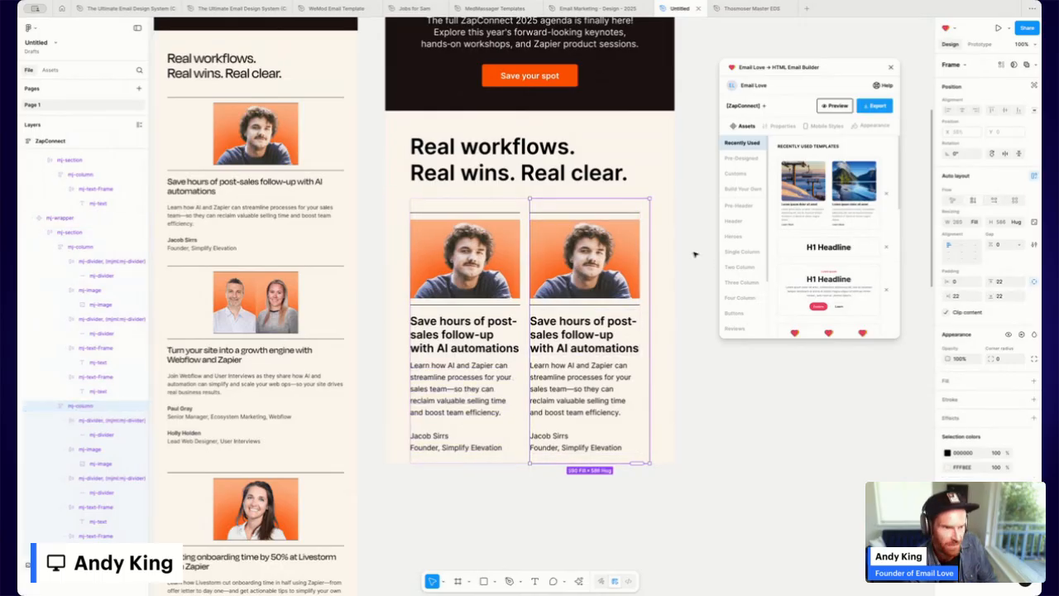
left_click(958, 282)
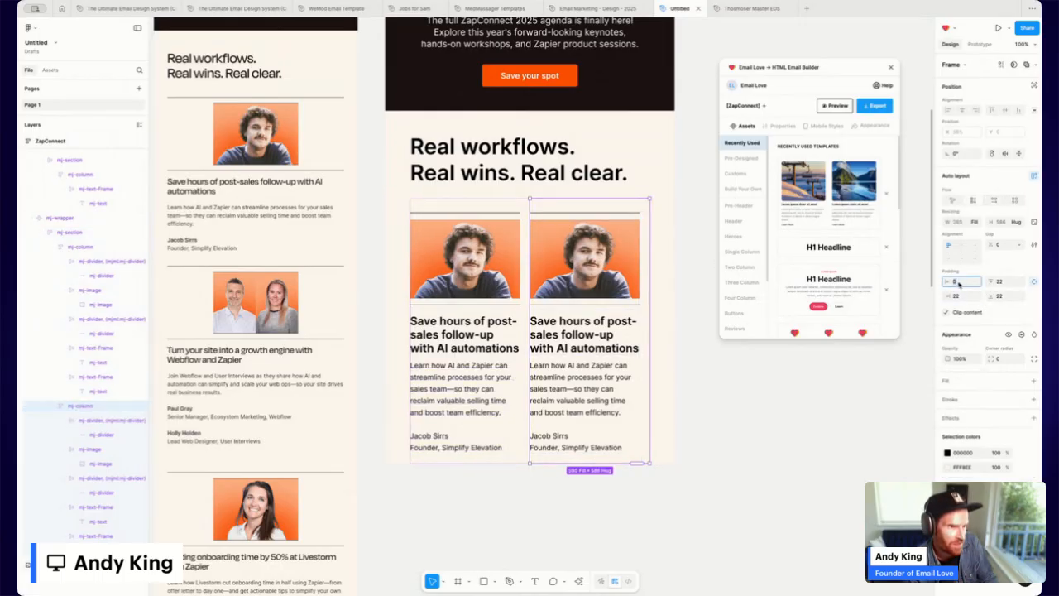
type("22")
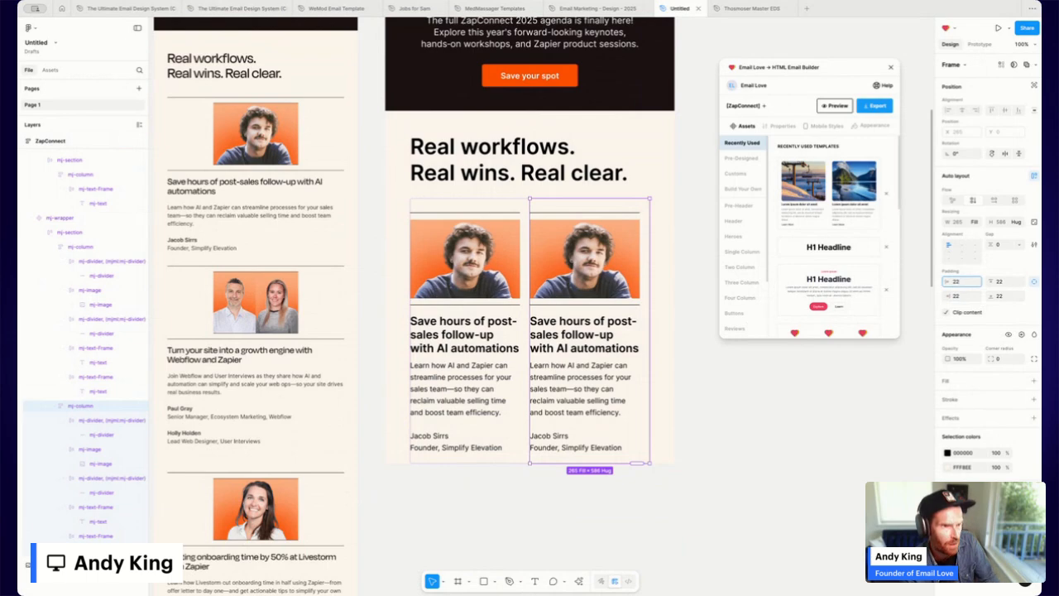
left_click(956, 297)
type("0")
key("Return")
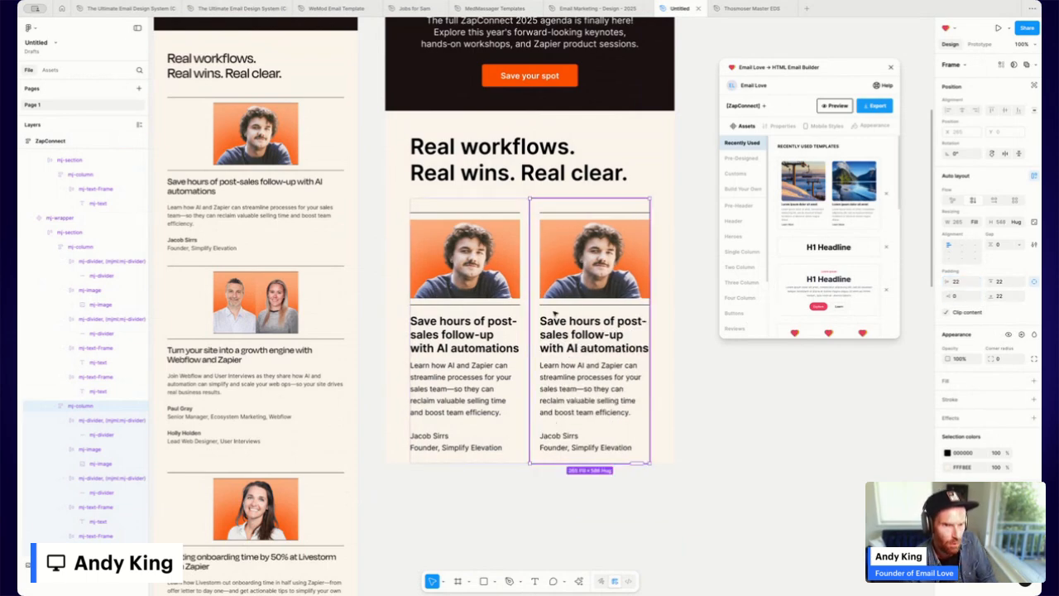
scroll(419, 200, "up", 10)
left_click(399, 218)
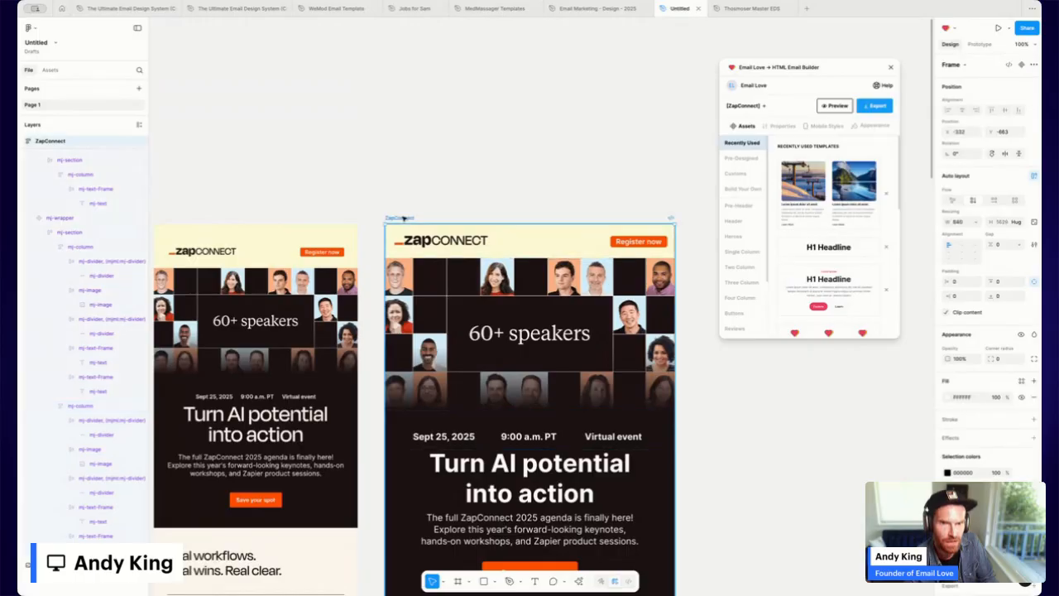
left_click(836, 106)
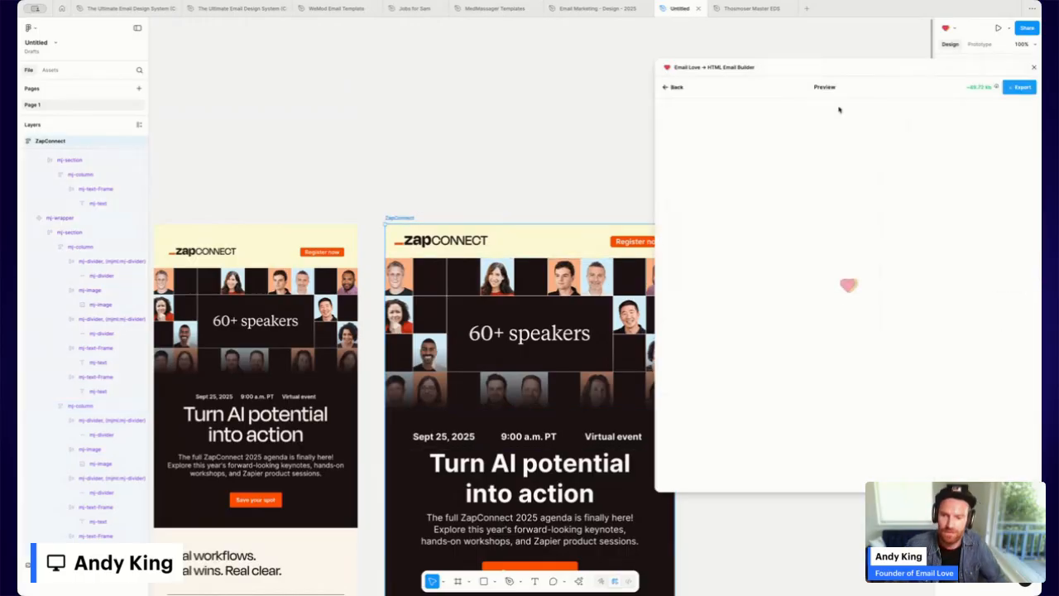
scroll(805, 231, "down", 5)
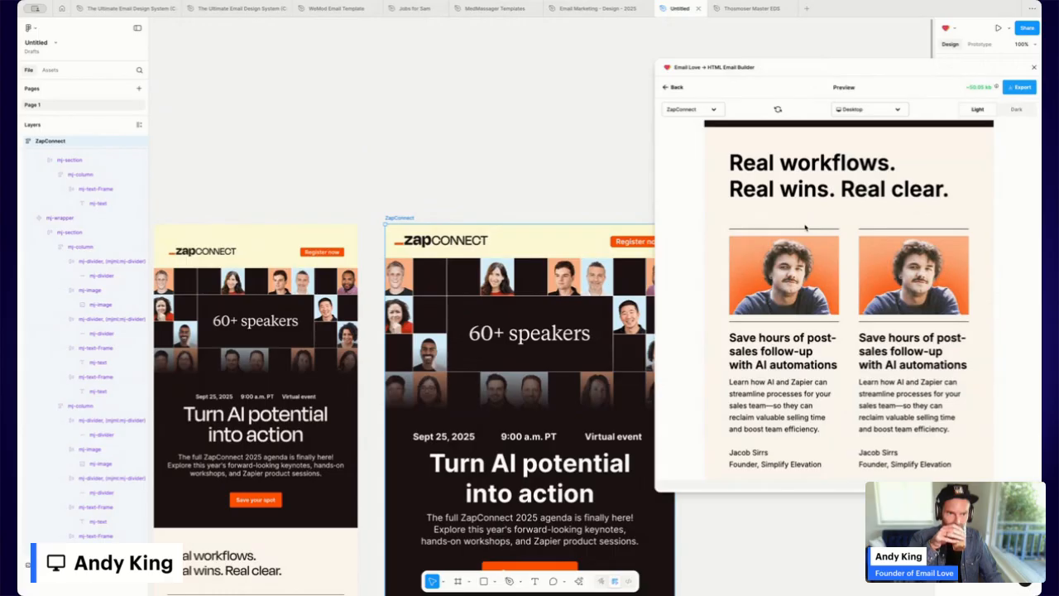
left_click(853, 112)
left_click(852, 155)
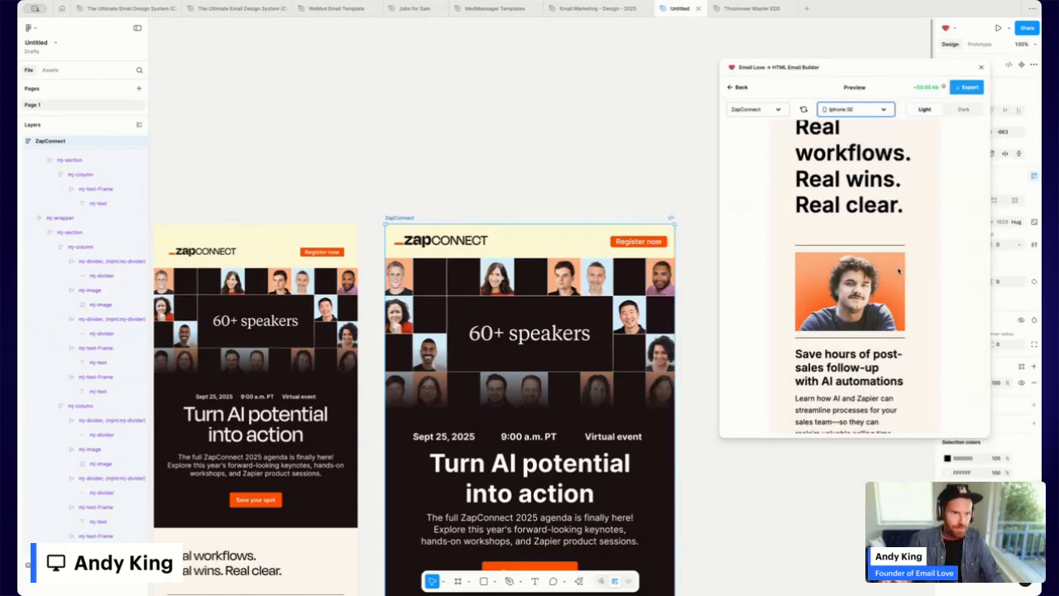
scroll(888, 275, "down", 5)
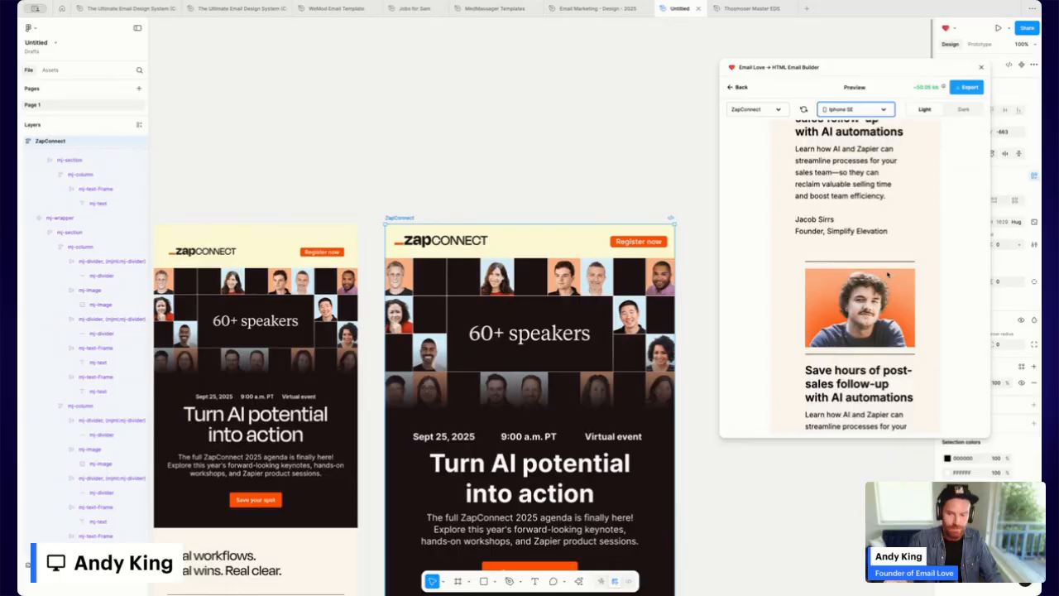
scroll(888, 274, "down", 3)
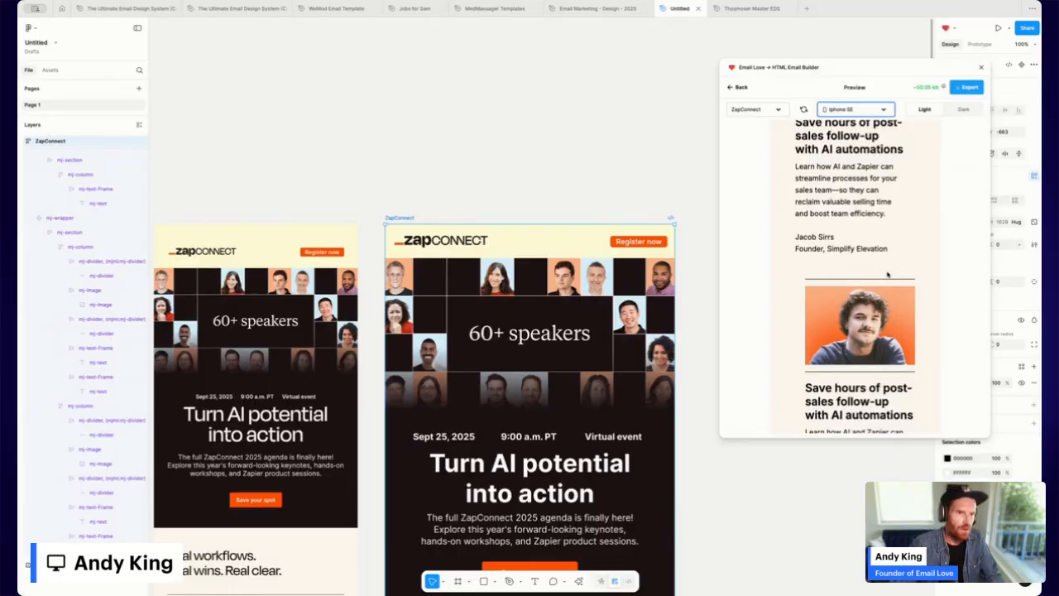
scroll(888, 275, "down", 5)
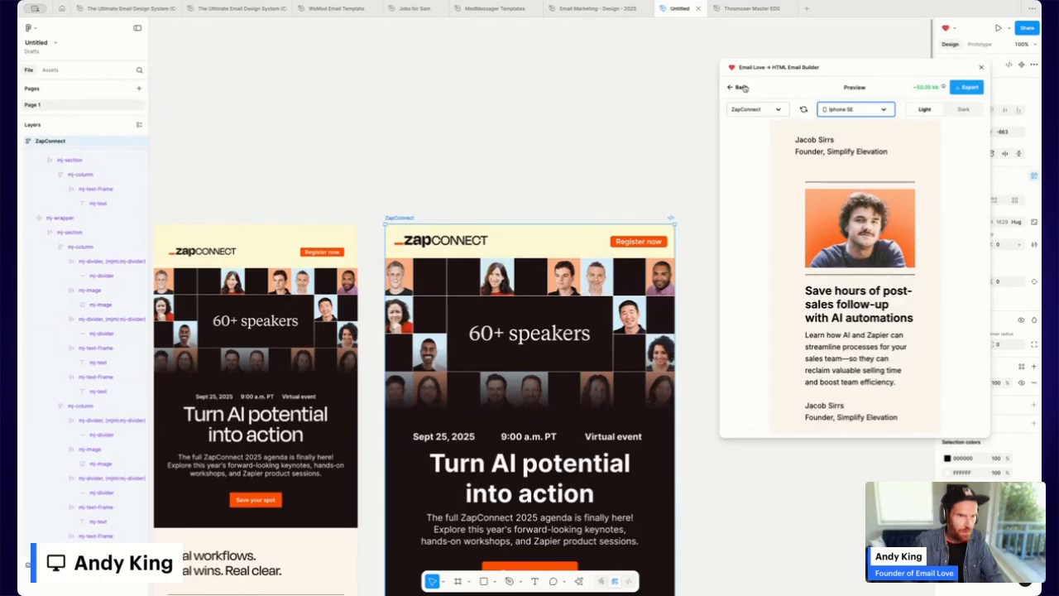
left_click(743, 87)
scroll(454, 313, "down", 10)
Switch on Email Love's 'Padding on mobile' toggle for the left and right speaker columns.
left_click(454, 313)
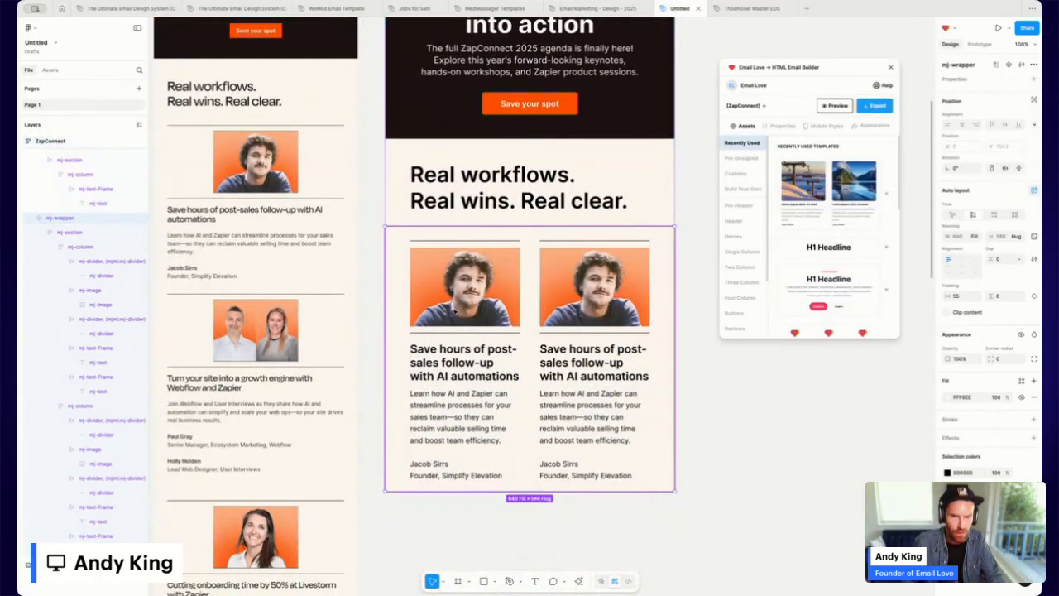
left_click(467, 291)
left_click(468, 291)
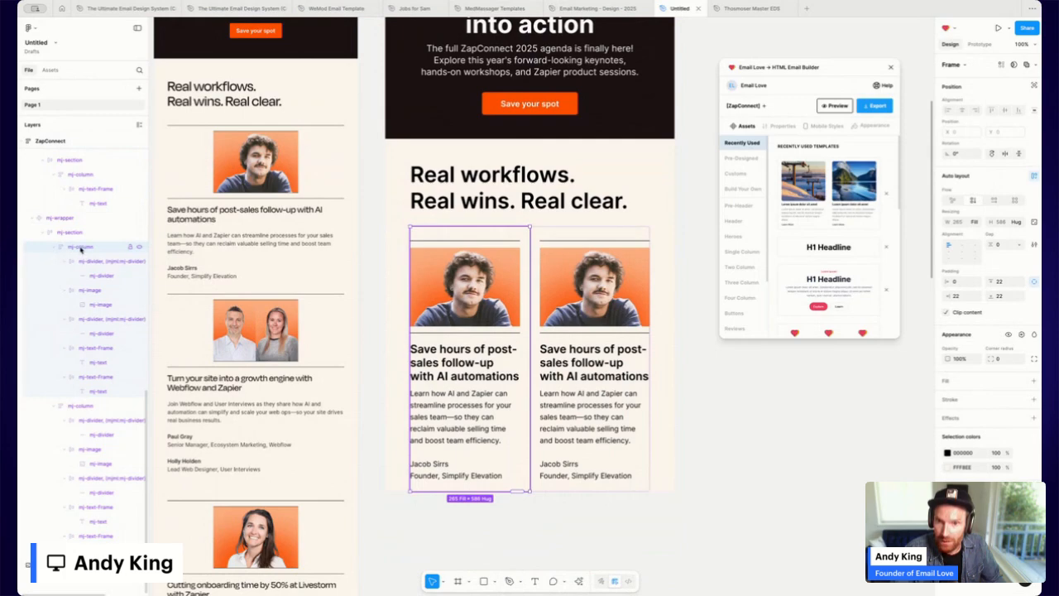
left_click(825, 128)
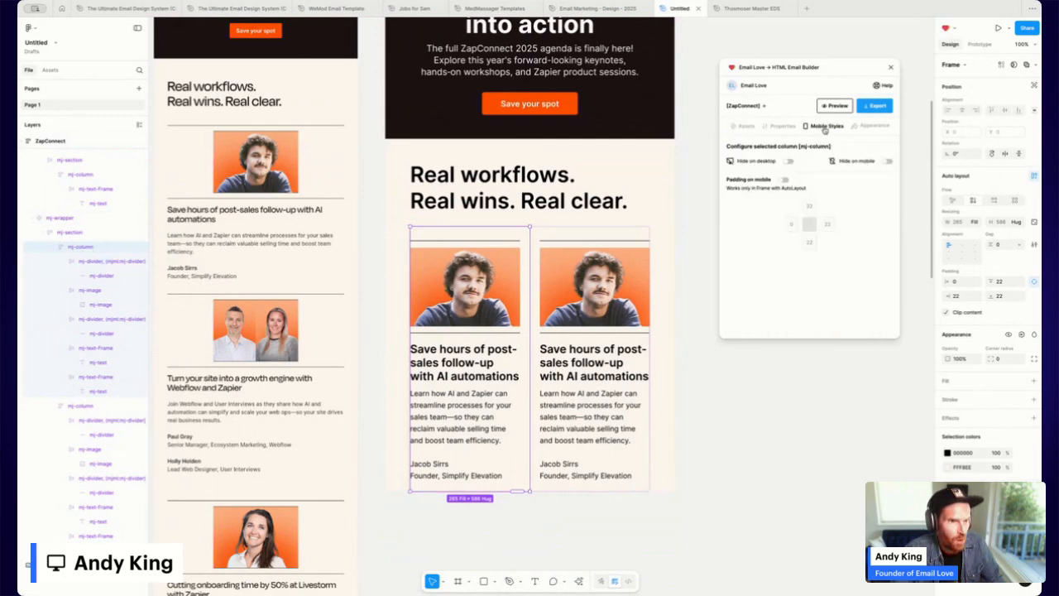
left_click(784, 180)
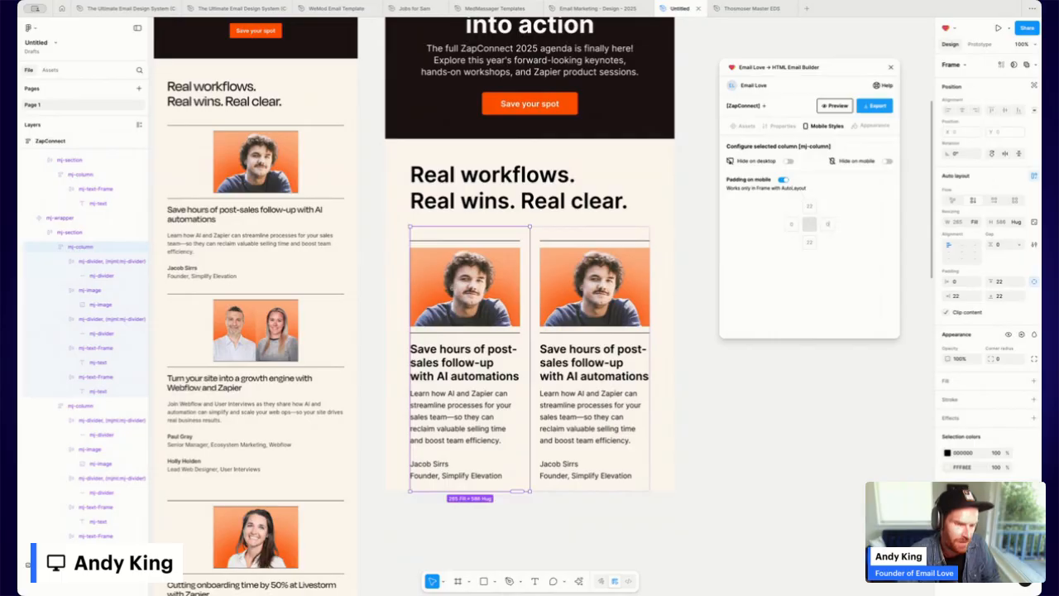
left_click(625, 329)
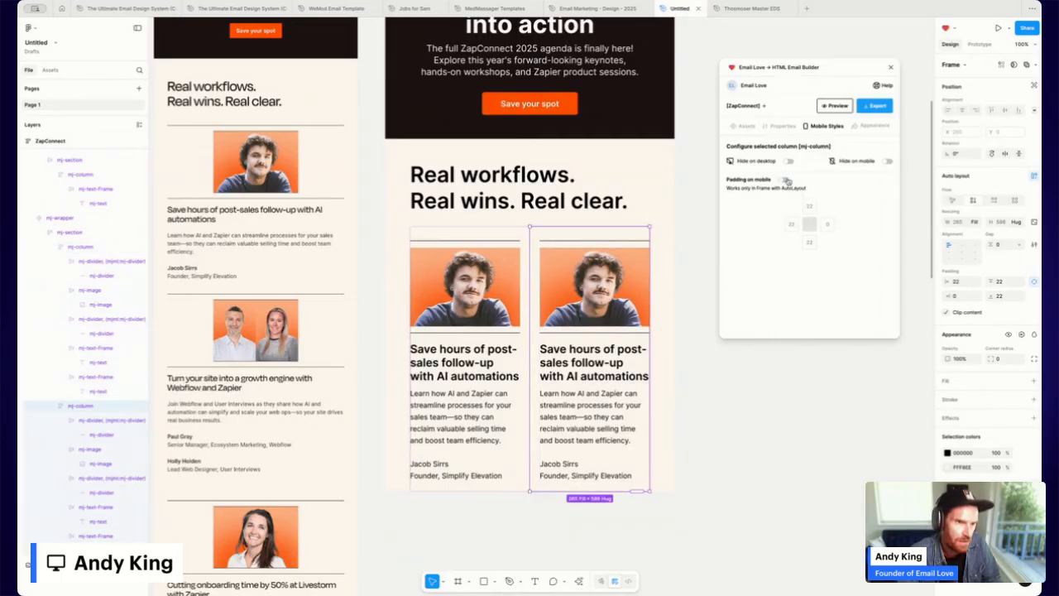
left_click(785, 180)
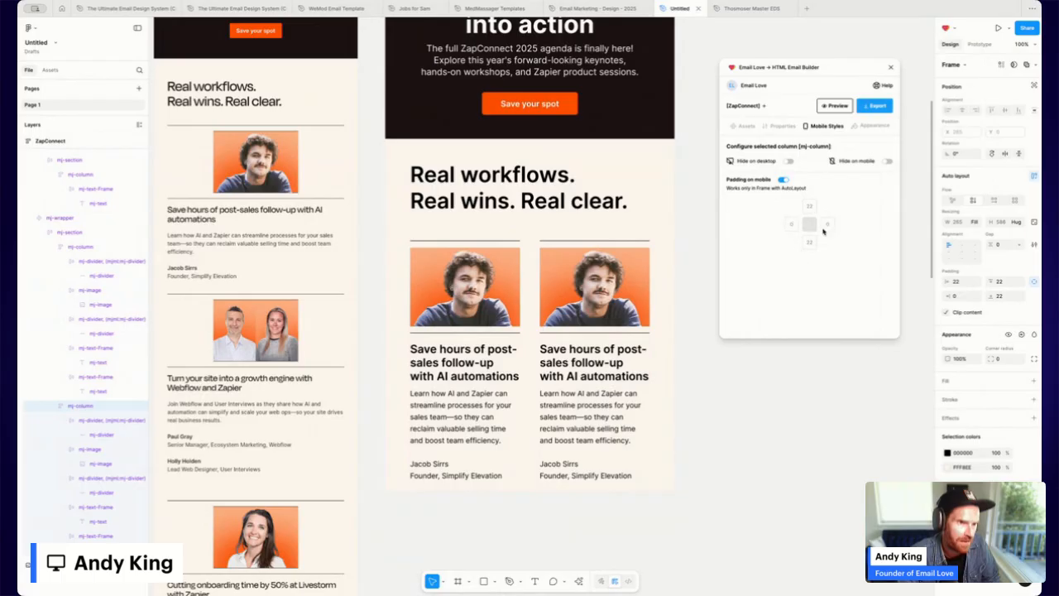
scroll(402, 52, "up", 6)
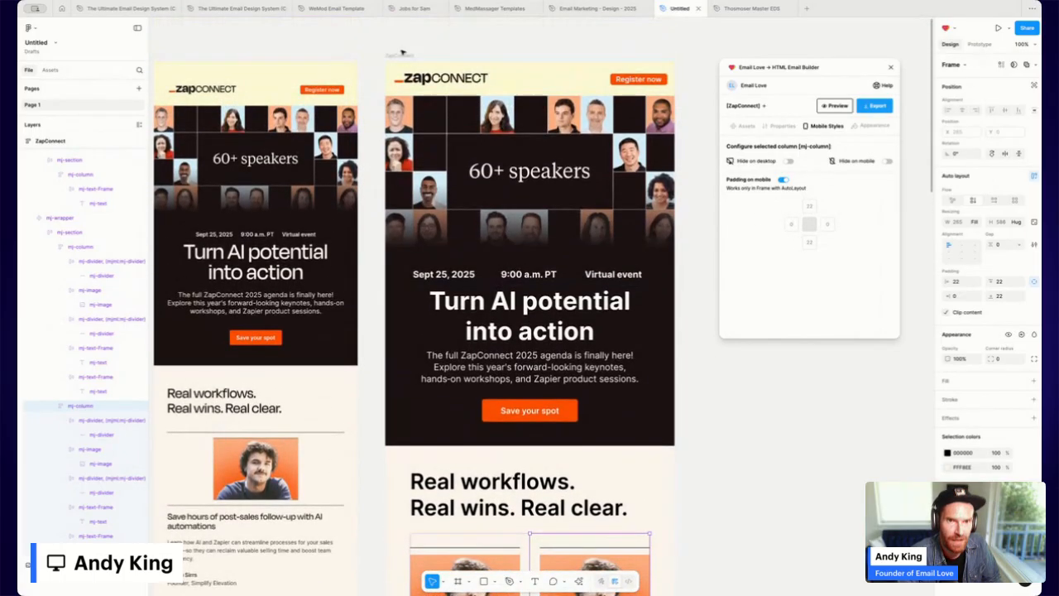
Preview the ZapConnect email at iPhone SE size to check the stacked speaker cards' side padding.
left_click(402, 52)
left_click(836, 106)
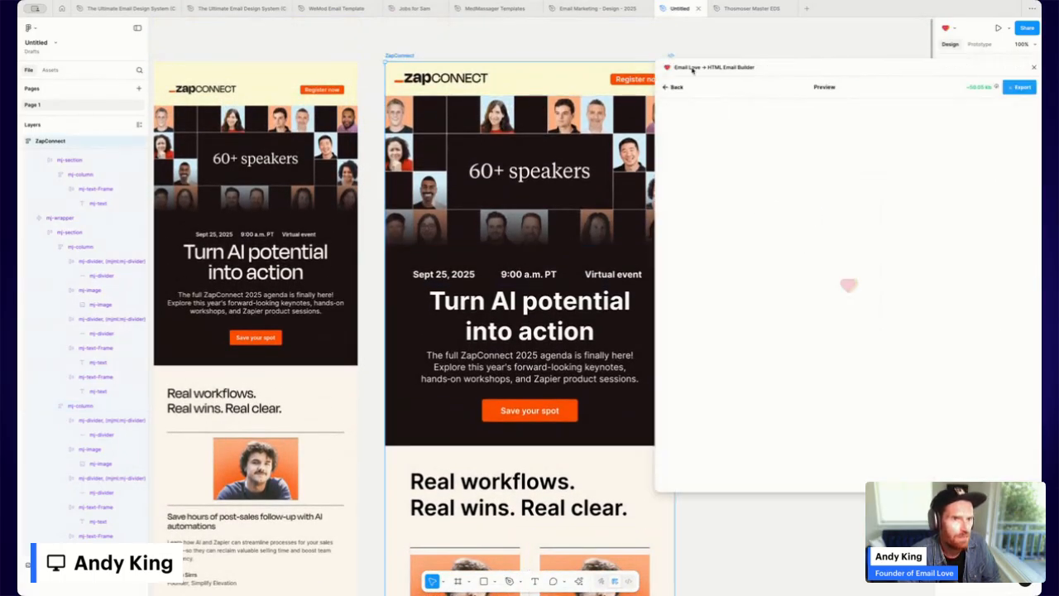
left_click(869, 109)
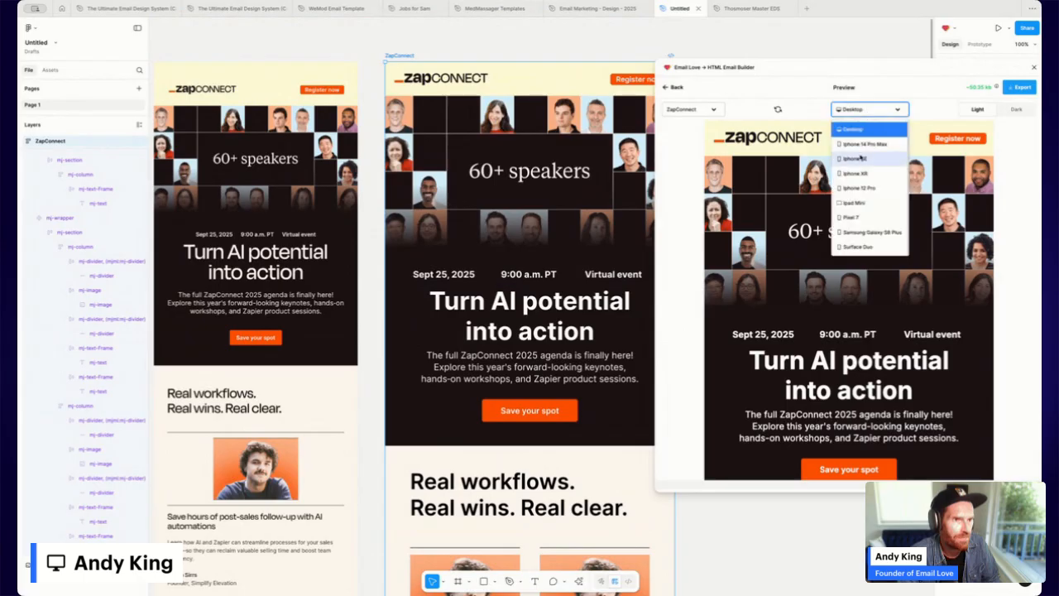
left_click(861, 156)
scroll(786, 215, "down", 10)
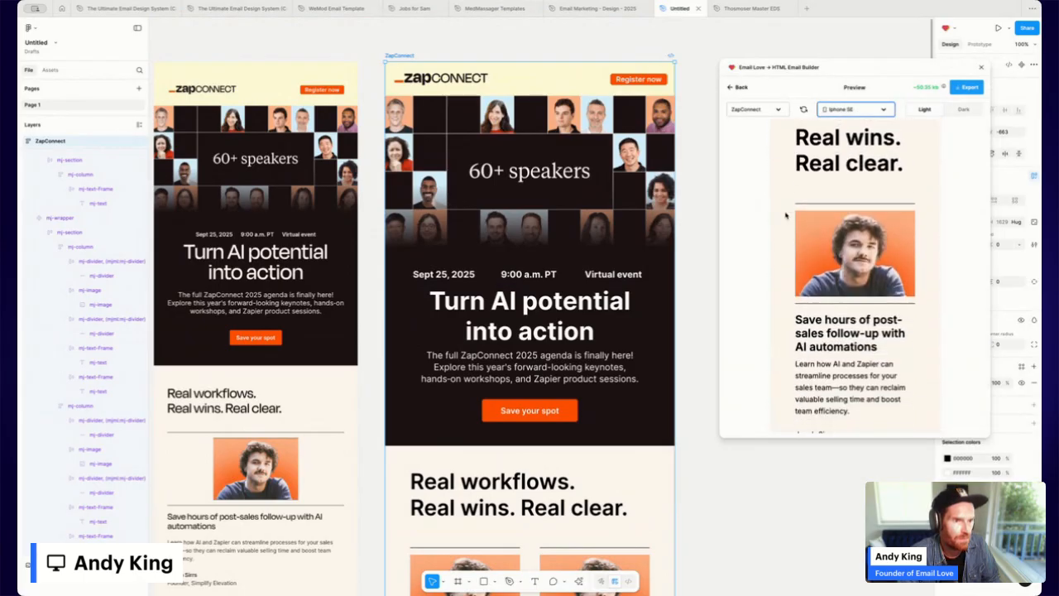
scroll(787, 215, "down", 8)
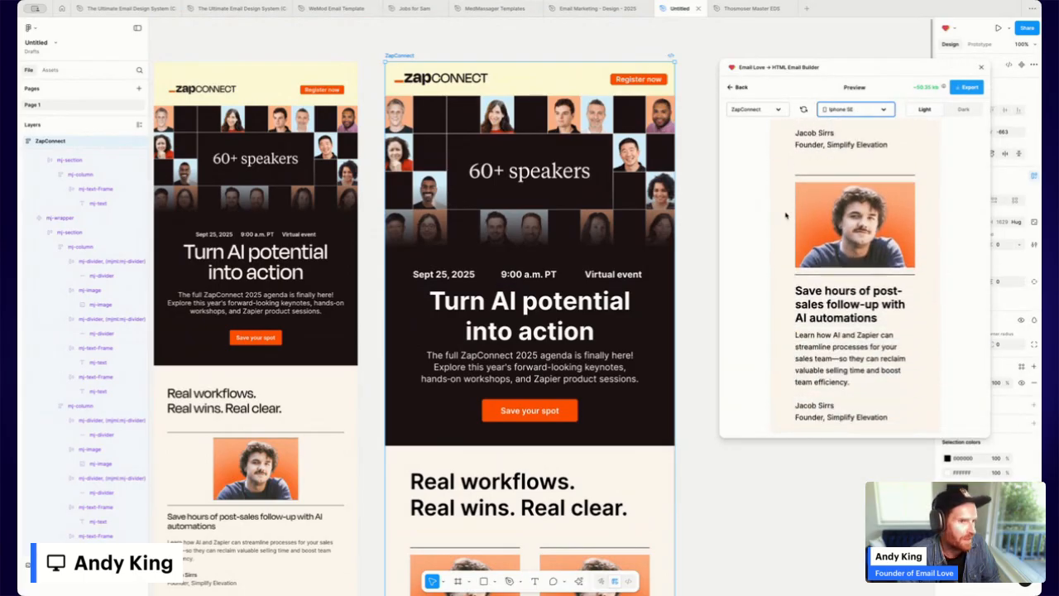
scroll(786, 215, "up", 10)
left_click(739, 87)
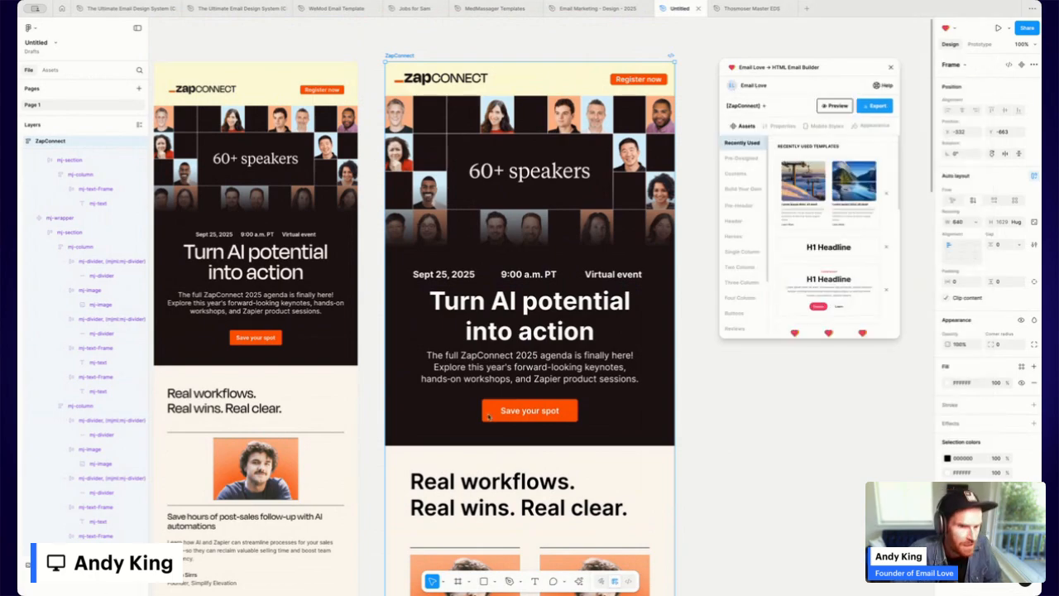
scroll(579, 422, "down", 5)
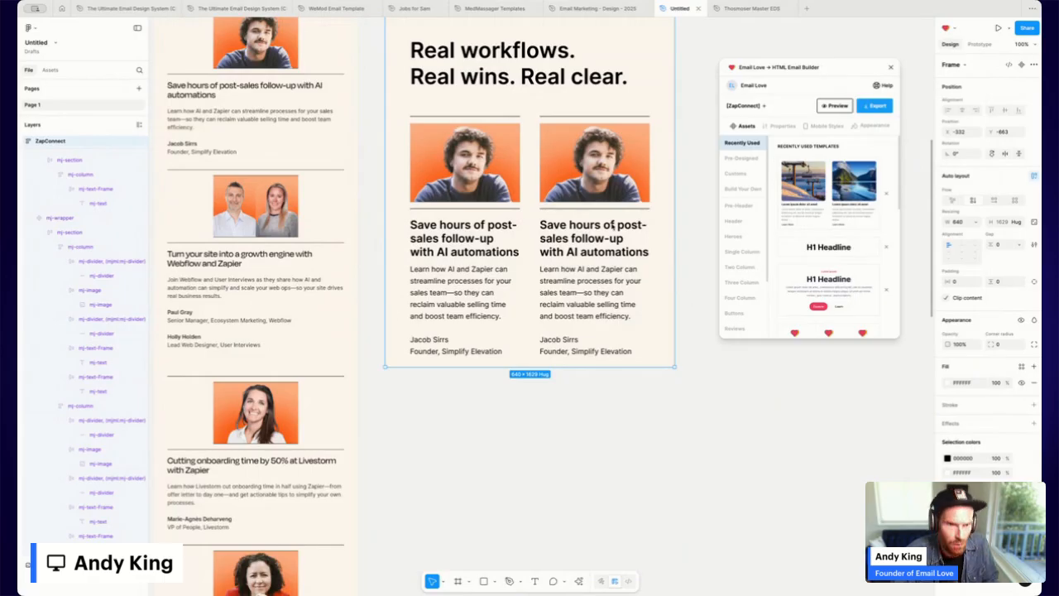
Paste the Webflow and Zapier headline into the right card's heading.
left_click(584, 240)
double_click(584, 240)
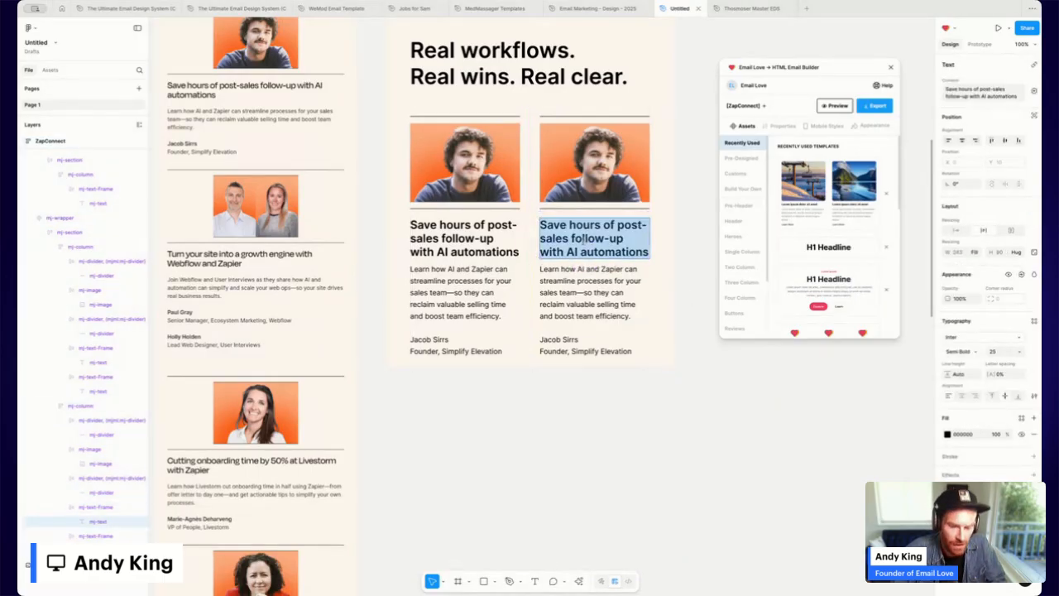
type("Turn your site into a growth engine with Webflow and Zapier")
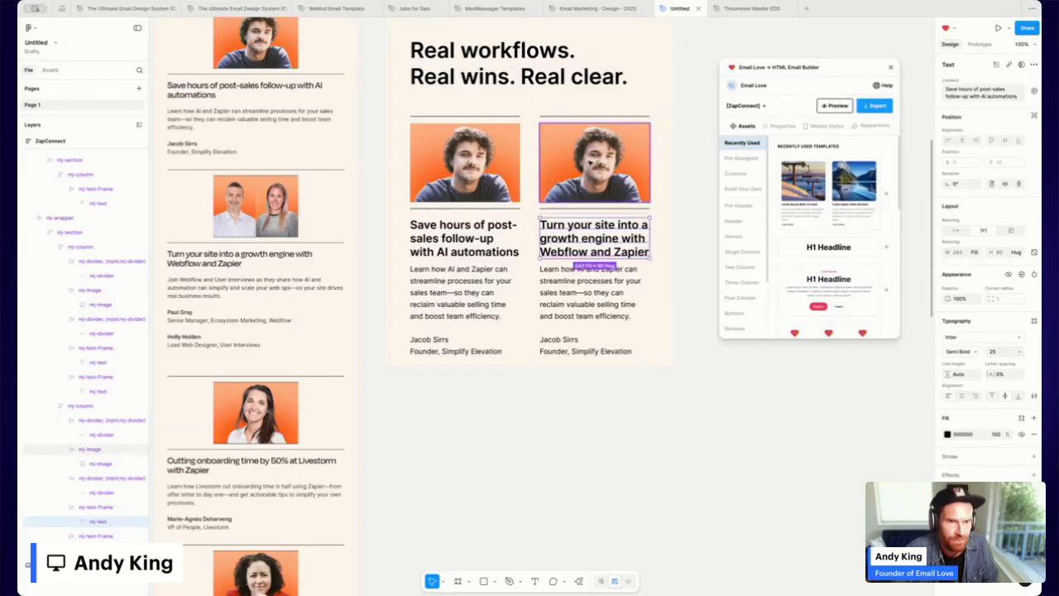
Replace the right card's photo with the uploaded two-person image.
double_click(589, 164)
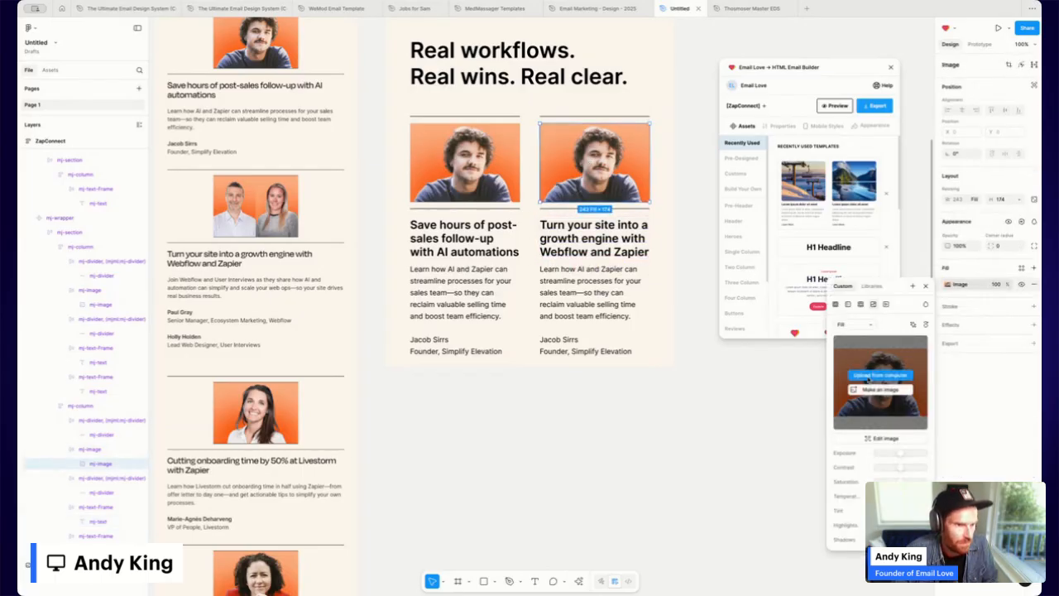
left_click(877, 375)
left_click(473, 353)
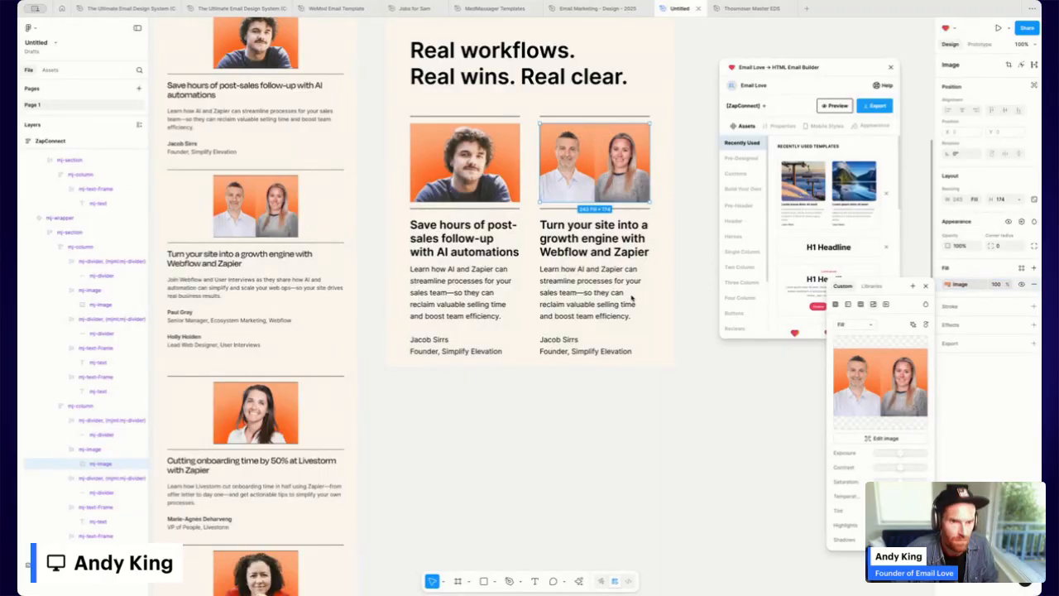
Paste the Webflow and User Interviews testimonial into the right card's description.
left_click(595, 294)
double_click(594, 293)
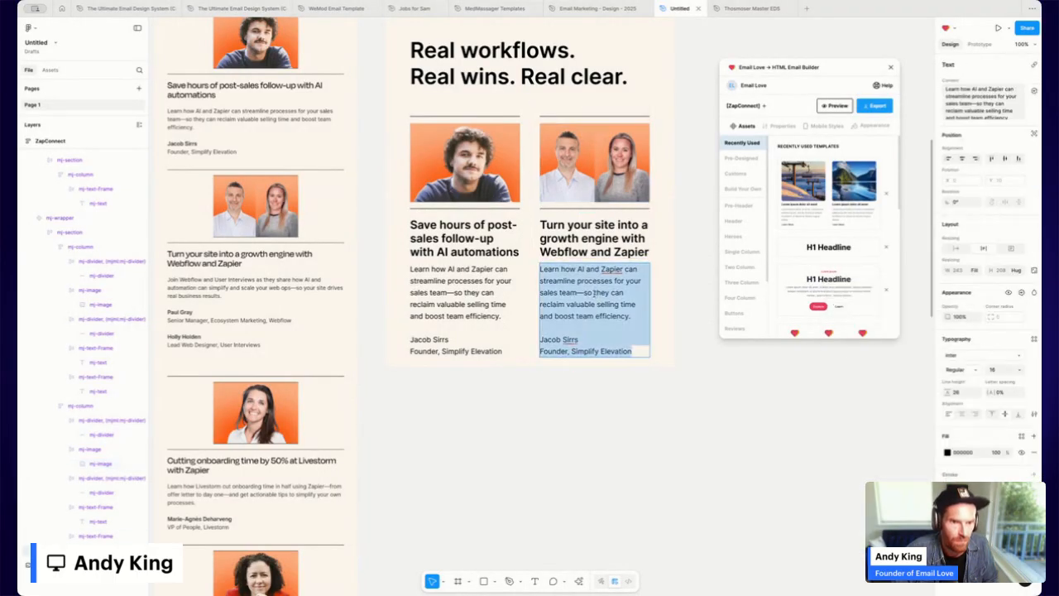
left_click(727, 392)
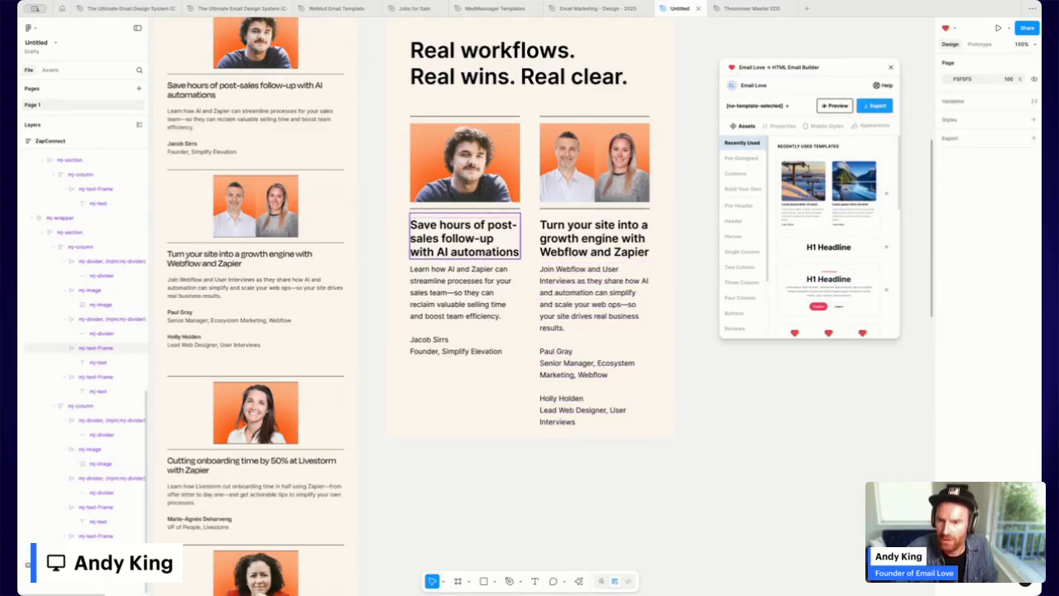
Duplicate the two-card speaker row with Ctrl+D so a copy sits directly beneath it.
left_click(484, 240)
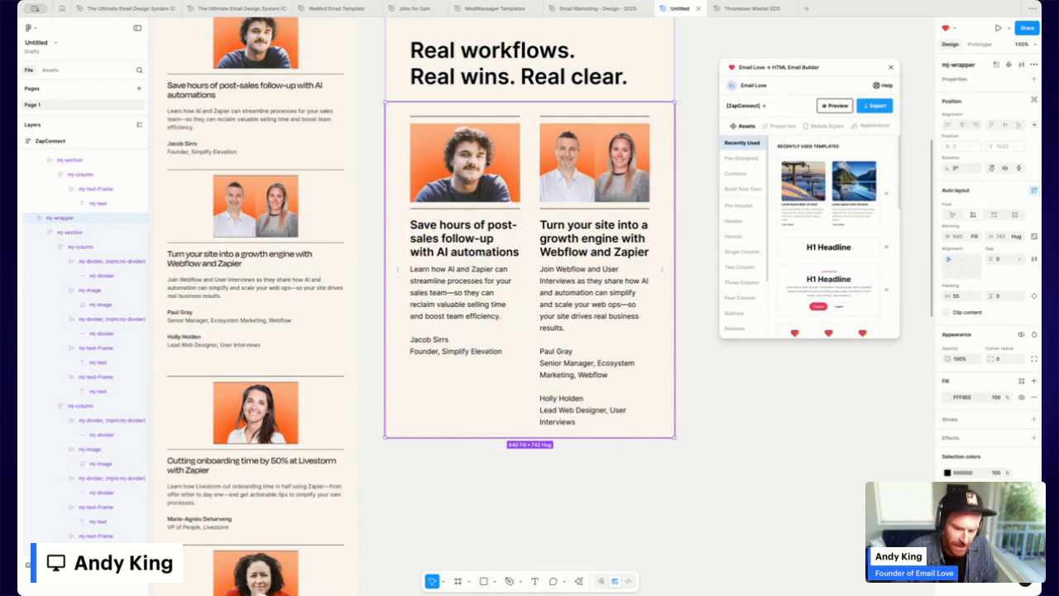
key("ctrl+d")
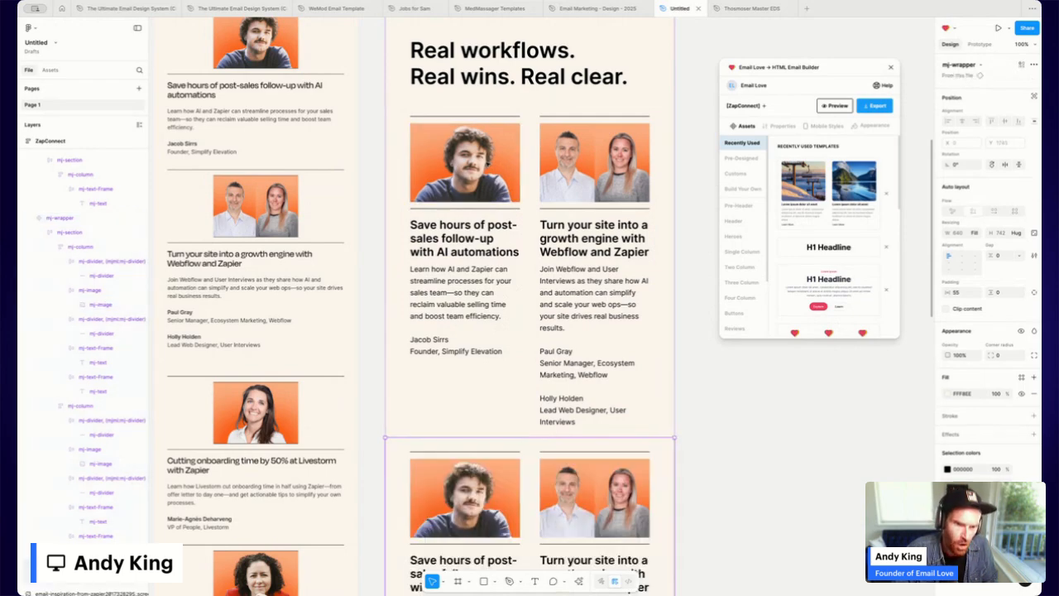
left_click(797, 473)
scroll(555, 337, "down", 5)
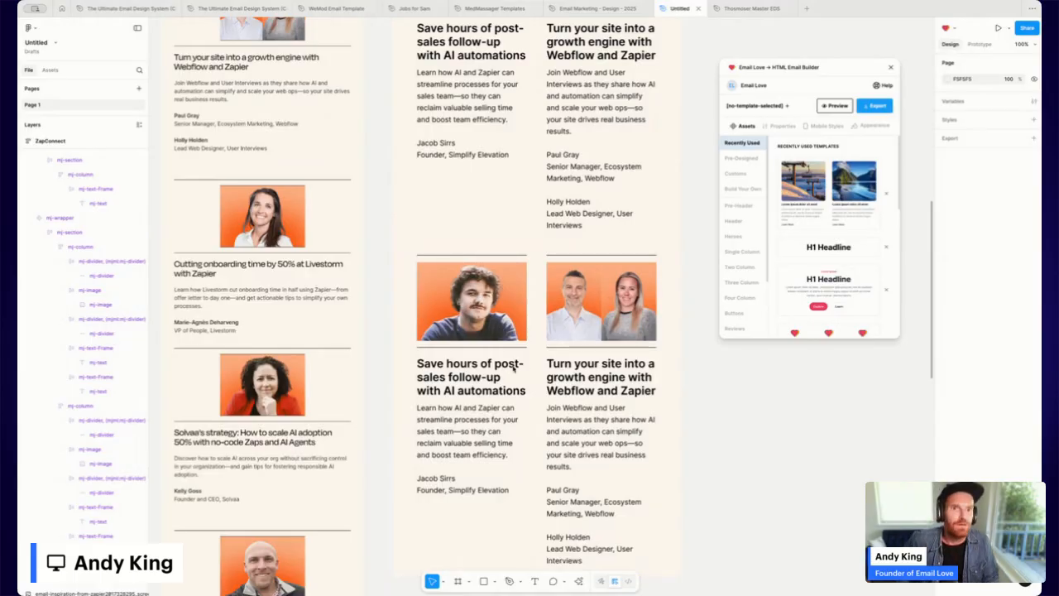
scroll(544, 370, "up", 1)
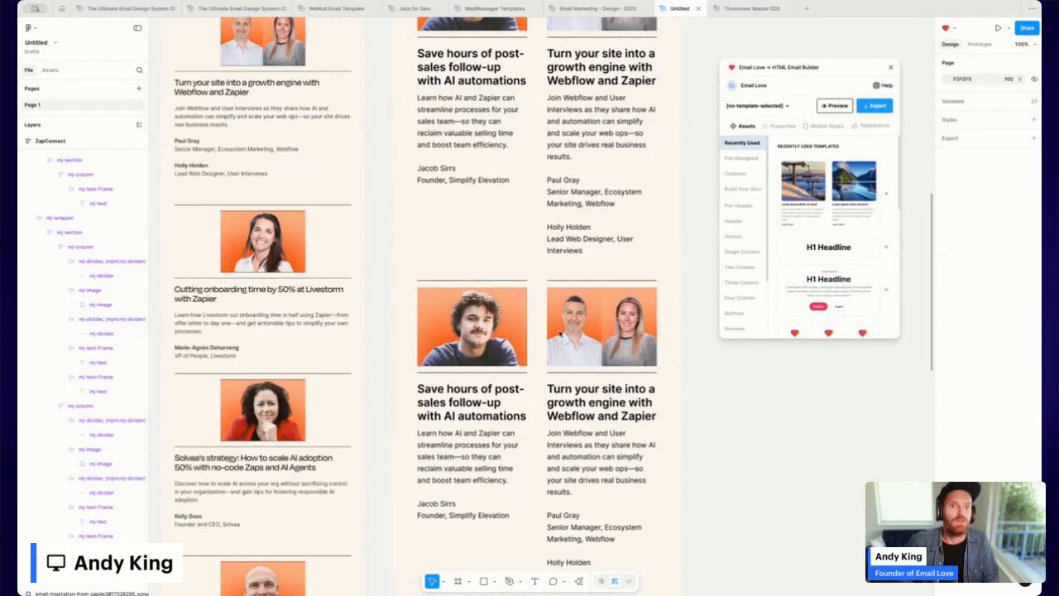
Select the lower row's right column, then the upper row, to compare the two rows.
left_click(605, 306)
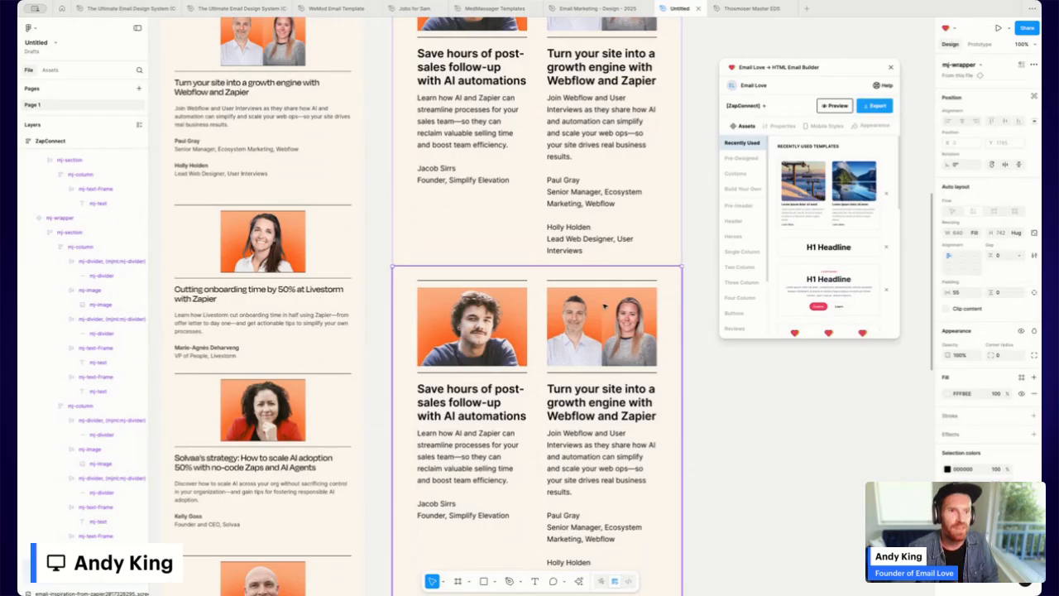
left_click(617, 275)
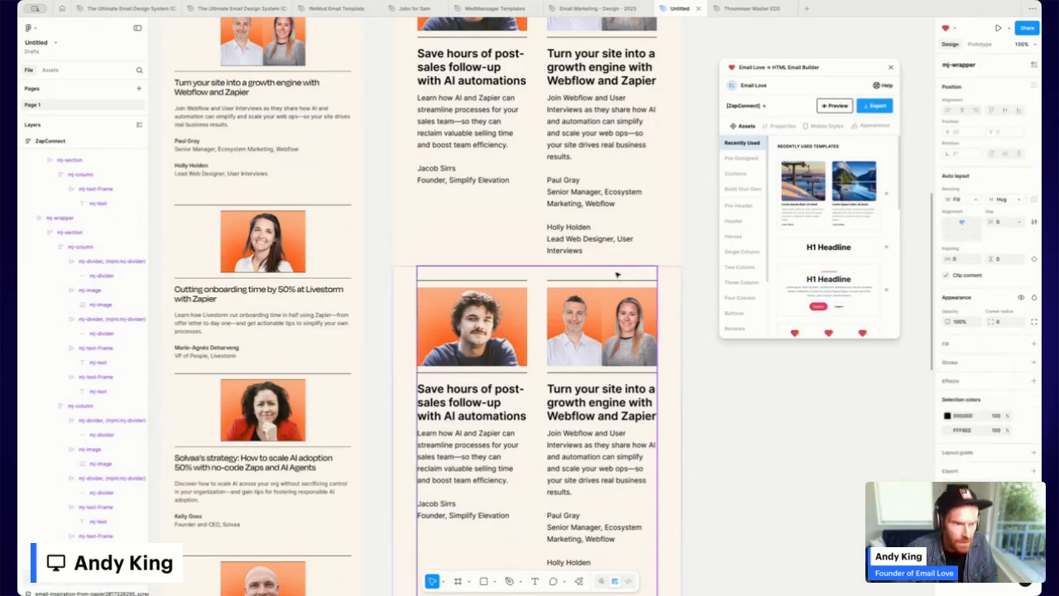
left_click(616, 275)
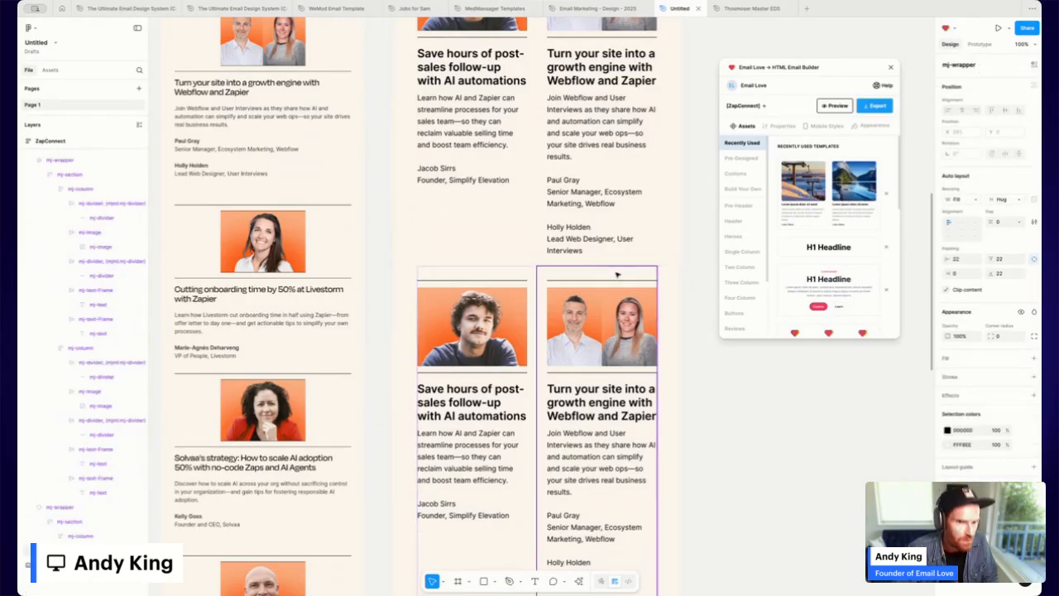
scroll(616, 275, "up", 5)
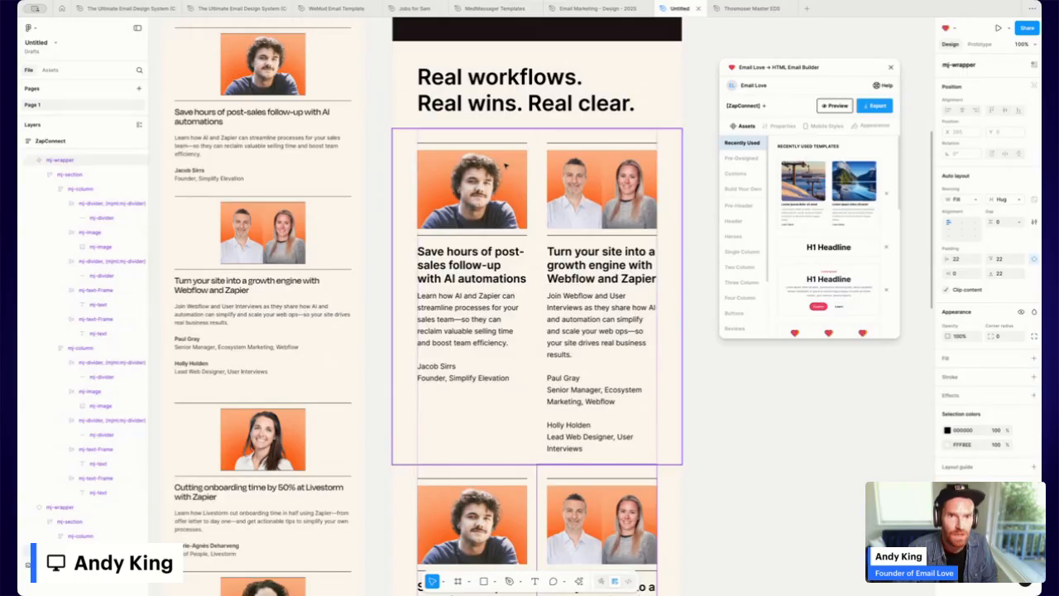
left_click(447, 231)
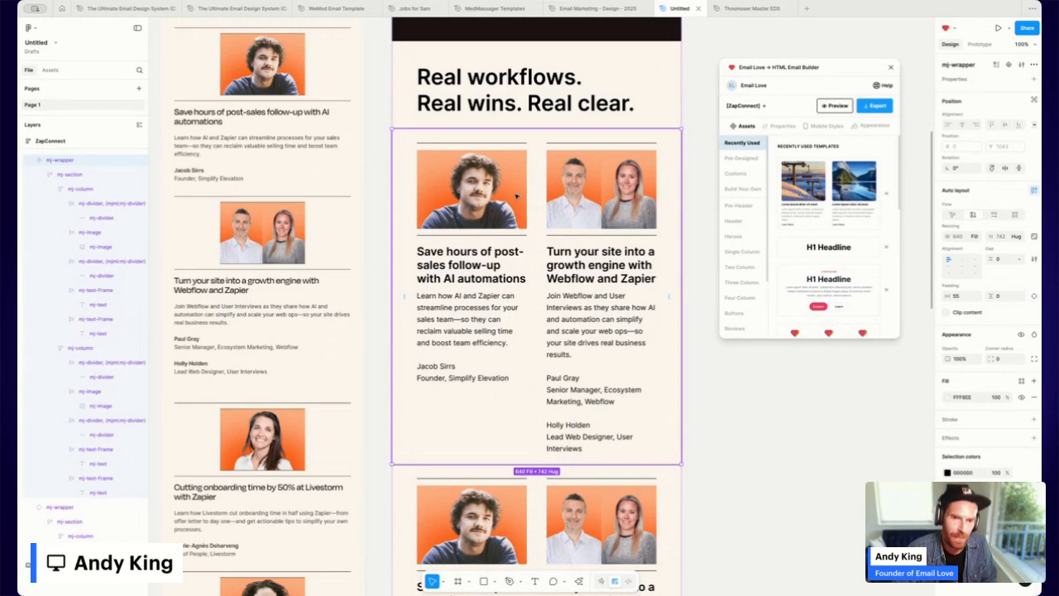
scroll(516, 197, "down", 5)
scroll(544, 91, "up", 3)
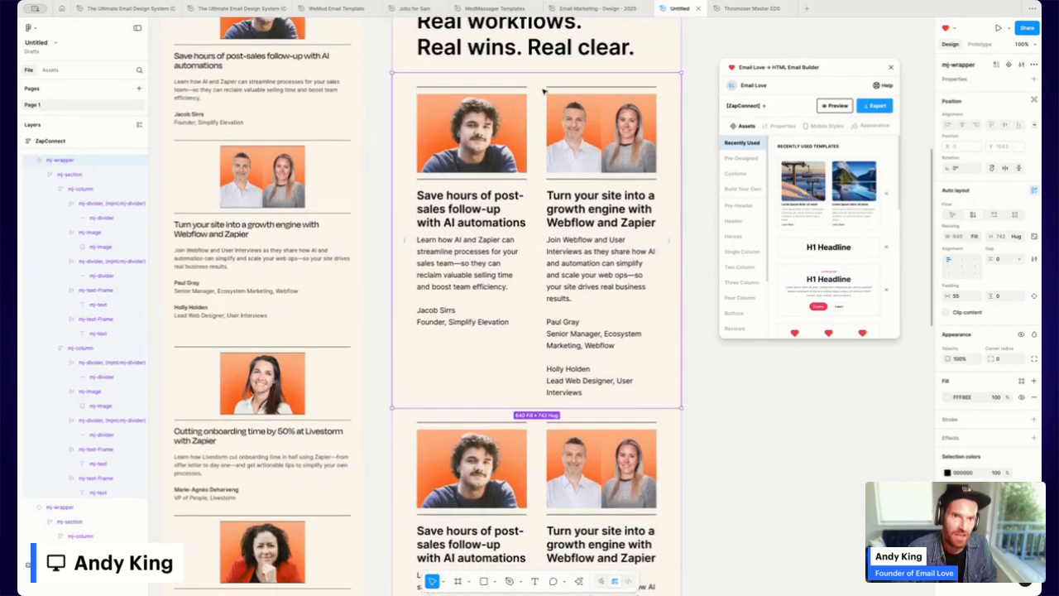
scroll(538, 149, "down", 5)
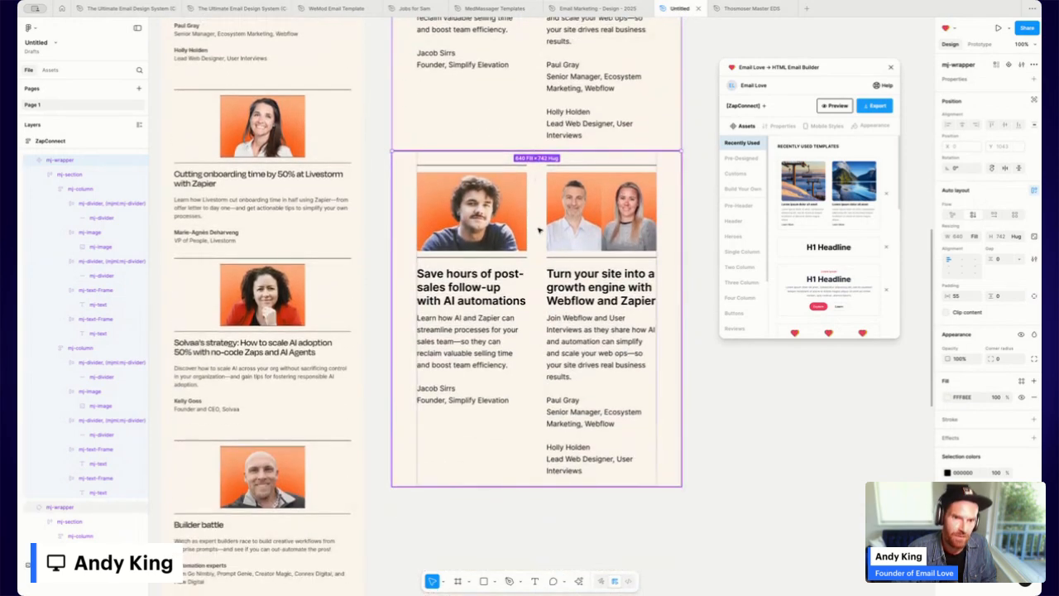
scroll(546, 260, "up", 5)
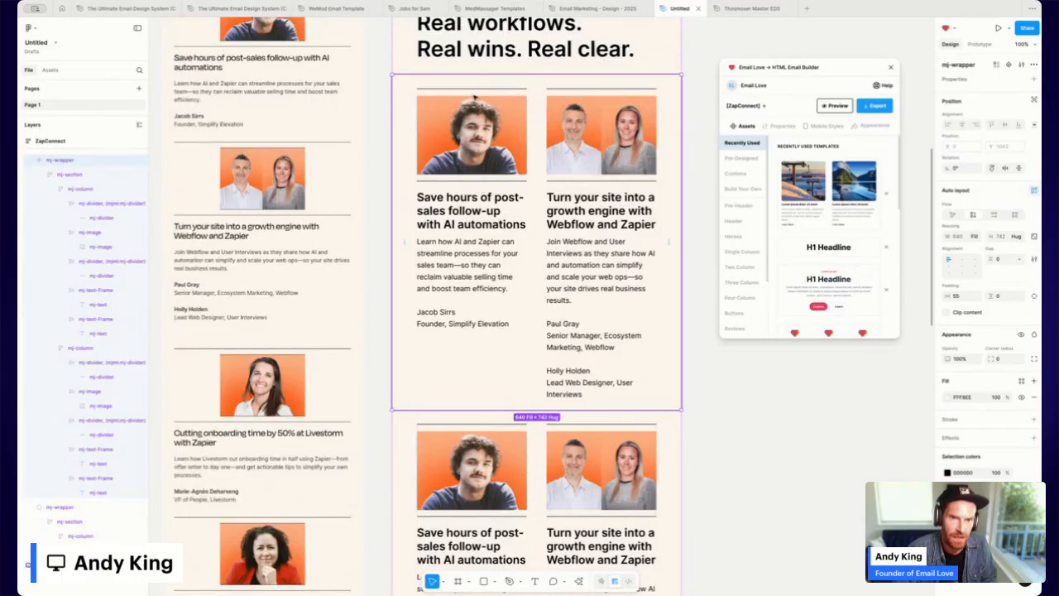
Change the top padding of both upper-row speaker columns from 22 to 10.
double_click(472, 89)
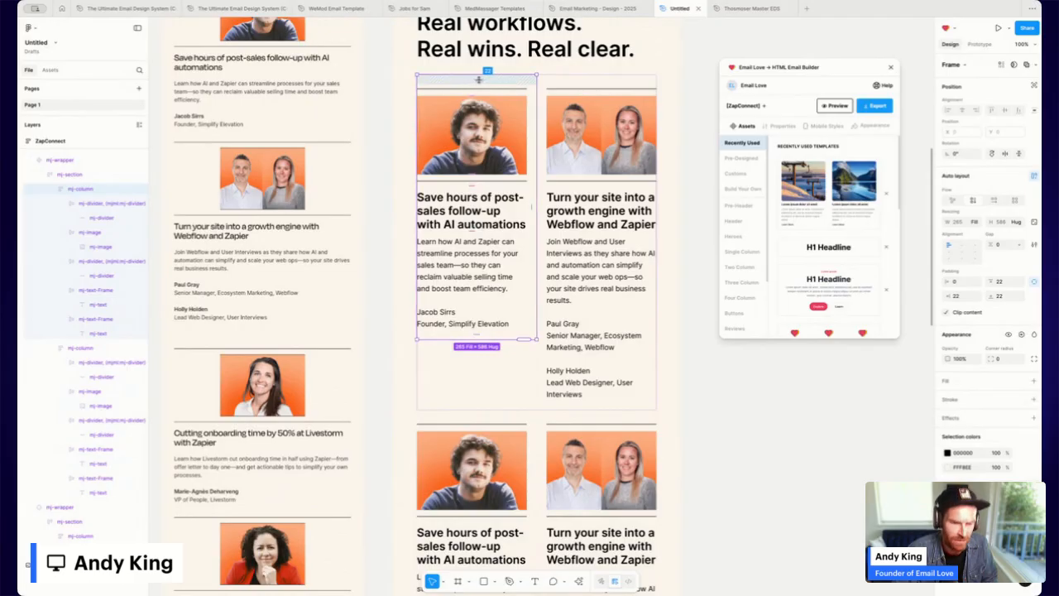
left_click(1004, 282)
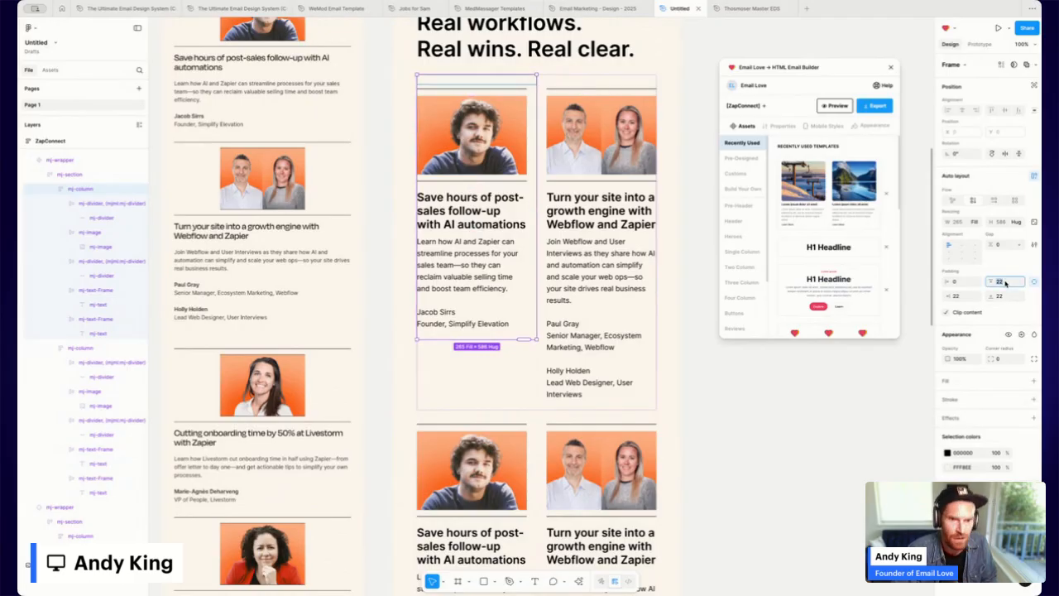
type("1")
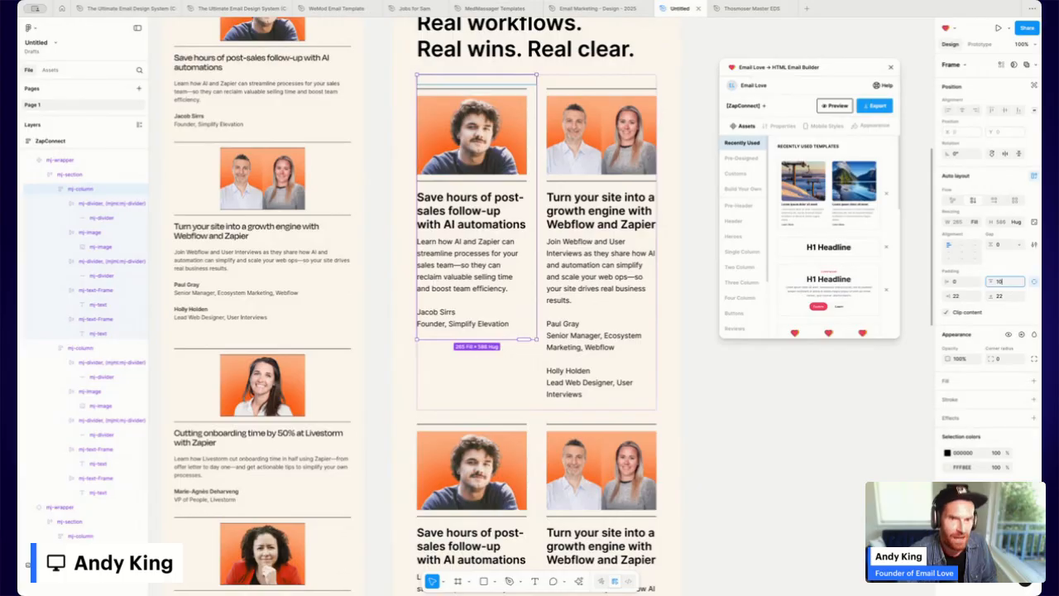
type("0")
key("Return")
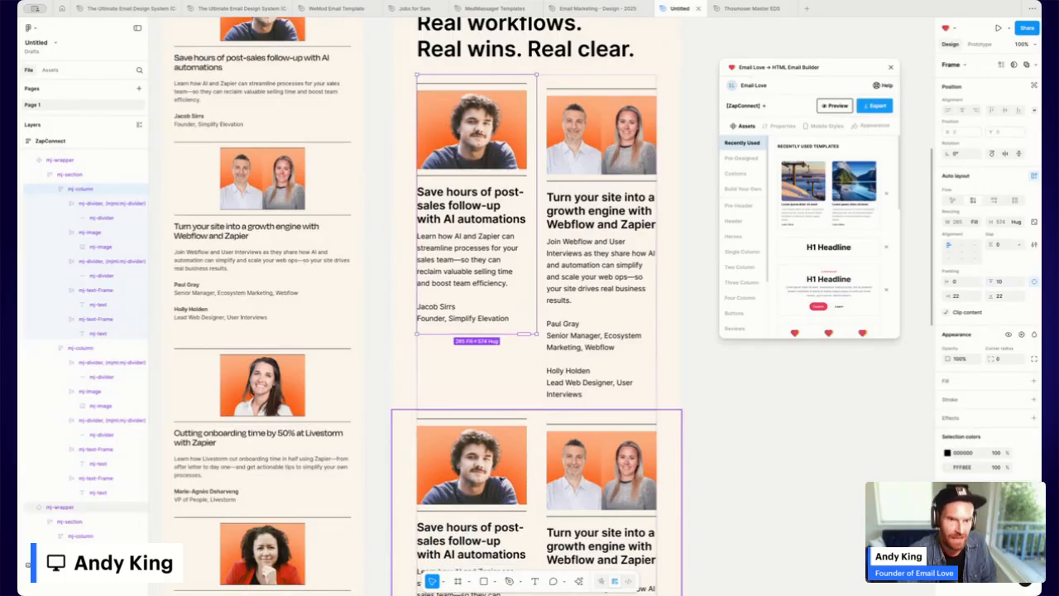
left_click(597, 177)
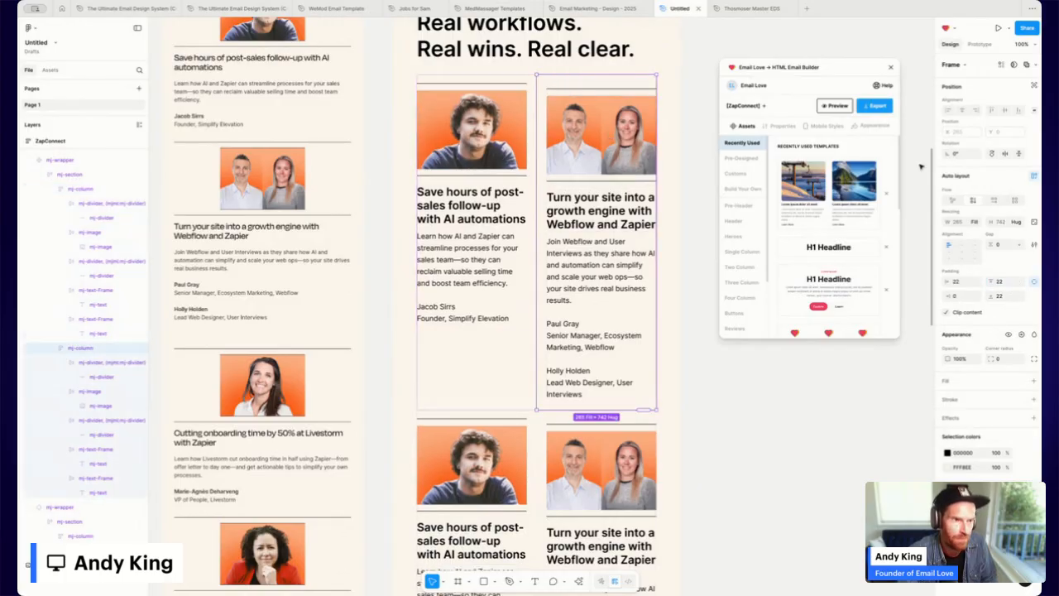
left_click(1005, 284)
type("10")
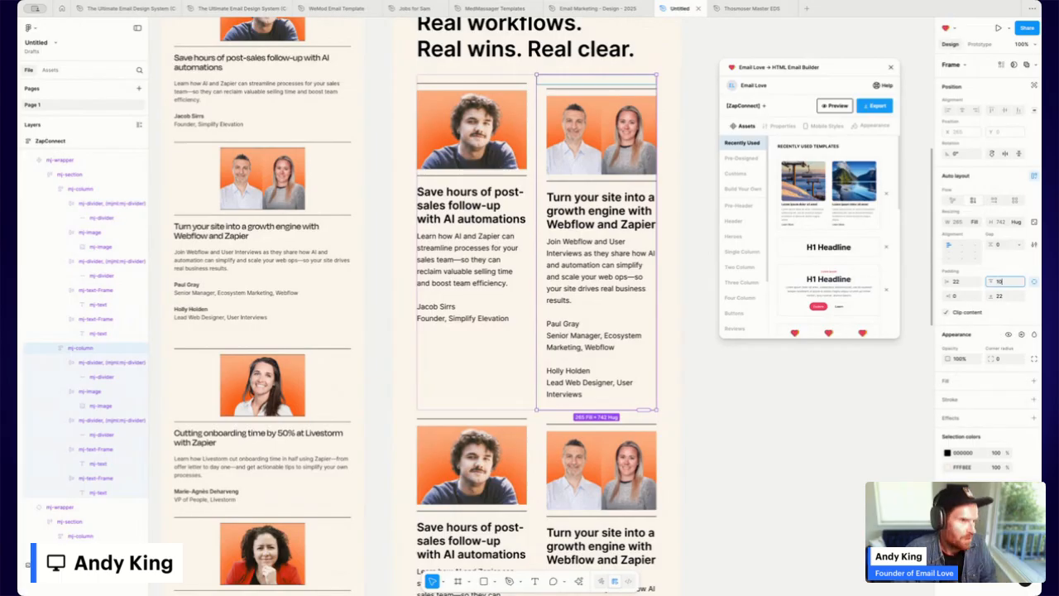
key("Return")
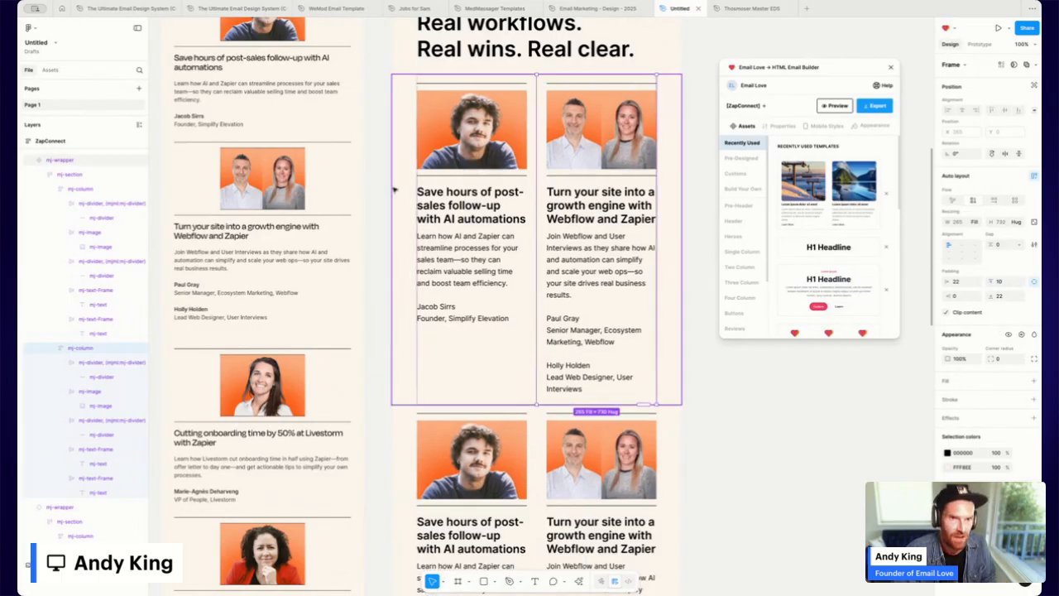
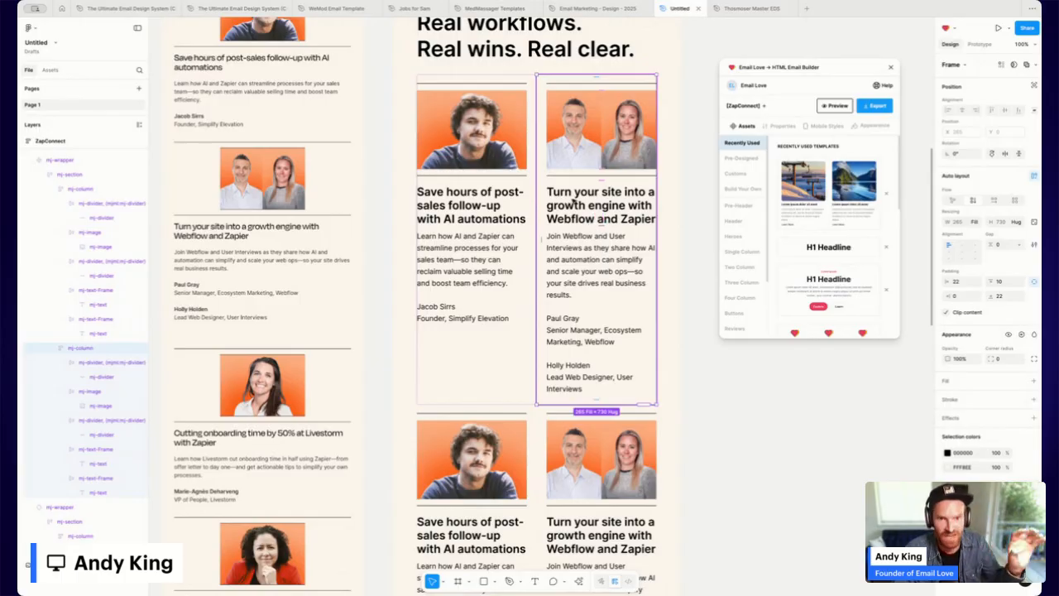
Deselect, scroll down to the duplicated speaker card row, and select its left card.
left_click(697, 170)
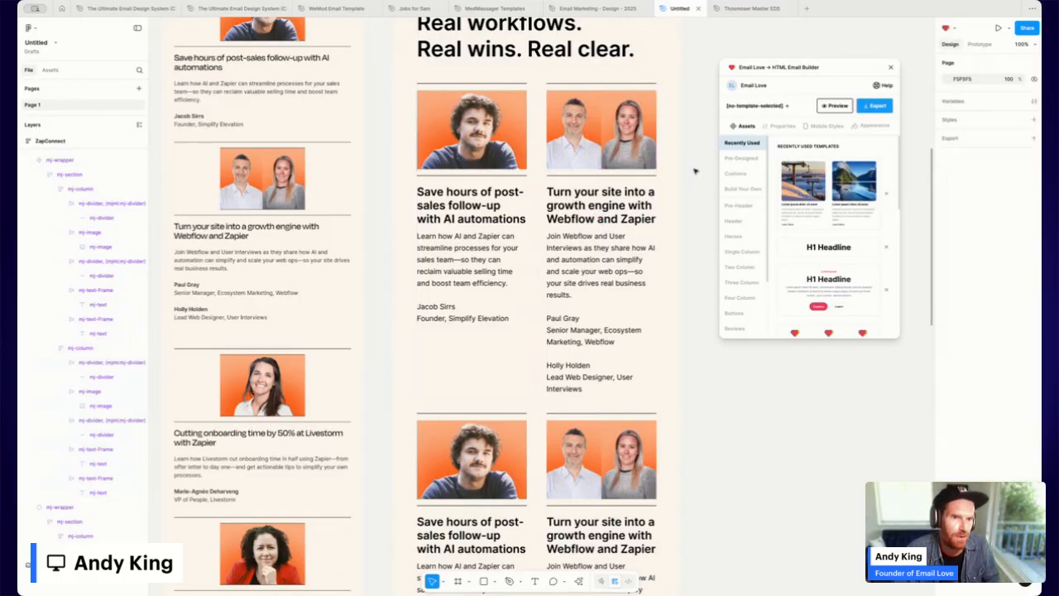
scroll(662, 221, "down", 3)
scroll(662, 221, "down", 3)
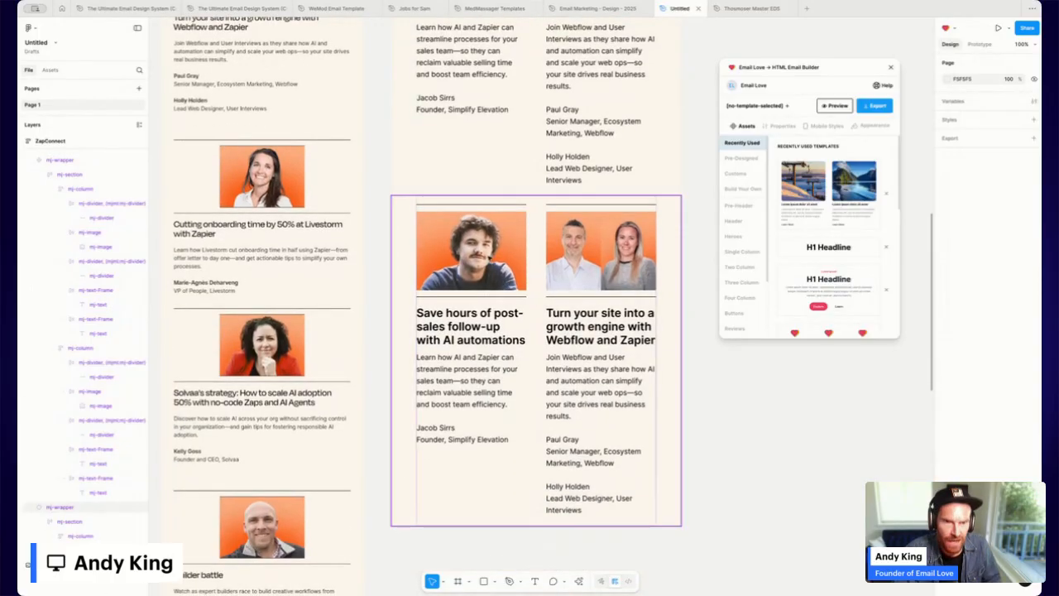
left_click(490, 258)
Replace the left card's photo with the uploaded smiling woman's portrait.
double_click(490, 258)
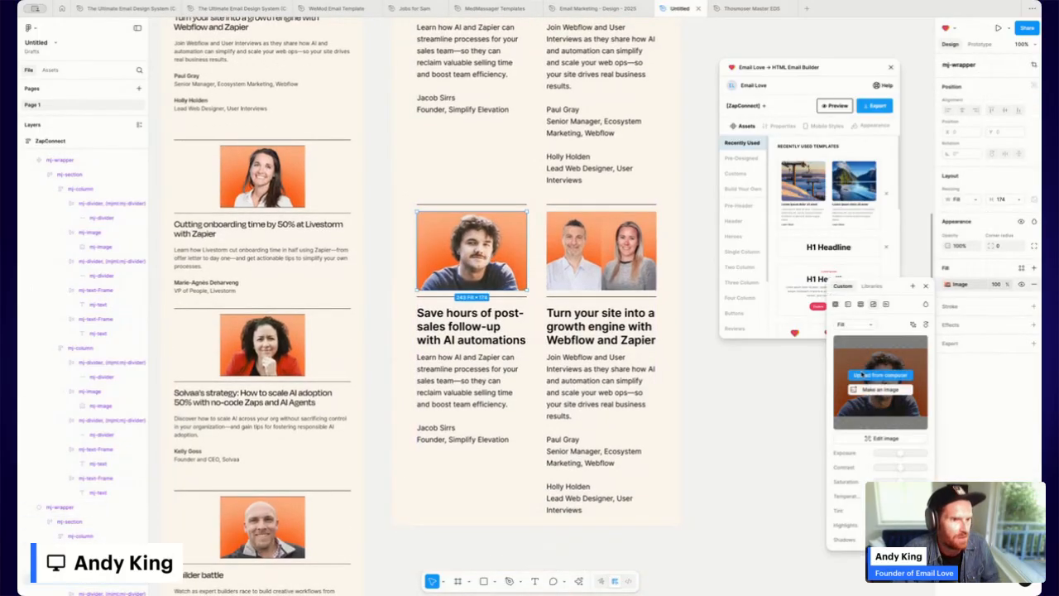
left_click(863, 376)
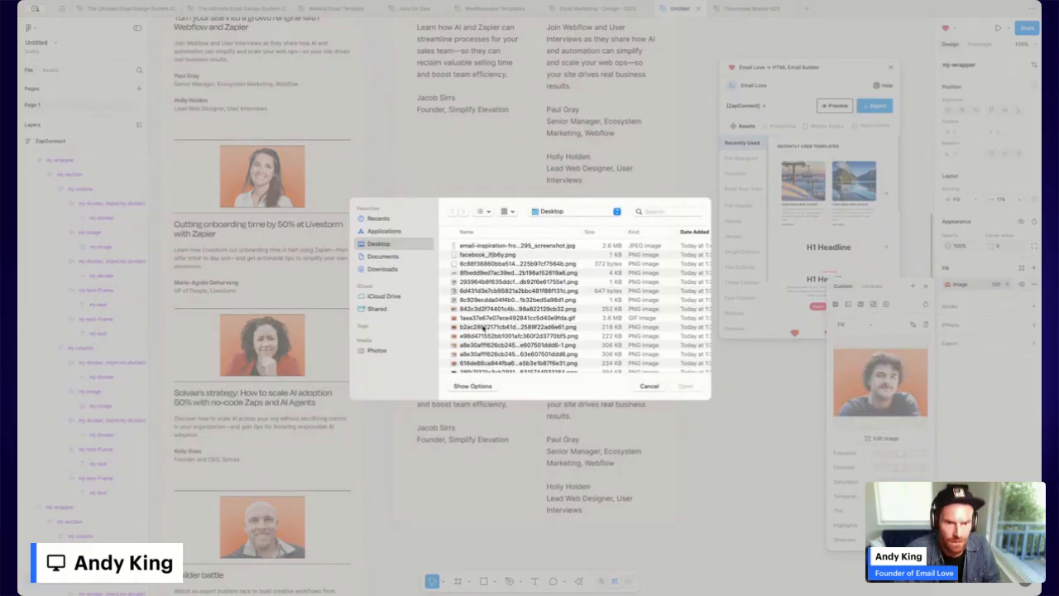
double_click(479, 346)
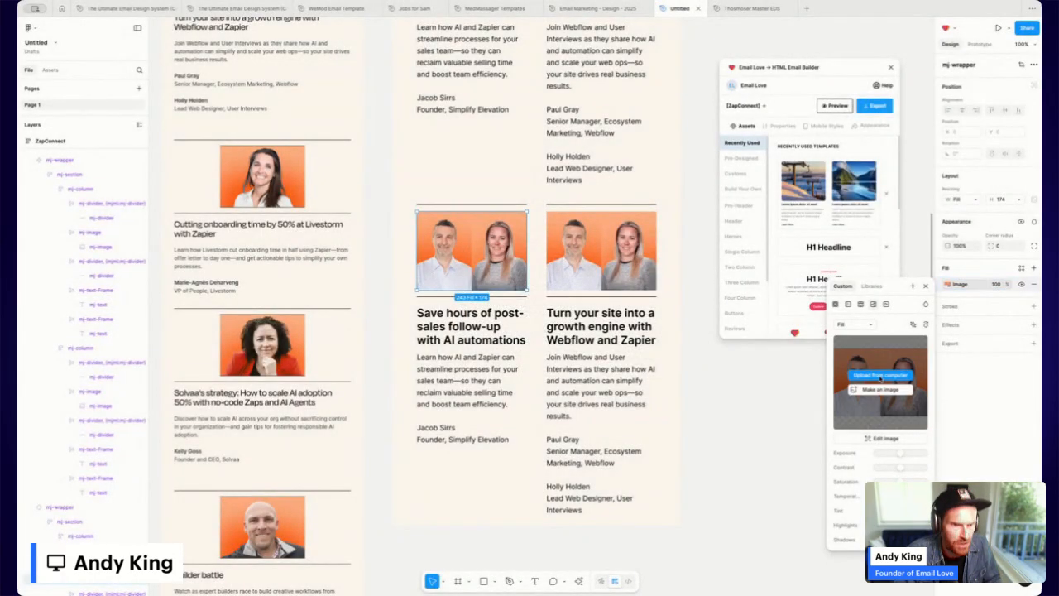
left_click(879, 376)
double_click(474, 341)
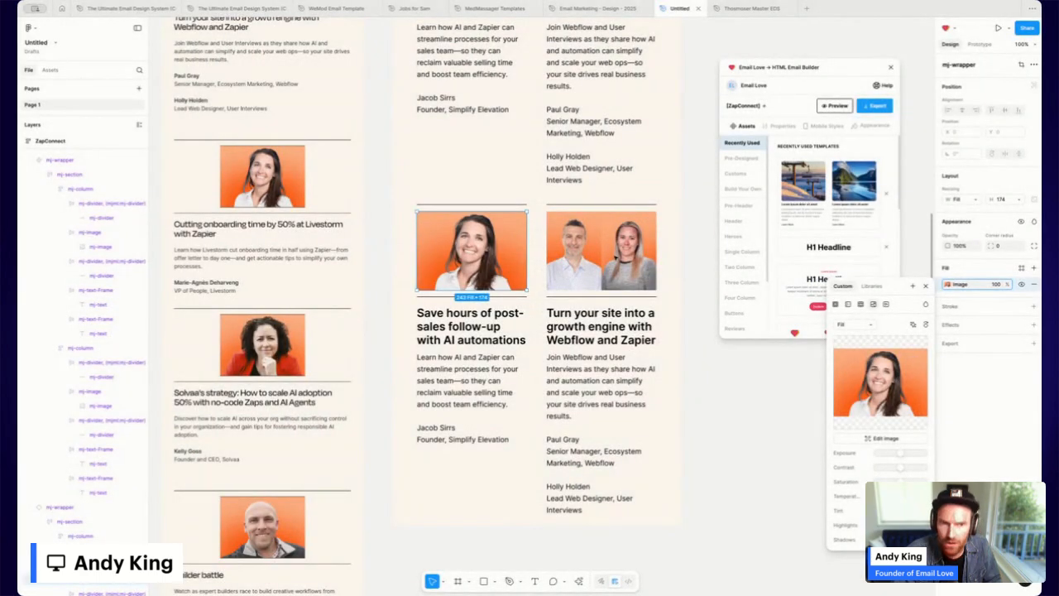
double_click(602, 251)
Replace the right card's two-person photo with the uploaded curly-haired woman's portrait.
double_click(602, 251)
double_click(602, 250)
left_click(670, 287)
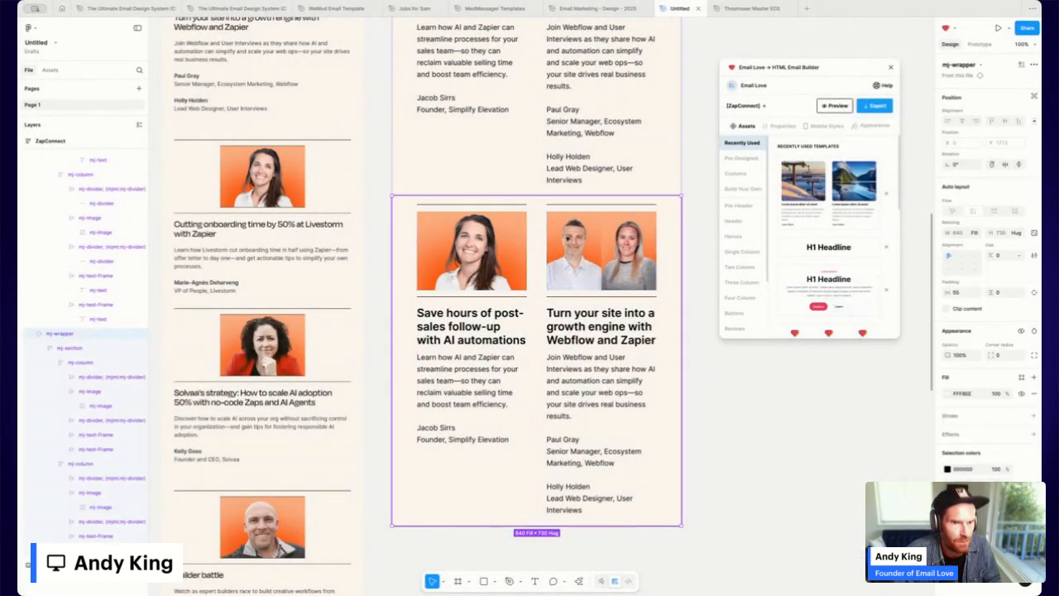
double_click(569, 239)
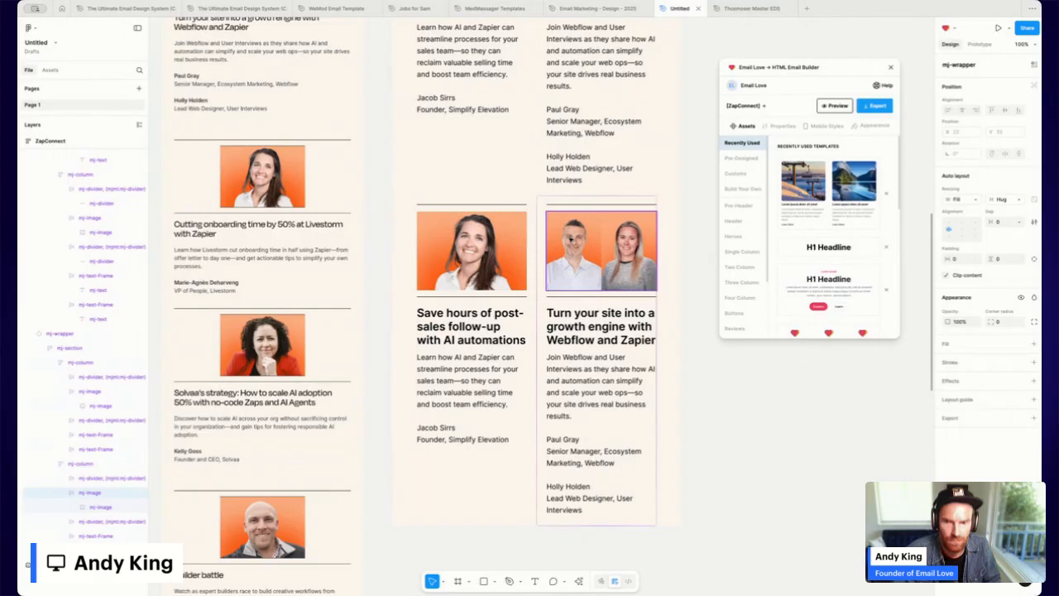
left_click(100, 507)
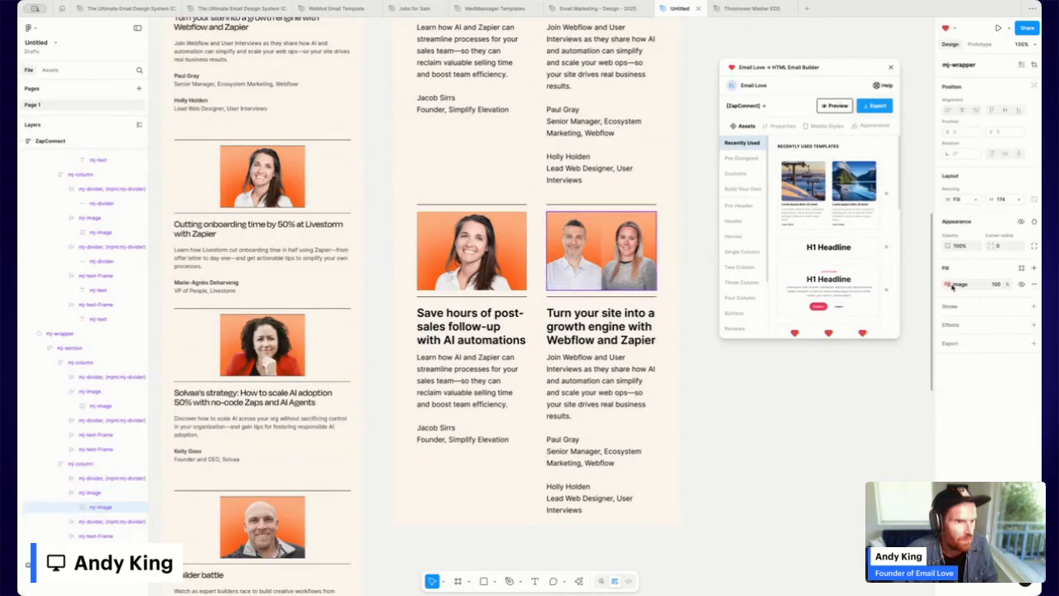
left_click(952, 285)
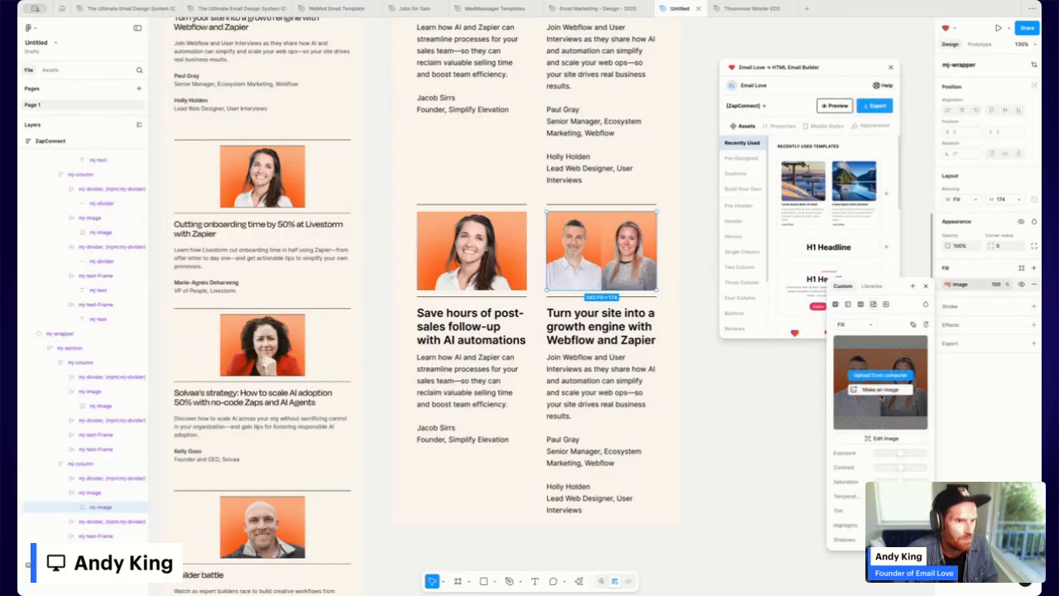
left_click(880, 375)
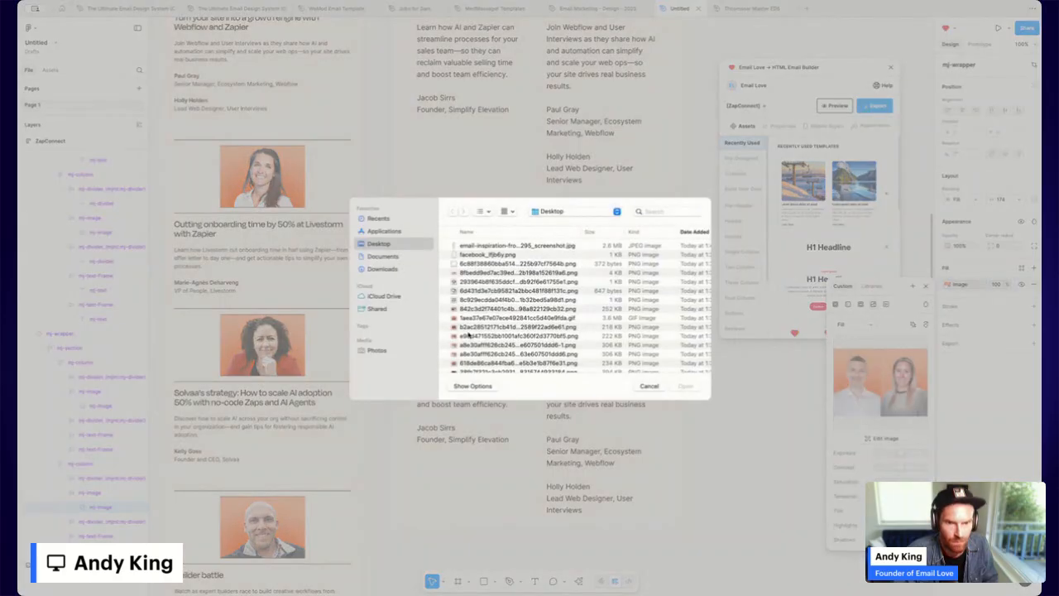
double_click(470, 328)
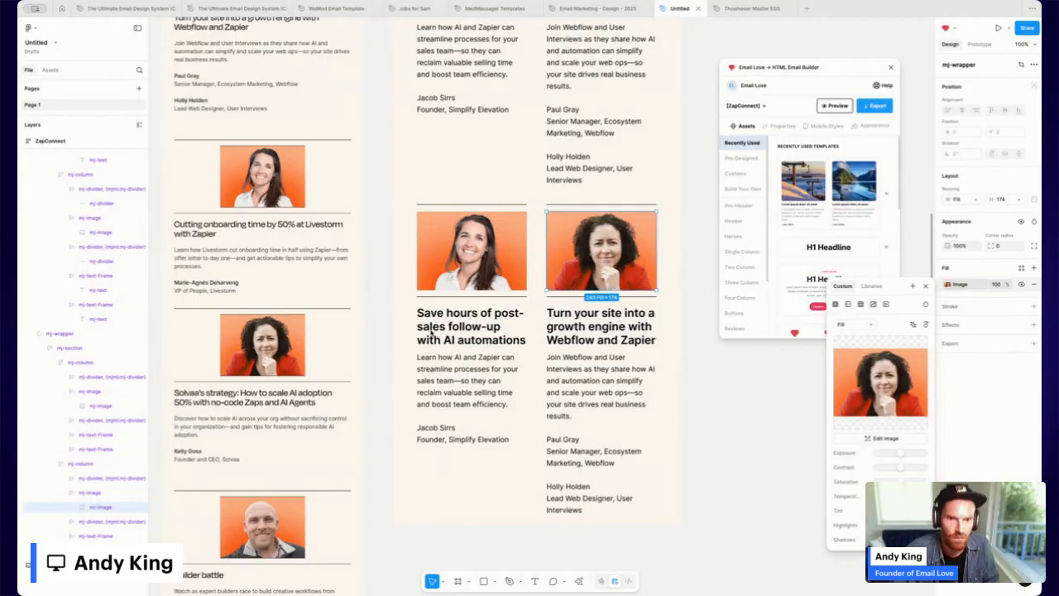
Paste the Livestorm heading, description and byline into the left card.
left_click(459, 333)
double_click(459, 331)
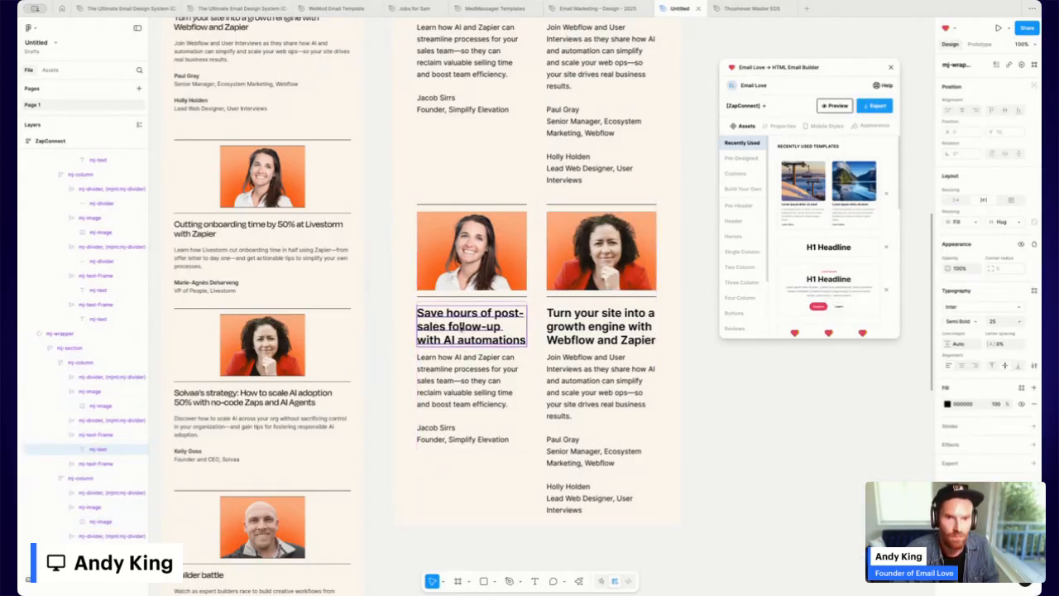
type("Cutting onboarding time by 50% at Livestorm with Zapier")
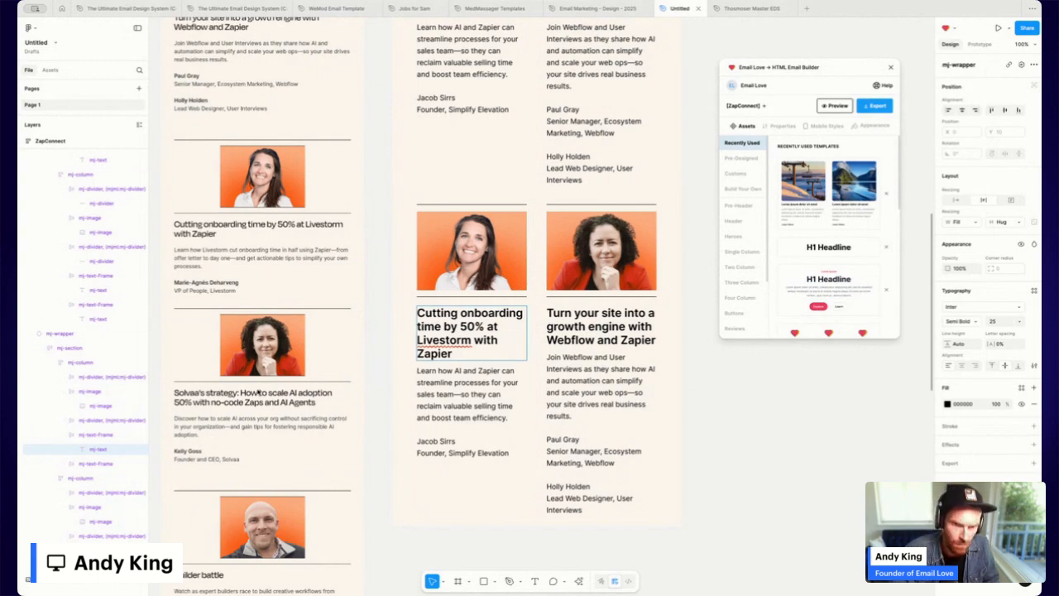
double_click(474, 395)
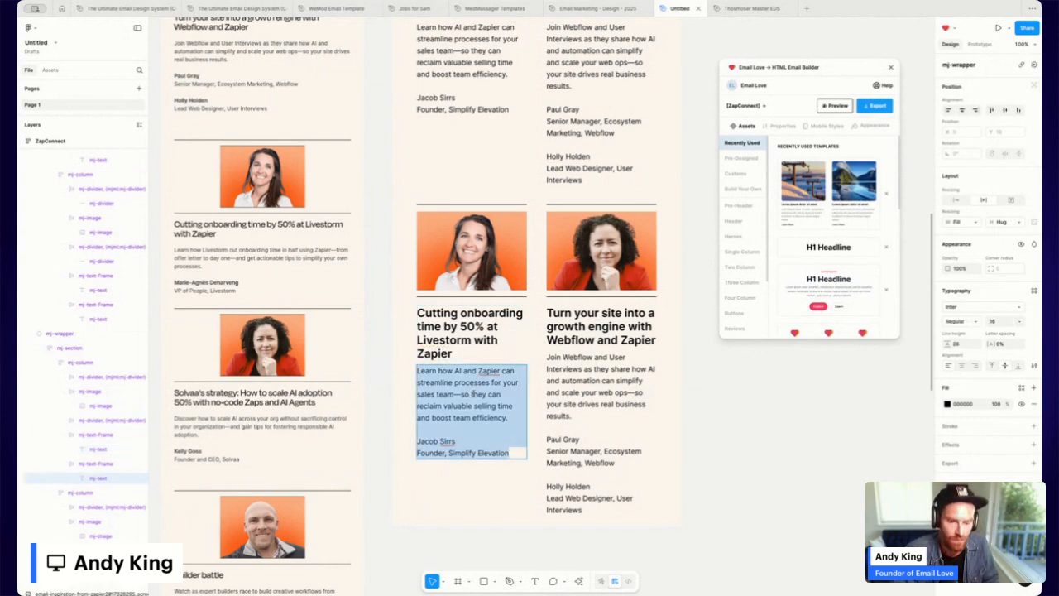
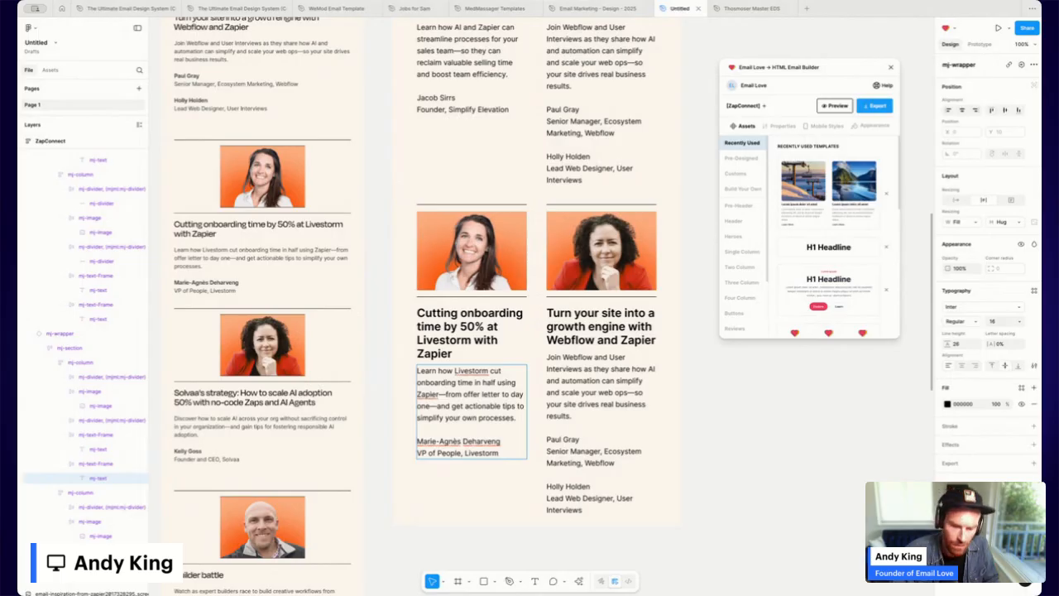
Paste the Solvaa strategy heading, description and byline into the right card.
double_click(603, 332)
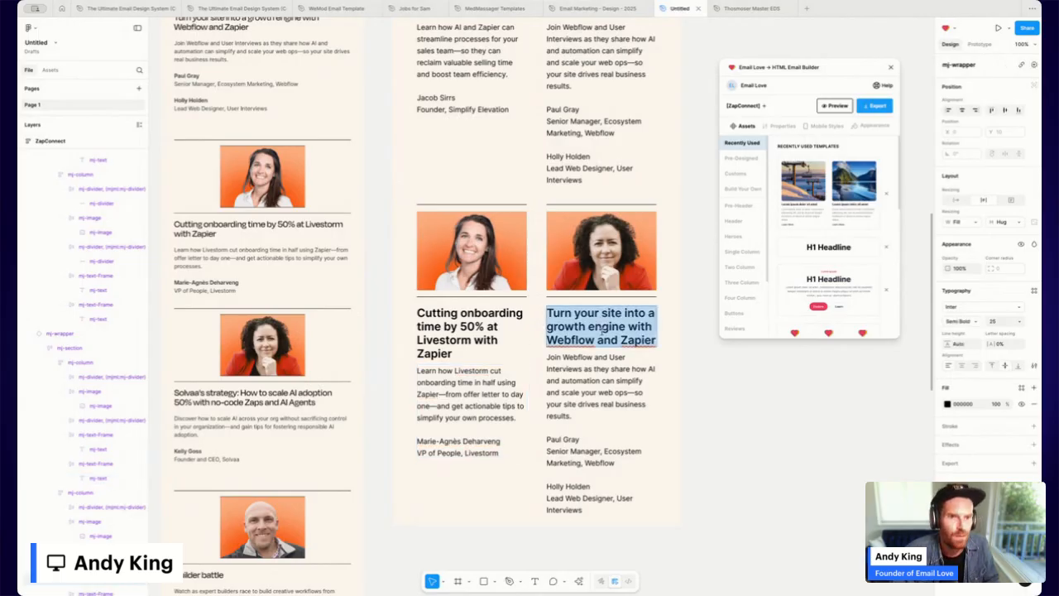
type("Solvaa's strategy: How to scale AI adoption 50% with no-code Zaps and AI Agents")
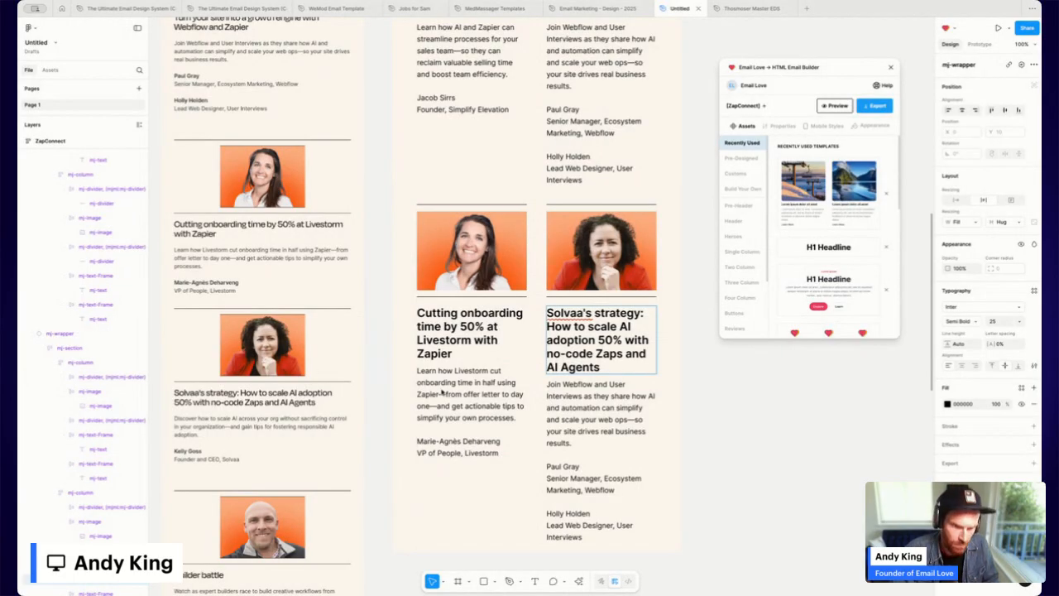
double_click(601, 409)
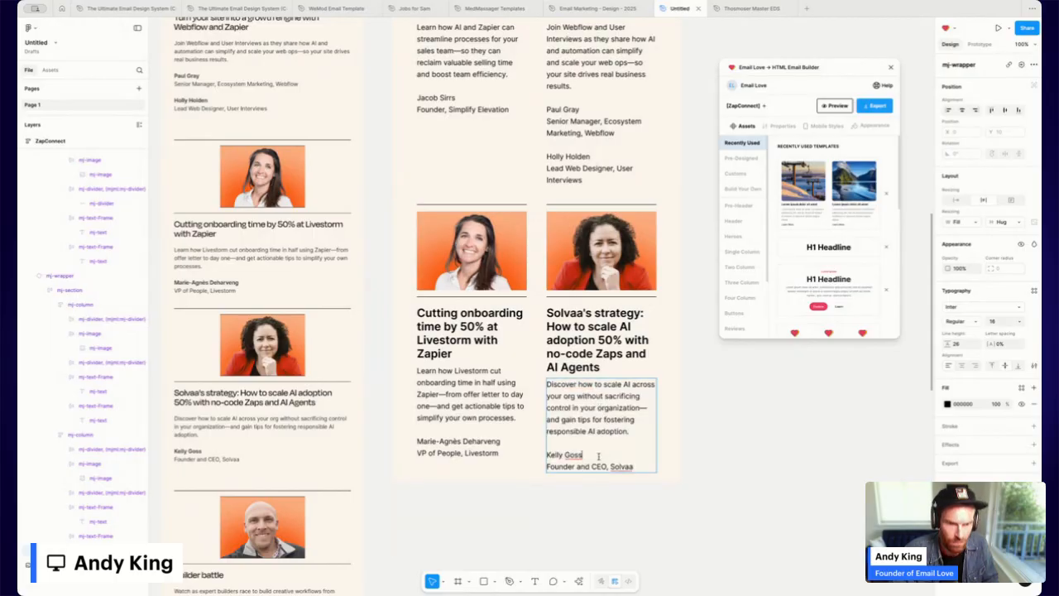
Bold the Solvaa and Livestorm speaker names in the copied row.
left_click_drag(582, 455, 418, 441)
key("super+b")
left_click(532, 446)
double_click(447, 440)
key("super+b")
Bold the speaker names in the upper row's left card and both Webflow card speakers.
scroll(516, 348, "up", 2)
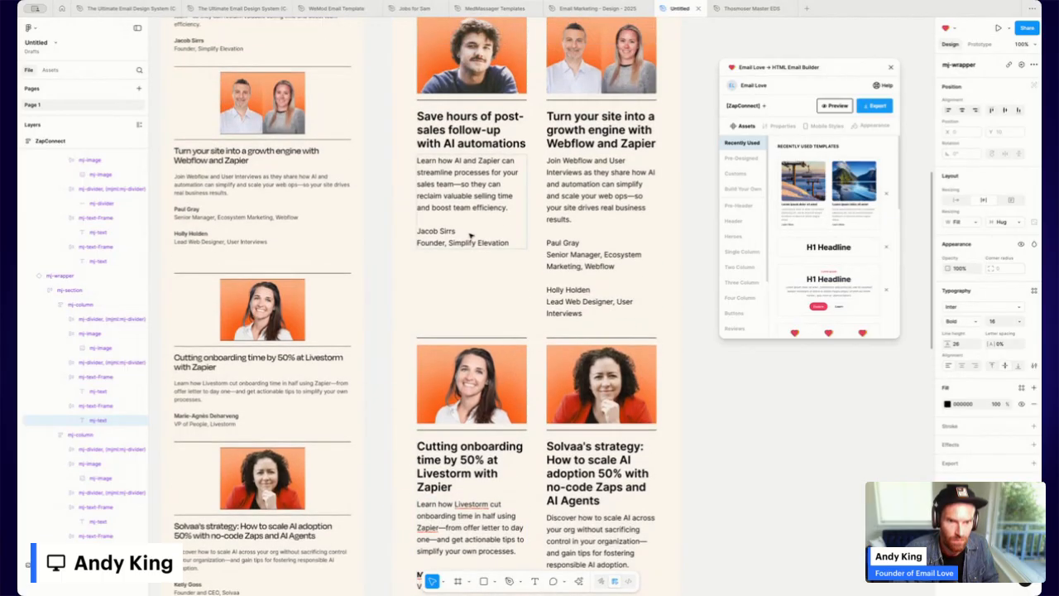
double_click(442, 231)
left_click_drag(462, 231, 417, 232)
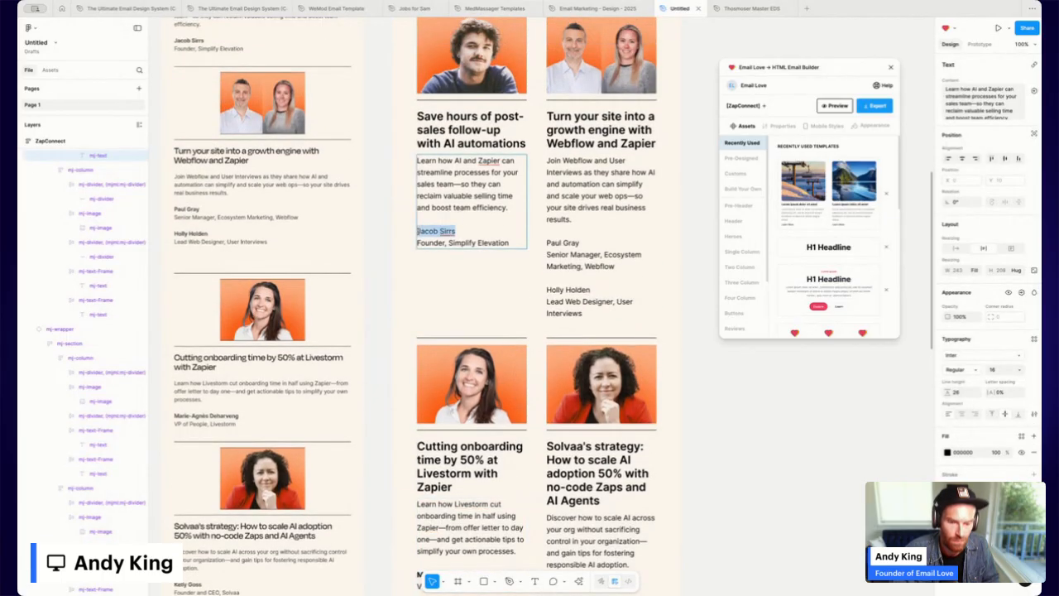
key("super+b")
double_click(569, 243)
left_click_drag(581, 242, 546, 243)
key("super+b")
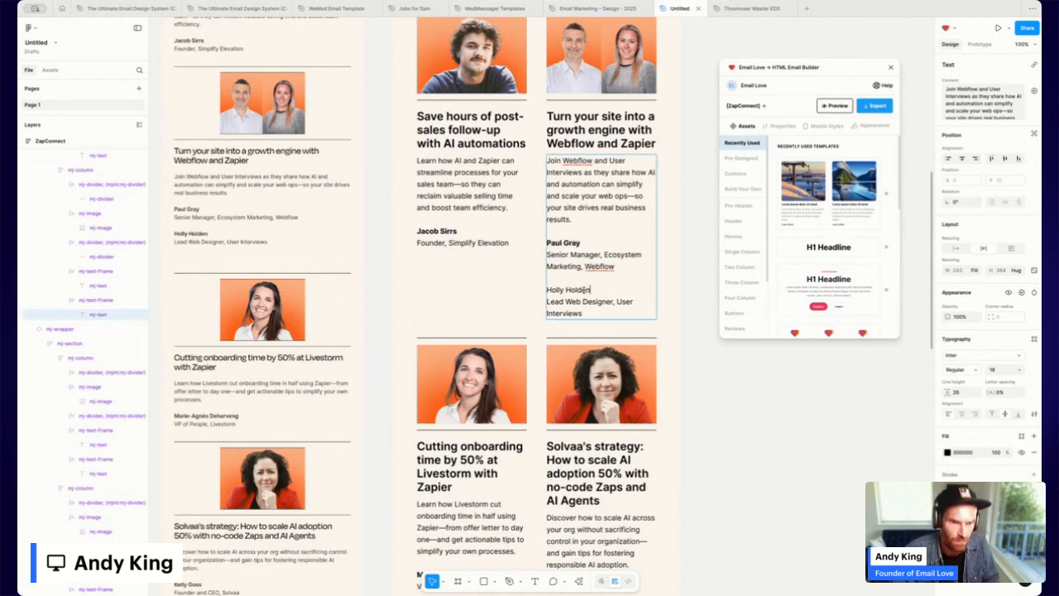
left_click_drag(591, 289, 547, 290)
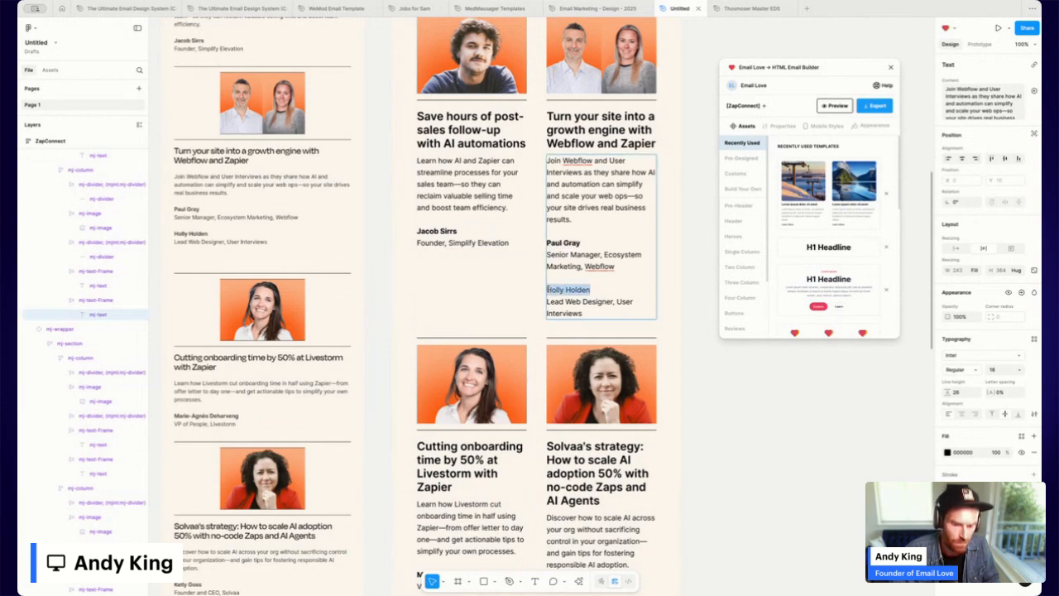
key("super+b")
left_click(752, 433)
scroll(599, 379, "down", 5)
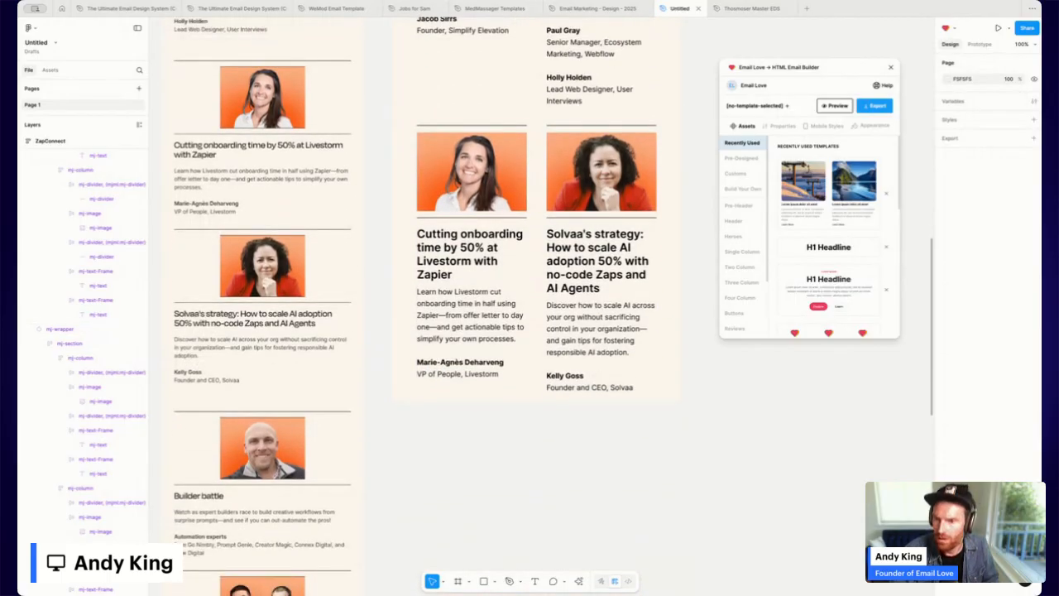
scroll(635, 232, "up", 5)
Duplicate the Livestorm and Solvaa card row with Cmd+D.
scroll(635, 232, "down", 3)
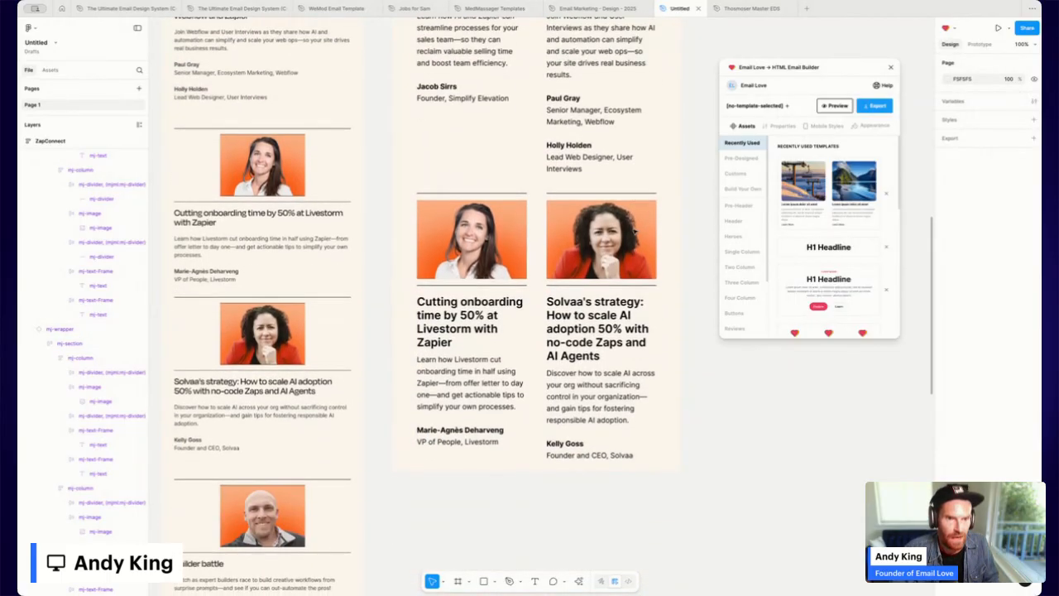
left_click(606, 255)
key("super+d")
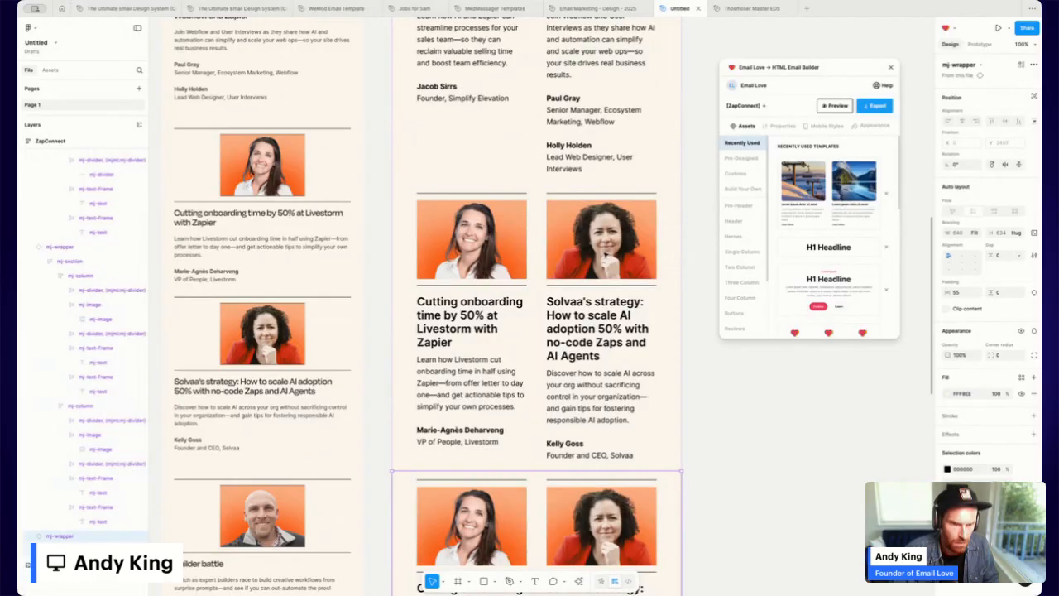
scroll(598, 275, "down", 4)
scroll(598, 274, "down", 3)
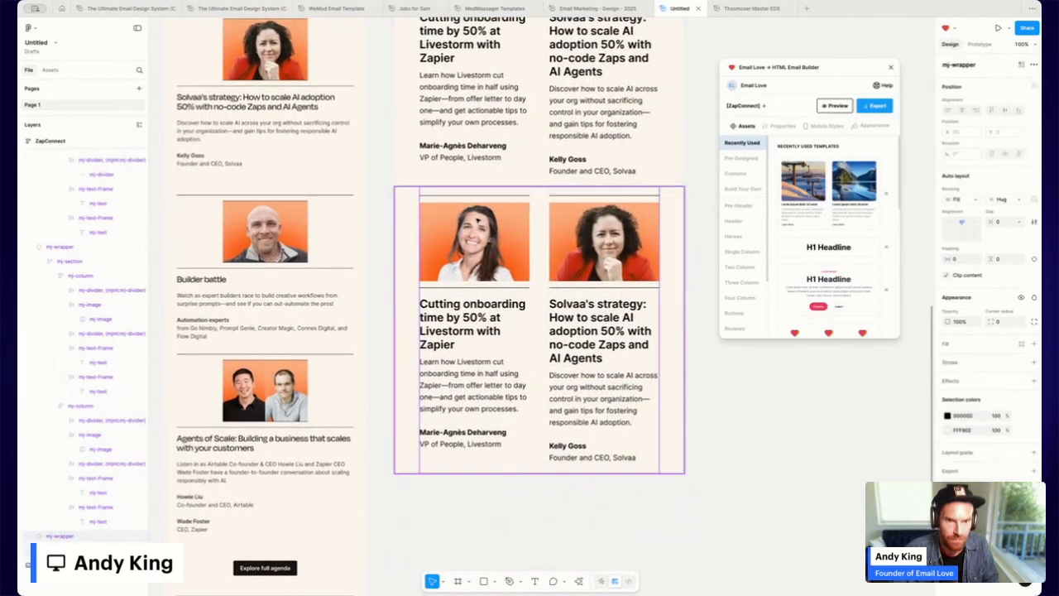
Upload the animated Builder battle speaker GIF as the new row's left card photo.
double_click(477, 222)
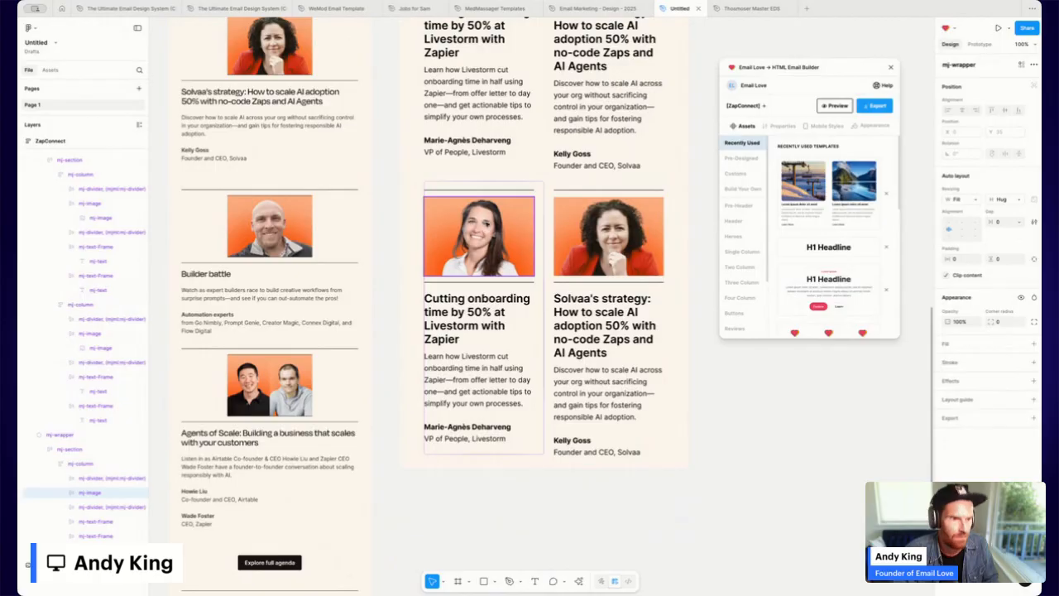
double_click(480, 235)
left_click(948, 285)
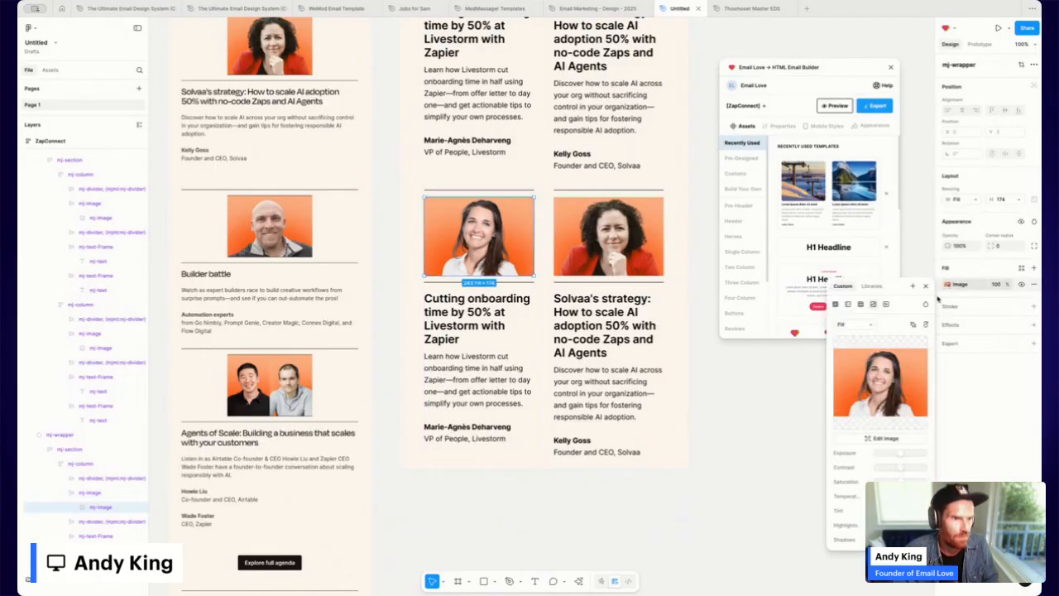
left_click(881, 379)
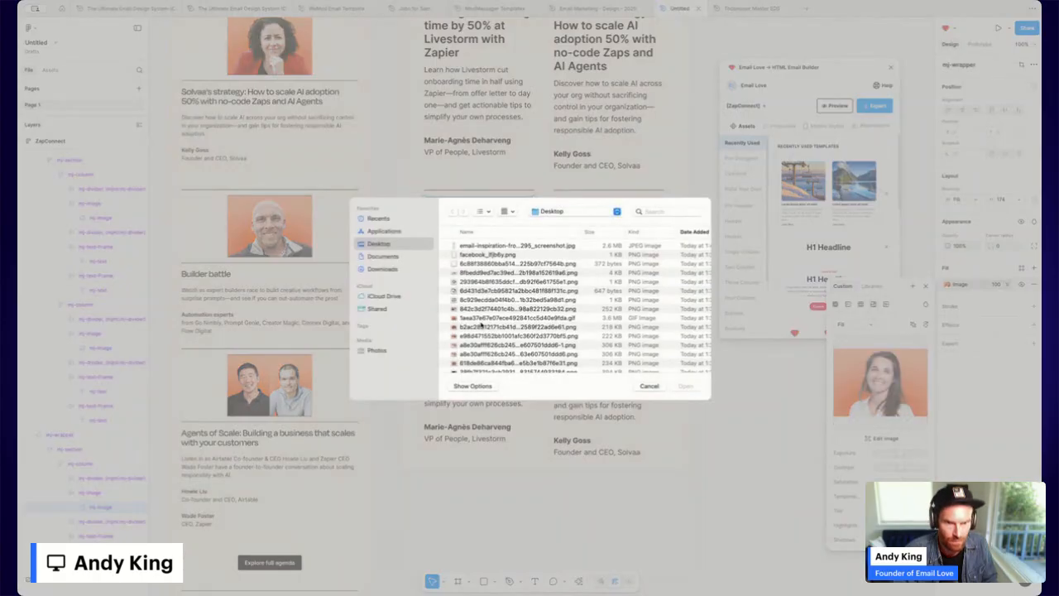
double_click(470, 319)
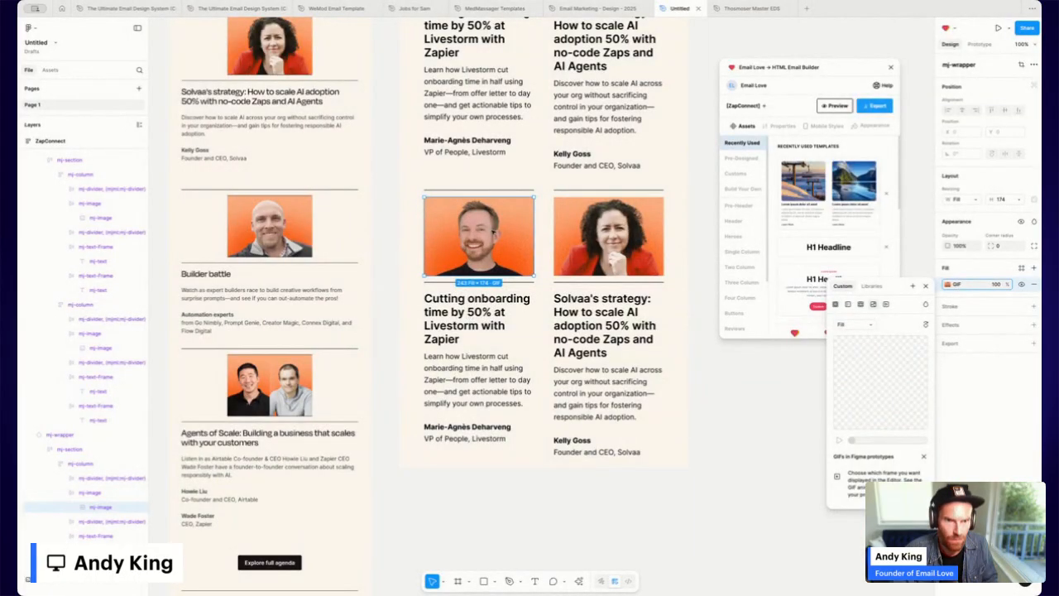
Upload the two-speaker photo of two men as the right card's image.
left_click(618, 233)
double_click(618, 233)
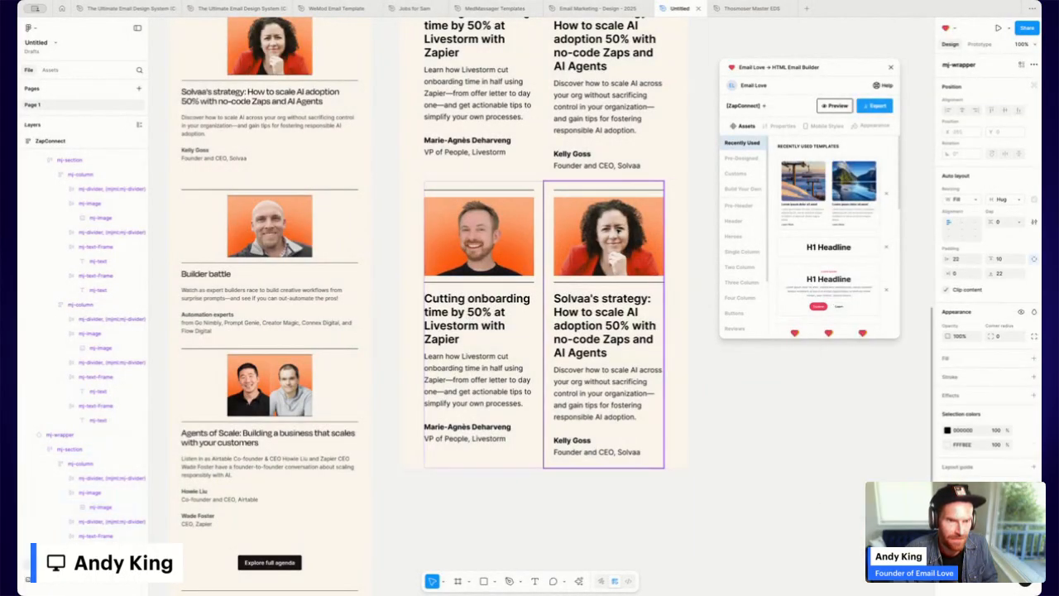
double_click(618, 233)
left_click(948, 284)
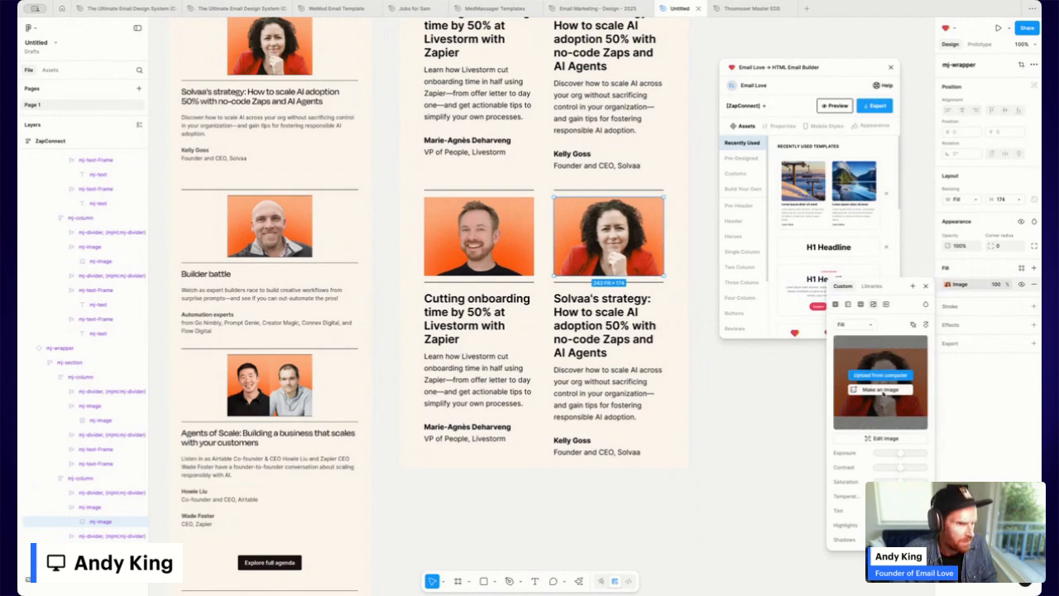
left_click(881, 375)
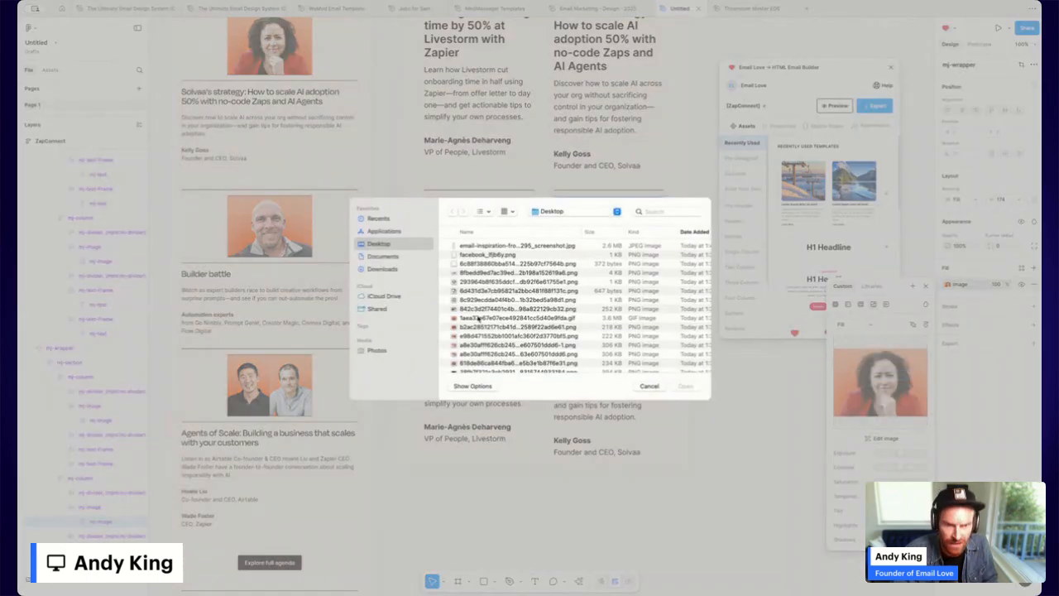
double_click(481, 308)
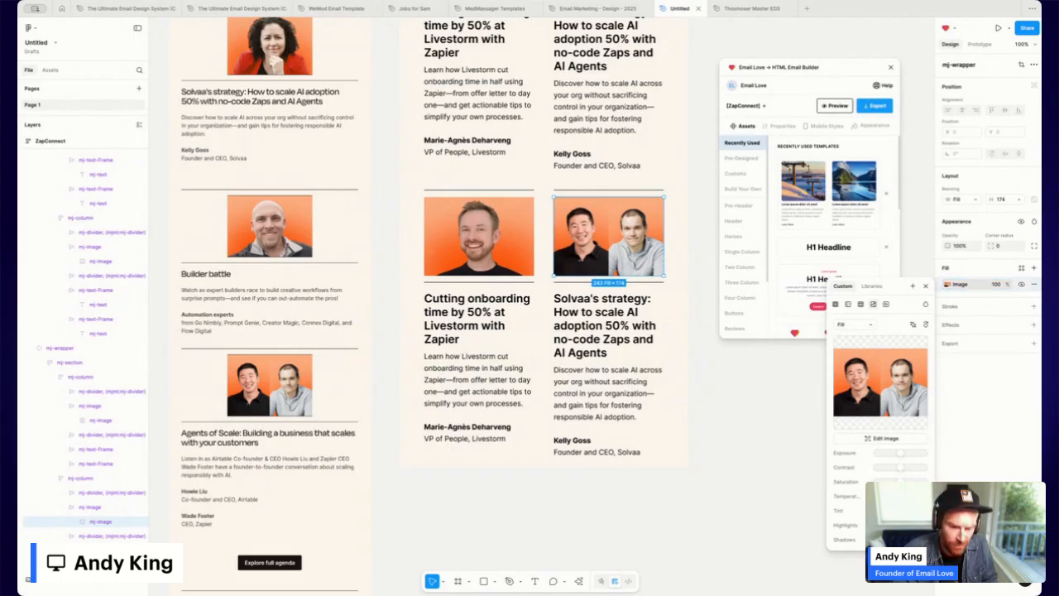
left_click(482, 312)
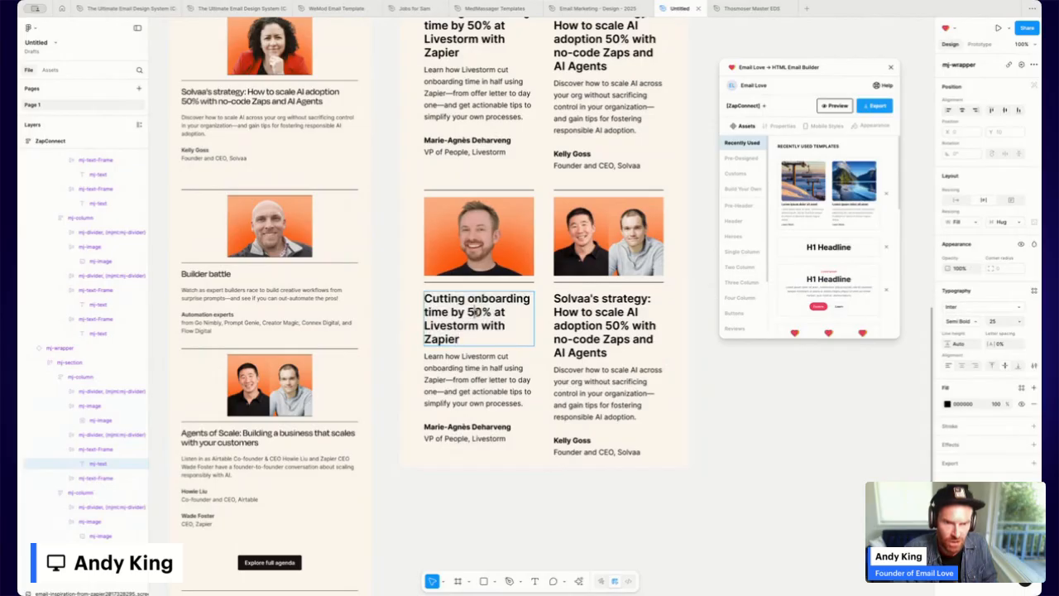
Rewrite the left card as 'Builder battle' with new description and bold 'Automation experts'.
double_click(475, 312)
key("ctrl+a")
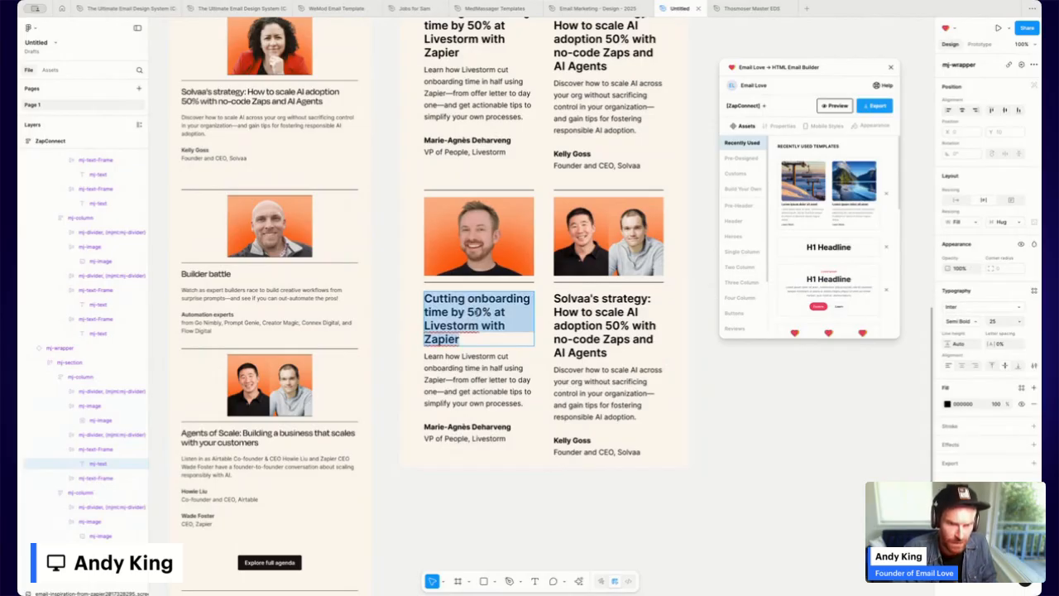
type("Builder battle")
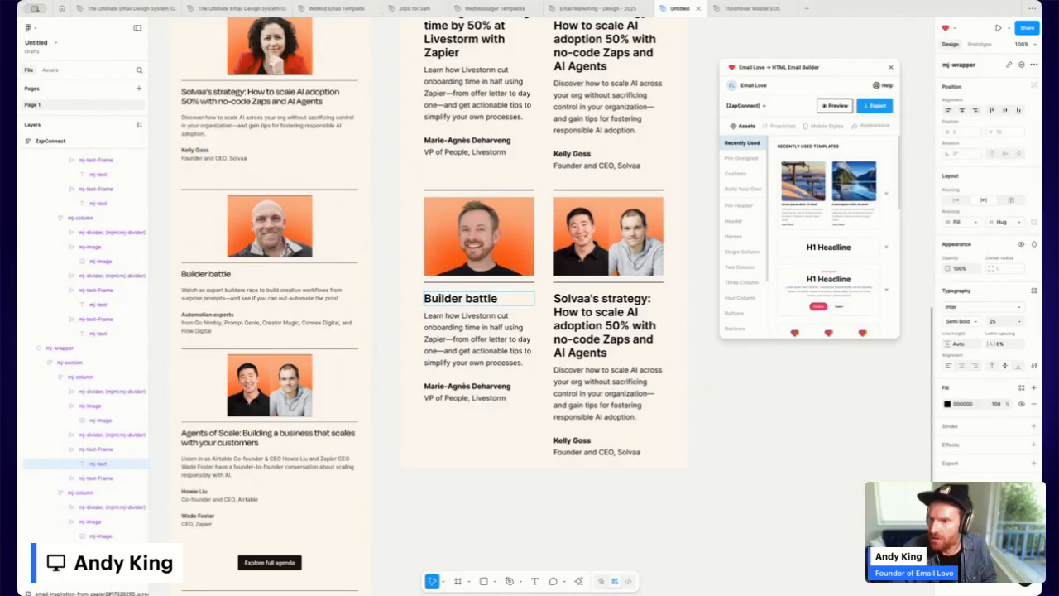
left_click(480, 351)
key("ctrl+a")
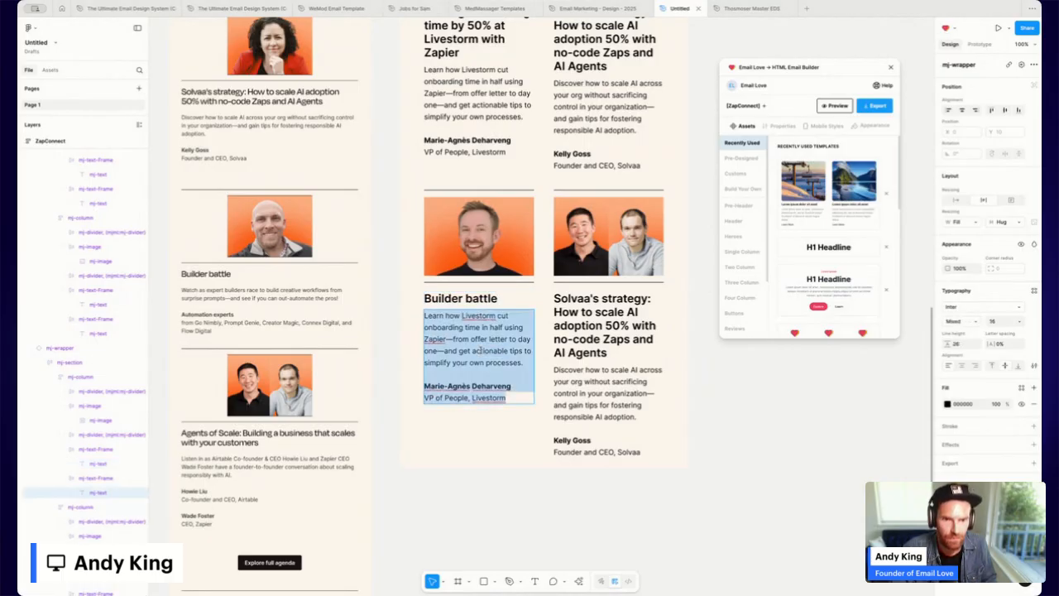
type("Watch as expert builders race to build creative workflows from surprise prompts—and see if you can out-automate the pros!  Automation experts from Go Nimbly, Prompt Genie, Creator Magic, Connex Digital, and Flow Digital")
left_click_drag(491, 374, 422, 374)
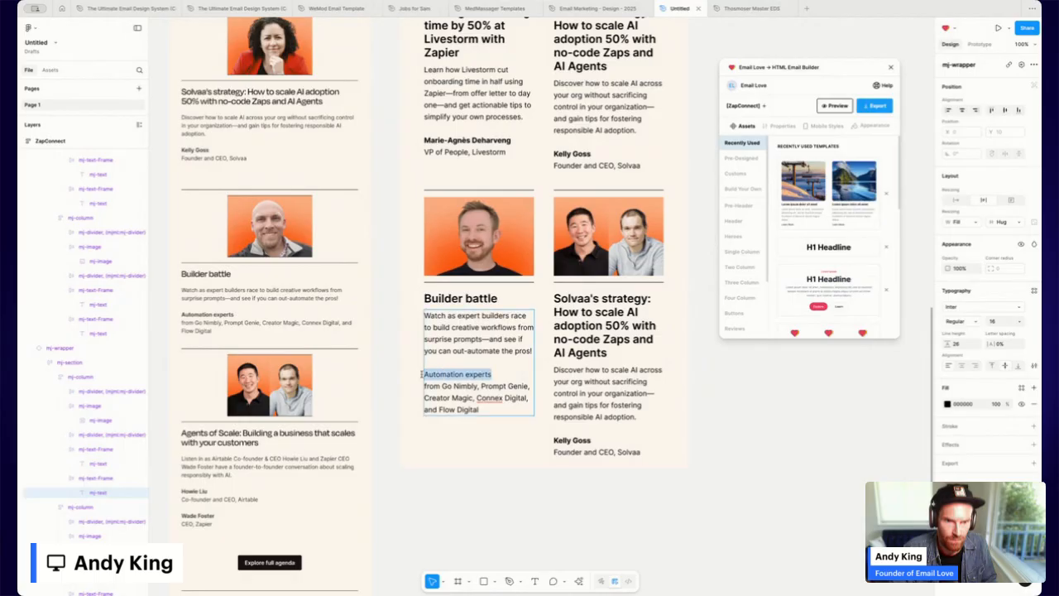
key("ctrl+b")
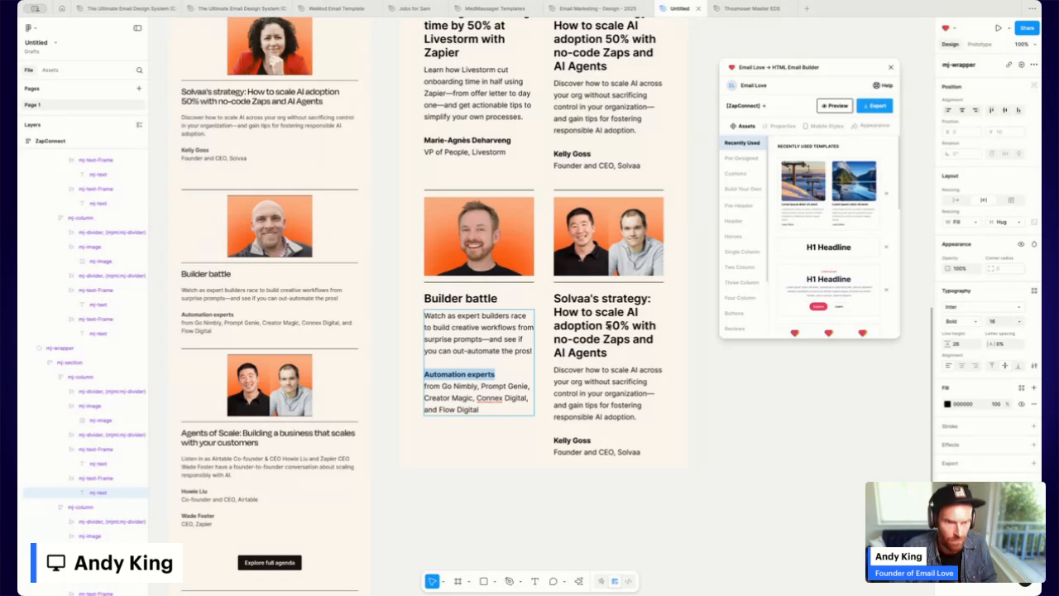
Rewrite the right card as Agents of Scale with the Airtable and Zapier description.
double_click(609, 325)
type("Agents of Scale: Building a business that scales with your customers")
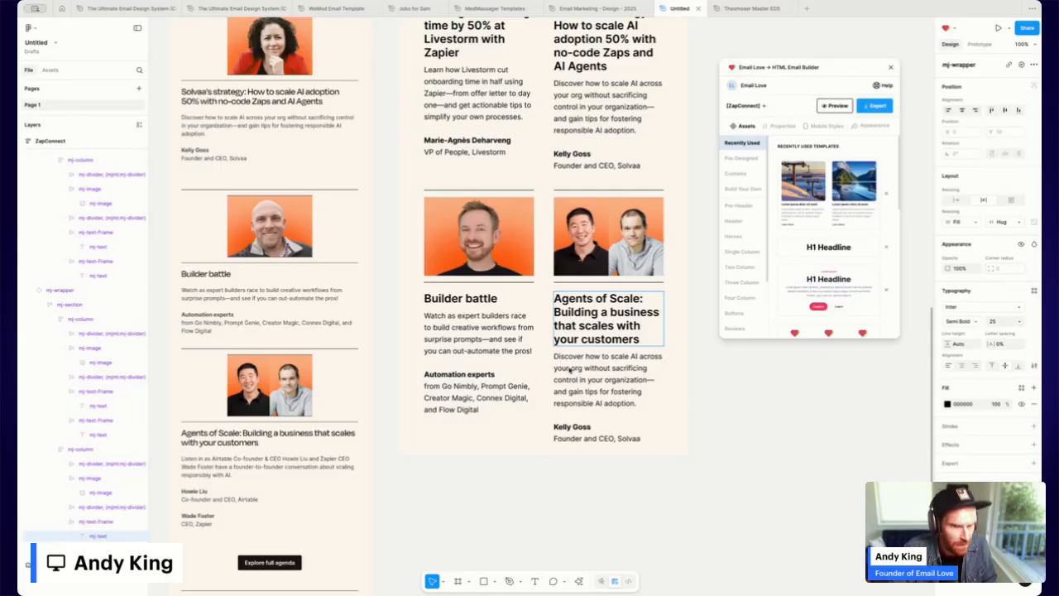
double_click(610, 372)
key("ctrl+a")
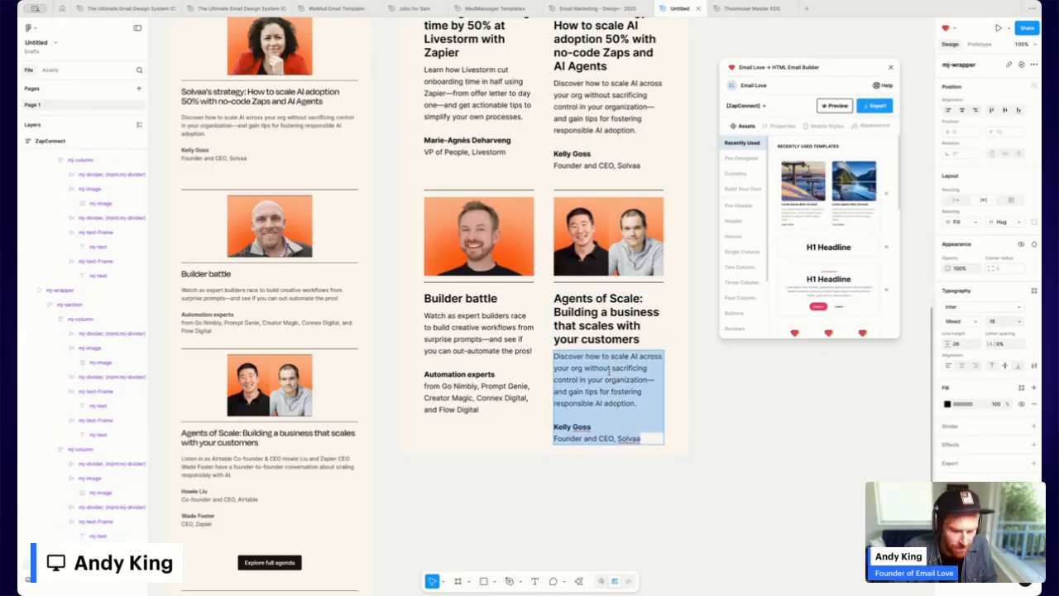
type("Listen in as Airtable Co-founder & CEO Howie Liu and Zapier CEO Wade Foster have a founder-to-founder conversation about scaling responsibly with AI.  Howie Liu Co-founder and CEO, Airtable  Wade Foster CEO, Zapier")
Bold both speaker names in the Agents of Scale card.
double_click(575, 440)
left_click_drag(588, 439, 553, 438)
key("ctrl+b")
left_click_drag(597, 474, 553, 473)
key("ctrl+b")
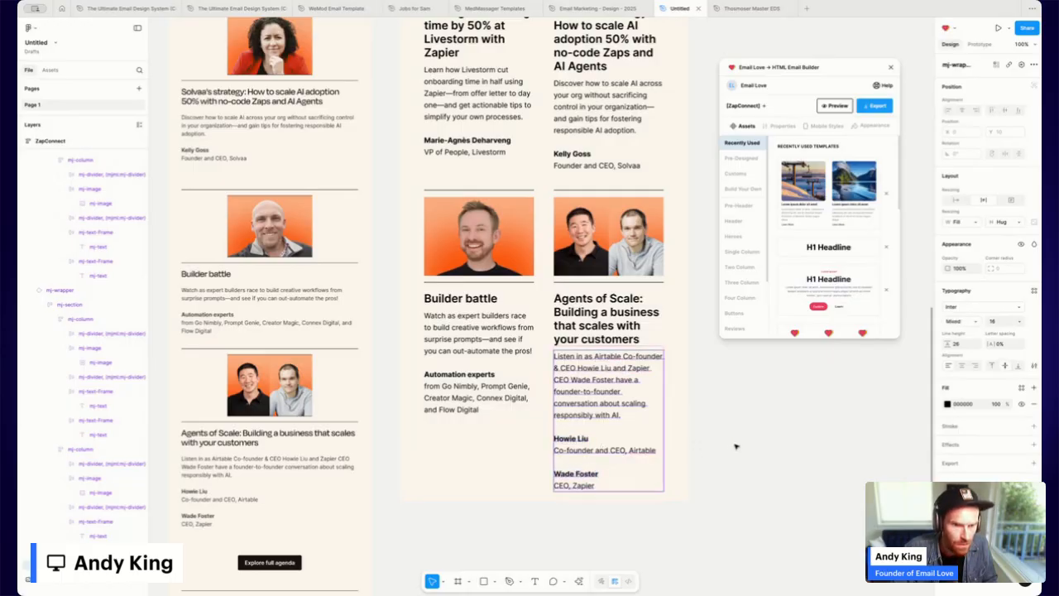
left_click(736, 447)
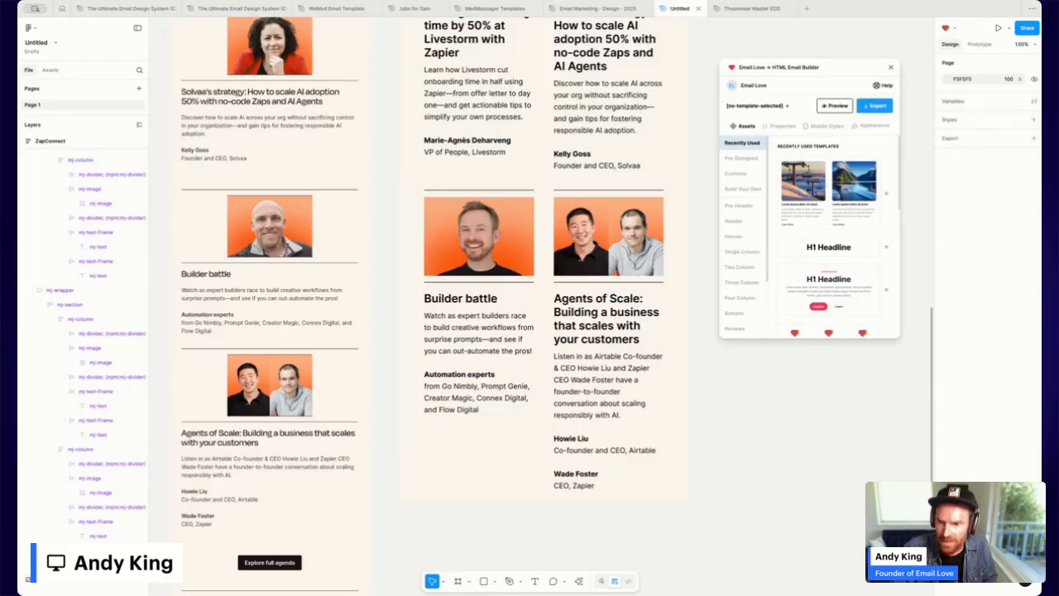
scroll(287, 472, "down", 1)
scroll(288, 472, "down", 2)
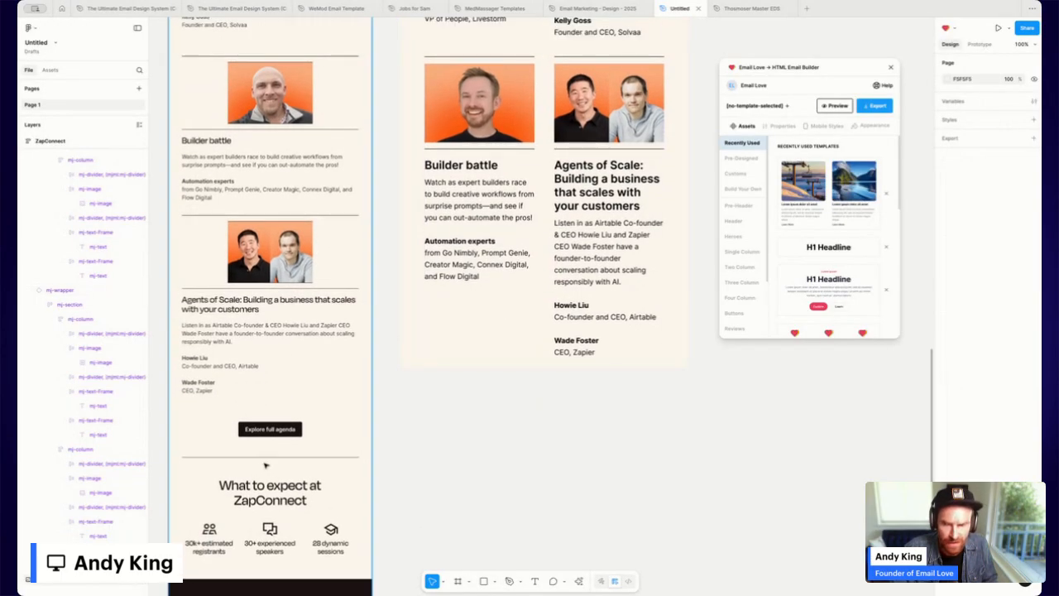
scroll(548, 372, "up", 12)
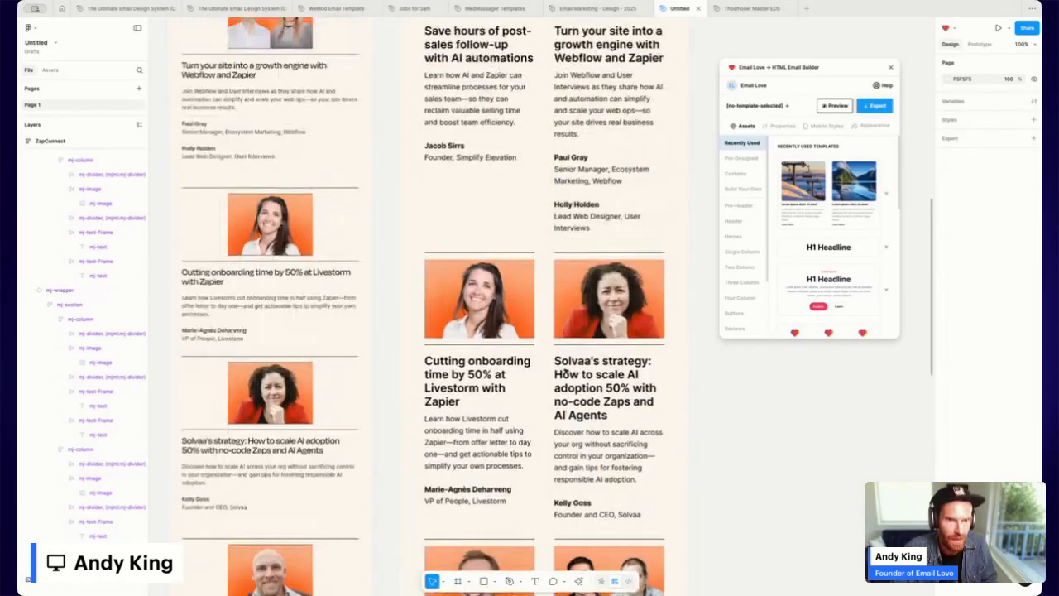
scroll(559, 374, "up", 12)
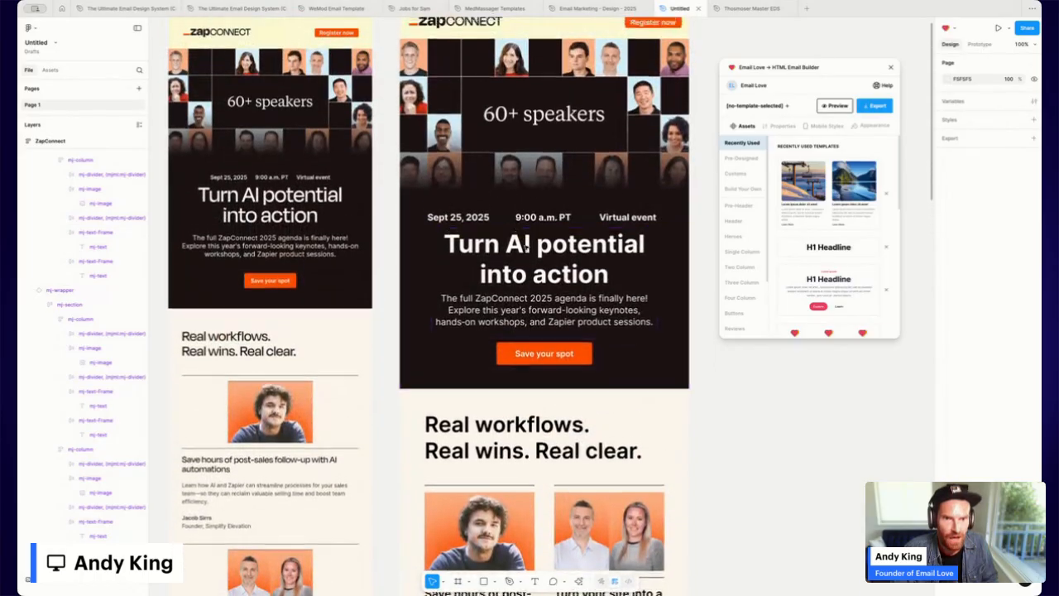
scroll(527, 246, "up", 3)
left_click(414, 151)
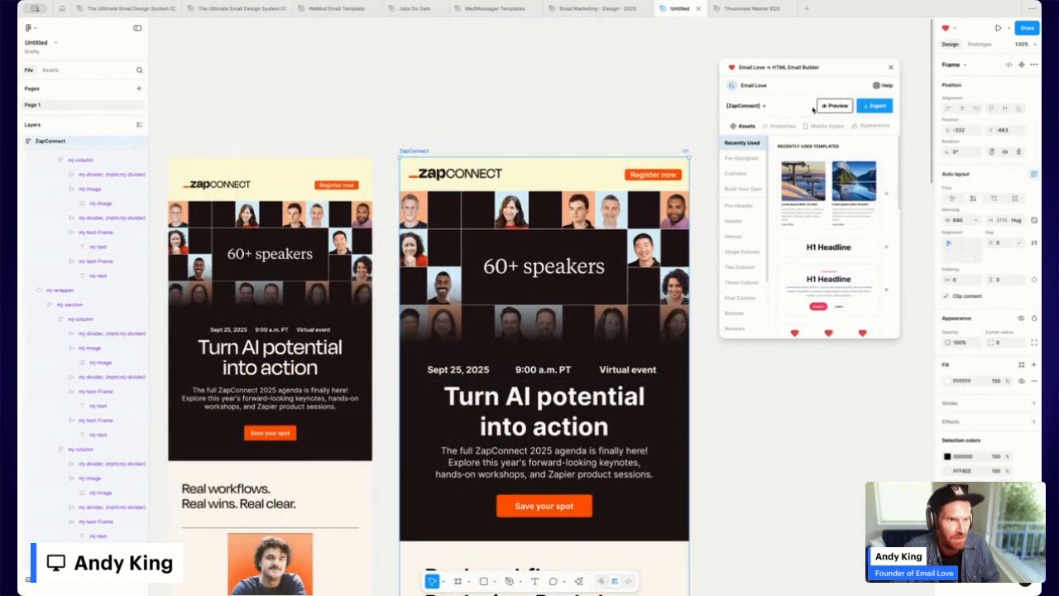
left_click(823, 106)
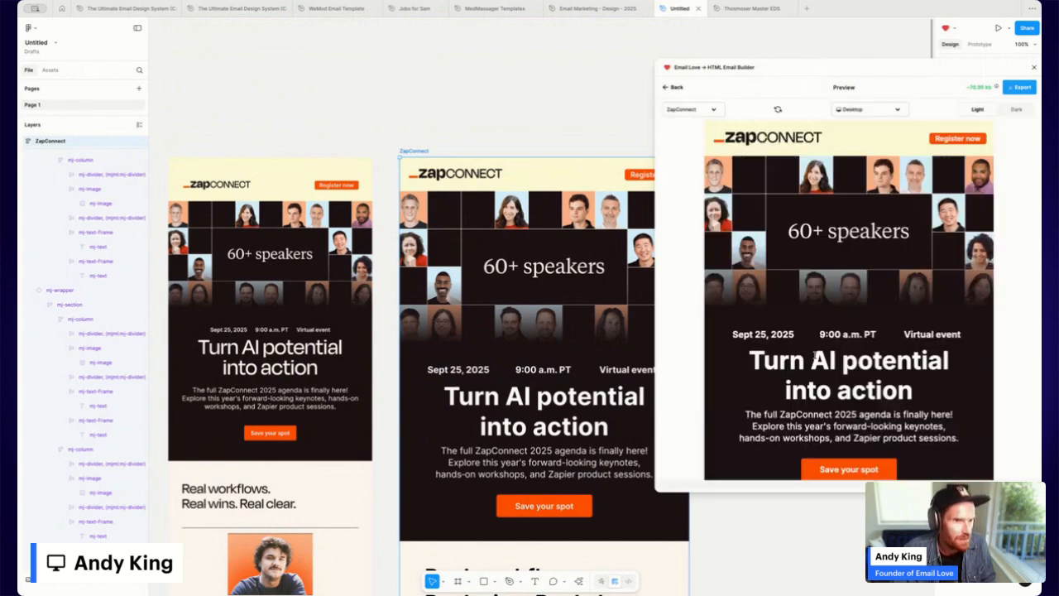
scroll(816, 355, "down", 3)
scroll(815, 355, "down", 10)
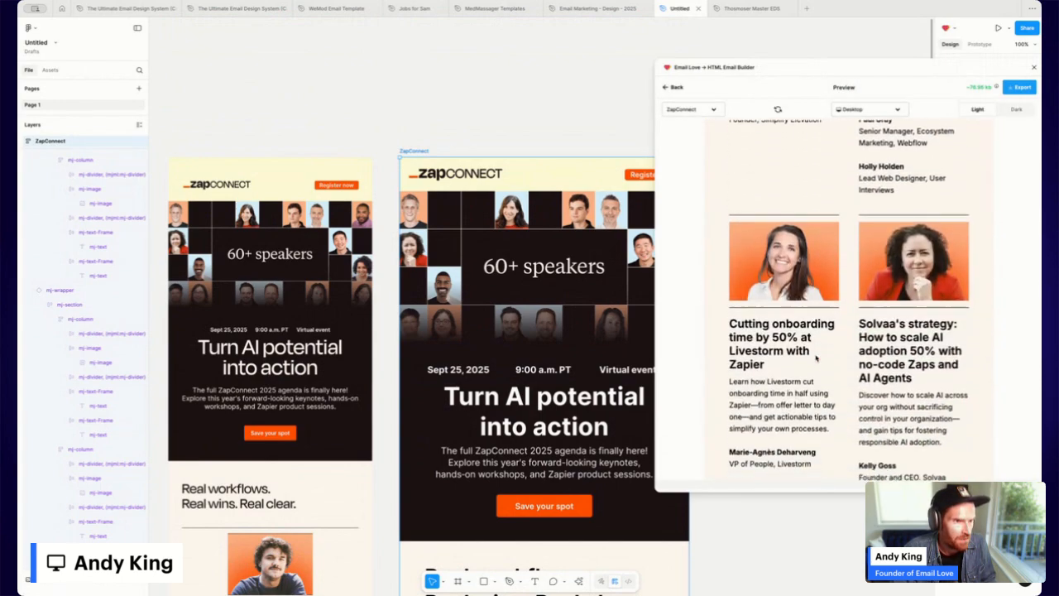
scroll(817, 358, "down", 2)
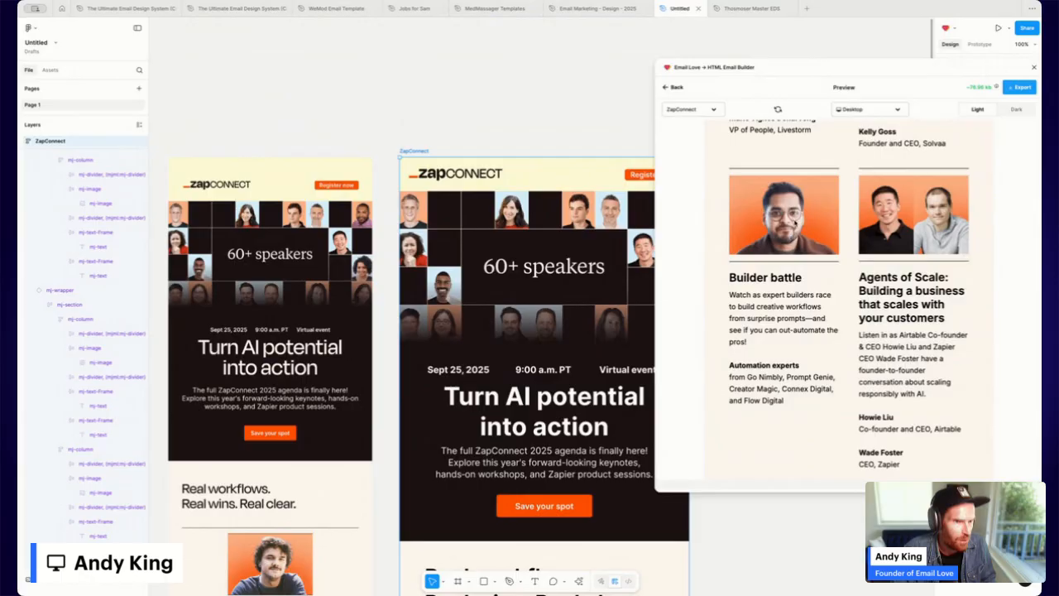
left_click(849, 111)
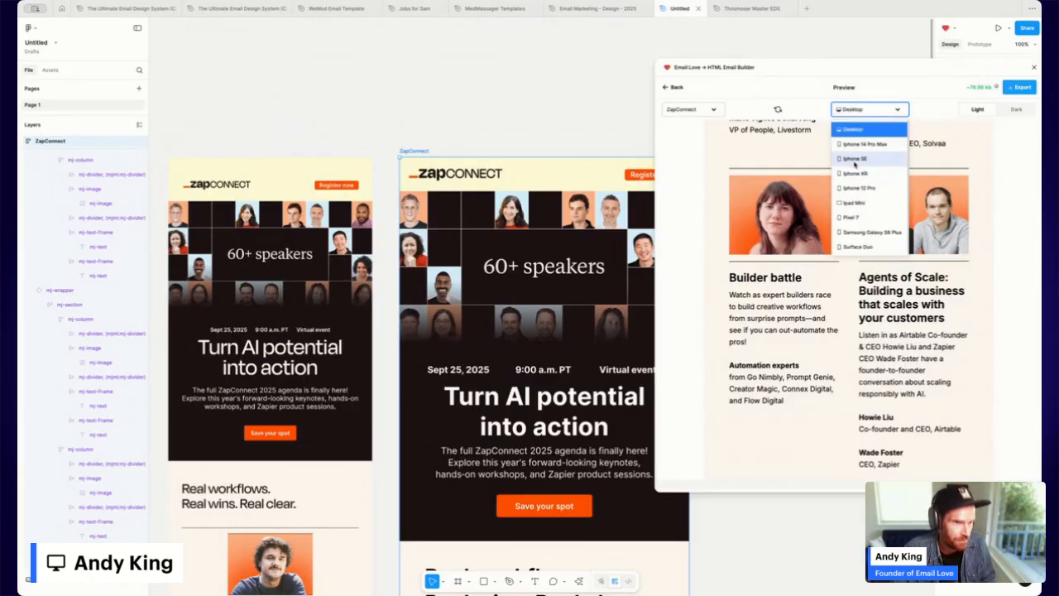
left_click(855, 159)
scroll(860, 230, "down", 5)
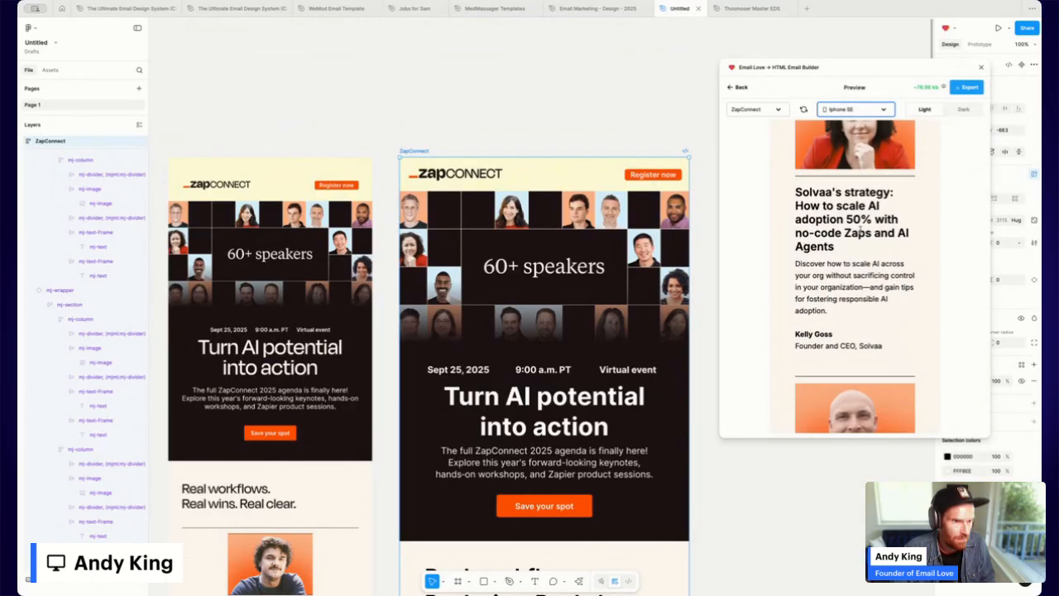
scroll(861, 230, "up", 10)
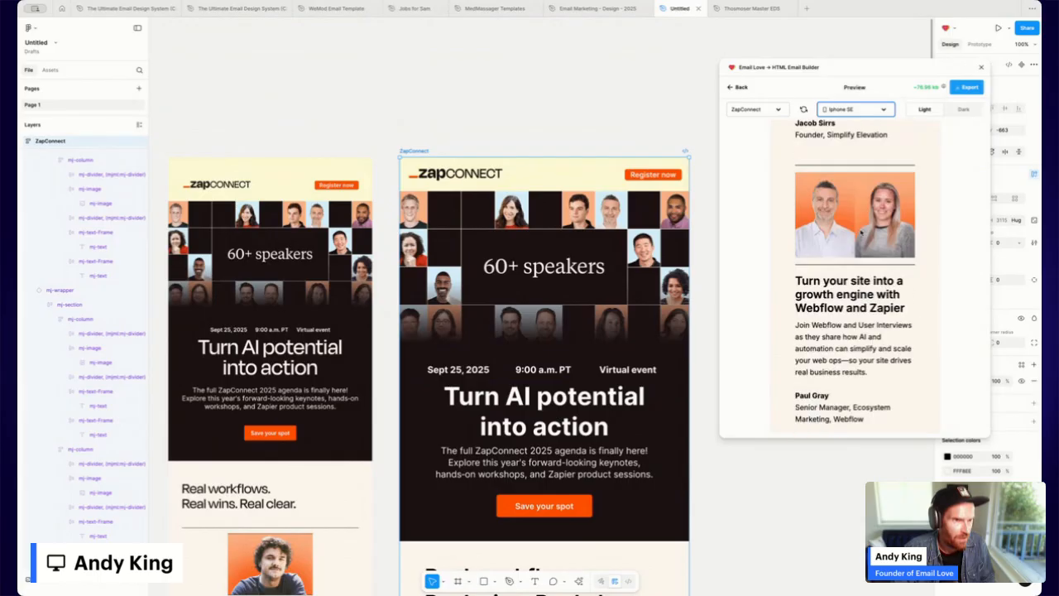
left_click(739, 87)
scroll(531, 336, "down", 2)
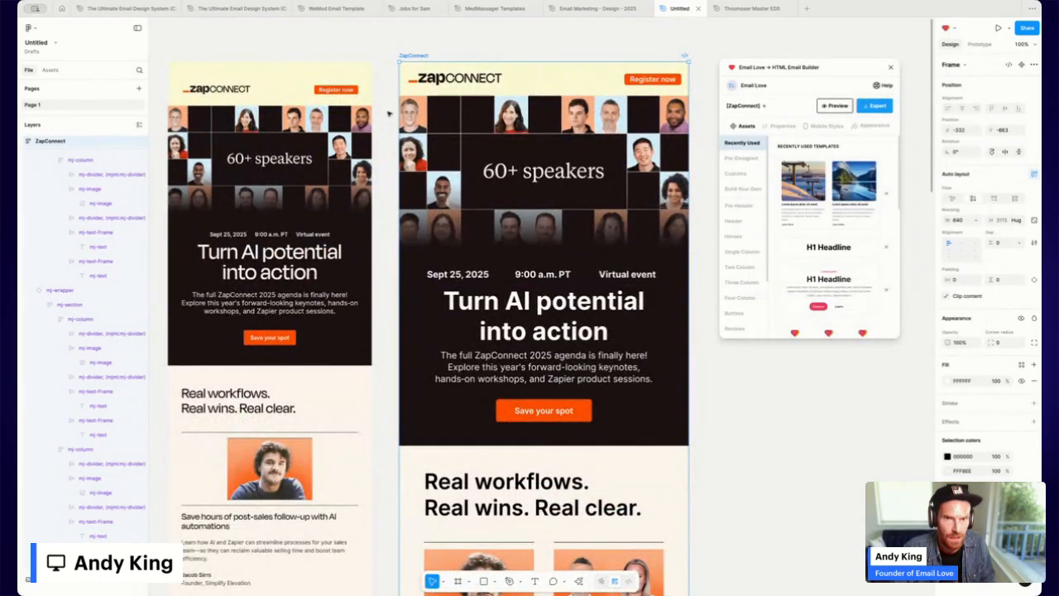
Browse the Buttons category of email blocks.
scroll(531, 279, "down", 12)
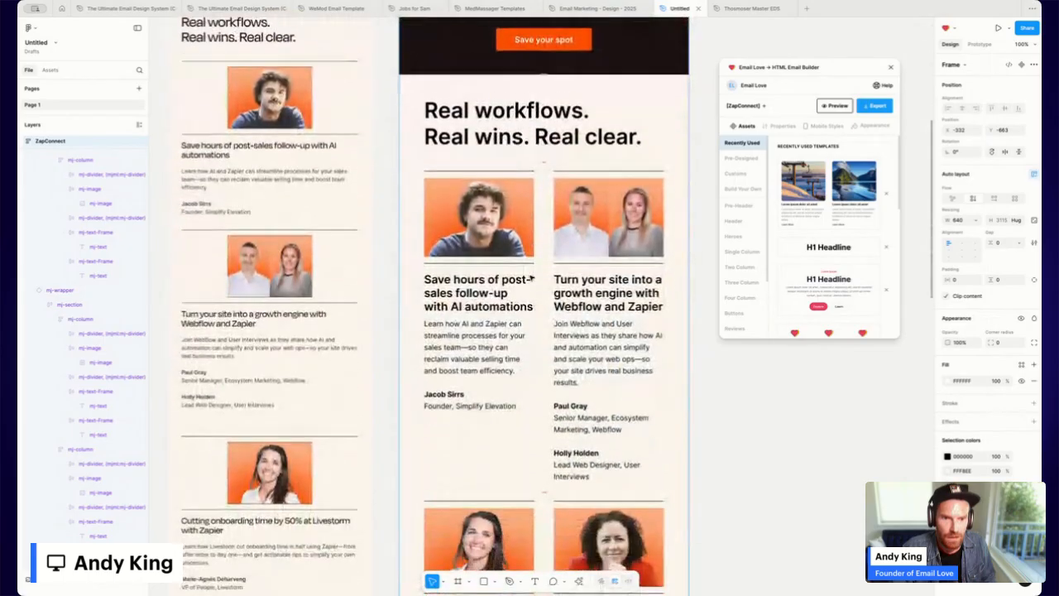
scroll(532, 279, "down", 6)
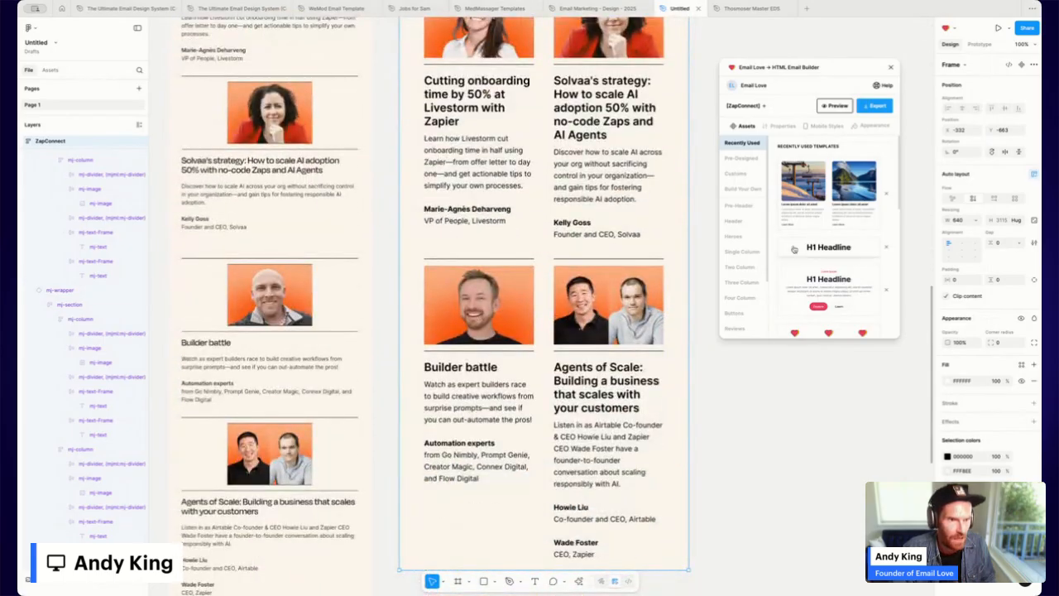
scroll(749, 271, "down", 1)
left_click(734, 267)
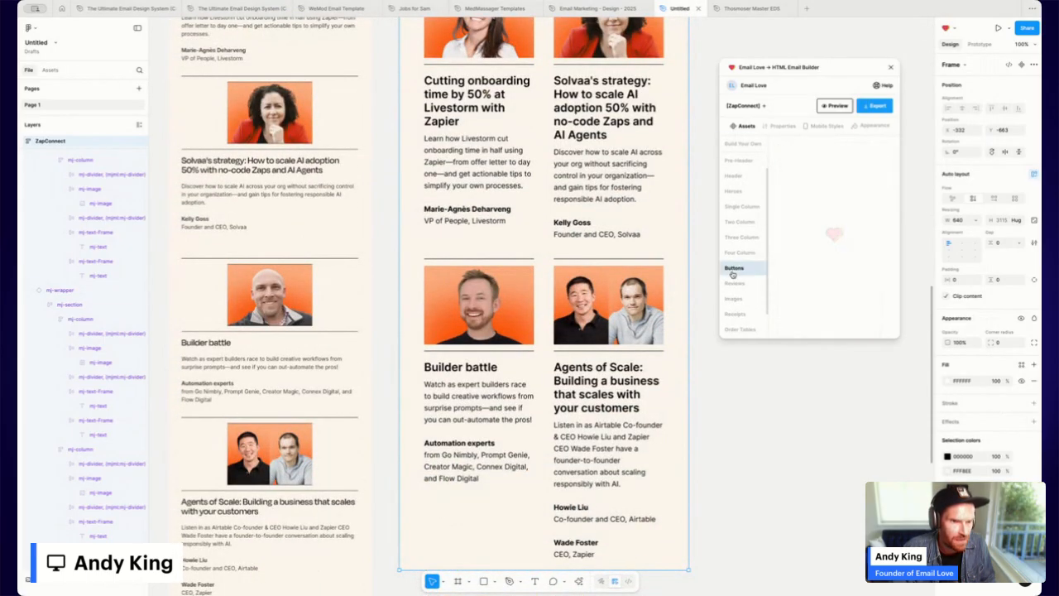
scroll(590, 323, "down", 1)
scroll(590, 323, "up", 10)
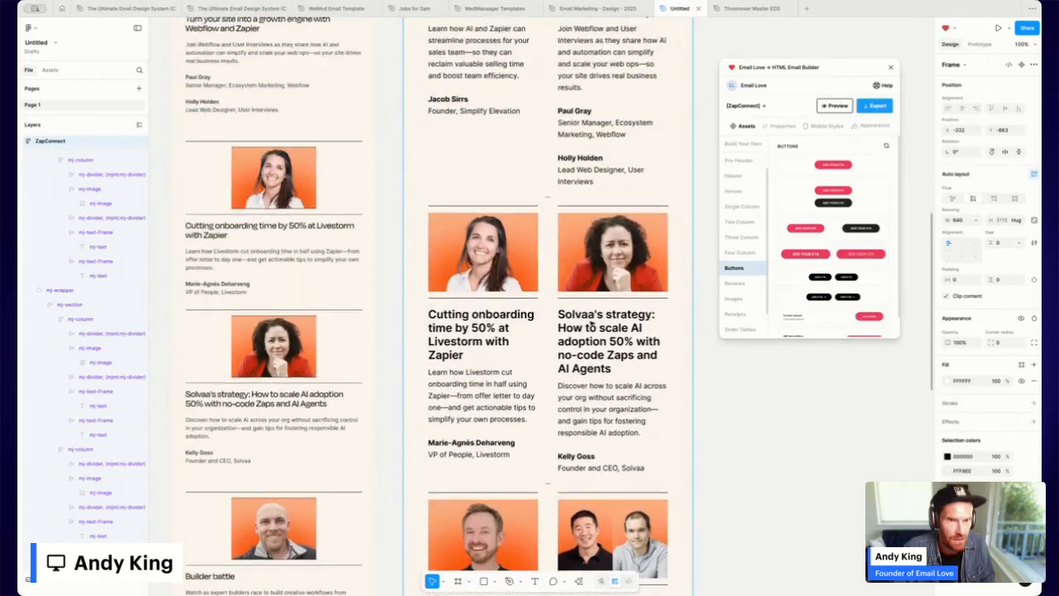
scroll(591, 322, "up", 4)
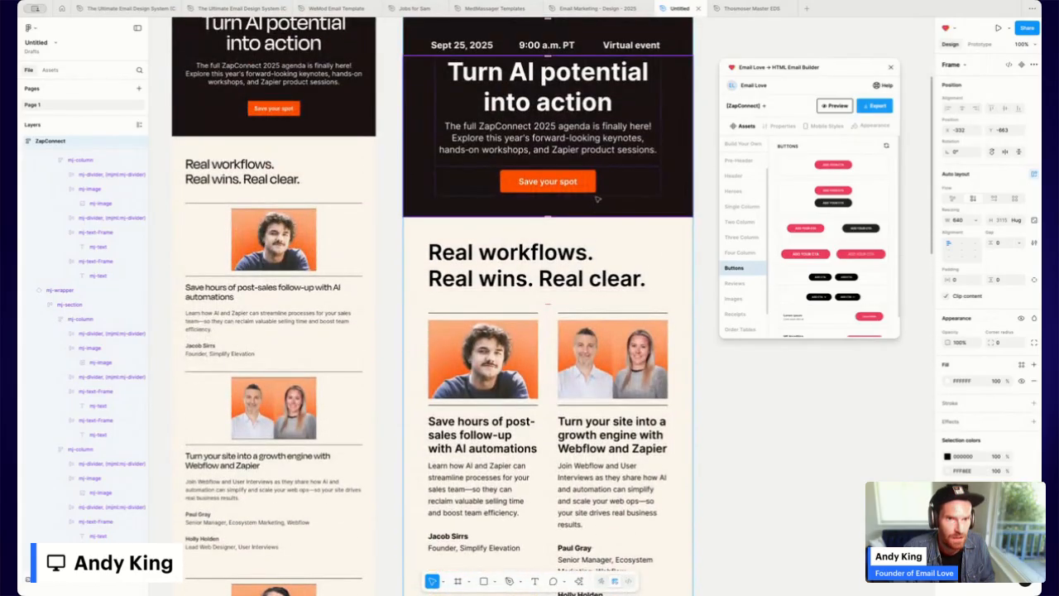
scroll(600, 204, "up", 1)
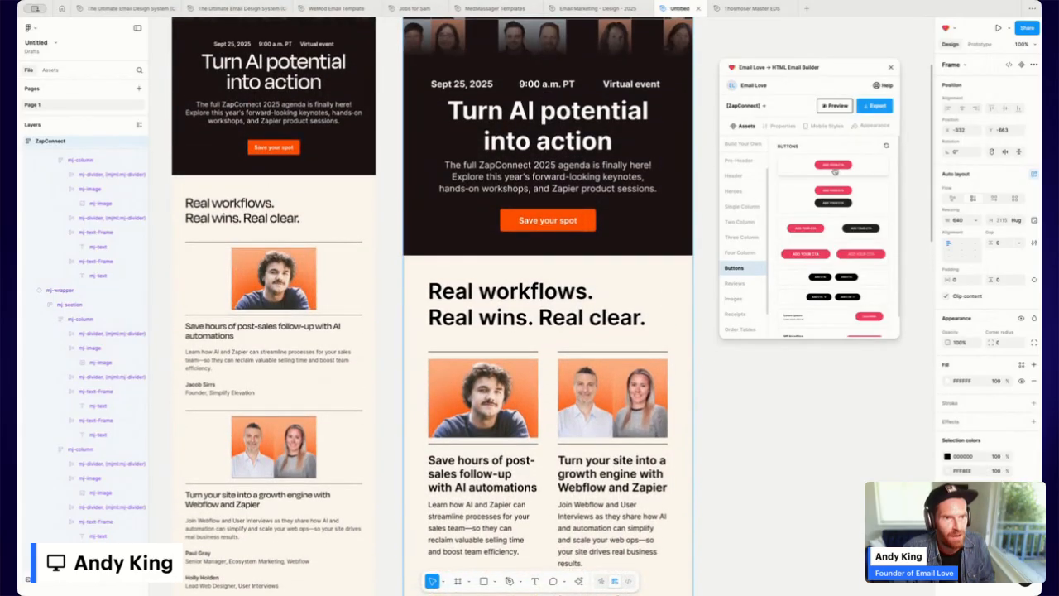
Duplicate the dark hero section with Ctrl+D and drag the copy below the Builder battle cards.
left_click(538, 195)
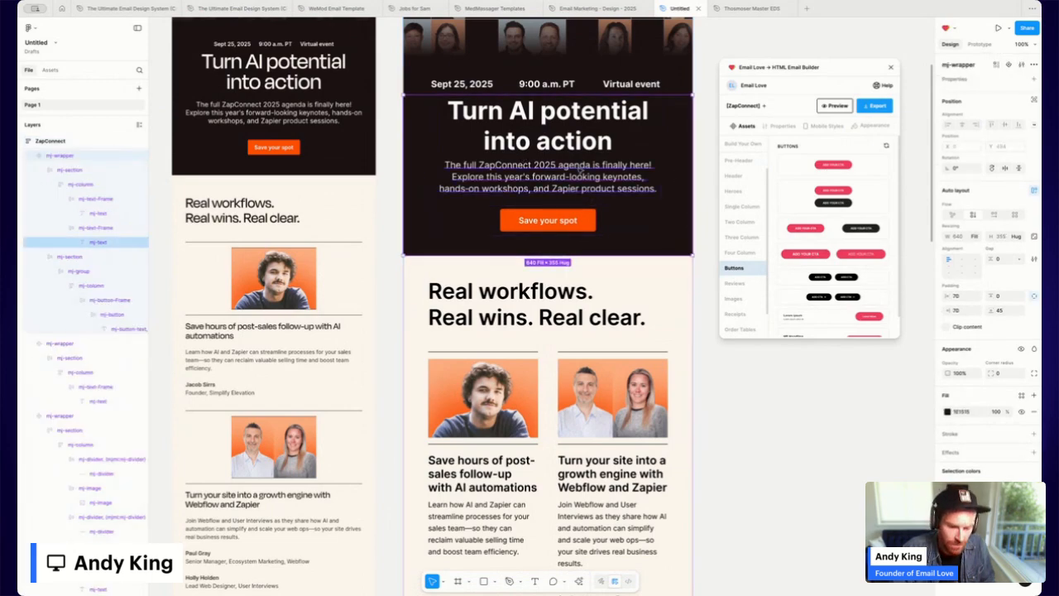
key("ctrl+d")
left_click_drag(527, 300, 547, 442)
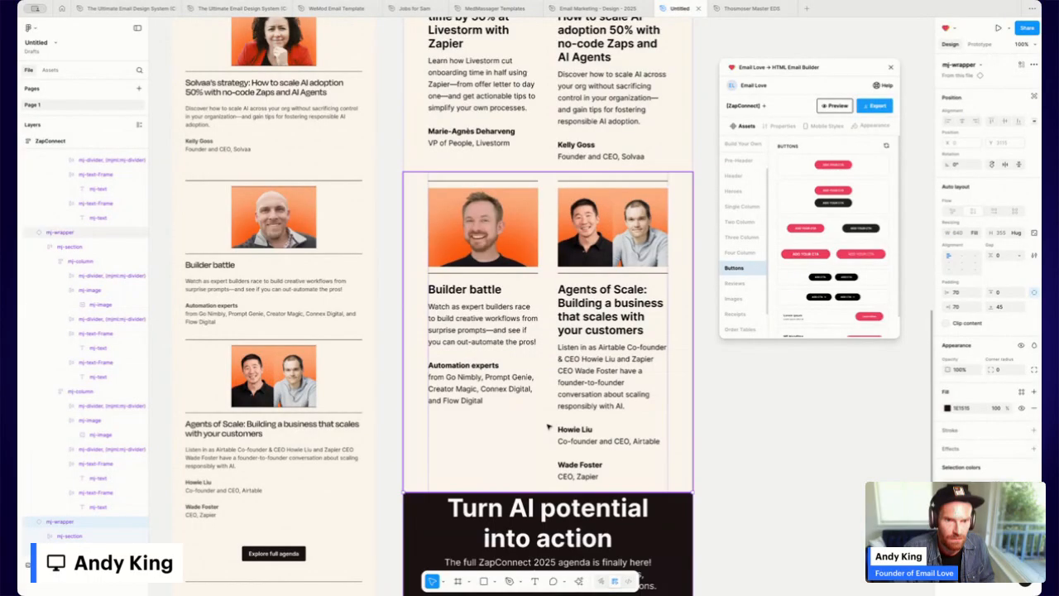
Delete the 'Turn AI potential into action' heading from the copied dark section.
scroll(553, 401, "down", 2)
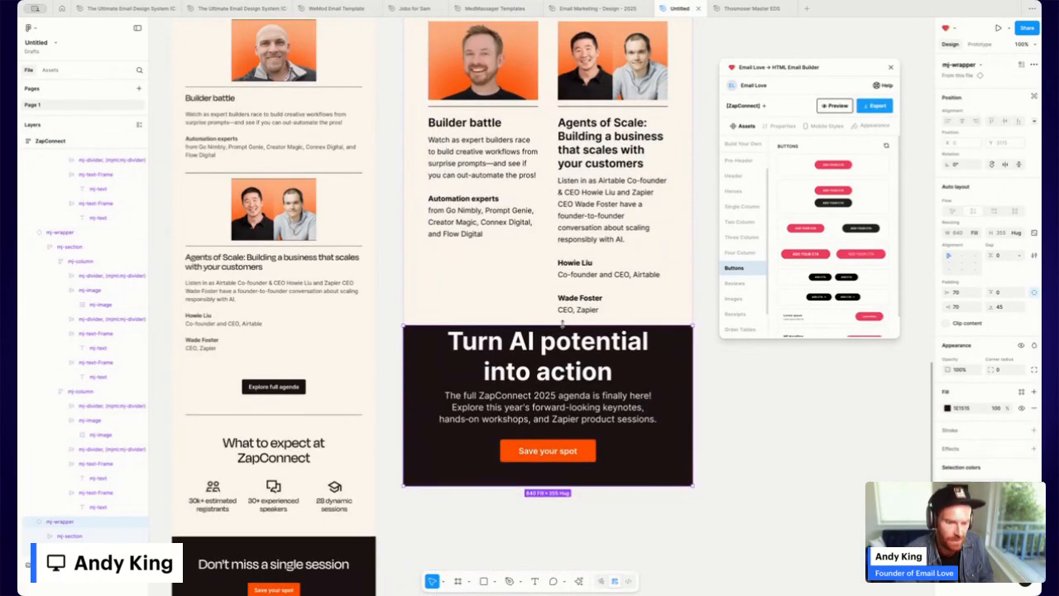
double_click(560, 345)
double_click(561, 345)
double_click(561, 344)
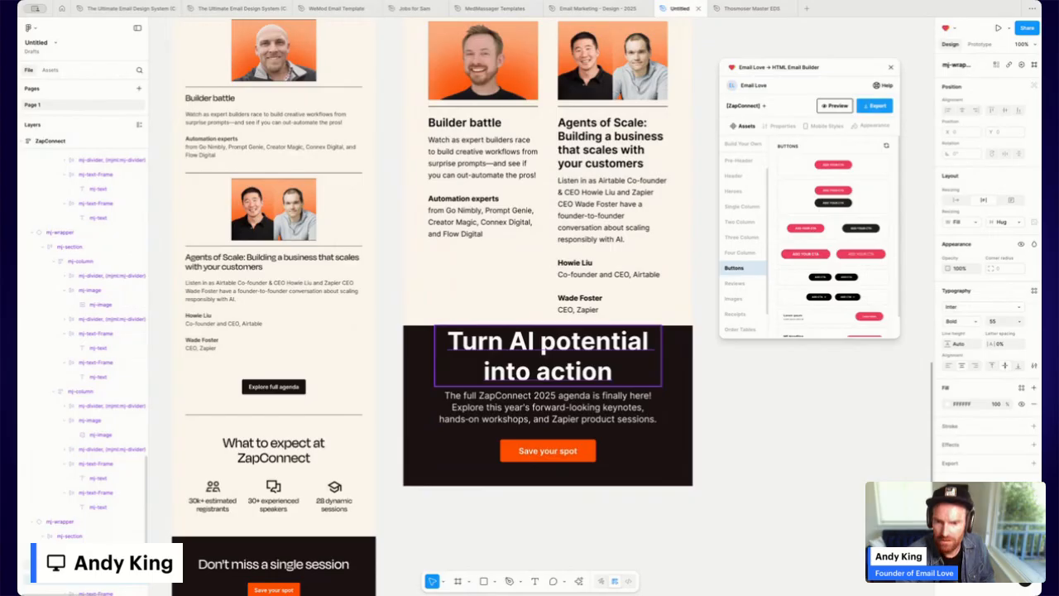
key("shift+Return")
key("Delete")
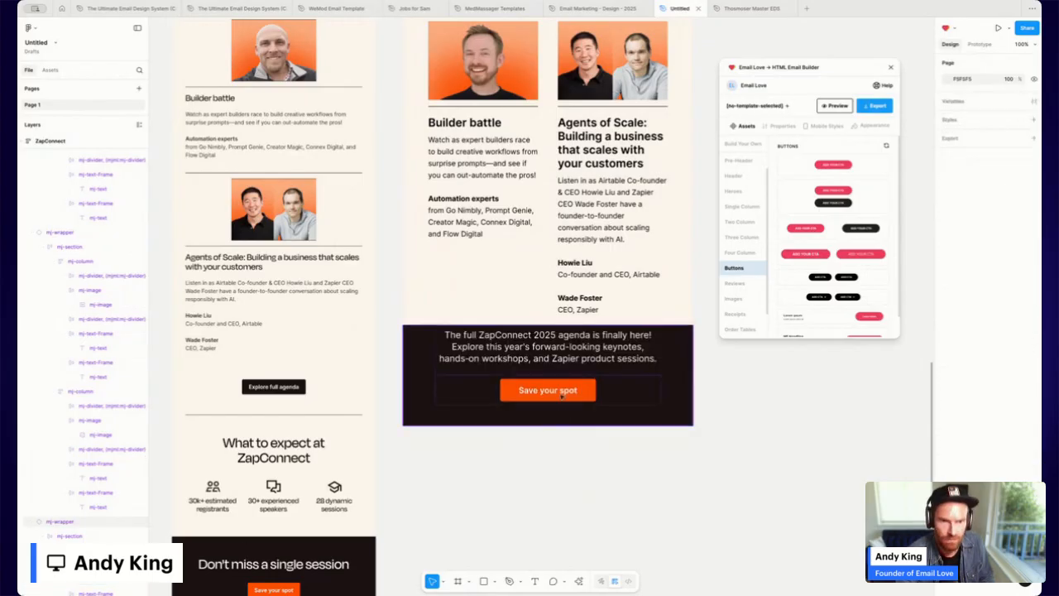
Delete the agenda paragraph from the copied section.
left_click(548, 357)
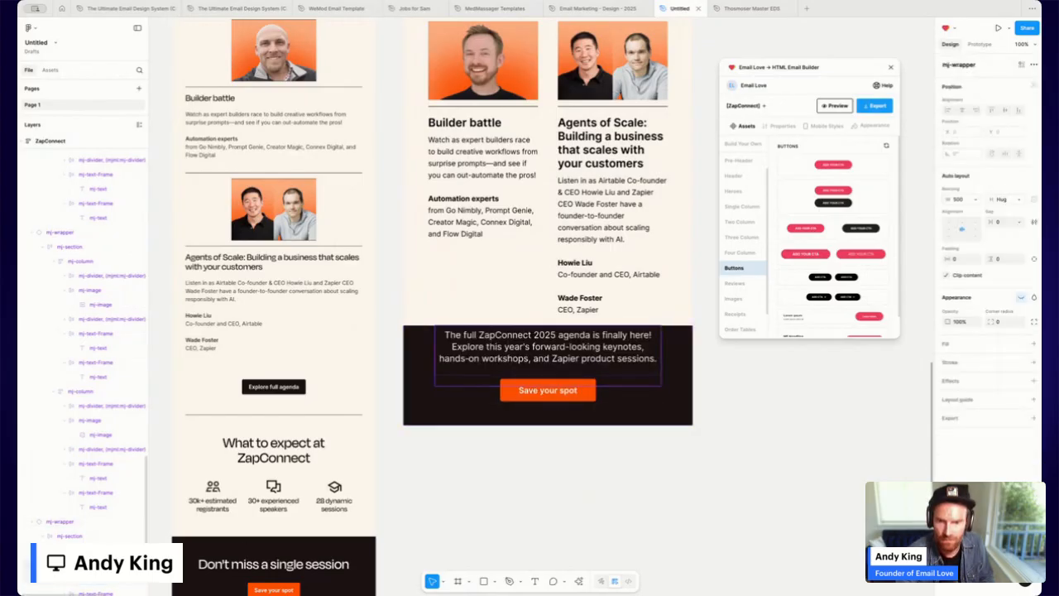
key("Escape")
scroll(108, 538, "down", 1)
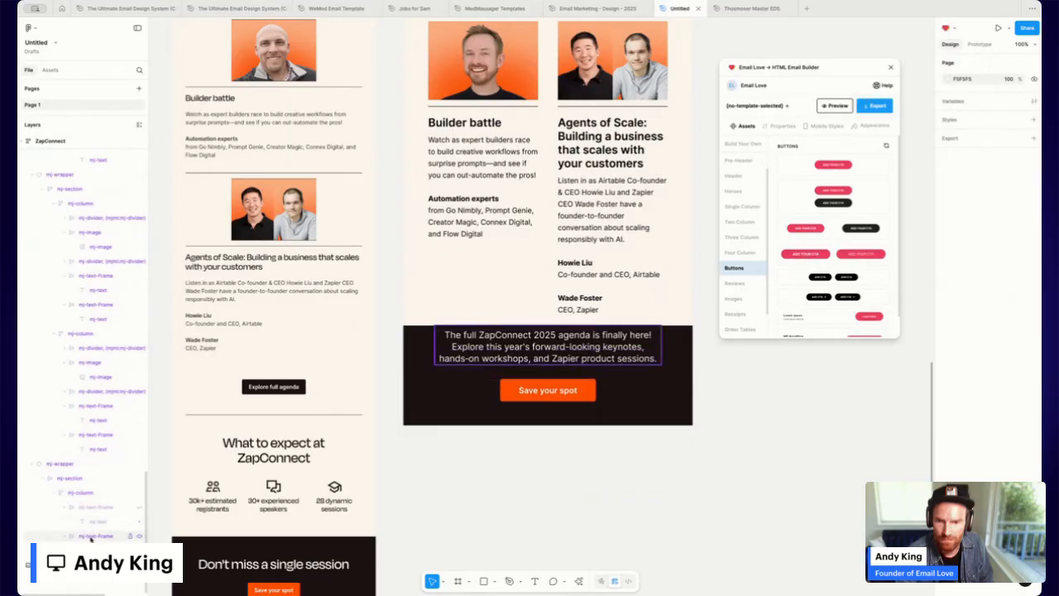
left_click(91, 537)
key("Delete")
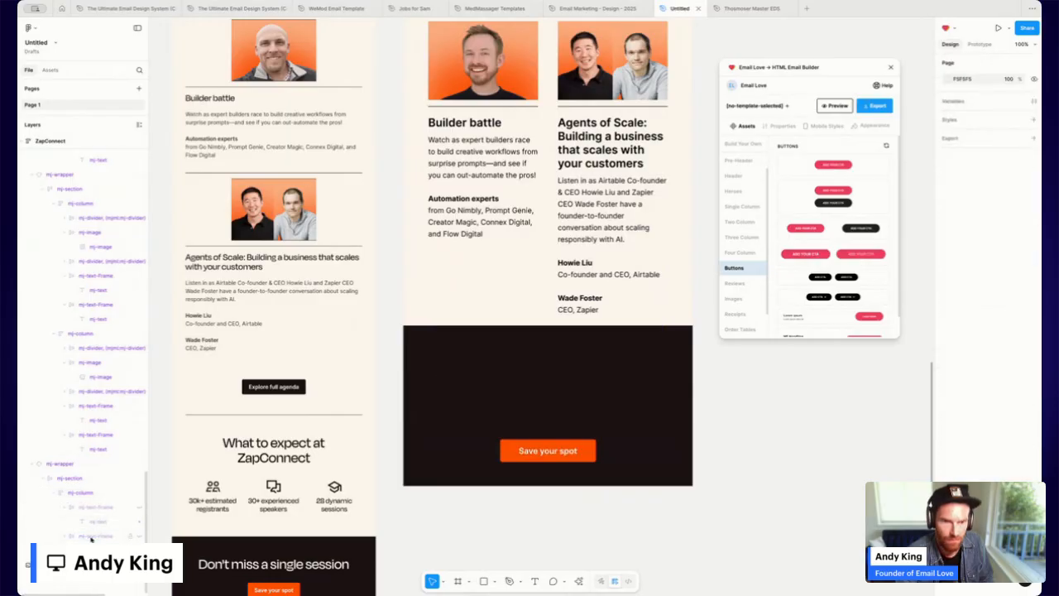
Detach the copied dark section from its component.
left_click(539, 378)
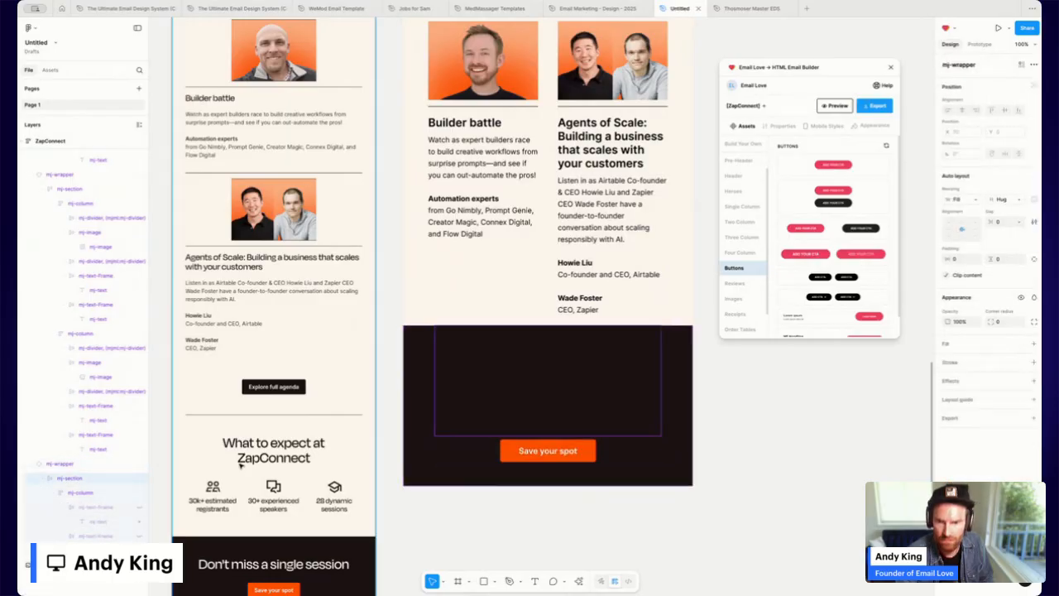
left_click(72, 491)
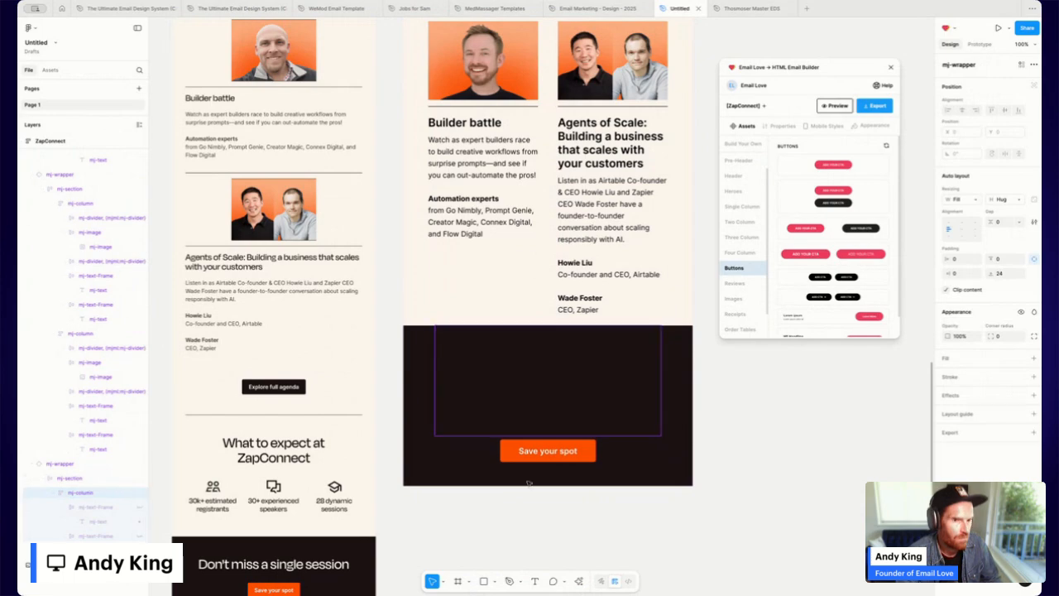
left_click(686, 394)
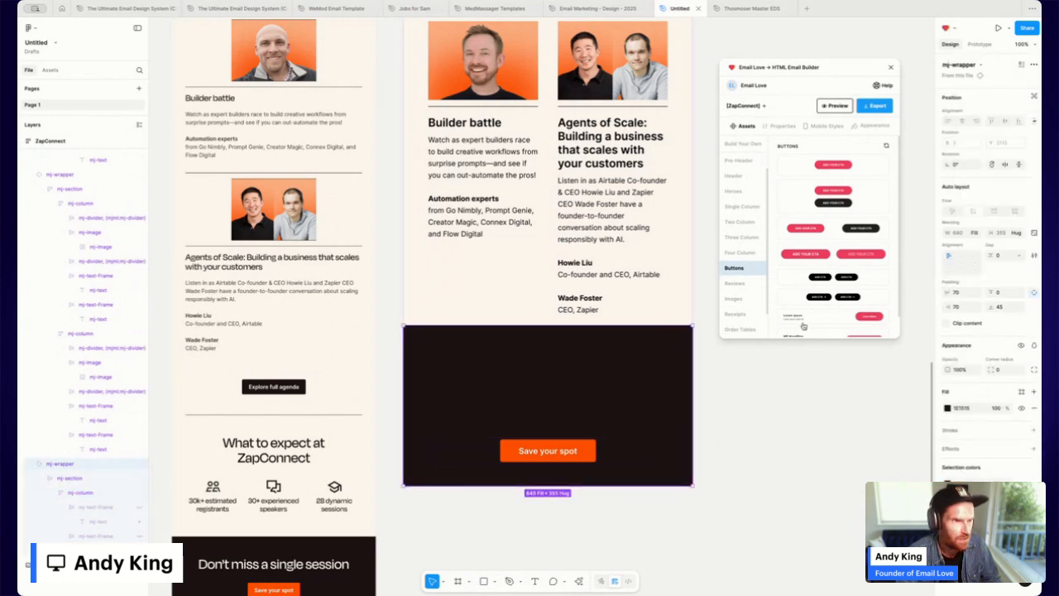
left_click(1033, 65)
left_click(960, 102)
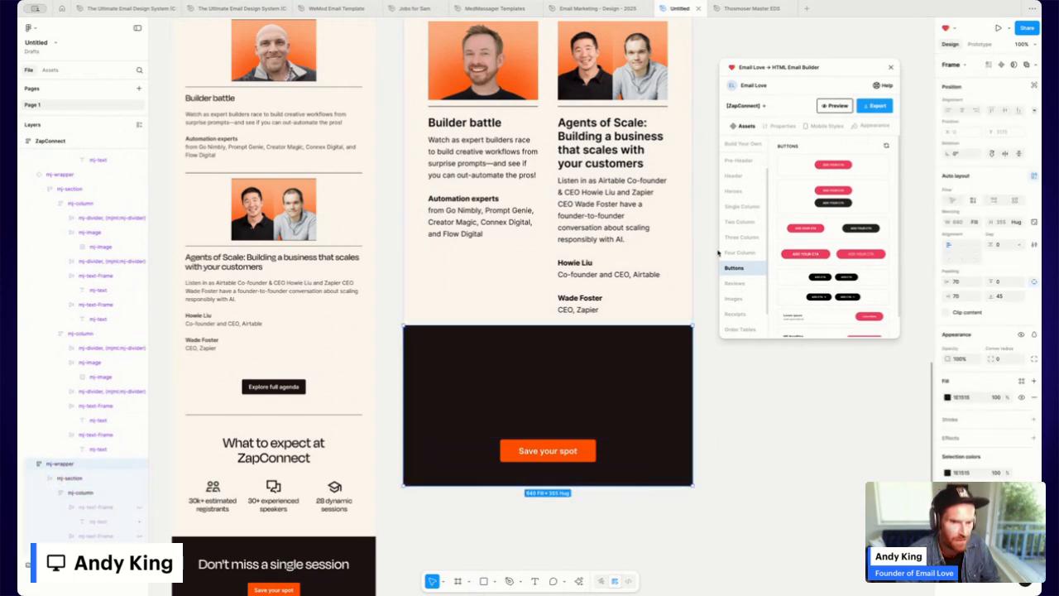
Delete the leftover text frames and the empty inner frame above the button.
left_click(87, 508)
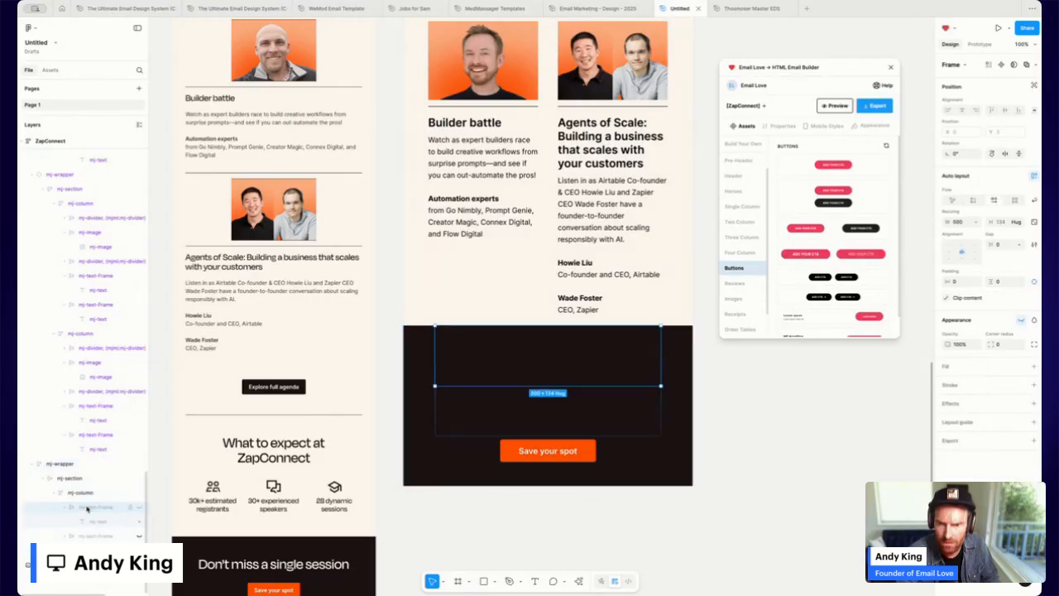
key("Delete")
left_click(85, 509)
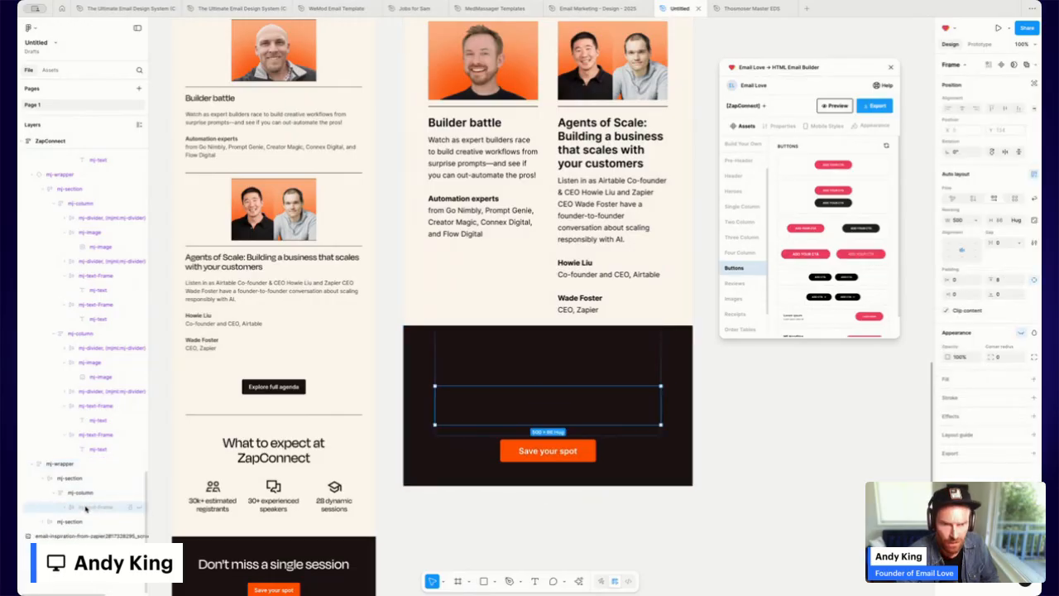
key("Delete")
left_click(551, 378)
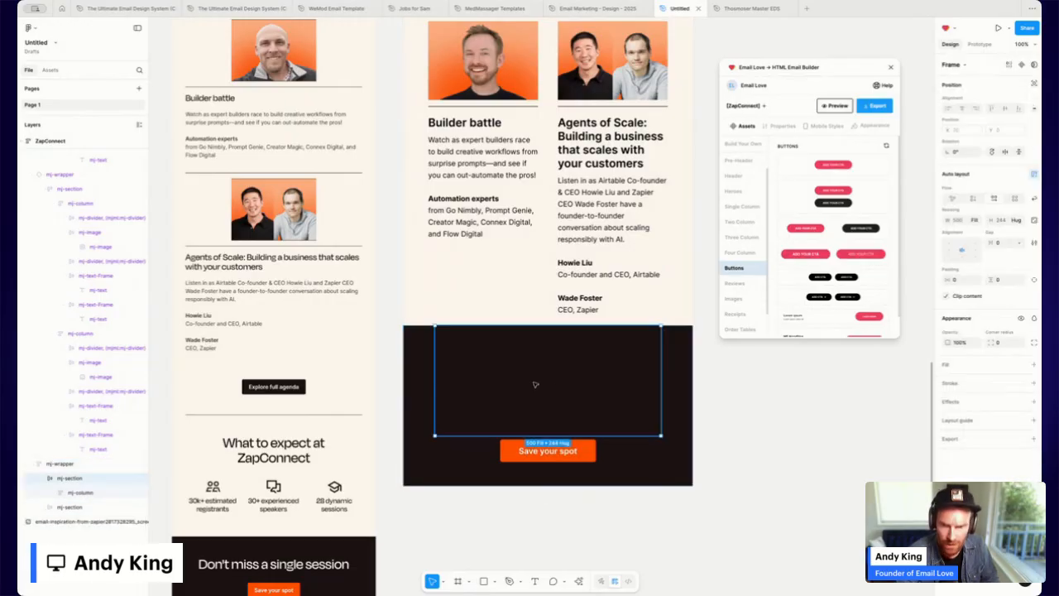
key("Delete")
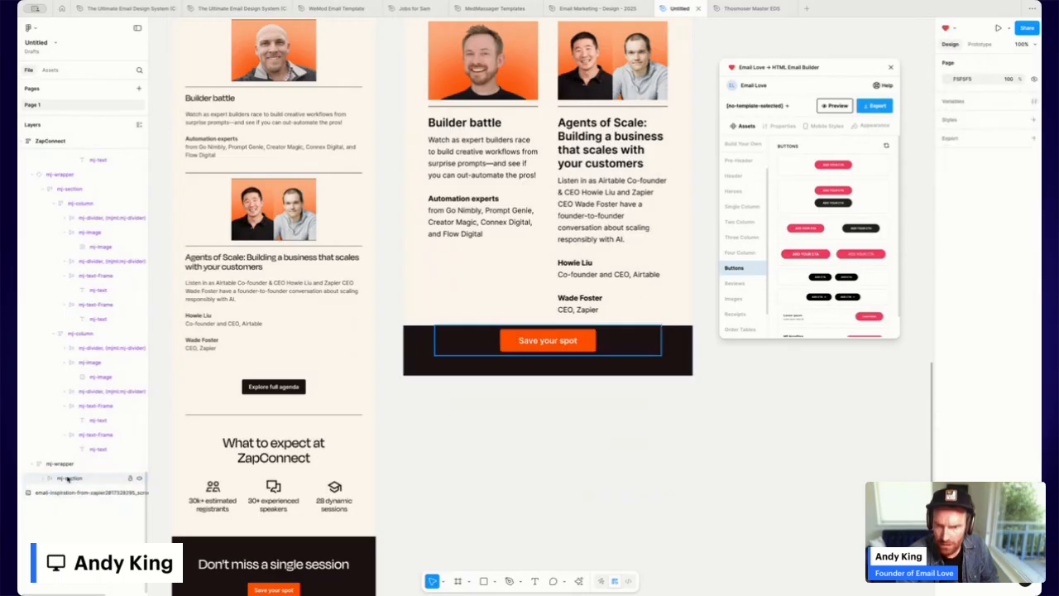
left_click(675, 364)
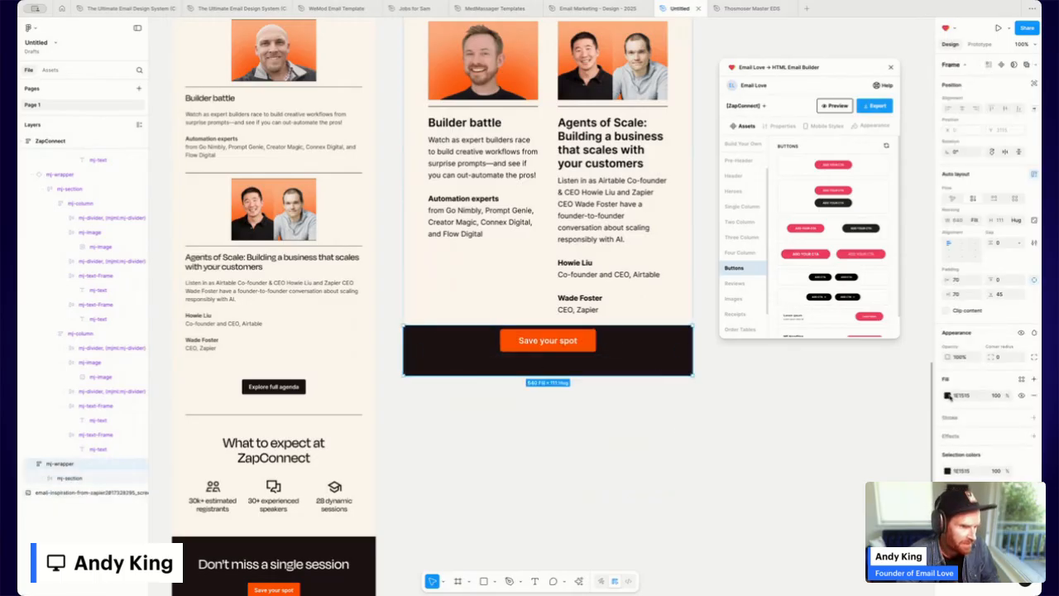
Give the button band 25 px top padding and a cream FFF8EE fill.
scroll(621, 259, "up", 15)
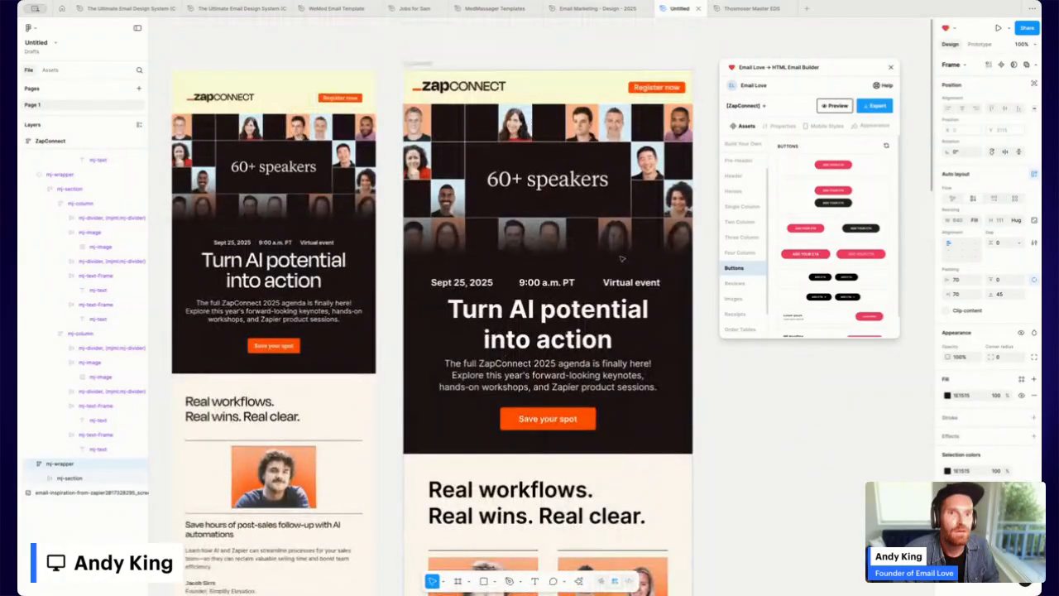
scroll(621, 259, "down", 15)
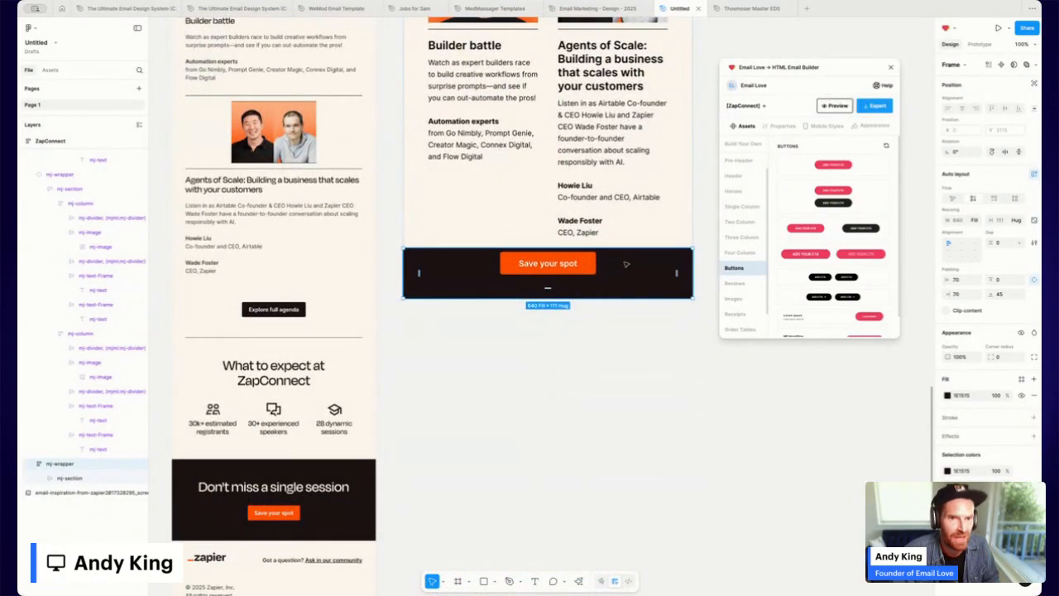
left_click(1010, 282)
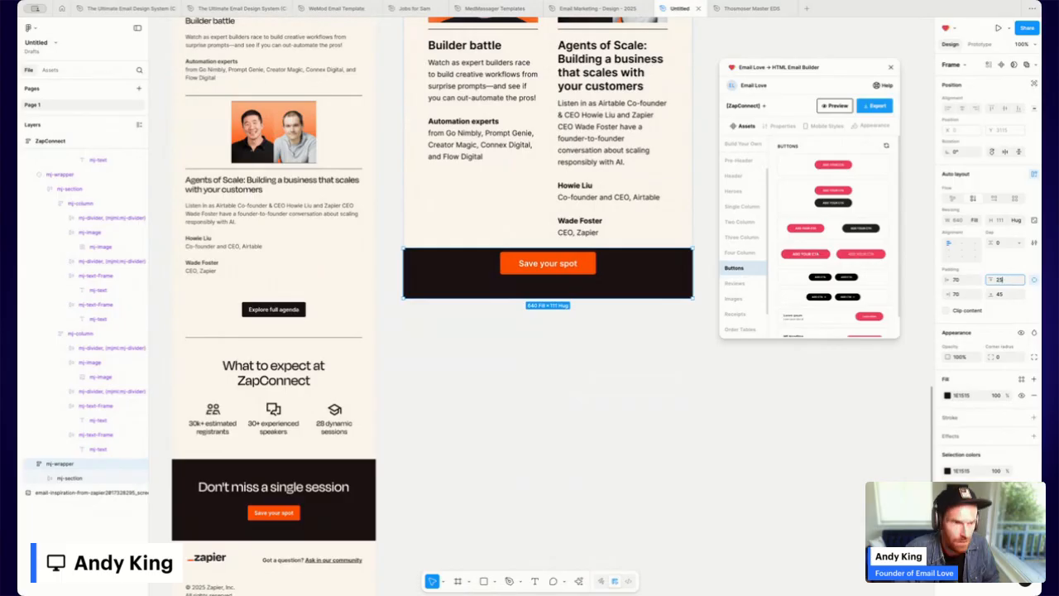
key("Return")
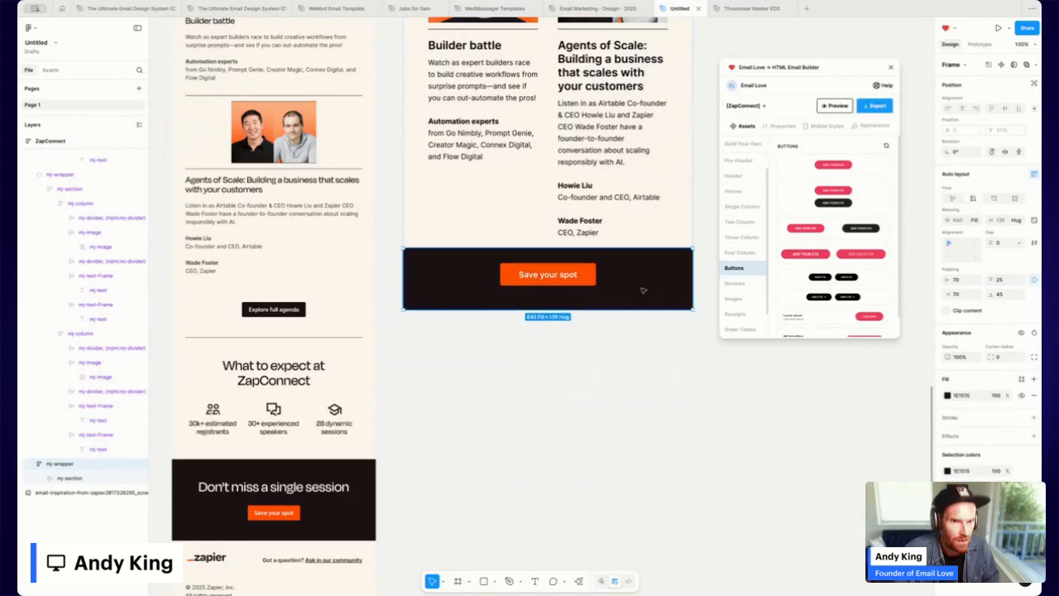
left_click(948, 395)
left_click(848, 580)
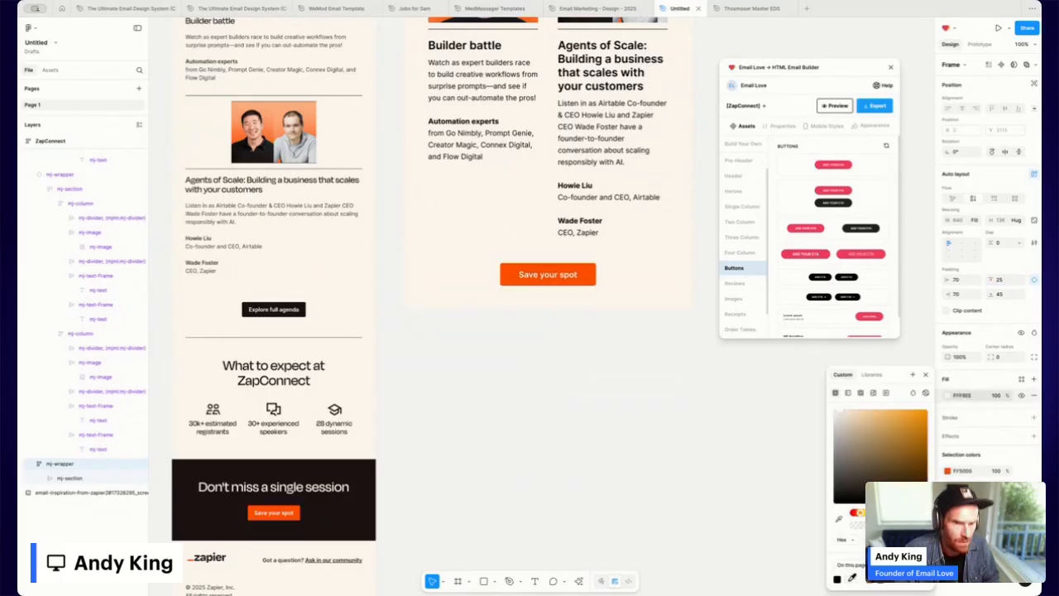
left_click(571, 277)
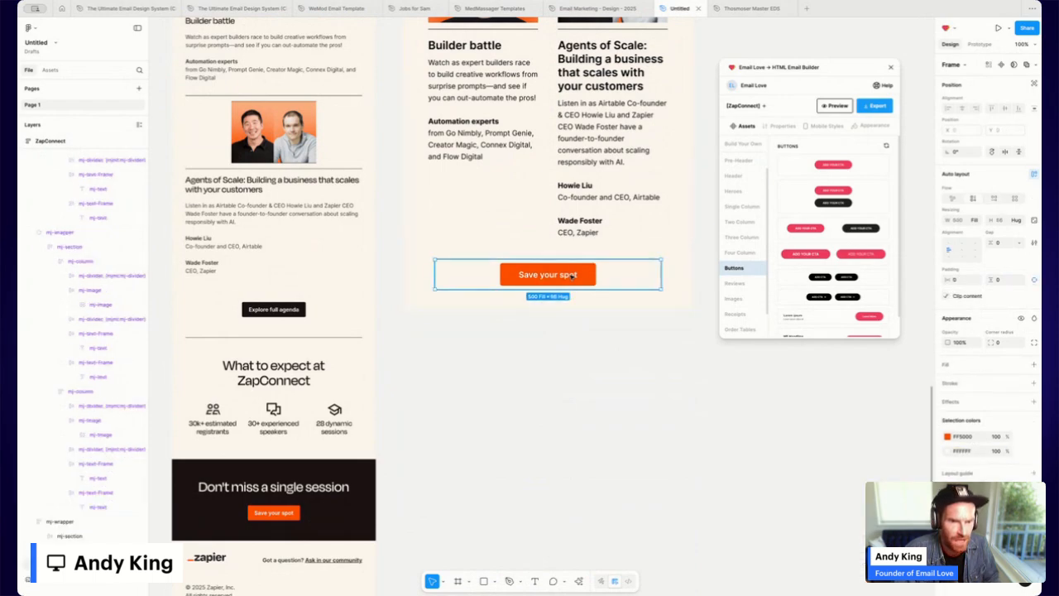
Change the orange Save your spot button's fill to black.
double_click(586, 273)
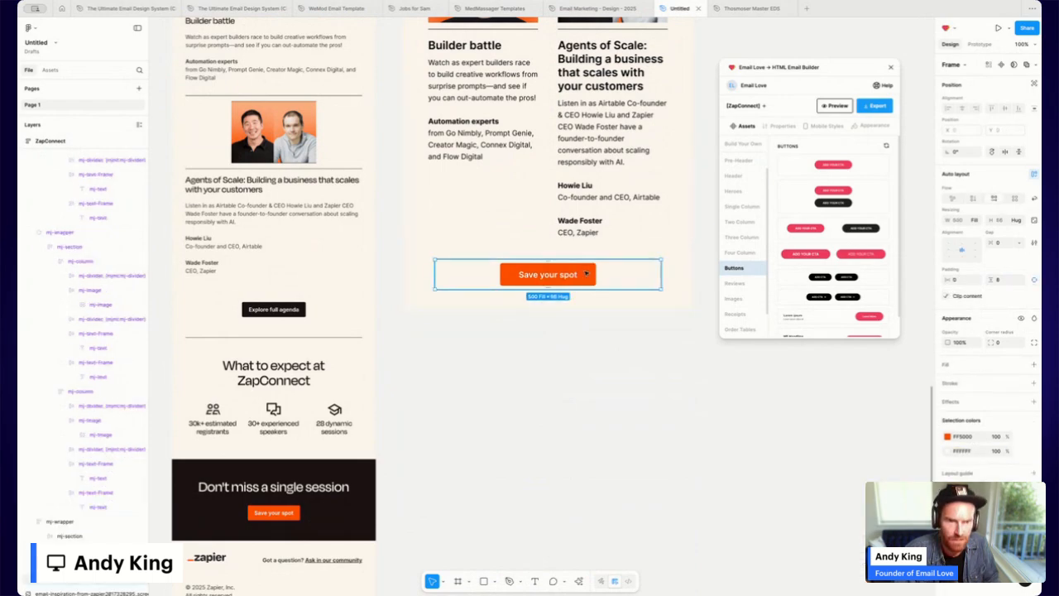
double_click(590, 274)
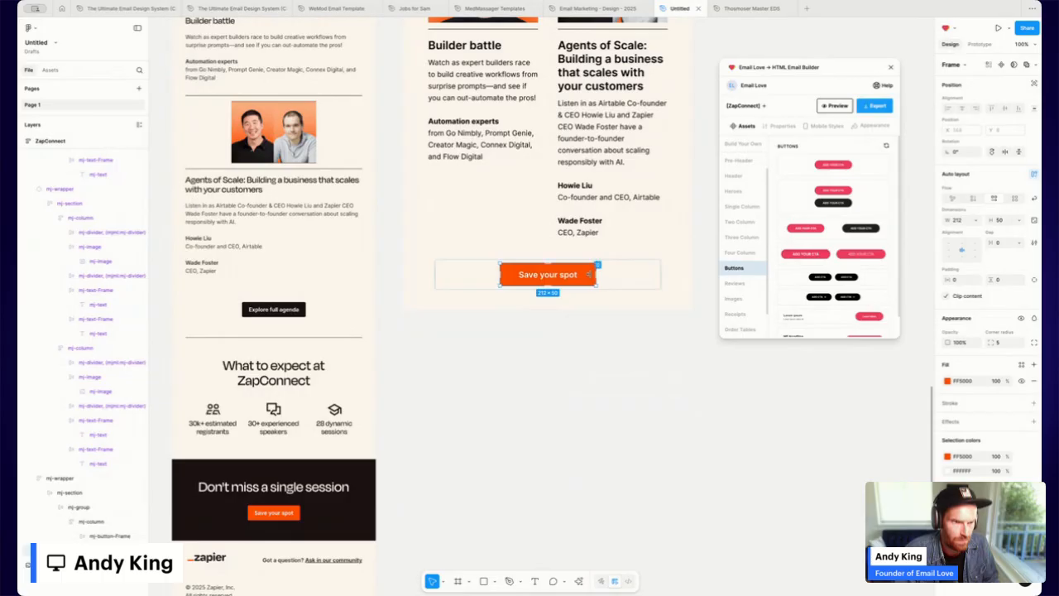
left_click(949, 382)
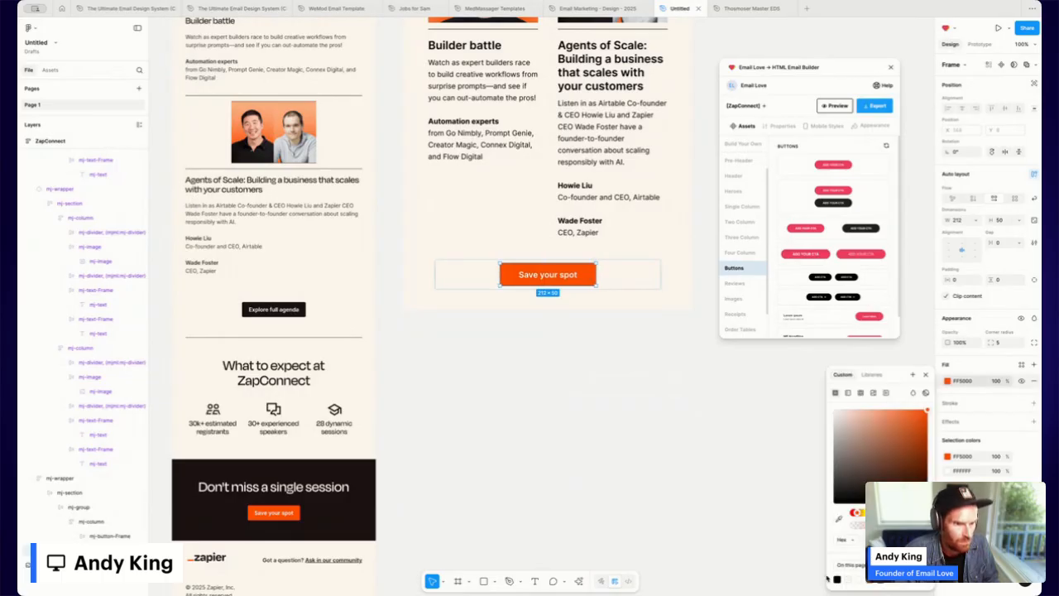
left_click(839, 577)
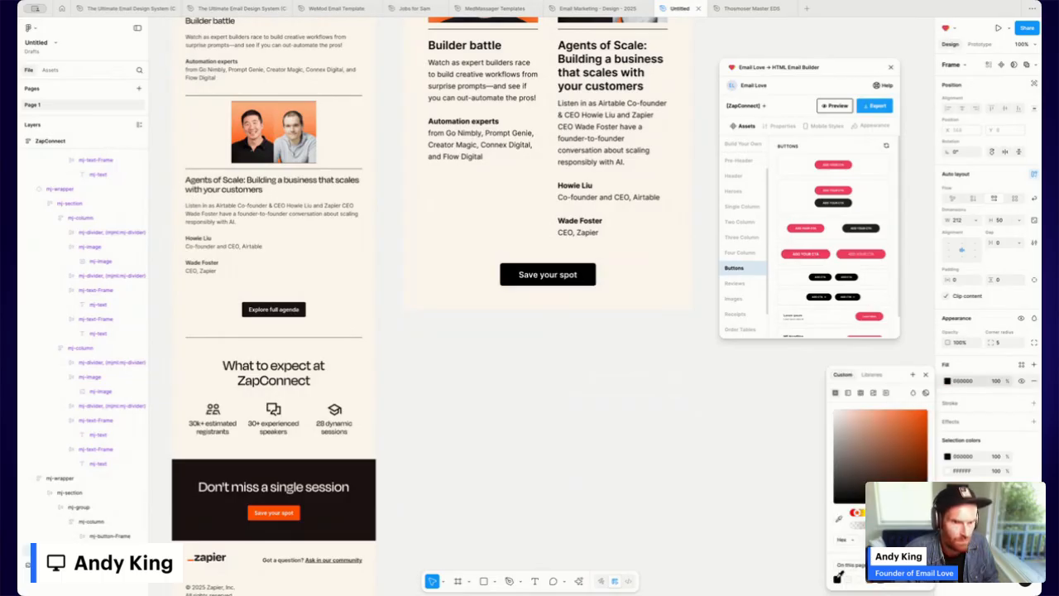
Relabel the button 'Explore full agenda' and select its containing frame.
double_click(543, 276)
double_click(546, 274)
type("Ex")
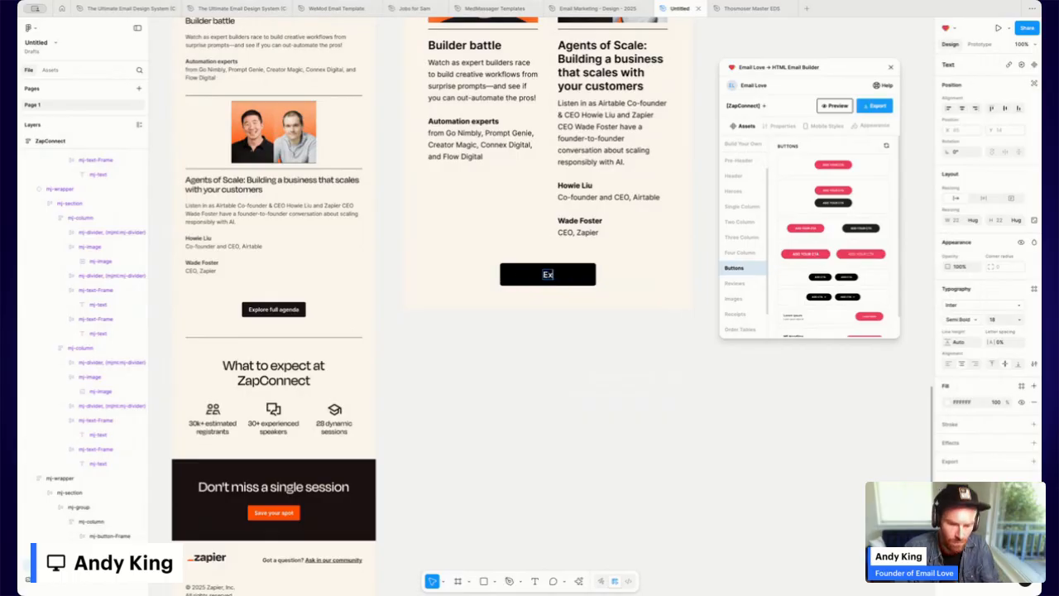
type("plore full age")
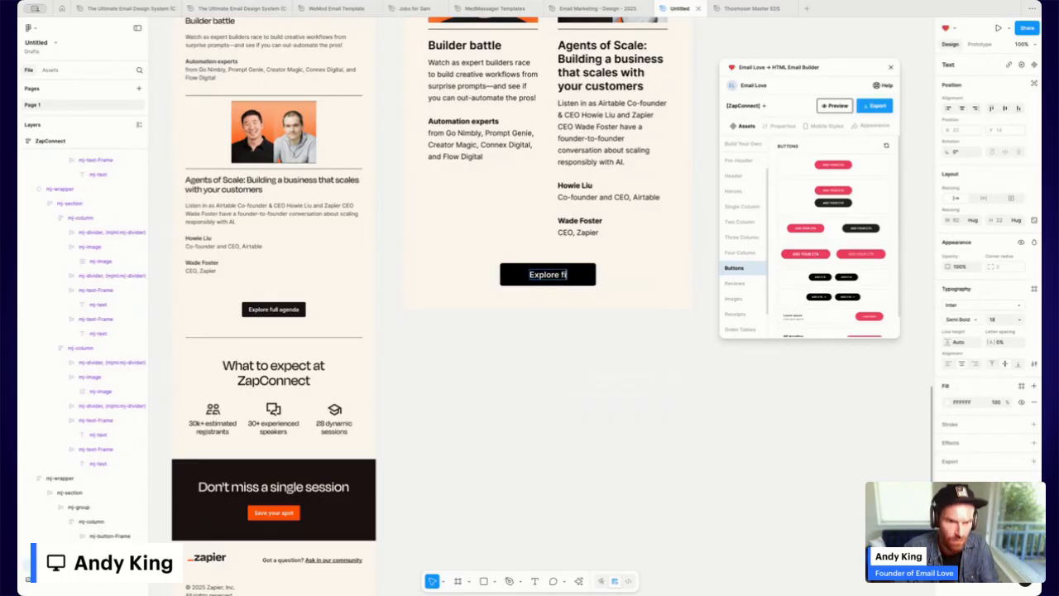
type("nda")
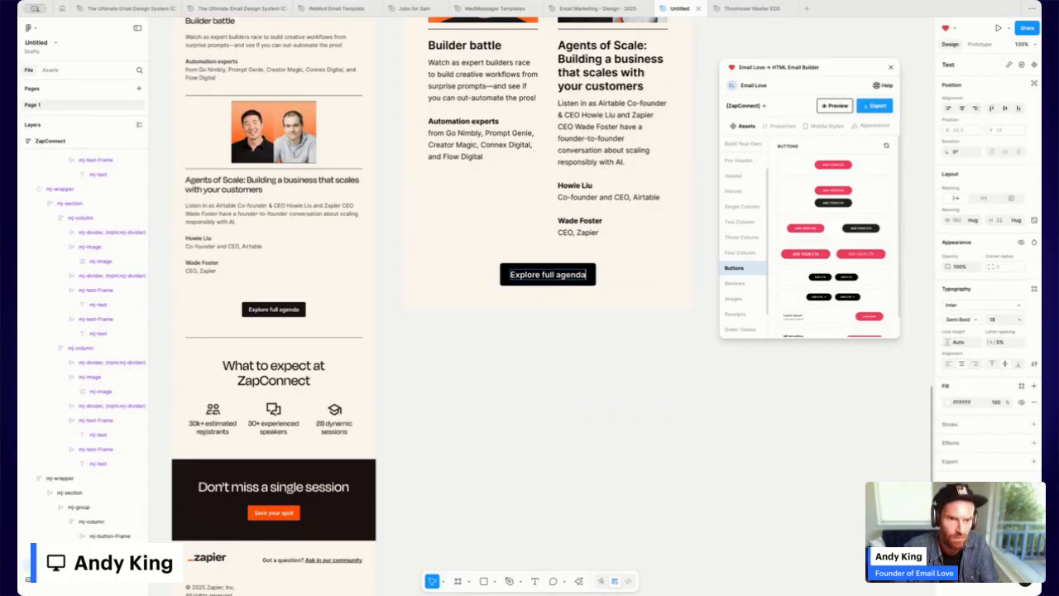
key("Escape")
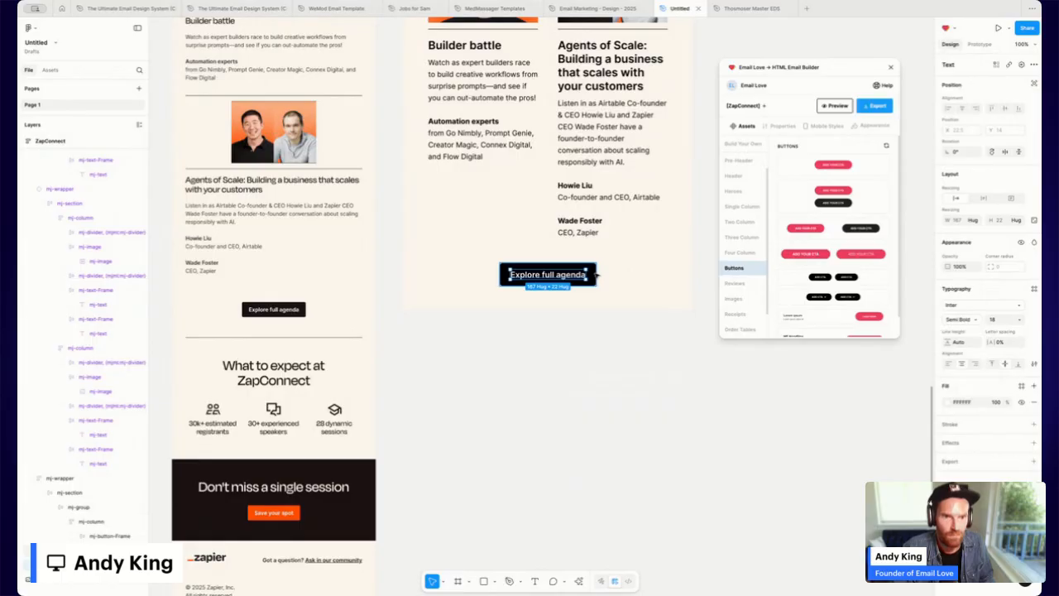
key("Escape")
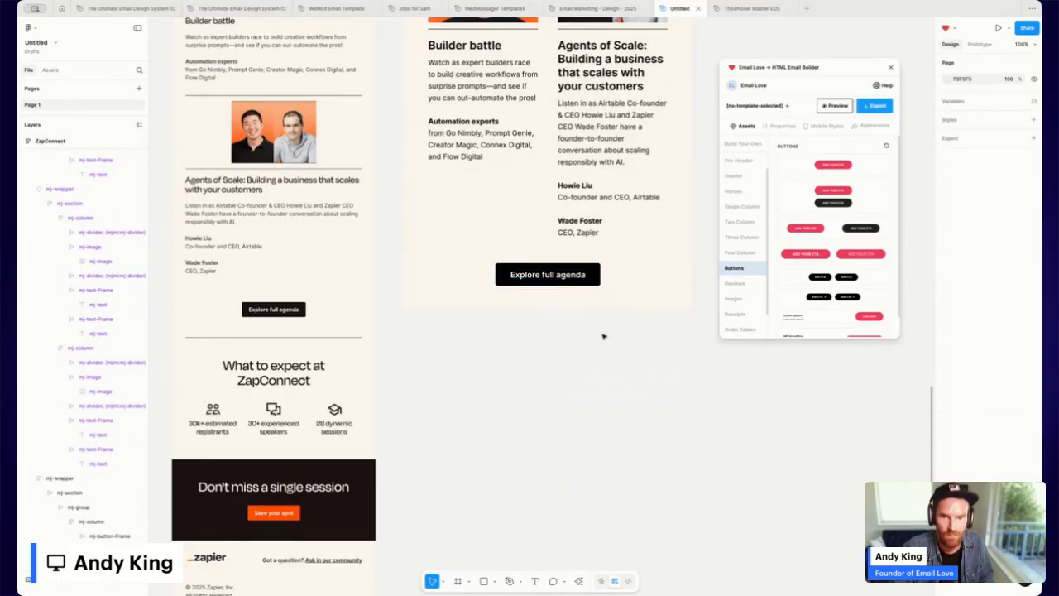
With the ZapConnect email frame selected, choose Email Love's Build Your Own single-column component.
left_click(444, 280)
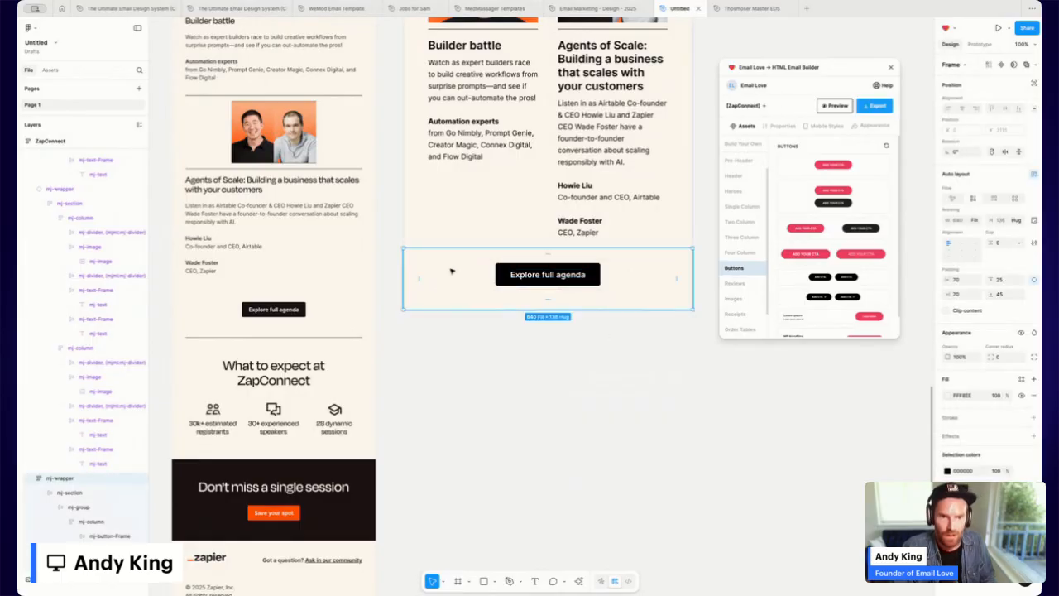
scroll(452, 271, "up", 15)
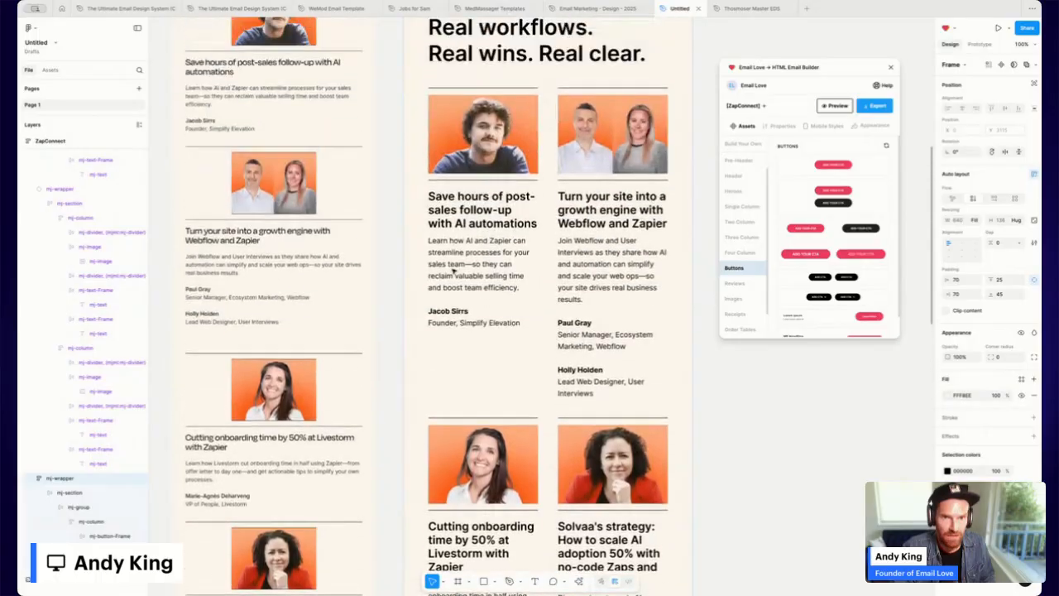
scroll(453, 270, "up", 10)
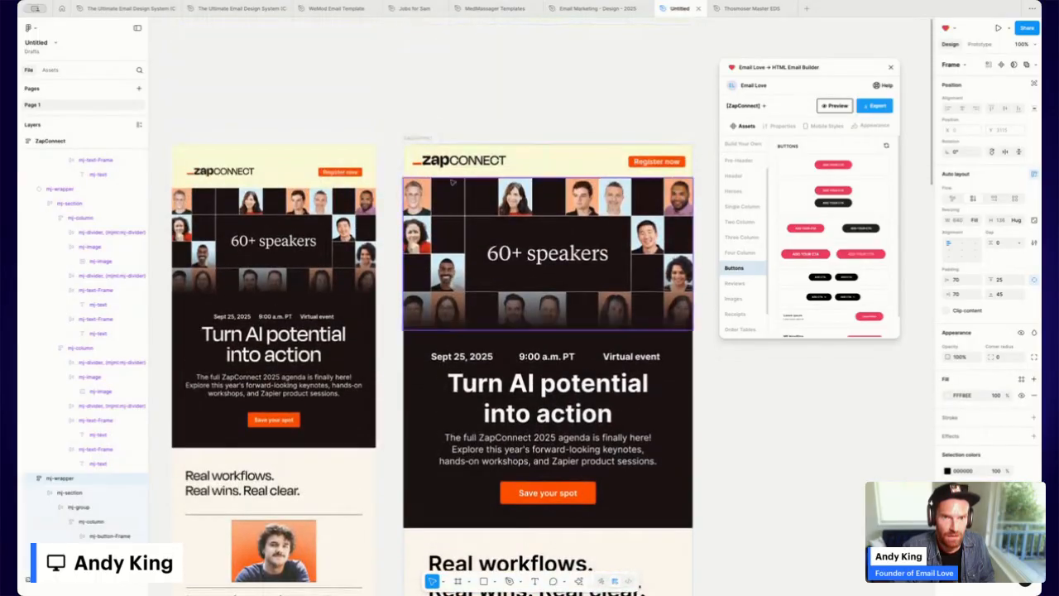
left_click(418, 138)
scroll(532, 404, "down", 20)
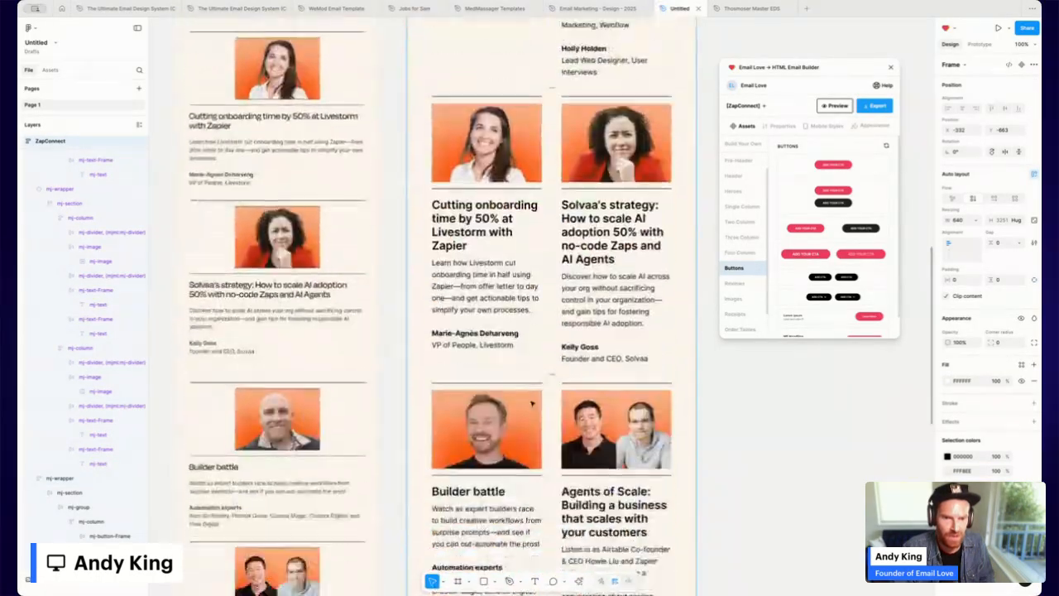
scroll(532, 404, "down", 2)
scroll(730, 190, "up", 2)
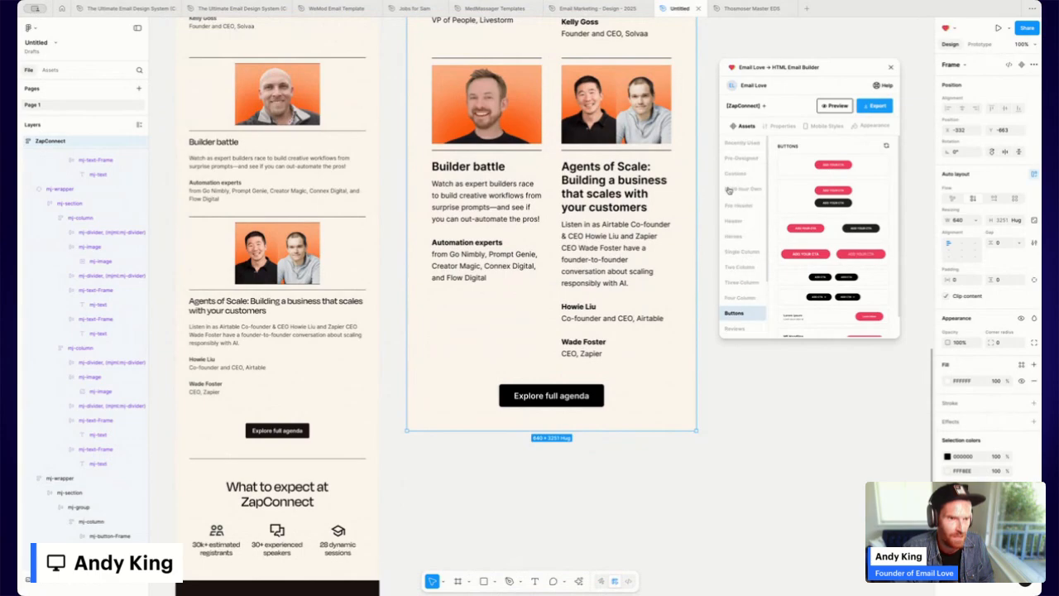
left_click(736, 193)
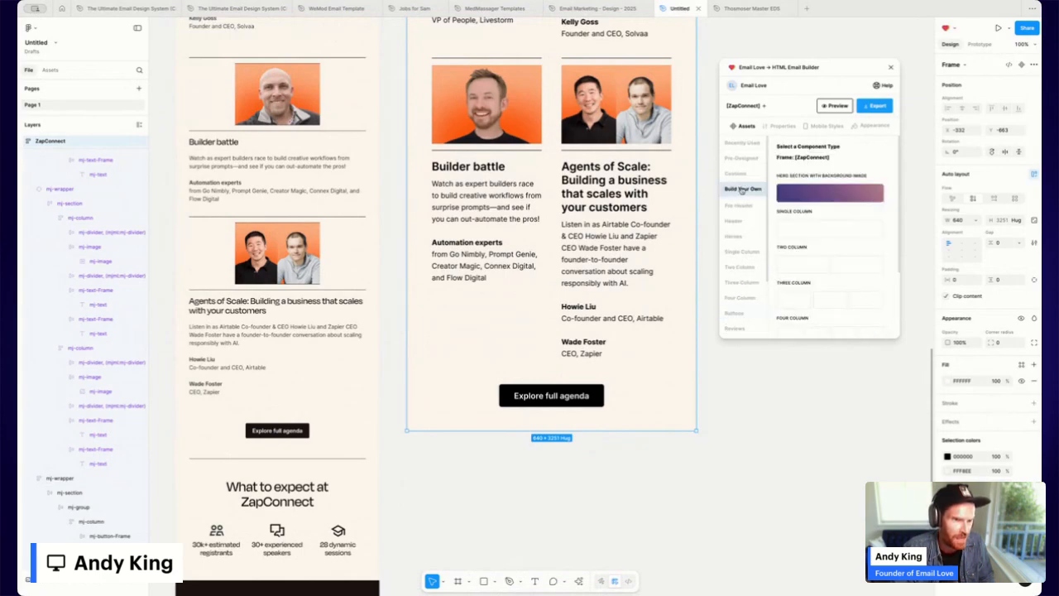
left_click(799, 230)
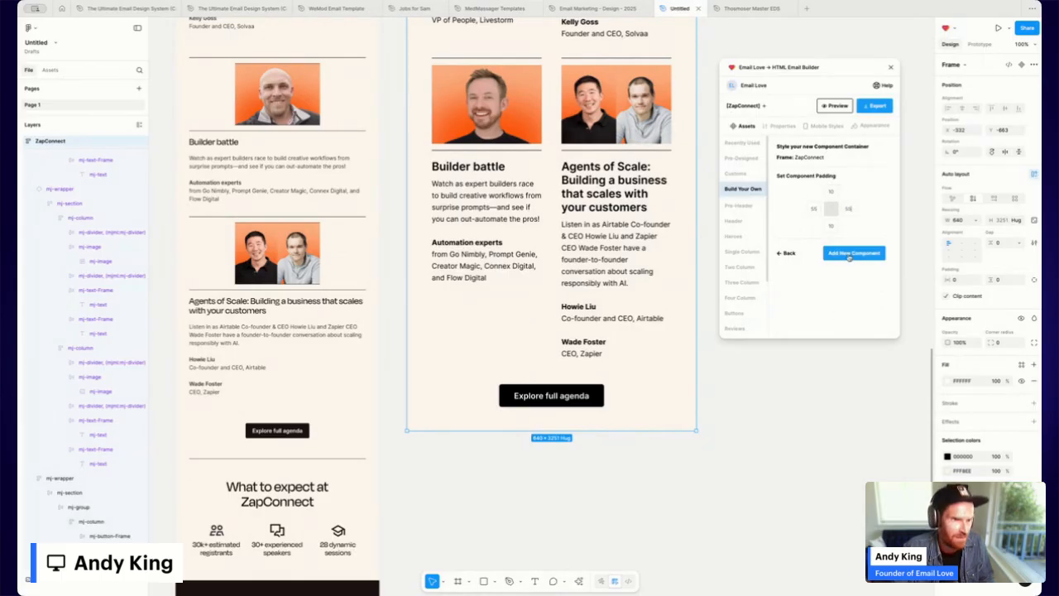
Add a new section to the email and insert a divider line into it.
left_click(849, 255)
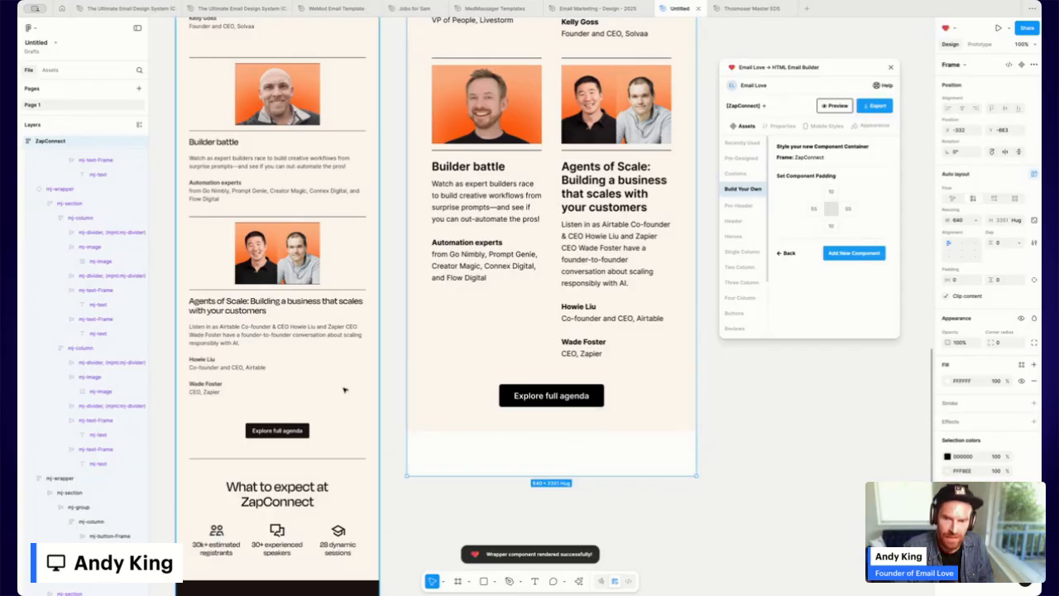
left_click(475, 450)
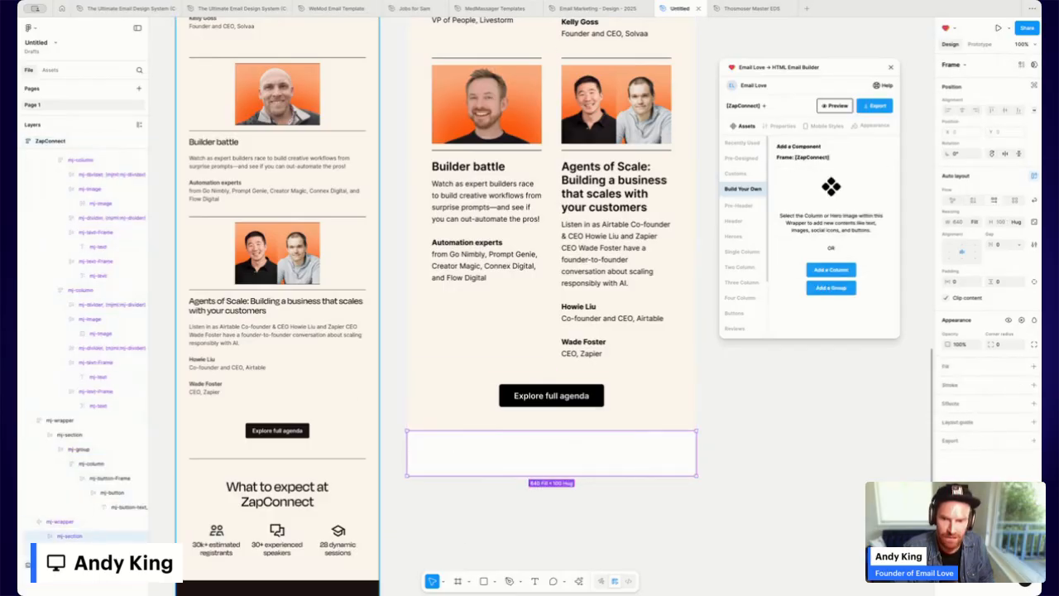
left_click(831, 269)
scroll(856, 259, "down", 3)
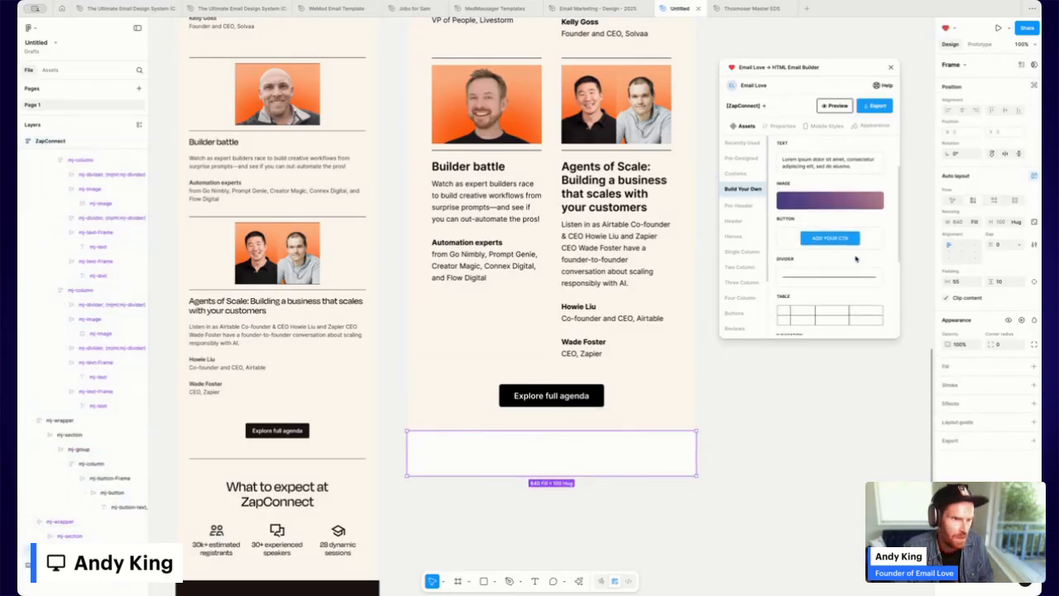
scroll(855, 259, "up", 1)
left_click(839, 219)
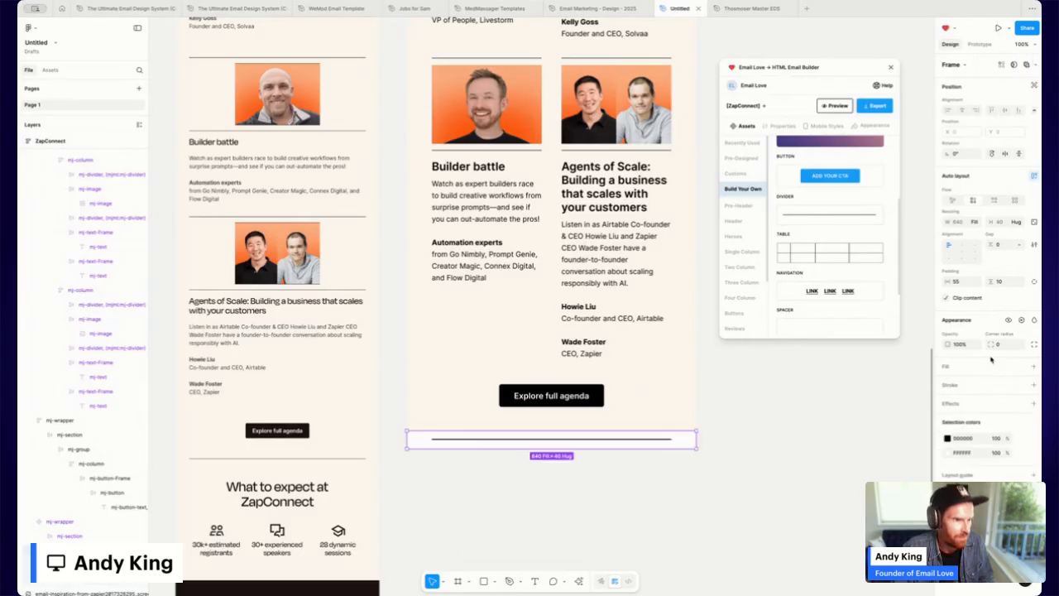
scroll(692, 440, "left", 1)
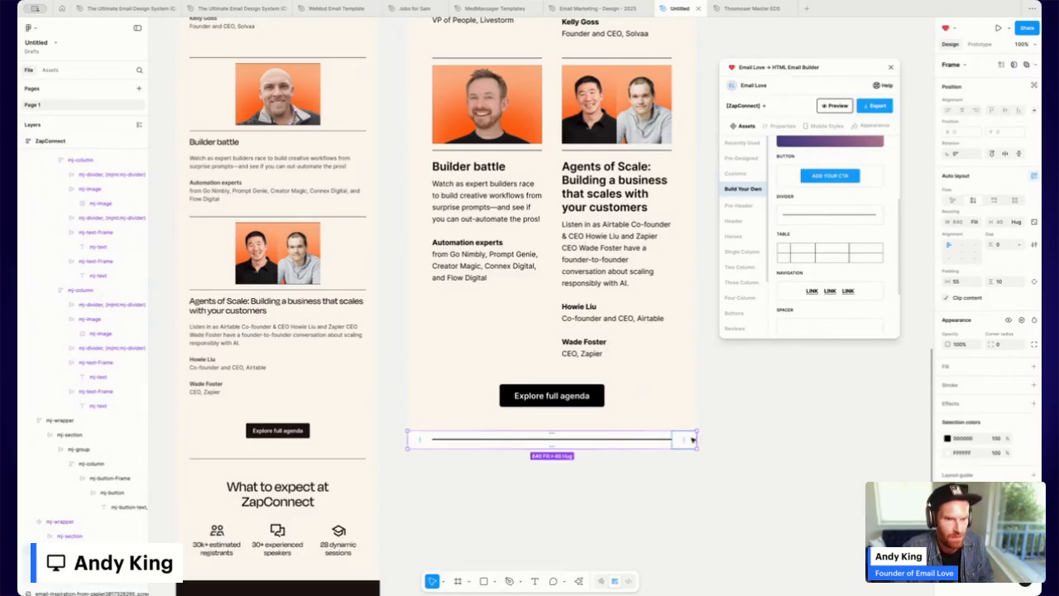
left_click(690, 439)
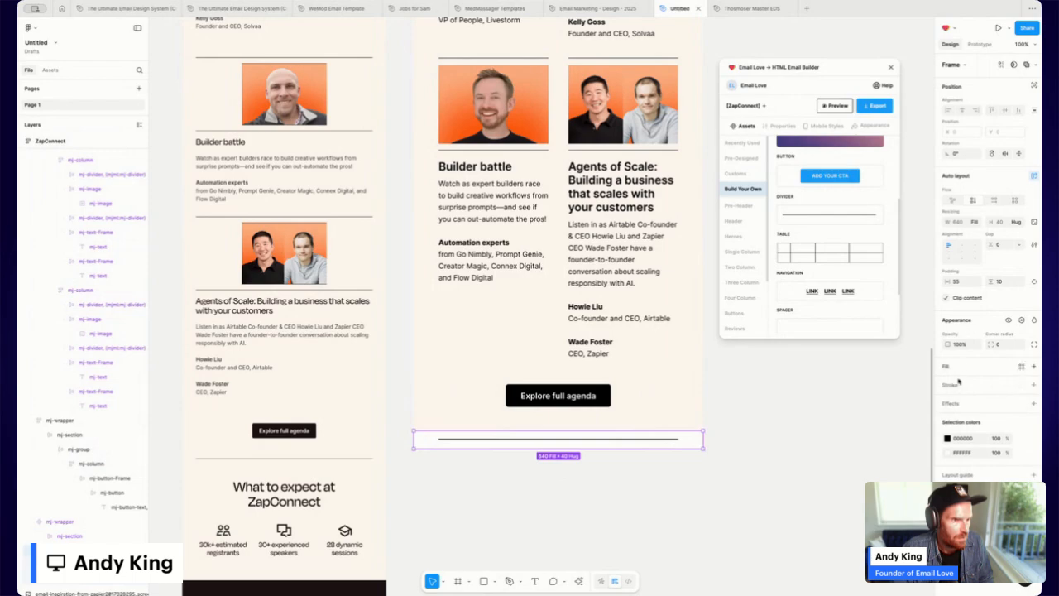
Give the divider's mj-wrapper a cream #FFF8EE background fill.
left_click(62, 521)
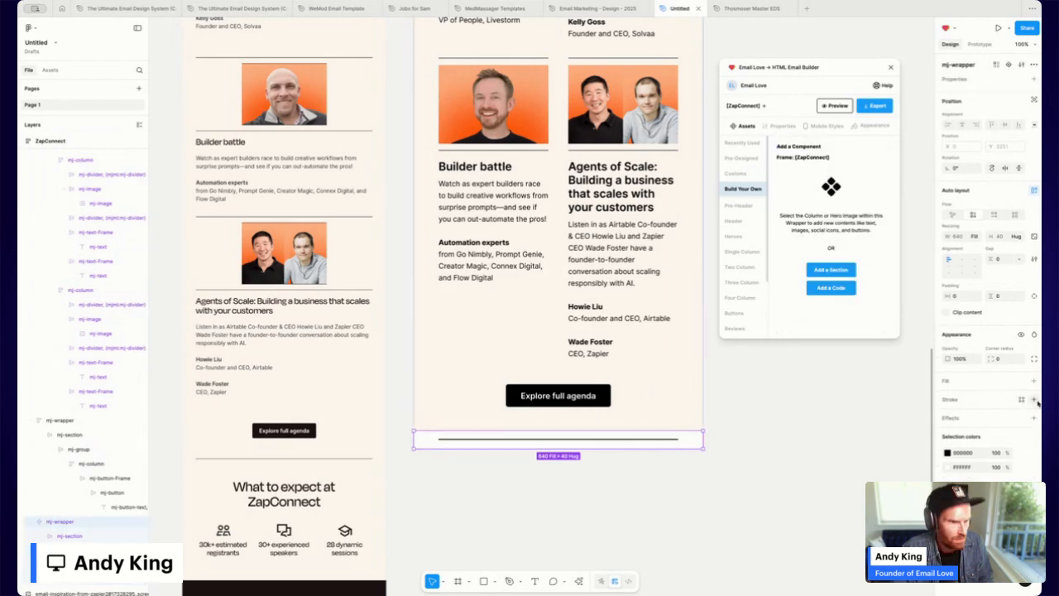
left_click(70, 535)
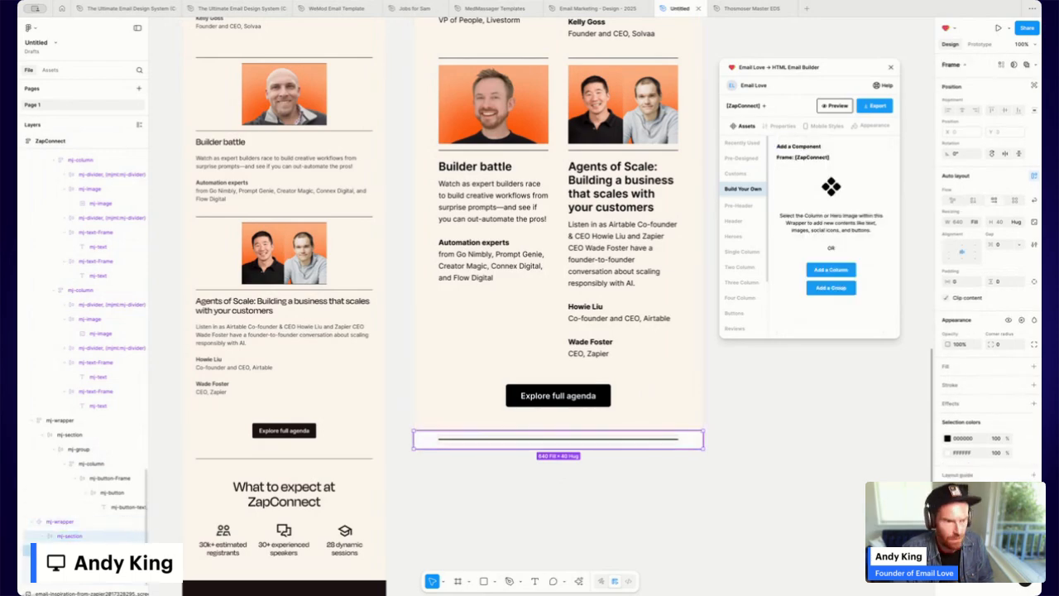
left_click(78, 542)
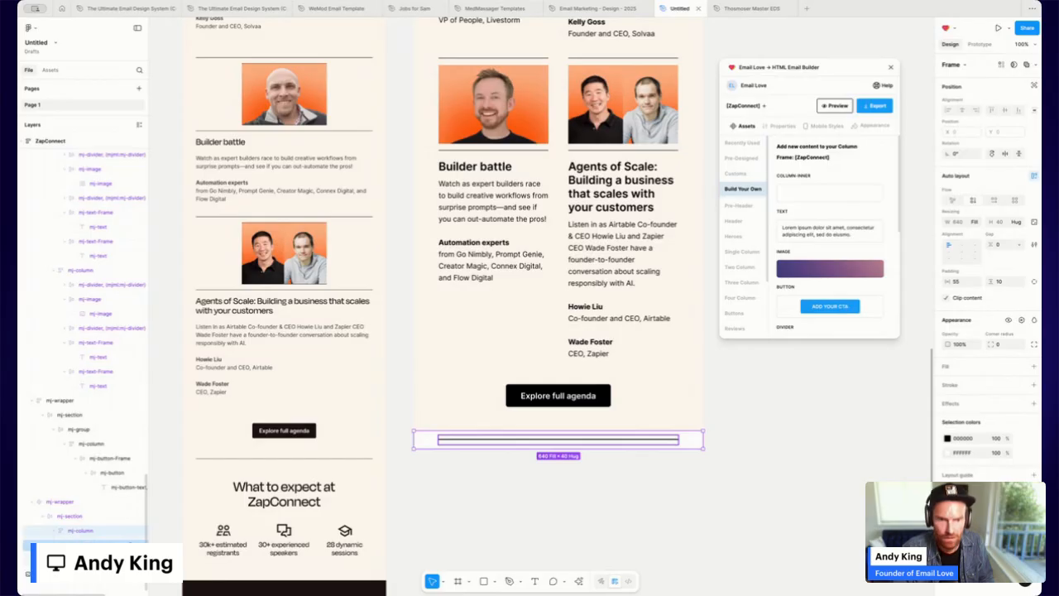
left_click(81, 545)
left_click(71, 502)
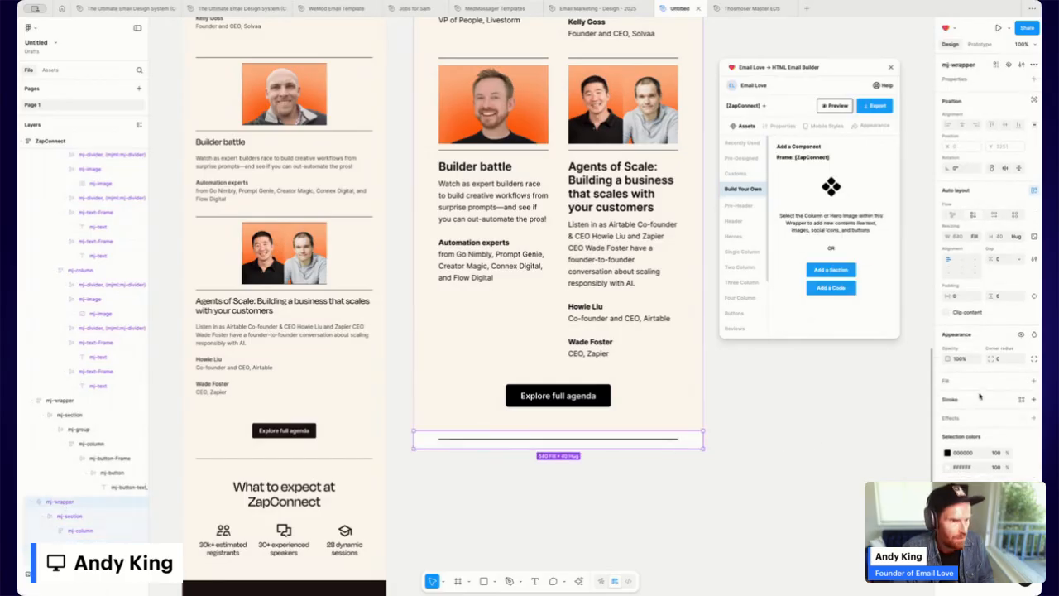
left_click(1034, 380)
left_click(948, 399)
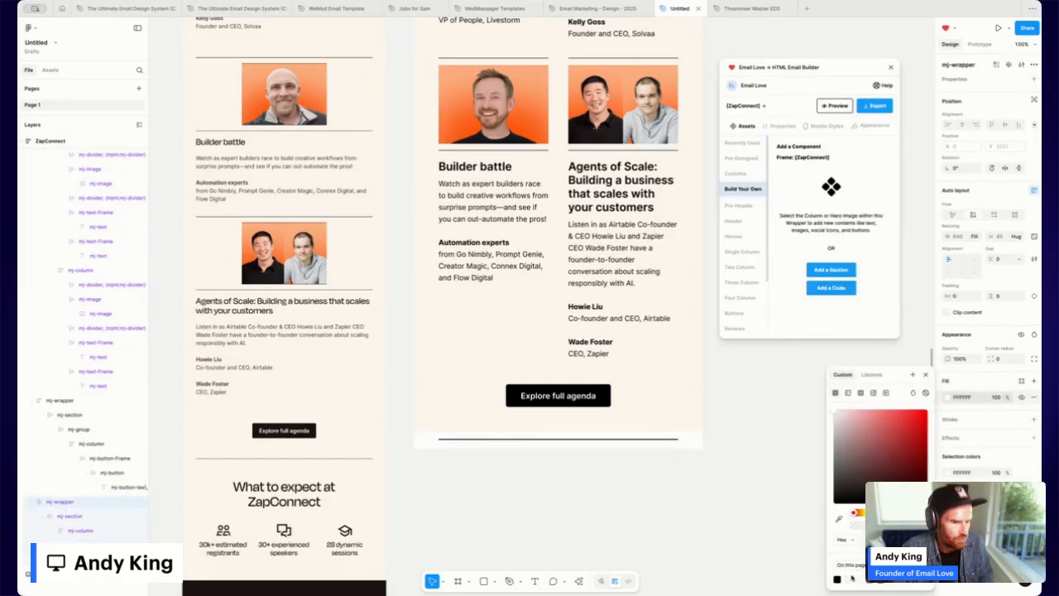
left_click(853, 579)
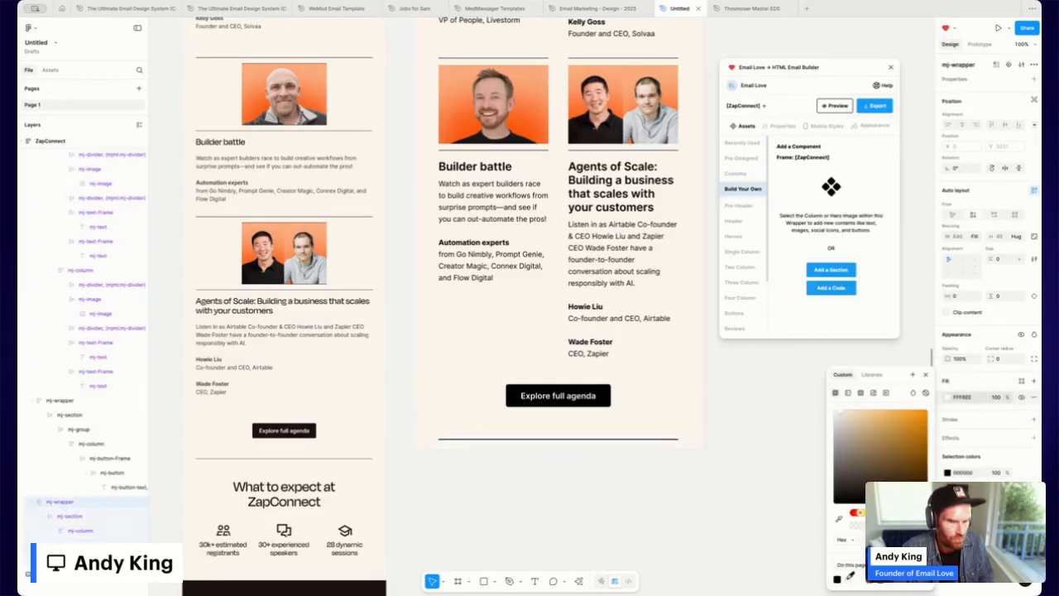
left_click(584, 439)
Stretch the divider line across the column and fill its frame with FFF8EE.
left_click(585, 441)
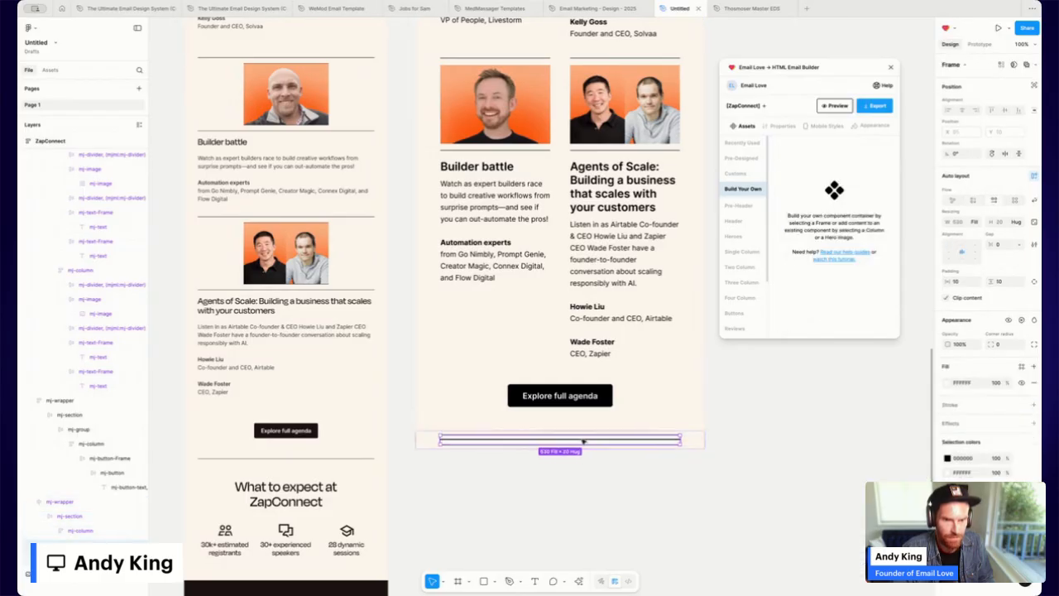
left_click(584, 442)
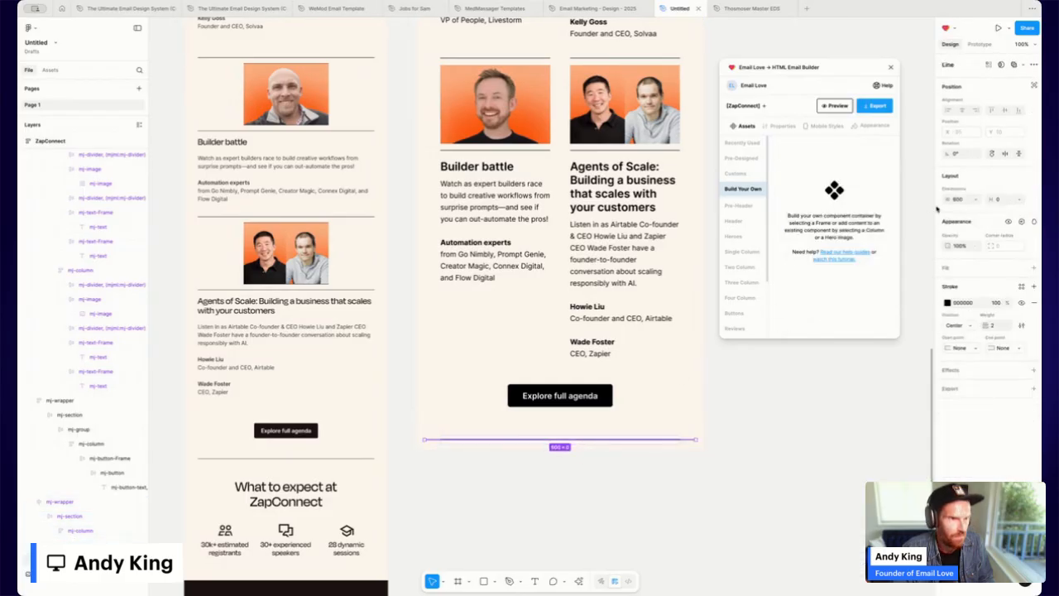
left_click(978, 201)
left_click(985, 209)
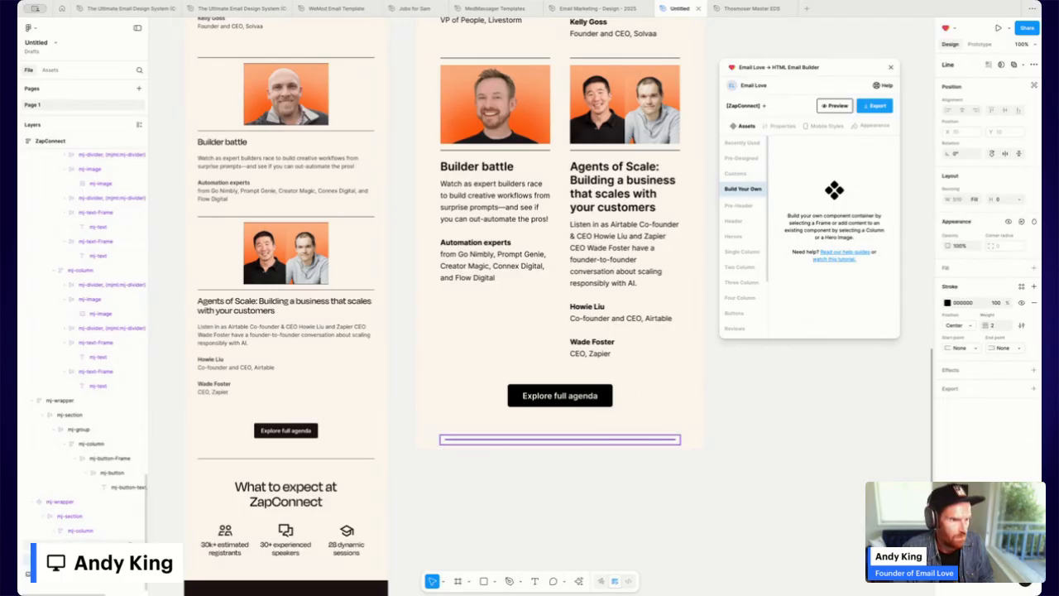
key("Escape")
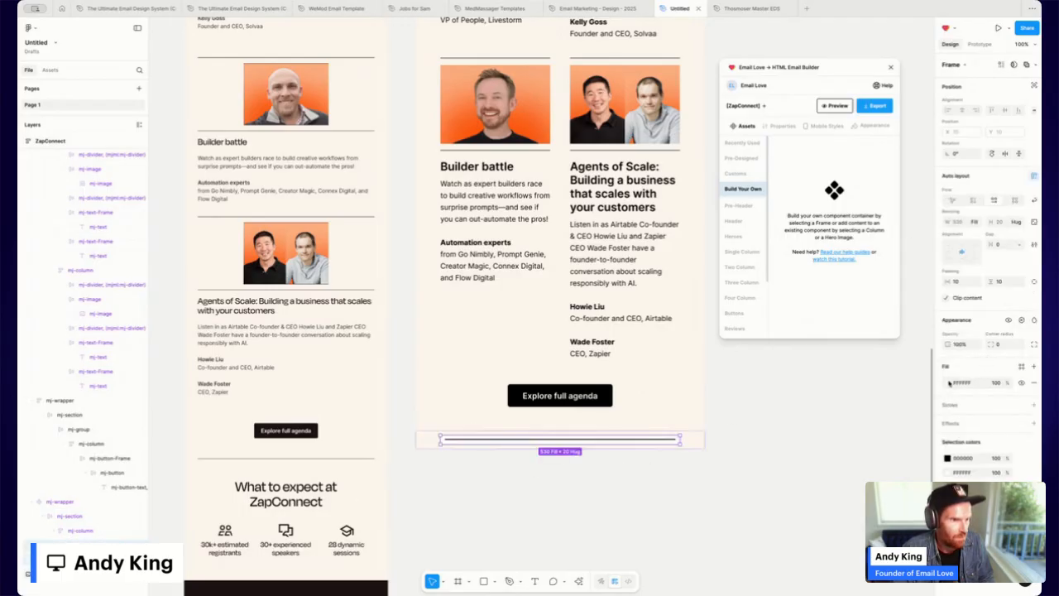
left_click(949, 383)
left_click(849, 579)
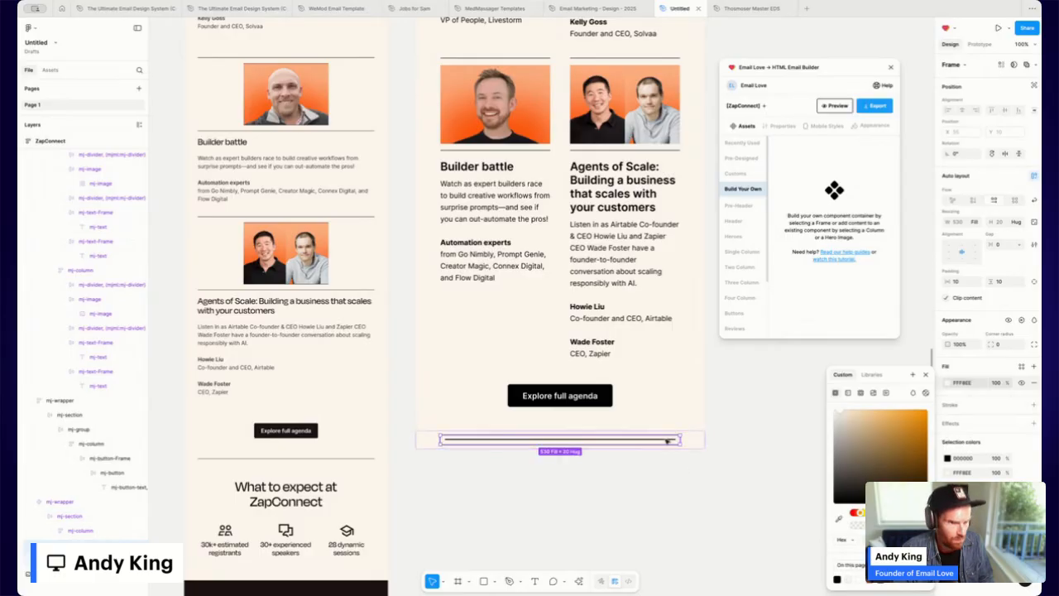
Set the divider line's stroke weight to 1.
left_click(666, 441)
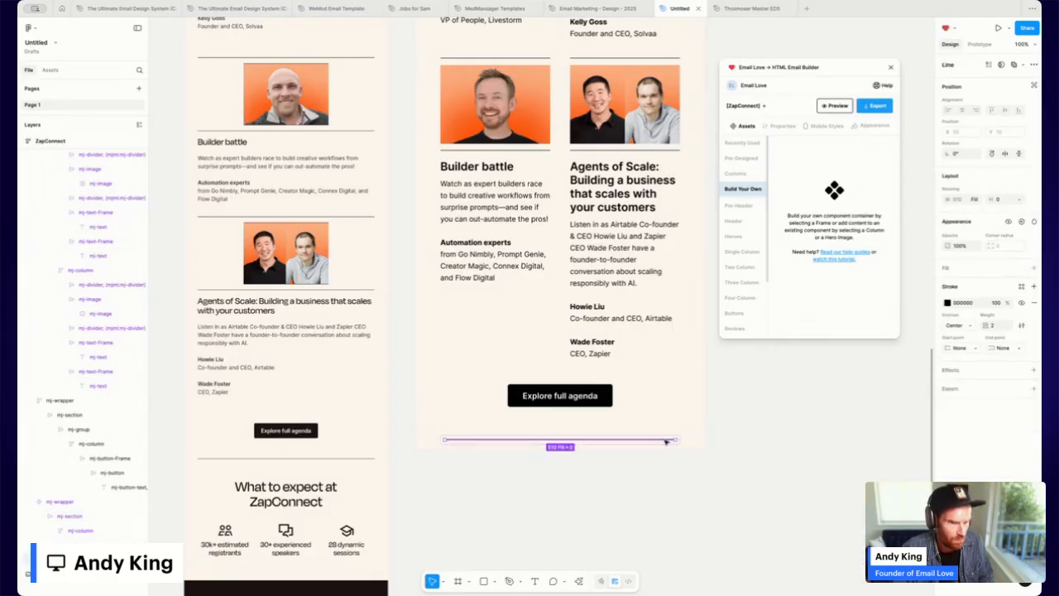
left_click(998, 328)
type("1")
key("Return")
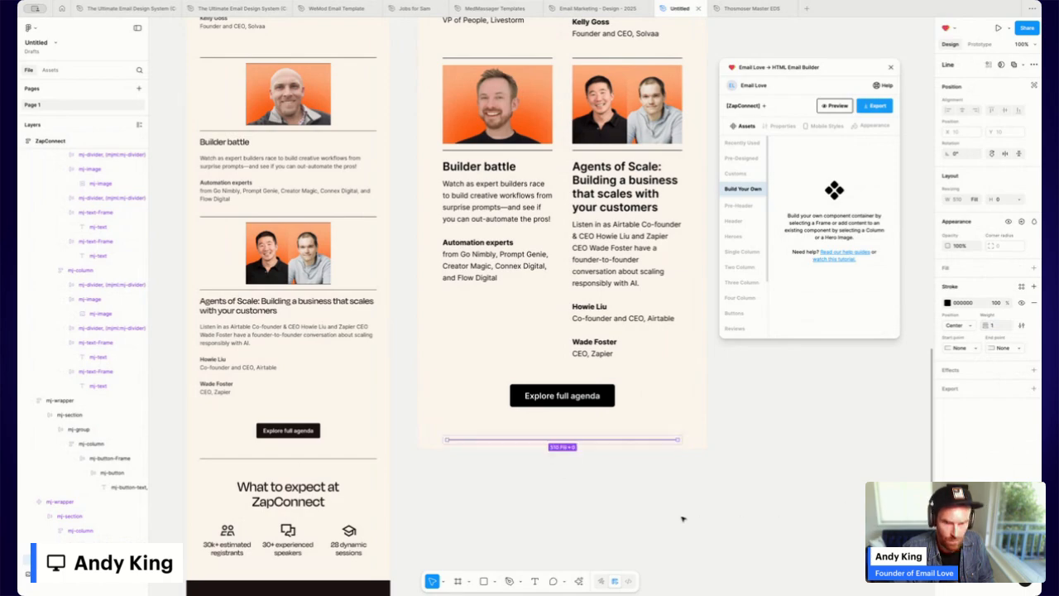
Reduce the agenda button band's bottom padding to 25, trying 20 first.
left_click(612, 427)
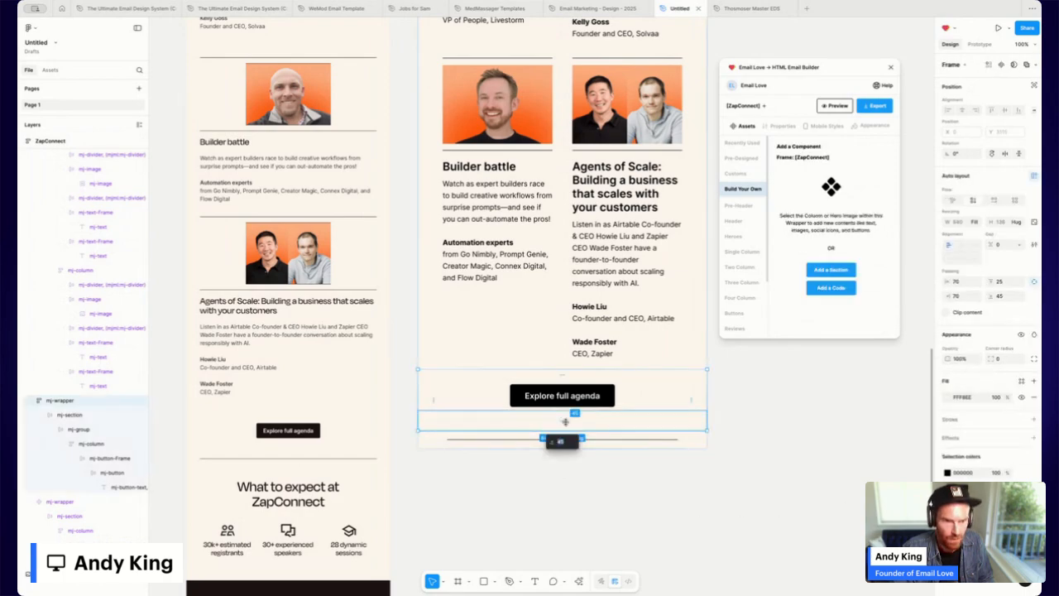
left_click(1005, 296)
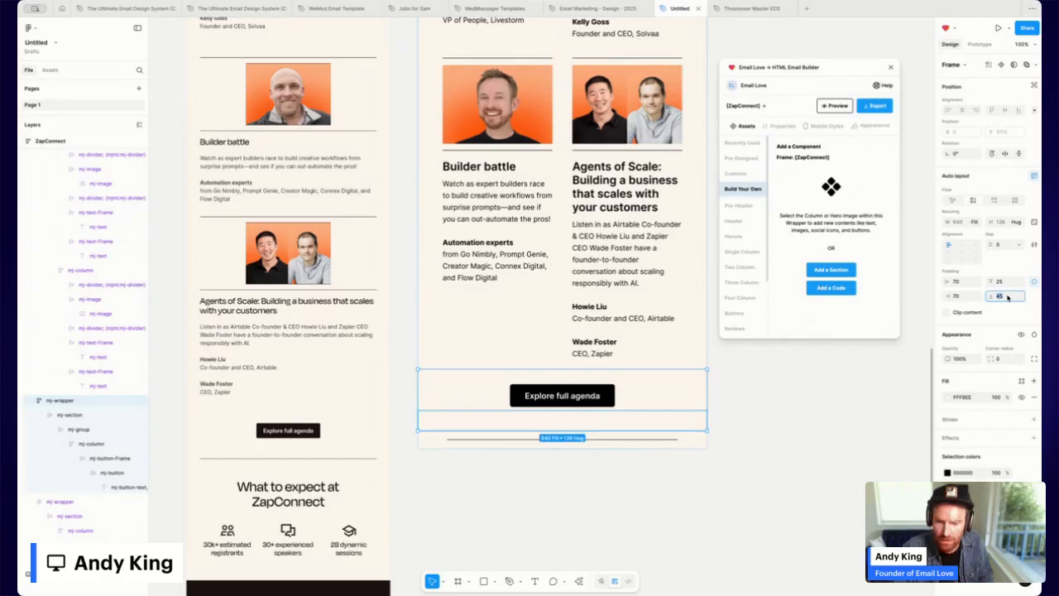
key("Return")
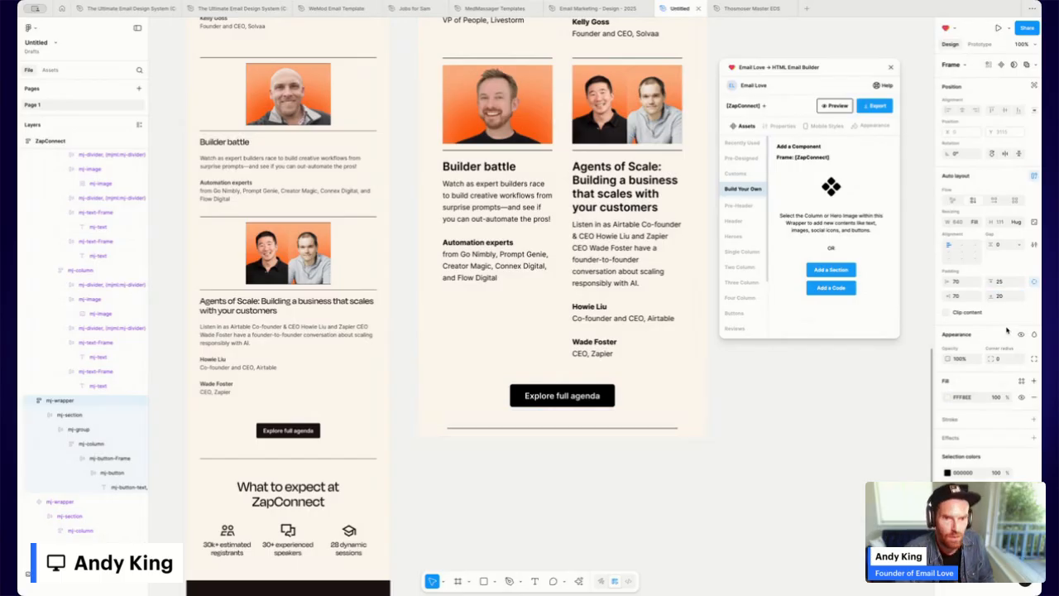
left_click(1002, 296)
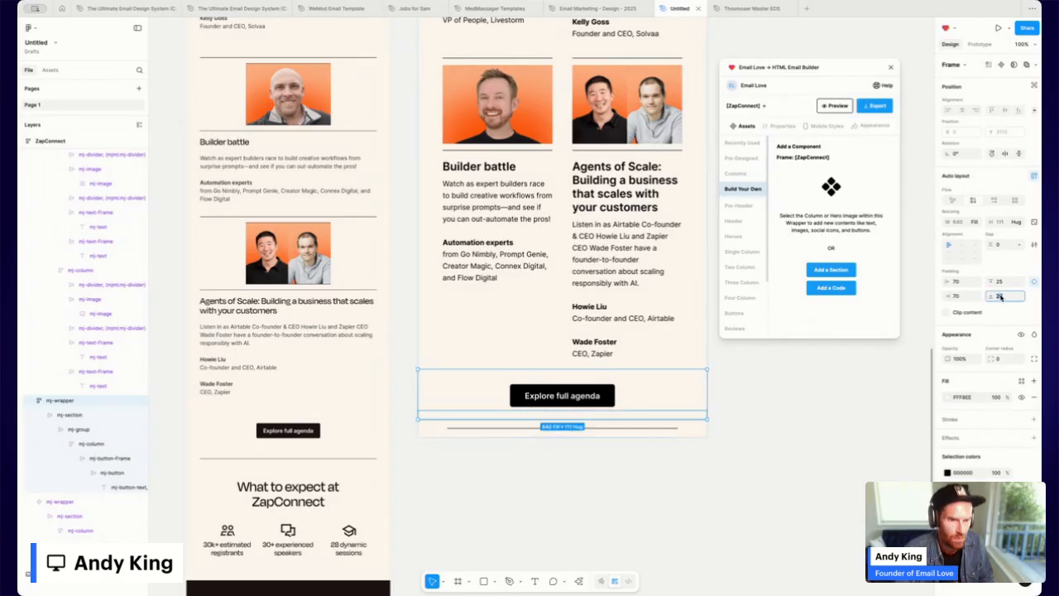
key("Return")
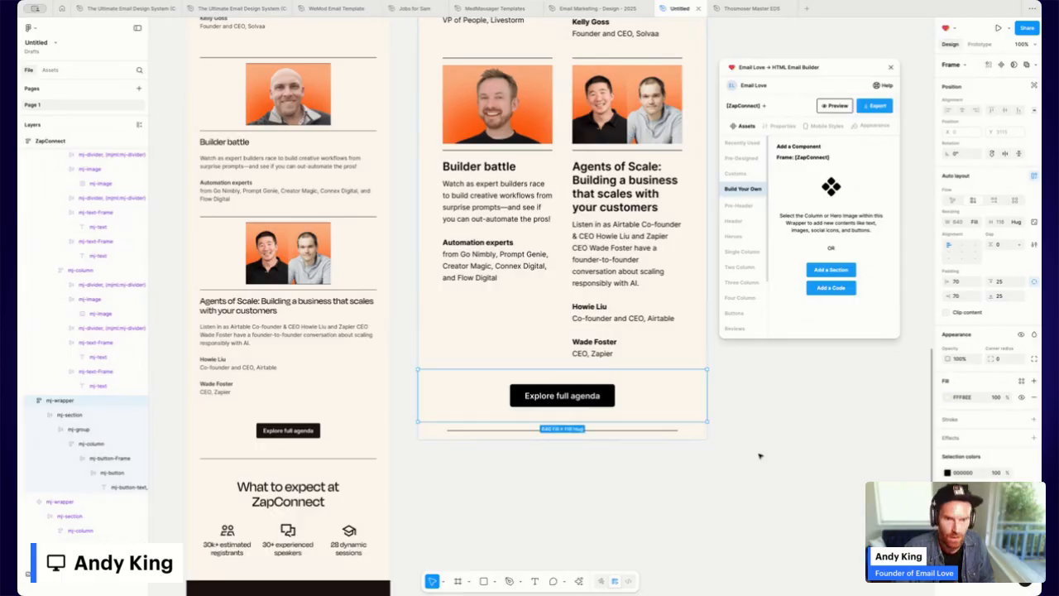
left_click(710, 505)
scroll(714, 497, "down", 1)
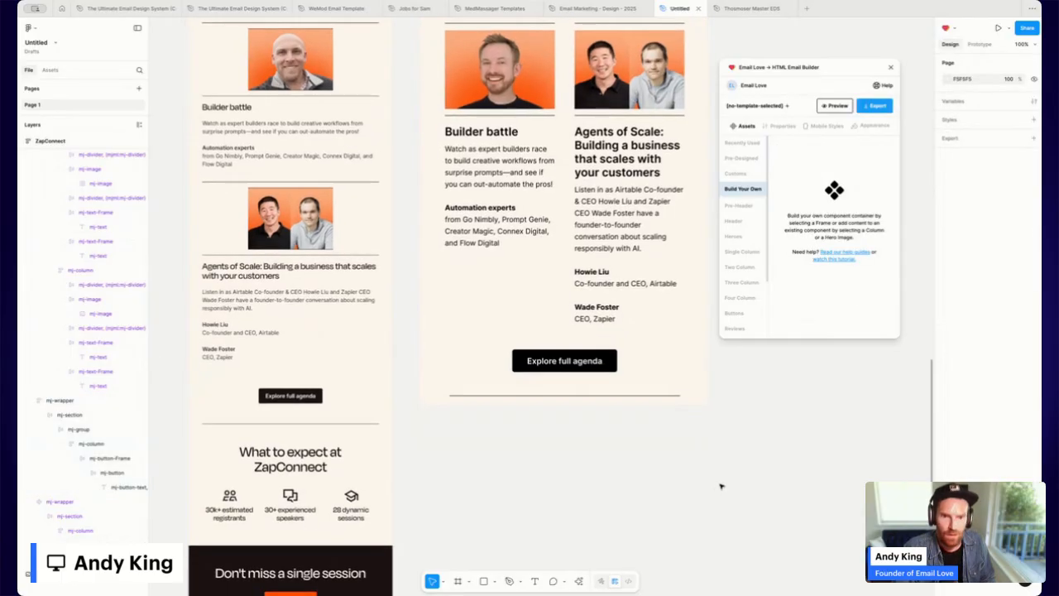
scroll(290, 372, "down", 2)
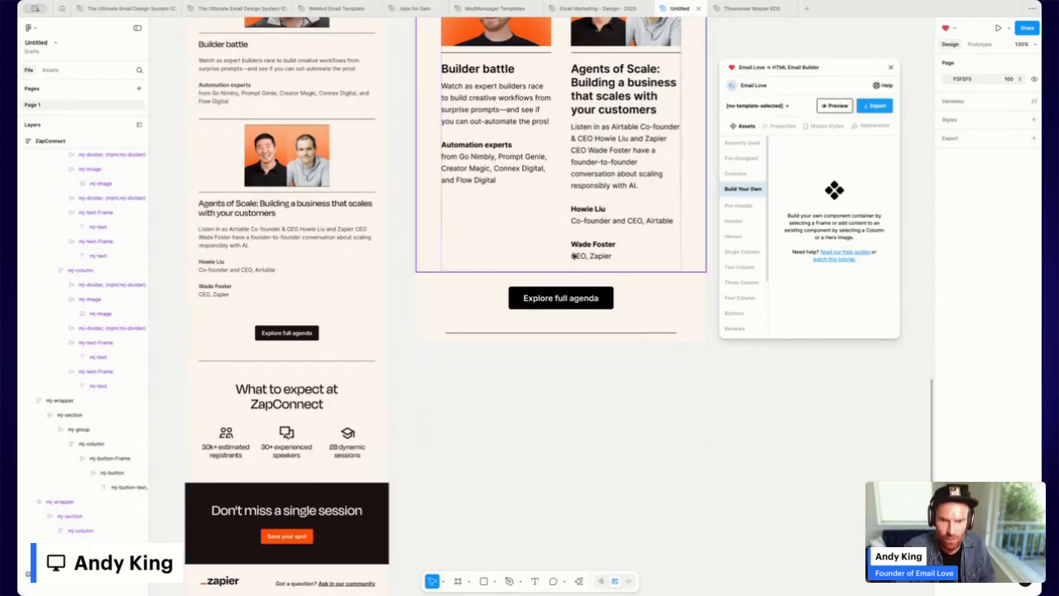
scroll(526, 192, "up", 7)
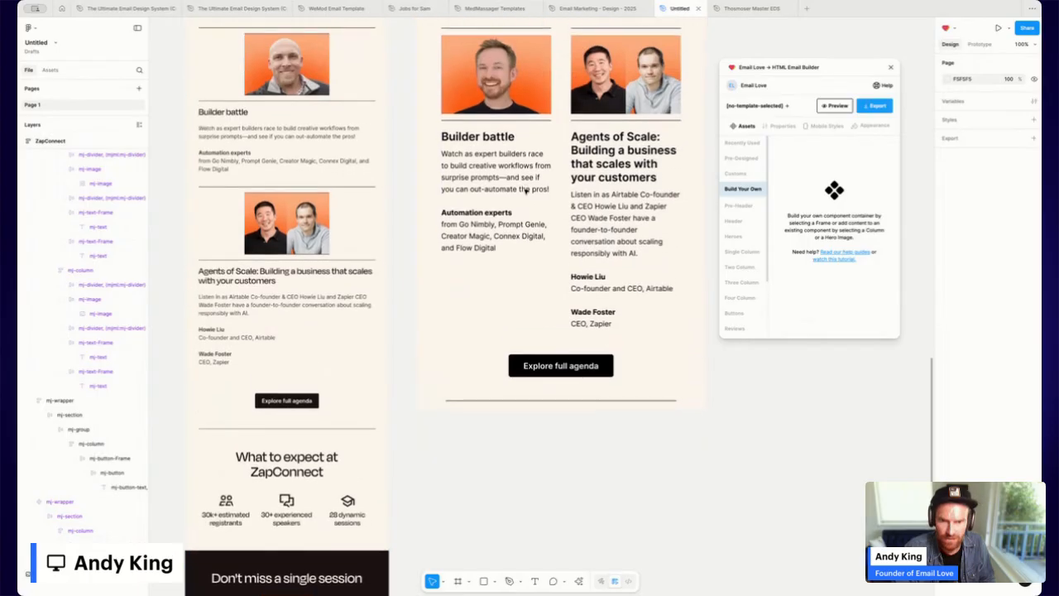
scroll(527, 191, "up", 20)
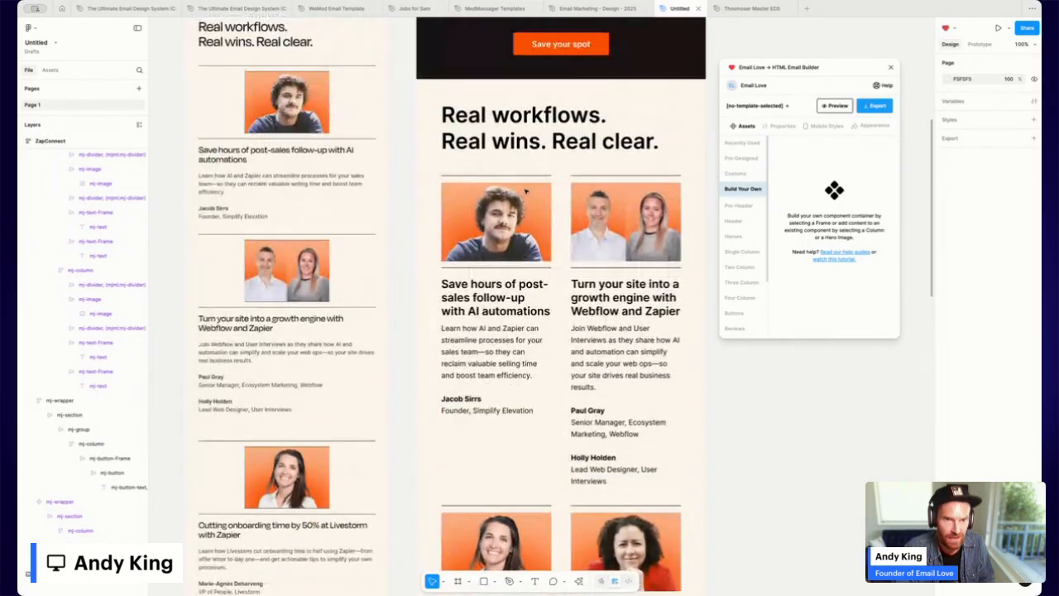
Copy the Real workflows header below the agenda button as a centred 'What to expect at ZapConnect' heading.
left_click(533, 142)
left_click_drag(533, 143, 419, 495)
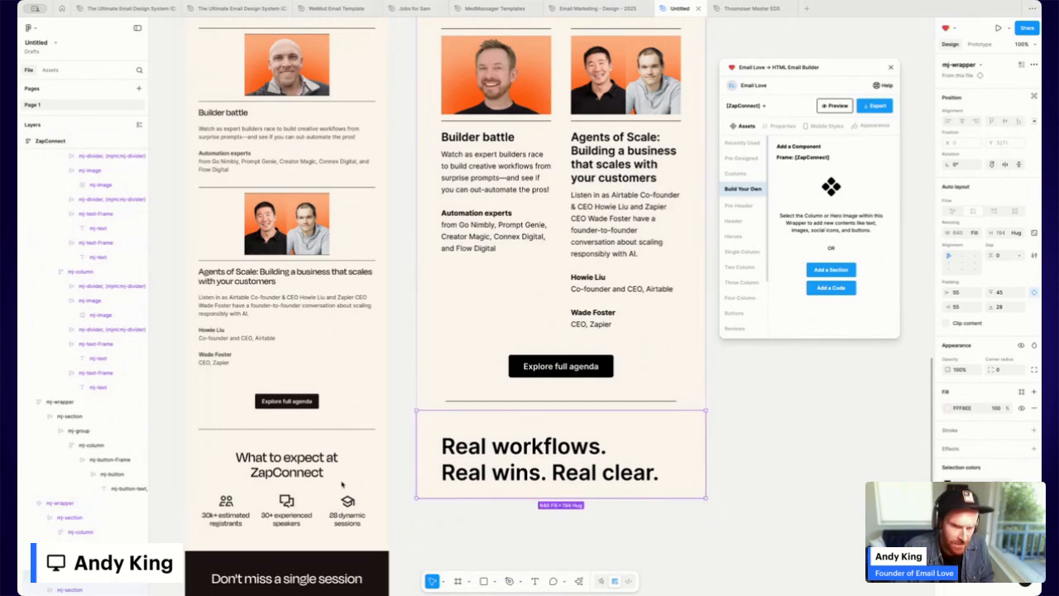
double_click(583, 449)
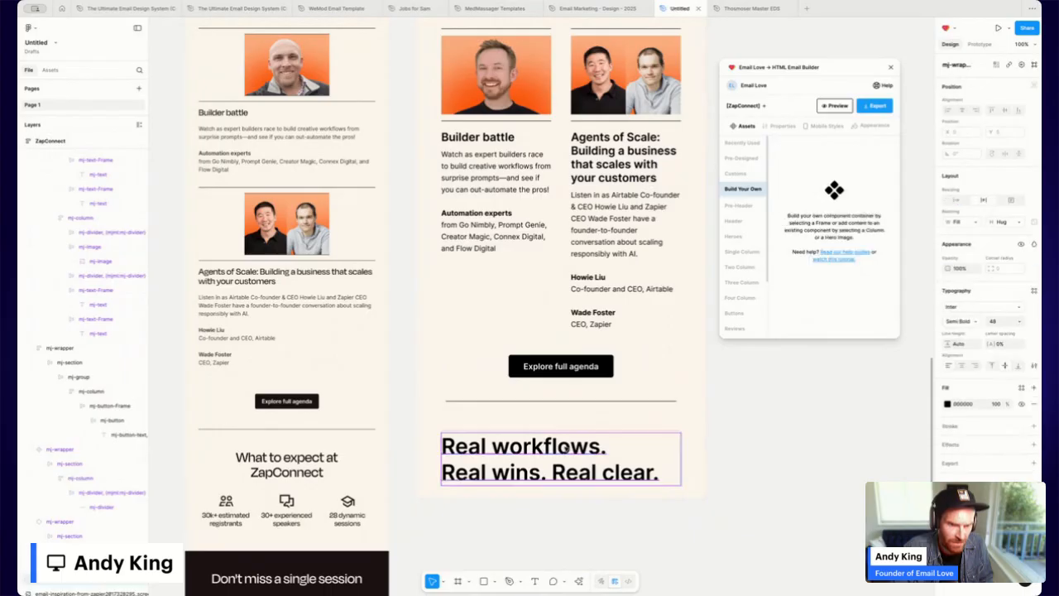
double_click(570, 448)
type("What to expect at ZapConnect")
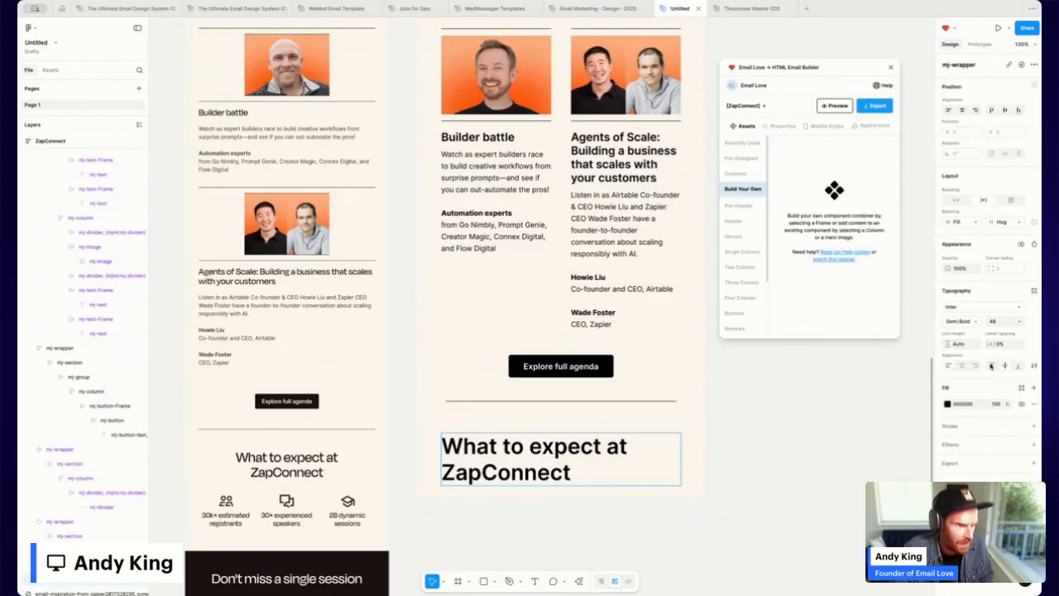
left_click(963, 366)
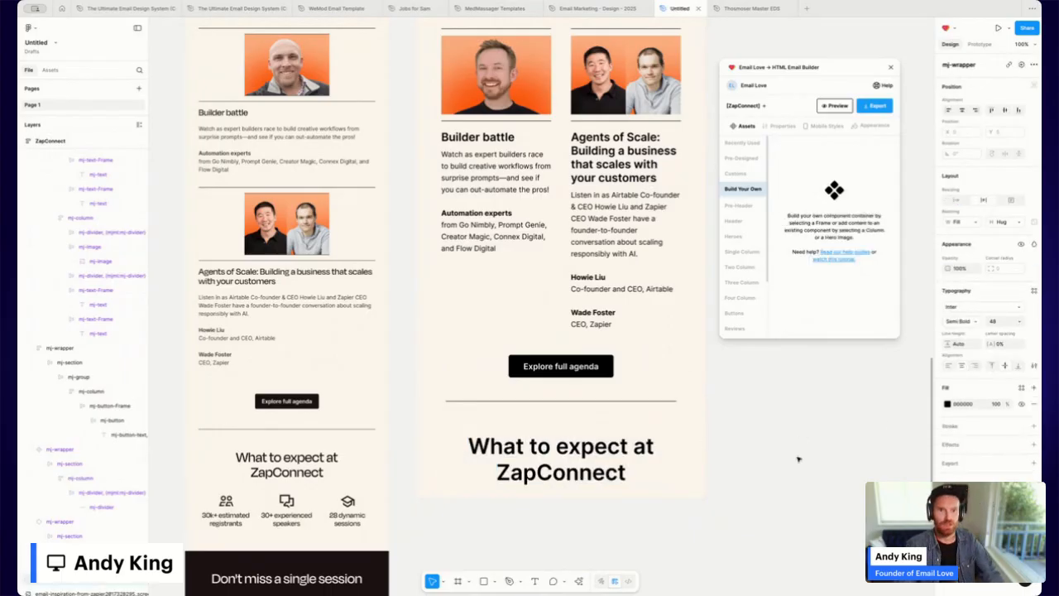
key("Escape")
key("Escape")
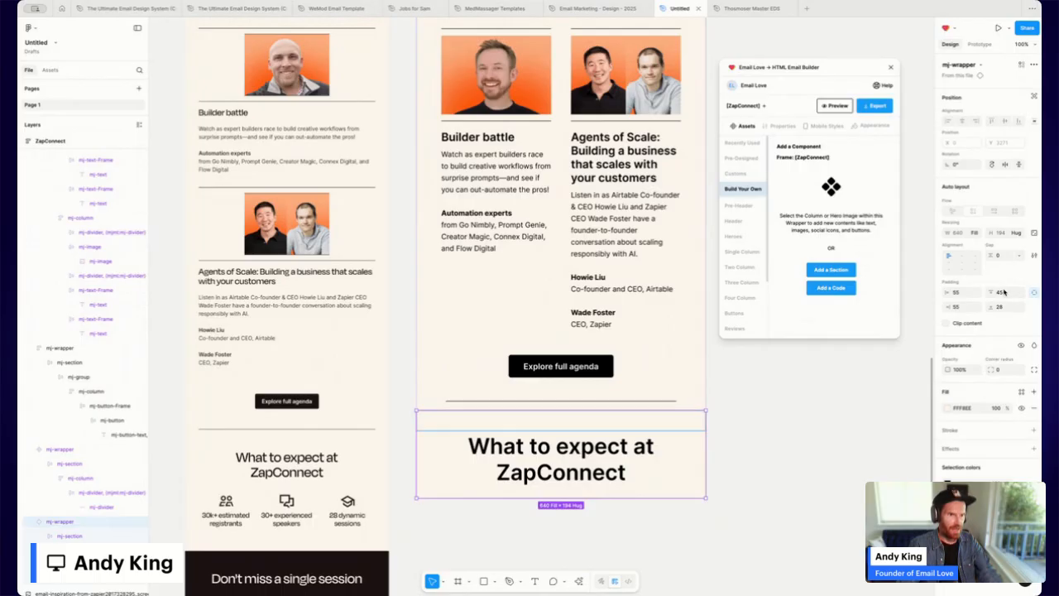
Set the heading section's top padding to 15.
left_click(1003, 293)
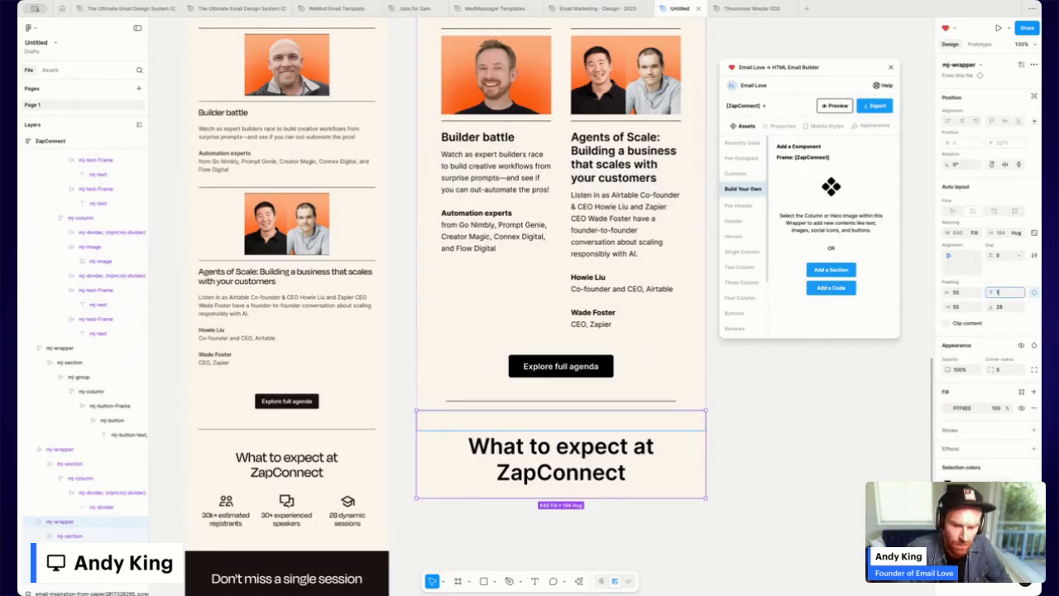
type("15")
key("Return")
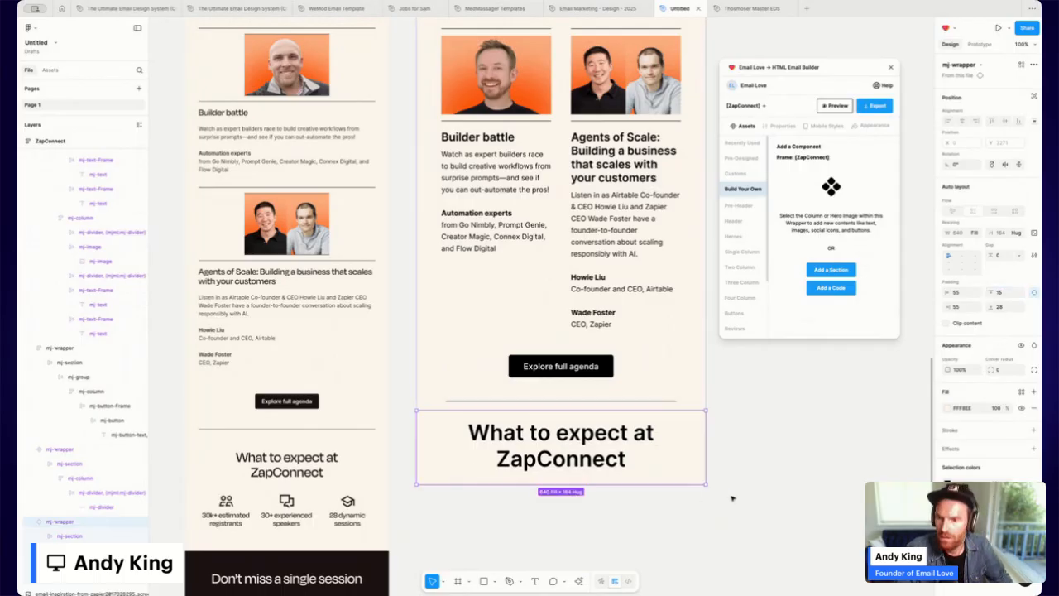
scroll(701, 456, "down", 3)
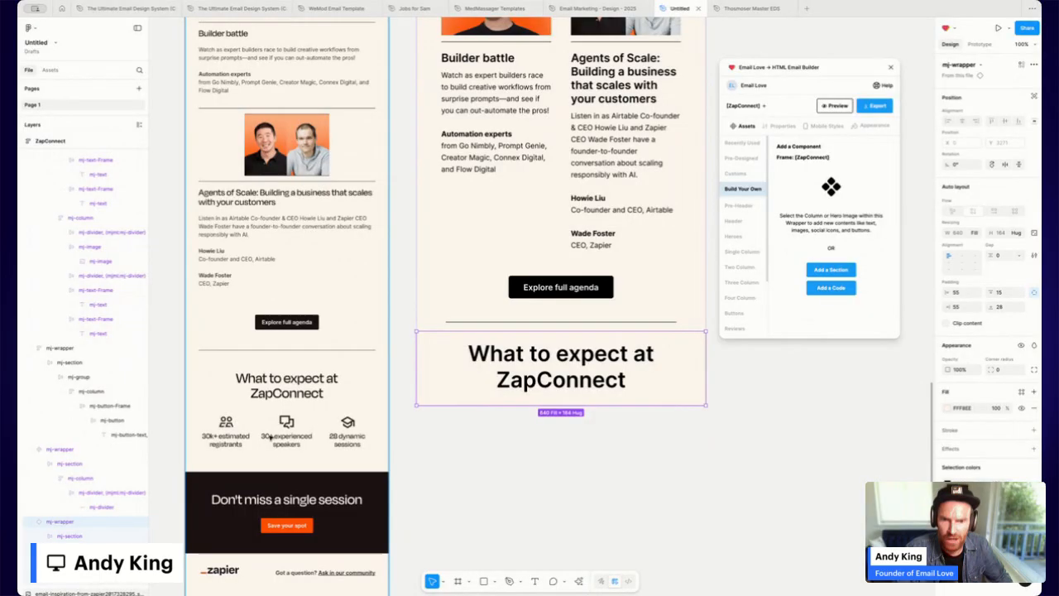
Insert Email Love's three-column heart-icon template into the ZapConnect frame.
scroll(548, 273, "up", 15)
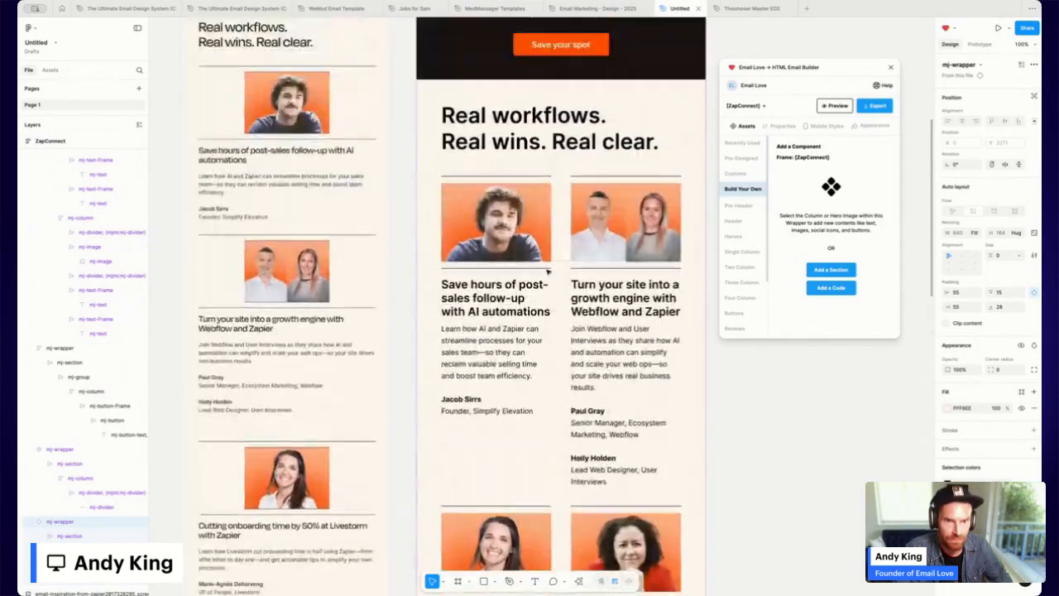
scroll(547, 271, "up", 5)
left_click(515, 289)
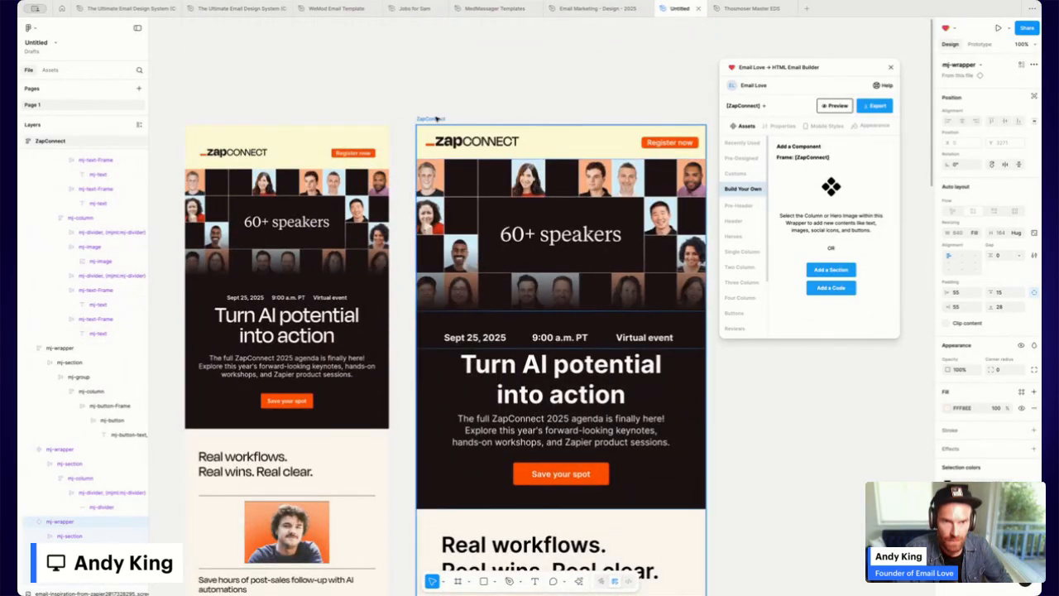
scroll(515, 289, "down", 18)
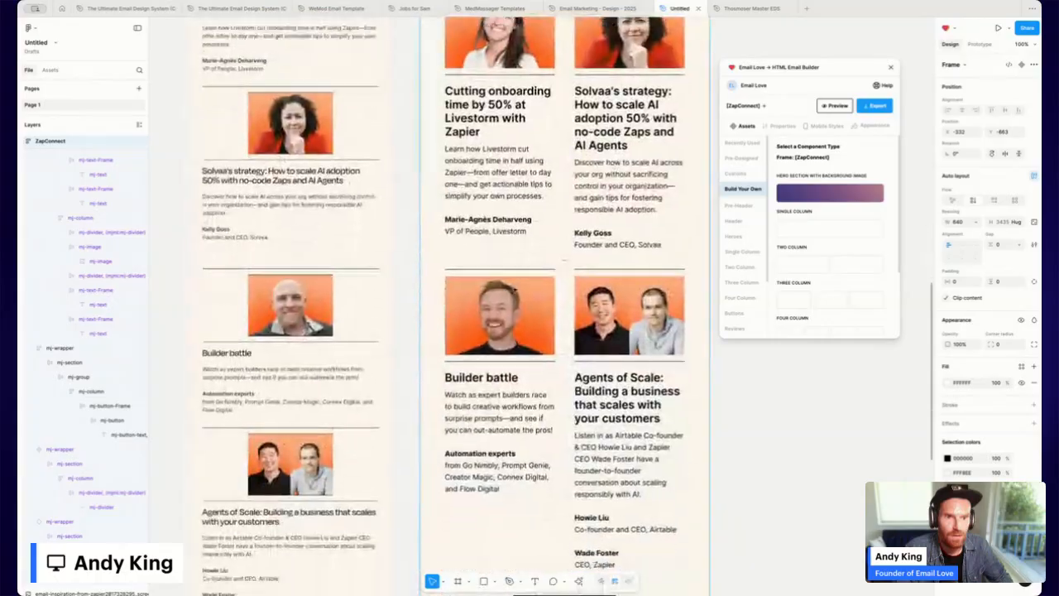
scroll(514, 290, "down", 2)
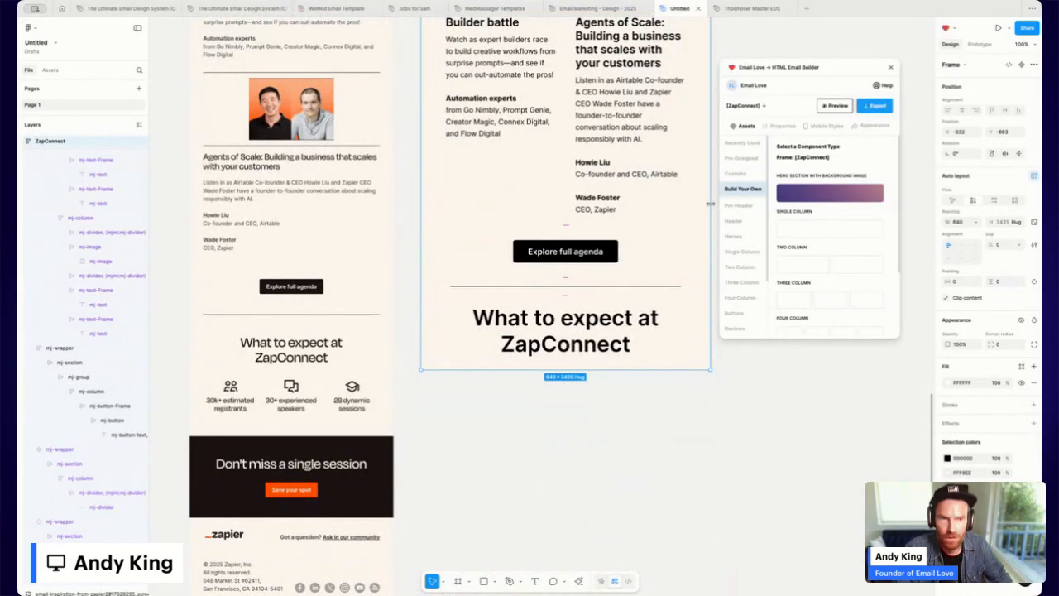
left_click(742, 283)
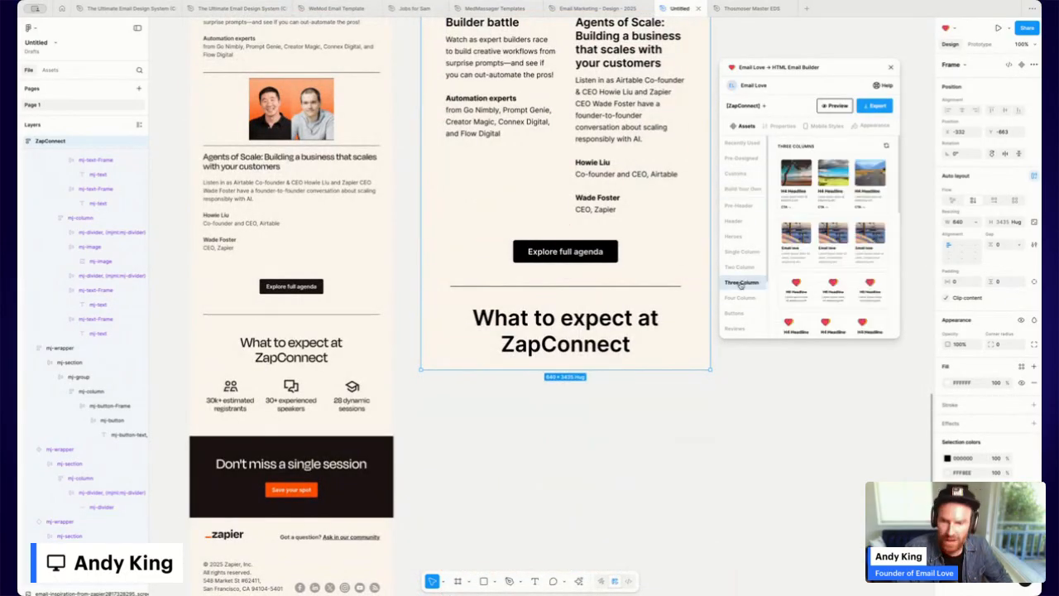
left_click(829, 286)
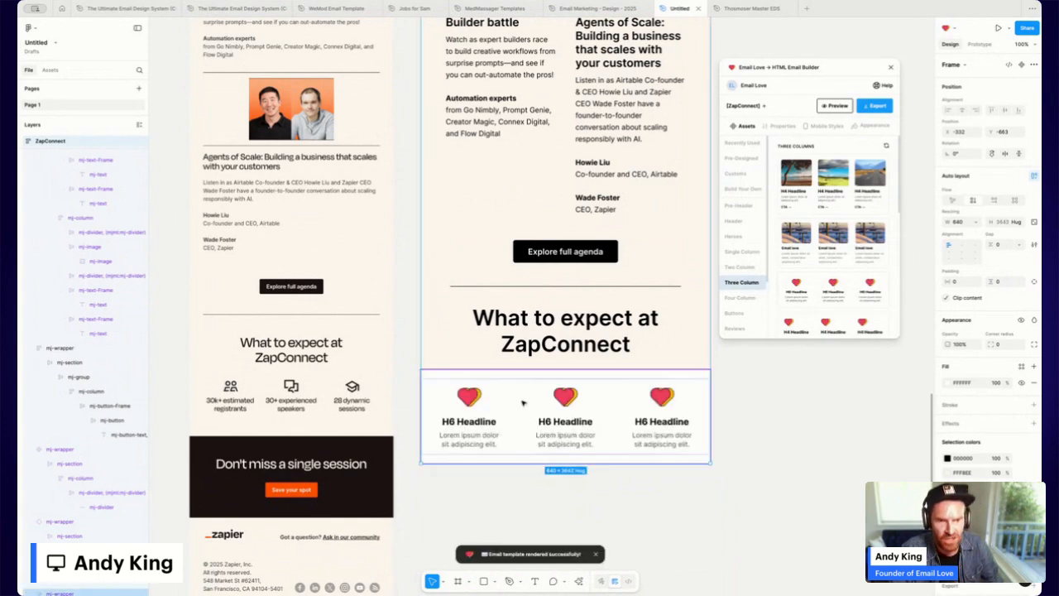
Replace the first column's heart image with the people icon from the computer.
double_click(468, 399)
double_click(469, 399)
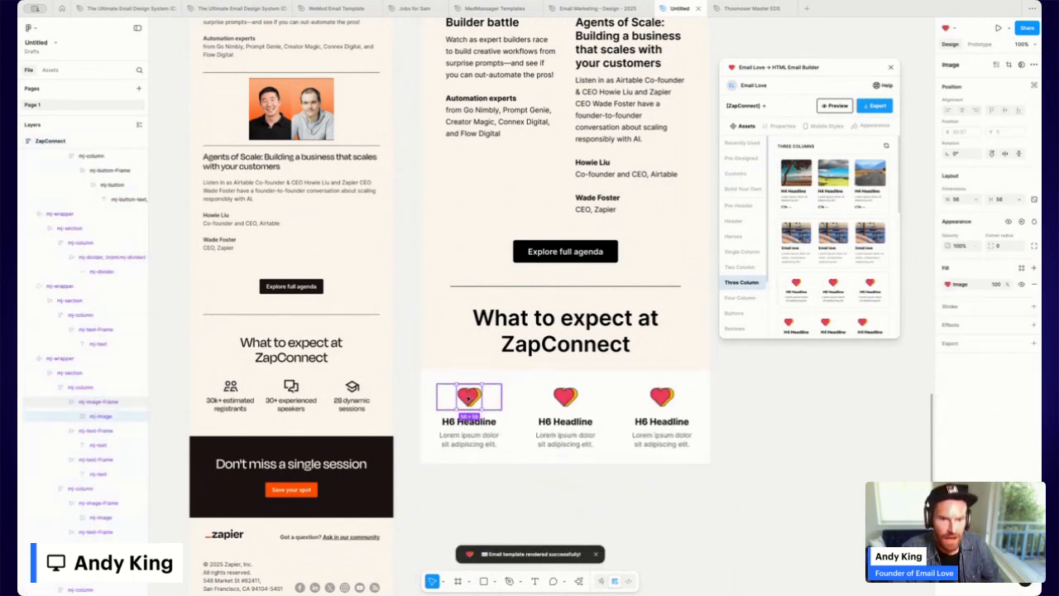
double_click(469, 399)
mouse_move(847, 390)
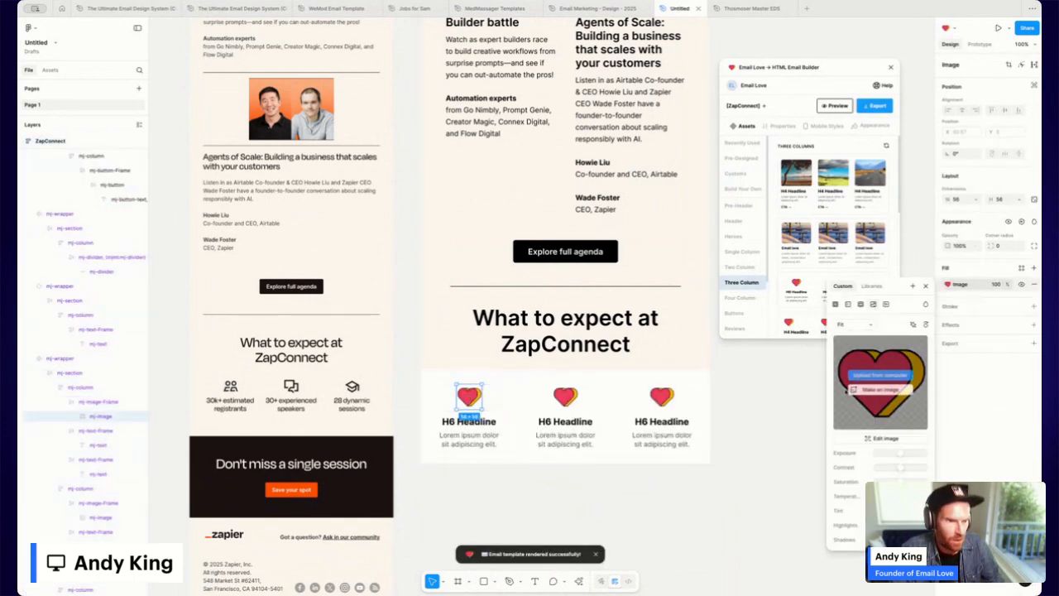
left_click(861, 377)
double_click(461, 303)
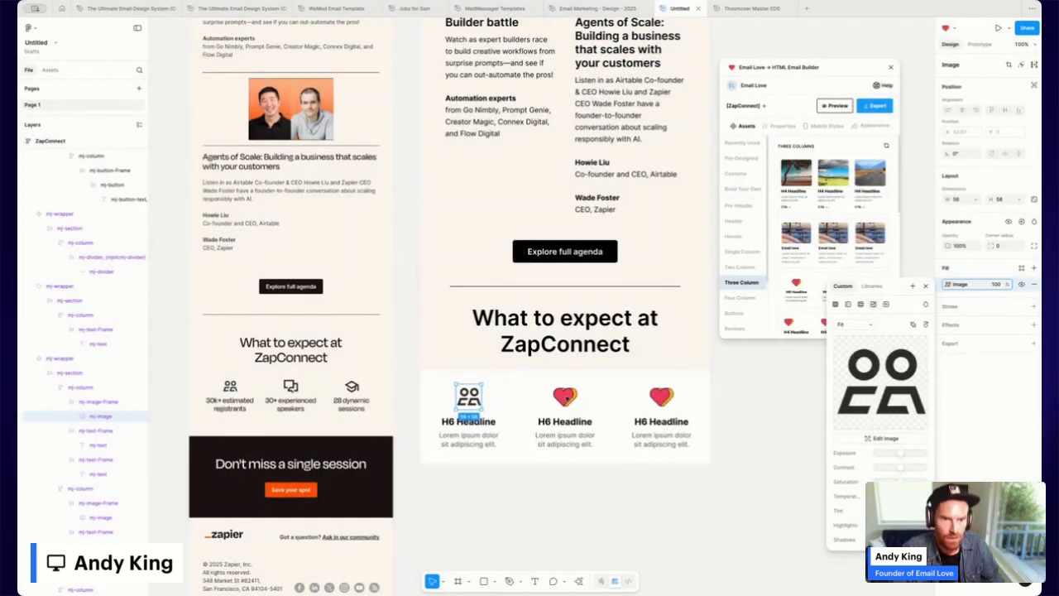
Swap the second and third hearts for the chat and graduation-cap icon images.
left_click(565, 397)
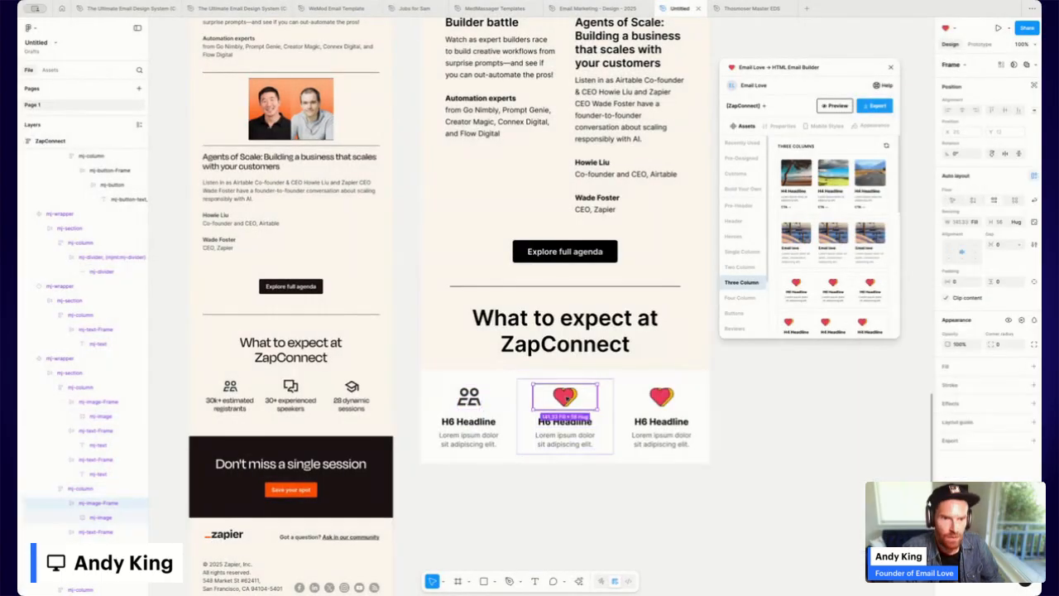
left_click(948, 284)
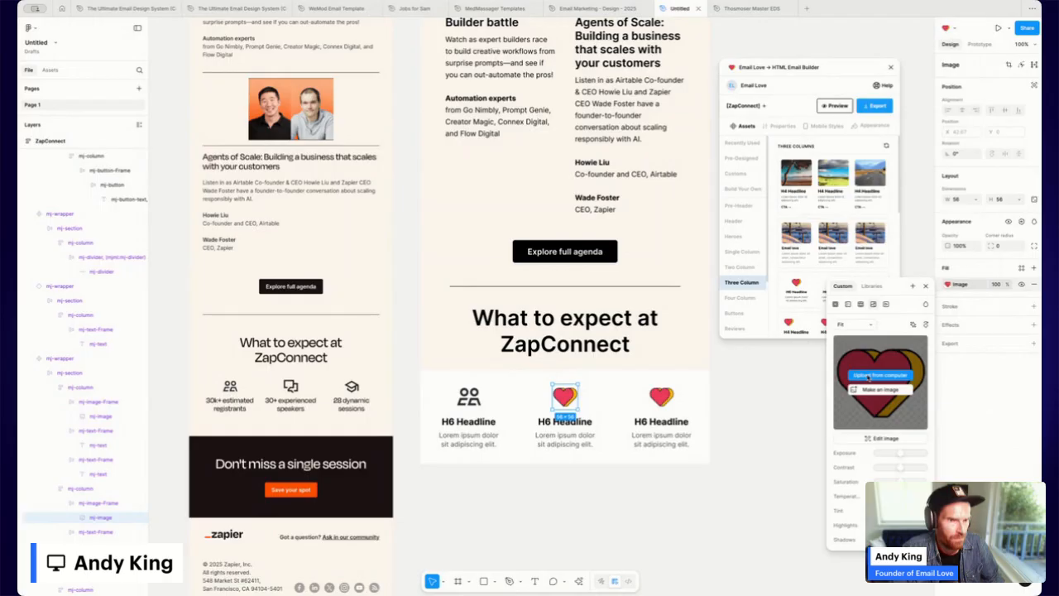
left_click(867, 376)
double_click(469, 290)
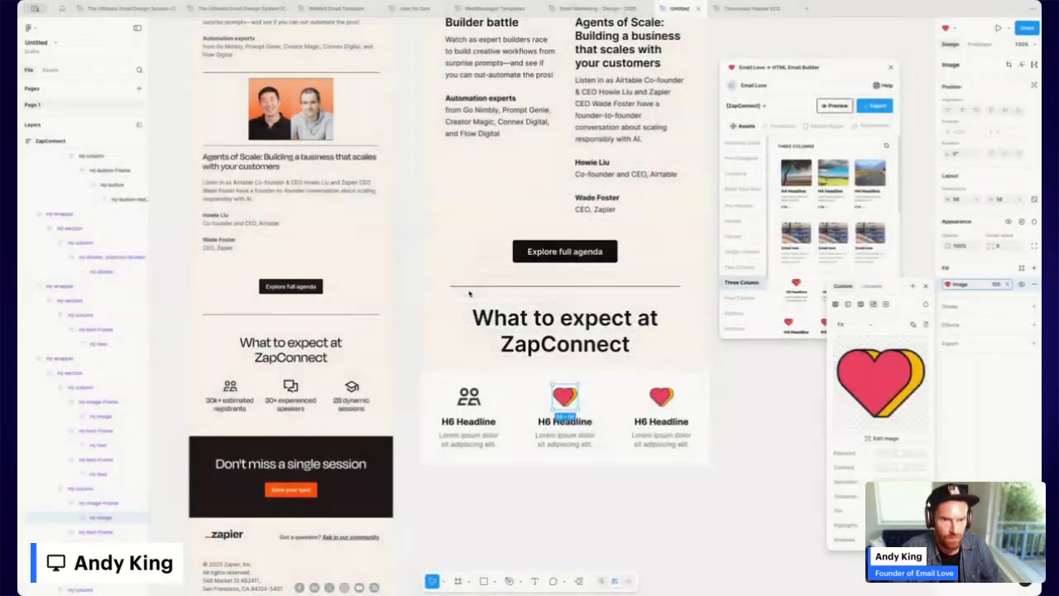
left_click(662, 398)
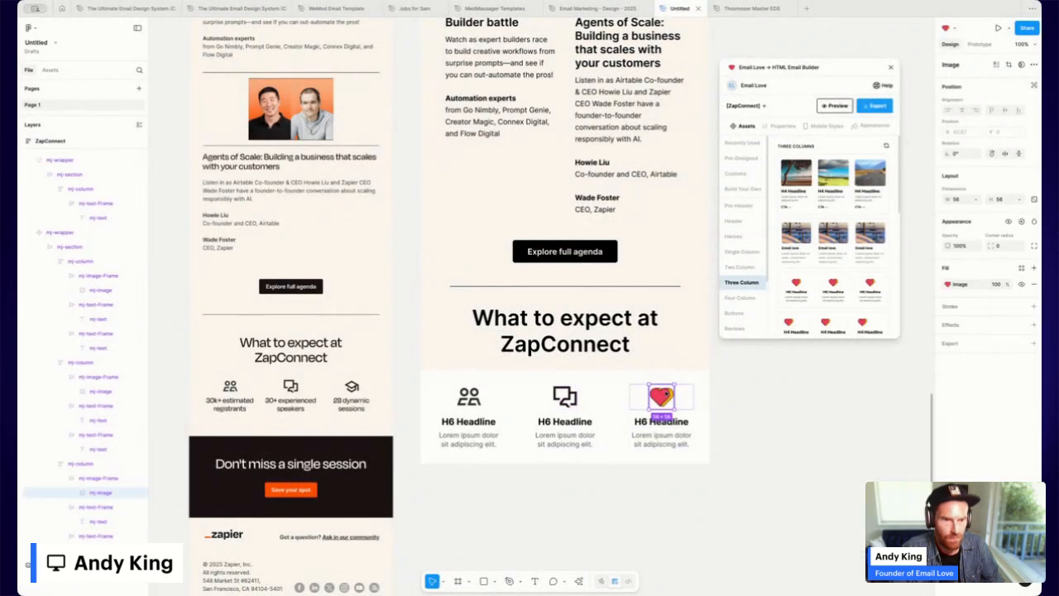
left_click(948, 284)
left_click(900, 380)
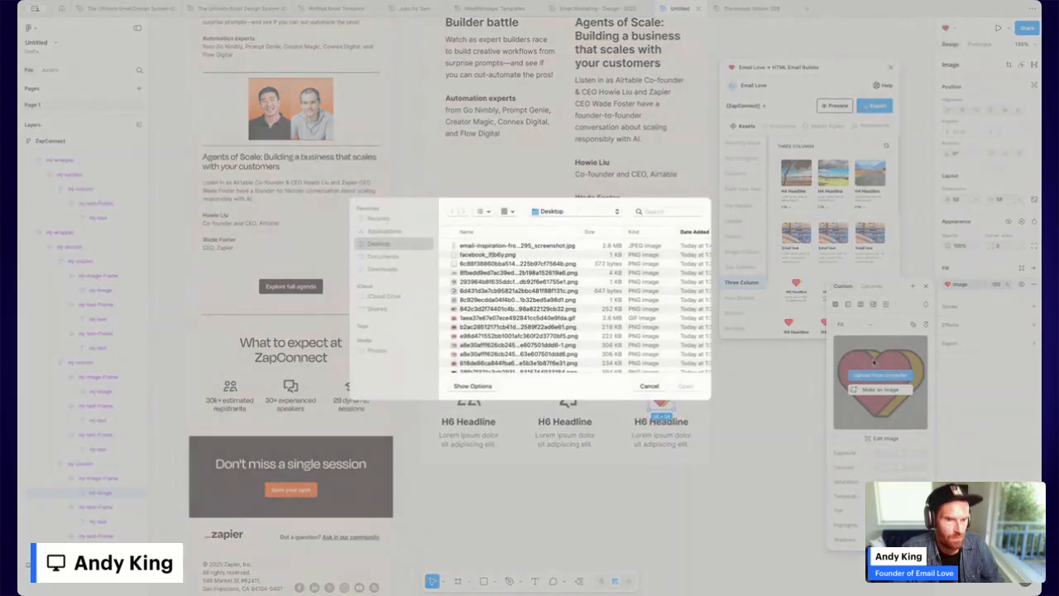
double_click(469, 281)
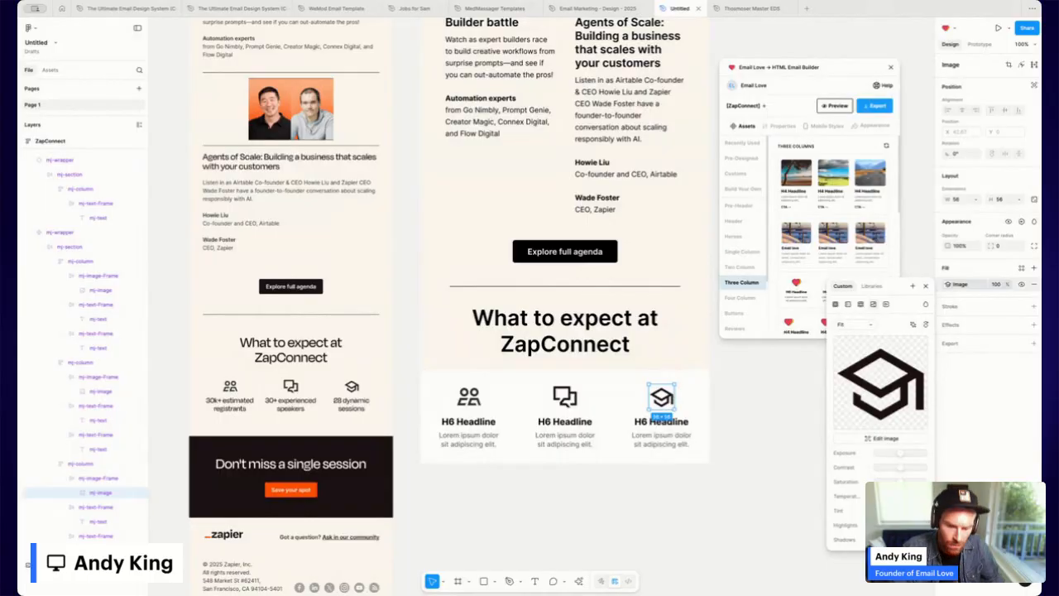
Paste '30k+ estimated registrants', '30+ experienced speakers' and '28 dynamic sessions' over the H6 headlines.
left_click(469, 422)
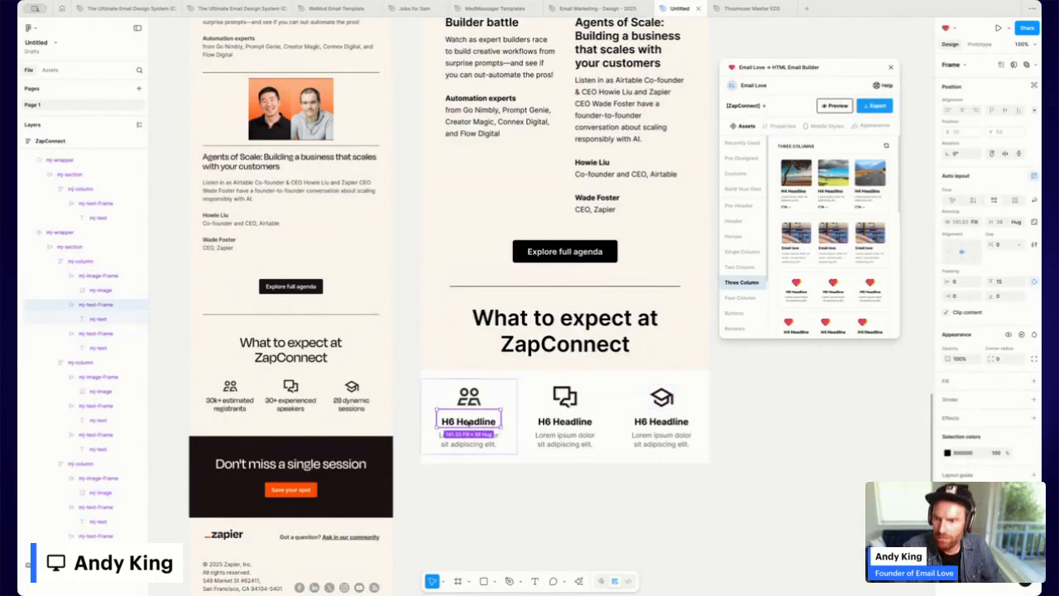
type("30k+ estimated registrants")
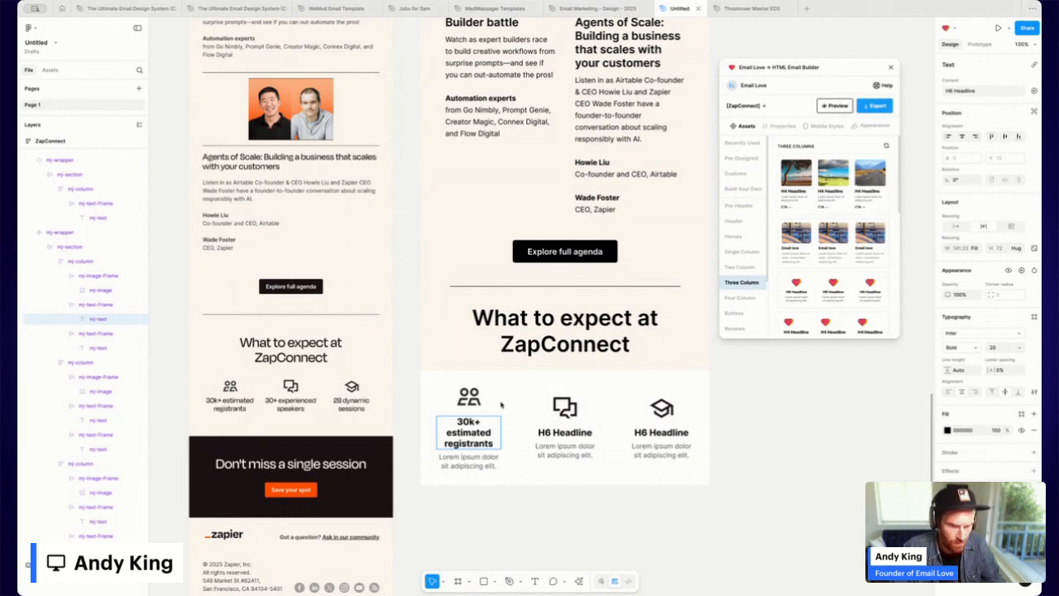
double_click(571, 433)
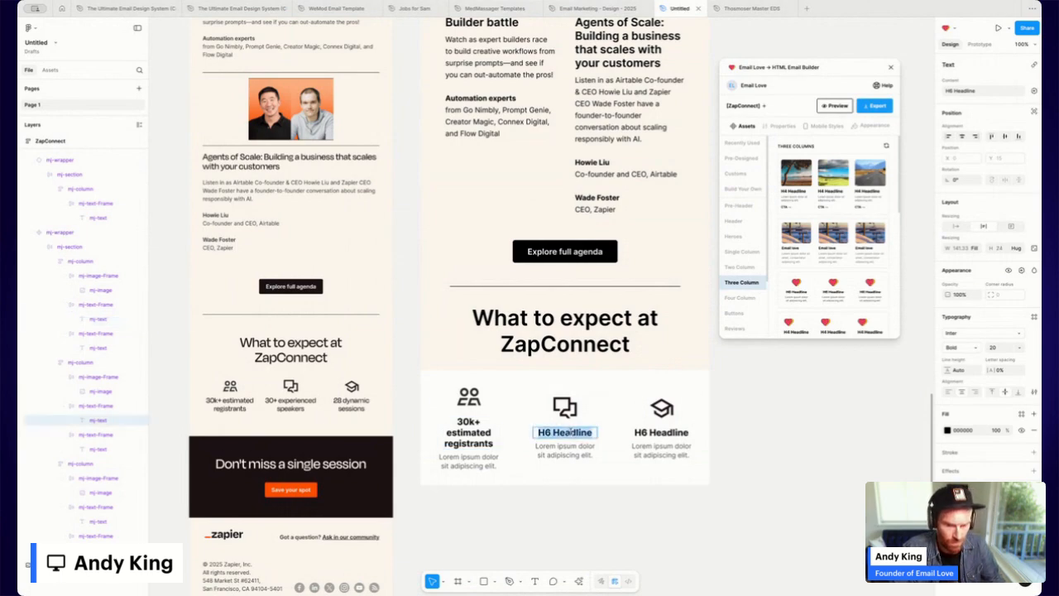
type("30+ experienced speakers")
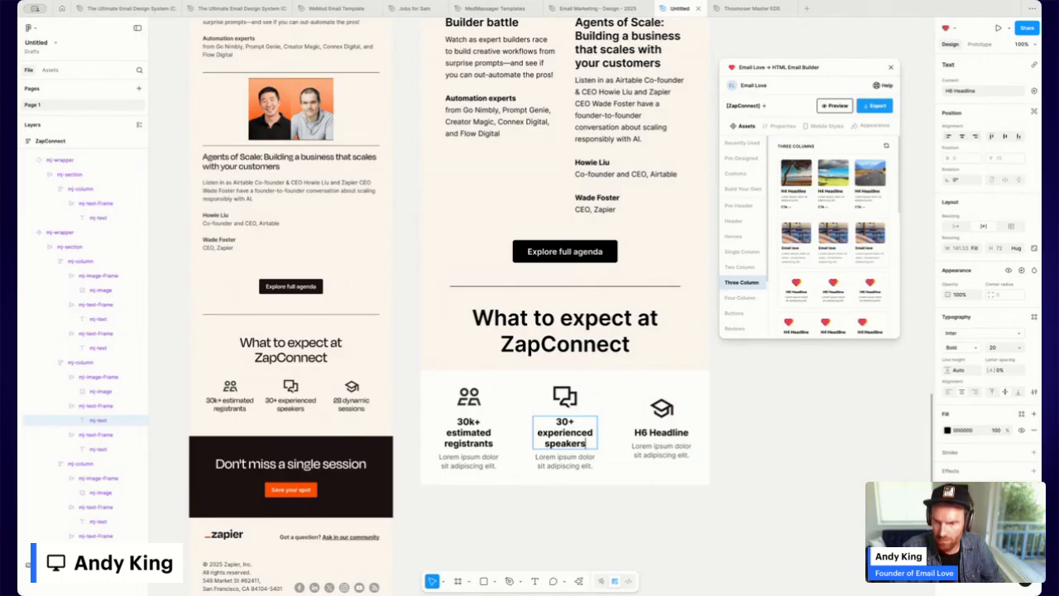
double_click(669, 433)
type("28 dynamic sessions")
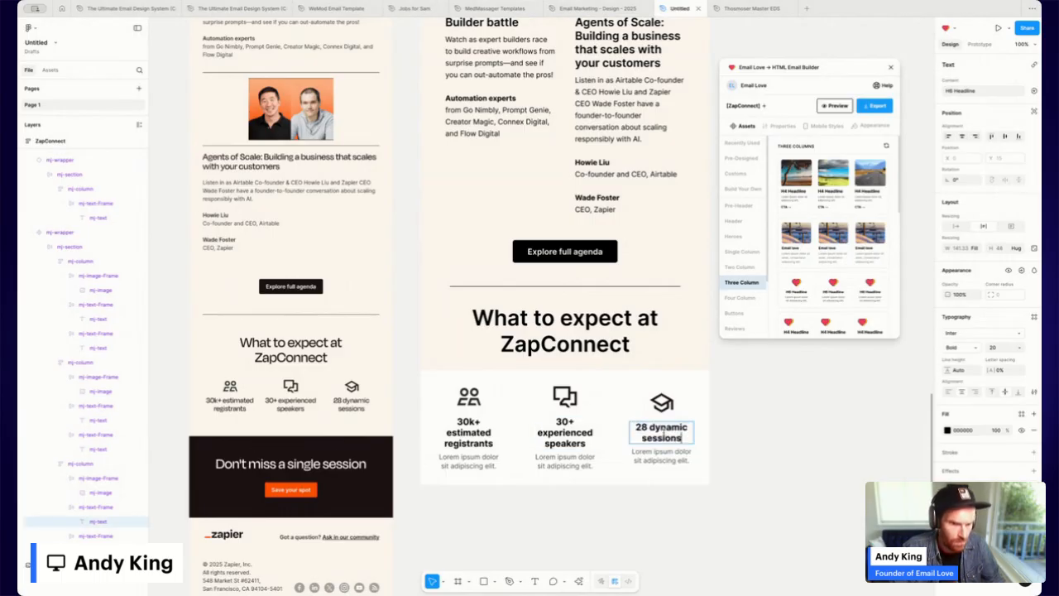
key("Escape")
Delete the lorem ipsum text from all three stats columns.
left_click(472, 458)
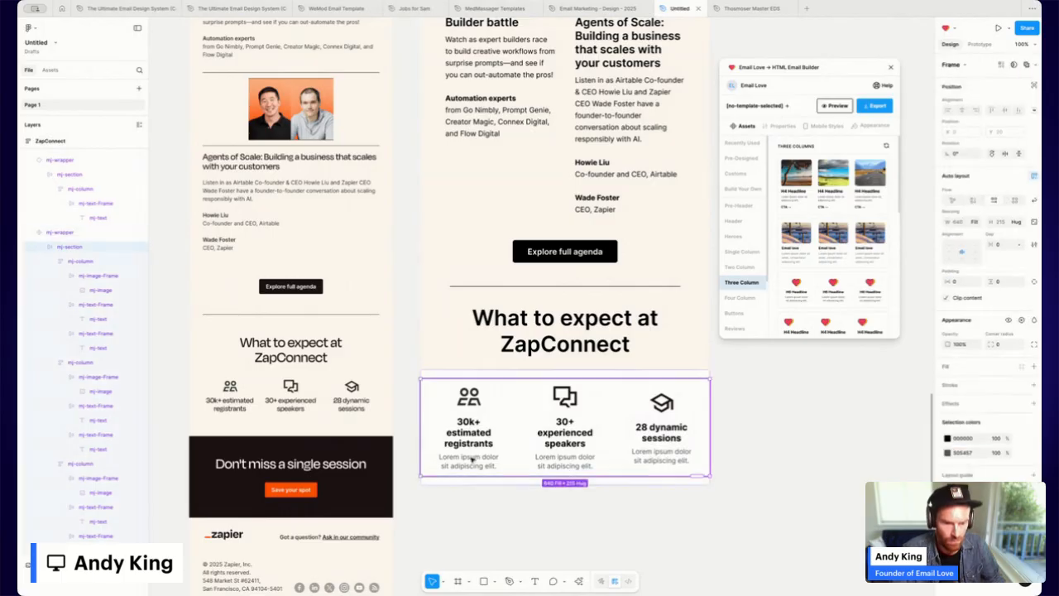
left_click(472, 458)
left_click(472, 458)
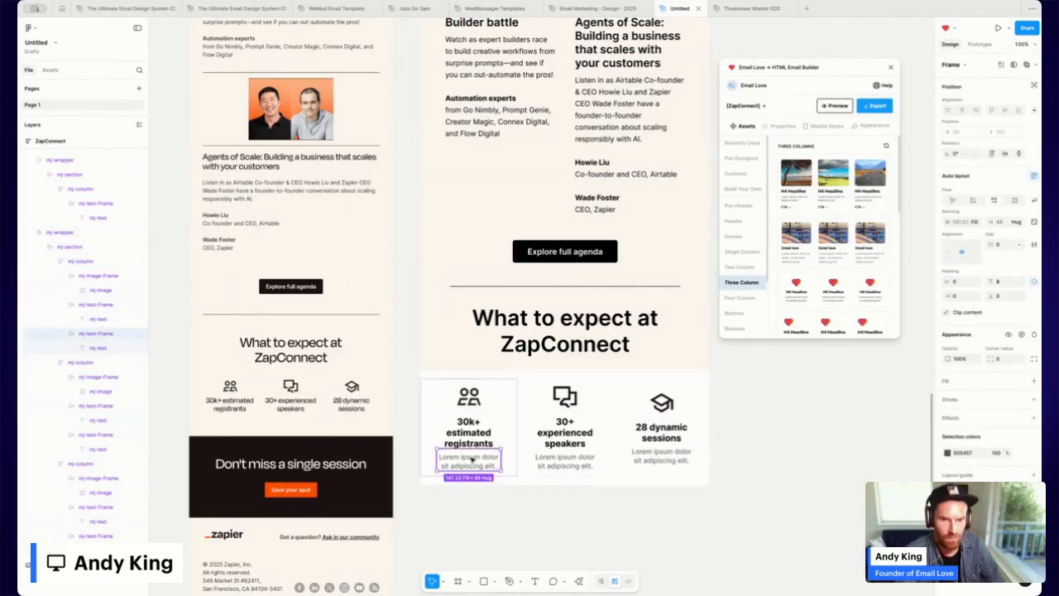
key("Delete")
left_click(570, 461)
left_click(569, 461)
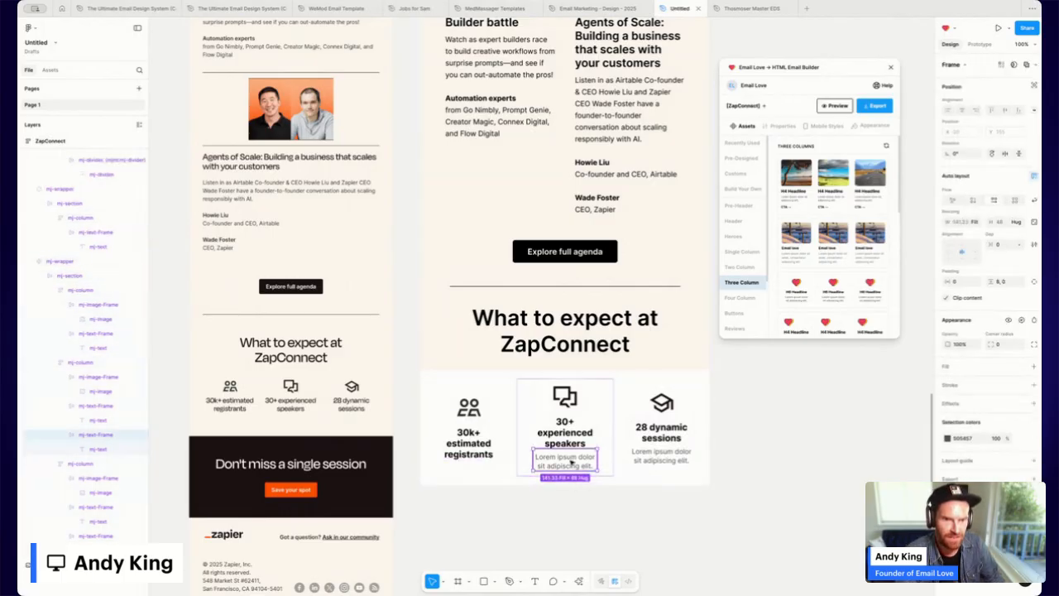
key("Delete")
left_click(664, 455)
left_click(665, 454)
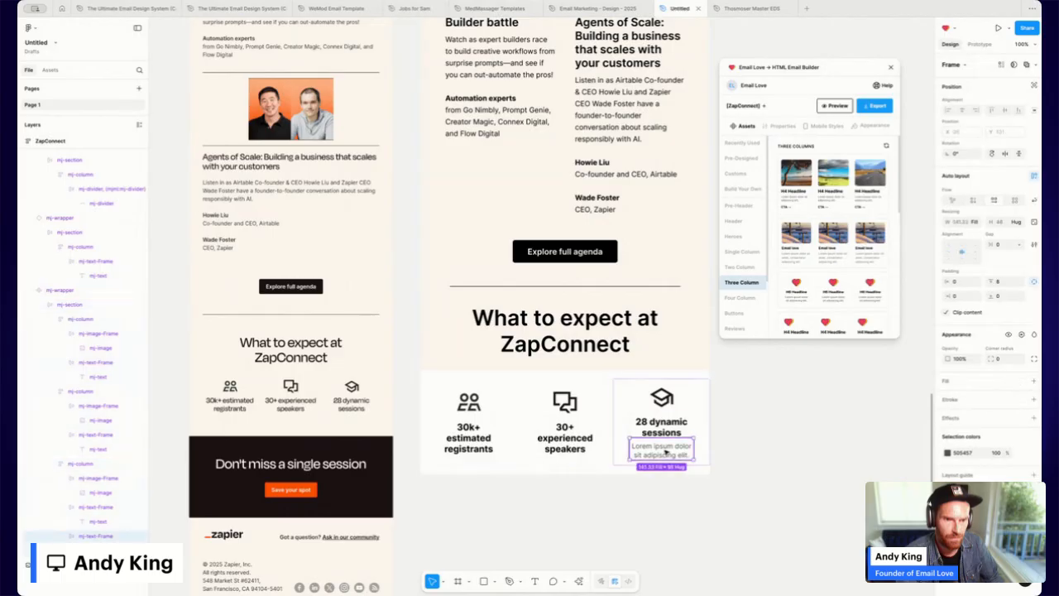
key("Delete")
Fill the stats section's background with cream.
left_click(698, 404)
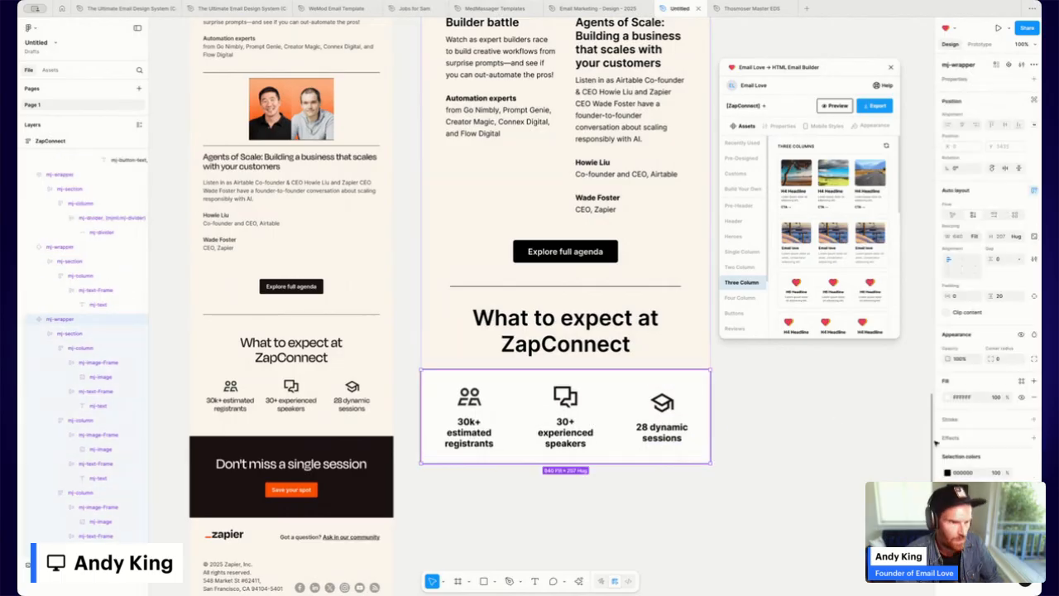
left_click(949, 398)
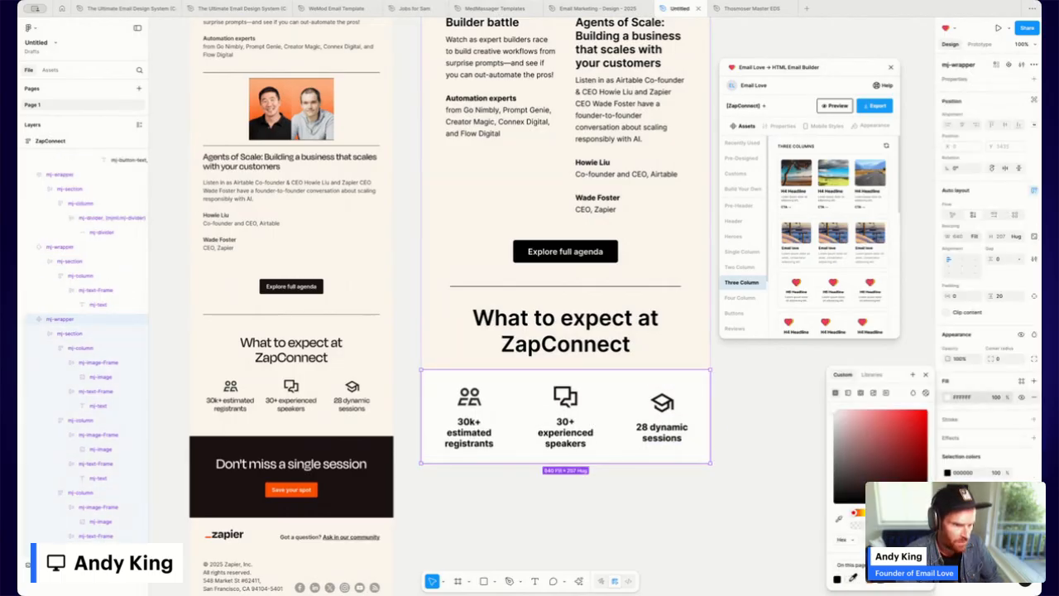
left_click(851, 580)
left_click(649, 510)
Set the 'What to expect' heading section's bottom padding to 5.
left_click(578, 364)
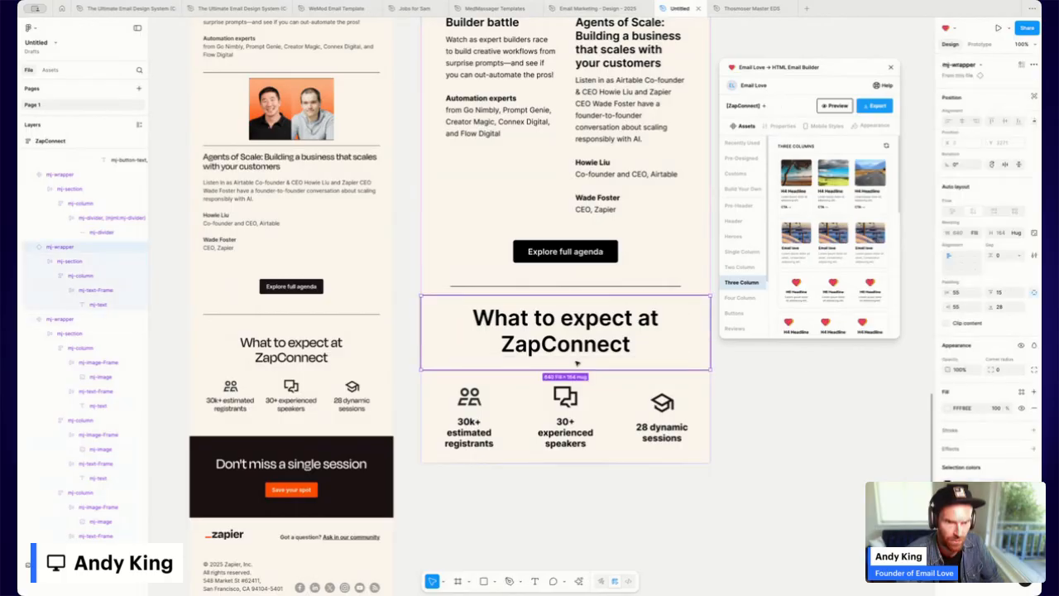
left_click(1015, 308)
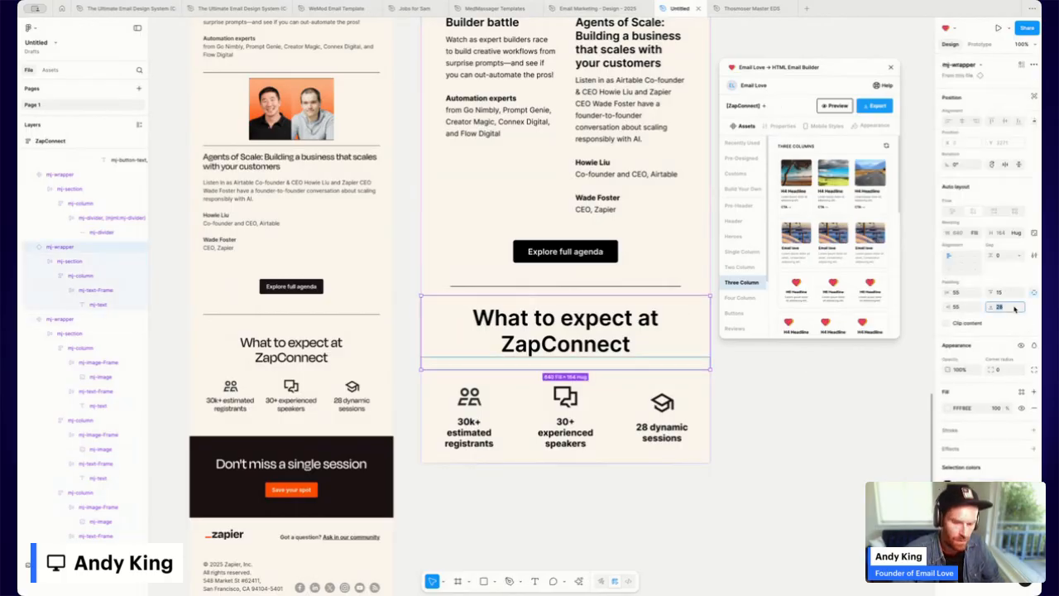
type("5")
key("Return")
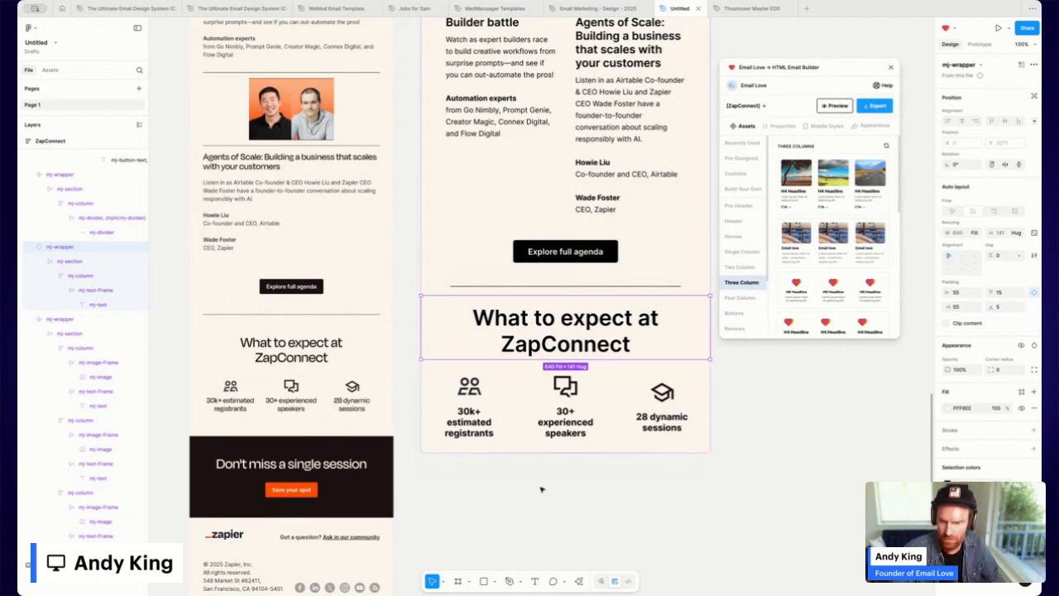
Set the registrants stat text to font size 18.
left_click(516, 418)
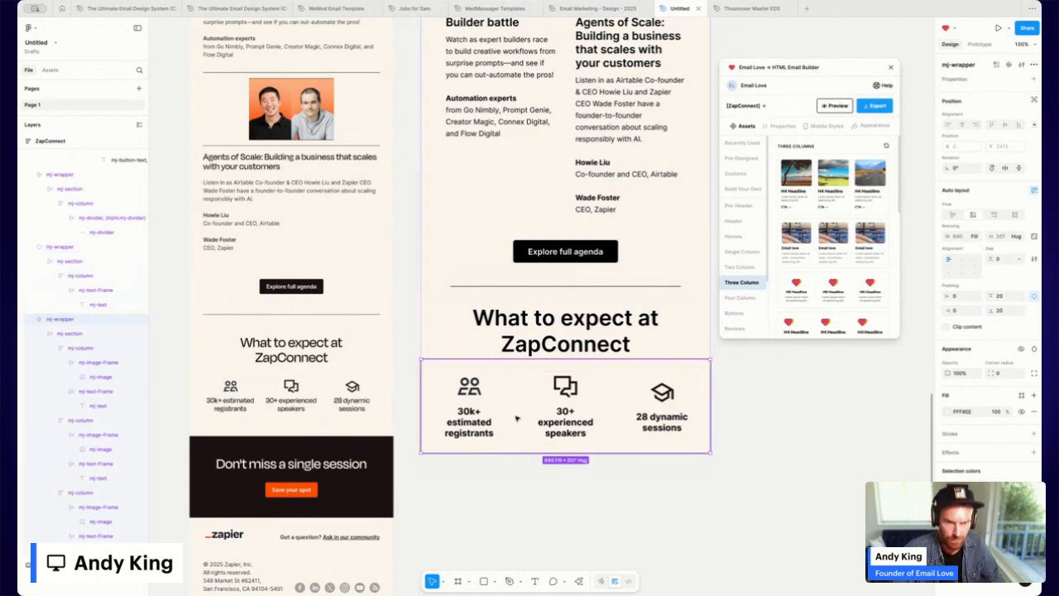
left_click(528, 481)
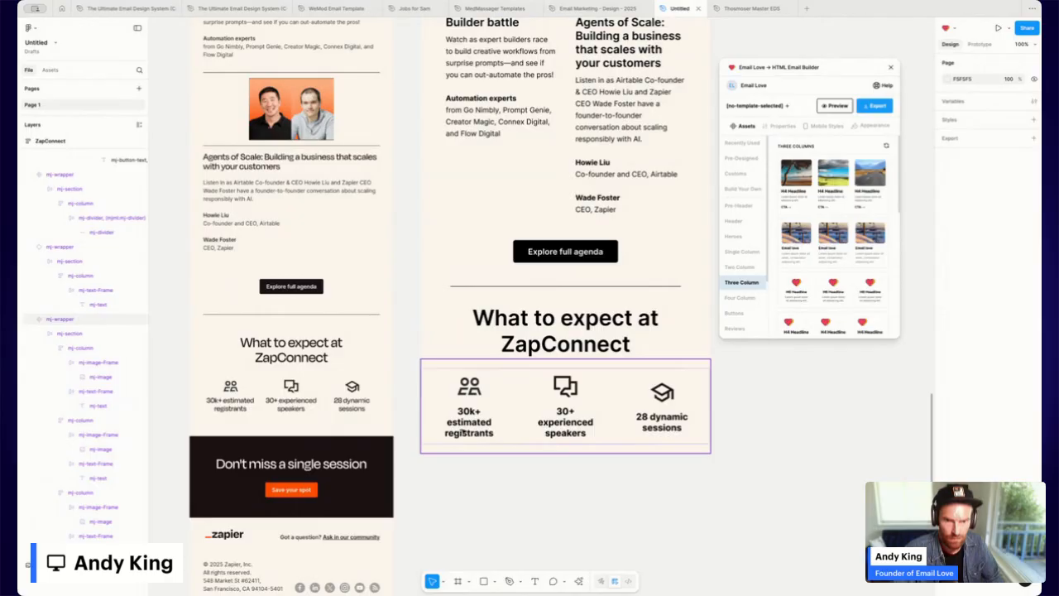
left_click(466, 428)
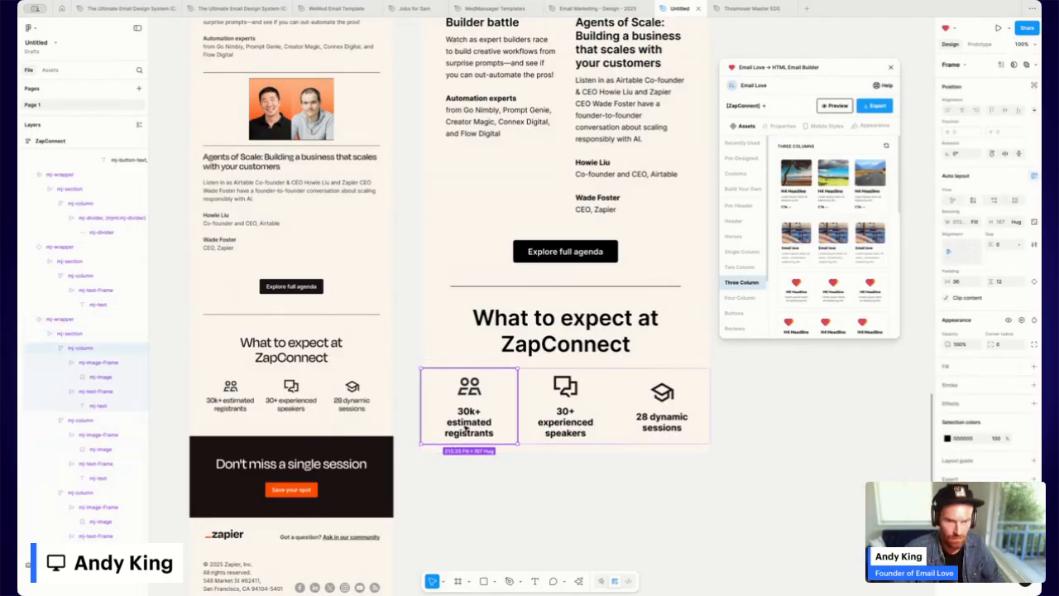
double_click(467, 427)
double_click(468, 423)
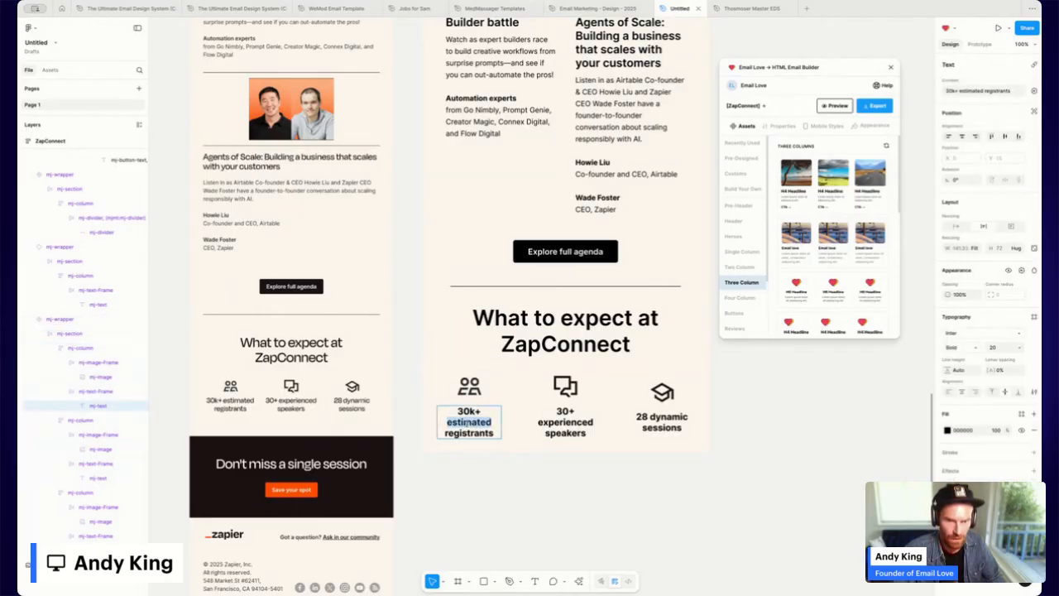
triple_click(468, 423)
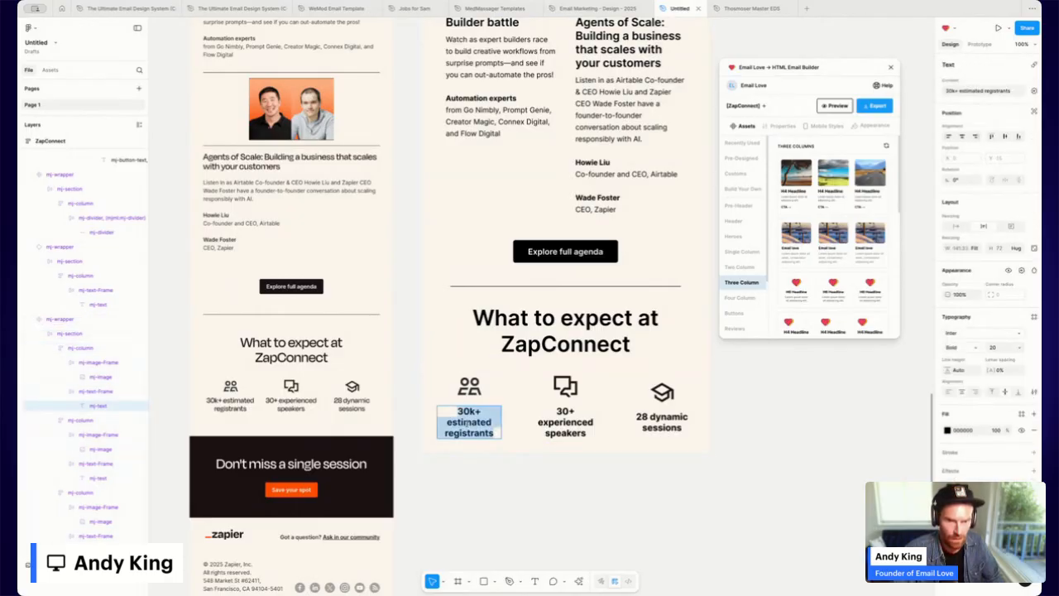
left_click(993, 349)
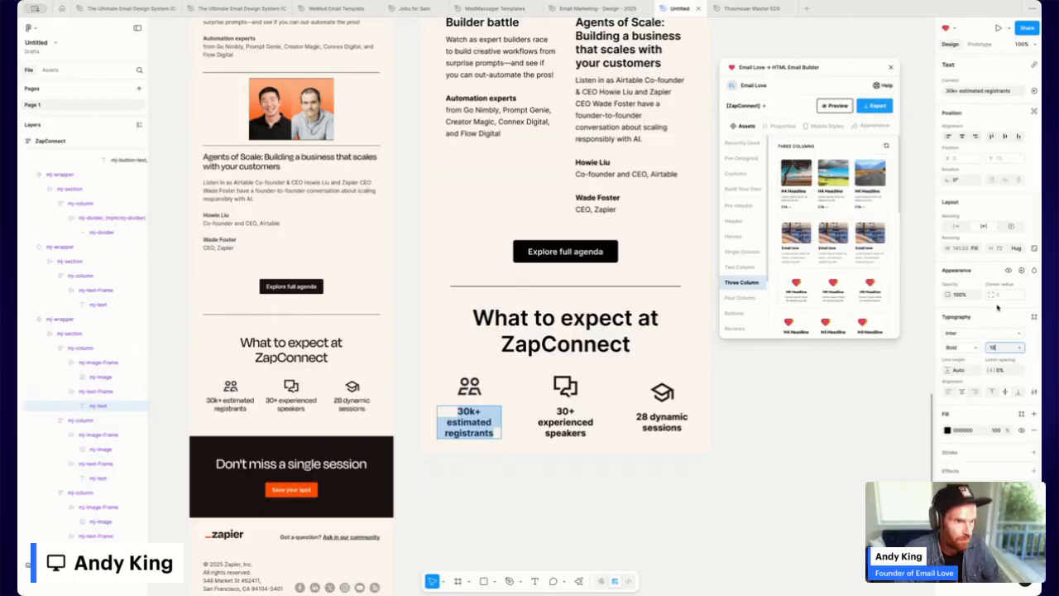
type("18")
key("Return")
Set the speakers and sessions stat texts to font size 18.
left_click(565, 422)
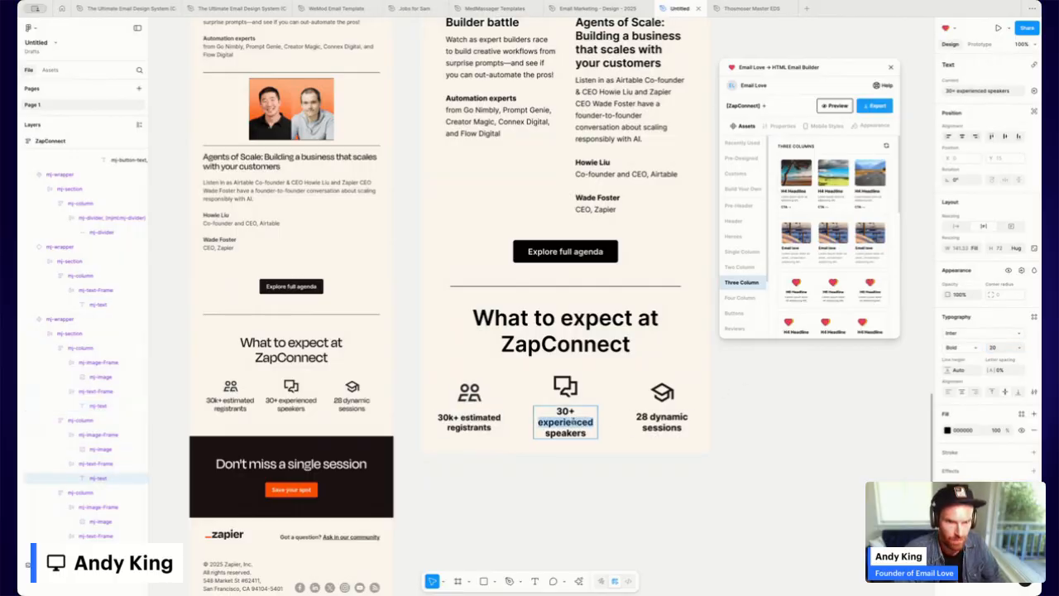
left_click(1000, 348)
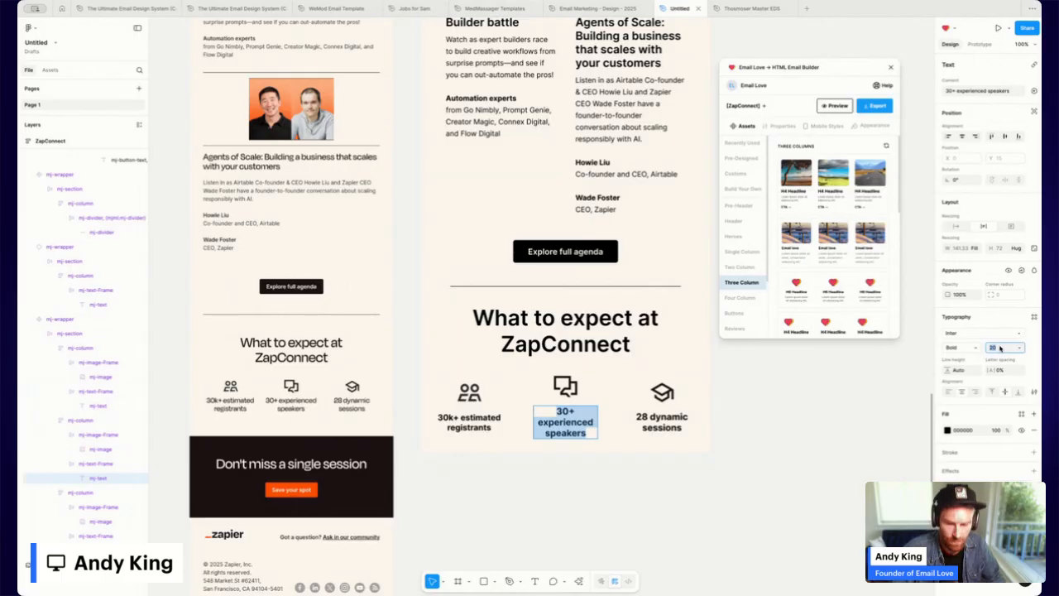
type("18")
key("Return")
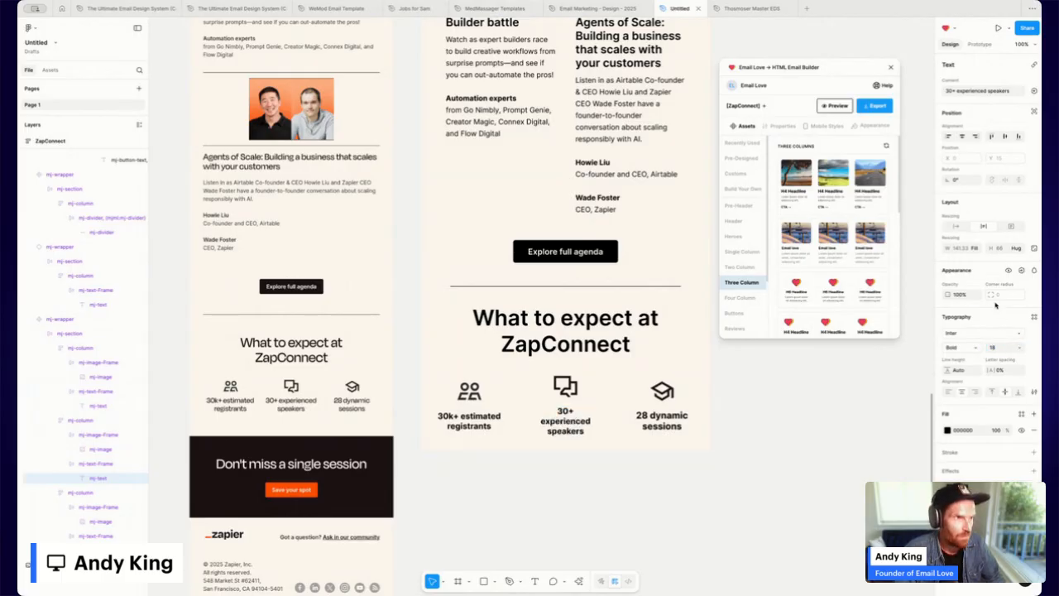
left_click(661, 420)
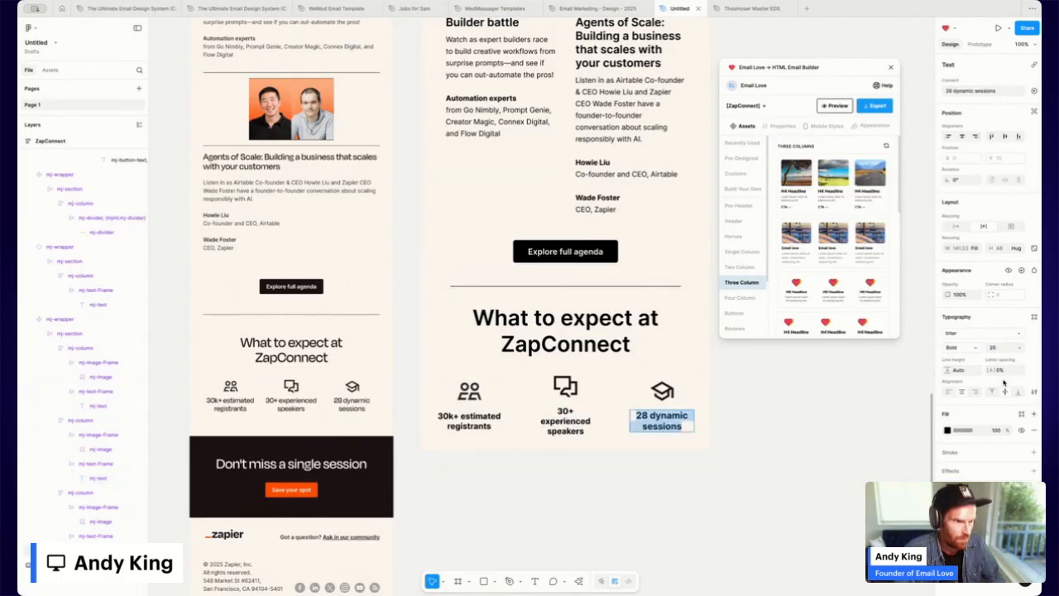
left_click(1000, 349)
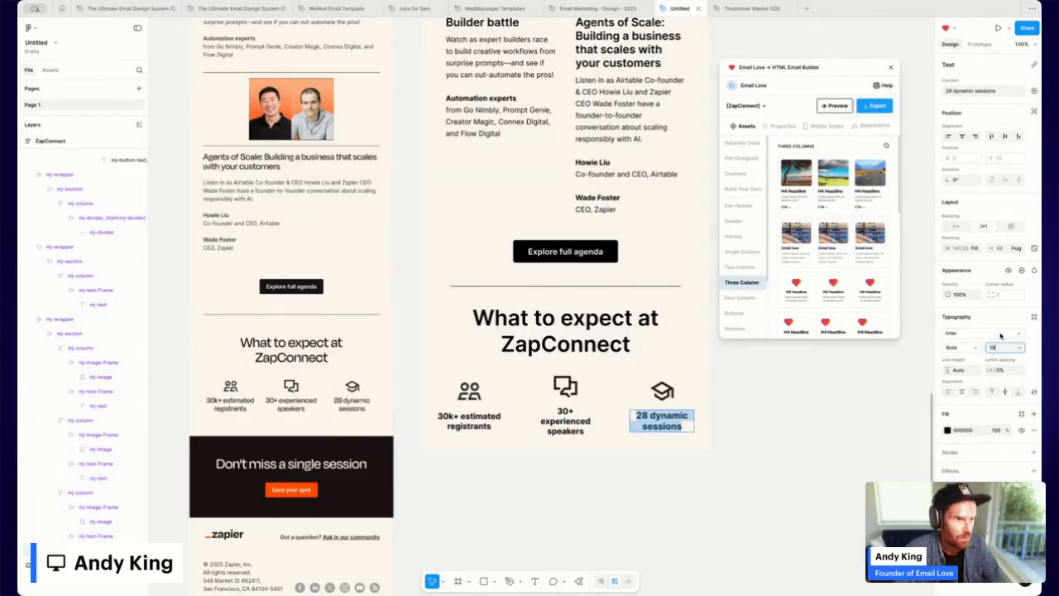
type("18")
key("Return")
left_click(787, 442)
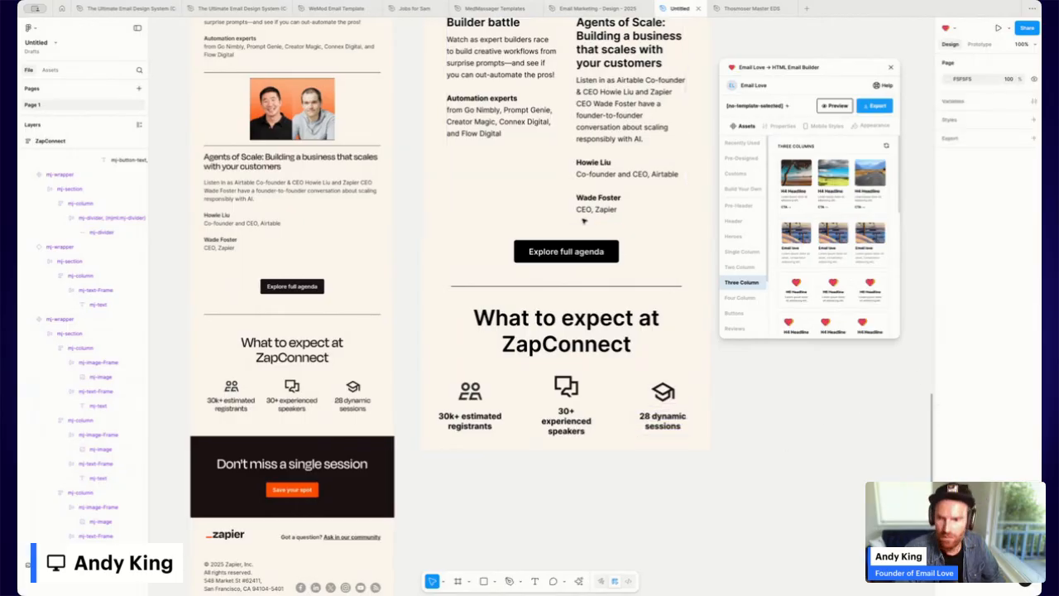
scroll(584, 220, "up", 10)
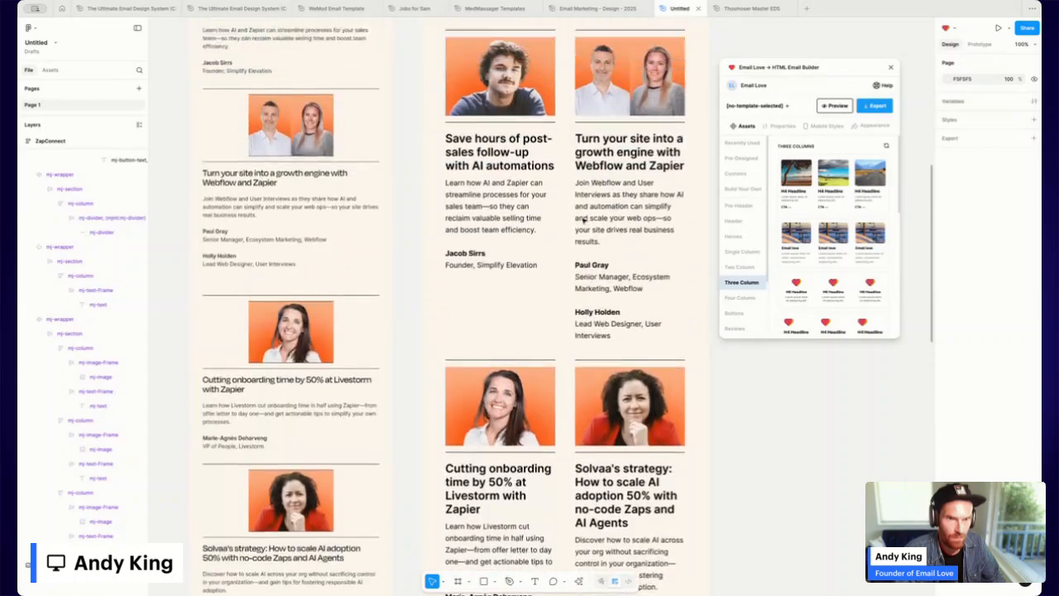
scroll(584, 220, "up", 10)
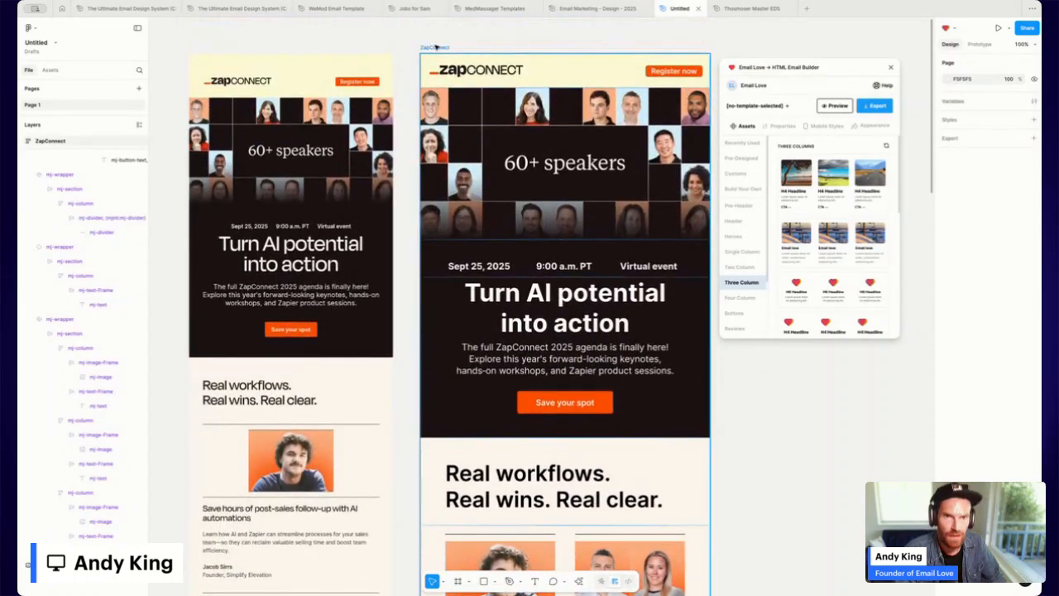
left_click(435, 48)
scroll(587, 291, "down", 20)
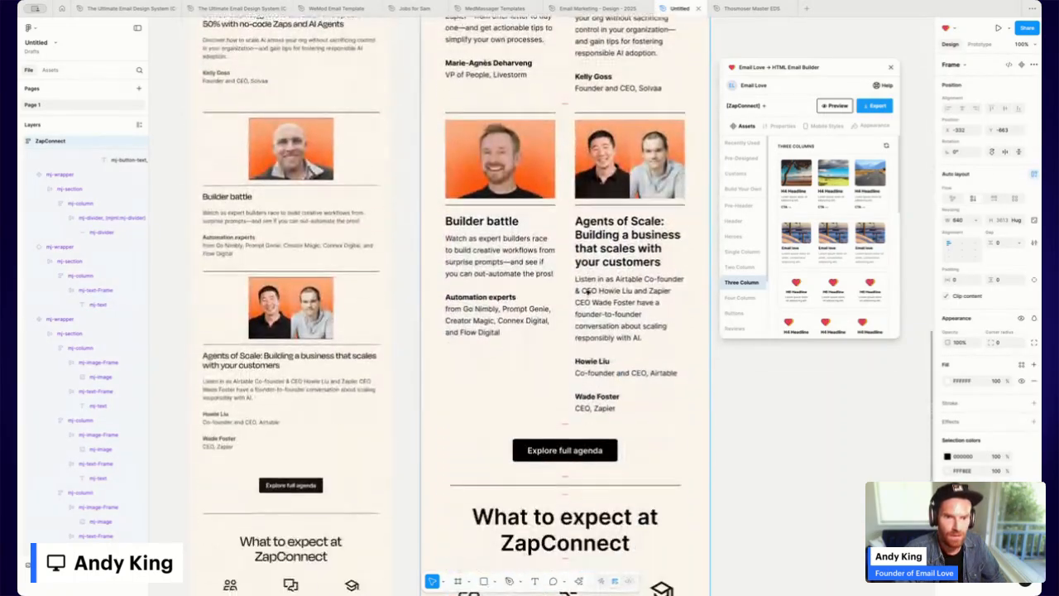
left_click(835, 106)
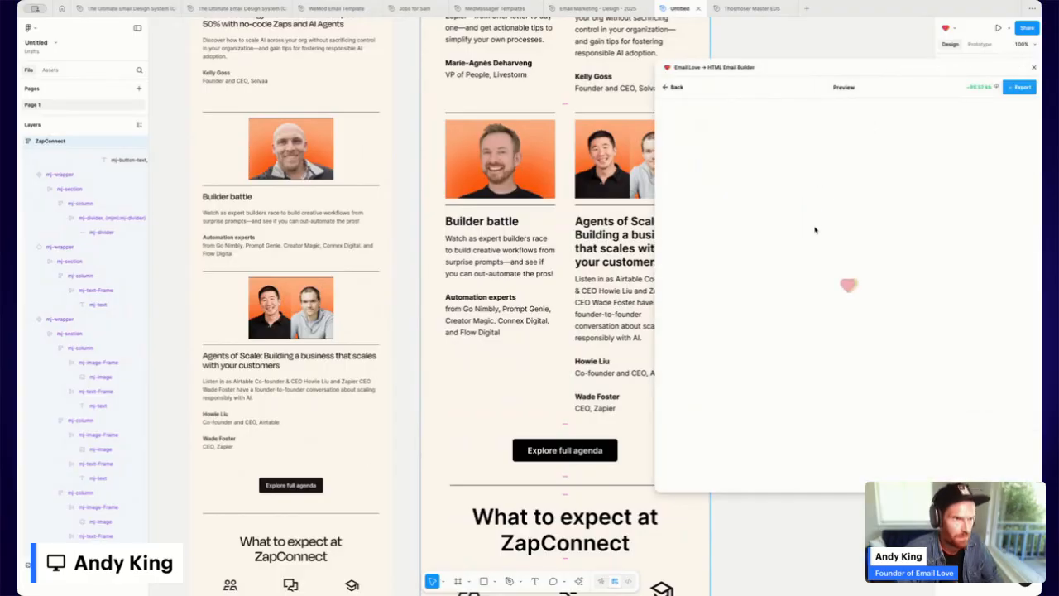
scroll(727, 237, "down", 3)
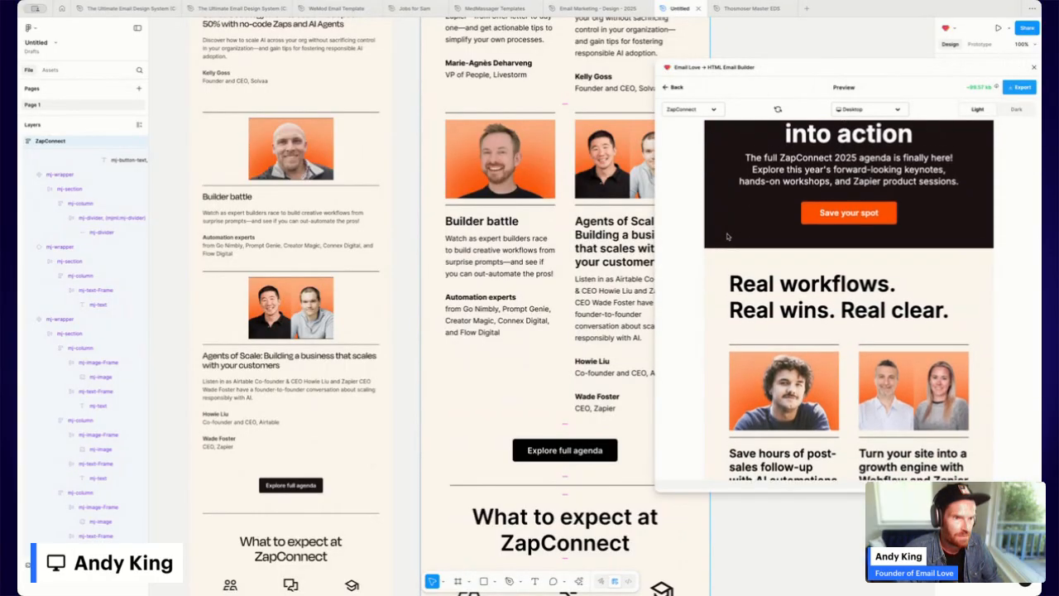
scroll(728, 237, "down", 10)
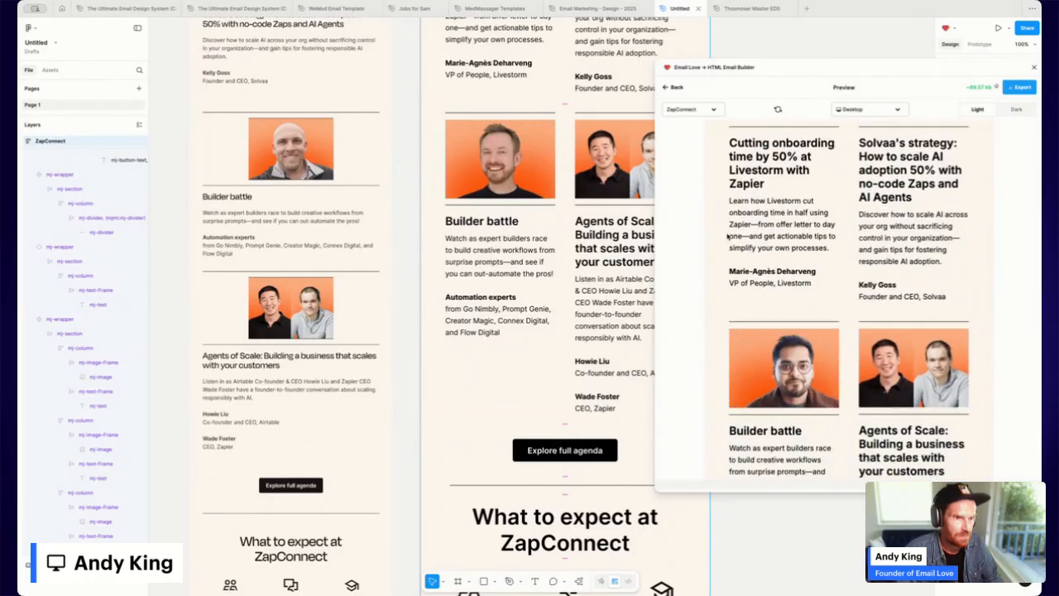
scroll(727, 237, "down", 8)
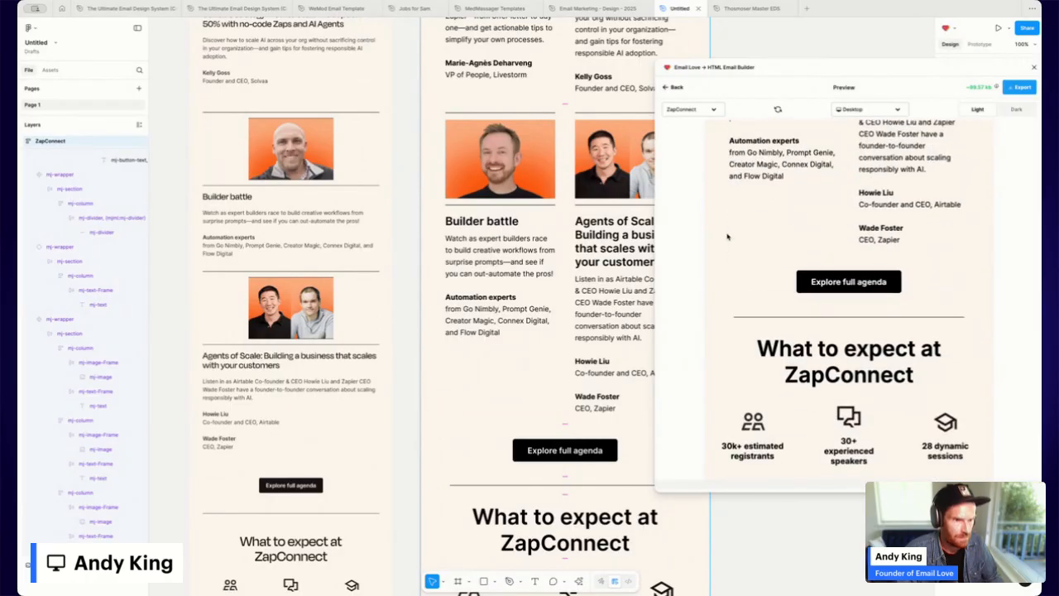
left_click(898, 111)
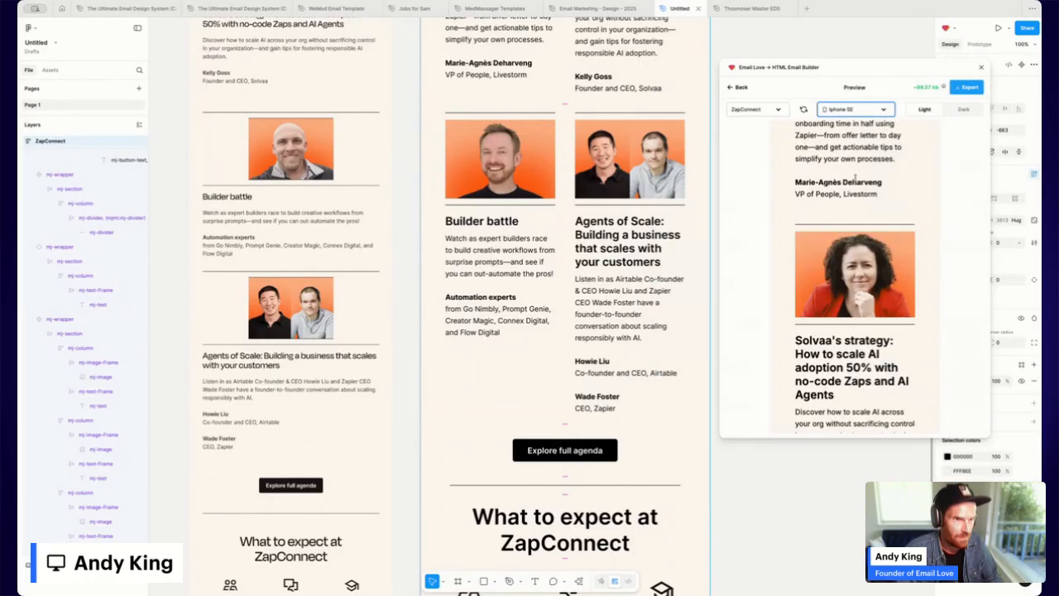
left_click(857, 145)
scroll(816, 240, "down", 8)
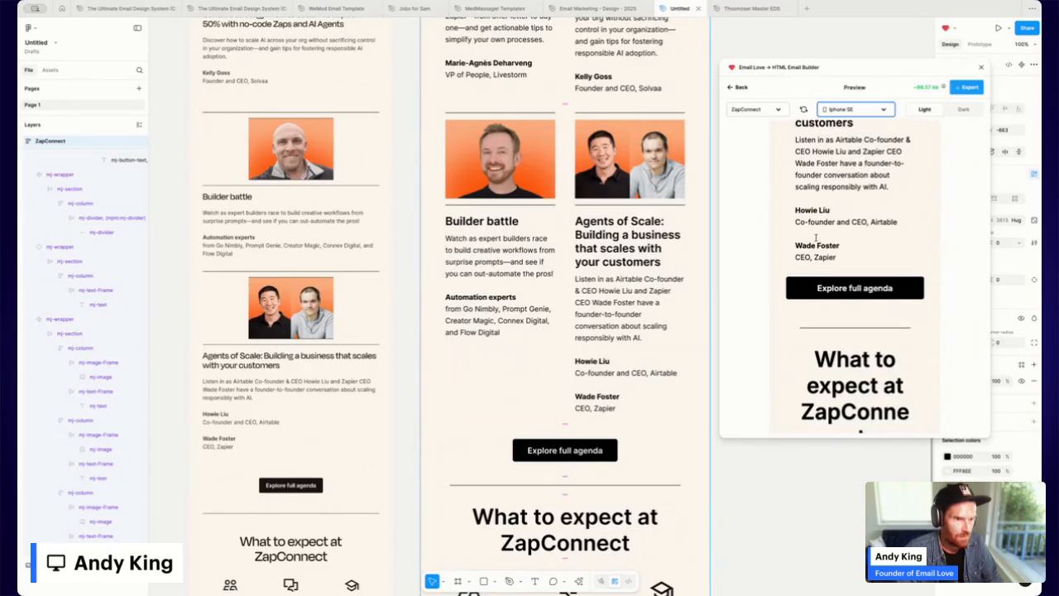
scroll(816, 240, "down", 2)
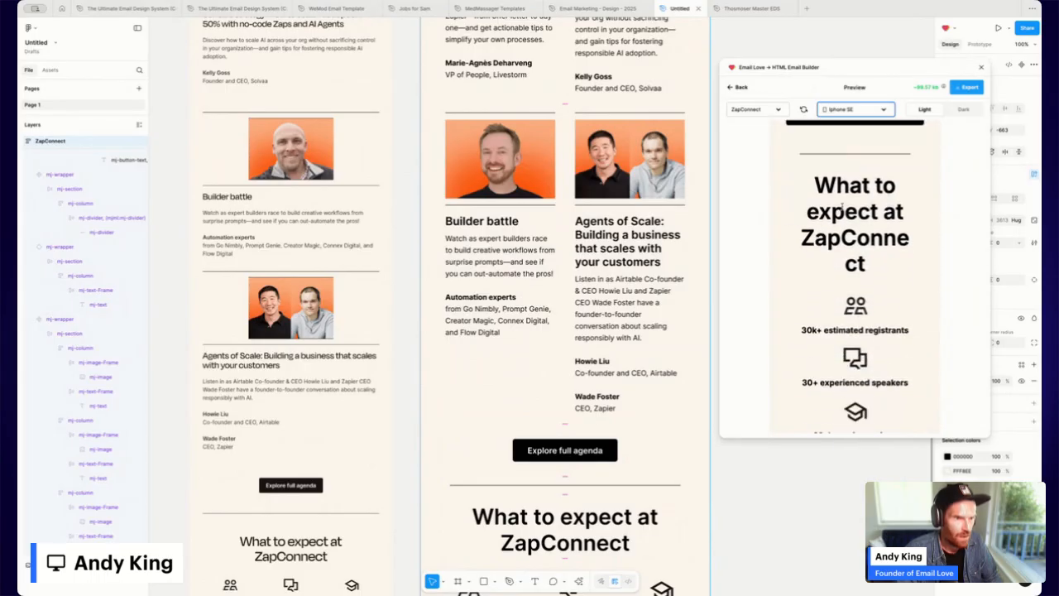
left_click_drag(837, 187, 858, 257)
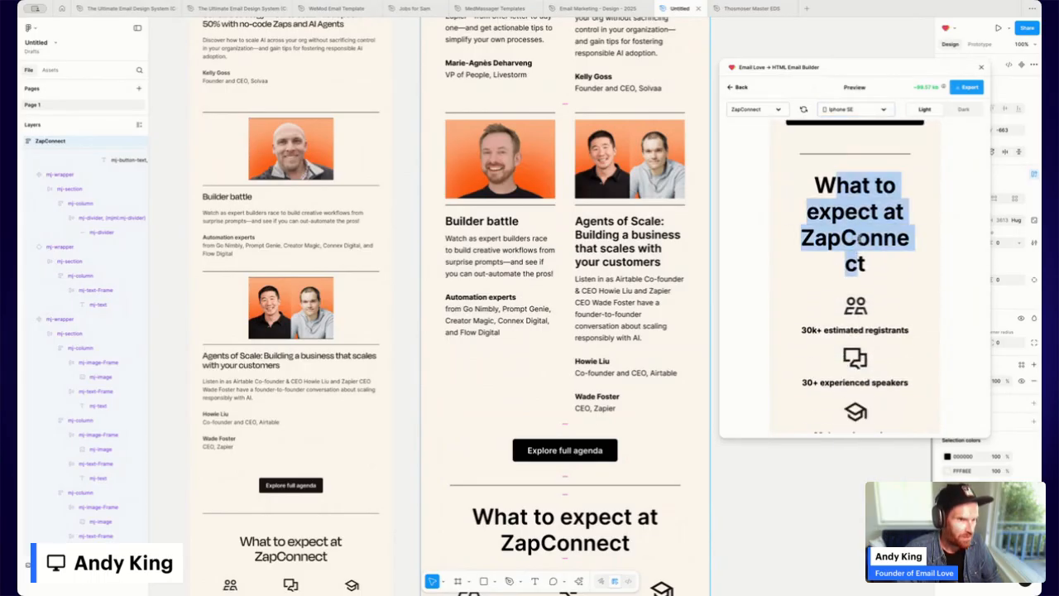
left_click(859, 237)
scroll(858, 235, "down", 1)
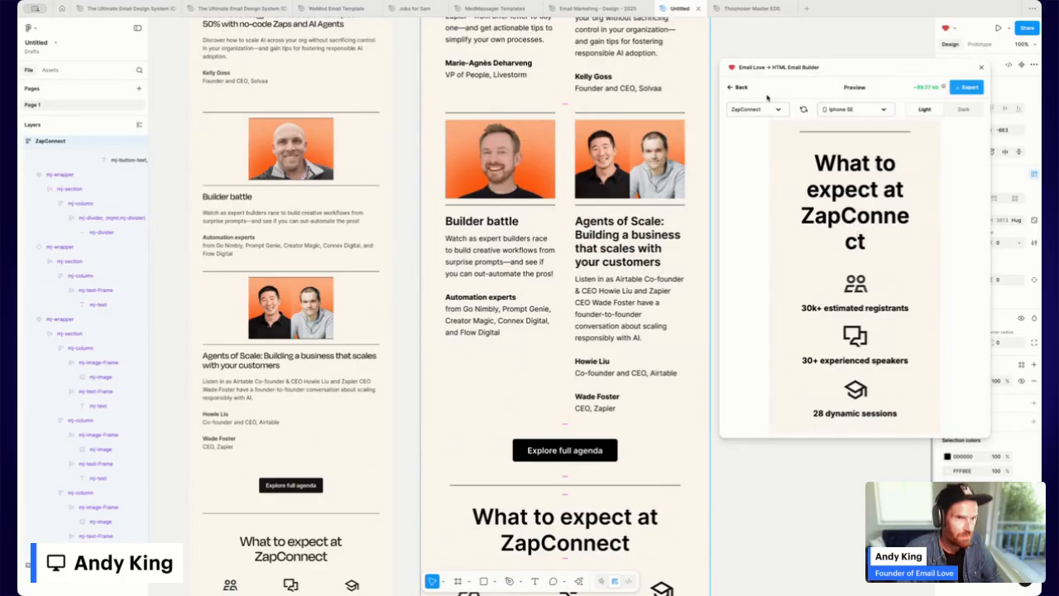
left_click(741, 87)
Enable a mobile font size of 40 for the 'What to expect at ZapConnect' heading.
scroll(617, 420, "down", 3)
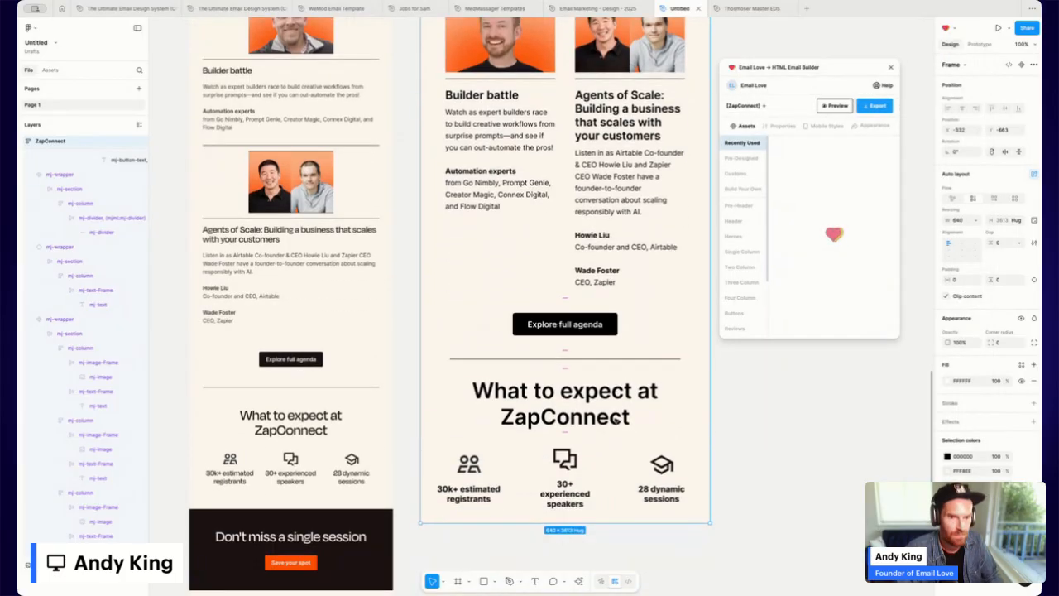
left_click(597, 392)
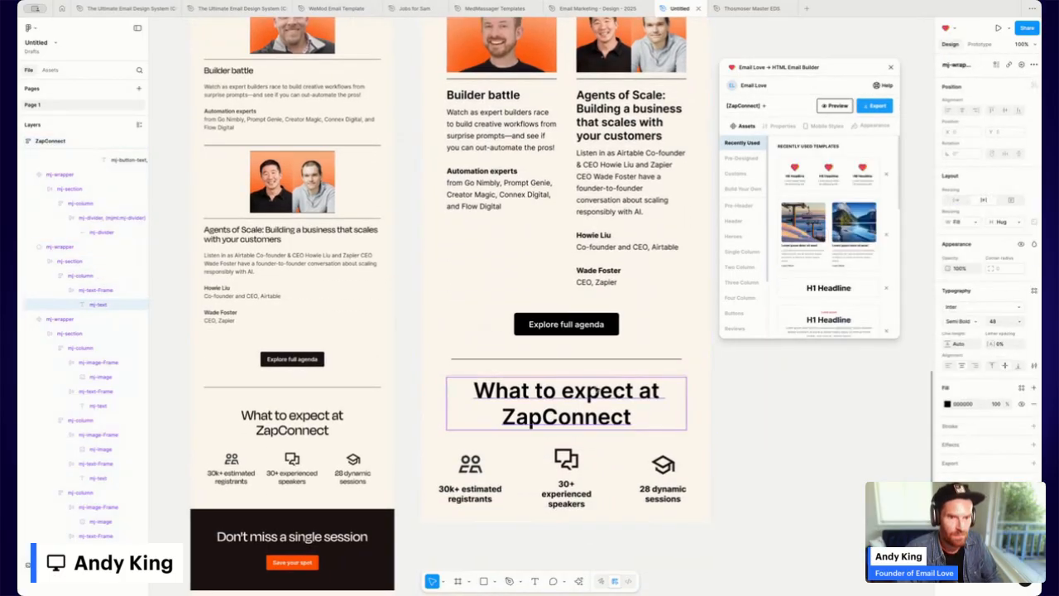
double_click(597, 389)
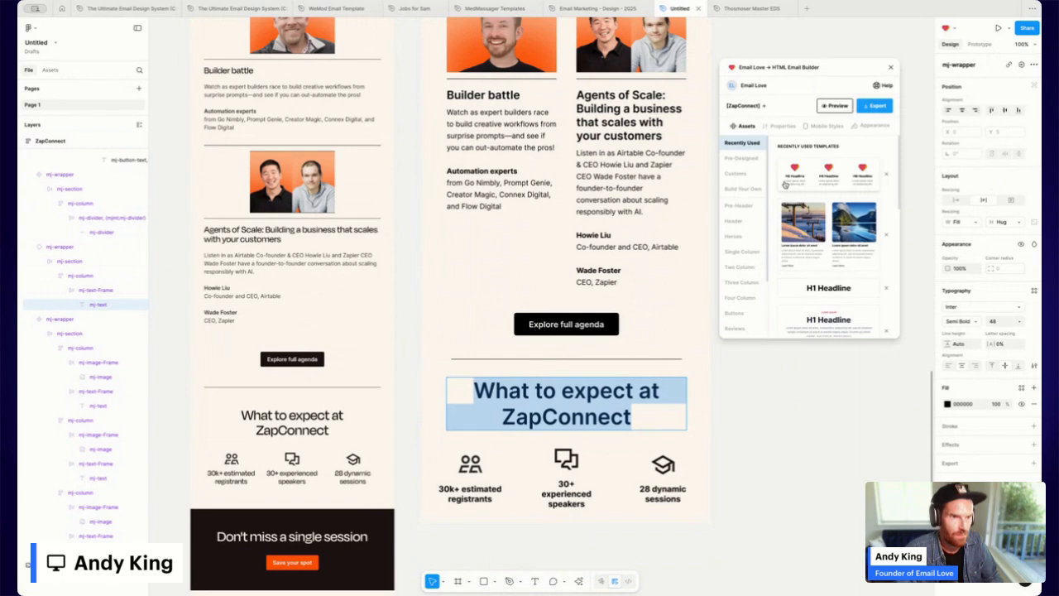
left_click(831, 129)
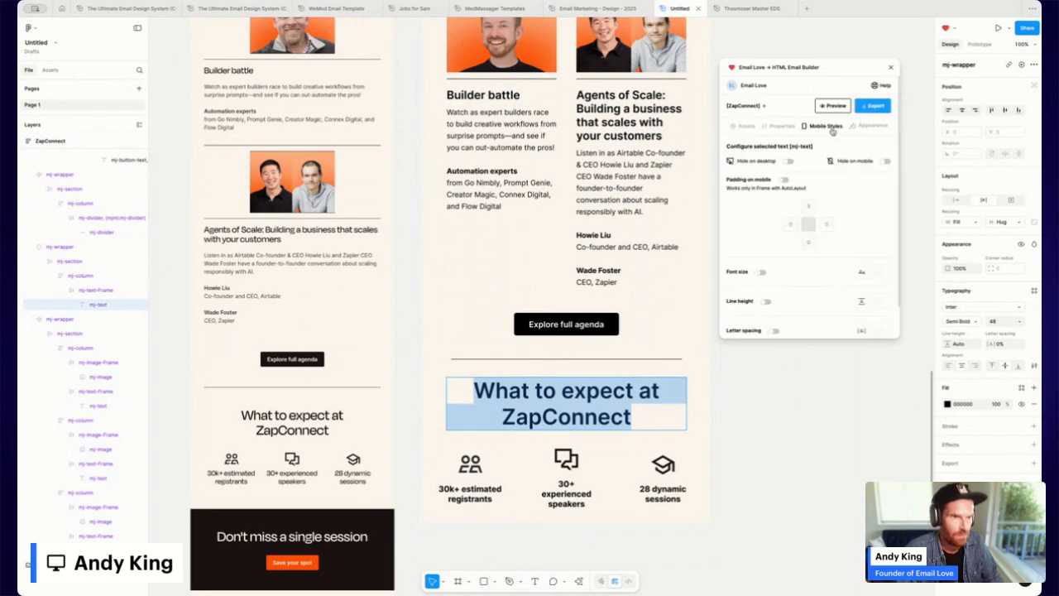
left_click(761, 273)
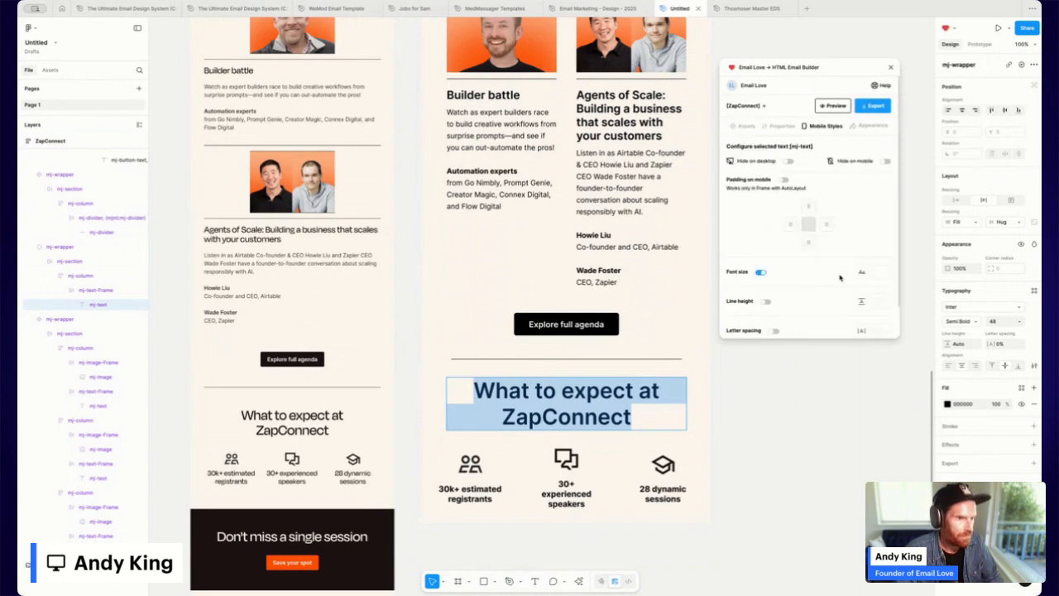
left_click(877, 272)
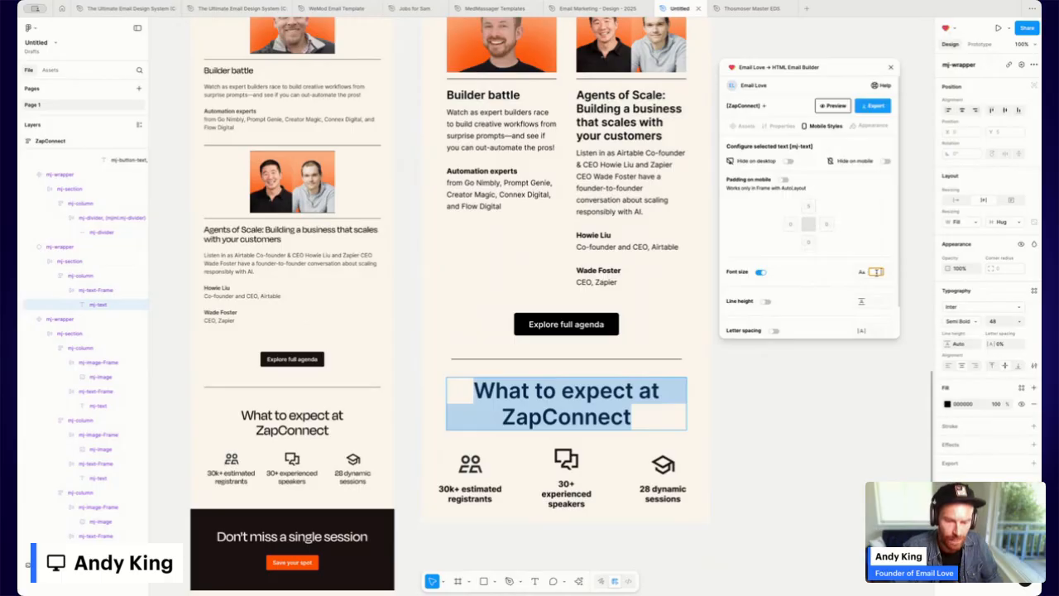
type("40")
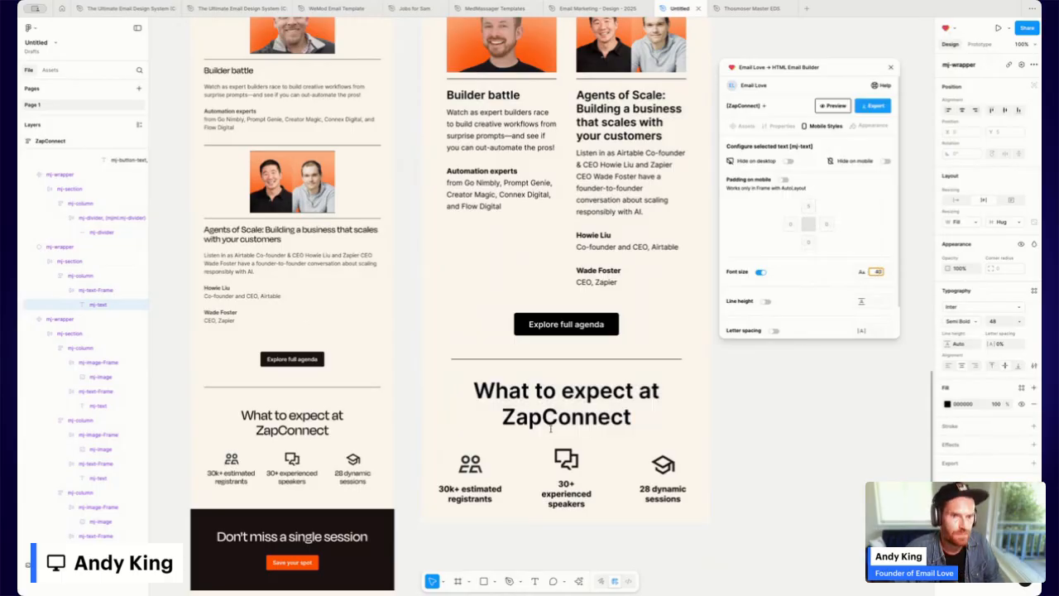
scroll(580, 283, "up", 15)
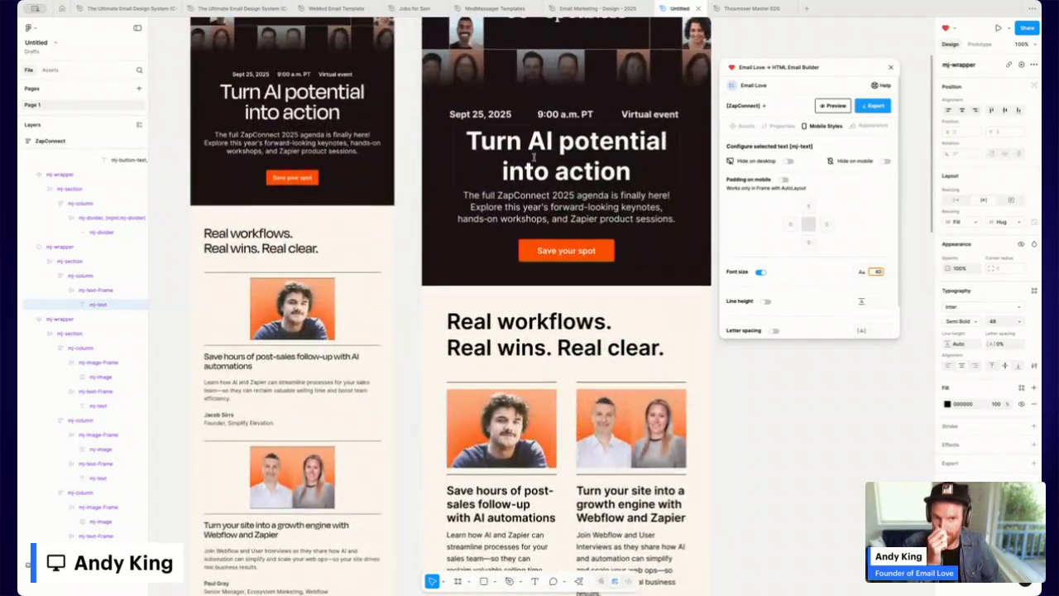
scroll(464, 121, "up", 5)
left_click(437, 220)
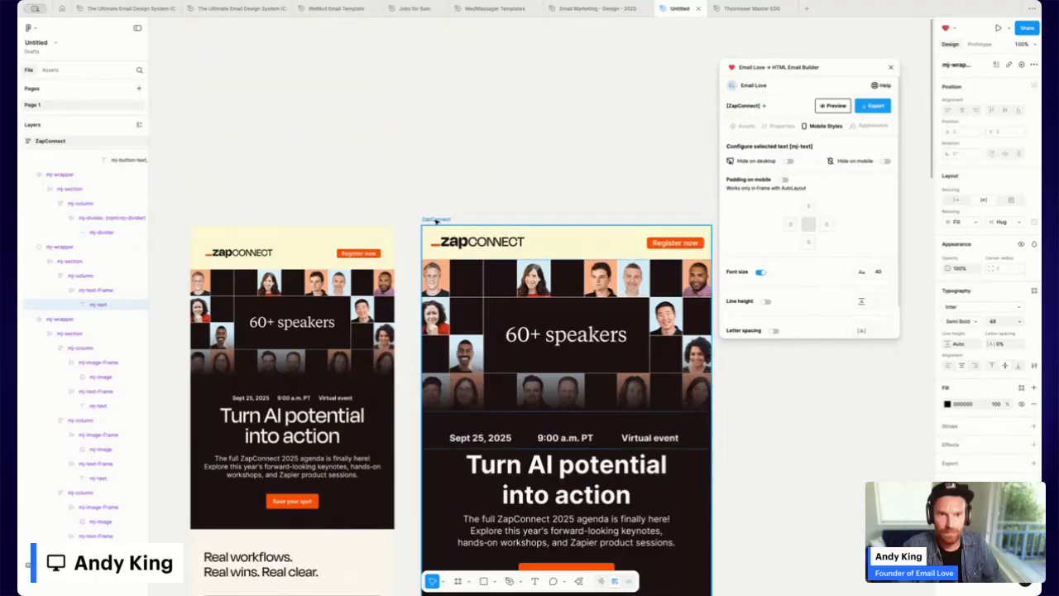
left_click(834, 106)
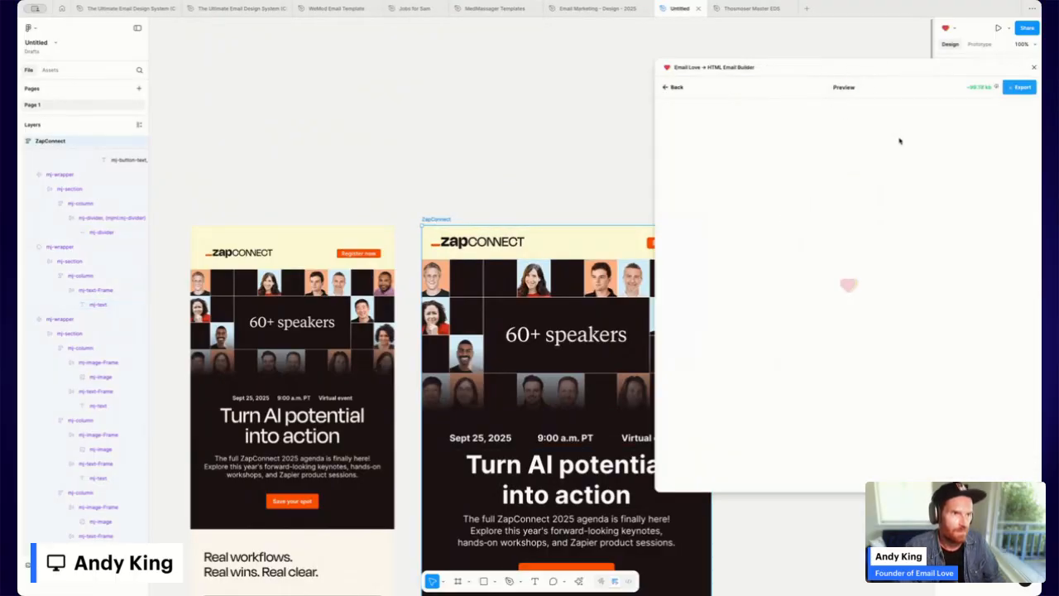
left_click(870, 108)
left_click(868, 164)
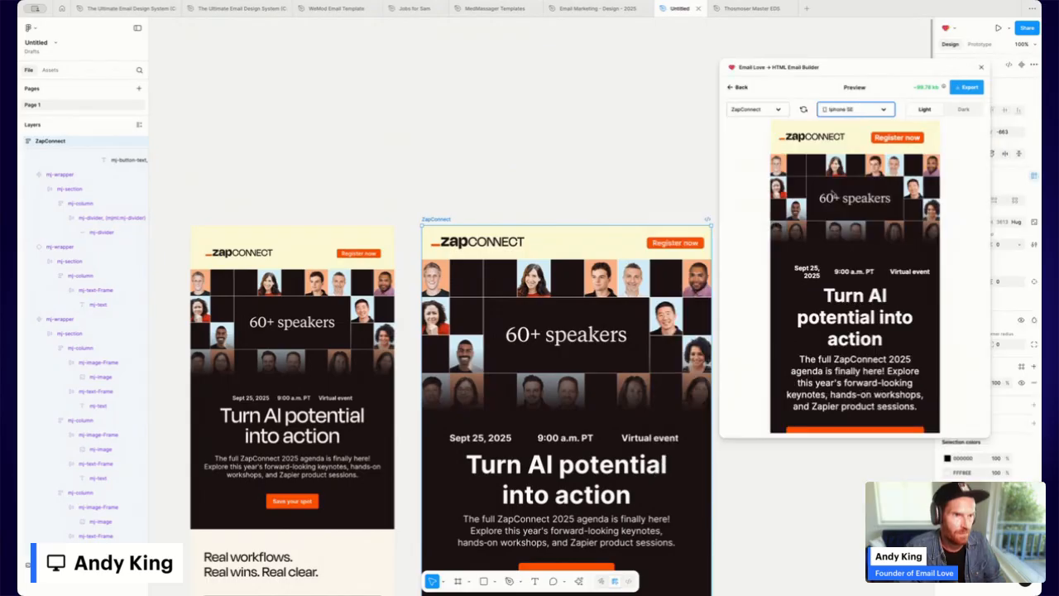
scroll(801, 222, "down", 5)
scroll(801, 221, "down", 15)
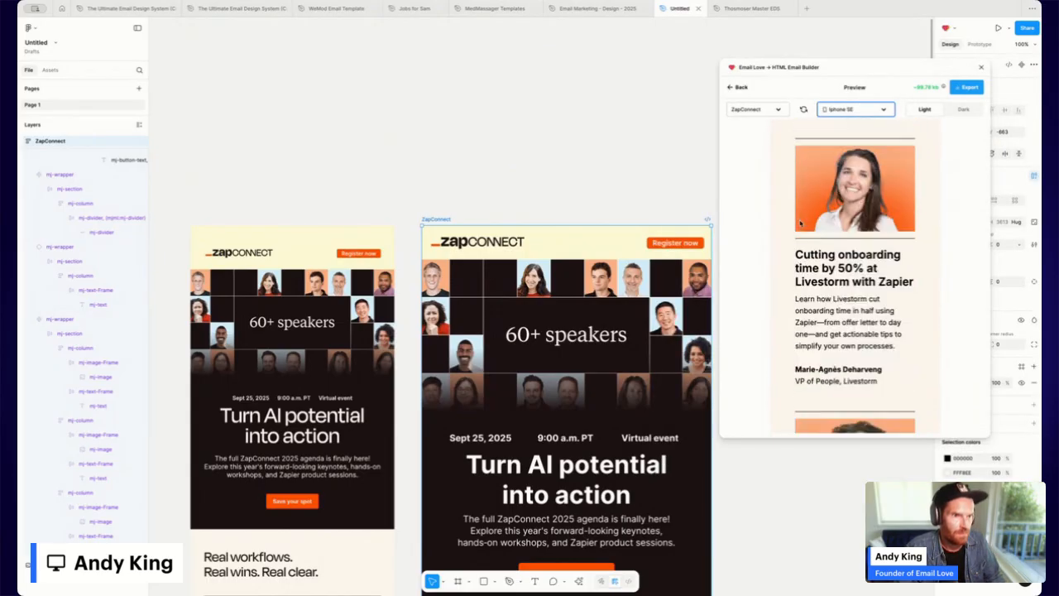
scroll(800, 222, "down", 15)
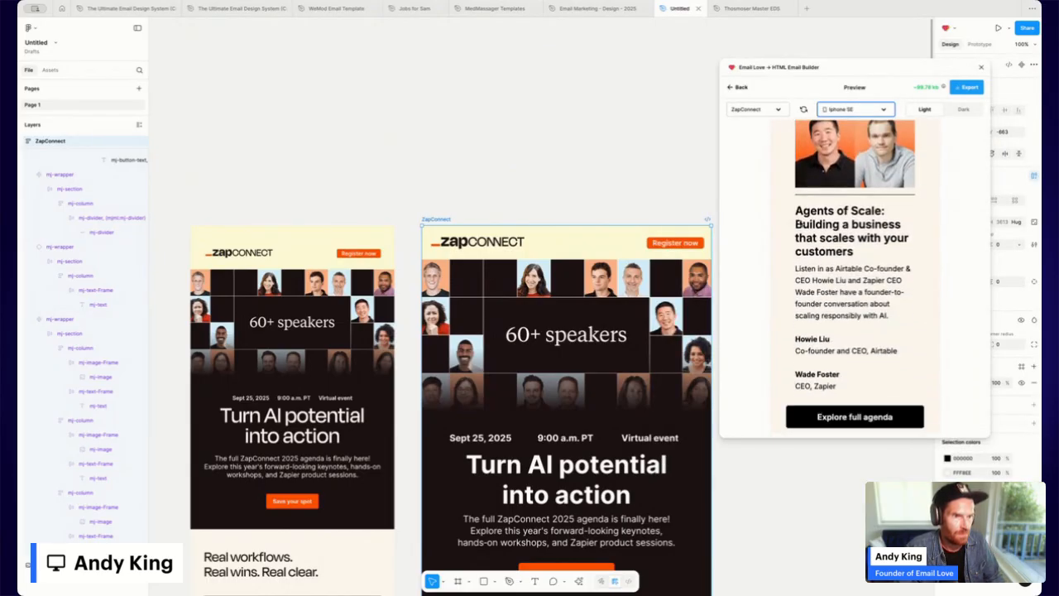
scroll(800, 221, "down", 2)
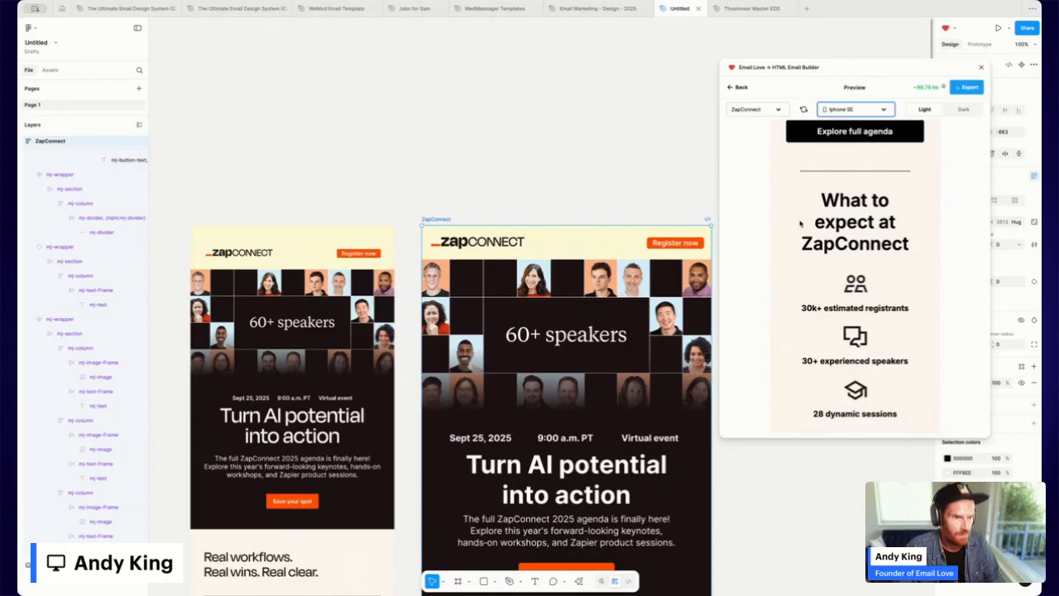
left_click(742, 89)
Duplicate the 'Turn AI potential into action' block and move the copy below the stats row.
scroll(586, 323, "down", 15)
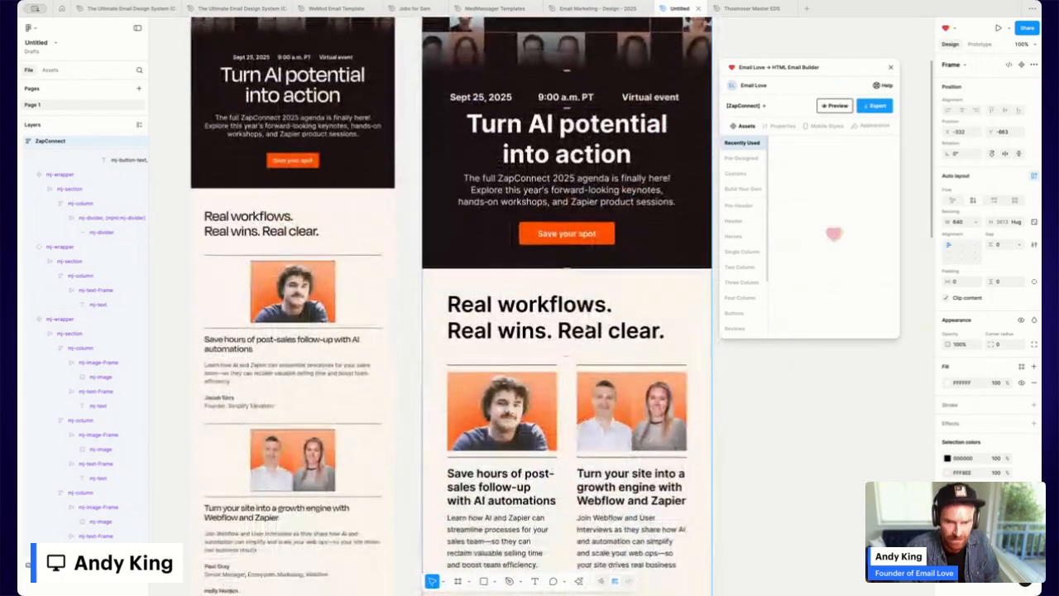
scroll(587, 324, "down", 8)
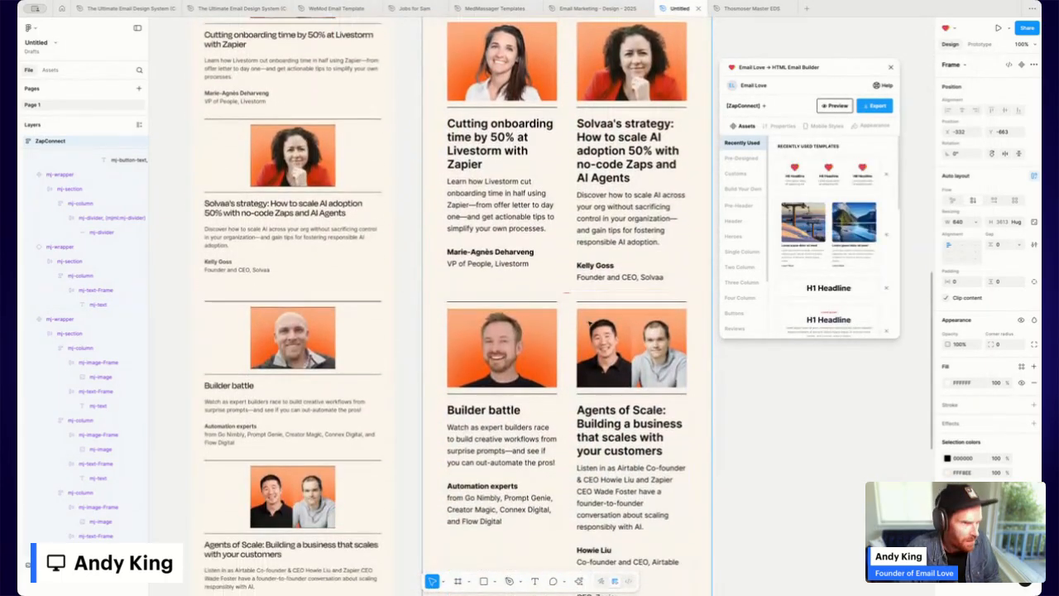
scroll(590, 323, "down", 8)
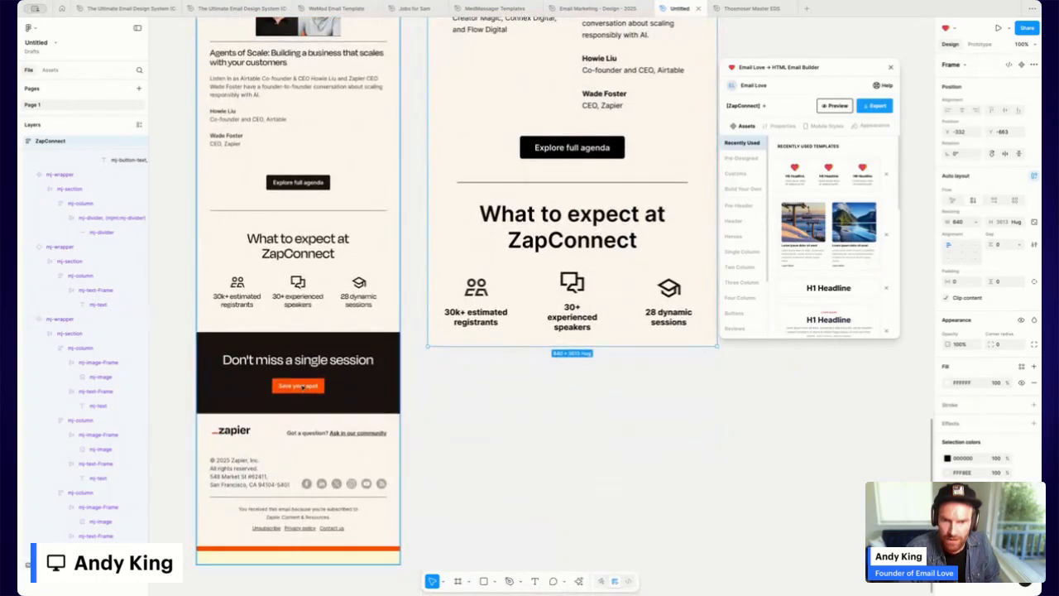
scroll(561, 142, "up", 20)
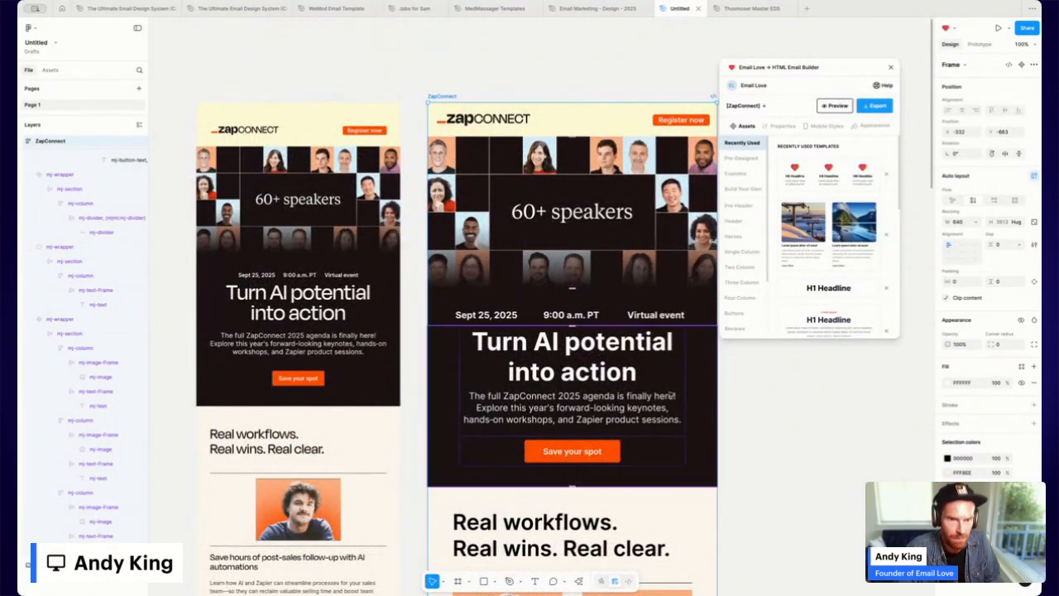
left_click(572, 377)
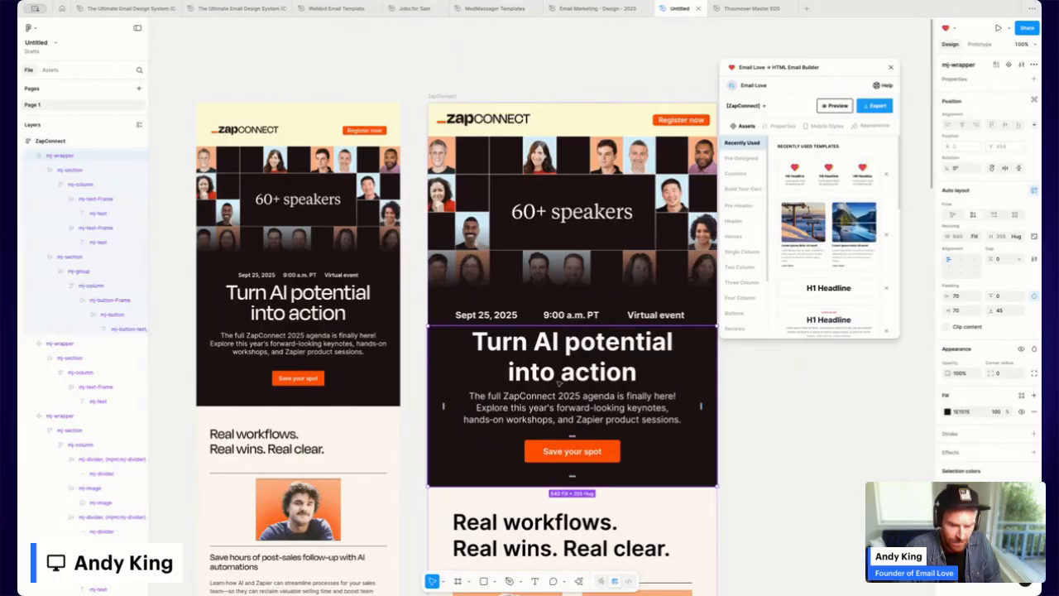
key("ctrl+d")
scroll(559, 383, "down", 4)
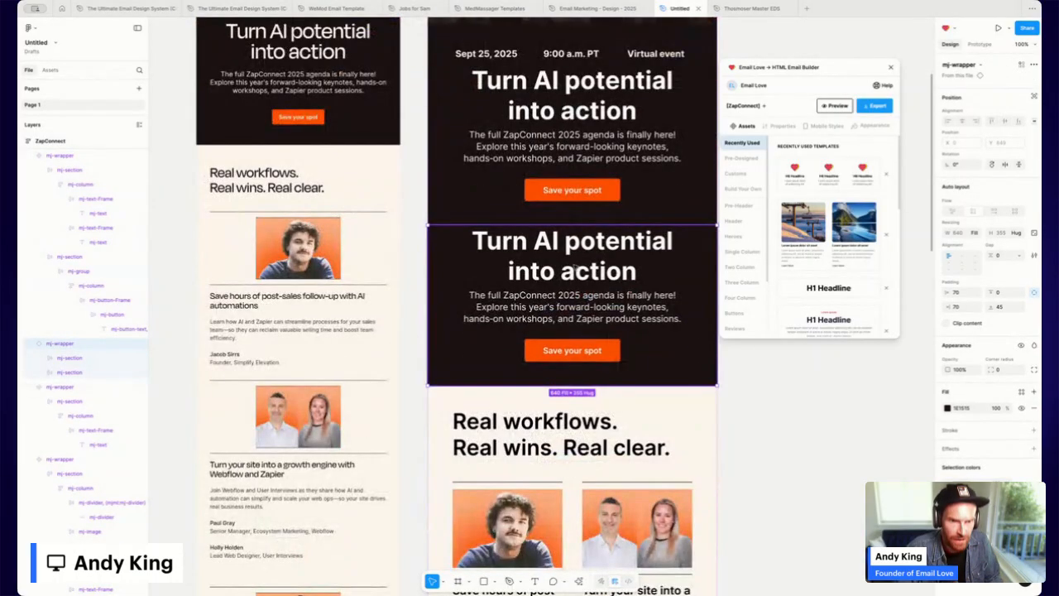
key("Down")
key("Down")
Detach the copied banner from its component and select its paragraph text.
scroll(573, 382, "down", 7)
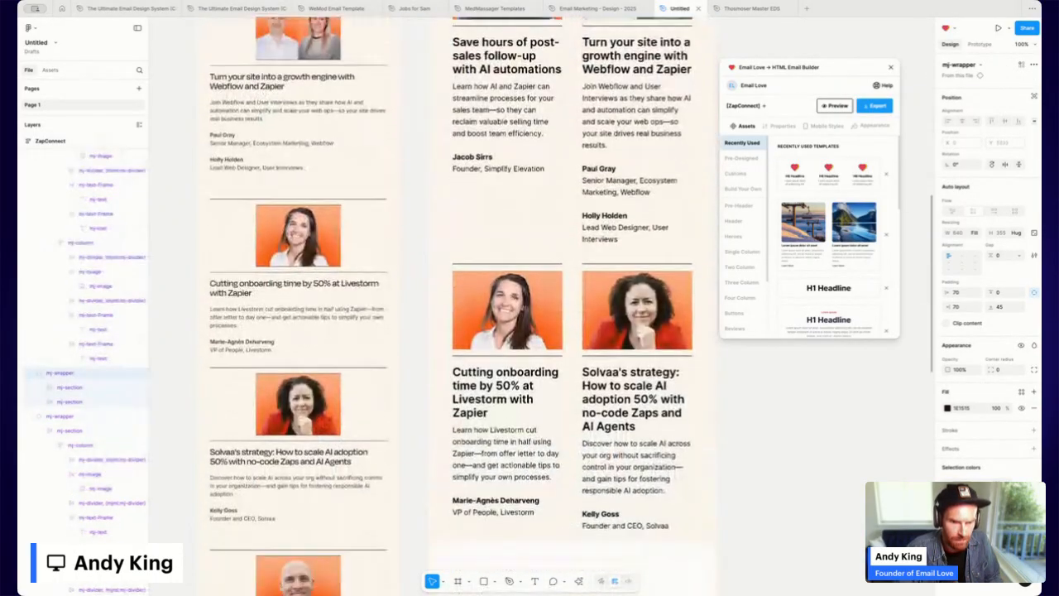
scroll(572, 383, "down", 6)
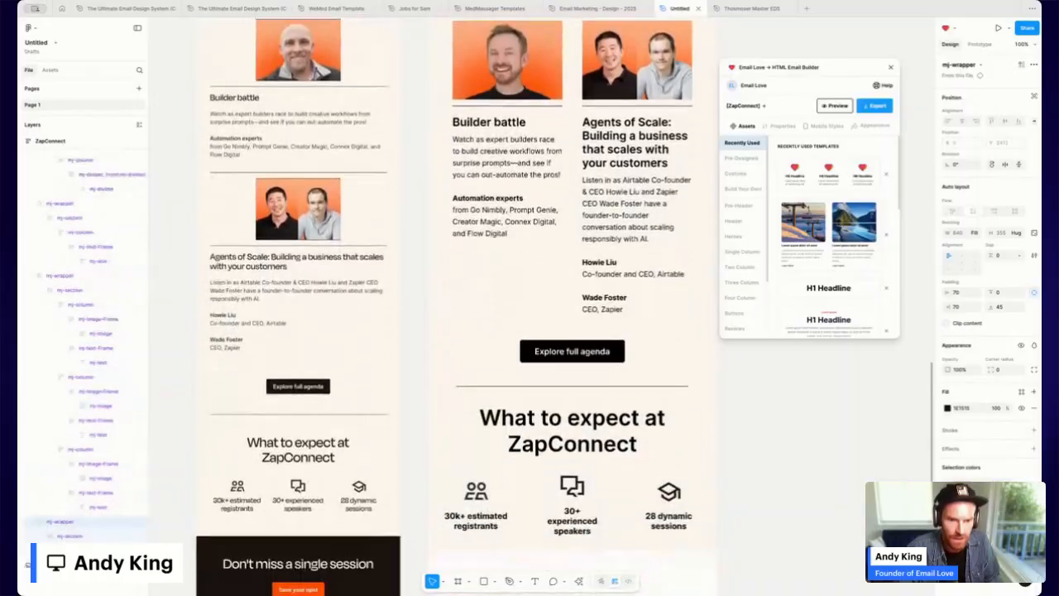
scroll(585, 497, "down", 3)
left_click(583, 353)
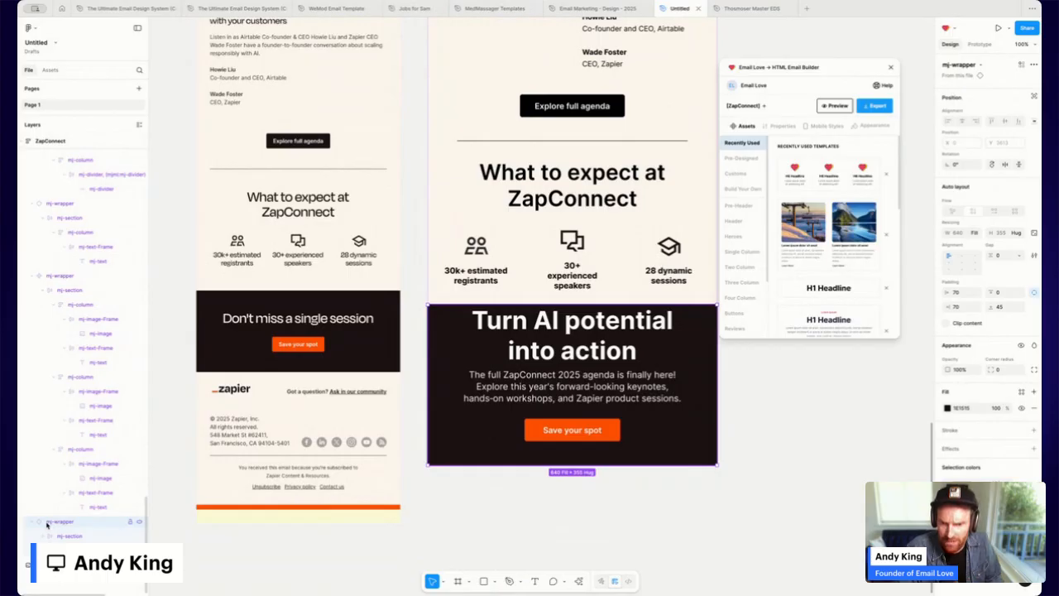
left_click(1034, 65)
left_click(992, 92)
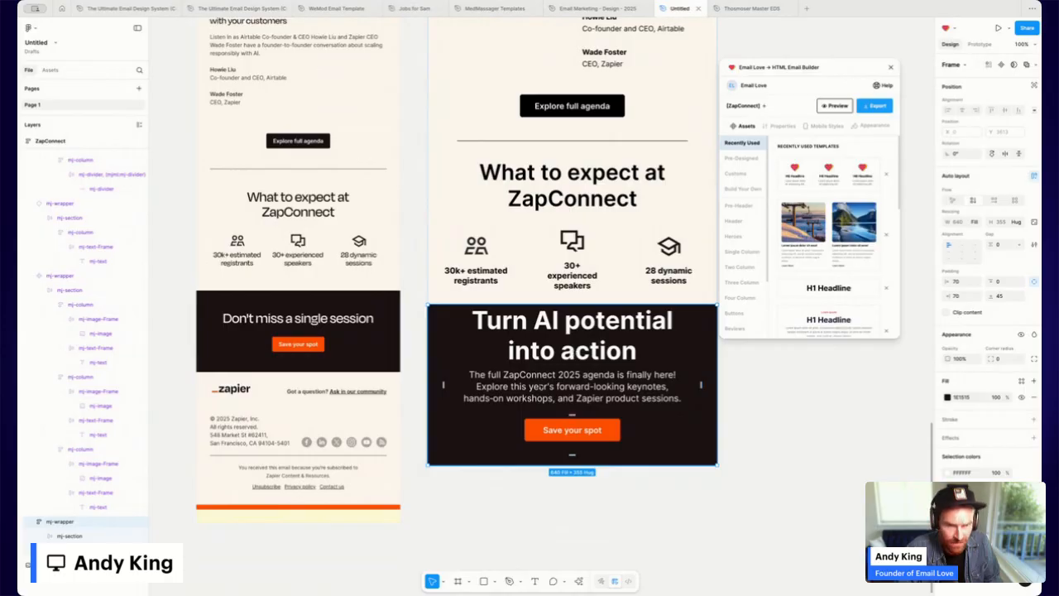
double_click(544, 385)
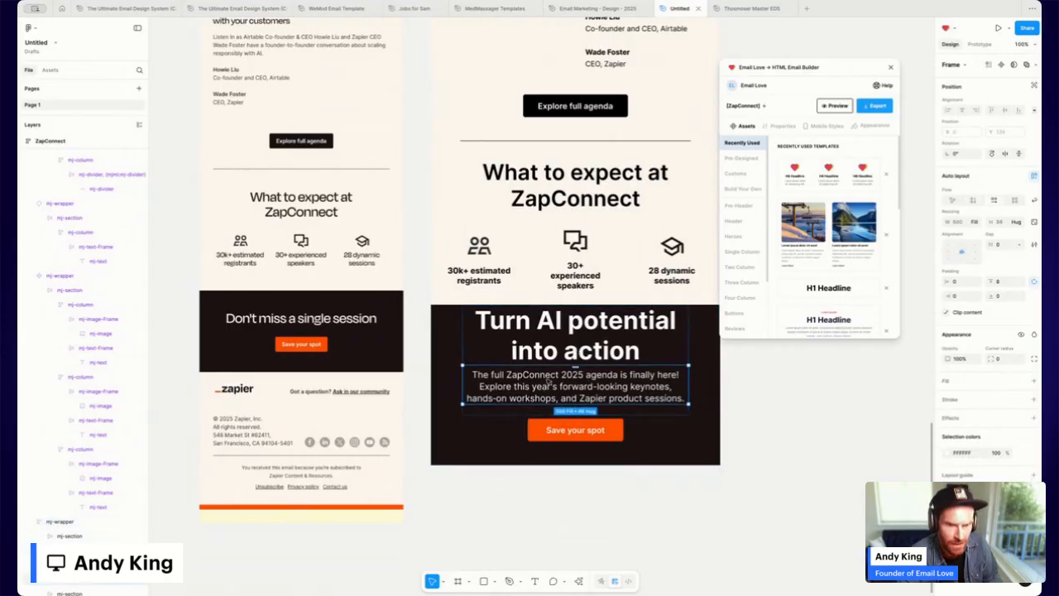
Delete the copy's paragraph and change the heading to 'Don't miss a single session' at size 40.
key("Delete")
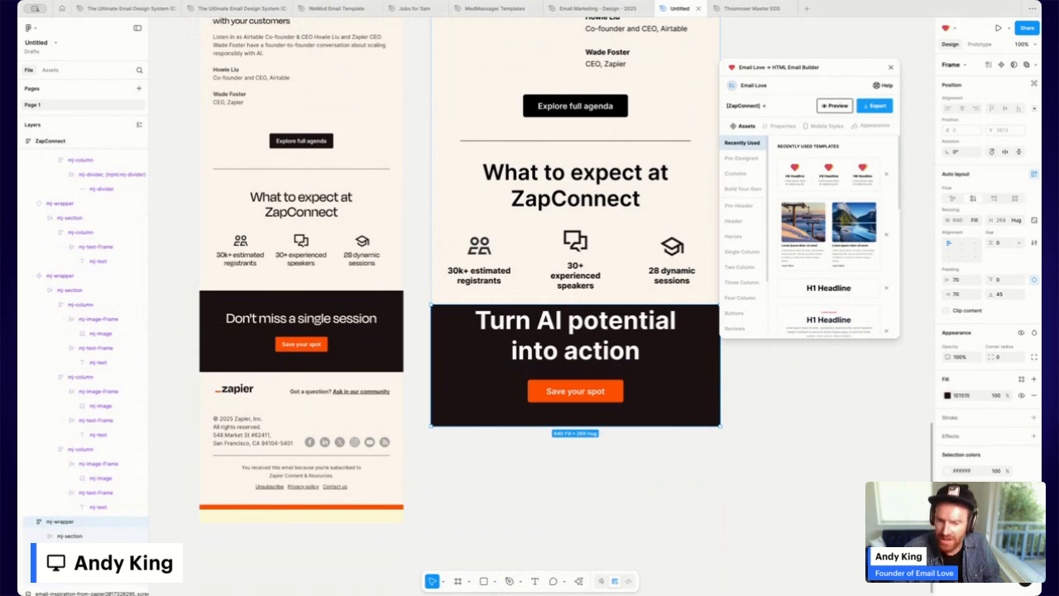
double_click(615, 352)
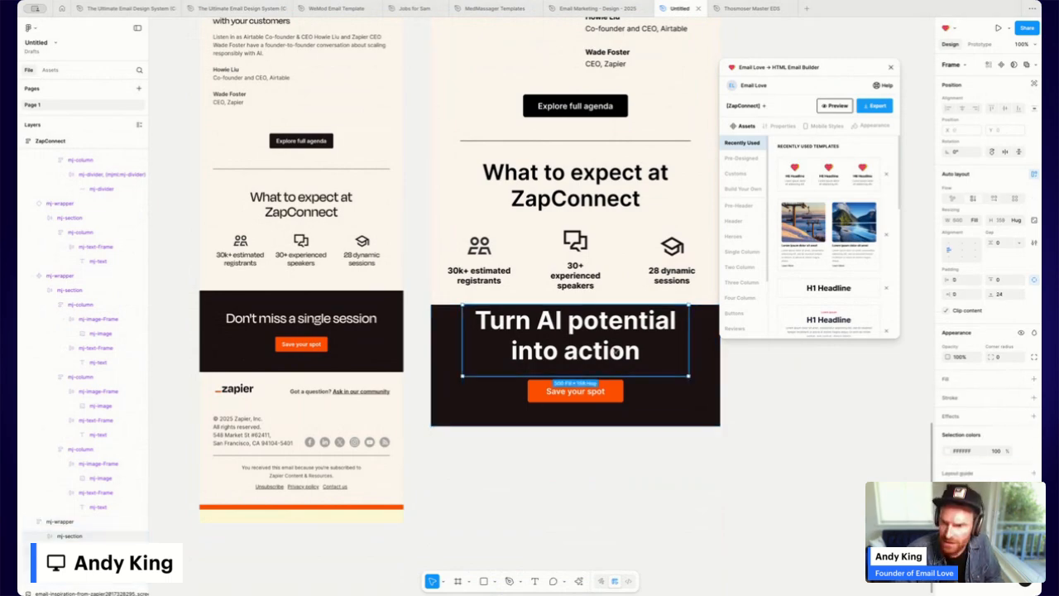
double_click(615, 351)
type("Don't miss a single session")
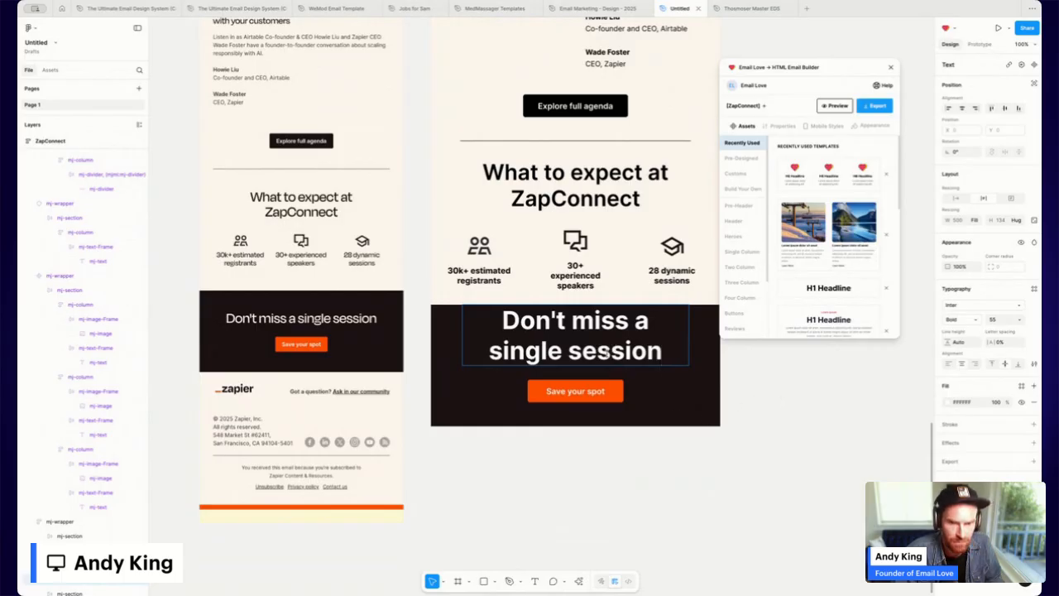
triple_click(603, 351)
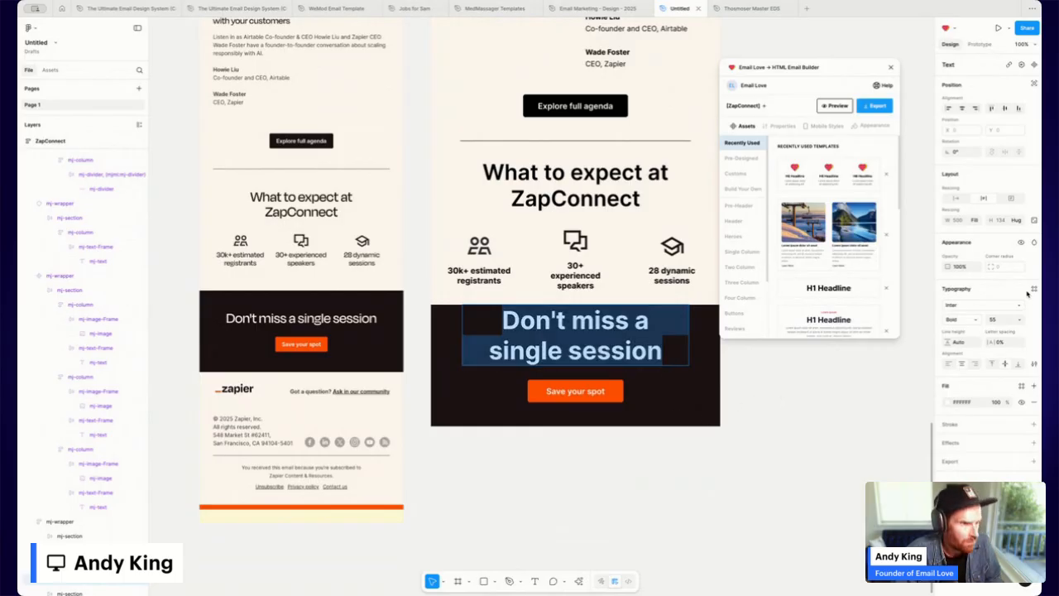
left_click(1019, 319)
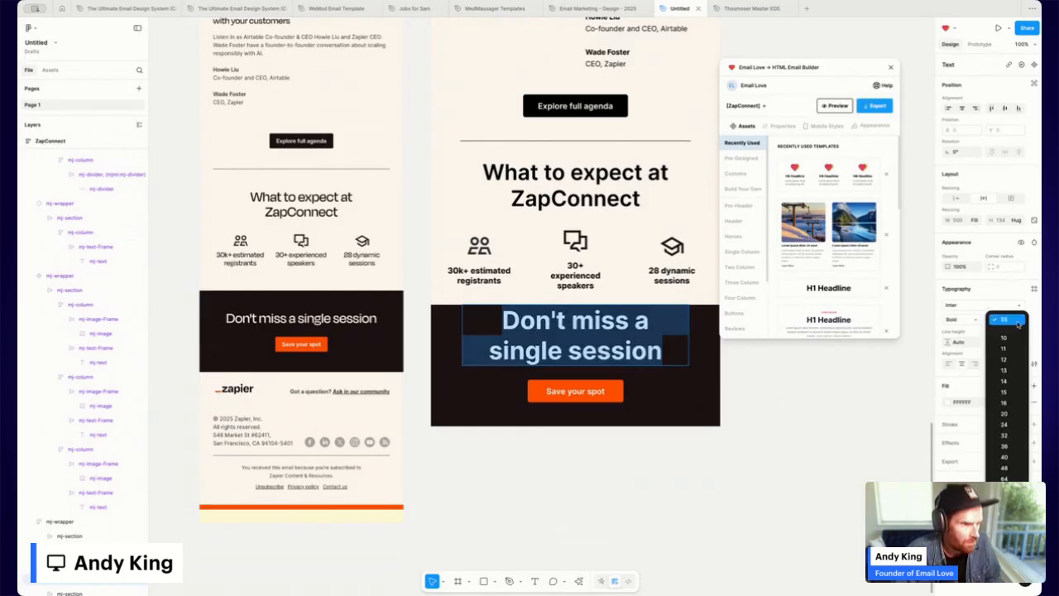
left_click(1013, 460)
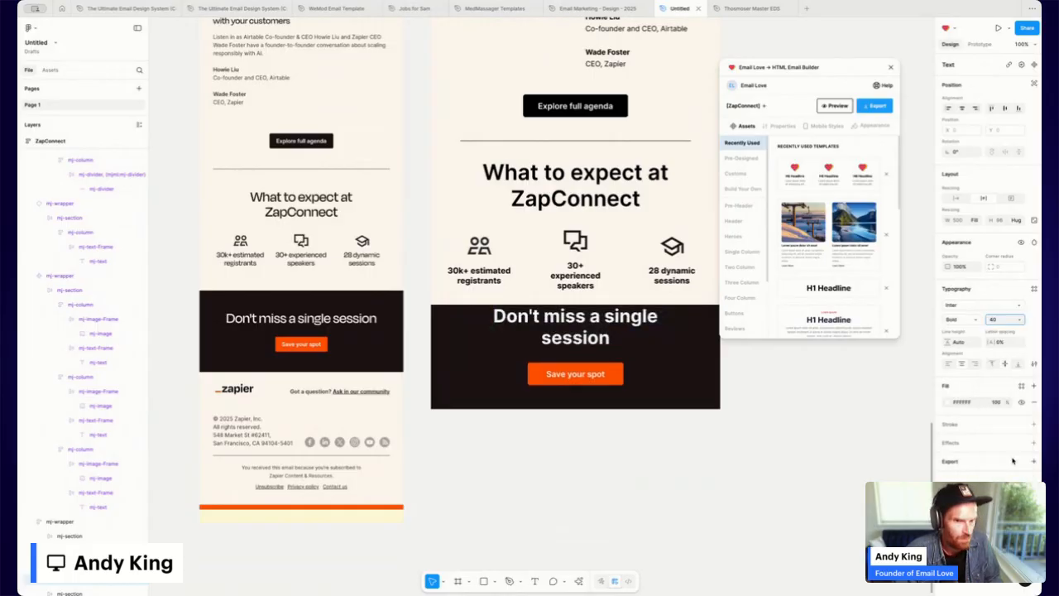
Give the closing block 45 px top padding.
left_click(676, 328)
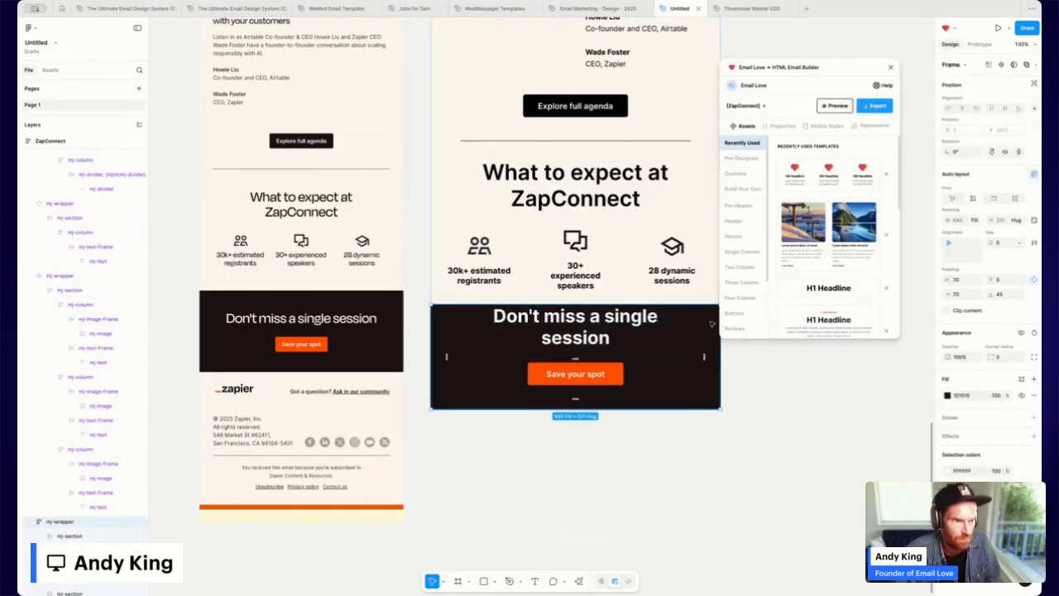
left_click(999, 281)
type("45")
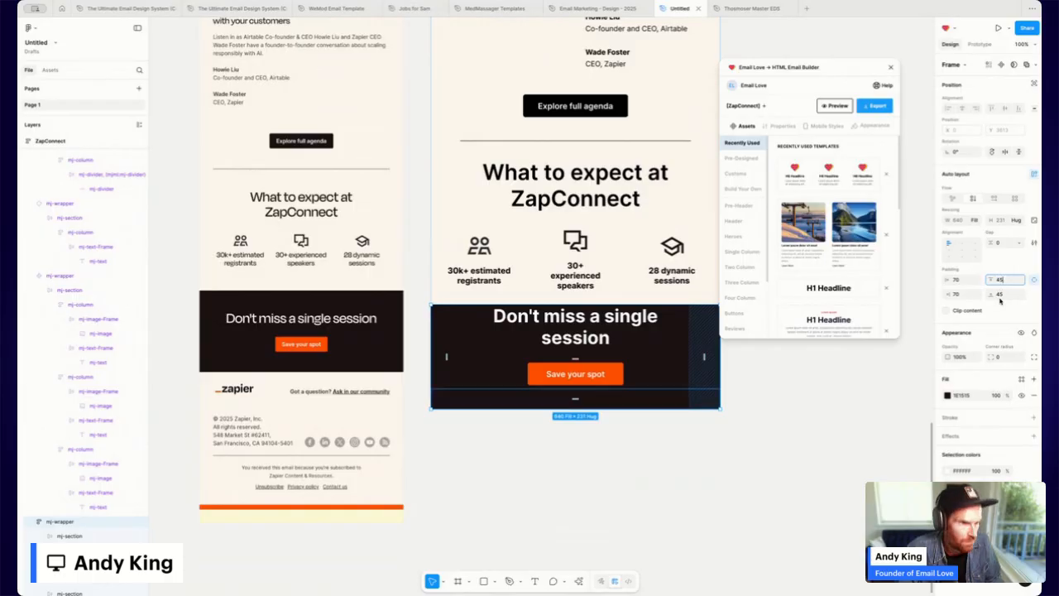
key("Return")
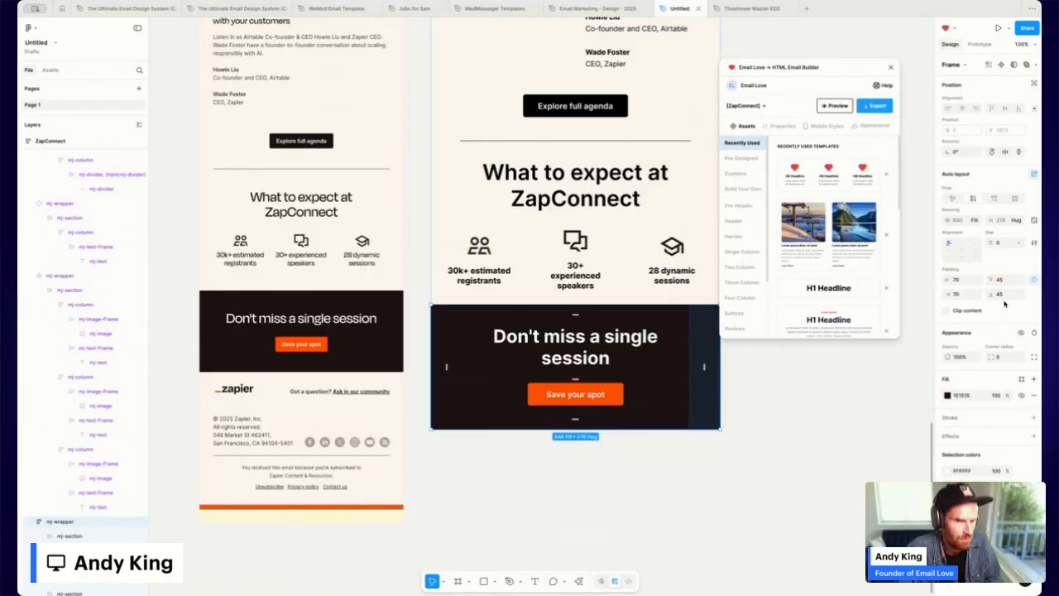
left_click(743, 469)
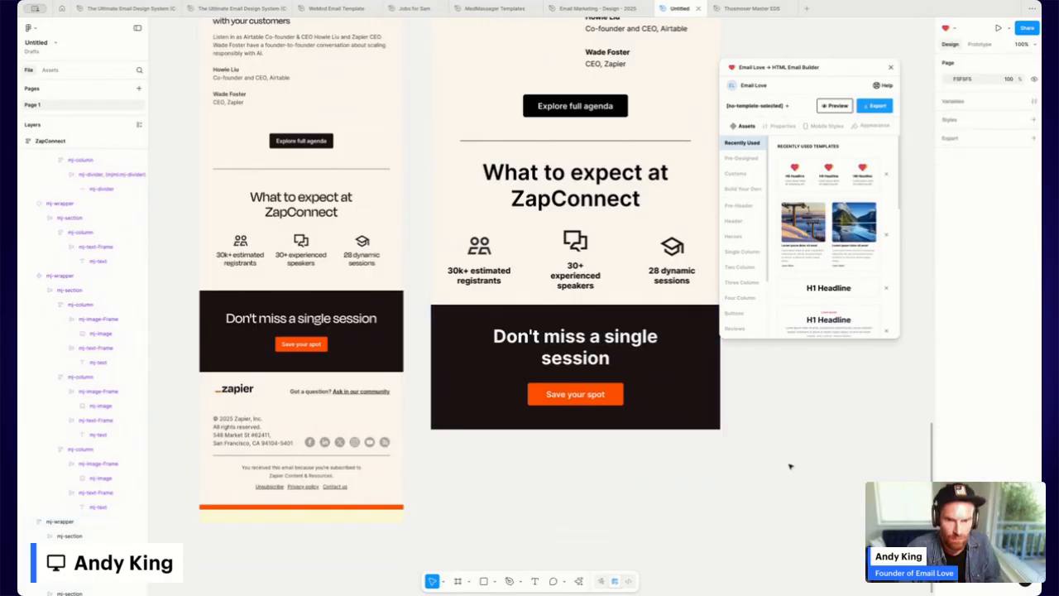
Set the closing block's horizontal and vertical padding to 55 px so the heading fits one line.
scroll(790, 466, "right", 2)
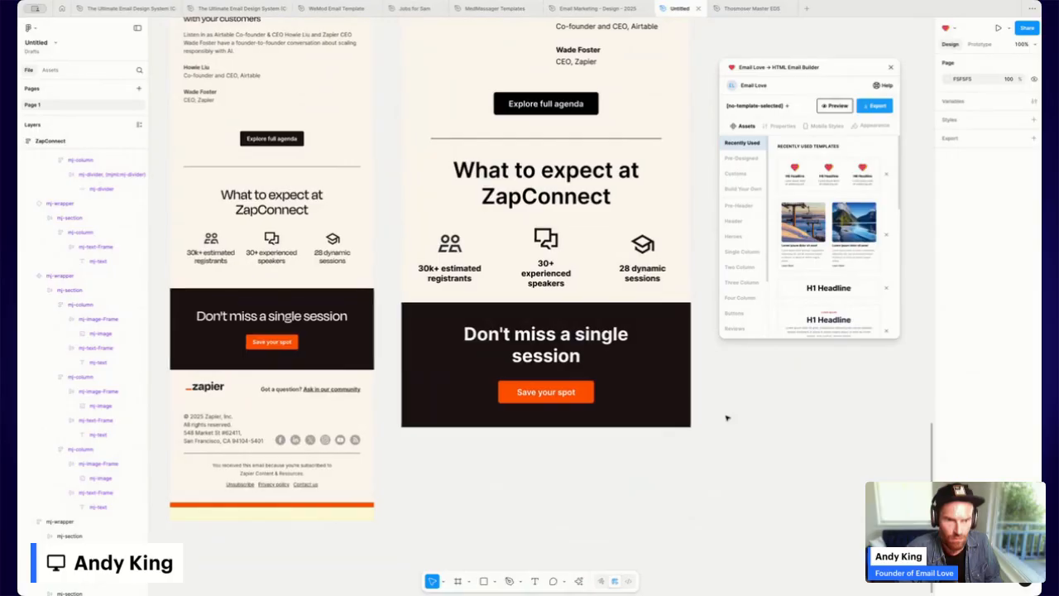
left_click(661, 360)
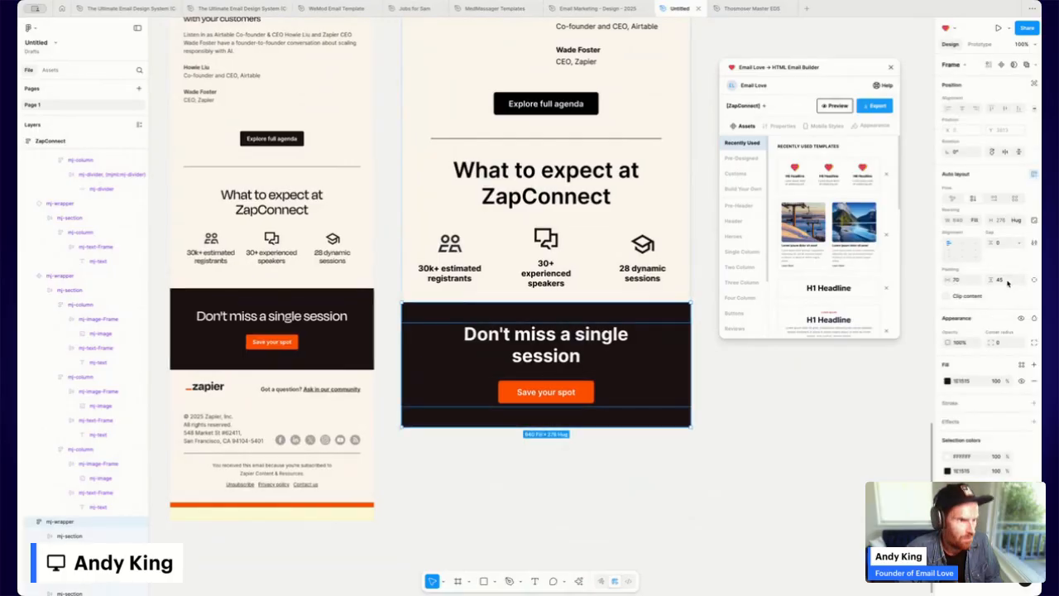
left_click(962, 281)
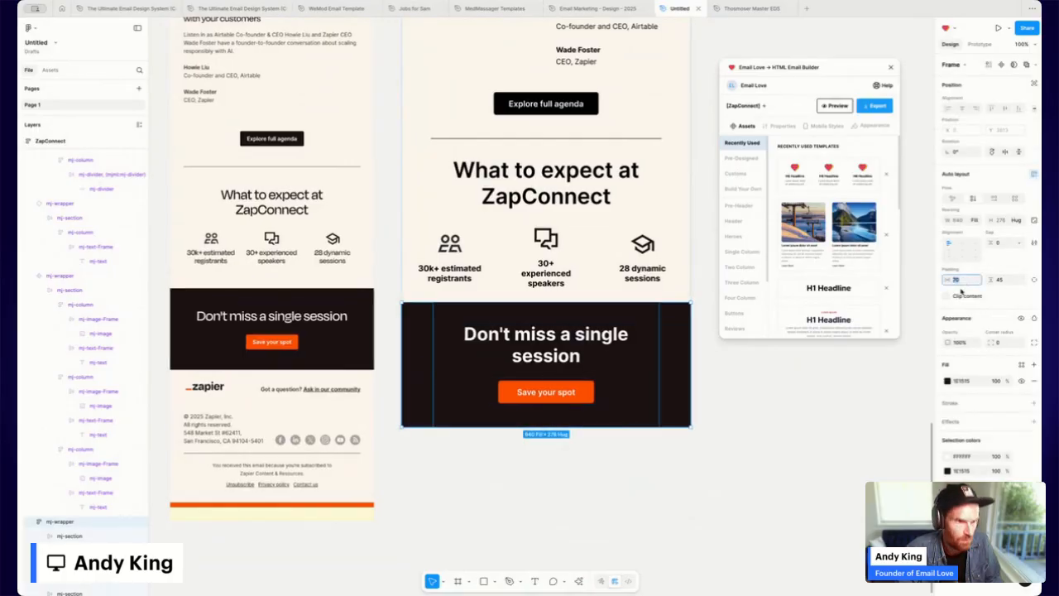
key("Return")
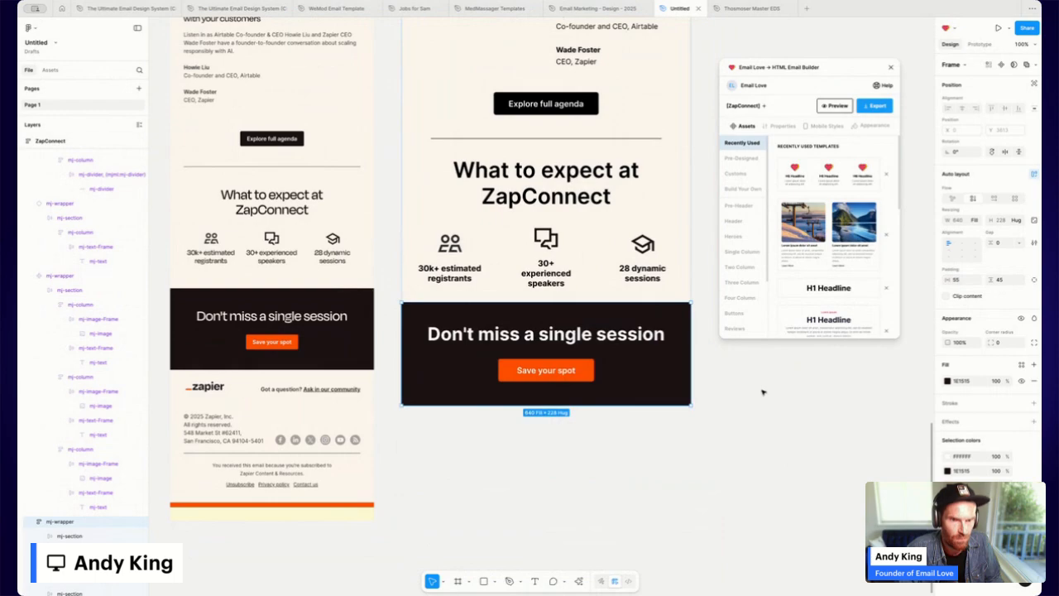
left_click(763, 392)
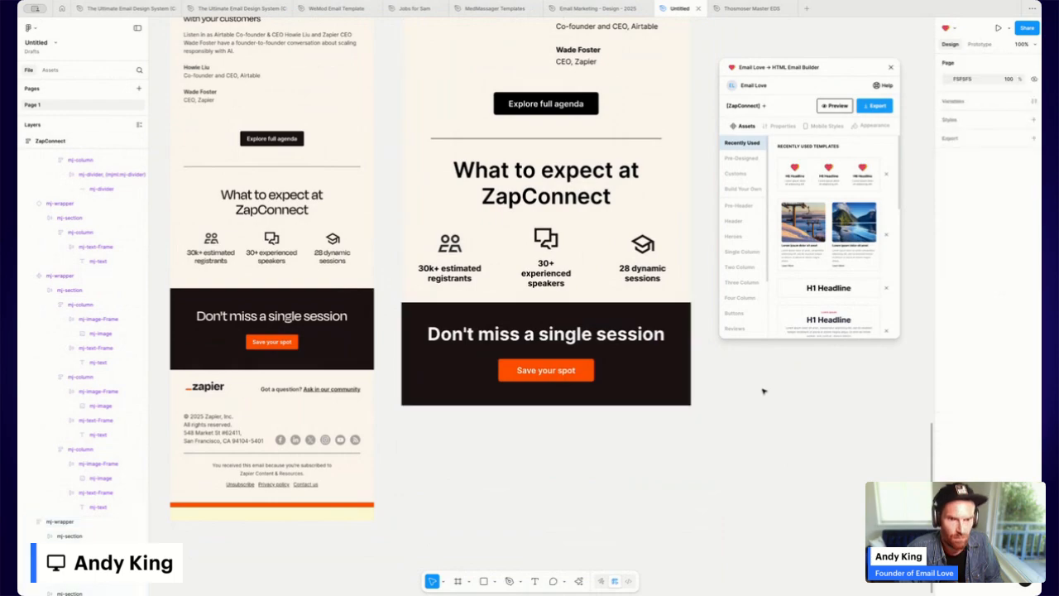
left_click(613, 401)
left_click(1006, 282)
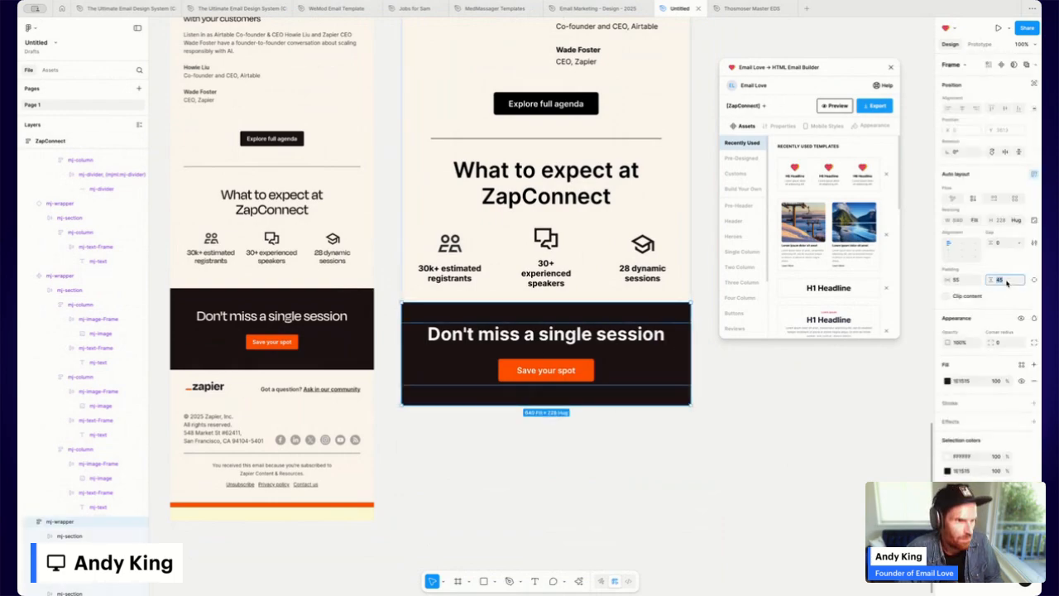
type("55")
key("Return")
left_click(712, 449)
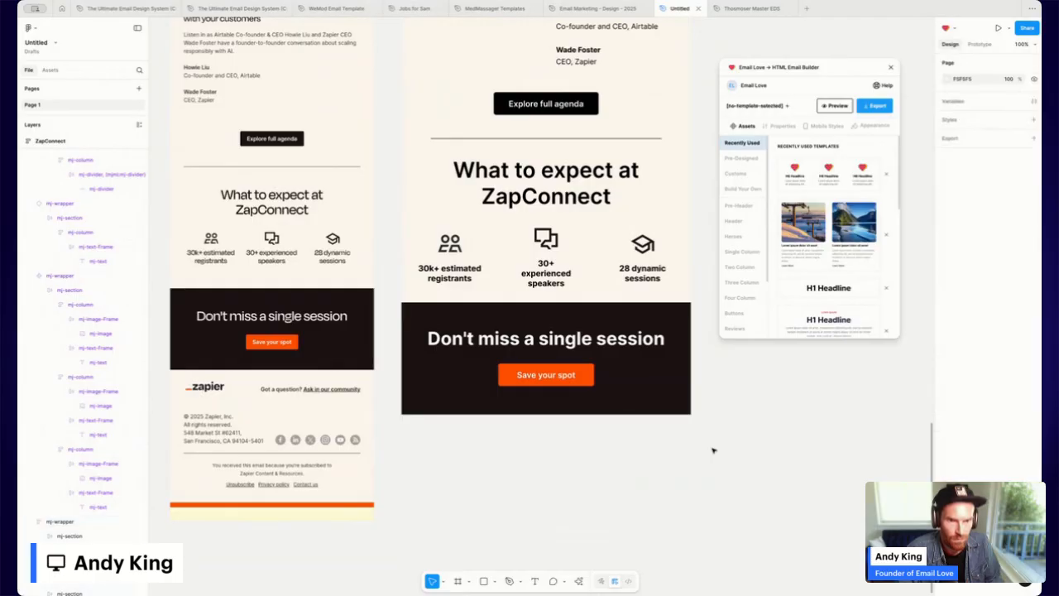
Open an Email Love preview of the whole ZapConnect email and scroll through it at desktop size.
scroll(434, 400, "up", 3)
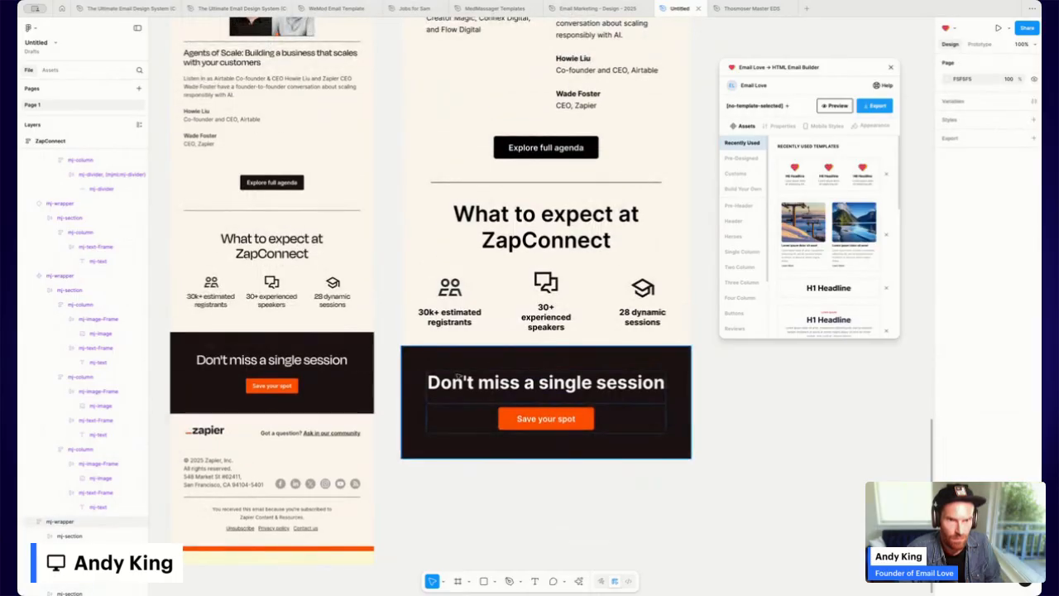
scroll(457, 375, "up", 12)
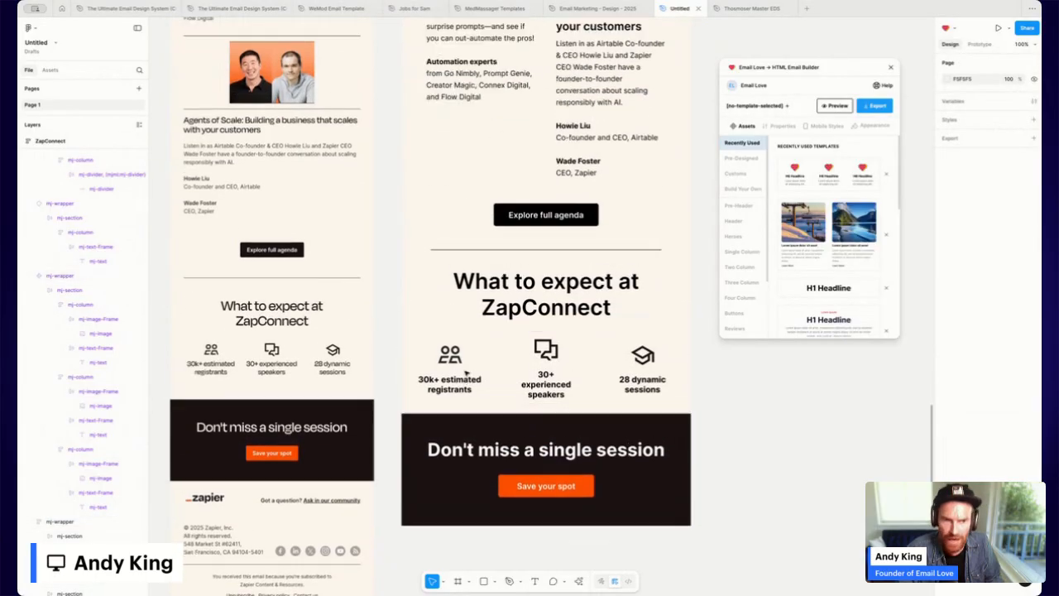
scroll(468, 372, "up", 20)
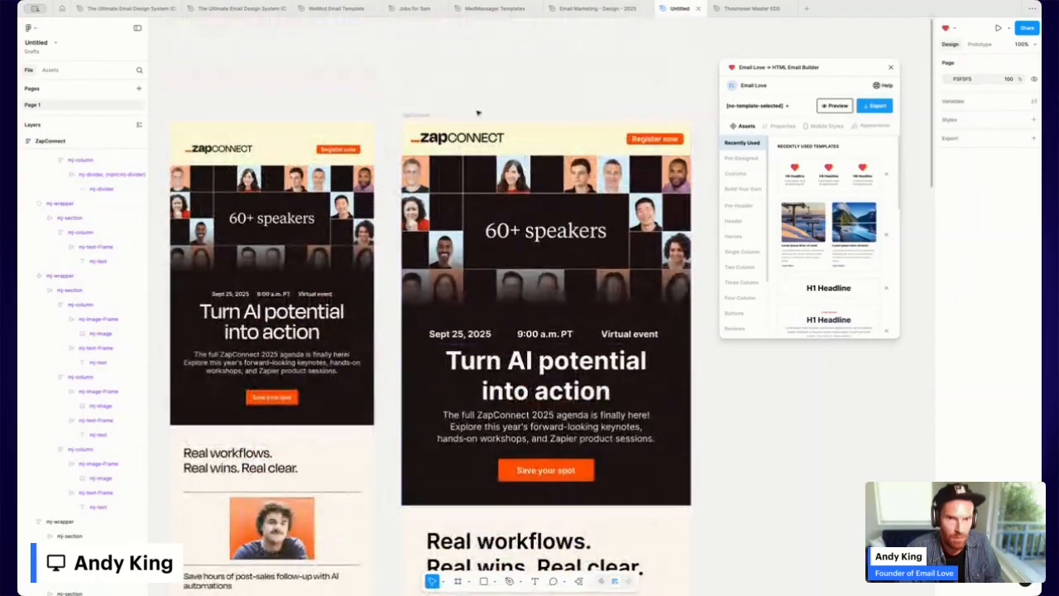
left_click(419, 115)
left_click(835, 106)
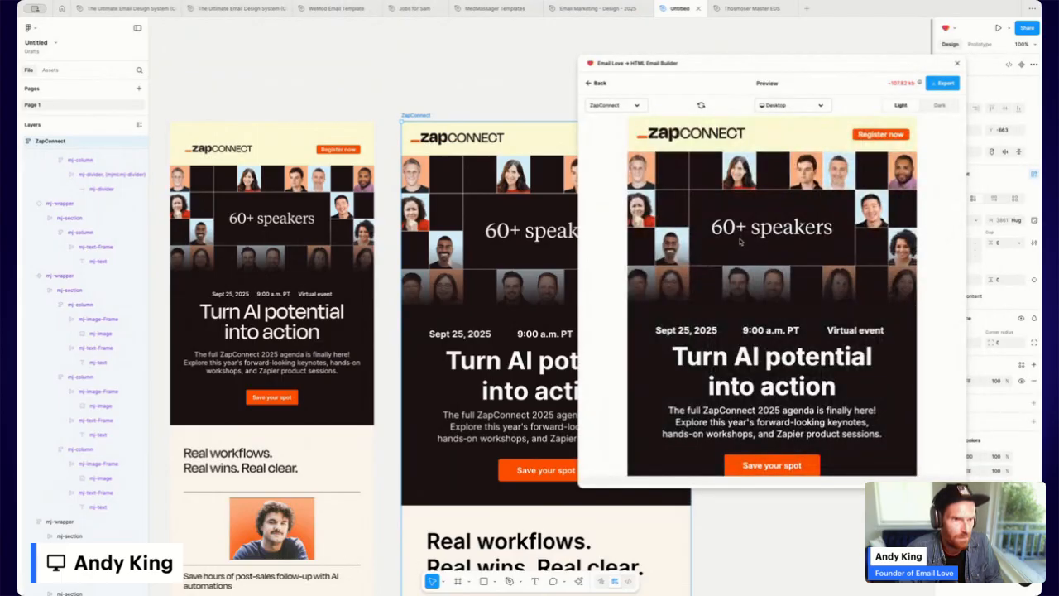
scroll(740, 242, "down", 1)
scroll(741, 241, "down", 10)
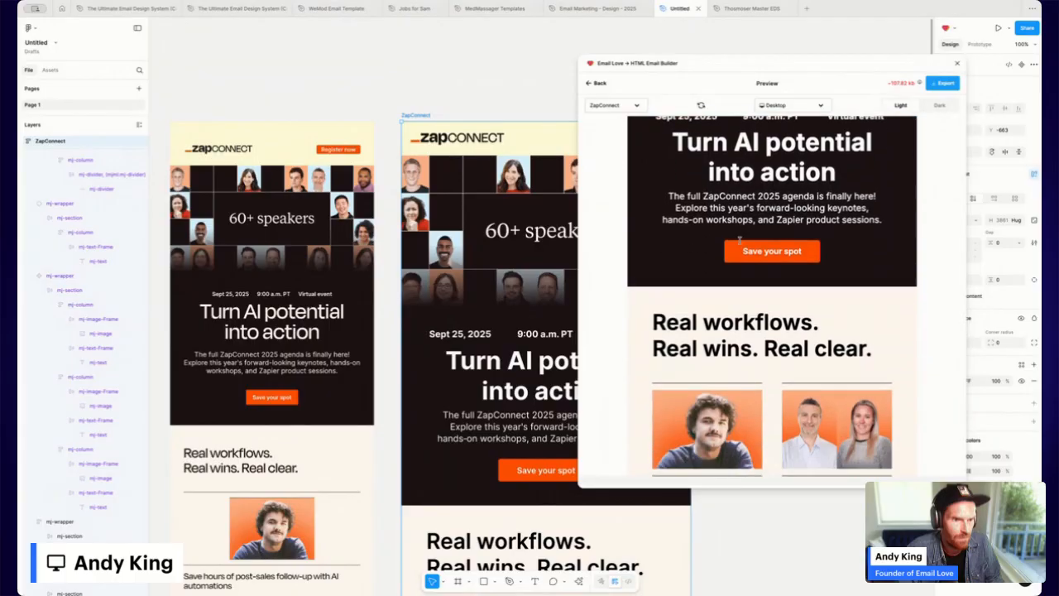
scroll(741, 241, "down", 15)
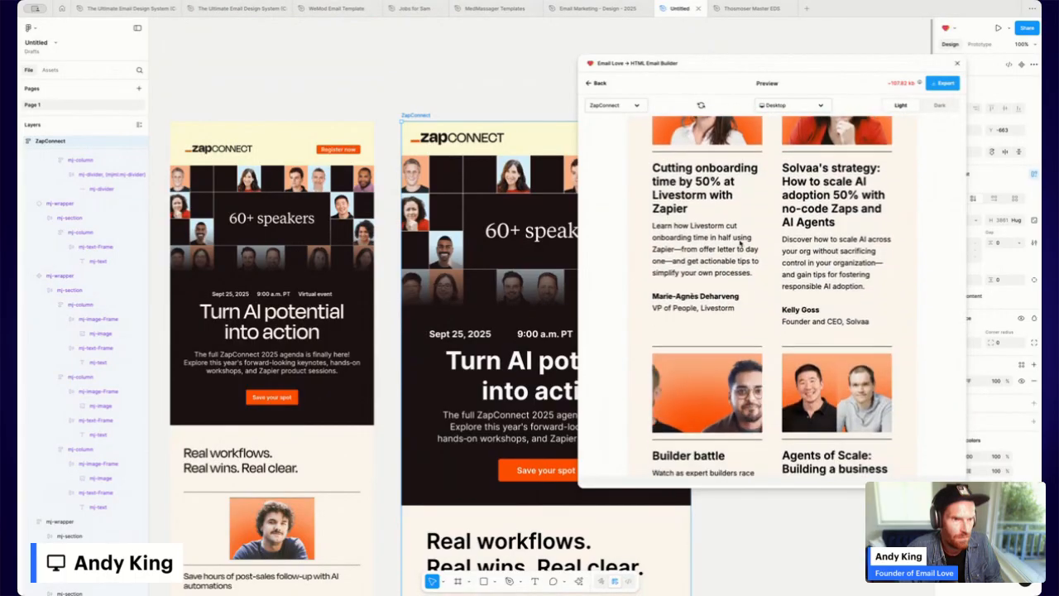
scroll(740, 241, "down", 4)
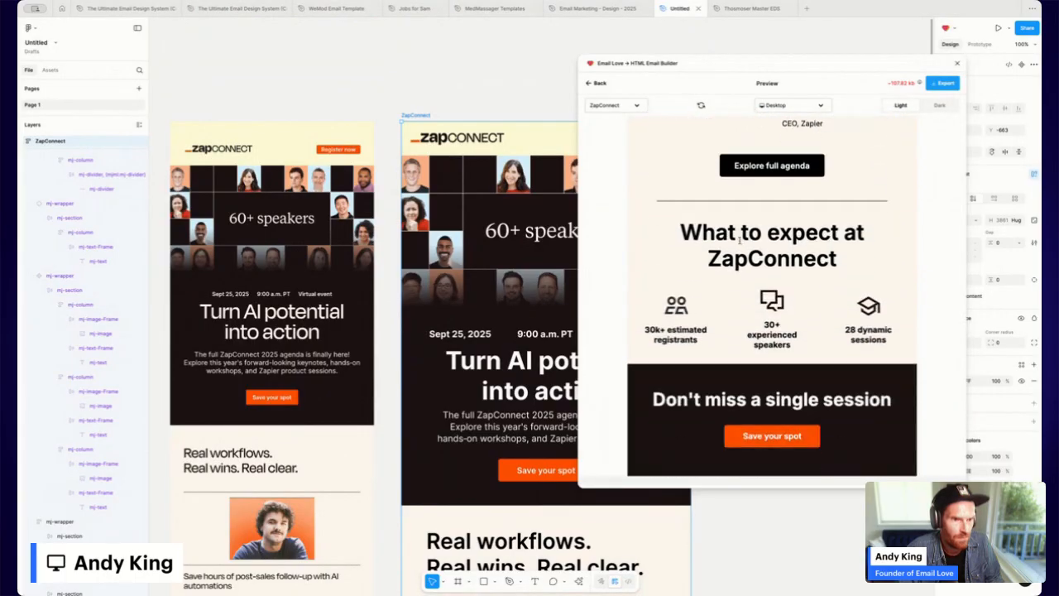
View the email at iPhone SE size, then return to the builder.
left_click(801, 109)
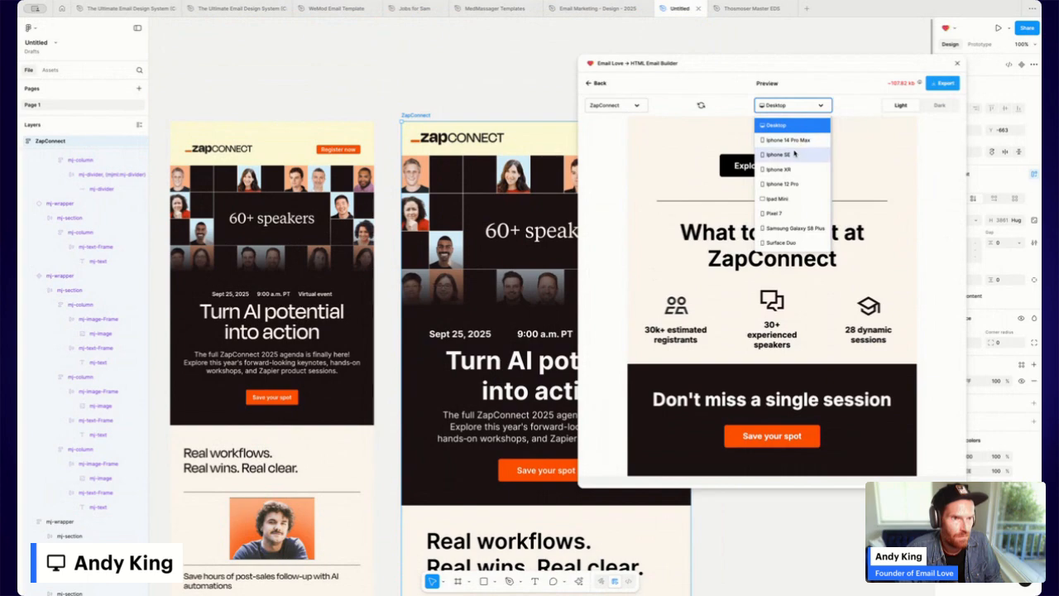
left_click(795, 153)
scroll(739, 232, "down", 8)
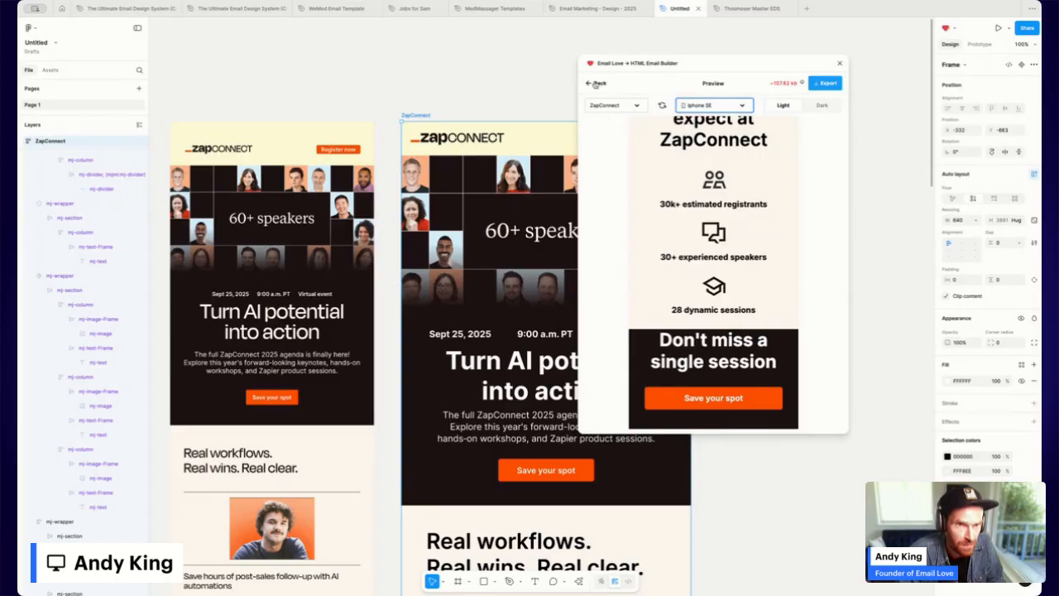
left_click(596, 84)
scroll(463, 331, "down", 15)
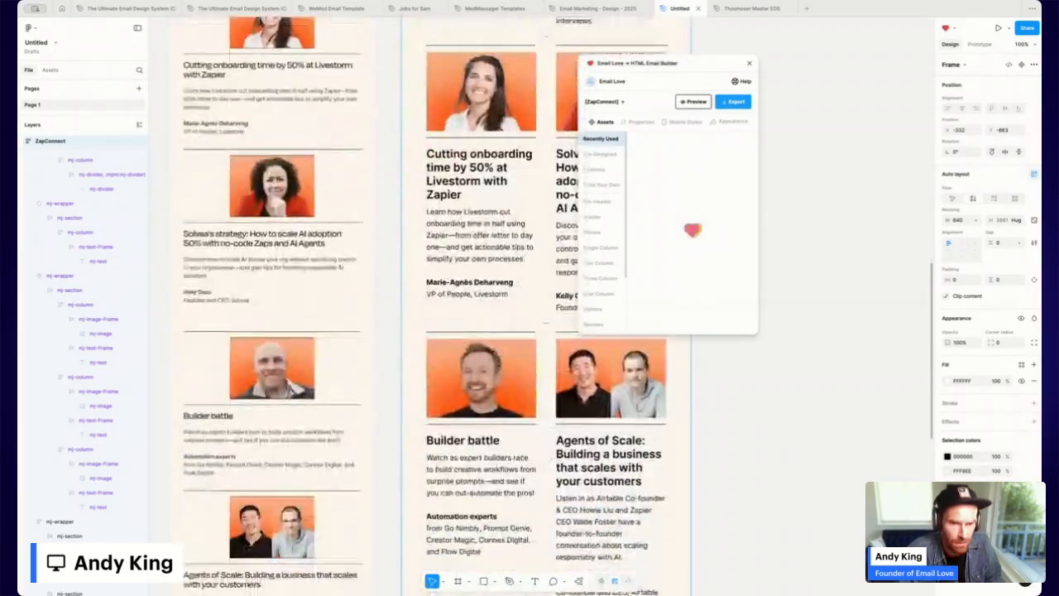
Inspect the mobile style settings of the 'Don't miss a single session' block and the What to expect heading row.
scroll(569, 362, "down", 10)
left_click(570, 362)
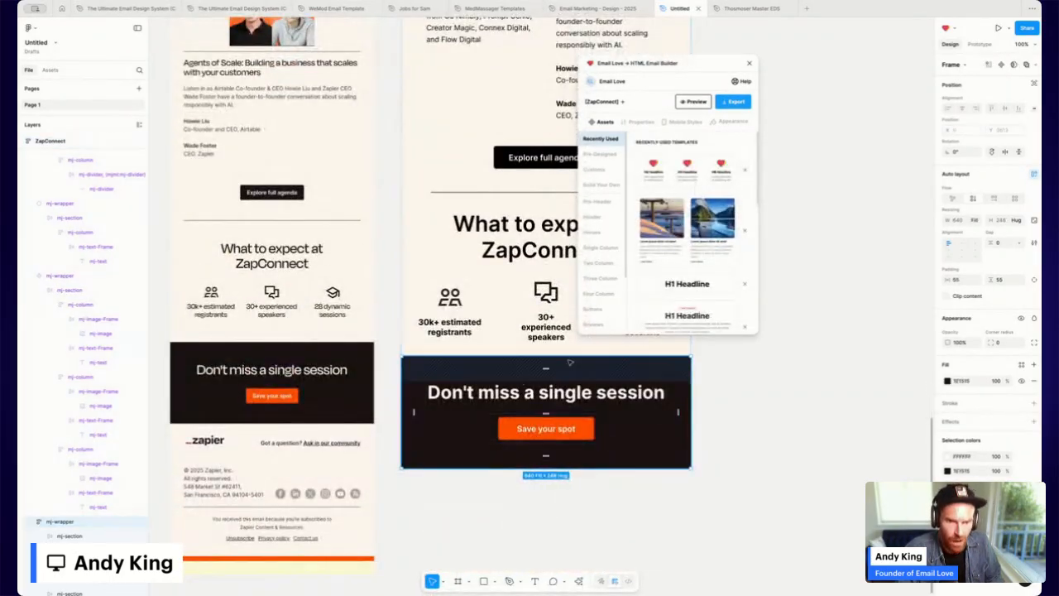
left_click(688, 124)
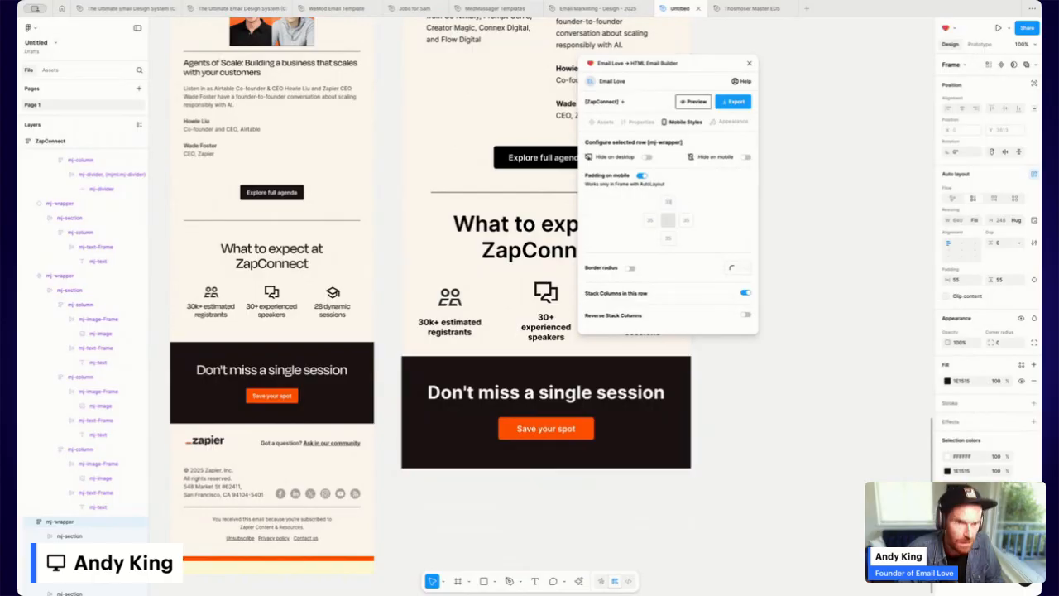
left_click(822, 334)
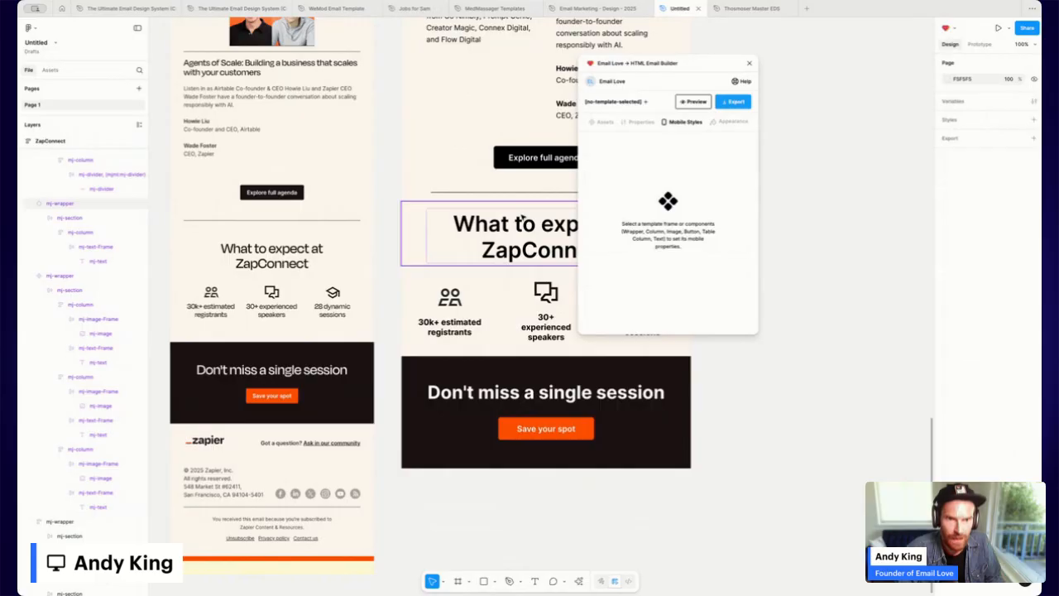
left_click(524, 218)
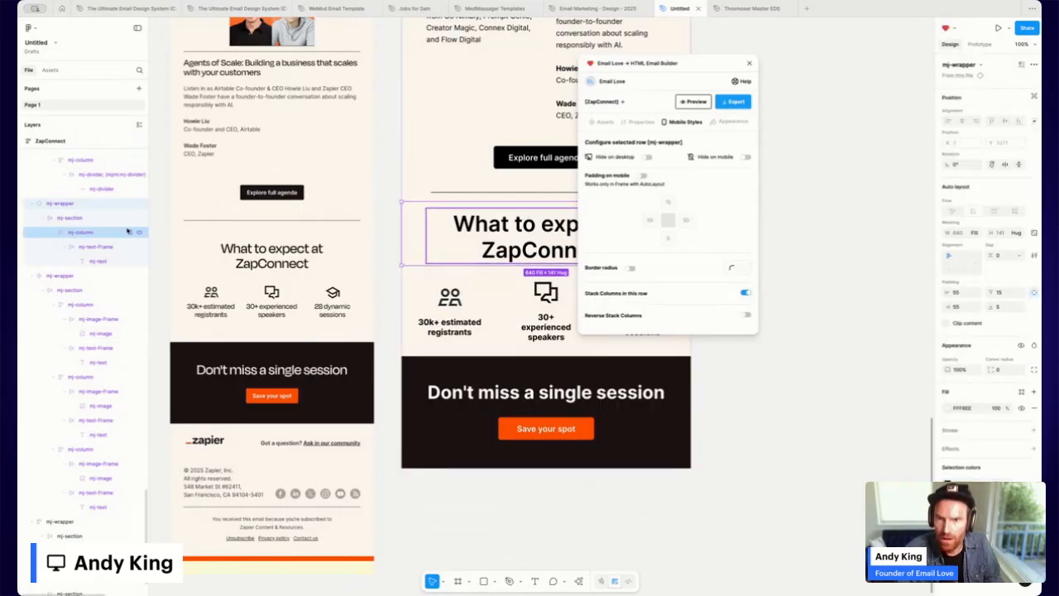
Move the plugin window aside and open a desktop preview of the ZapConnect email frame.
scroll(108, 223, "up", 2)
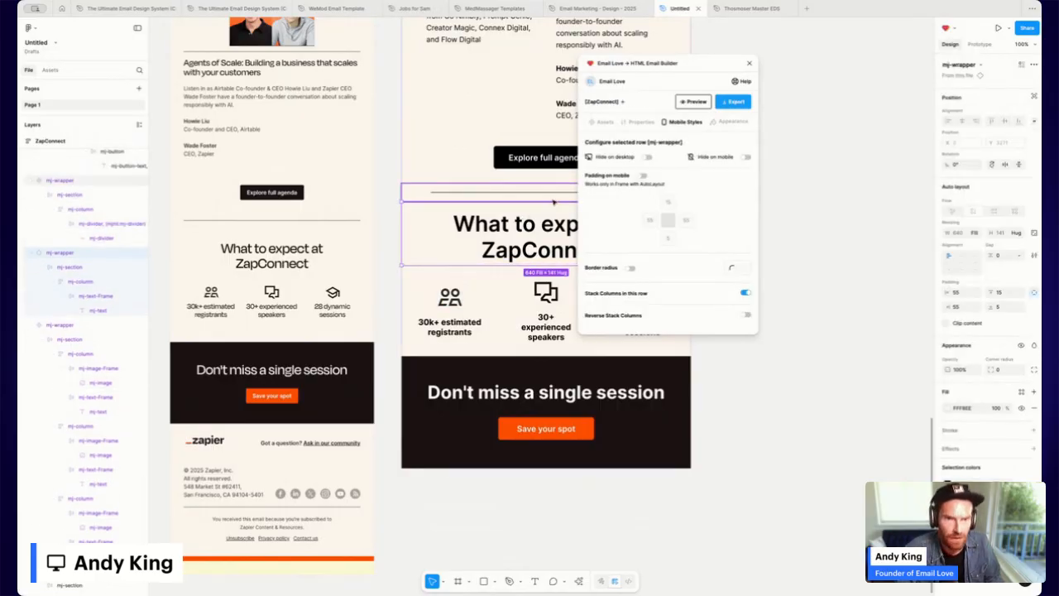
left_click_drag(732, 70, 877, 75)
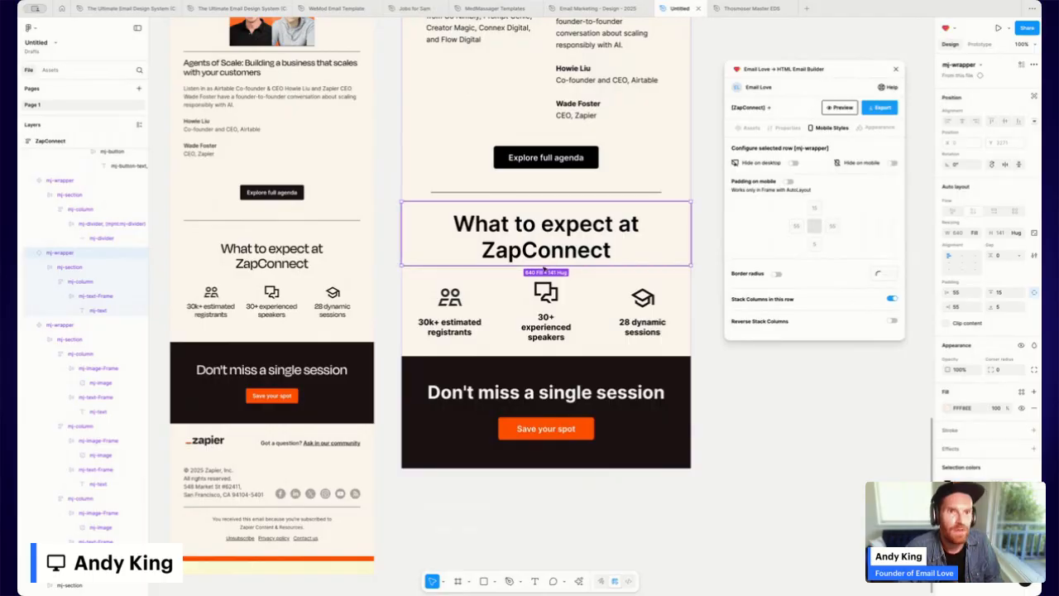
scroll(534, 295, "up", 10)
scroll(533, 295, "up", 2)
left_click(414, 151)
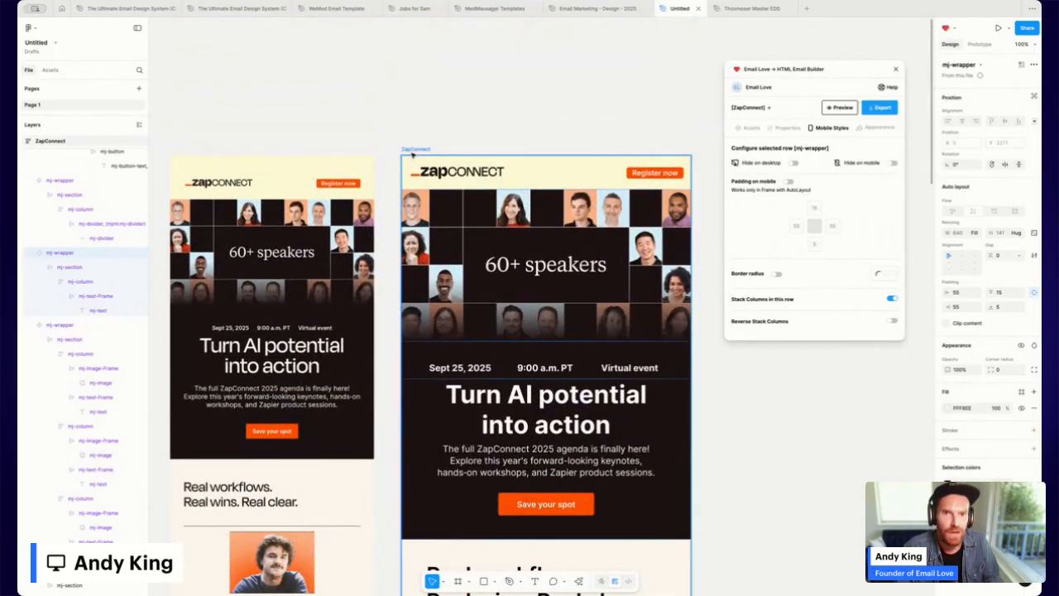
left_click(837, 109)
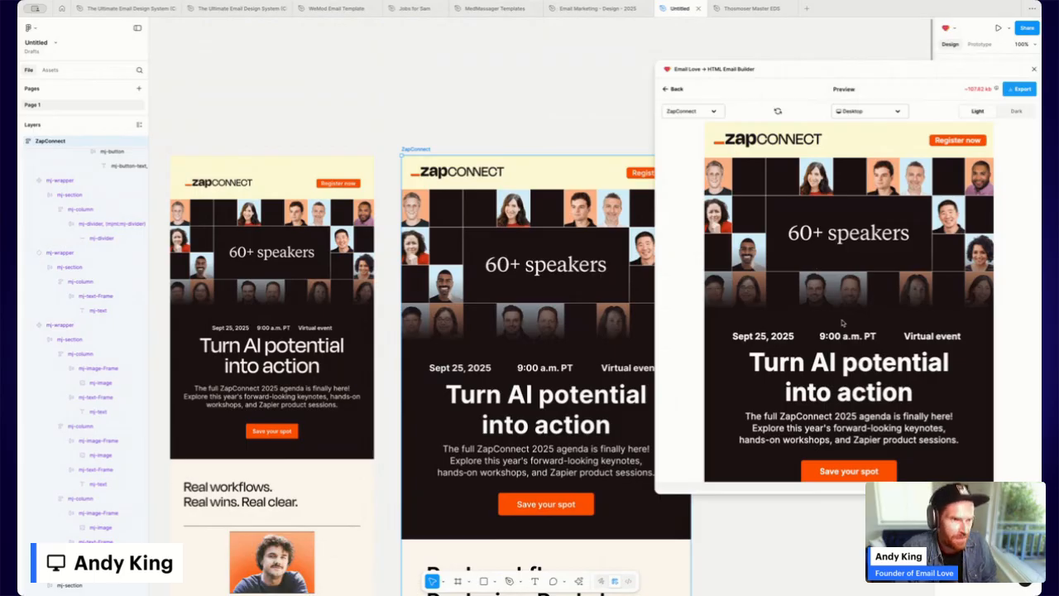
Scroll the desktop preview, then check the email at iPhone SE size.
scroll(842, 323, "down", 15)
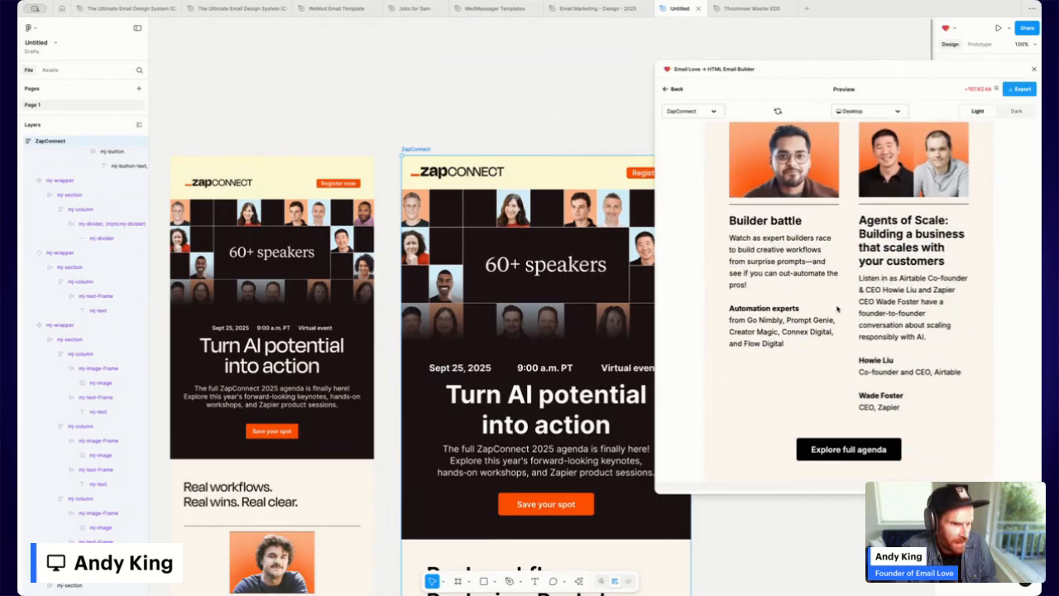
scroll(838, 309, "down", 7)
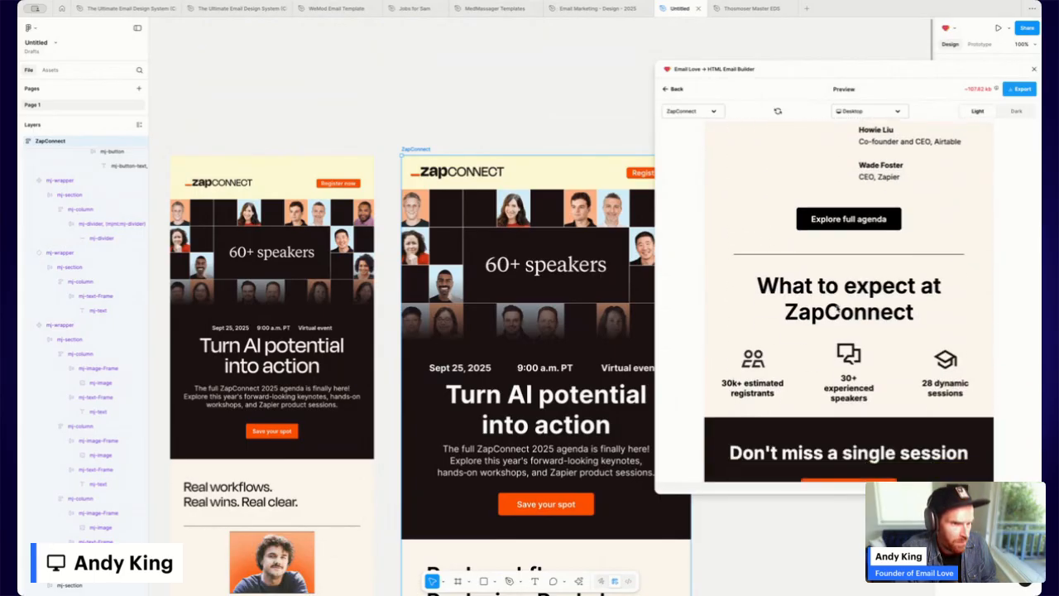
left_click(874, 116)
left_click(840, 220)
scroll(837, 223, "down", 5)
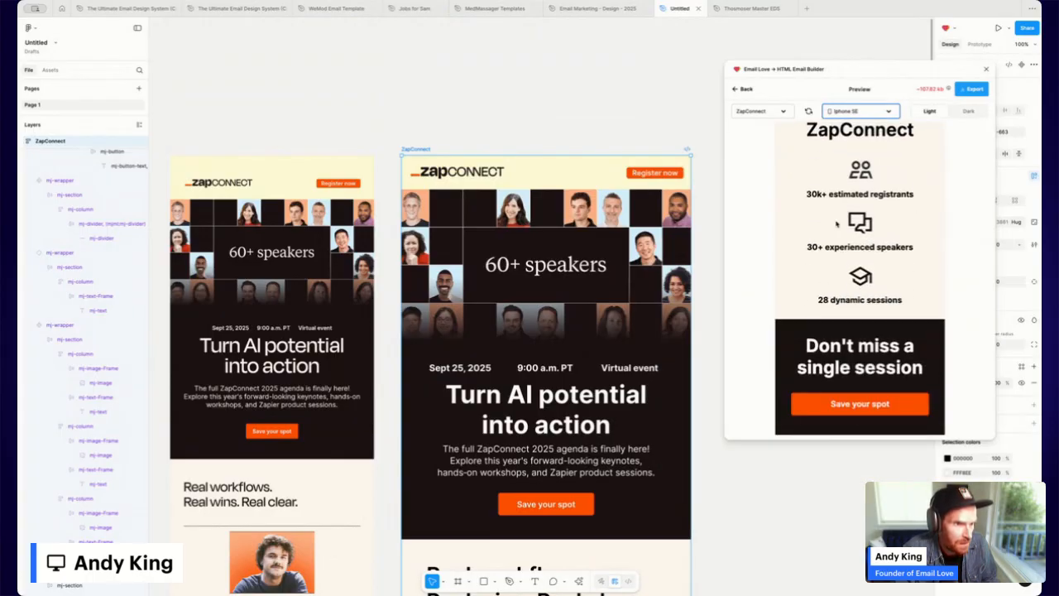
scroll(873, 323, "up", 4)
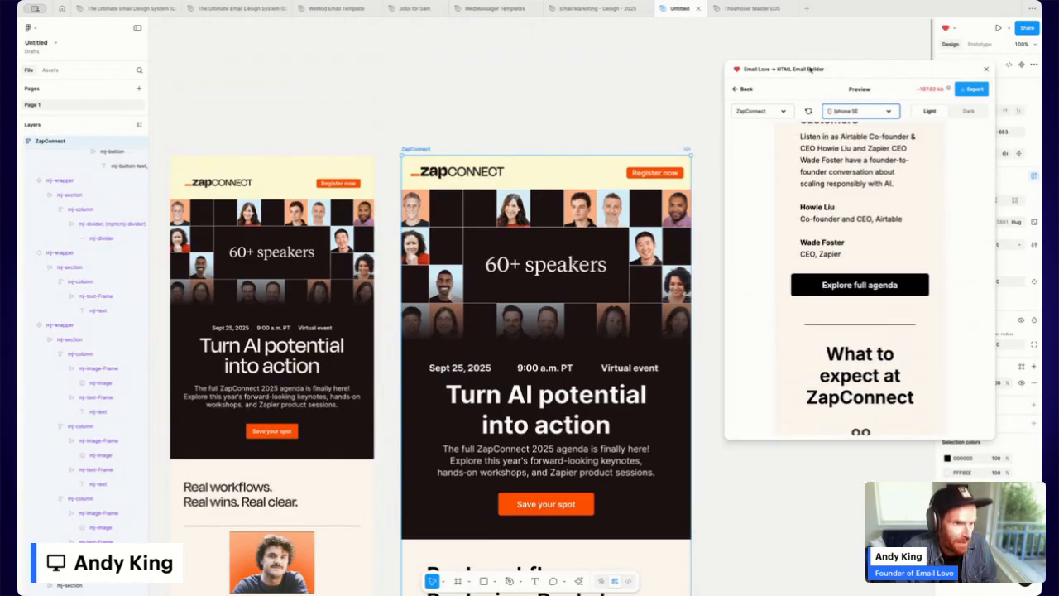
Leave the preview for the templates view and select the email's hero section.
left_click(747, 90)
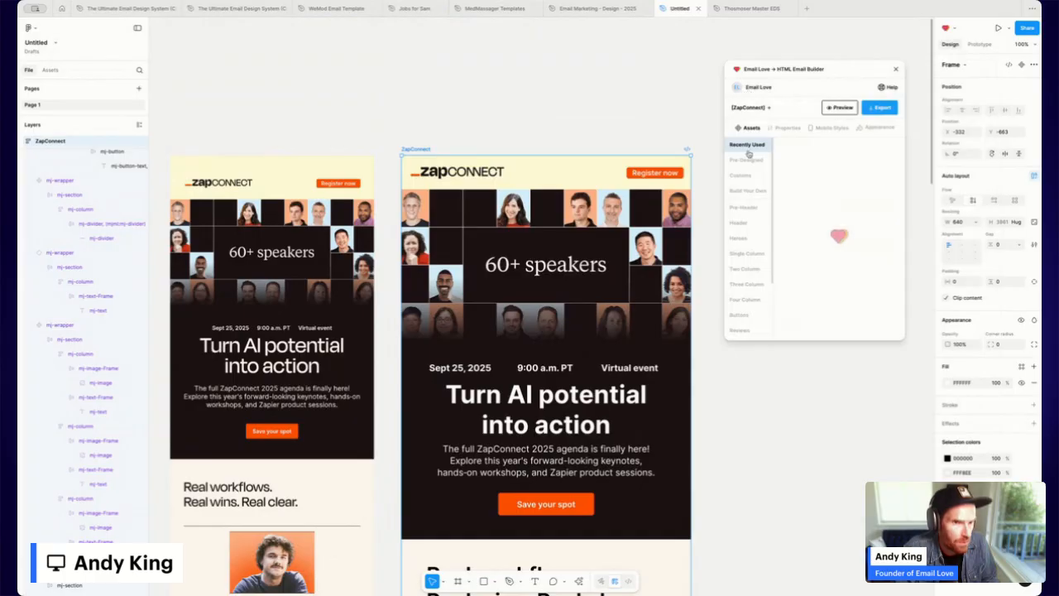
left_click(608, 261)
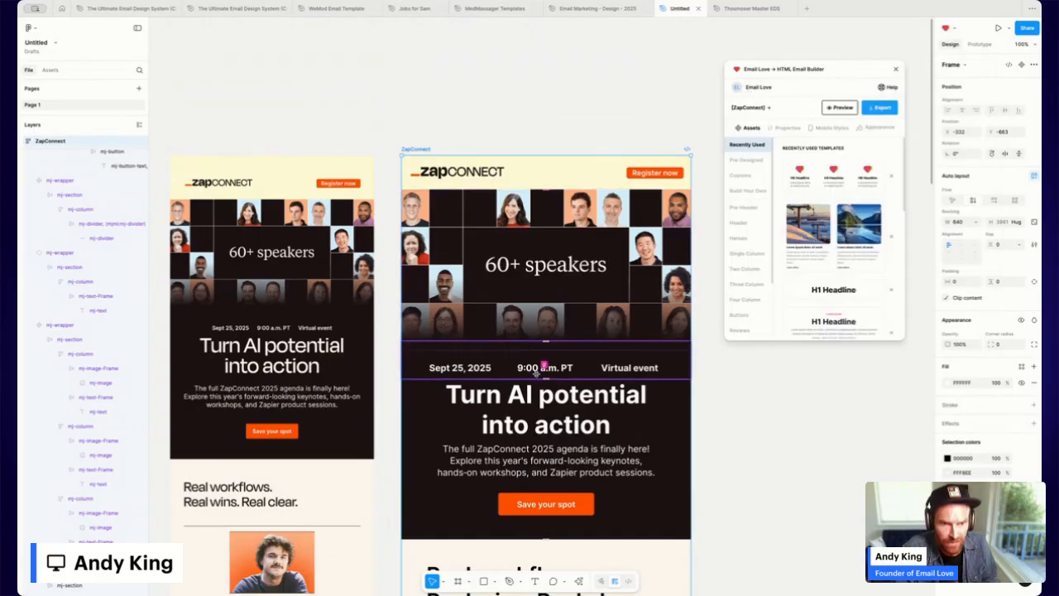
scroll(543, 403, "down", 2)
scroll(544, 403, "down", 10)
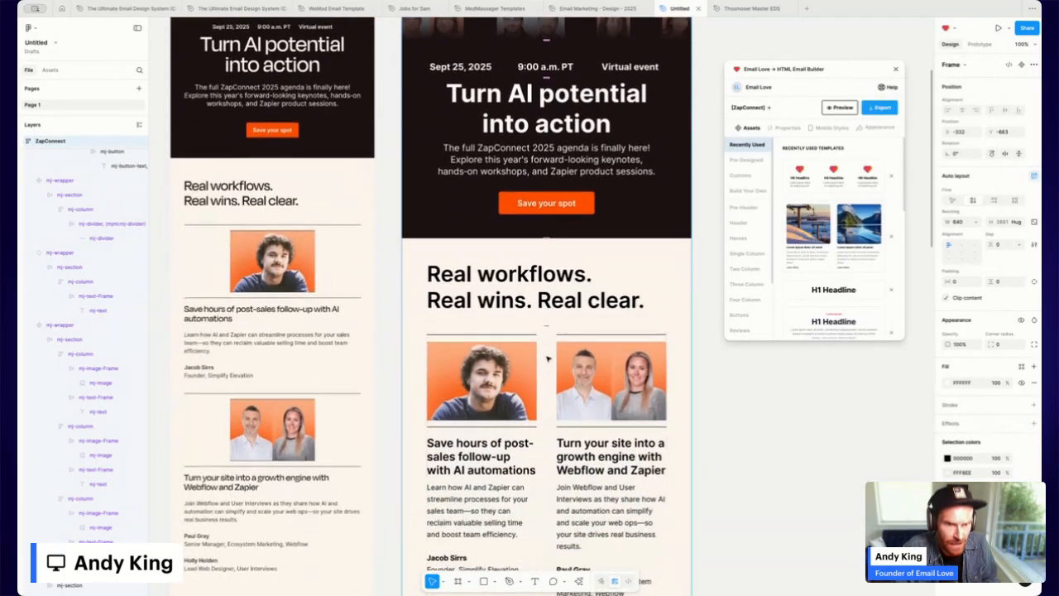
Scroll down to What to expect at ZapConnect and select the divider above its heading.
scroll(554, 135, "down", 20)
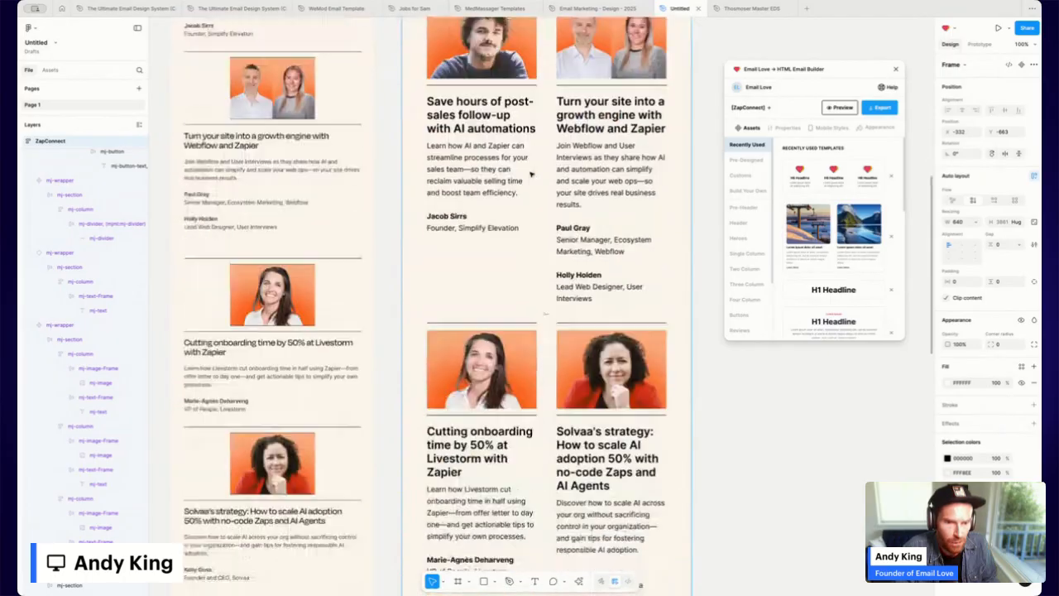
scroll(534, 177, "down", 5)
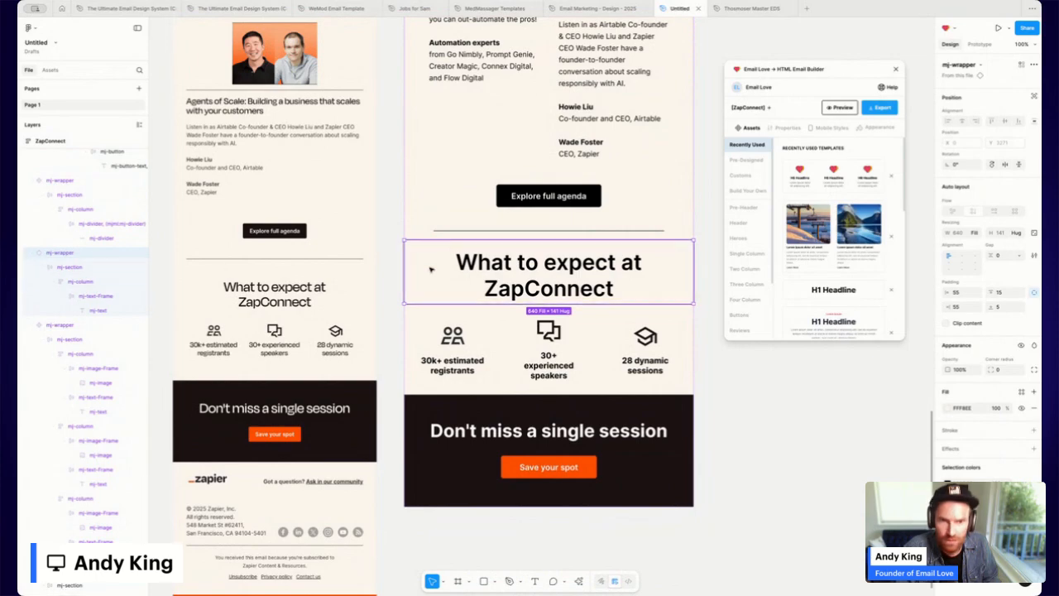
left_click(432, 231)
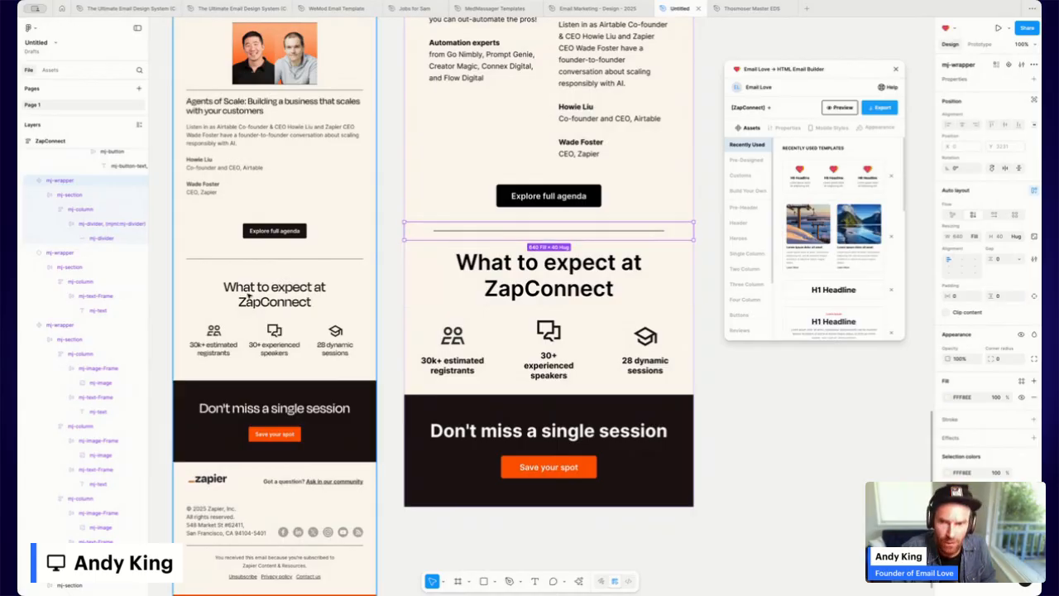
Detach the What to expect at ZapConnect section from its main component.
left_click(438, 247)
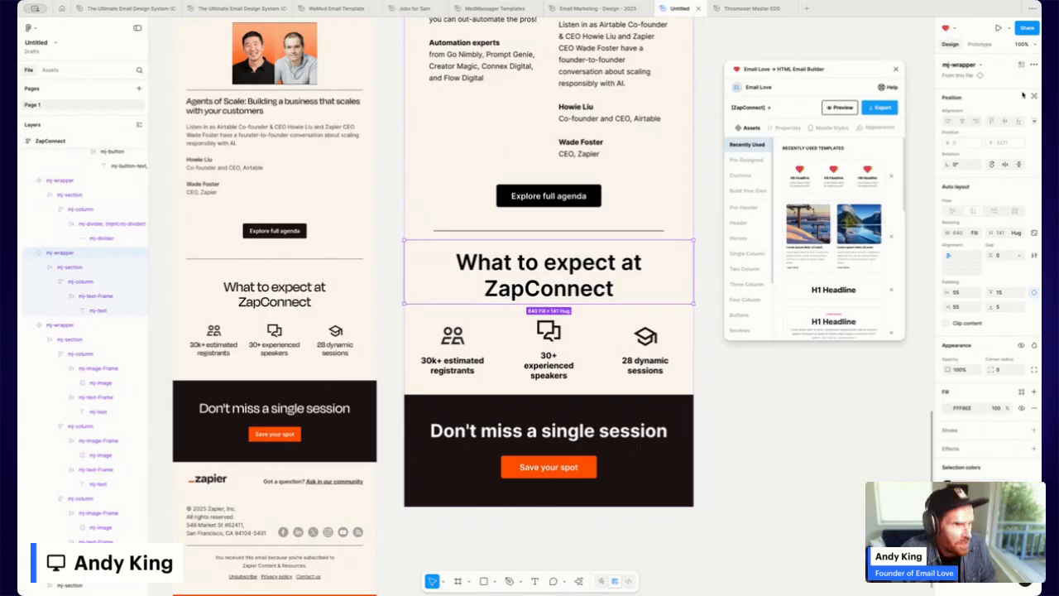
left_click(1034, 66)
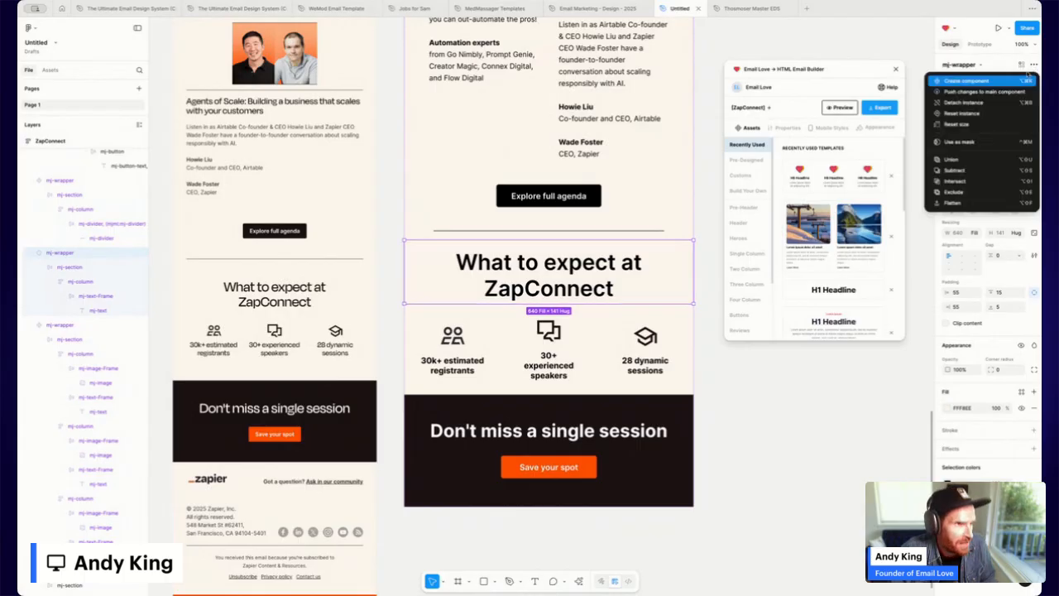
left_click(963, 102)
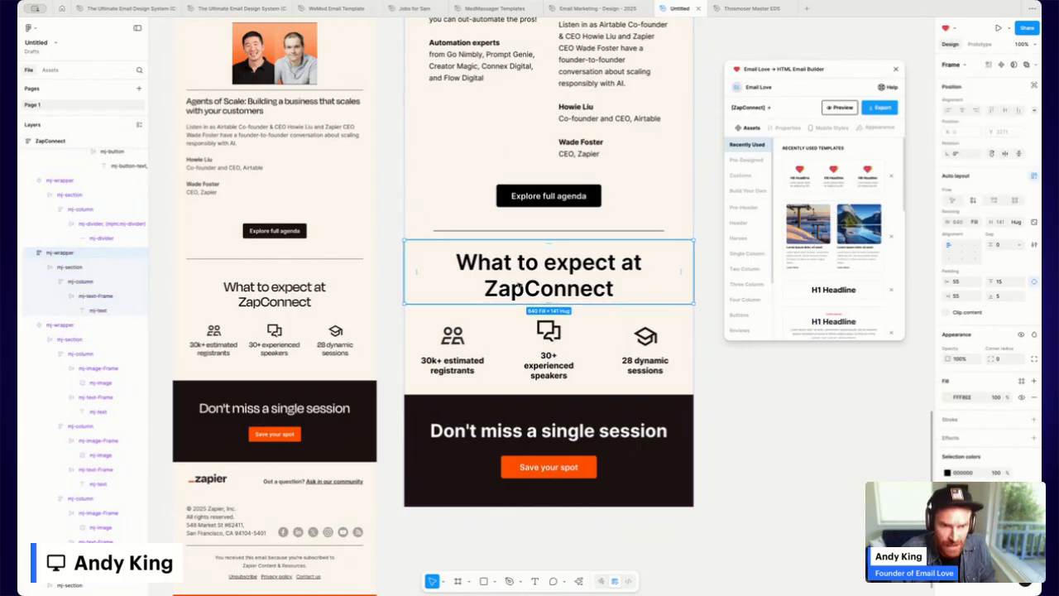
Move the divider's section layer into the What to expect section in Layers.
left_click(54, 283)
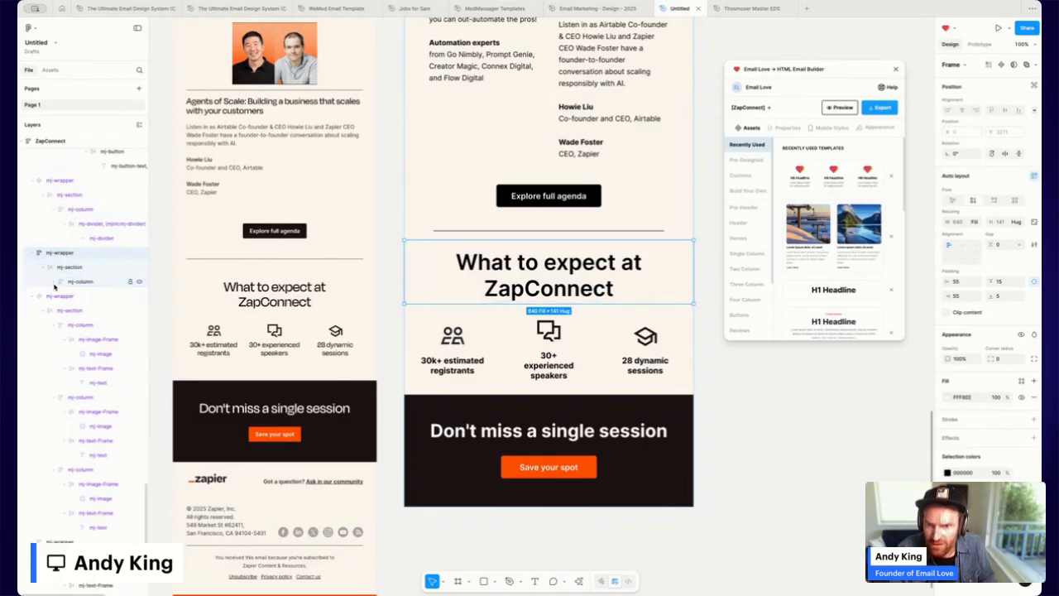
left_click(53, 268)
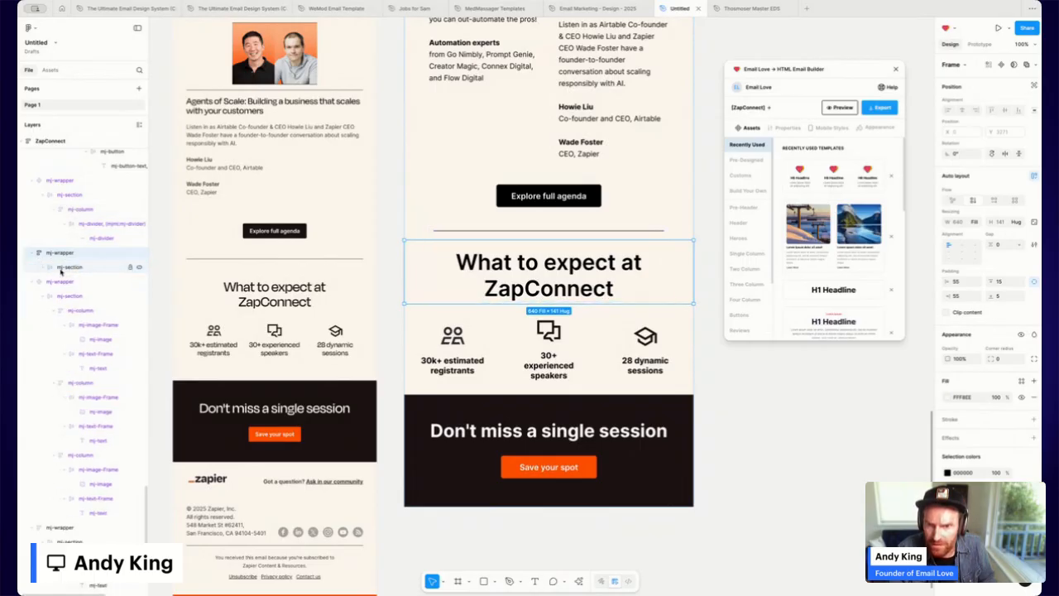
left_click(43, 195)
left_click(71, 196)
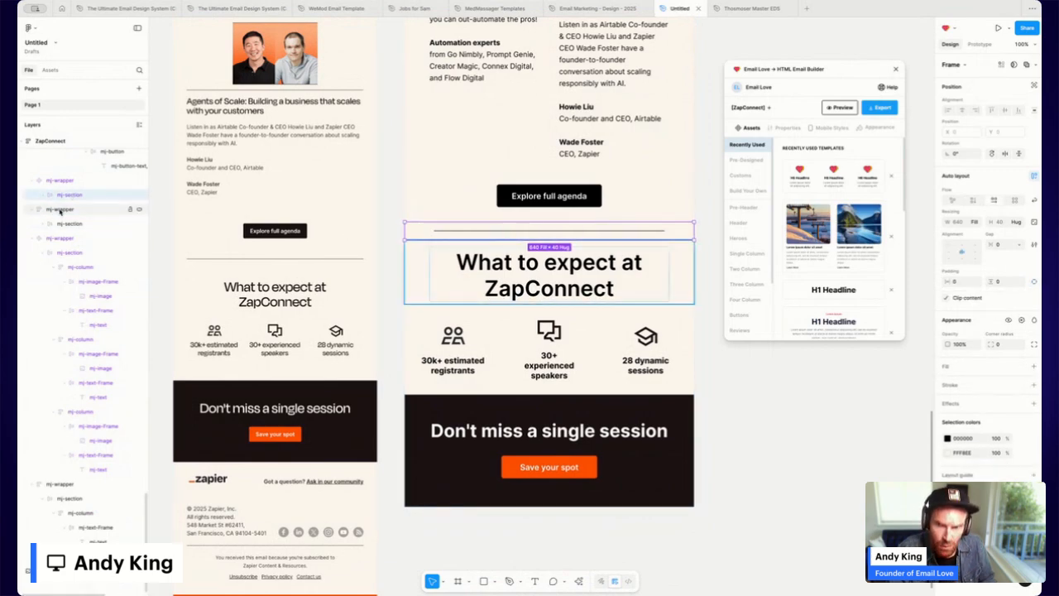
left_click_drag(69, 196, 67, 214)
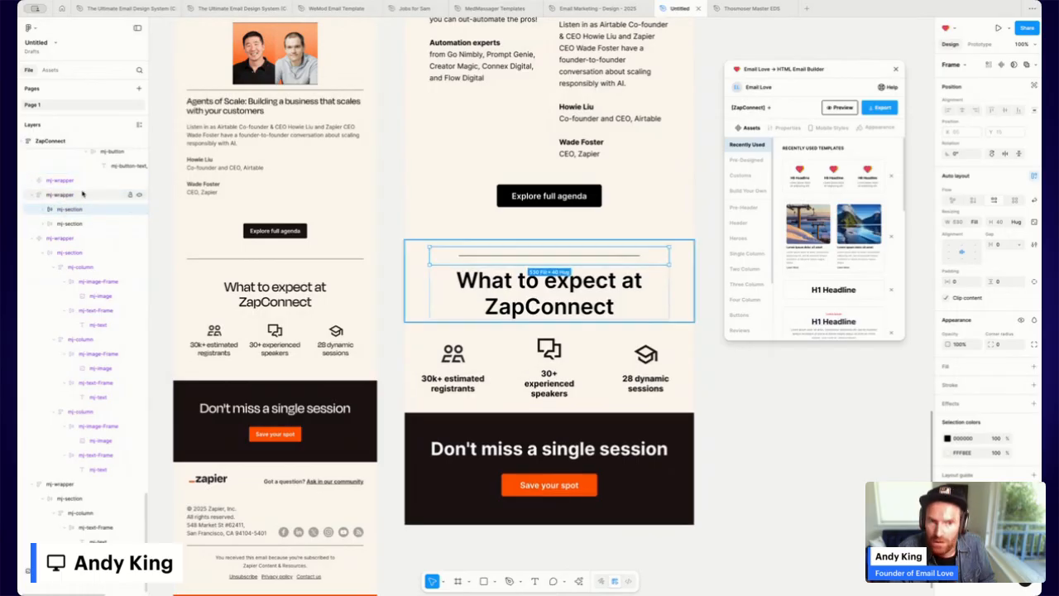
left_click(682, 267)
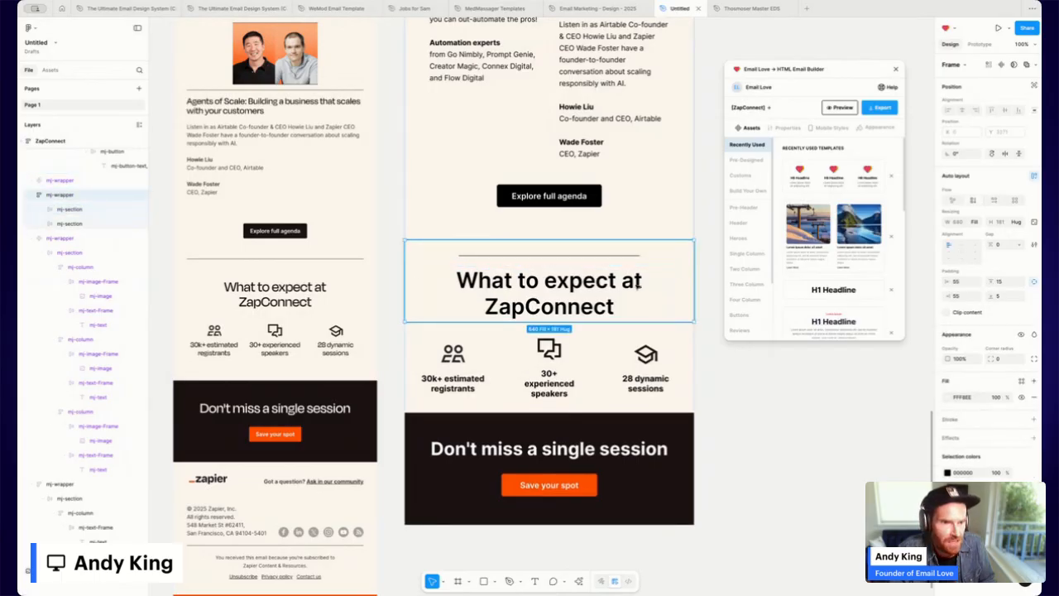
Set the divider column's horizontal padding to 0 and delete the empty wrapper above it.
left_click(603, 257)
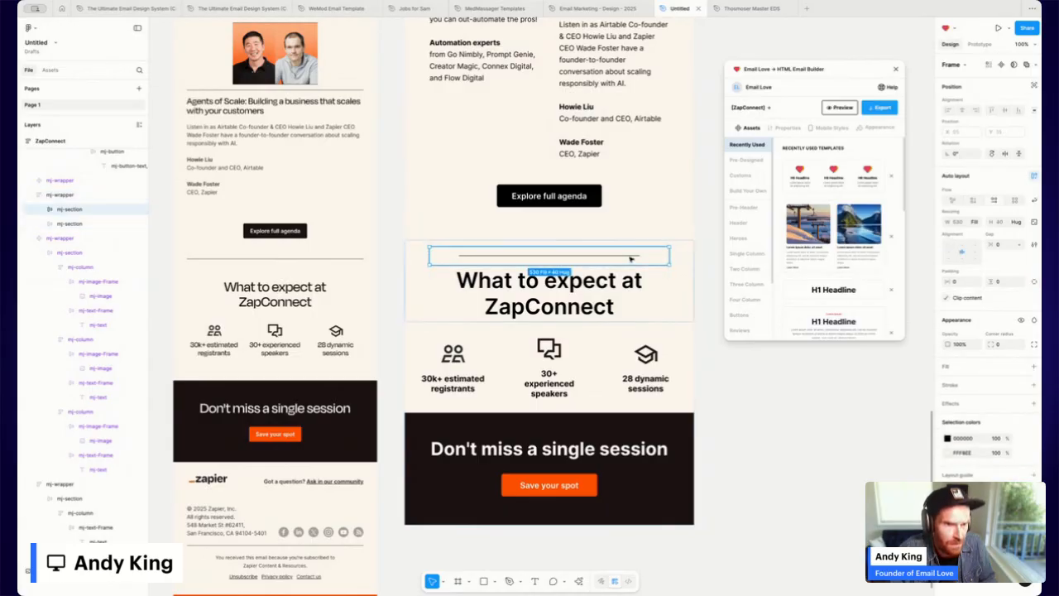
double_click(631, 260)
left_click(957, 284)
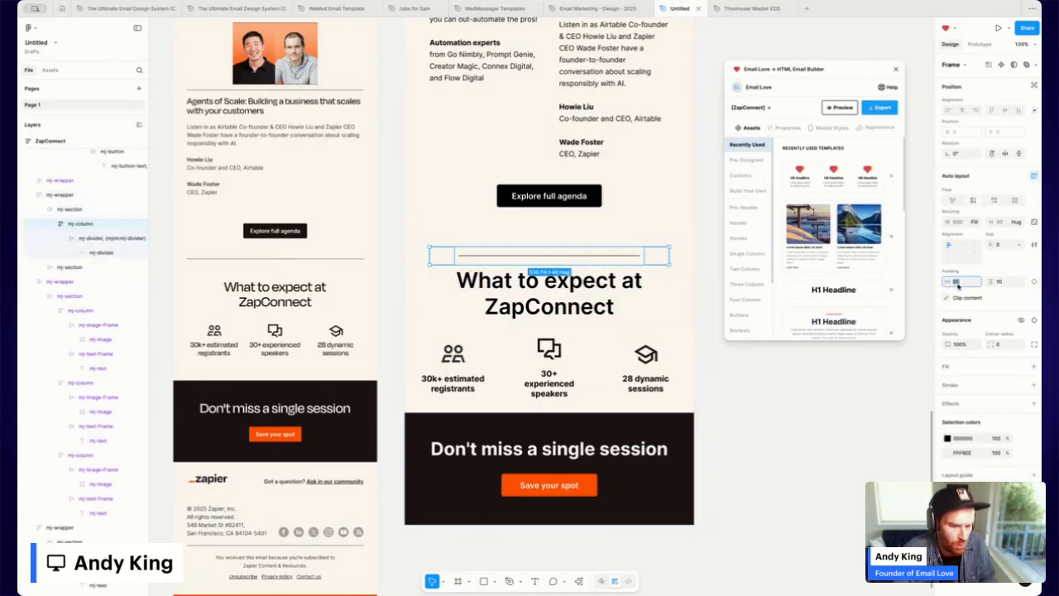
type("0")
key("Return")
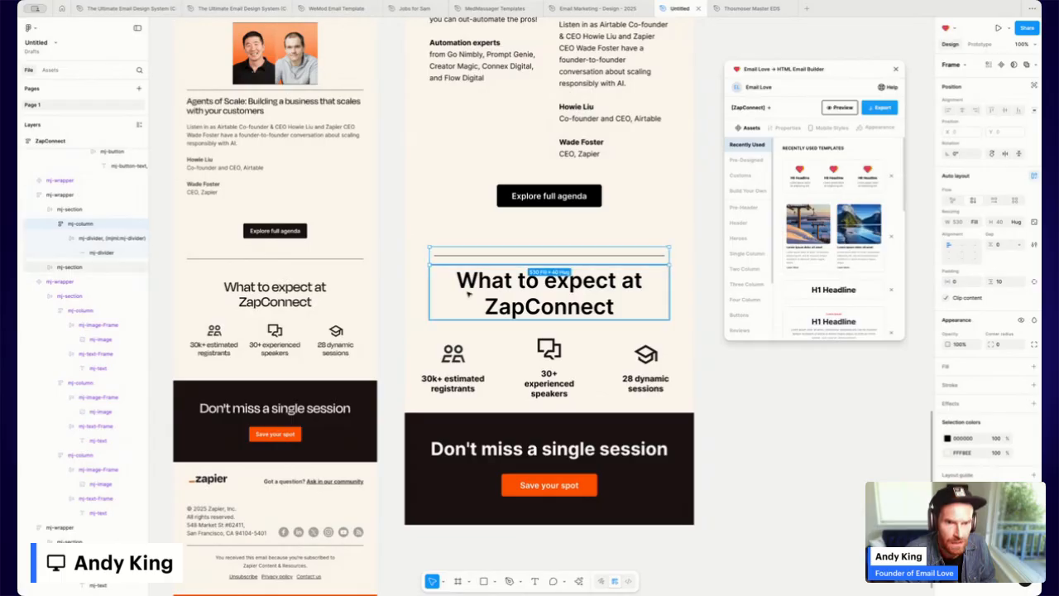
left_click(613, 227)
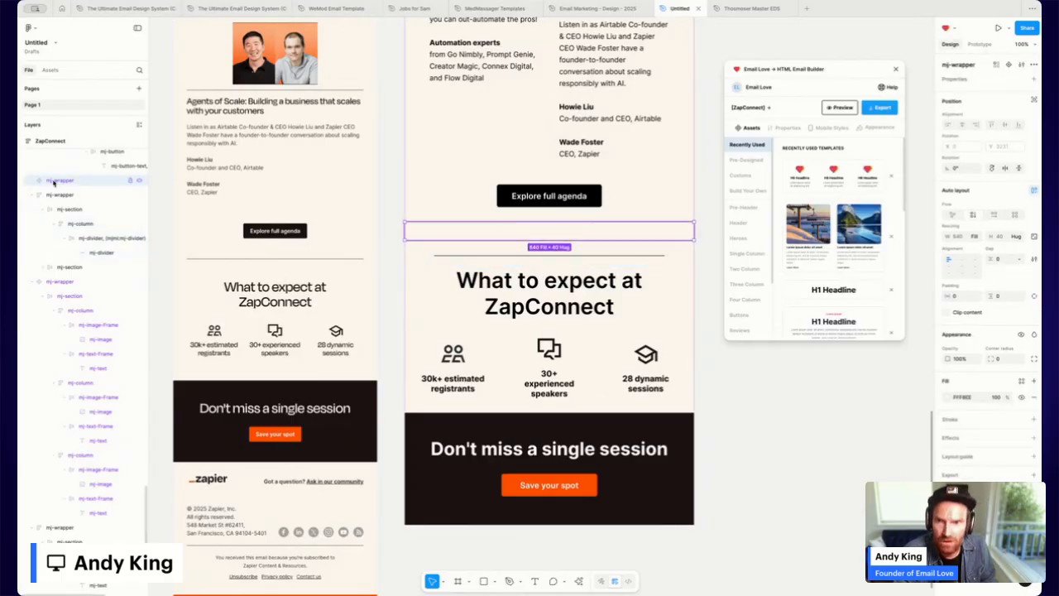
key("Delete")
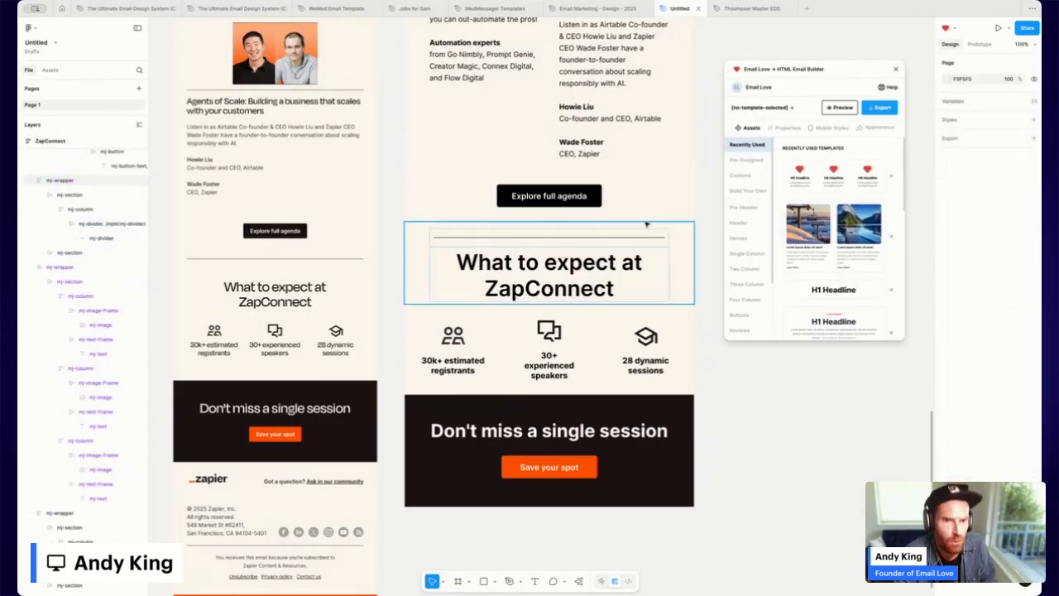
Give the What to expect heading's text frame 15 px top padding.
left_click(537, 240)
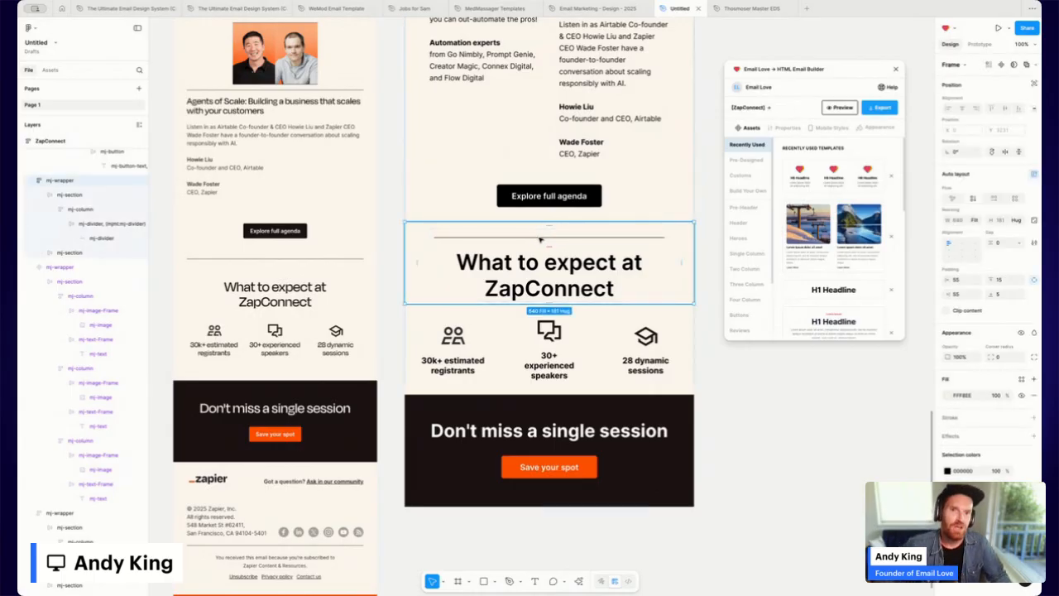
double_click(489, 239)
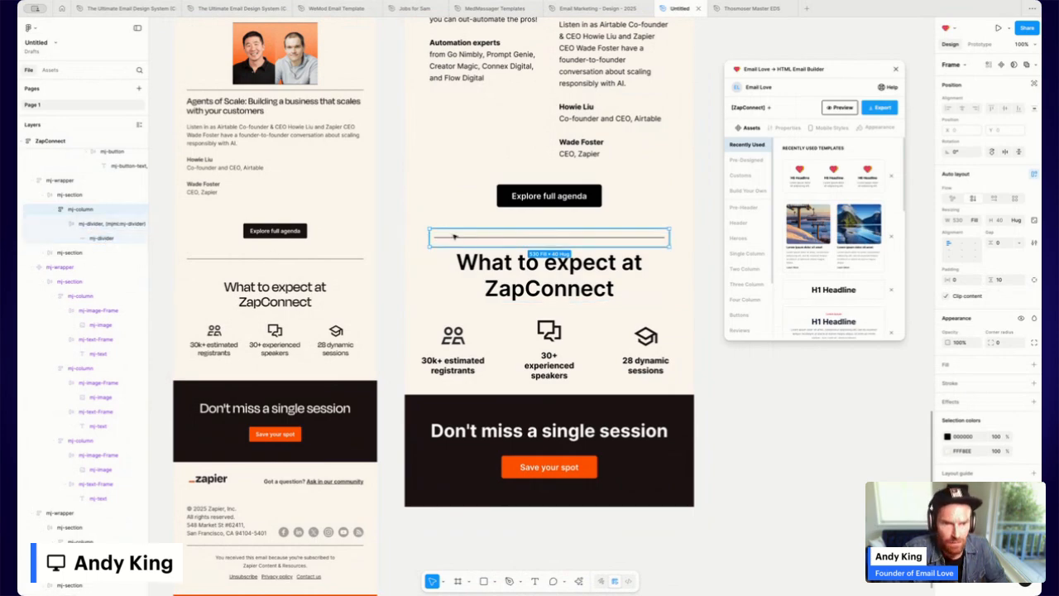
left_click(490, 263)
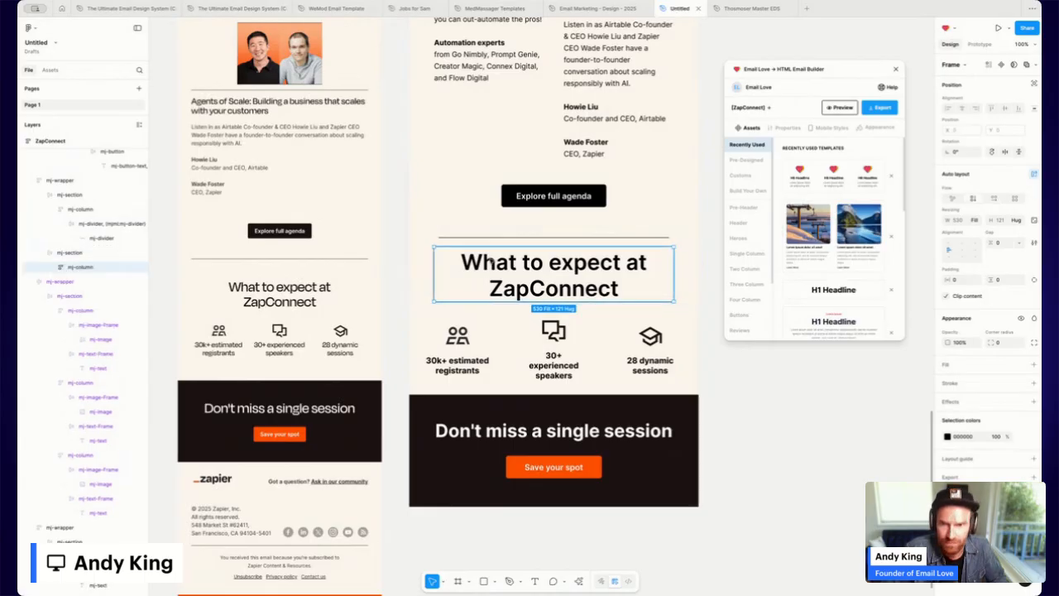
left_click(490, 263)
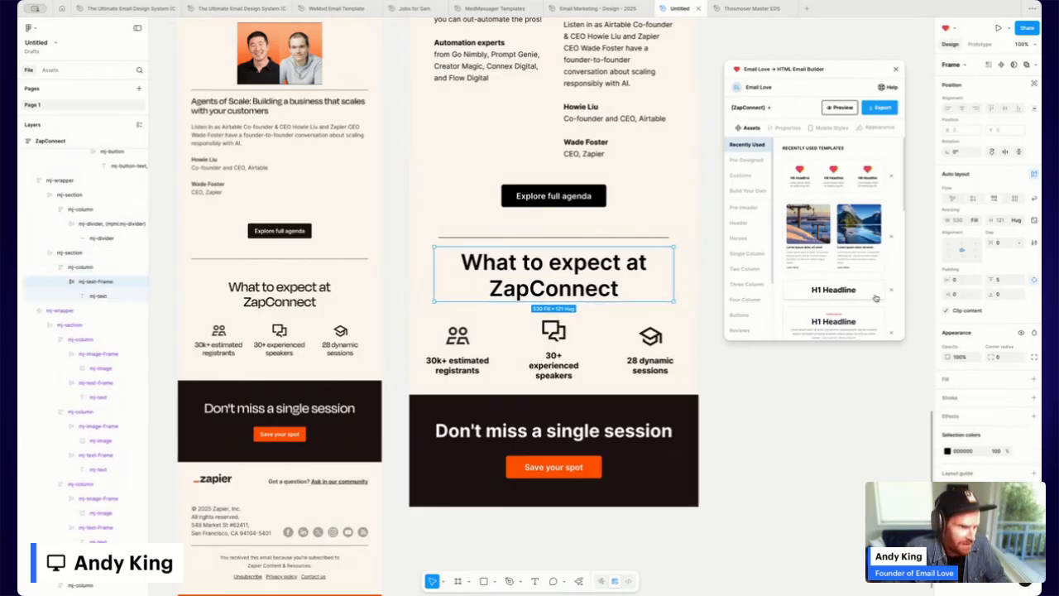
left_click(1001, 279)
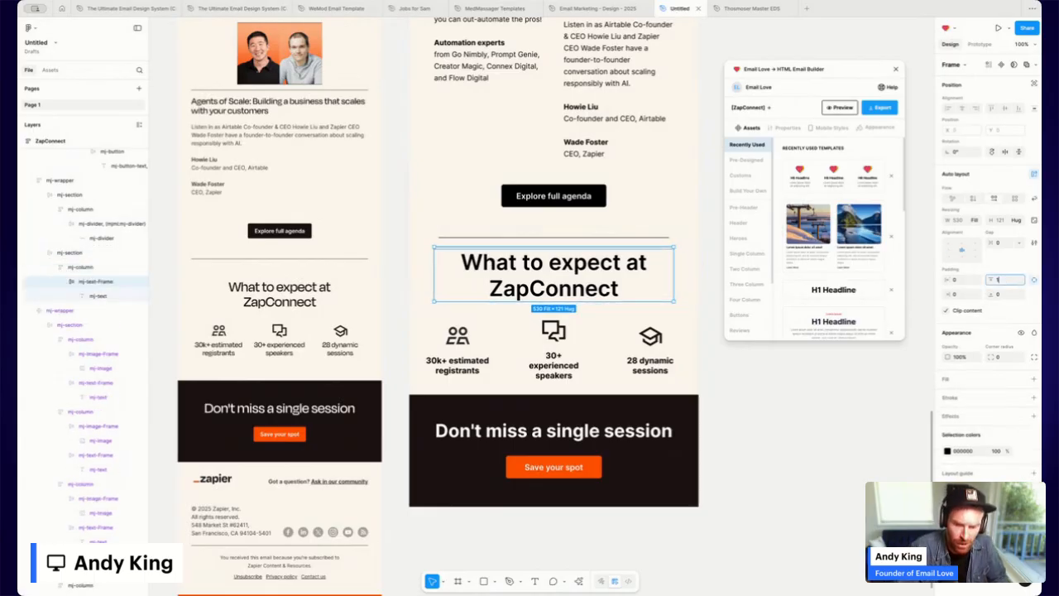
key("Return")
scroll(468, 242, "up", 20)
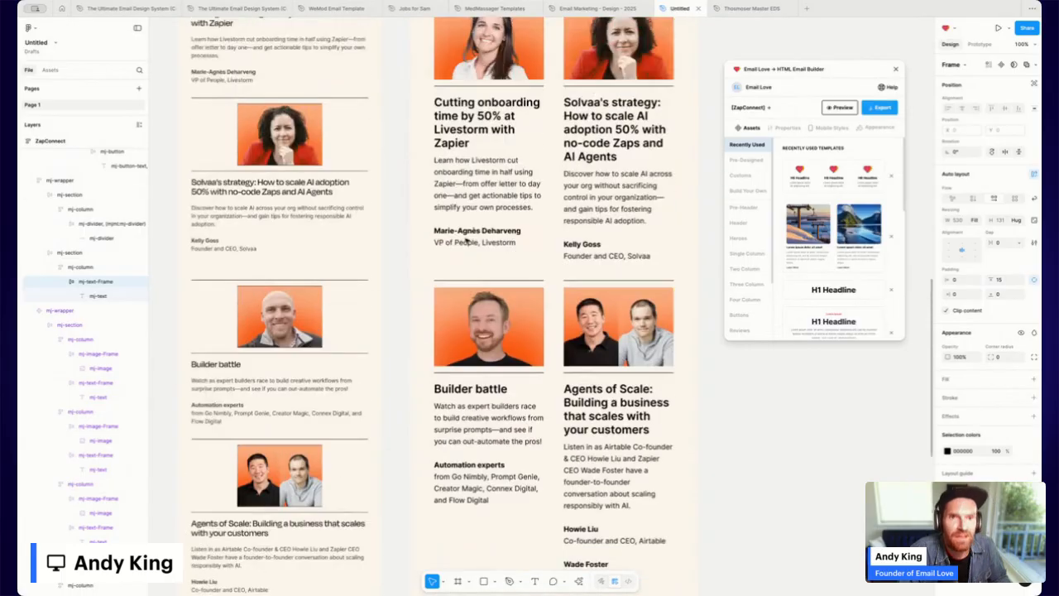
scroll(468, 240, "up", 1)
left_click(432, 86)
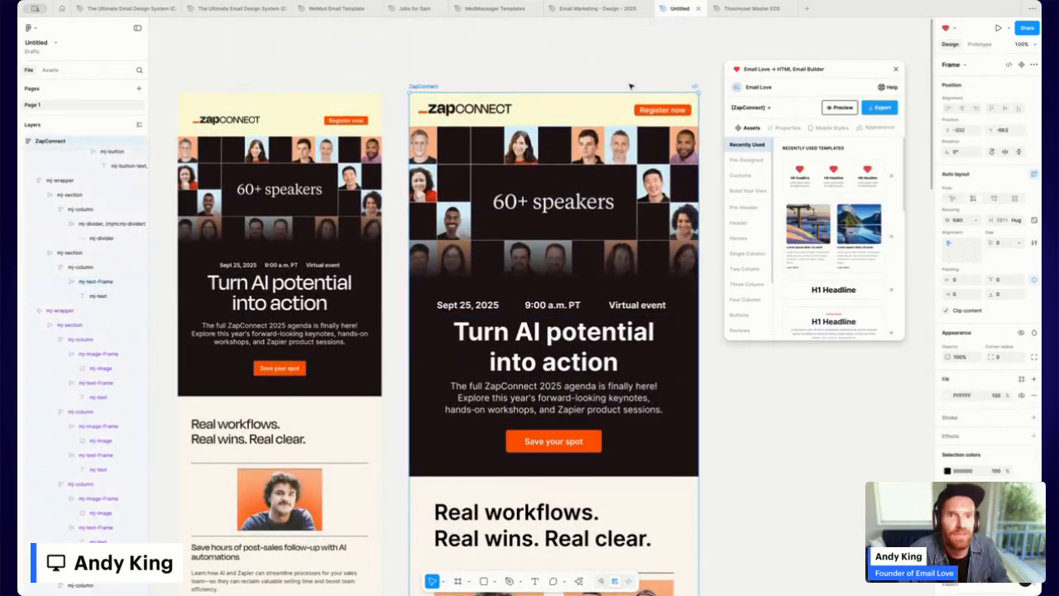
Preview the ZapConnect email and send a test copy to your own e-mail address.
left_click(827, 108)
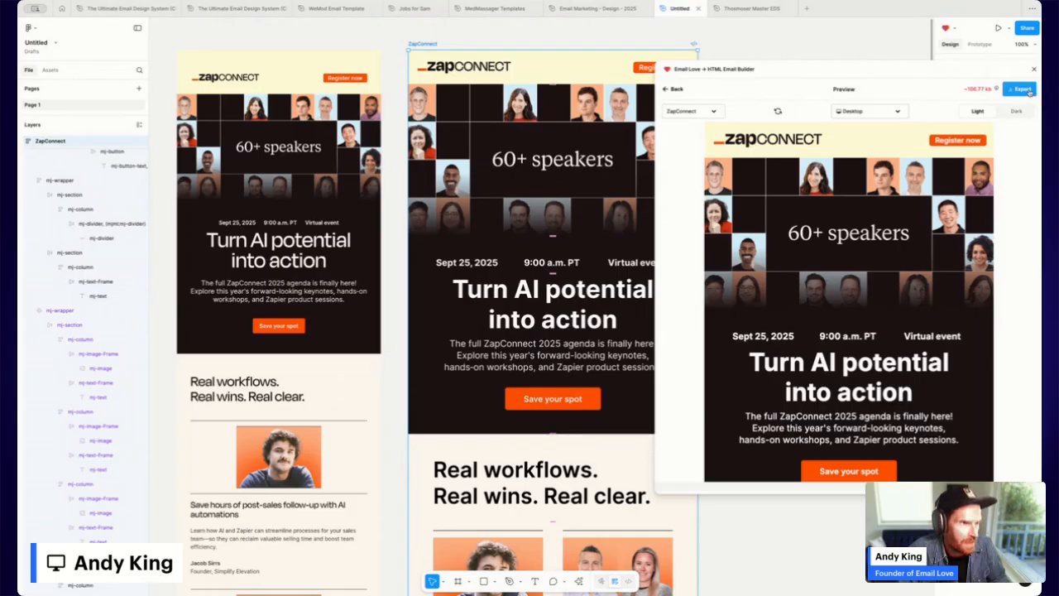
left_click(1027, 90)
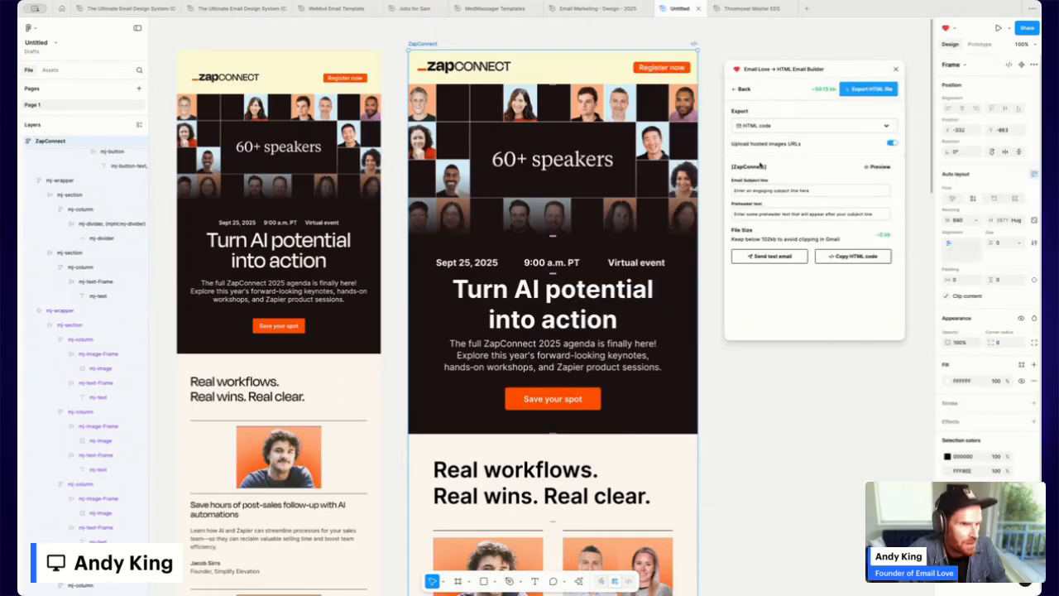
left_click(771, 256)
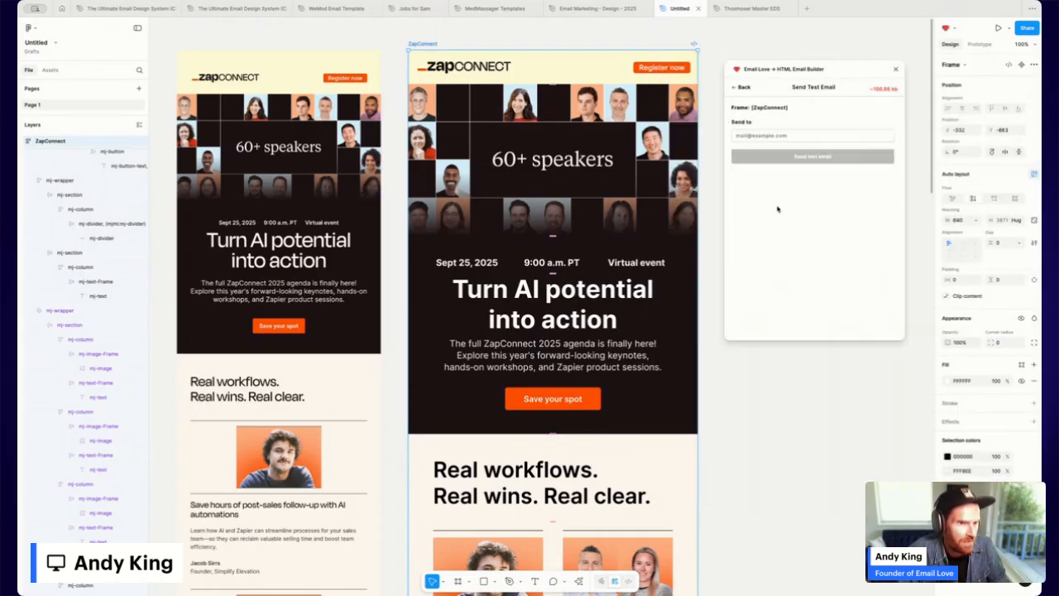
left_click(760, 138)
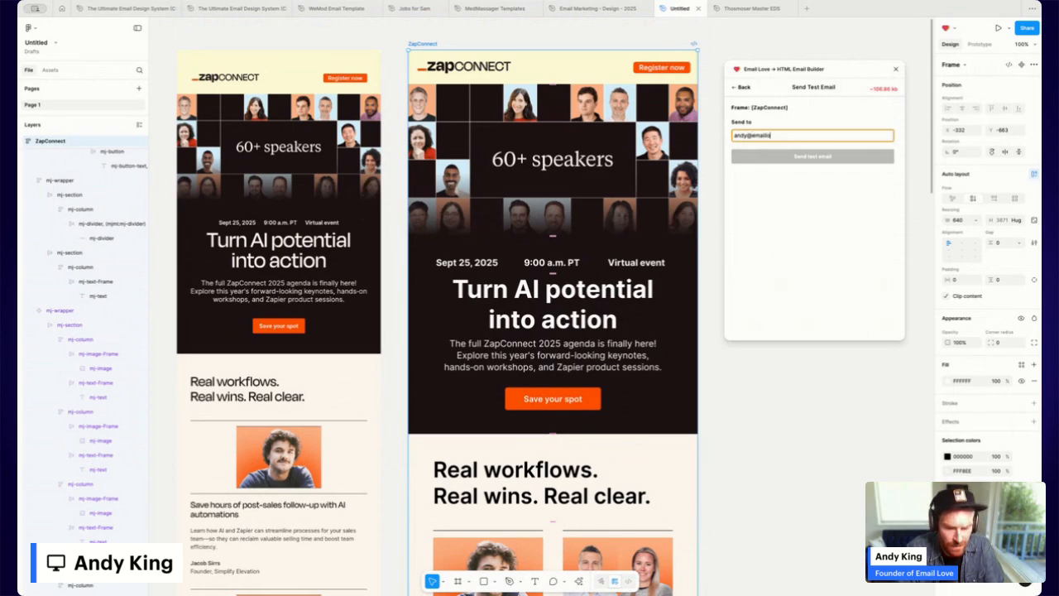
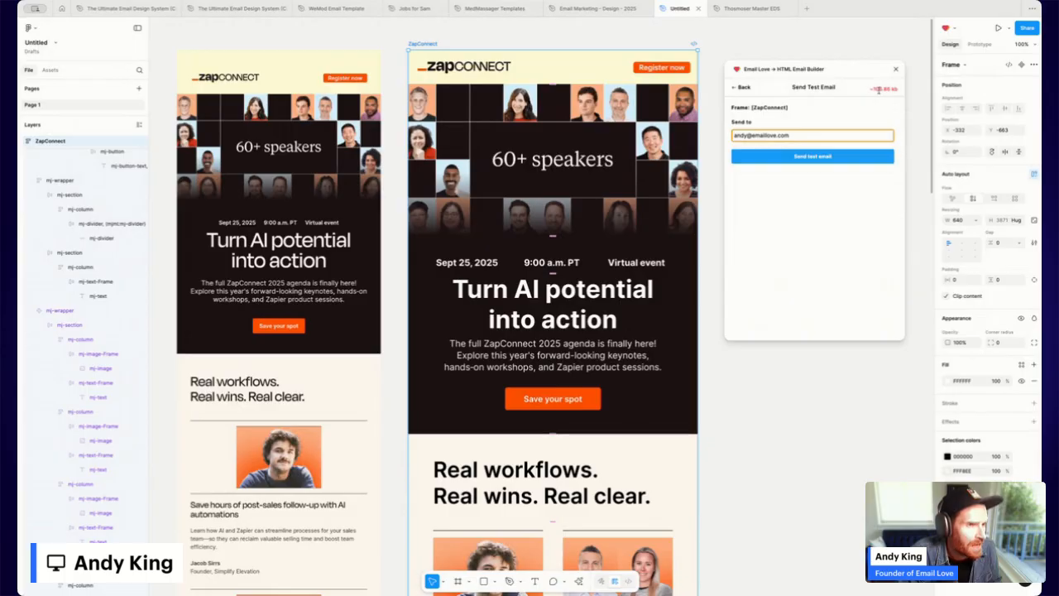
left_click(819, 158)
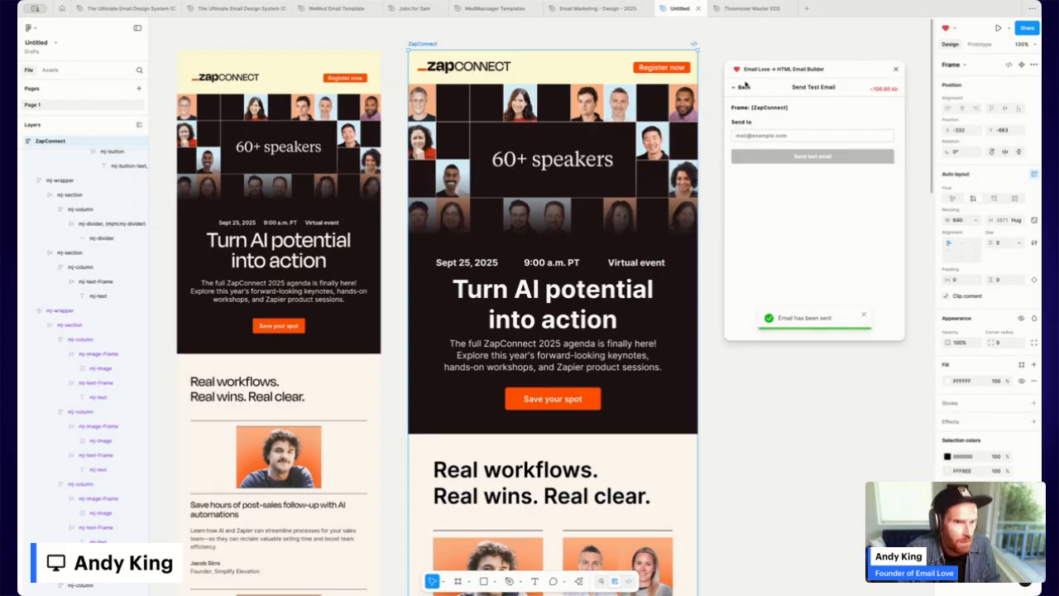
Return to the export options and review the format list, keeping HTML code.
left_click(744, 88)
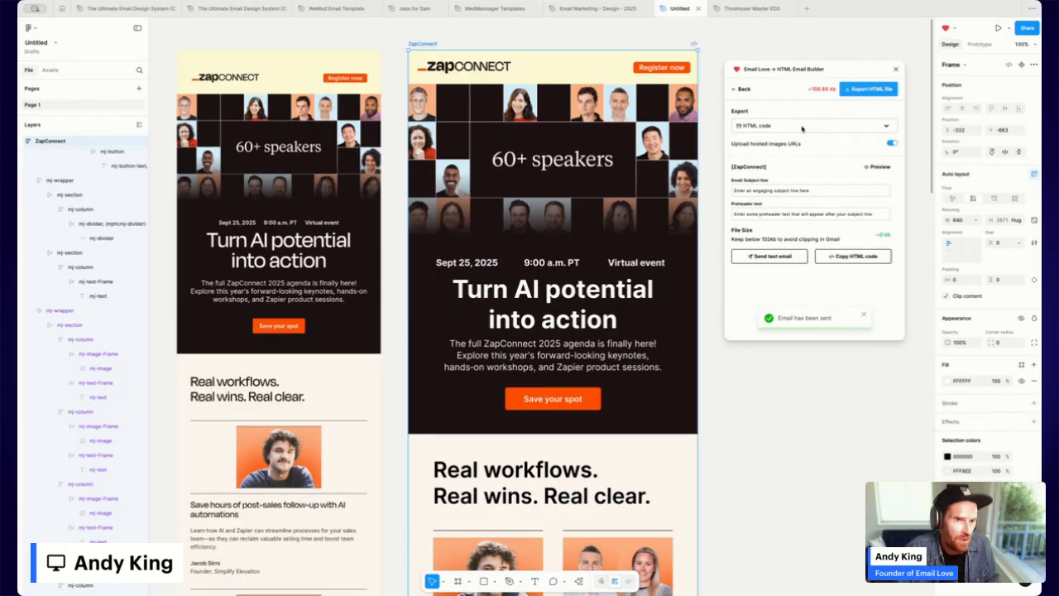
left_click(884, 126)
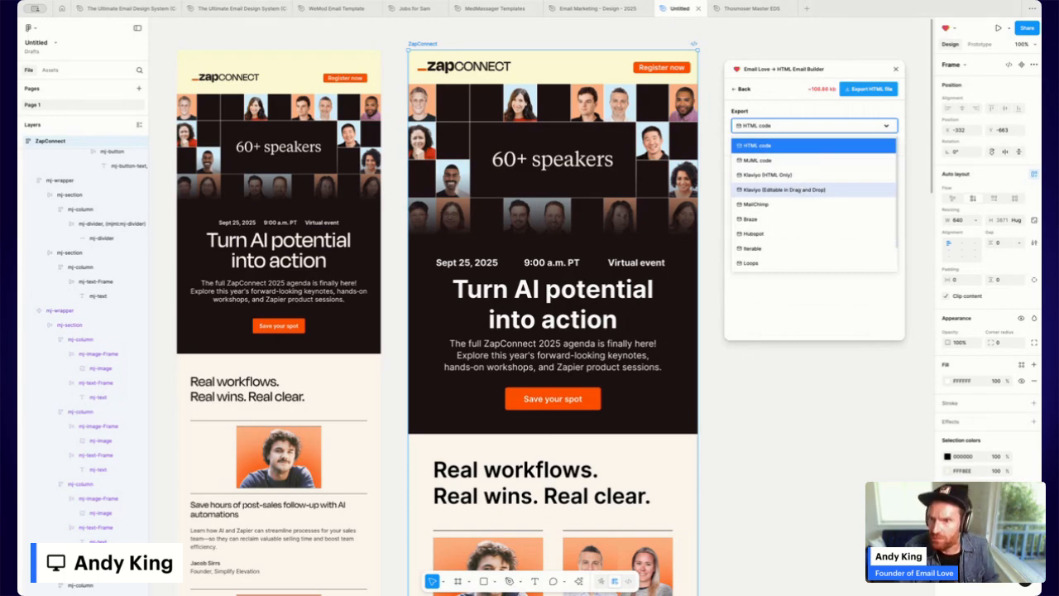
left_click(784, 190)
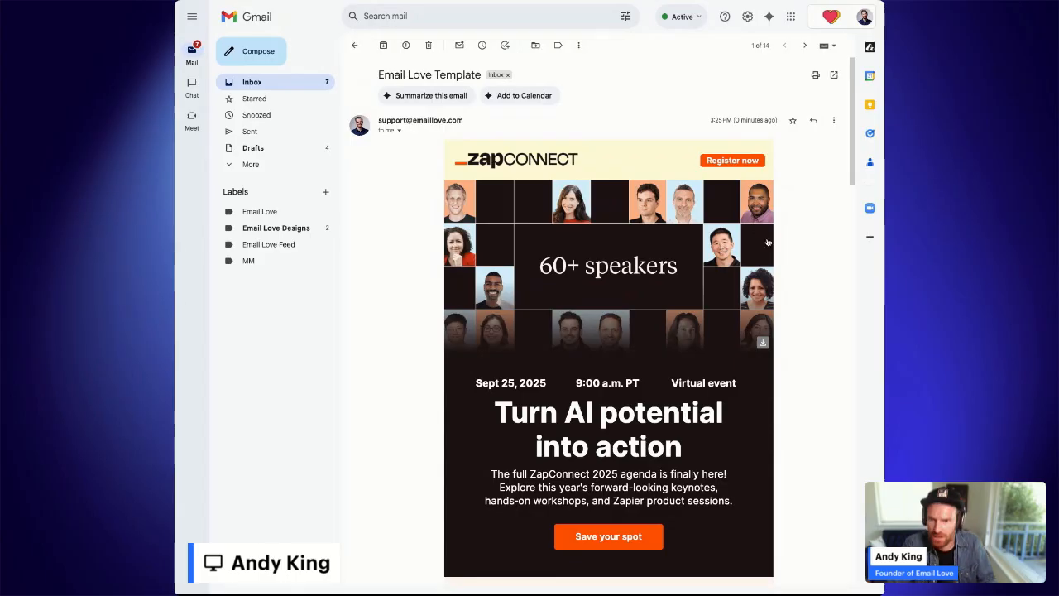
scroll(791, 244, "down", 3)
scroll(791, 244, "down", 6)
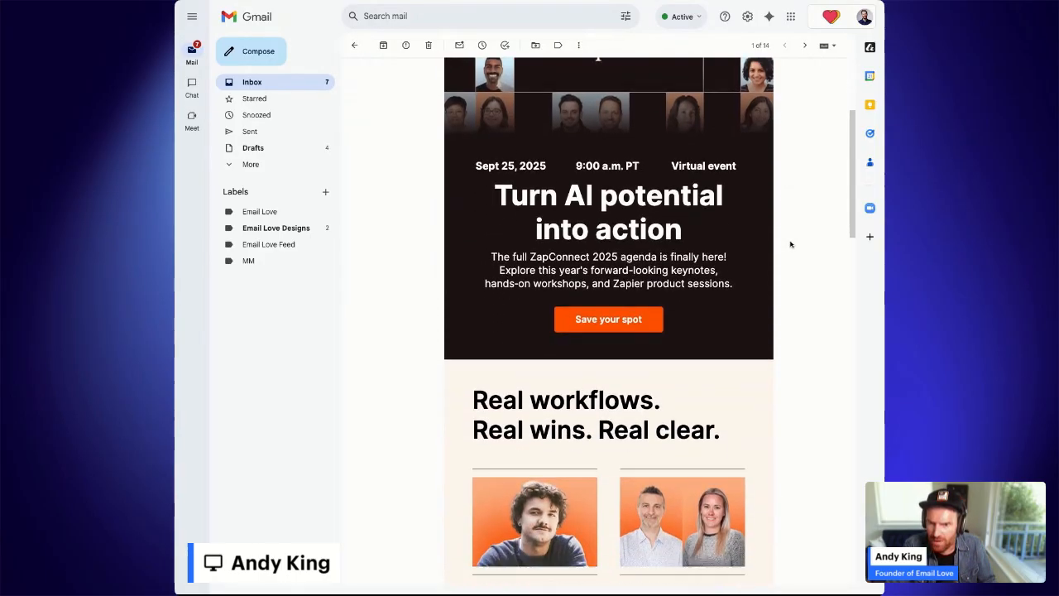
scroll(649, 321, "down", 10)
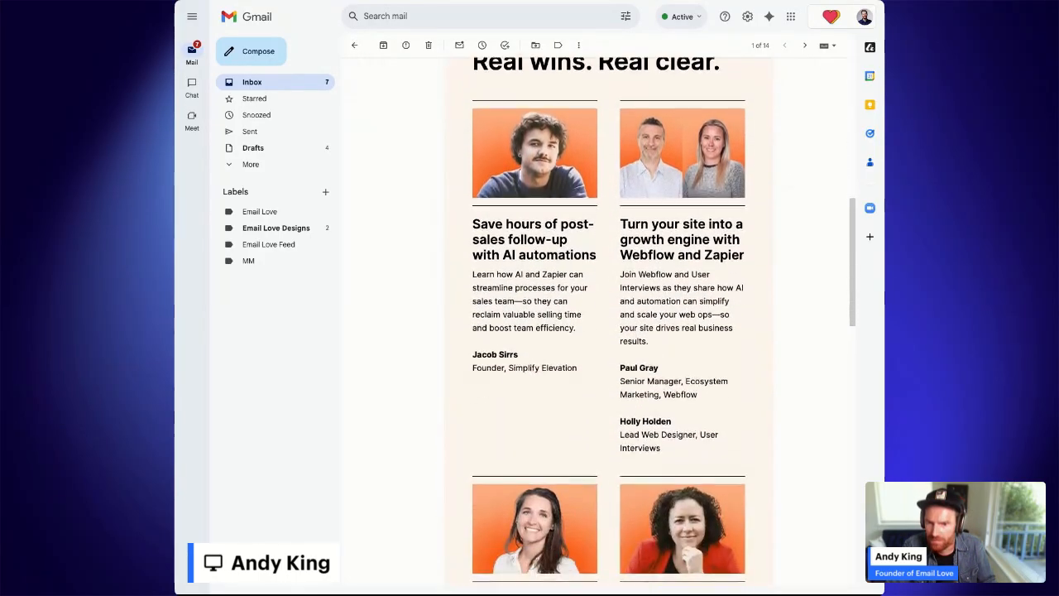
scroll(650, 322, "down", 12)
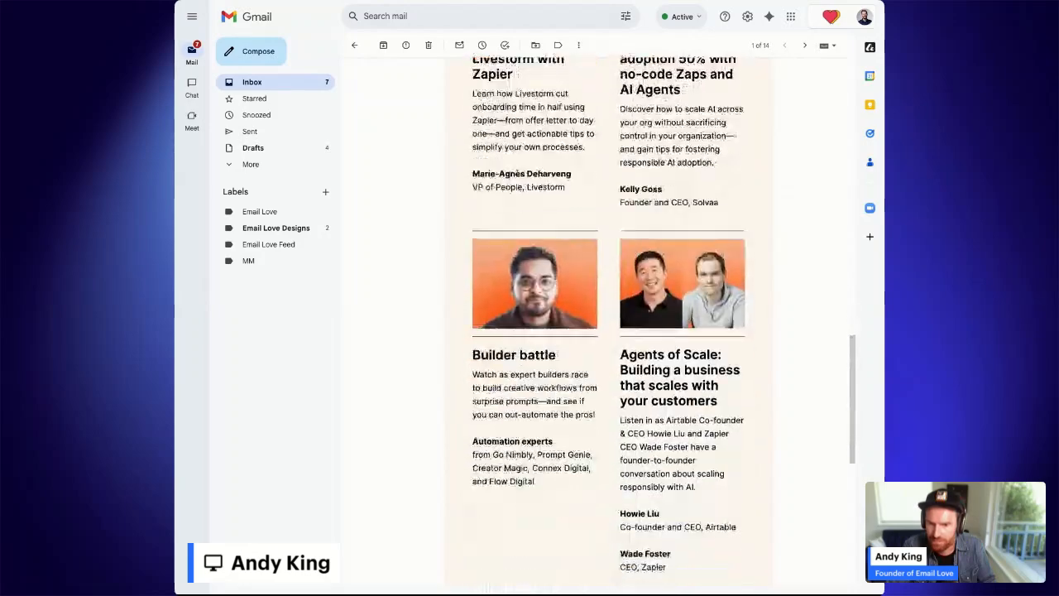
scroll(760, 290, "down", 8)
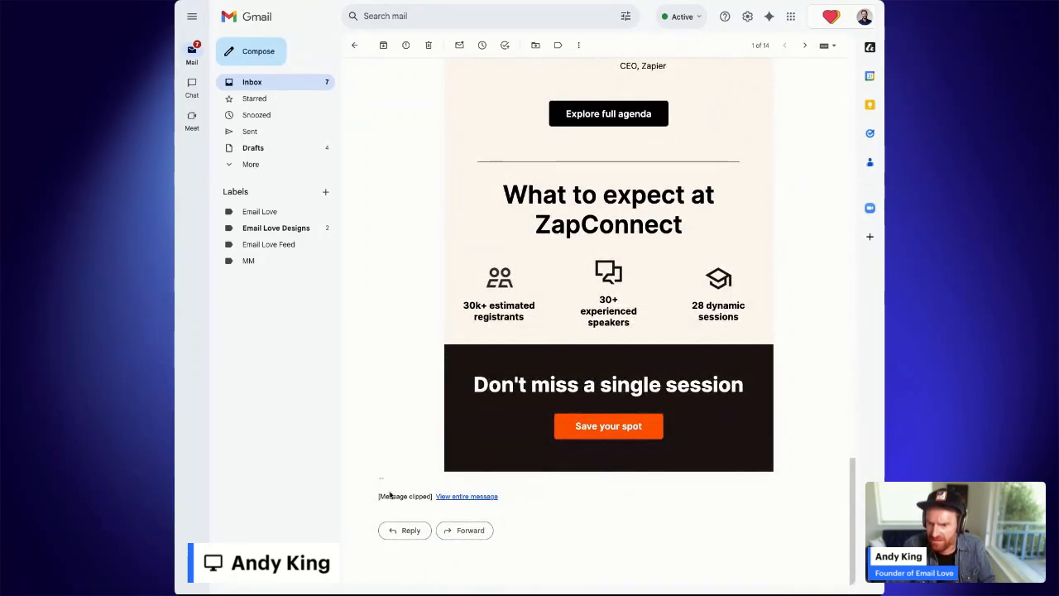
left_click_drag(379, 496, 423, 497)
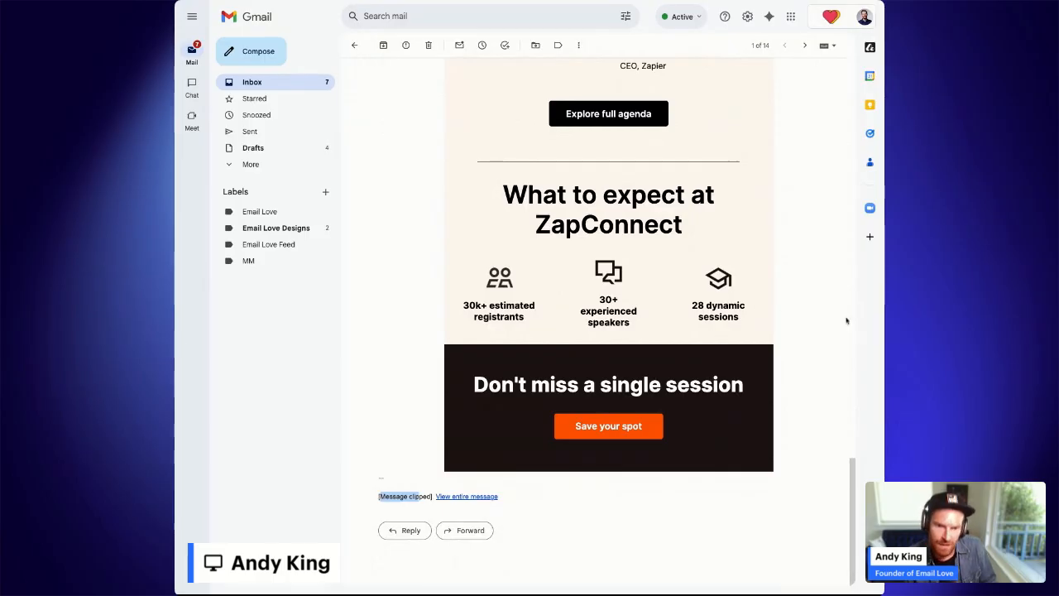
scroll(672, 305, "up", 6)
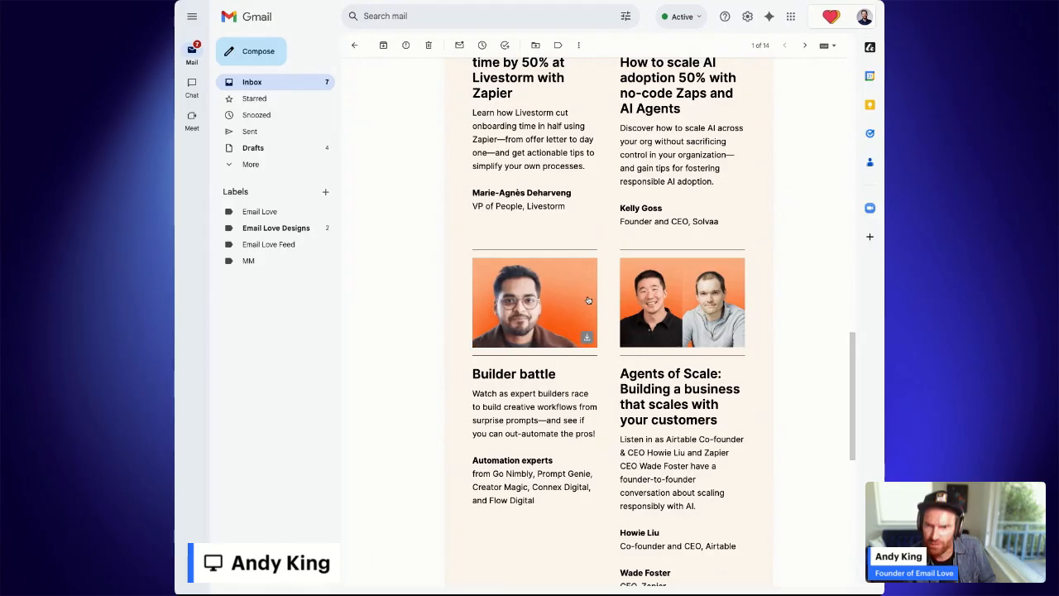
scroll(589, 300, "up", 3)
scroll(579, 301, "up", 1)
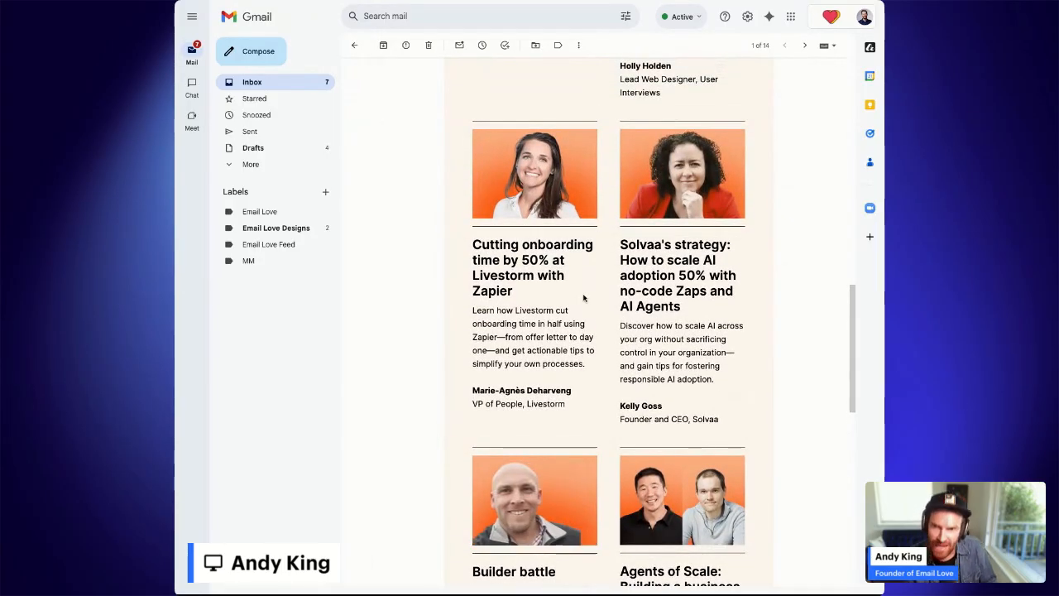
scroll(584, 298, "up", 4)
scroll(585, 298, "up", 8)
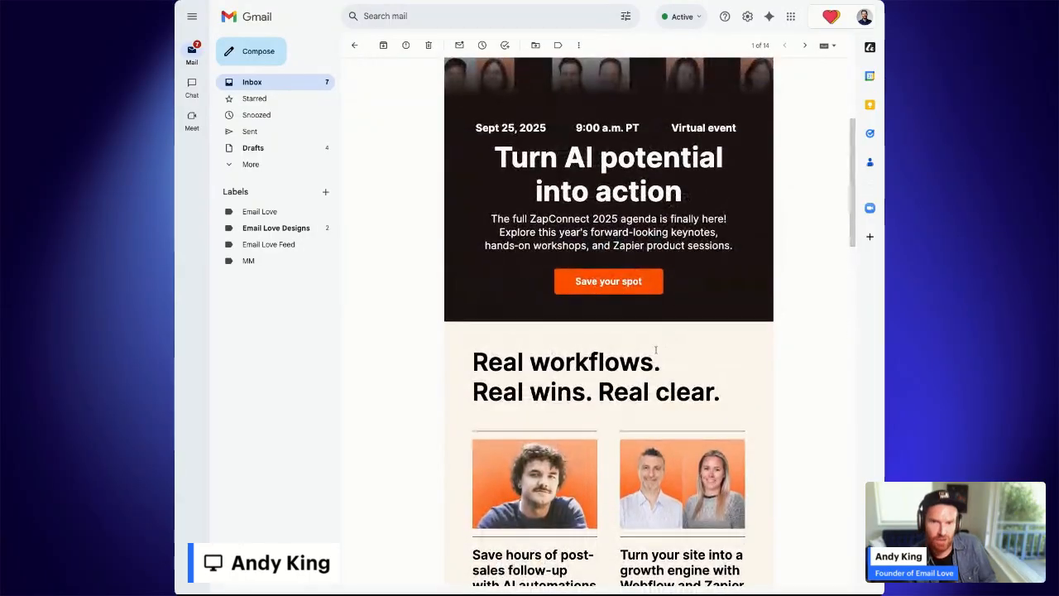
scroll(681, 285, "up", 3)
scroll(680, 284, "up", 1)
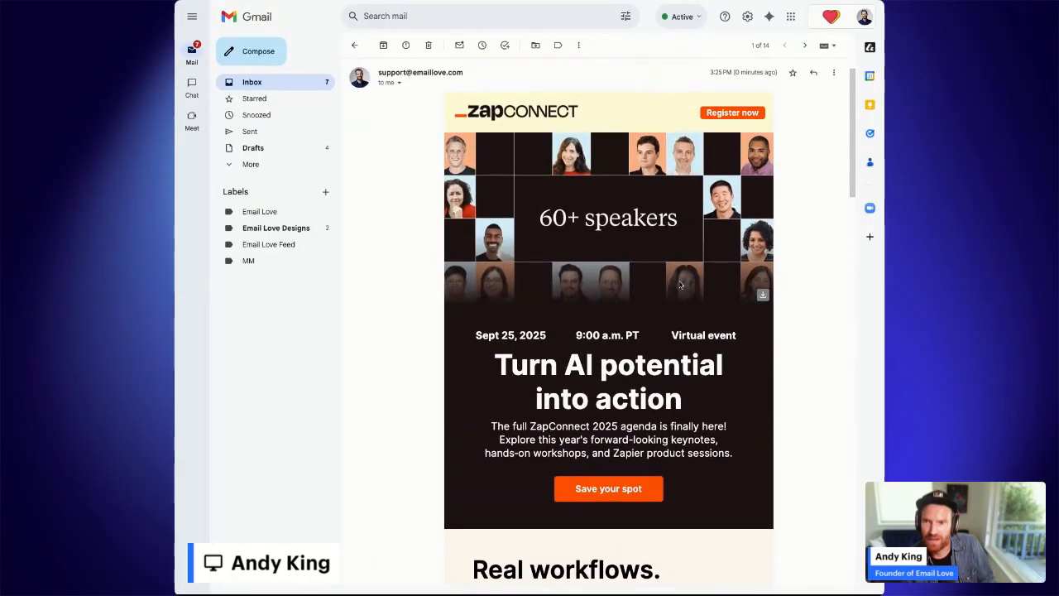